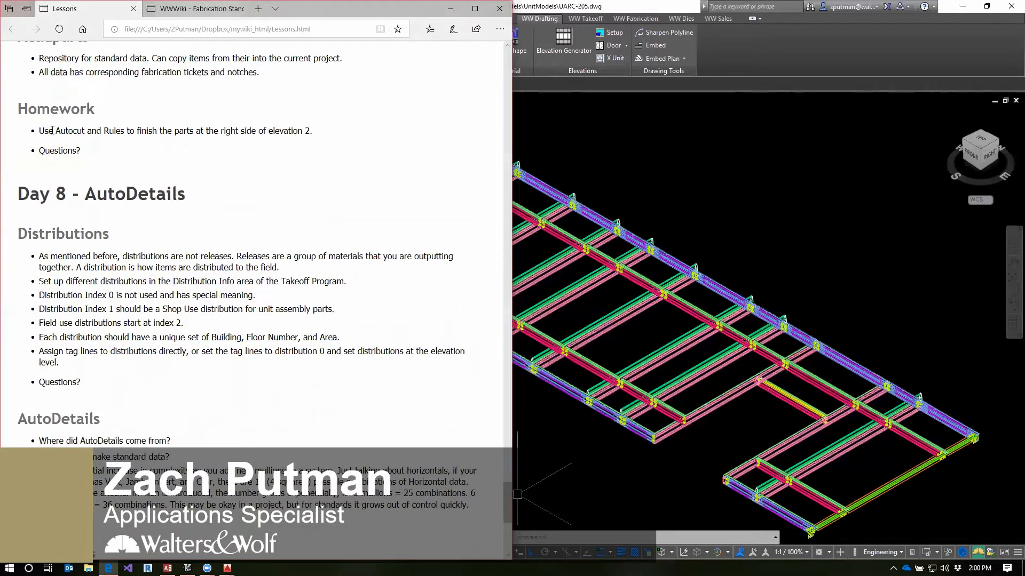
Switch from the homework notes to the UARC-205 drawing in AutoCAD and show its mitred corner in the Front view
drag(39, 131, 321, 131)
click(324, 171)
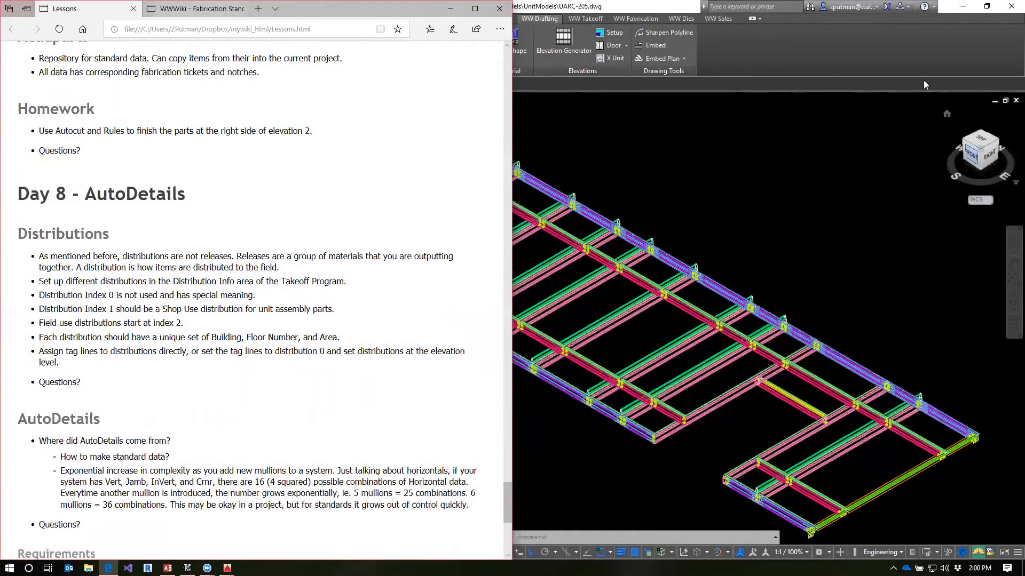
click(920, 65)
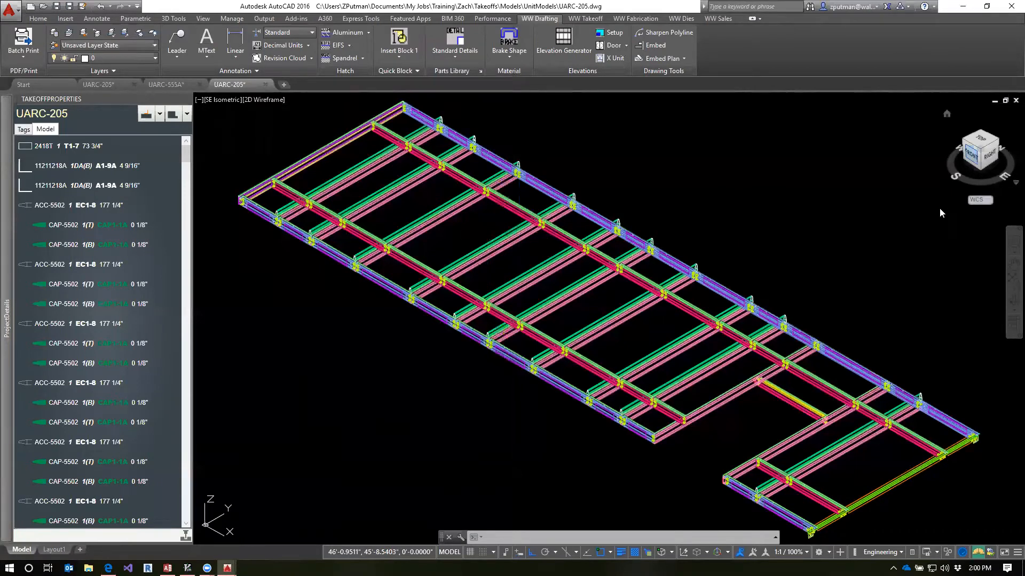
click(968, 154)
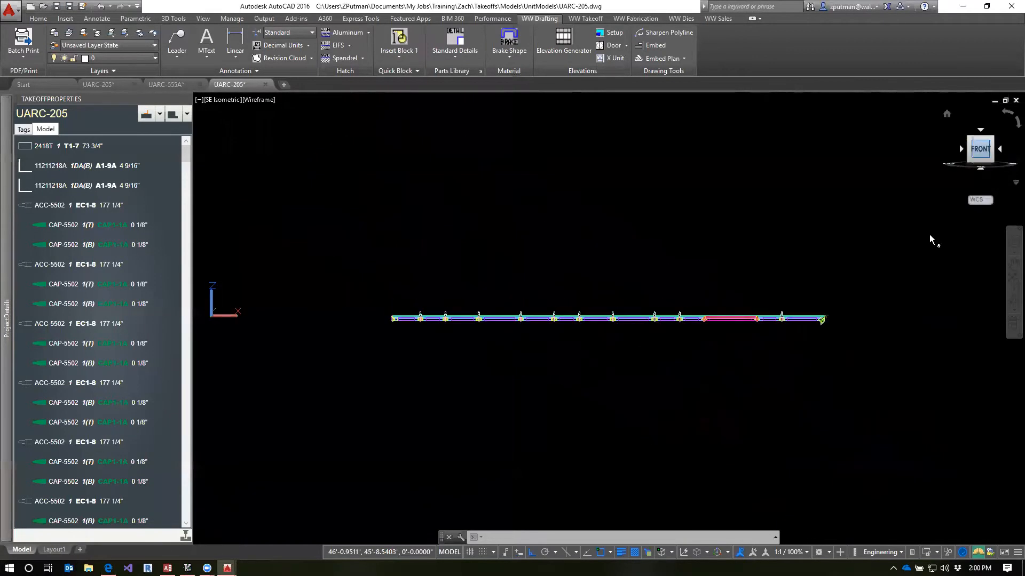
scroll(832, 318, up, 8)
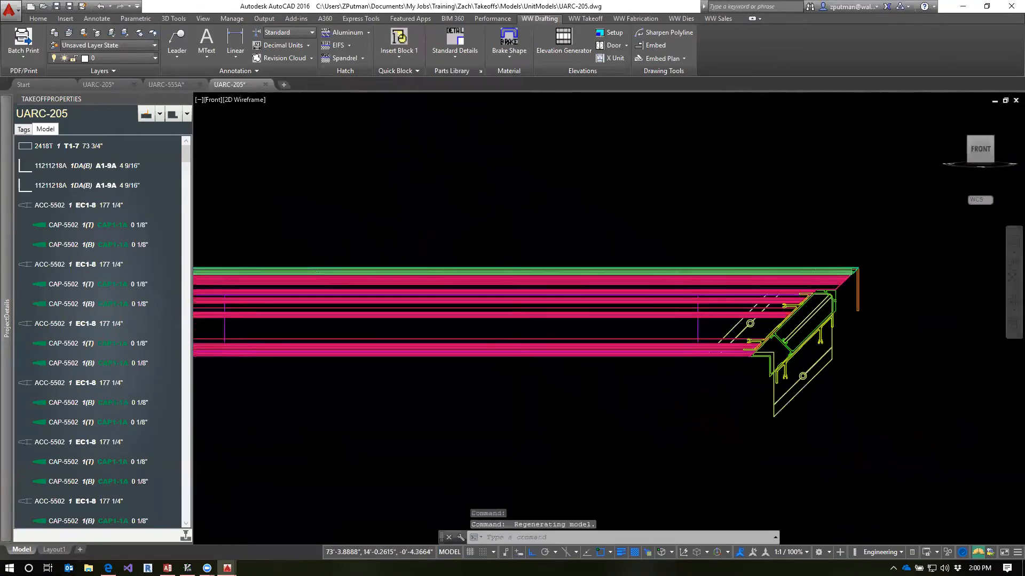
scroll(848, 318, up, 5)
middle_drag(842, 264, 930, 248)
scroll(897, 305, up, 3)
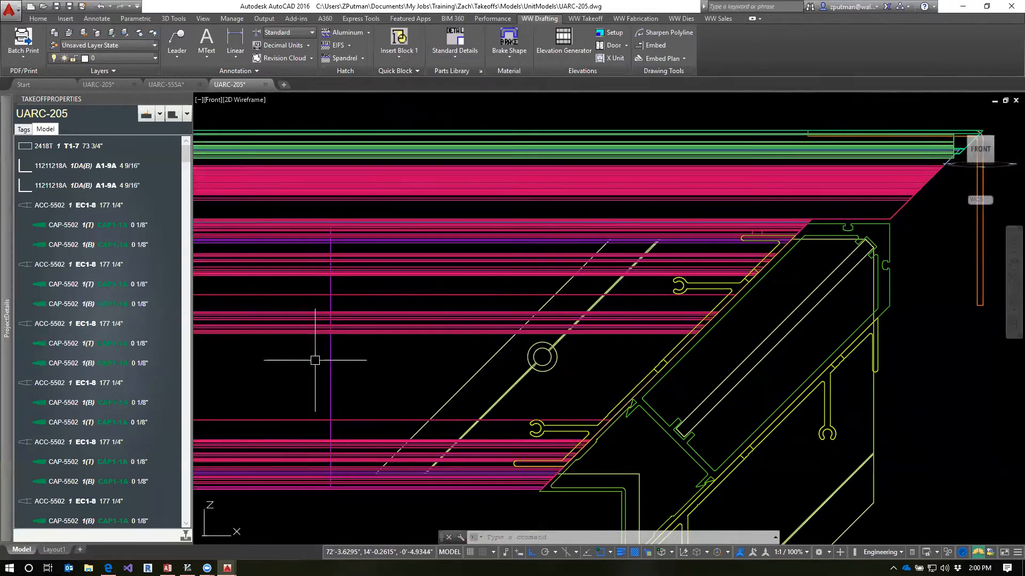
Inspect the T754-2200 horizontal fillers near the corner by selecting them in the model, and clear the selection
click(330, 364)
key(Escape)
key(Escape)
click(383, 354)
click(296, 377)
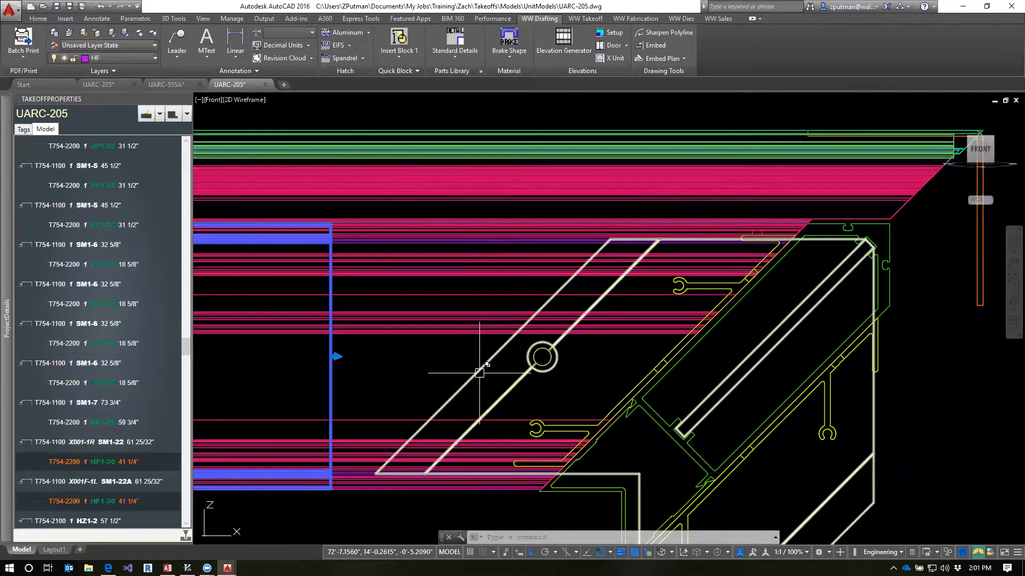
click(467, 244)
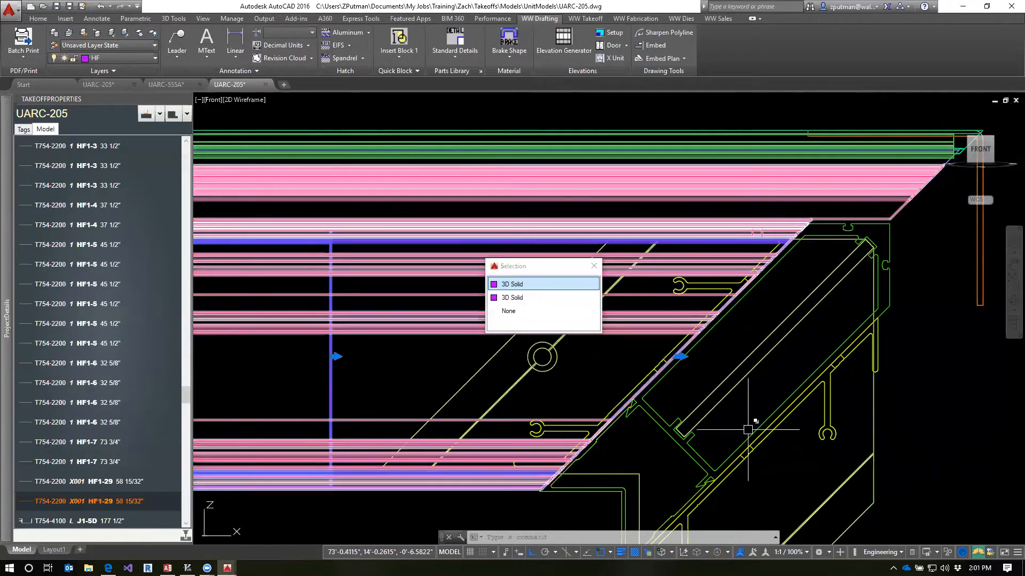
click(789, 379)
key(Escape)
key(Escape)
Select the T604-5319 pressure bar at the corner and examine where it ends relative to the mitred parts
scroll(790, 369, down, 2)
middle_drag(759, 364, 764, 318)
scroll(861, 143, up, 4)
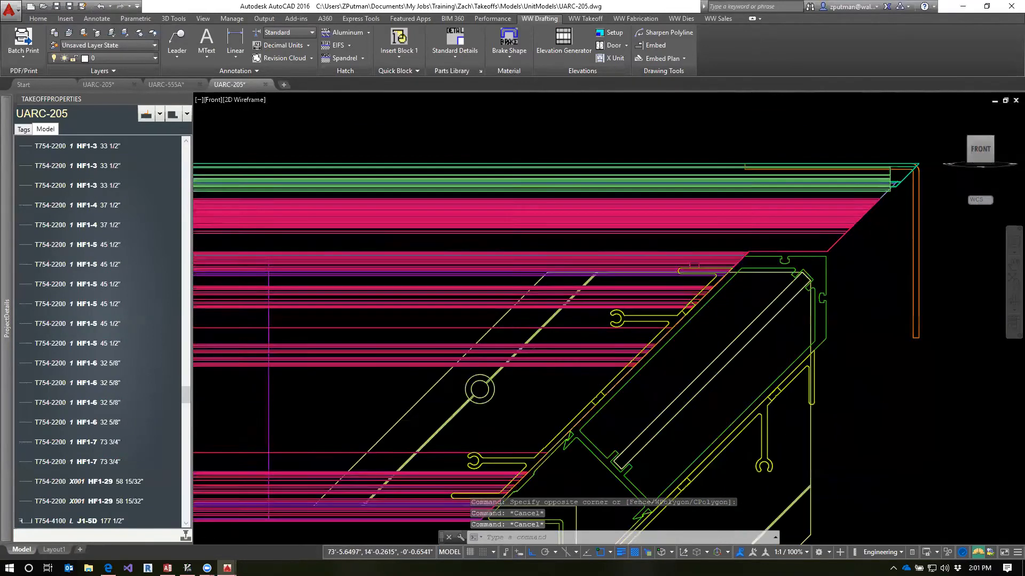
click(860, 152)
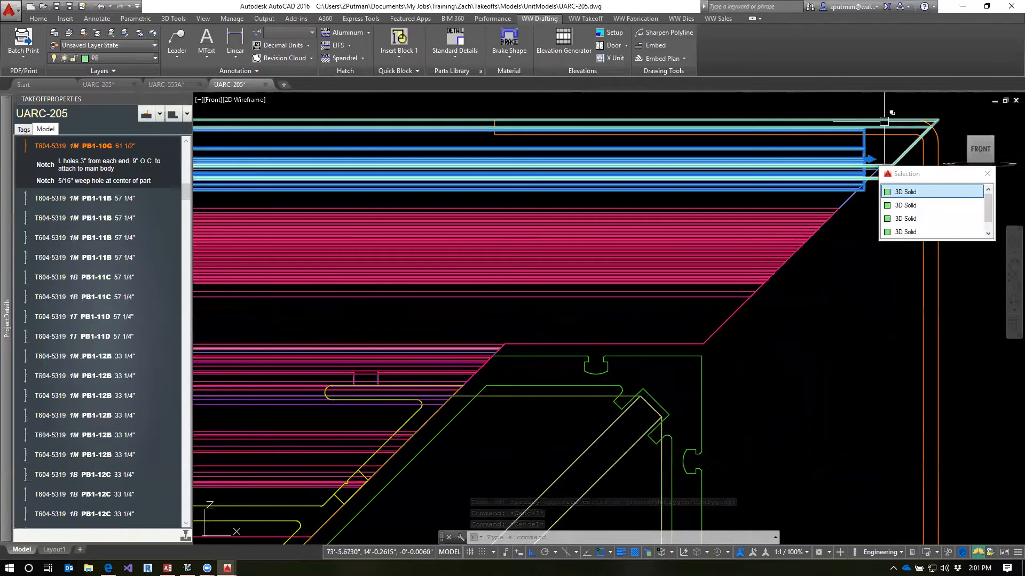
mouse_move(864, 199)
middle_down()
mouse_move(839, 247)
mouse_move(776, 291)
middle_up()
scroll(806, 224, up, 6)
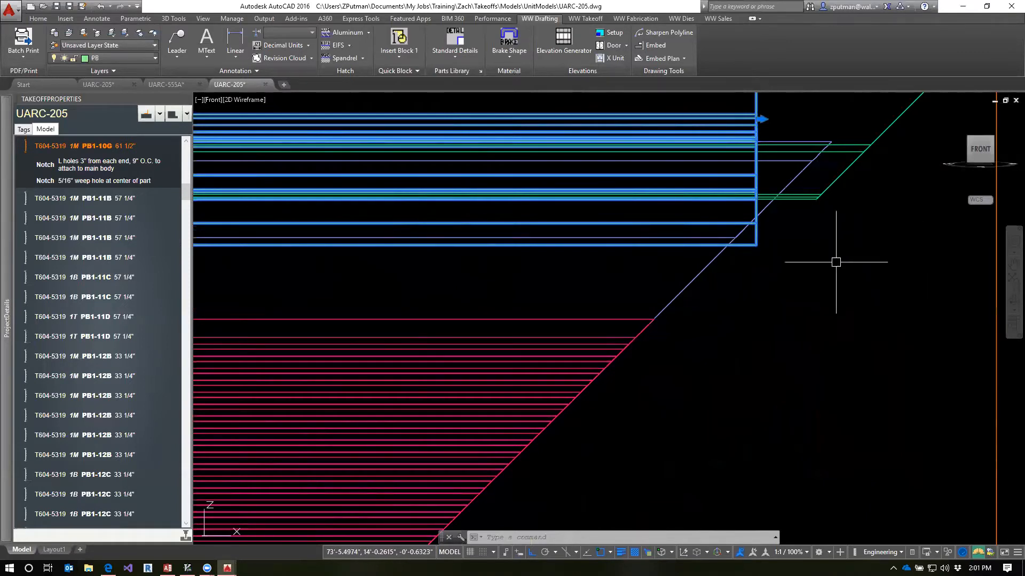
scroll(902, 267, down, 2)
scroll(870, 347, down, 3)
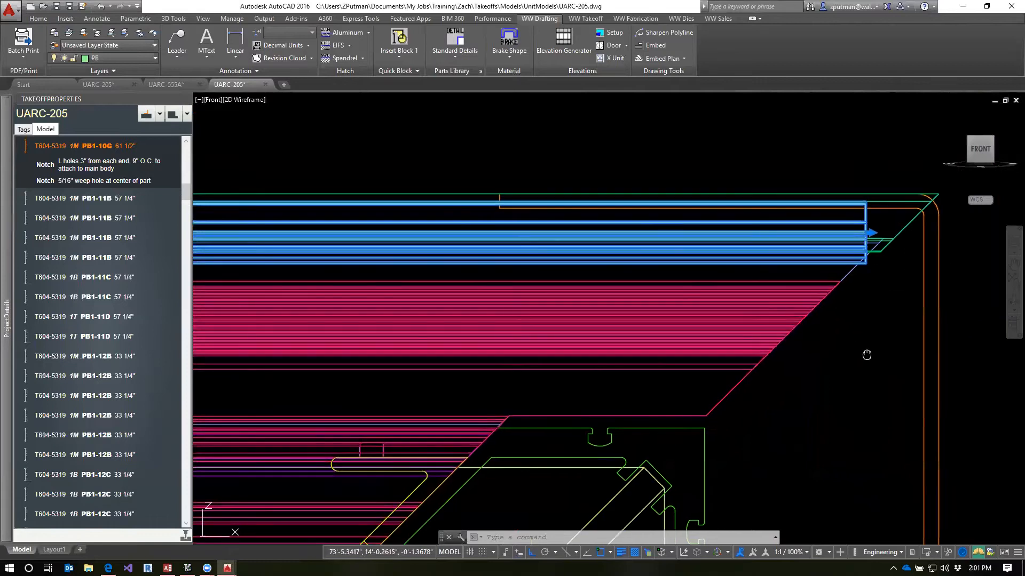
middle_drag(843, 361, 915, 295)
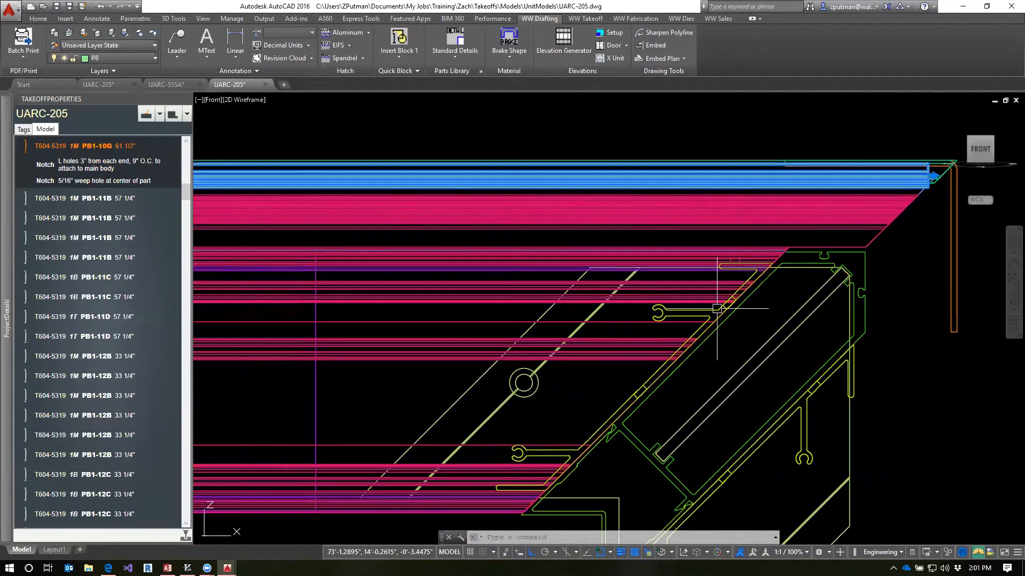
Select the T754-2100 and T754-1100 horizontals at the corner and examine their mitred ends against the corner mullion
drag(187, 192, 207, 447)
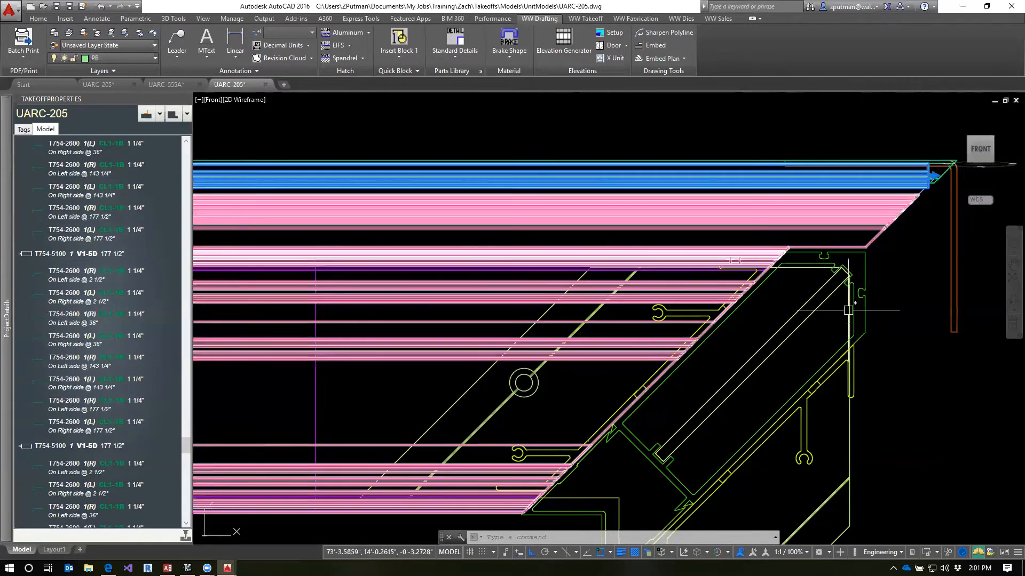
click(870, 244)
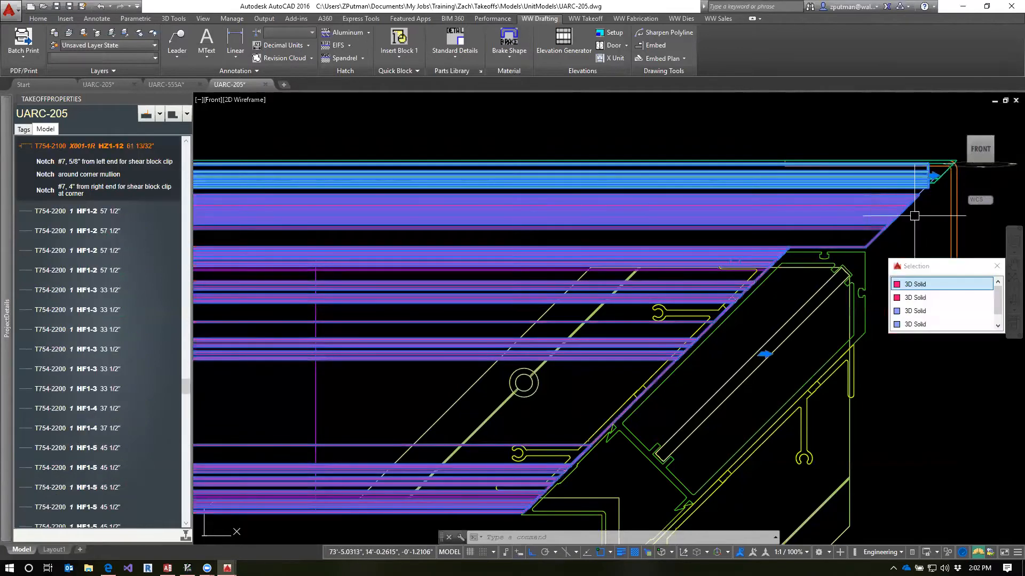
scroll(927, 203, up, 4)
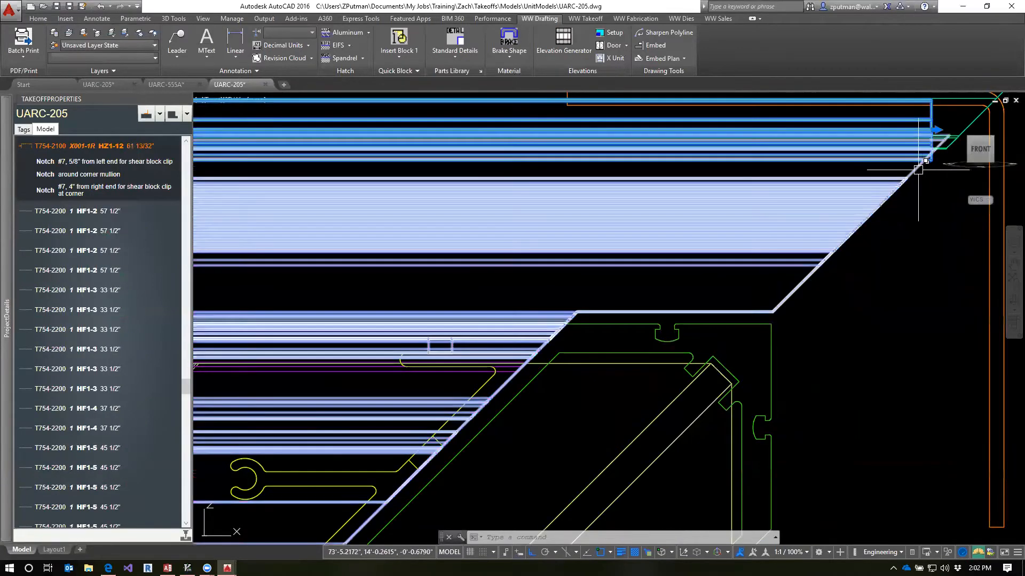
click(919, 168)
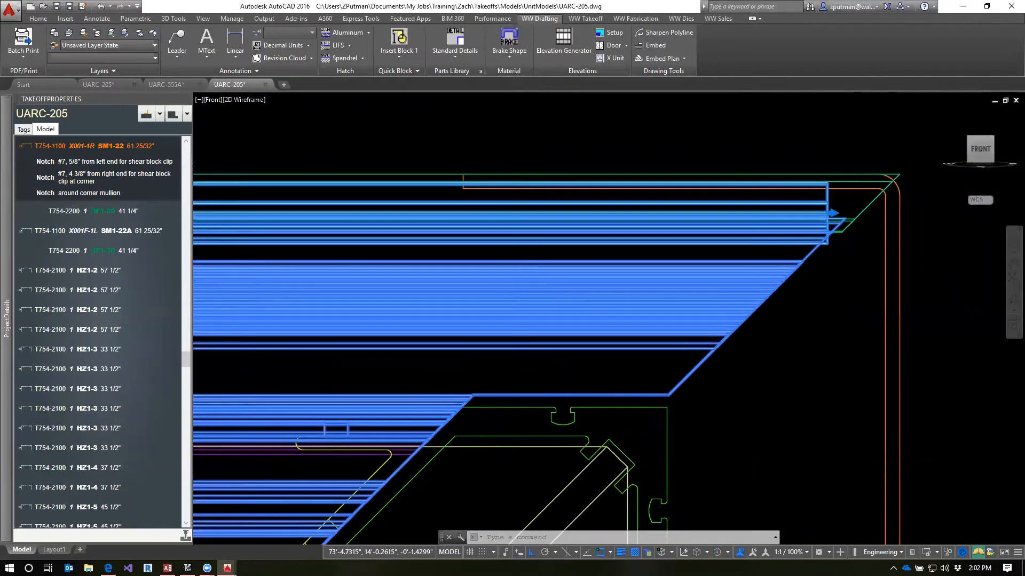
scroll(672, 401, up, 4)
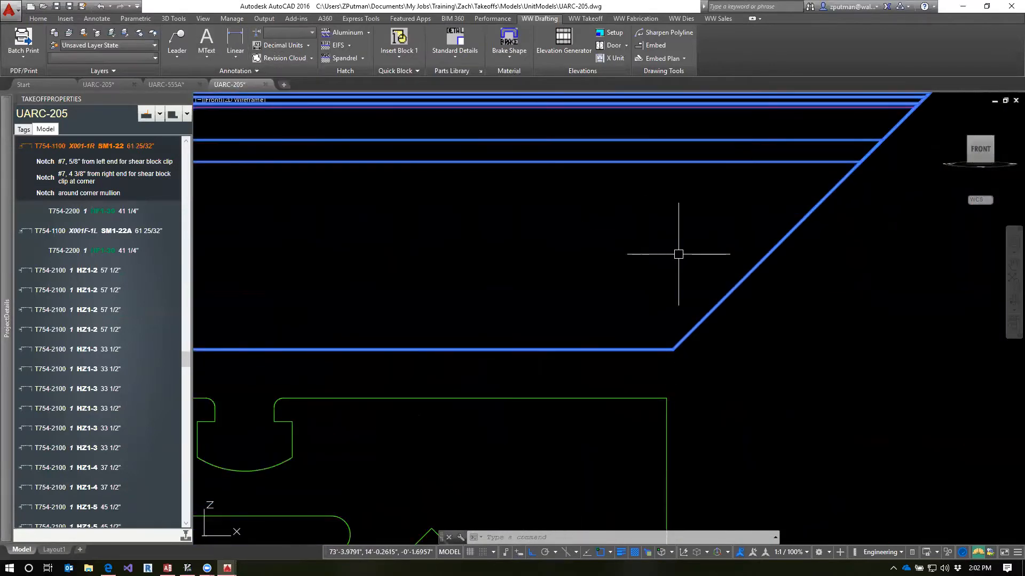
Align the UCS with the current view and rotate it -45 degrees about the Z axis
text(ucs)
key(Return)
text(v)
key(Return)
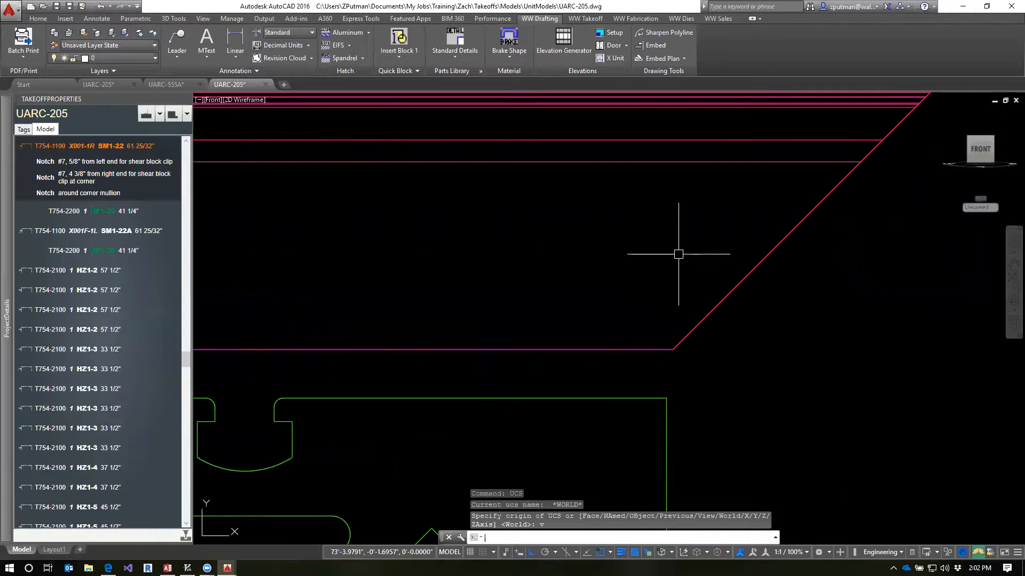
text(ucs)
key(Return)
text(z)
key(Return)
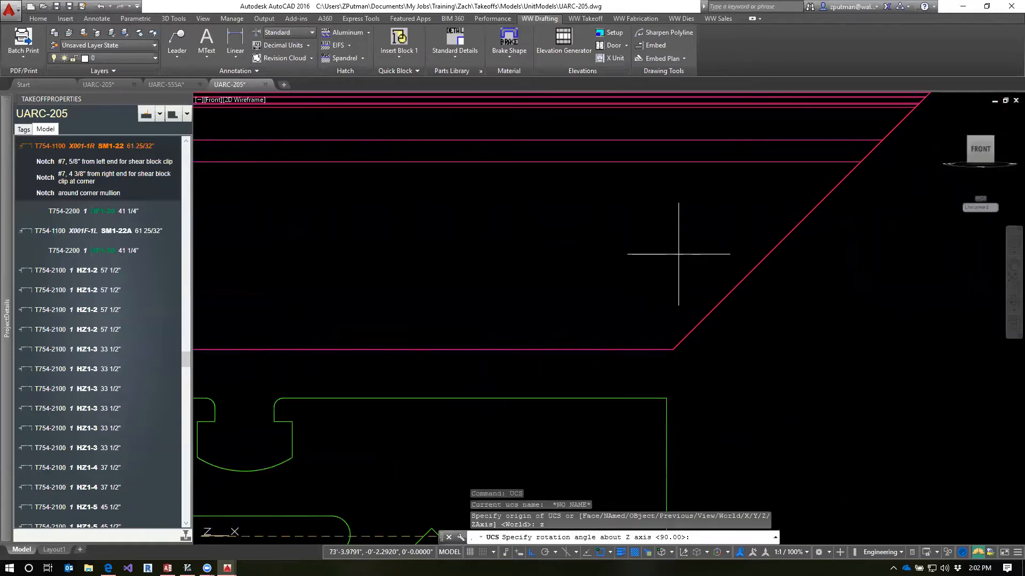
text(-45)
Measure the gap between the corner mullion's outer corner and the horizontal's notch corner with a temporary linear dimension, and erase it
key(Return)
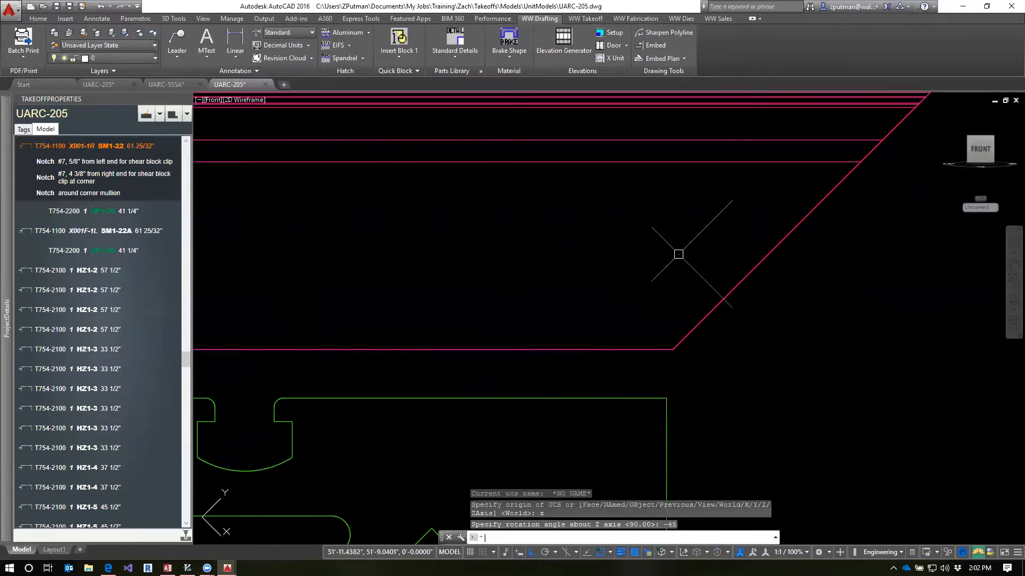
text(dl)
key(Return)
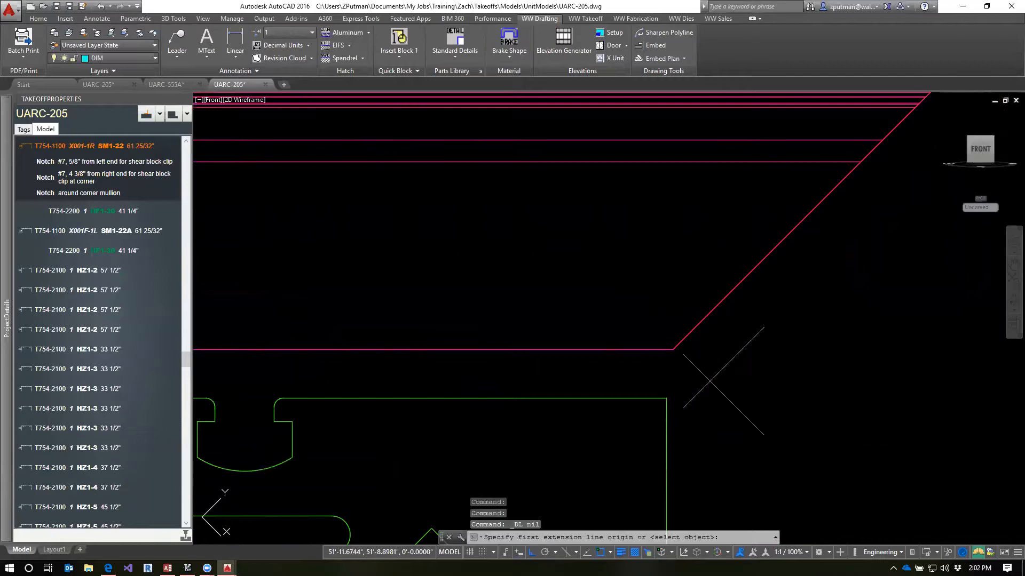
click(666, 400)
click(680, 342)
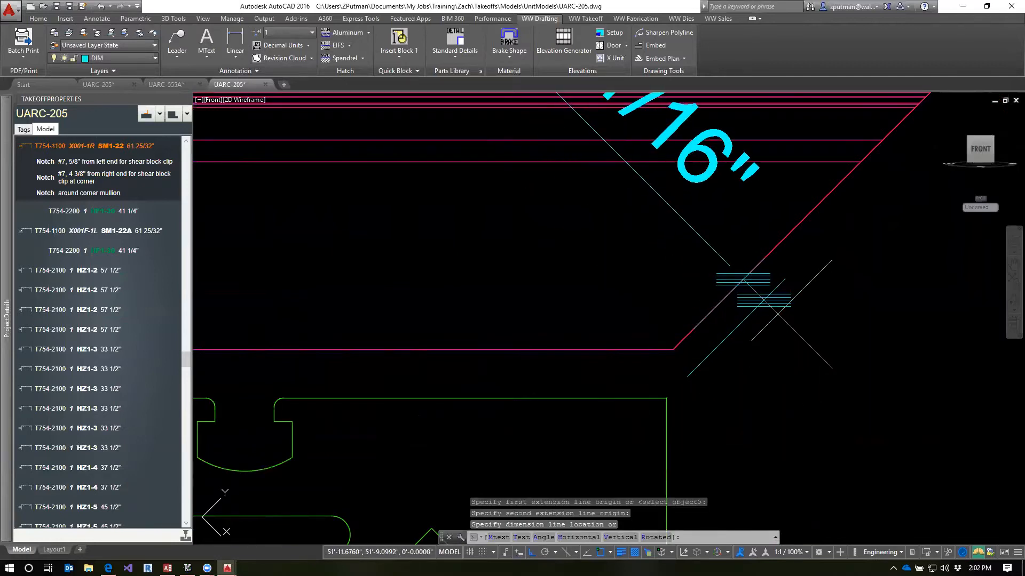
scroll(778, 316, down, 2)
middle_drag(800, 310, 768, 353)
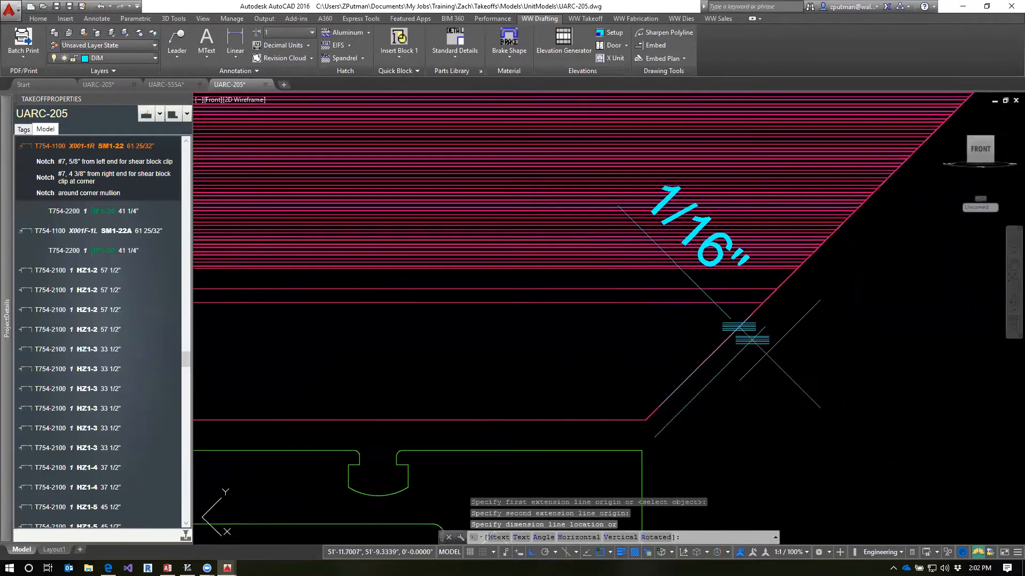
scroll(761, 350, down, 5)
click(786, 347)
click(786, 348)
text(e)
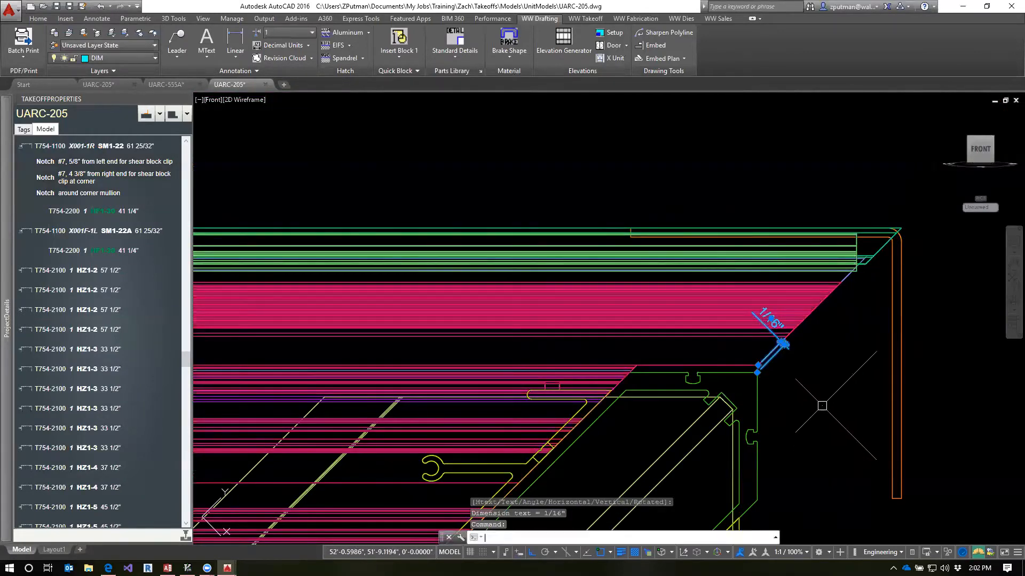
key(Return)
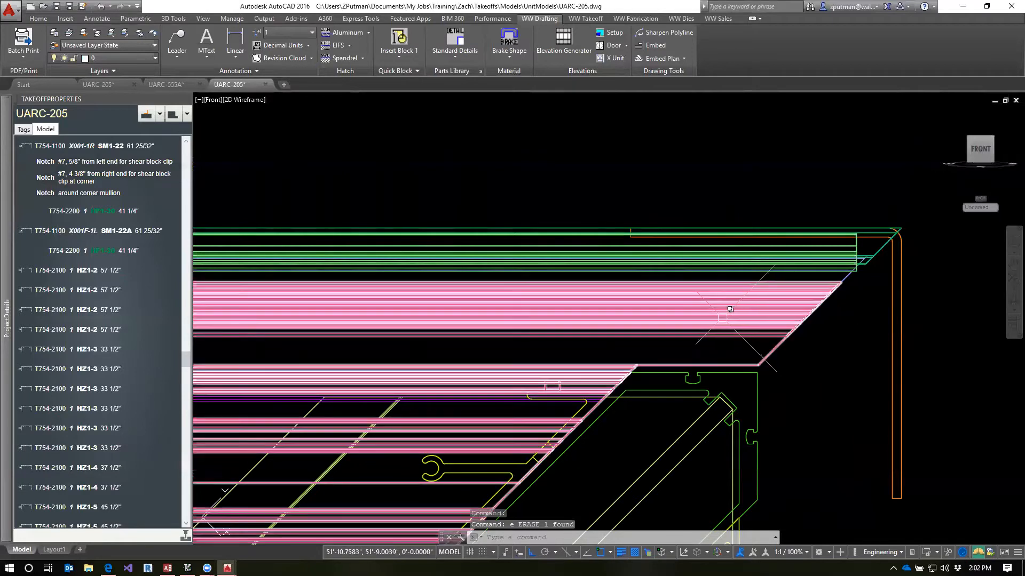
Compare the assemblies of the Horizontal and HorizontalR uses in detail 1\5.06, checking the horizontal member's AdjustBot value
click(719, 315)
key(Escape)
mouse_move(5, 288)
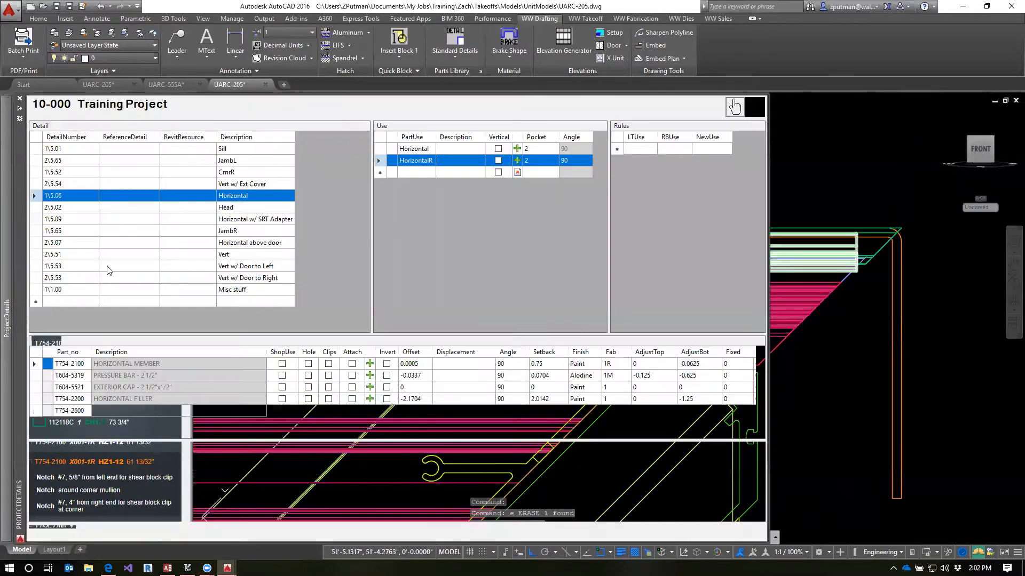
click(413, 151)
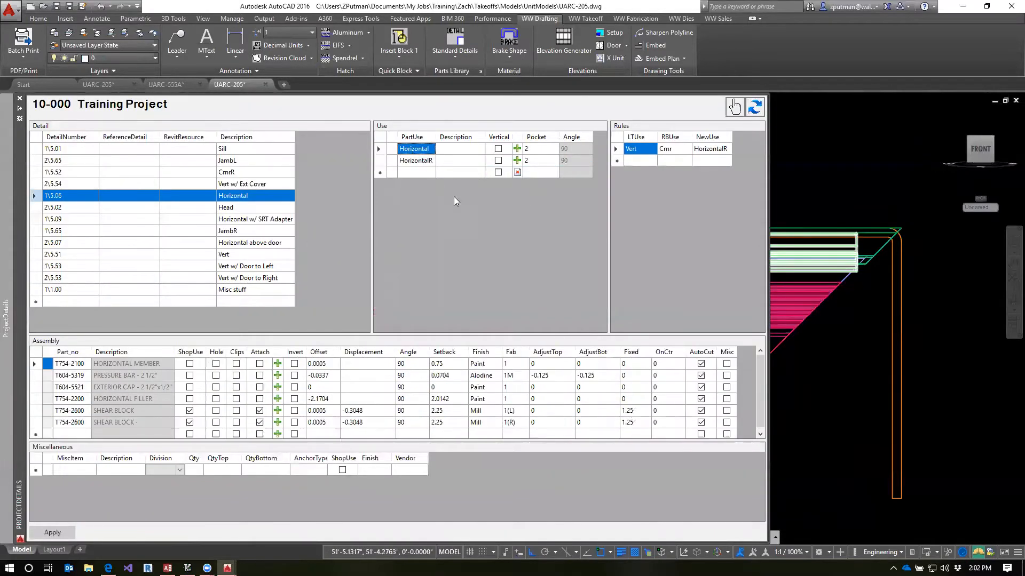
click(423, 161)
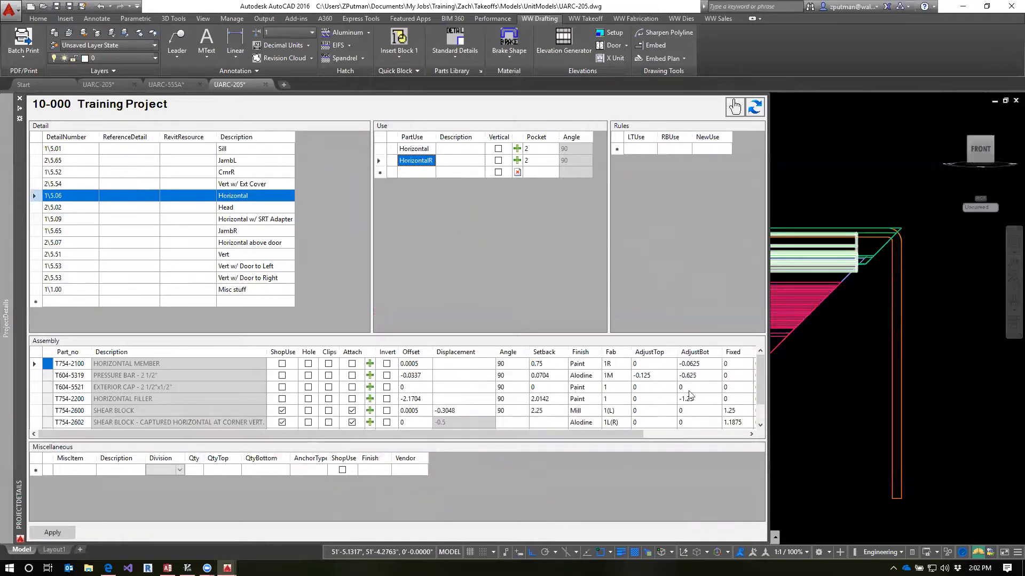
click(707, 365)
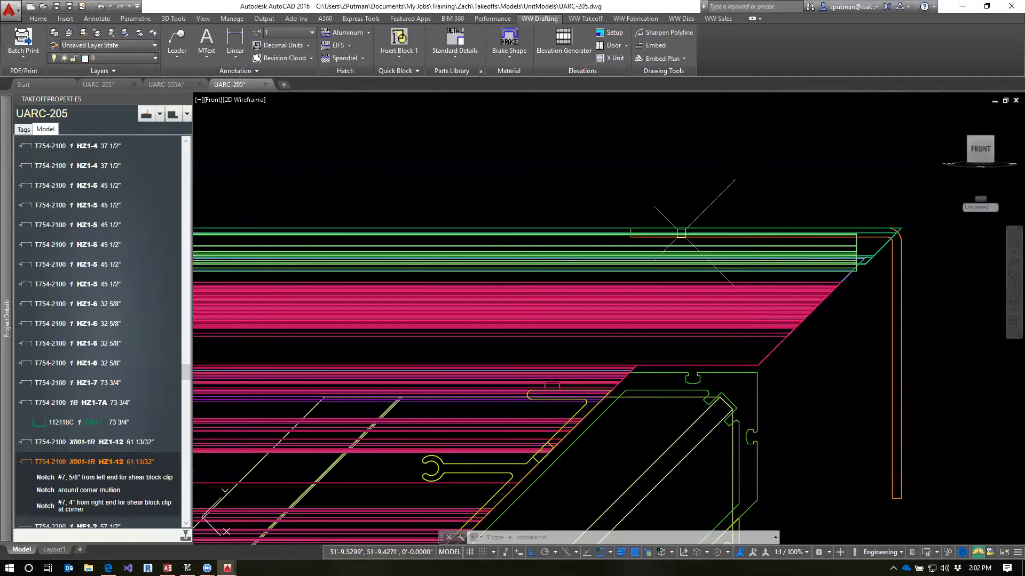
Review the HorizontalR assembly settings and select the T754-2100 horizontal at the corner to examine its notches
scroll(795, 327, up, 2)
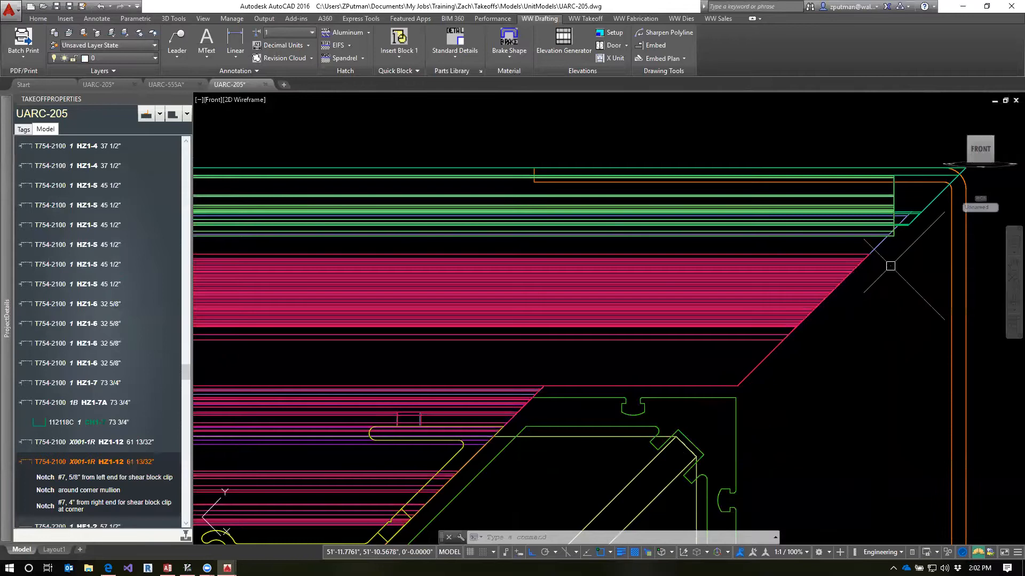
scroll(890, 266, down, 4)
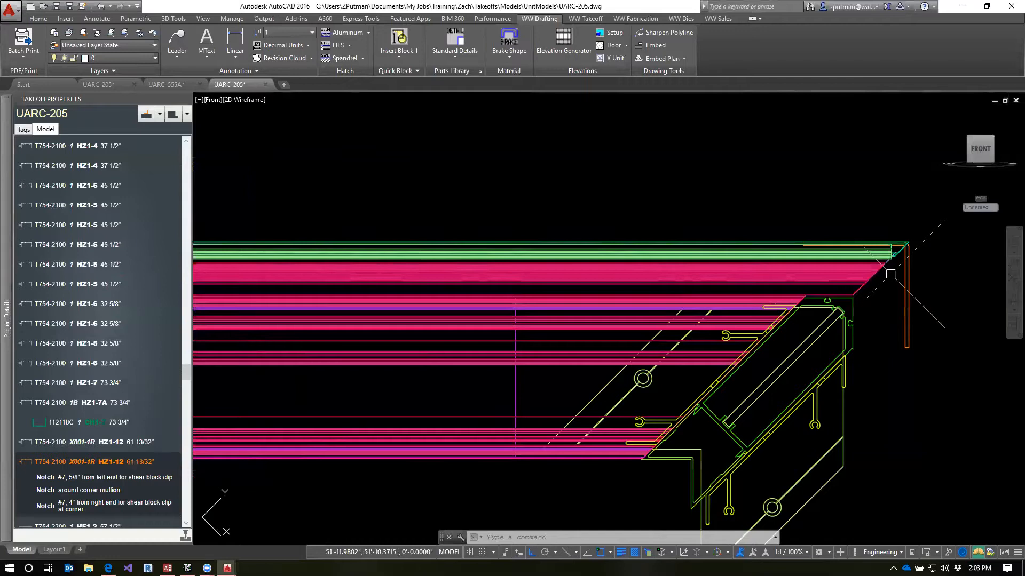
mouse_move(1, 266)
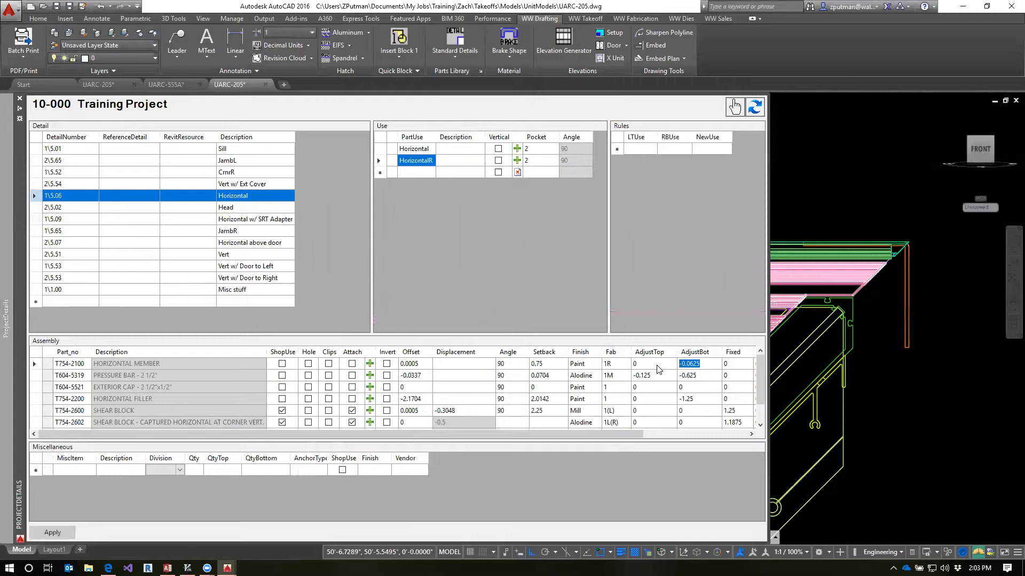
mouse_move(574, 434)
mouse_down()
mouse_move(602, 439)
mouse_move(575, 436)
mouse_up()
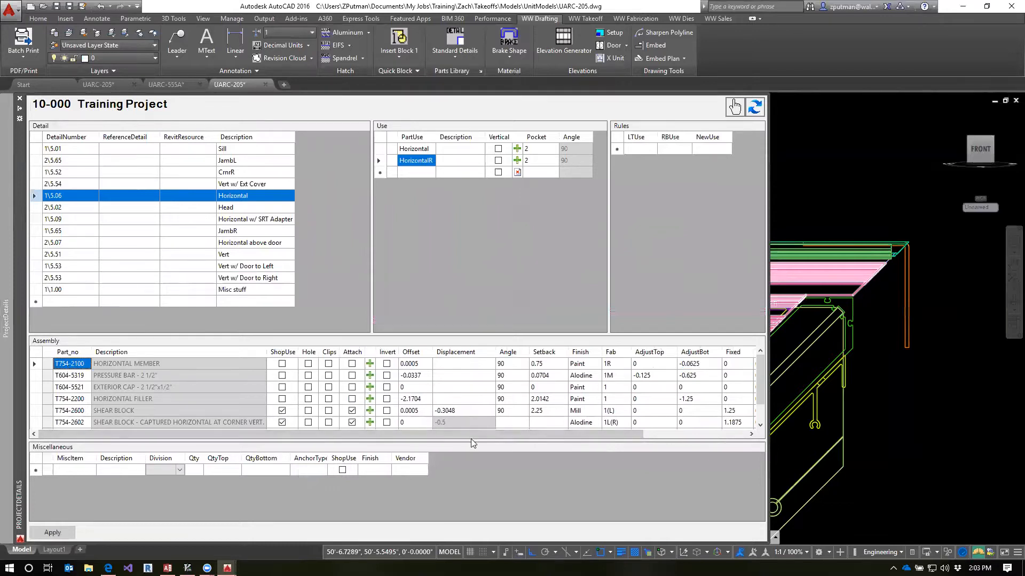
drag(470, 439, 629, 417)
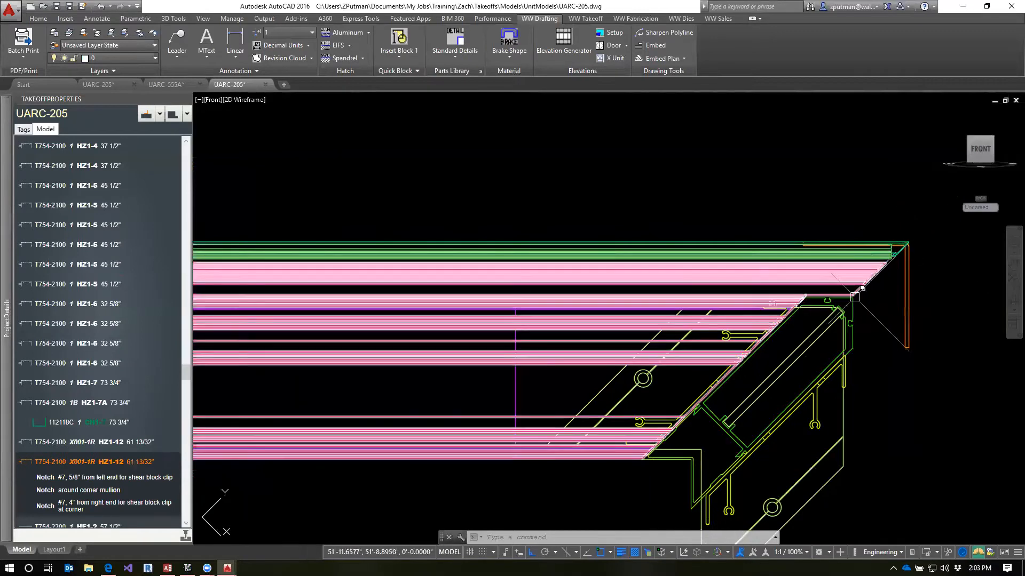
key(Escape)
click(836, 283)
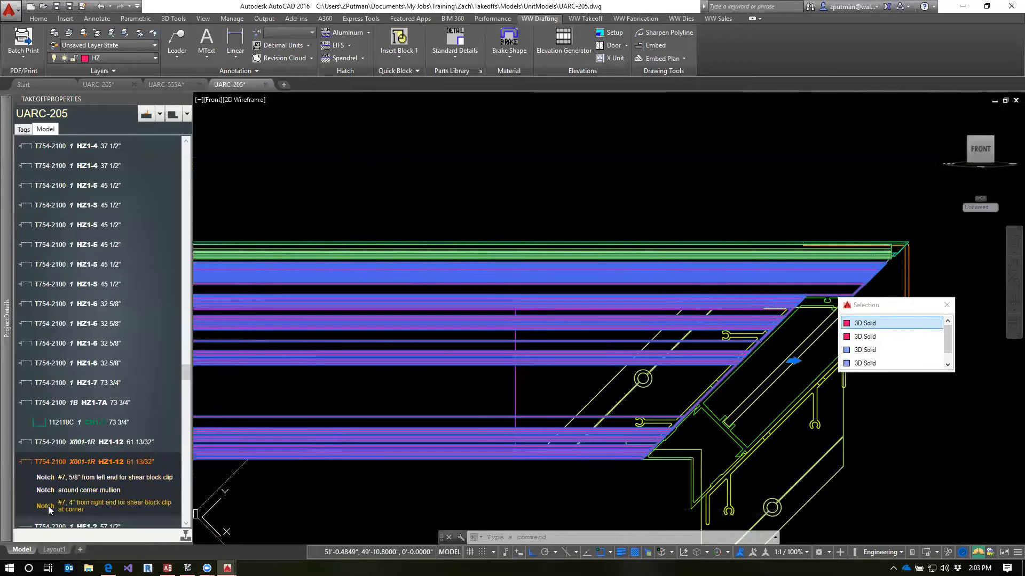
Check the Fab values of the T754-2100 horizontal member and the pressure bar in the HorizontalR assembly
mouse_move(4, 444)
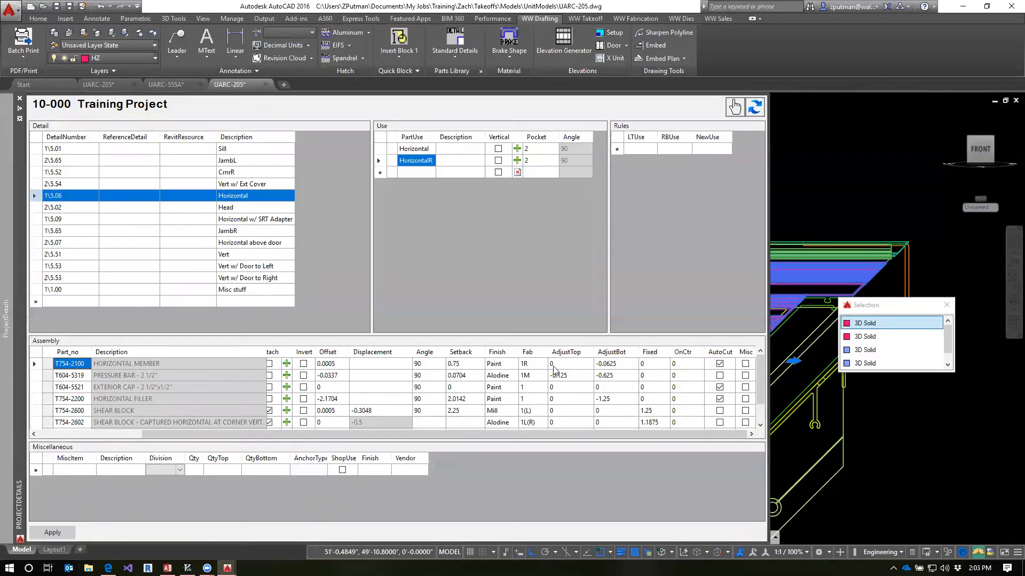
click(533, 364)
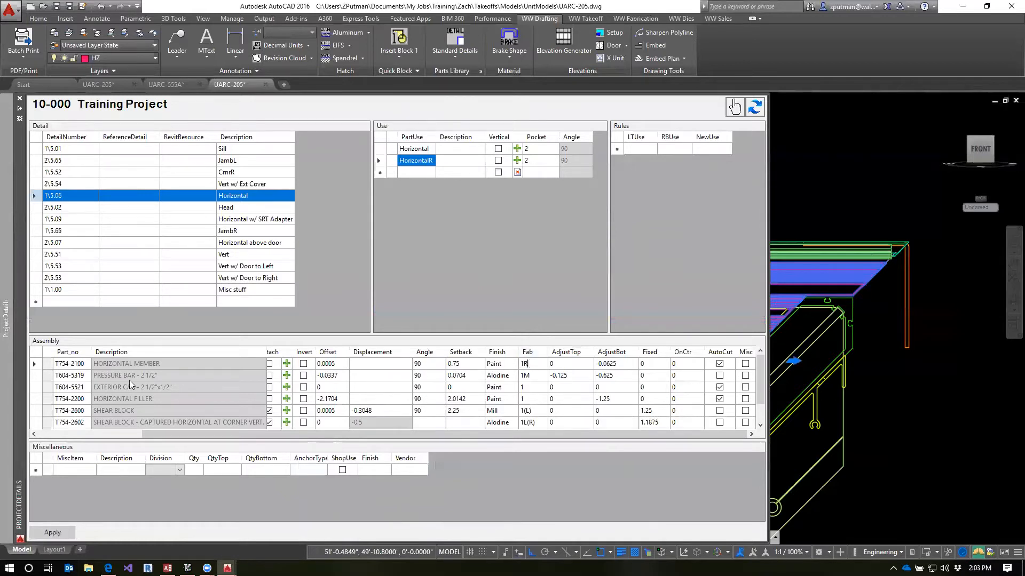
click(42, 367)
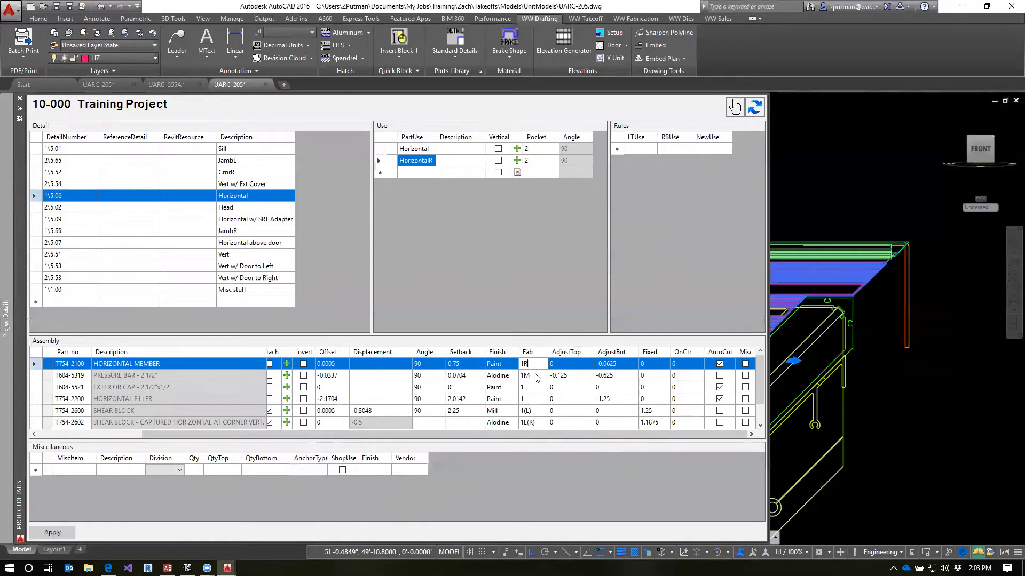
click(576, 368)
click(534, 368)
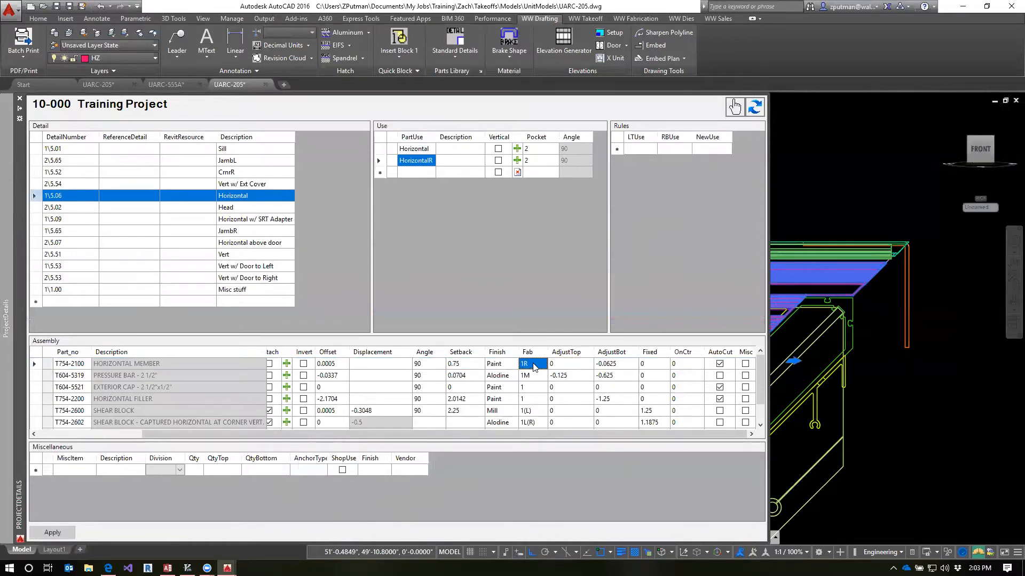
click(537, 377)
click(538, 367)
click(538, 378)
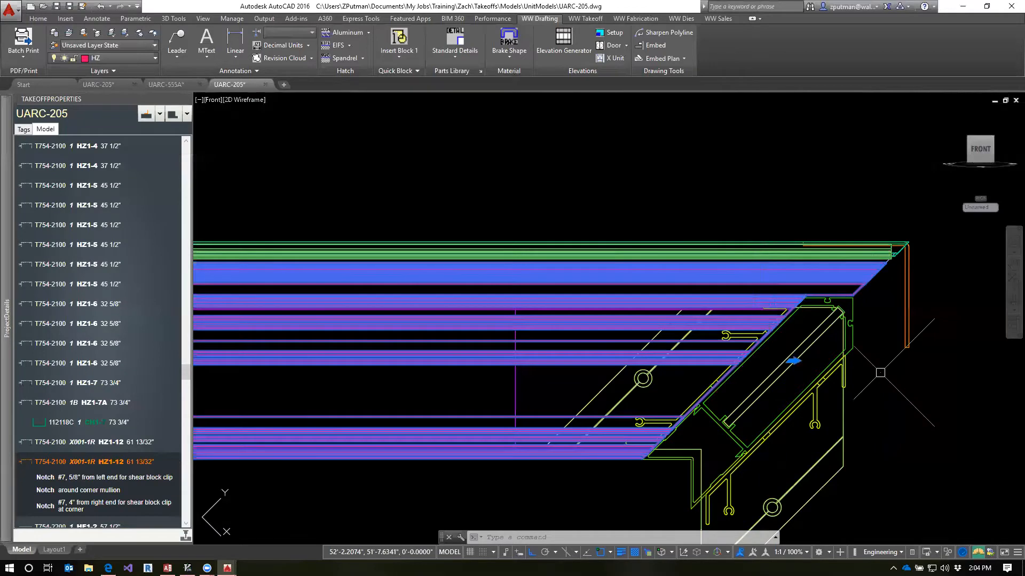
Clear the selection and reselect the T754-2100 horizontal at its mitred corner end
key(Escape)
key(Escape)
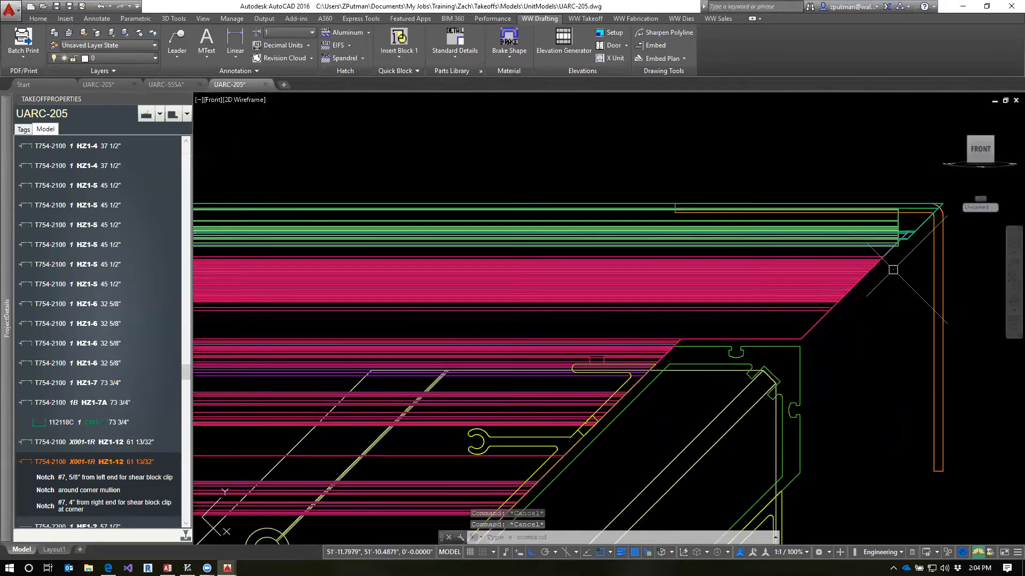
scroll(894, 256, up, 2)
scroll(914, 304, up, 2)
scroll(913, 307, down, 2)
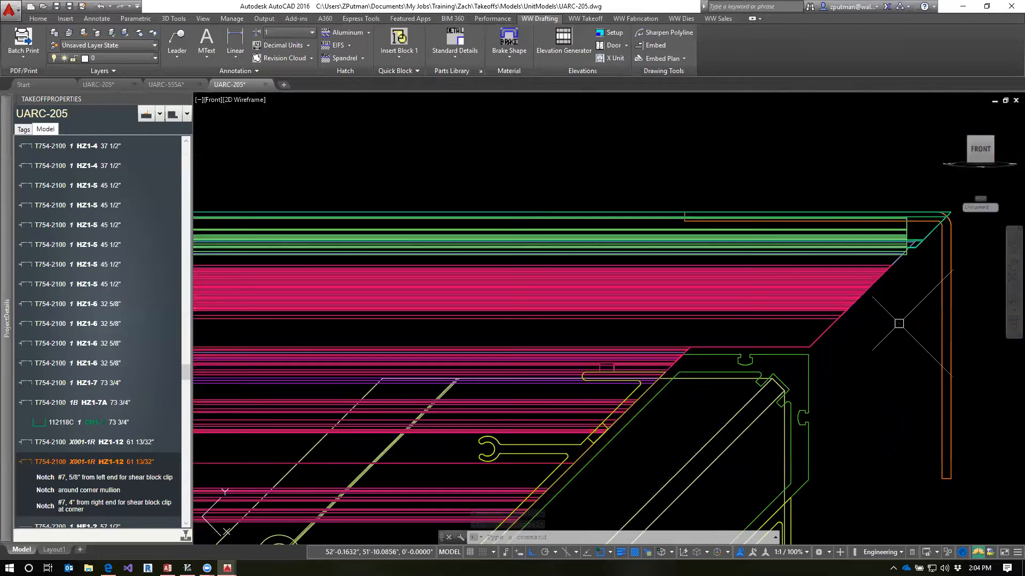
click(811, 355)
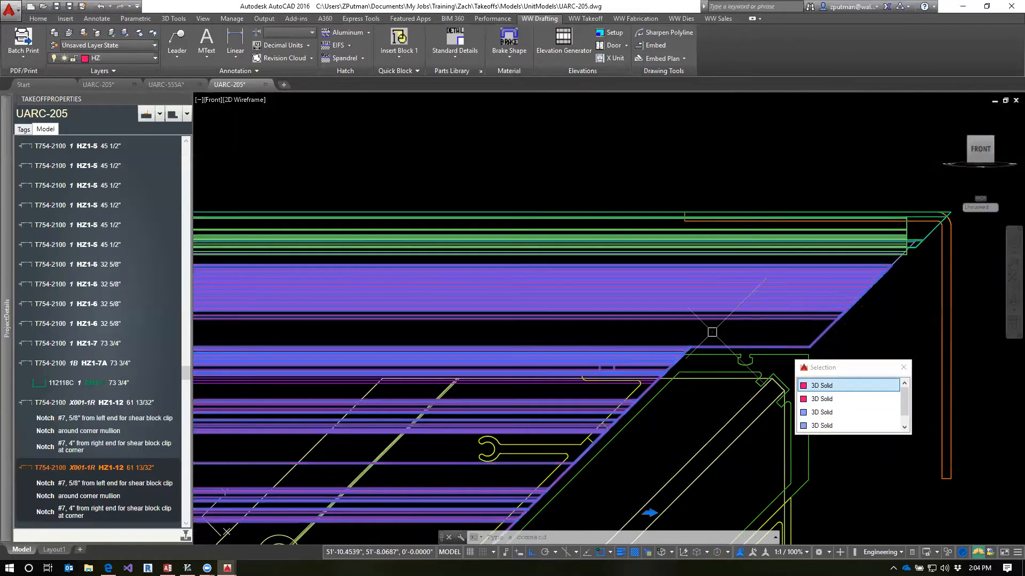
Highlight the around corner mullion notch of horizontal HZ1-12 and examine its extent at the corner
right_click(51, 468)
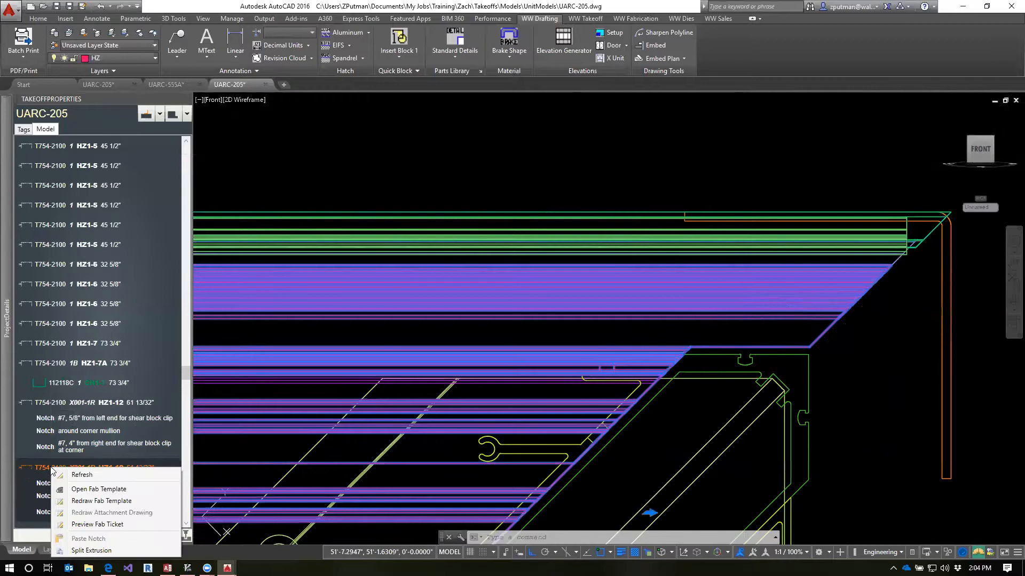
click(34, 477)
click(47, 511)
click(48, 497)
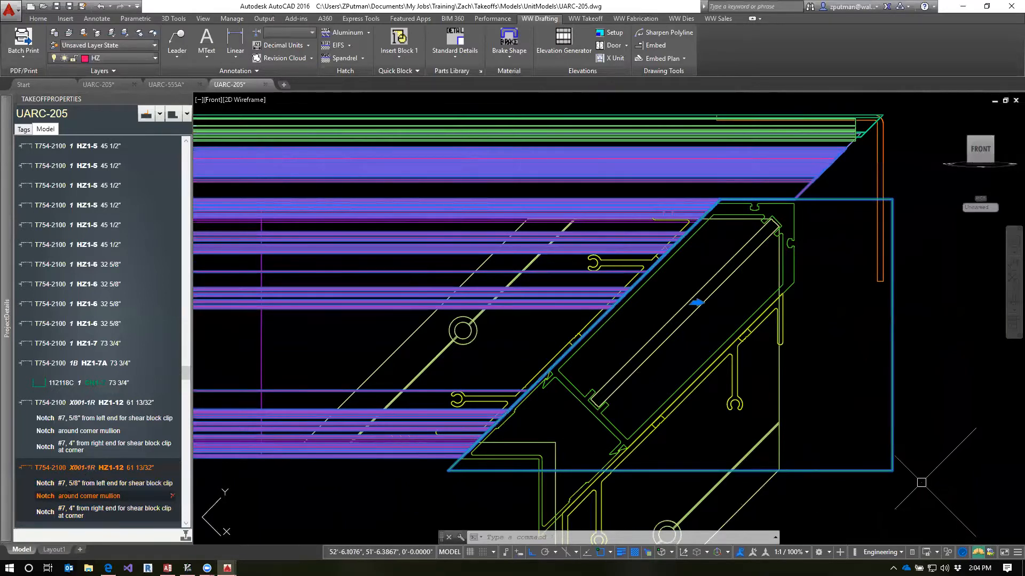
scroll(826, 400, down, 2)
scroll(827, 401, down, 2)
middle_drag(444, 457, 315, 423)
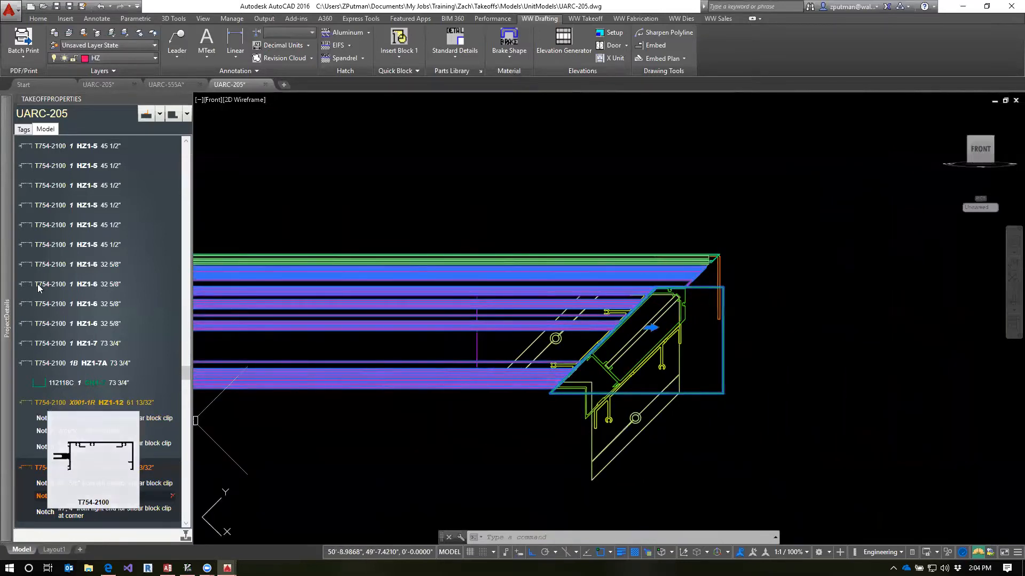
Select sill member T754-1100 SM1-22 in the model's part list and compare its notches with those of the HZ1-12 horizontals
click(43, 225)
scroll(85, 278, up, 5)
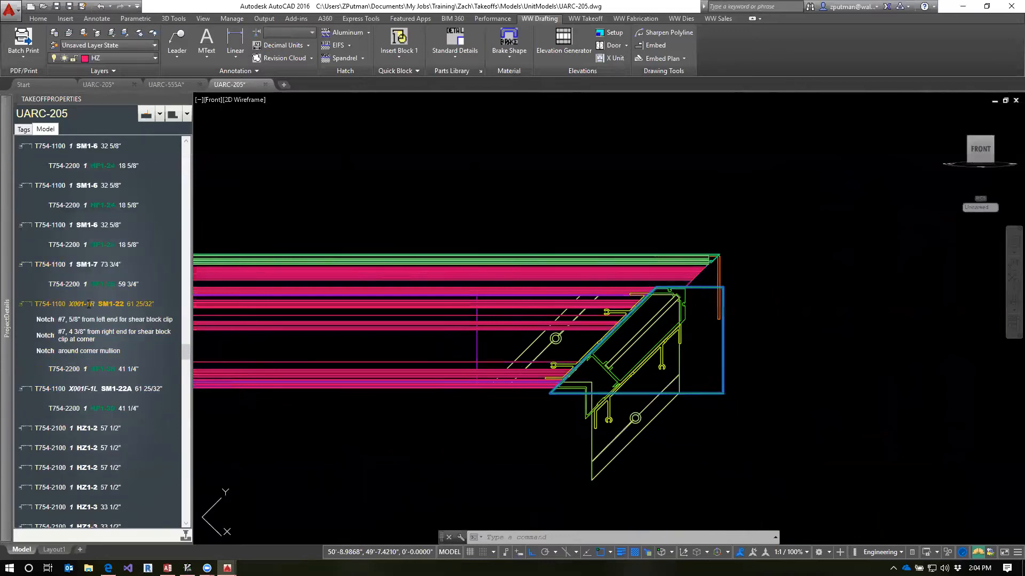
click(54, 308)
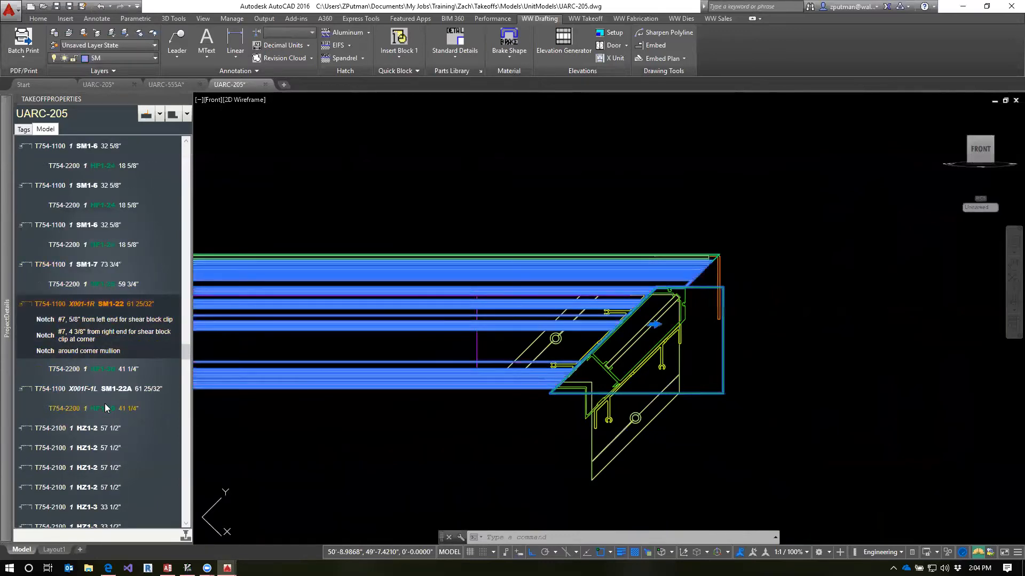
scroll(105, 405, down, 4)
scroll(106, 407, down, 5)
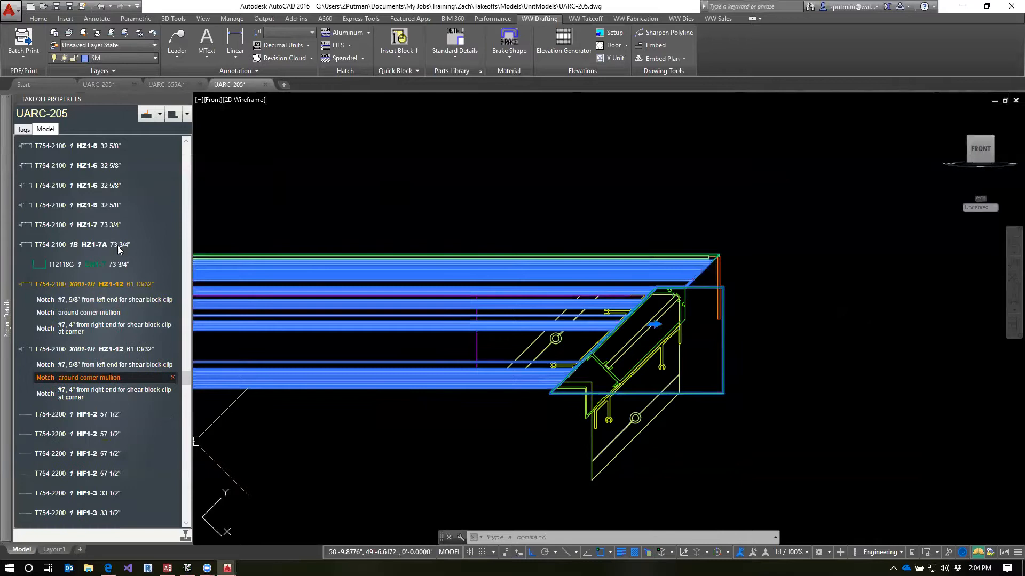
scroll(117, 235, up, 7)
scroll(133, 300, down, 6)
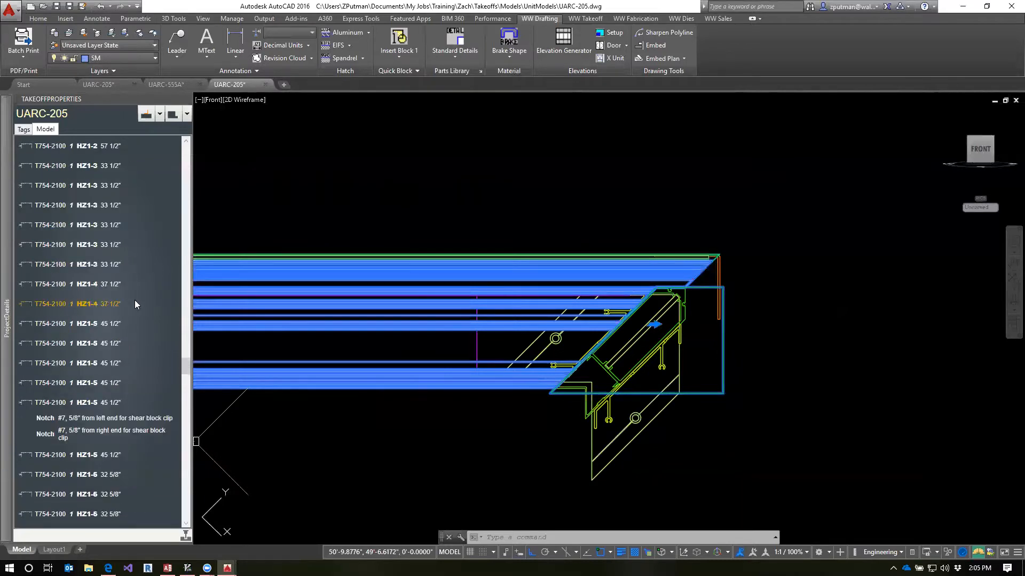
scroll(93, 411, up, 7)
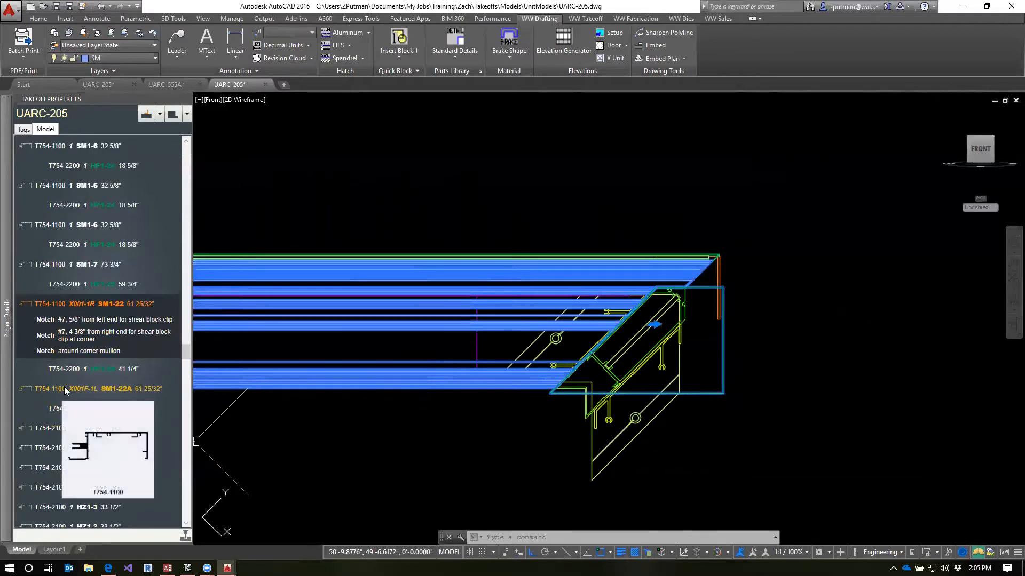
Select sill member SM1-22A, highlight its around corner mullion notch, and inspect the corner in the Top view
click(65, 391)
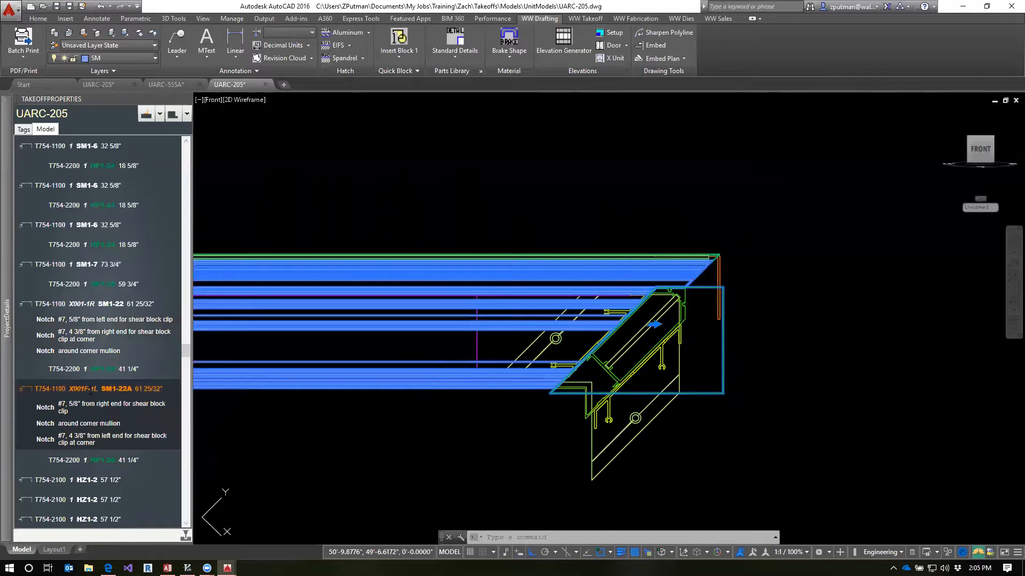
click(54, 424)
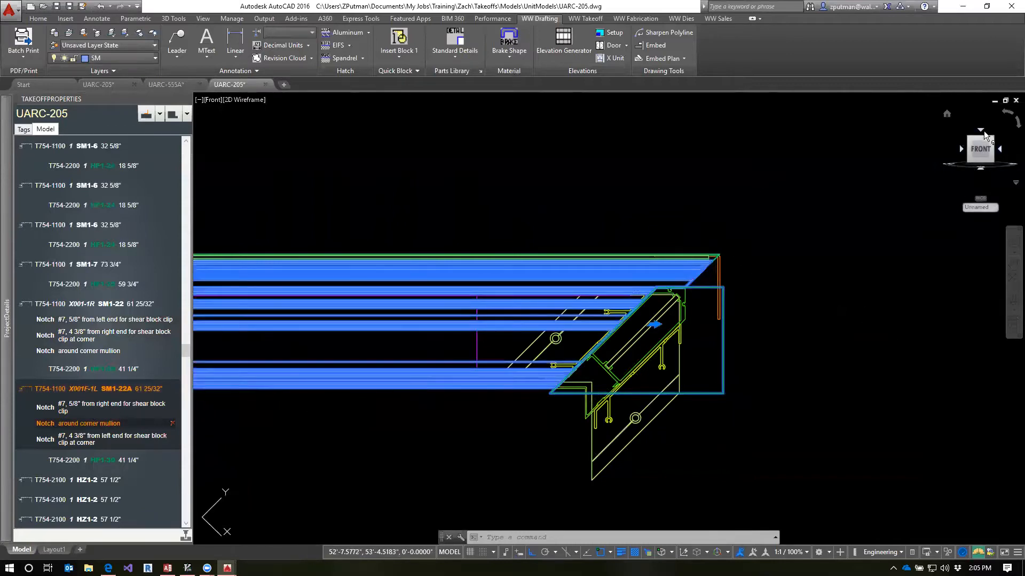
click(981, 131)
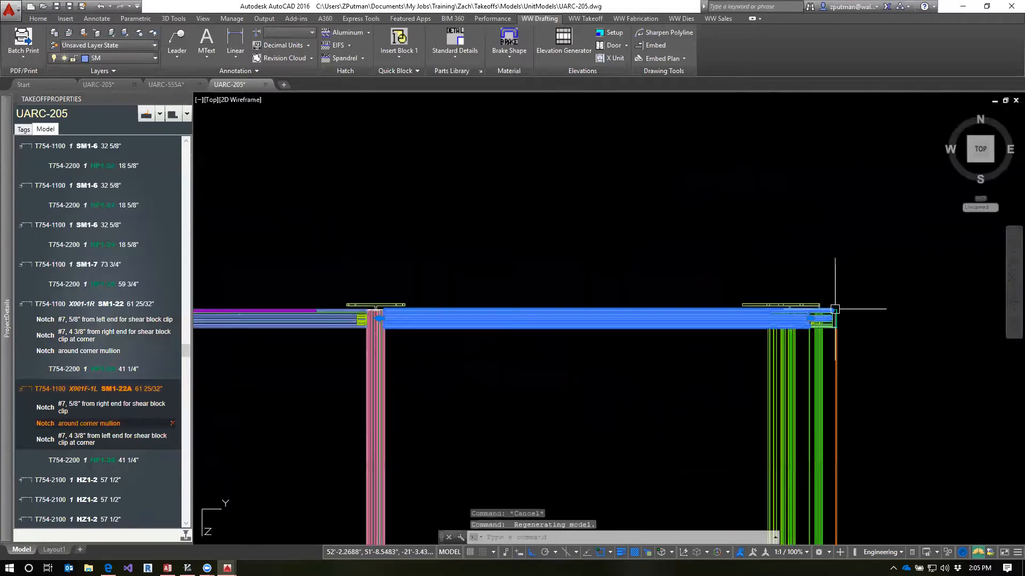
scroll(870, 419, down, 2)
middle_drag(922, 435, 729, 255)
scroll(718, 237, down, 2)
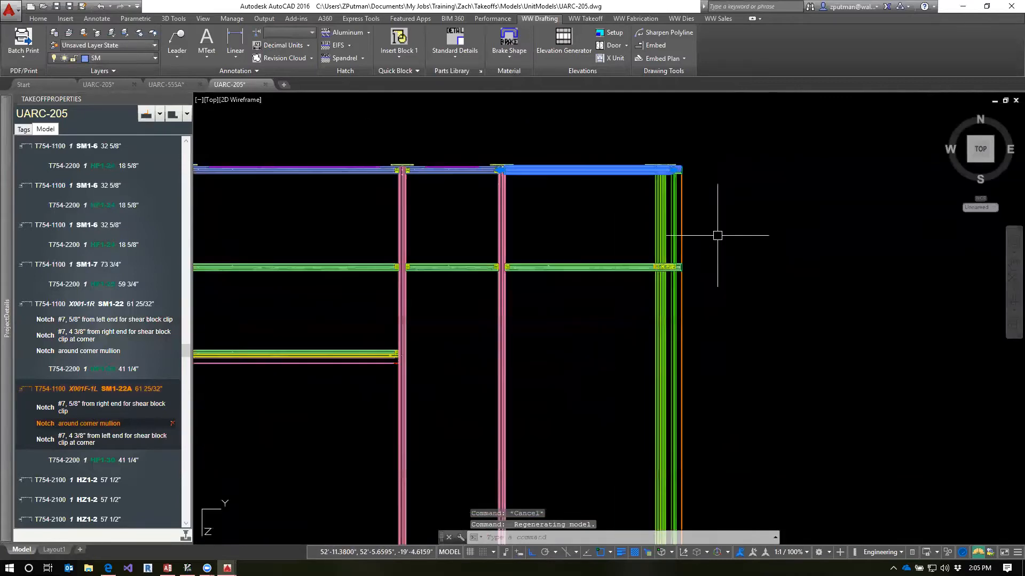
scroll(698, 231, down, 3)
scroll(670, 206, up, 4)
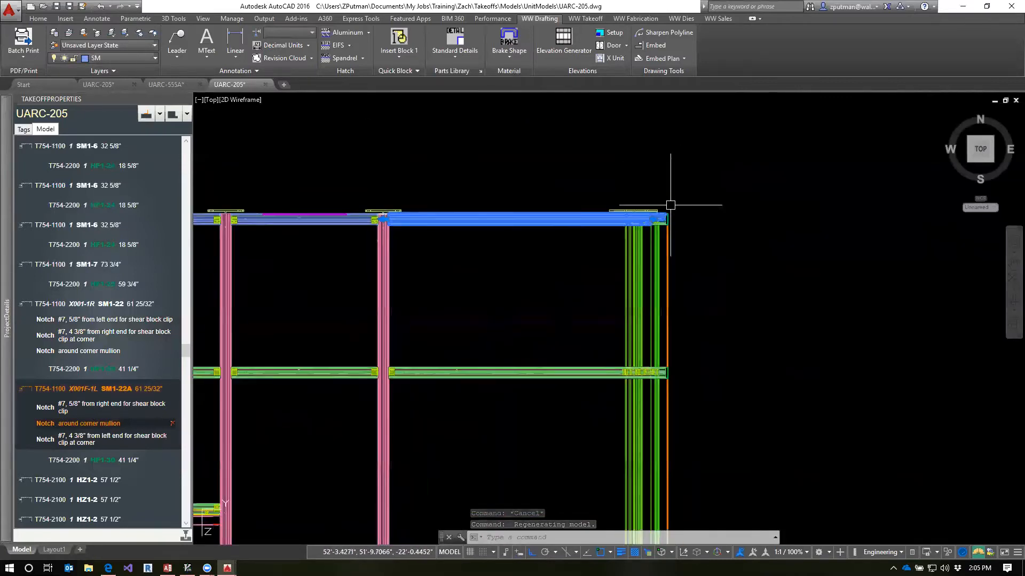
scroll(659, 187, up, 4)
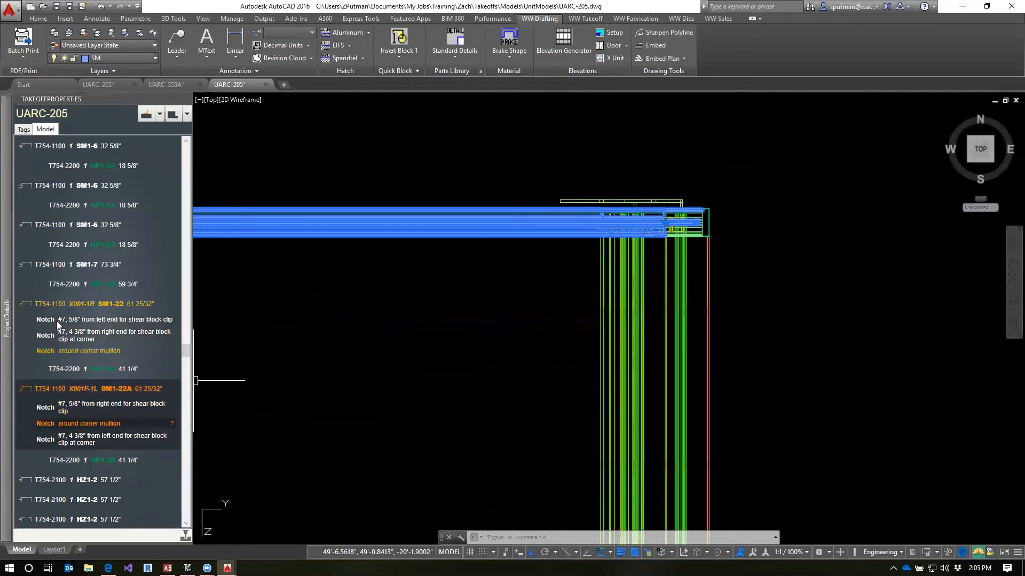
Open the fab template for T754-1100 X001-1R, review its notches and dimensions, and close it
click(43, 306)
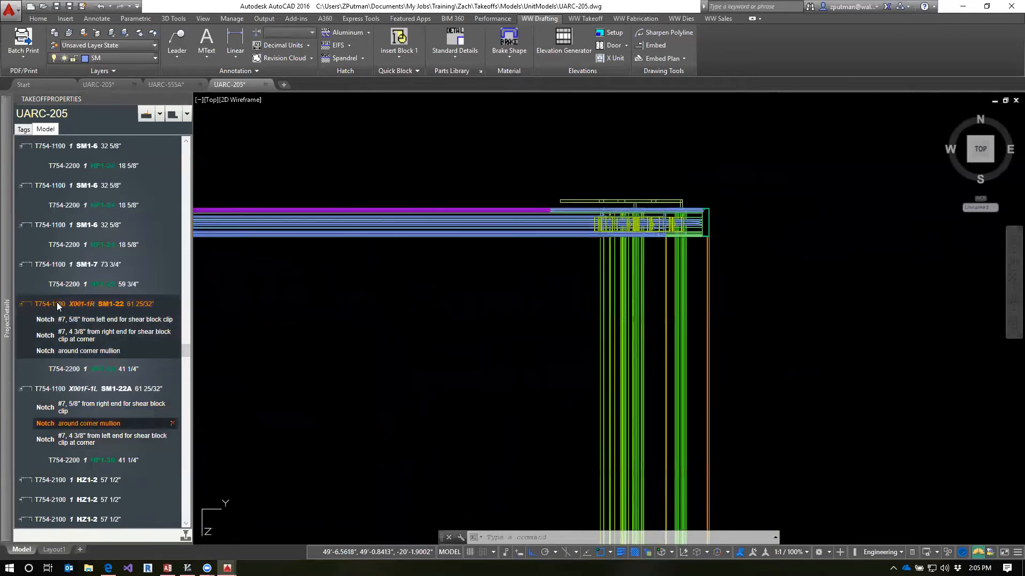
right_click(59, 306)
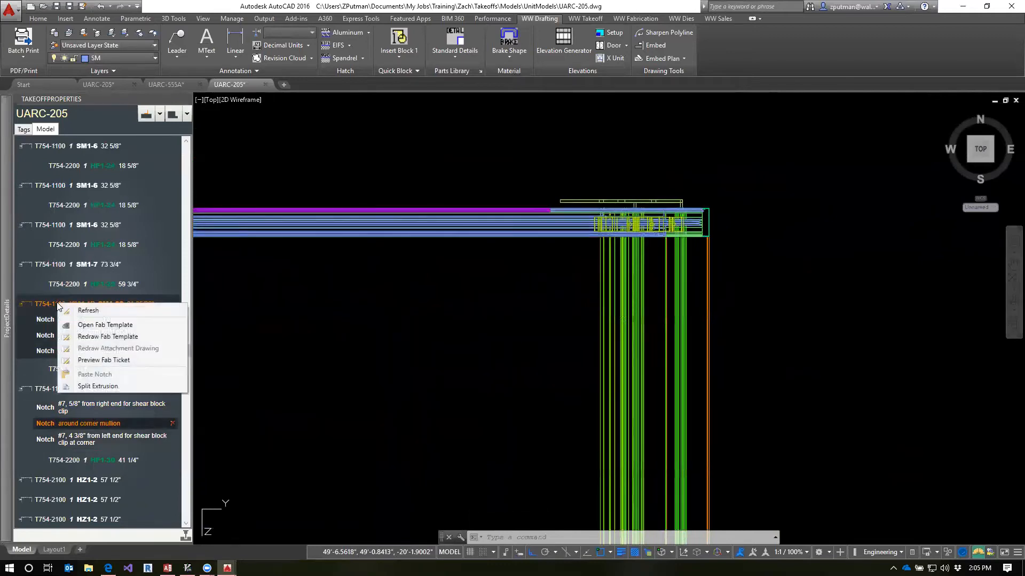
click(96, 325)
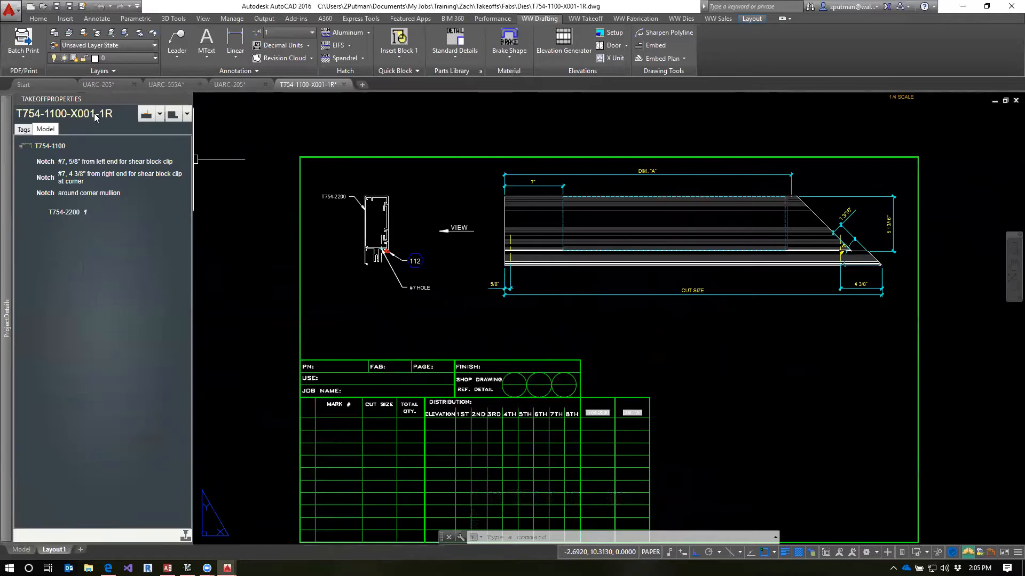
click(345, 85)
click(549, 309)
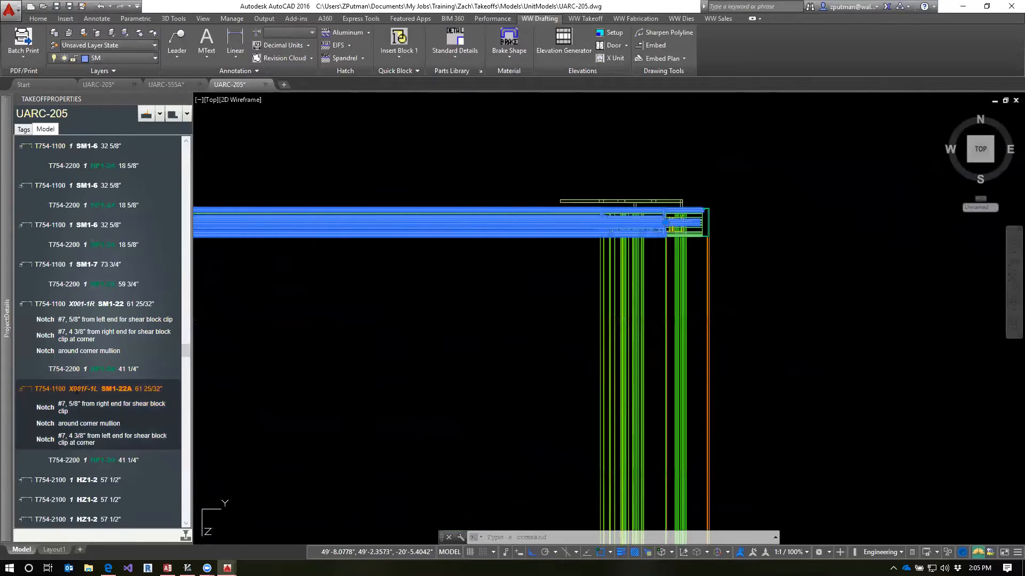
Open the fab template for T754-1100 X001F-1L and take a mirrored copy of its around corner mullion notch
right_click(47, 391)
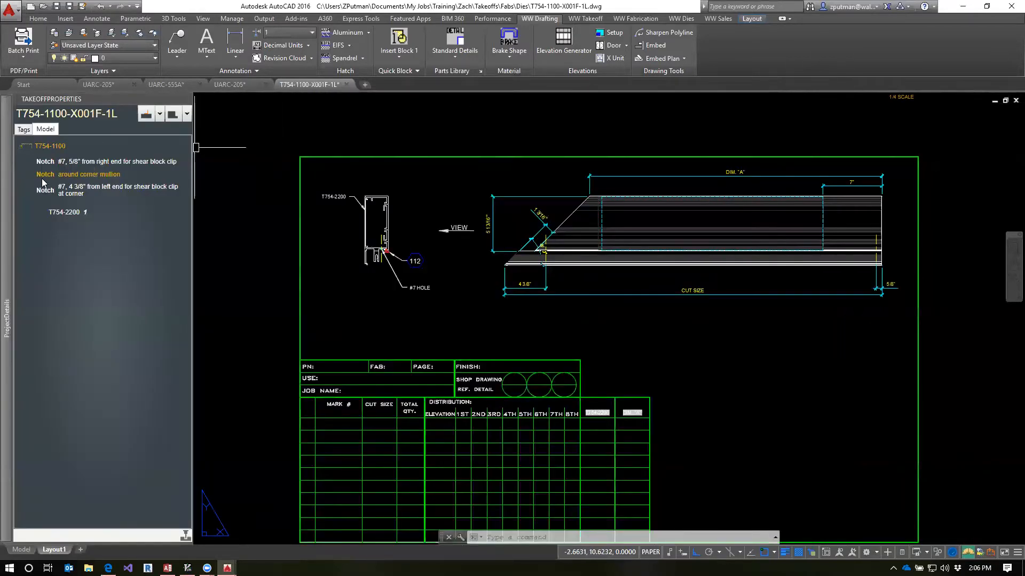
right_click(41, 178)
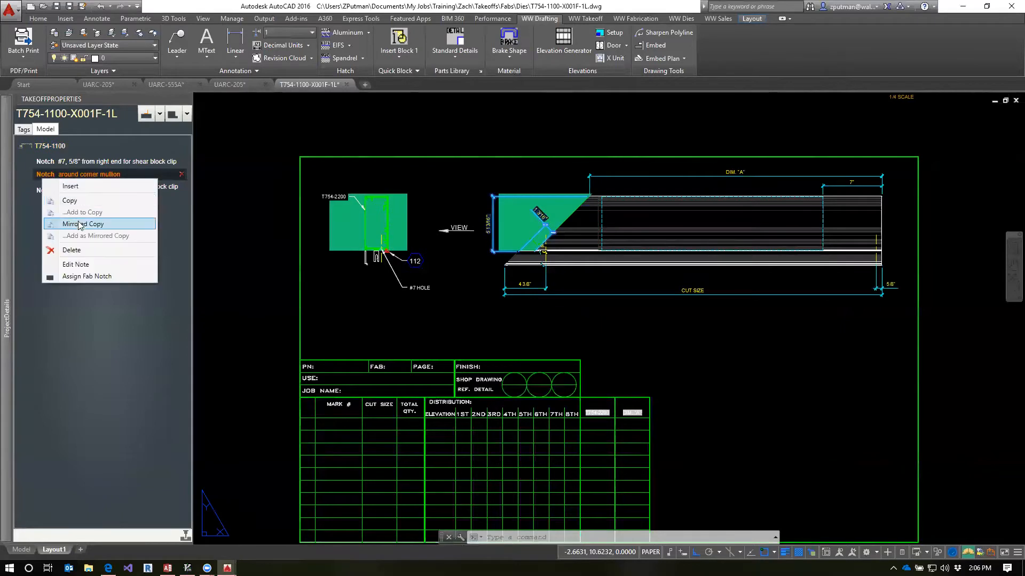
click(81, 224)
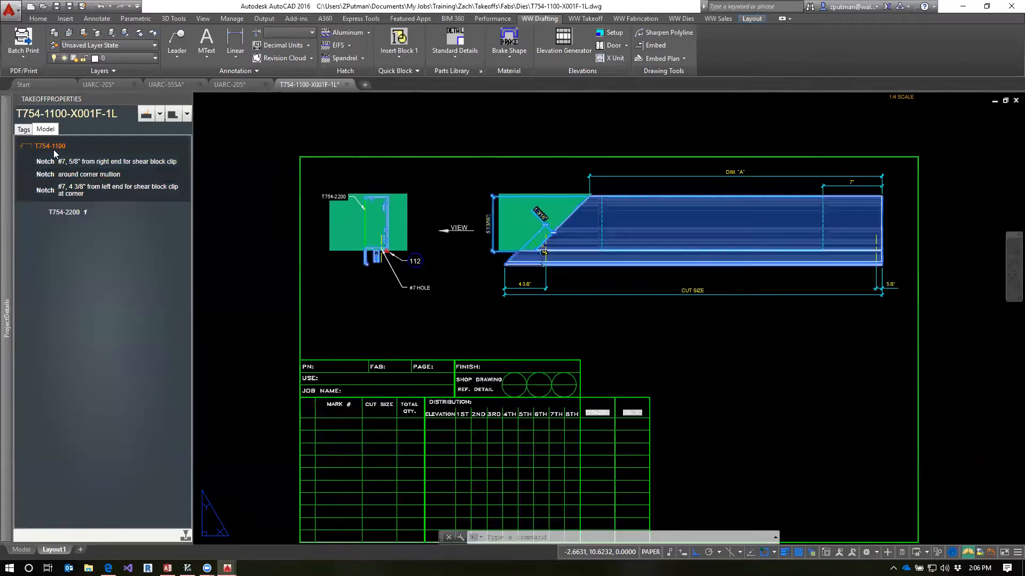
Check the notch-pasting options for the T754-1100 part and close the X001F-1L fab template
right_click(53, 149)
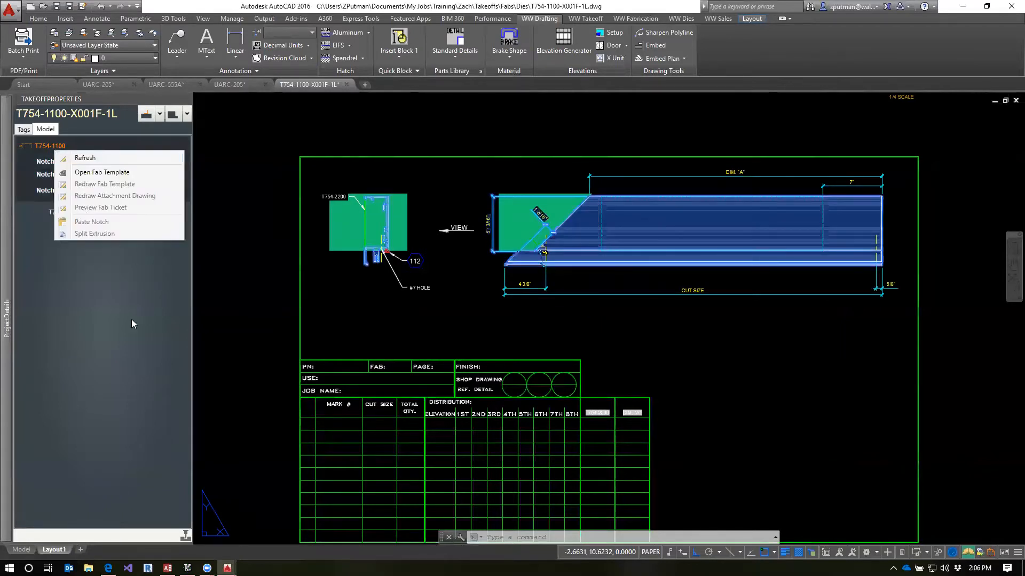
click(145, 315)
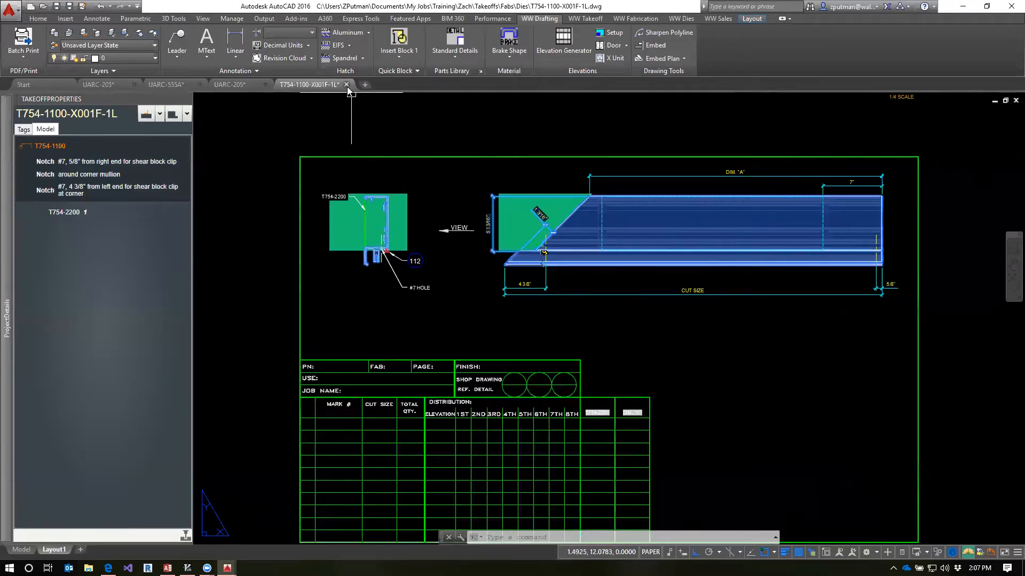
click(347, 84)
click(550, 309)
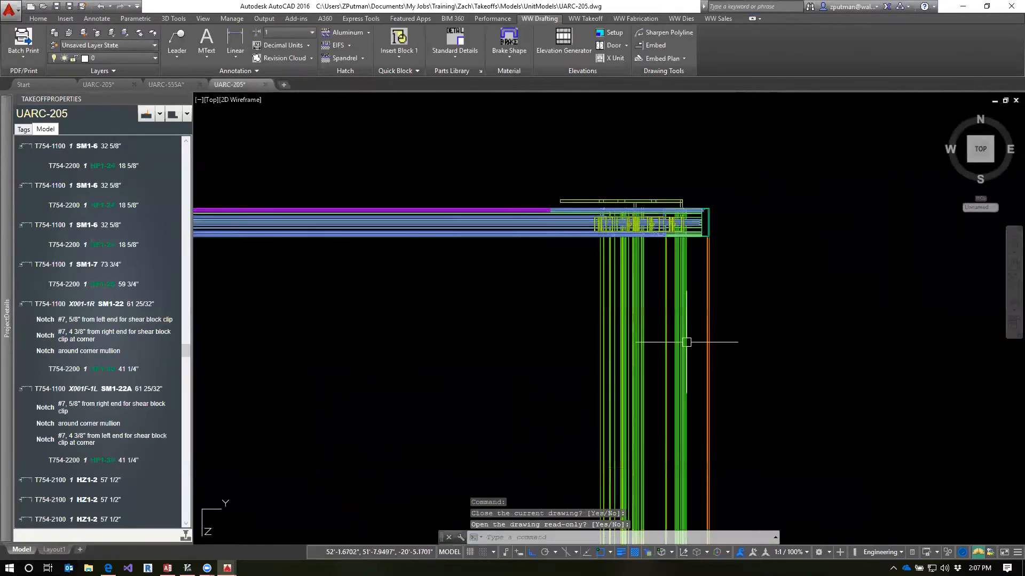
Switch to the Lessons page in Edge, review the Day 8 Distributions notes, and switch to the Takeoff2016 program in Access
scroll(366, 298, down, 4)
mouse_move(407, 350)
middle_down()
mouse_move(394, 207)
mouse_move(605, 181)
middle_up()
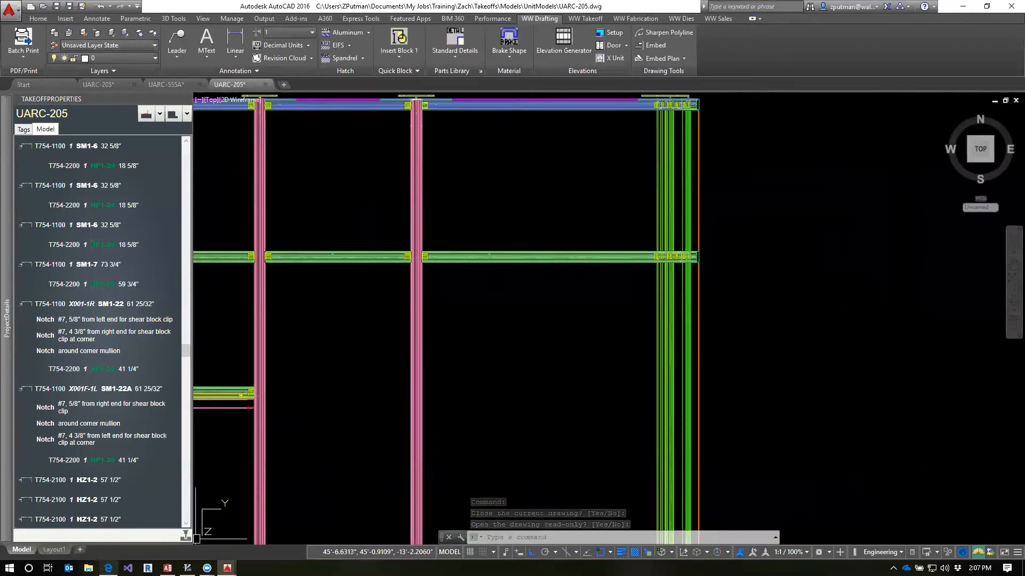
click(108, 568)
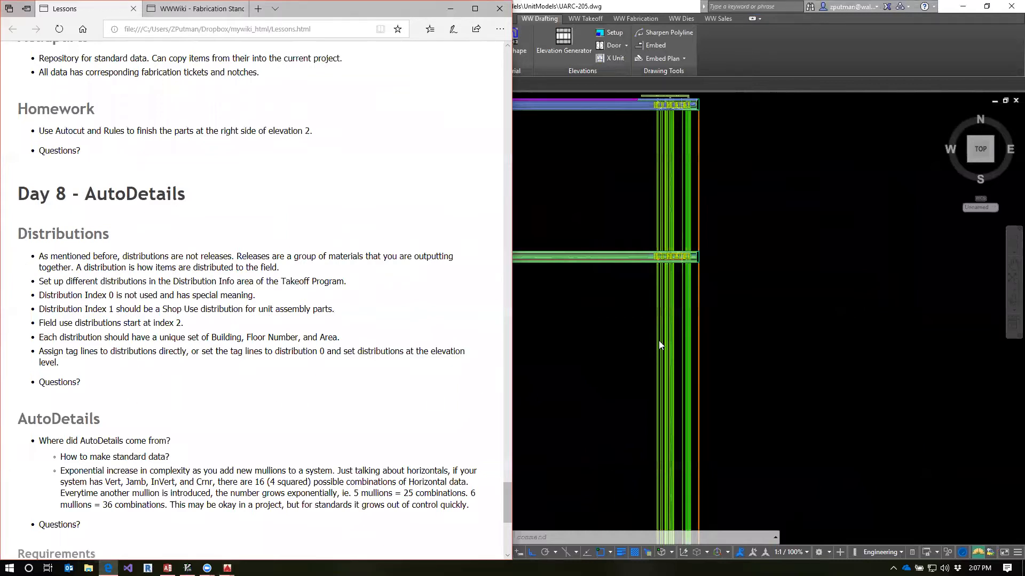
mouse_move(167, 567)
drag(122, 256, 168, 255)
click(92, 483)
click(168, 568)
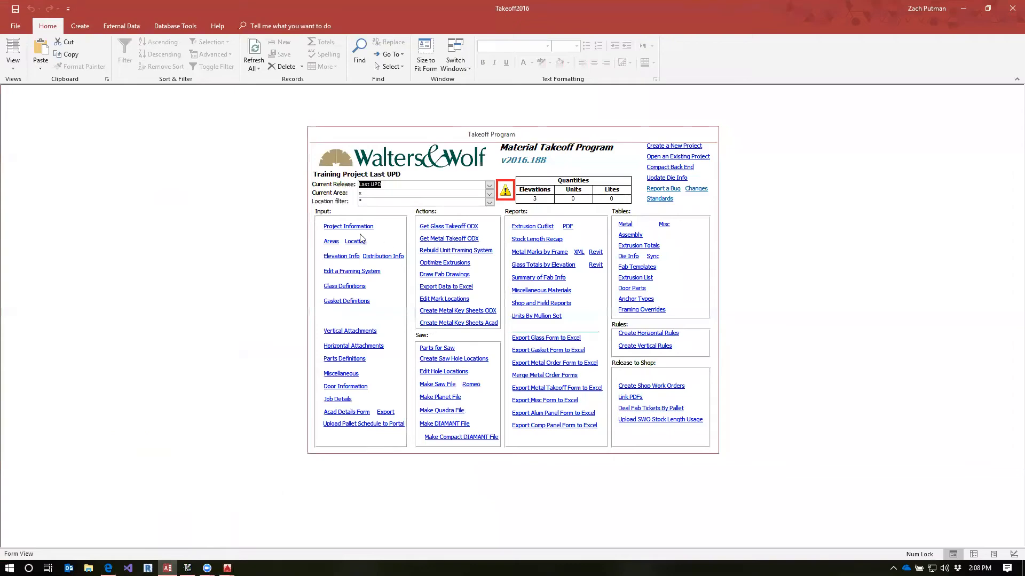
Open the Distribution Info table maximized and start its first record with Distribution Index 1
click(383, 257)
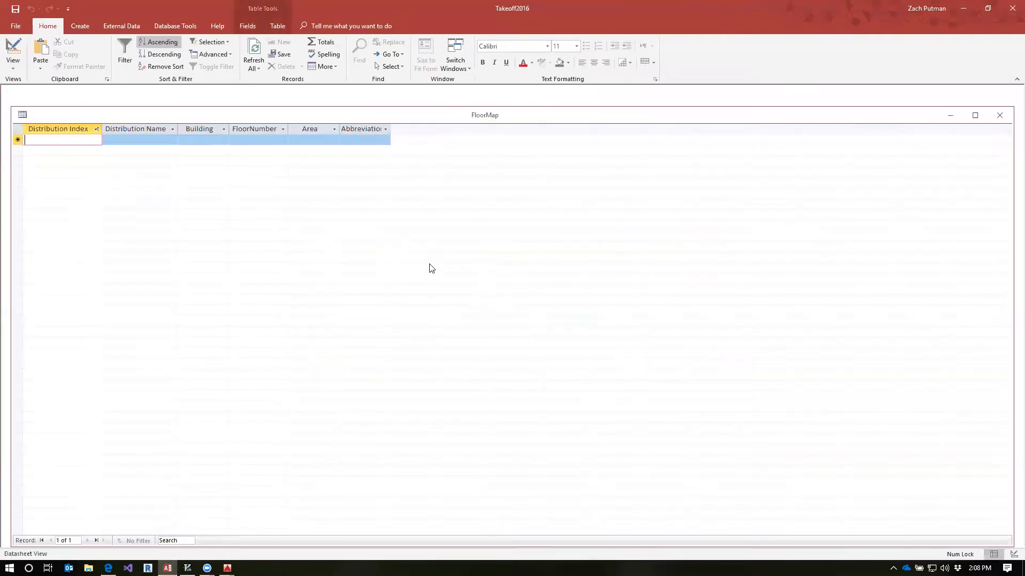
double_click(369, 119)
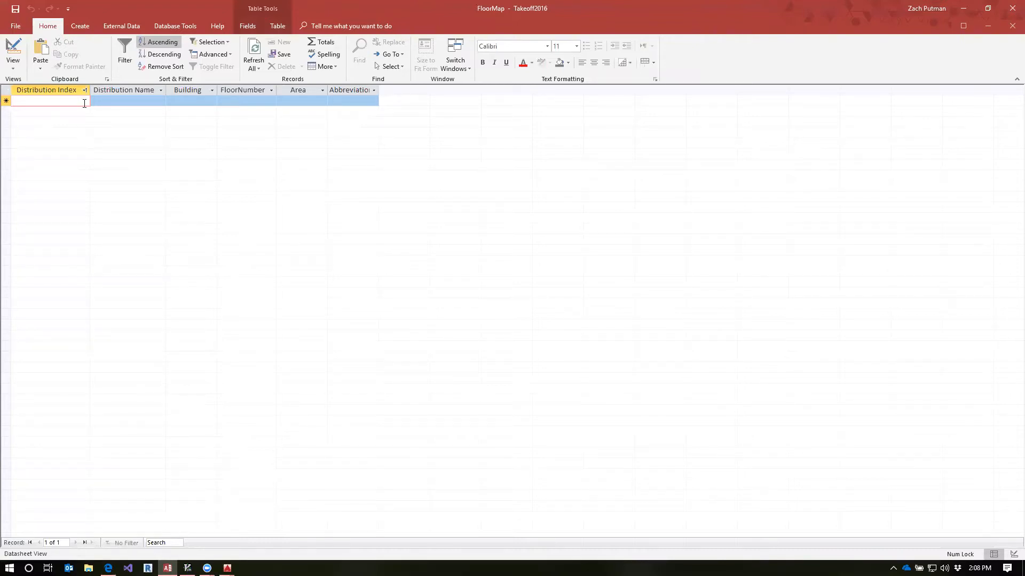
text(1)
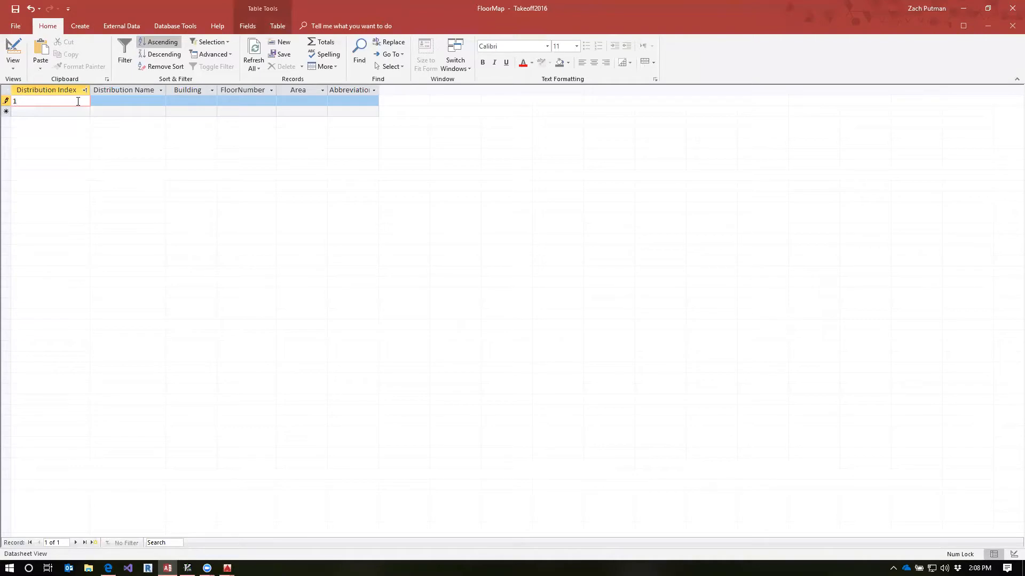
drag(23, 102, 13, 101)
click(48, 101)
click(106, 99)
click(36, 102)
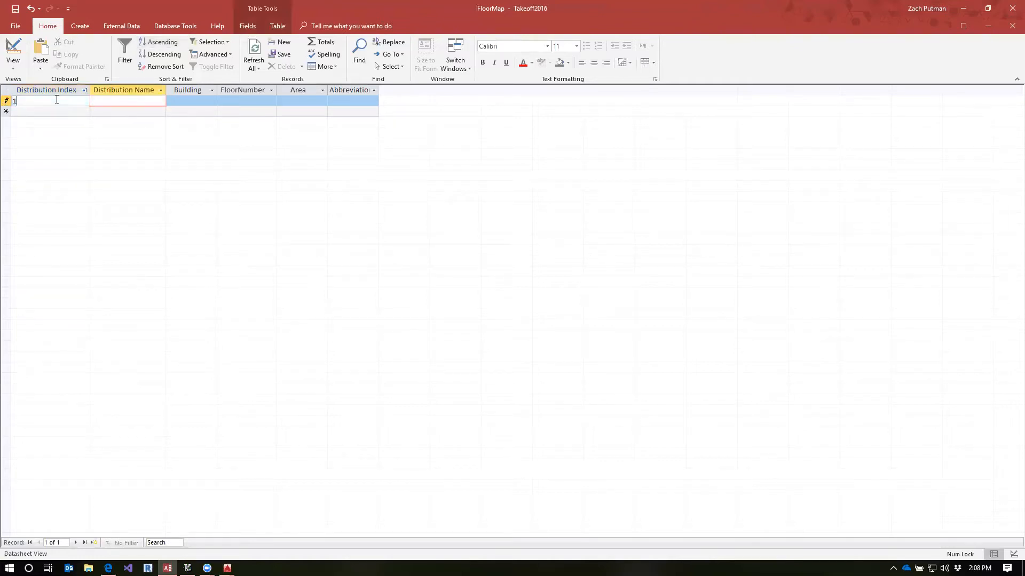
Complete distribution 1 with the name Shop Use, floor number 0 and abbreviation Shop
click(121, 102)
text(Shop Use)
key(Tab)
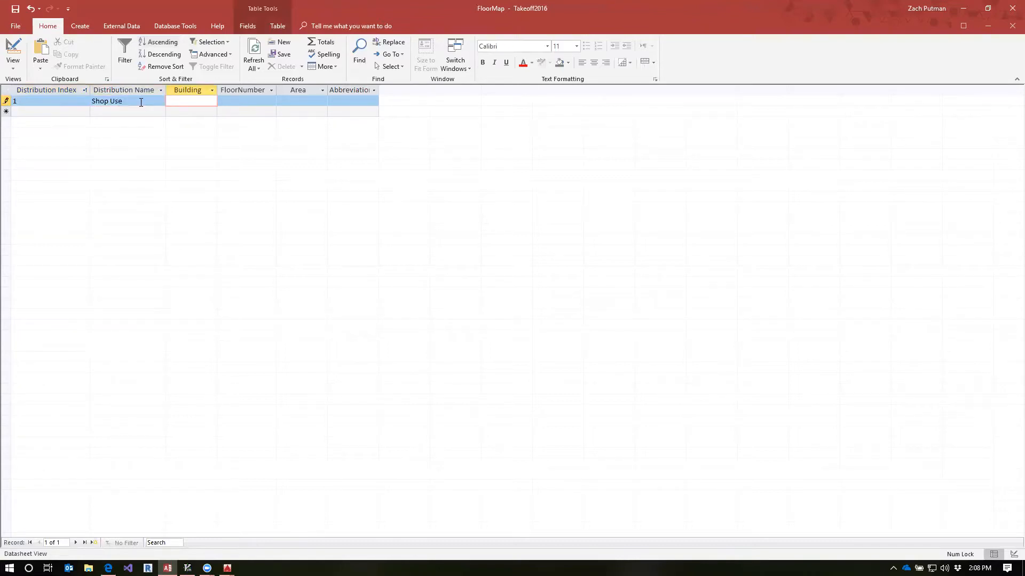
key(Tab)
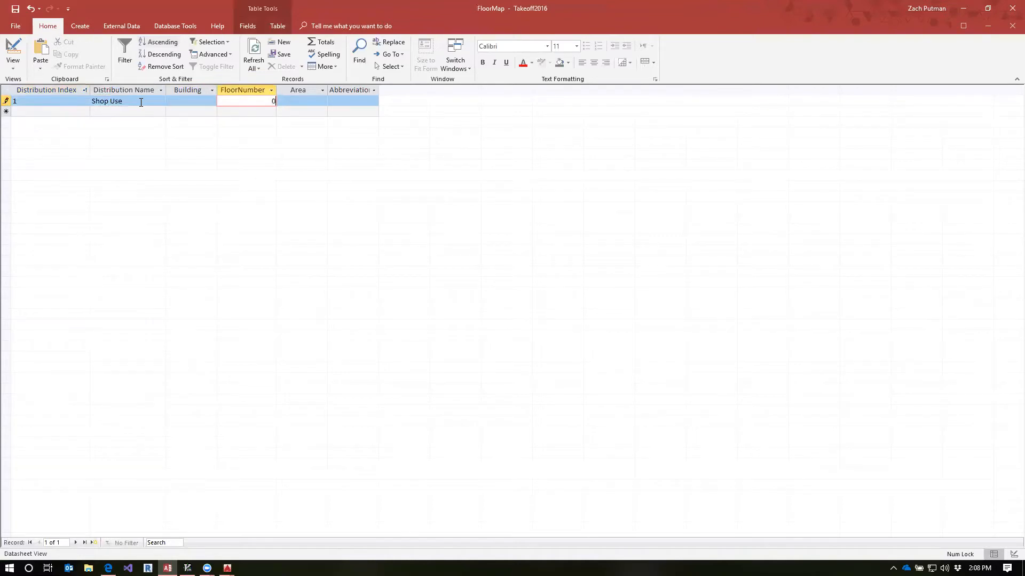
key(Tab)
key(Tab)
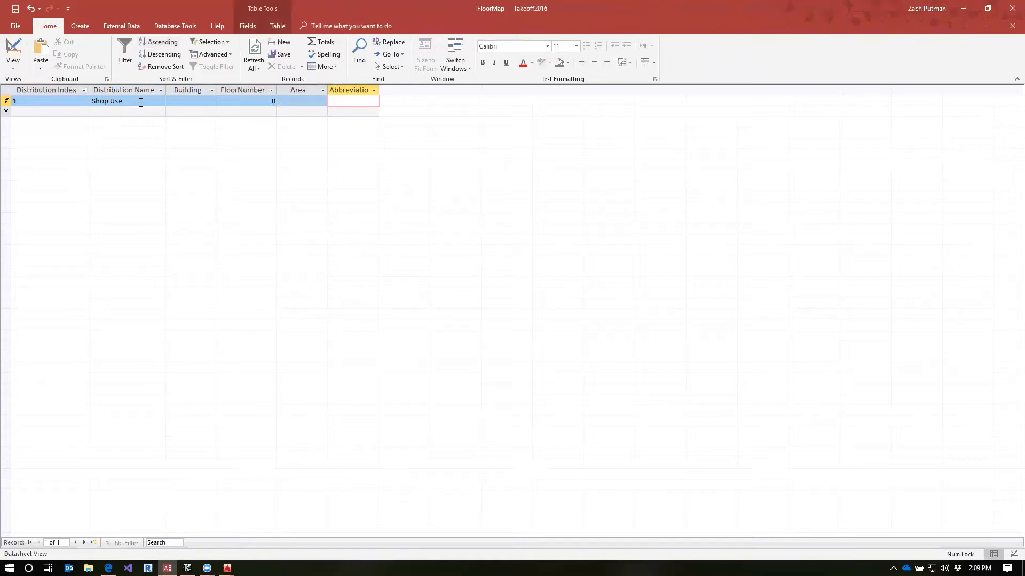
text(Shop)
click(188, 103)
click(139, 112)
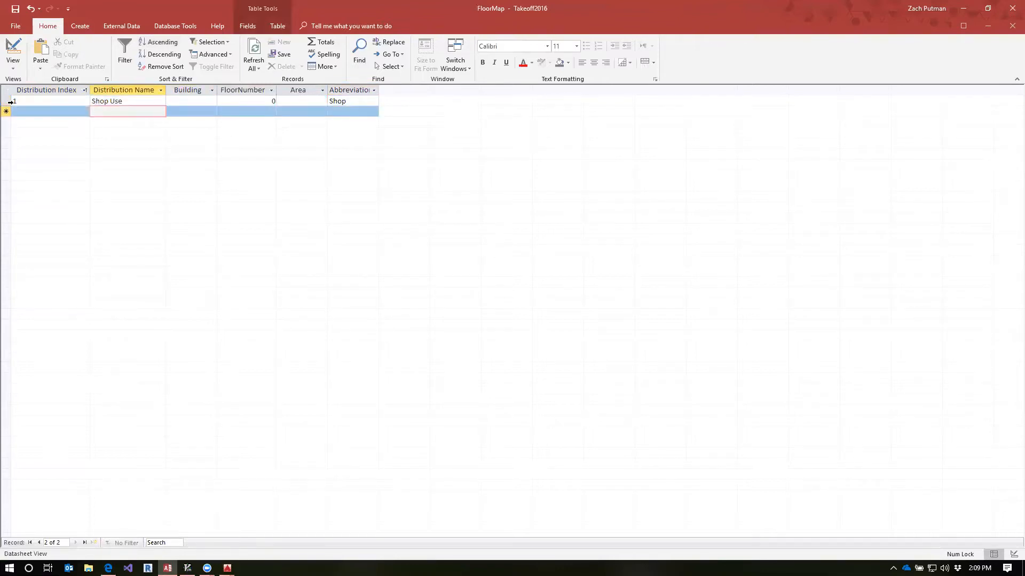
click(10, 102)
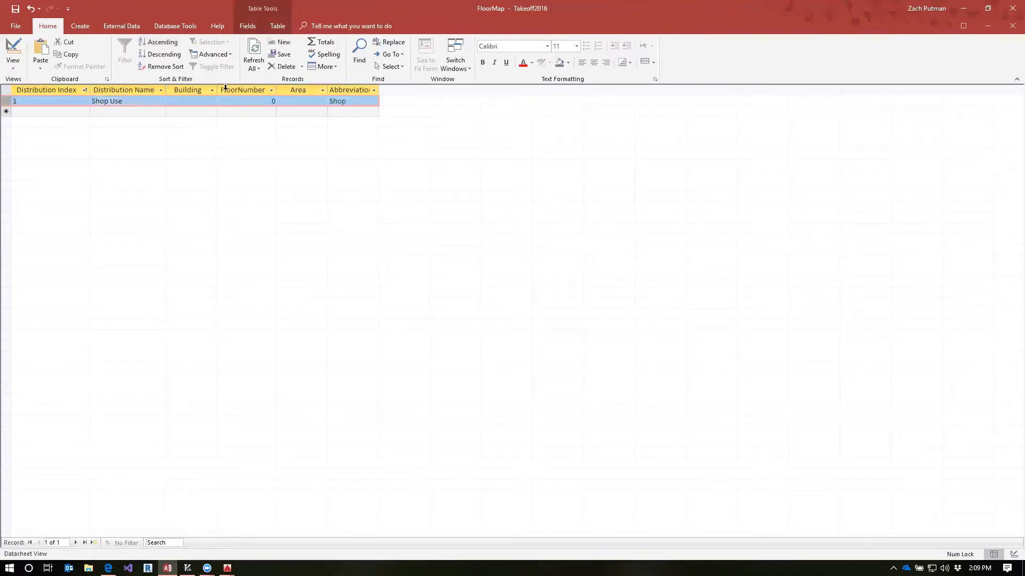
click(32, 101)
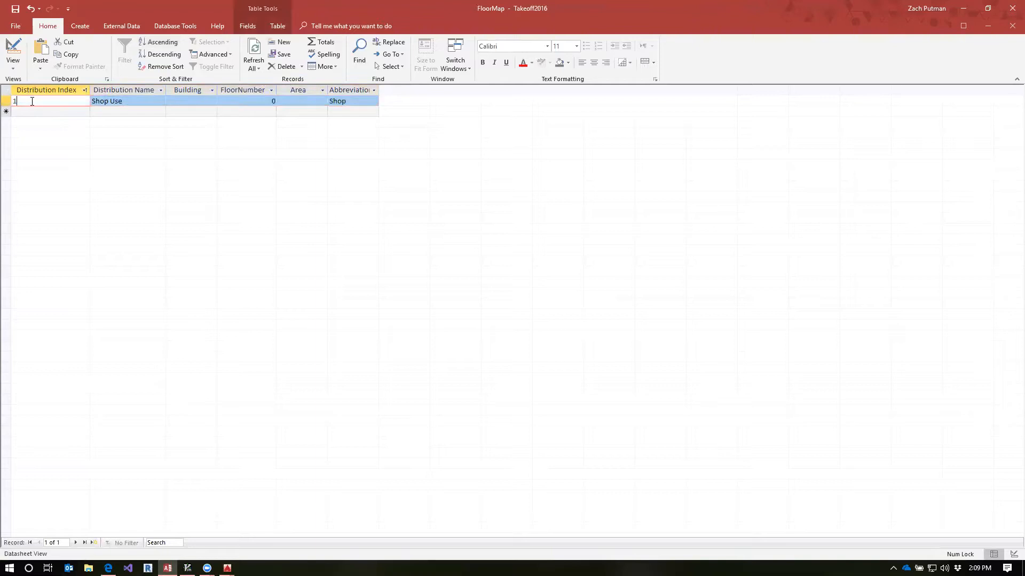
Start a second distribution record with index 2 and the name "Floor 1, North"
click(65, 113)
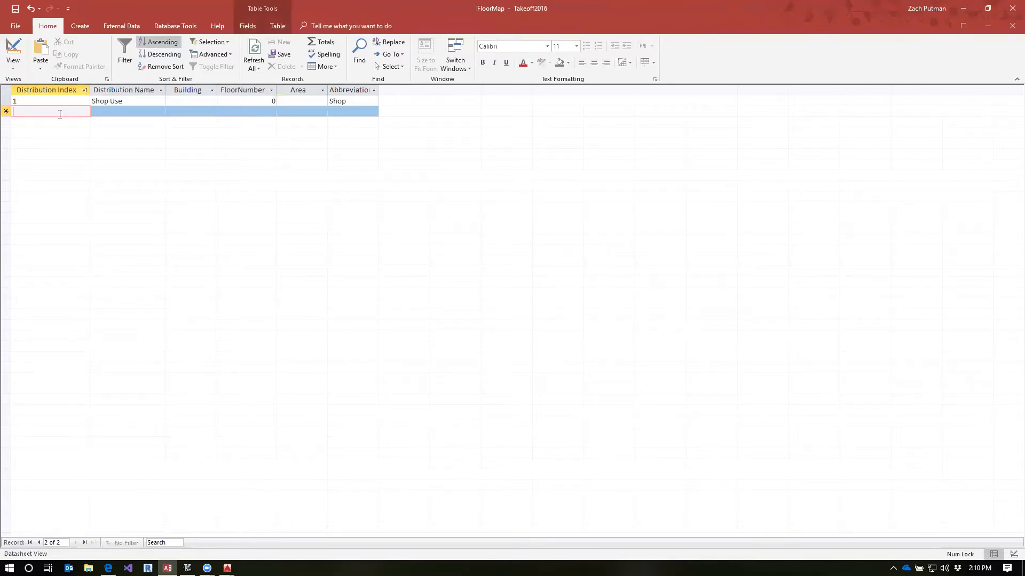
click(116, 111)
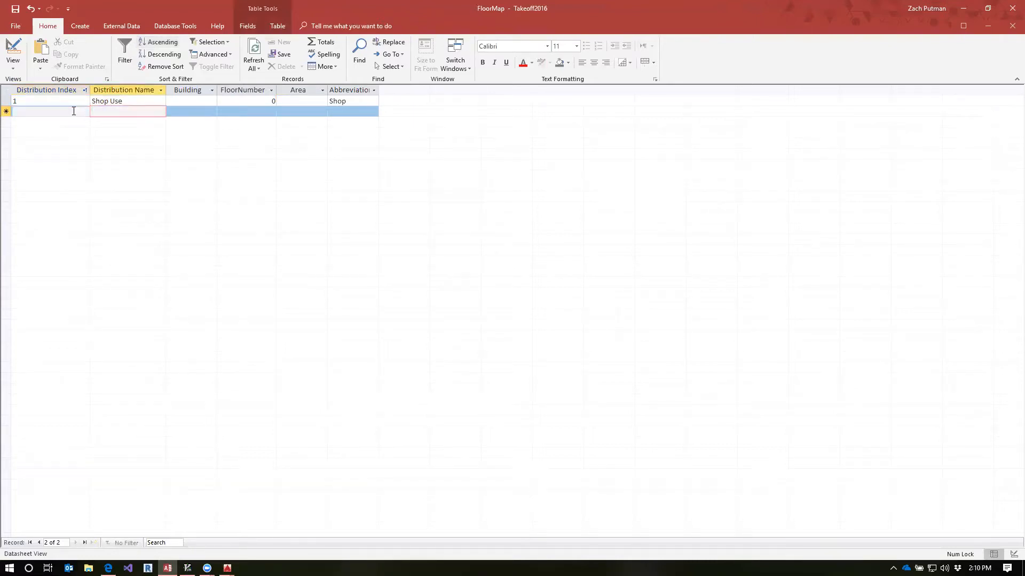
click(75, 111)
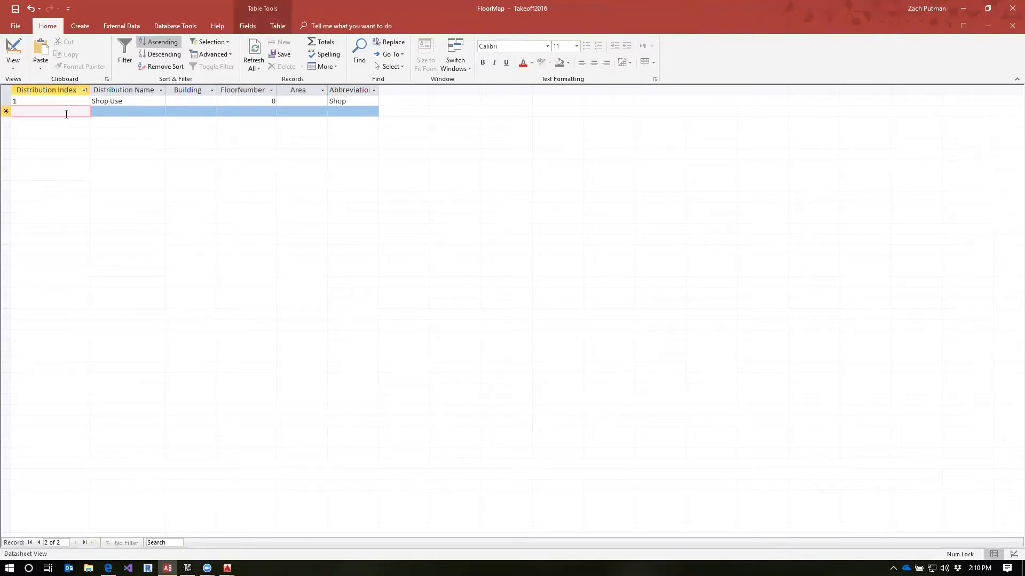
text(2)
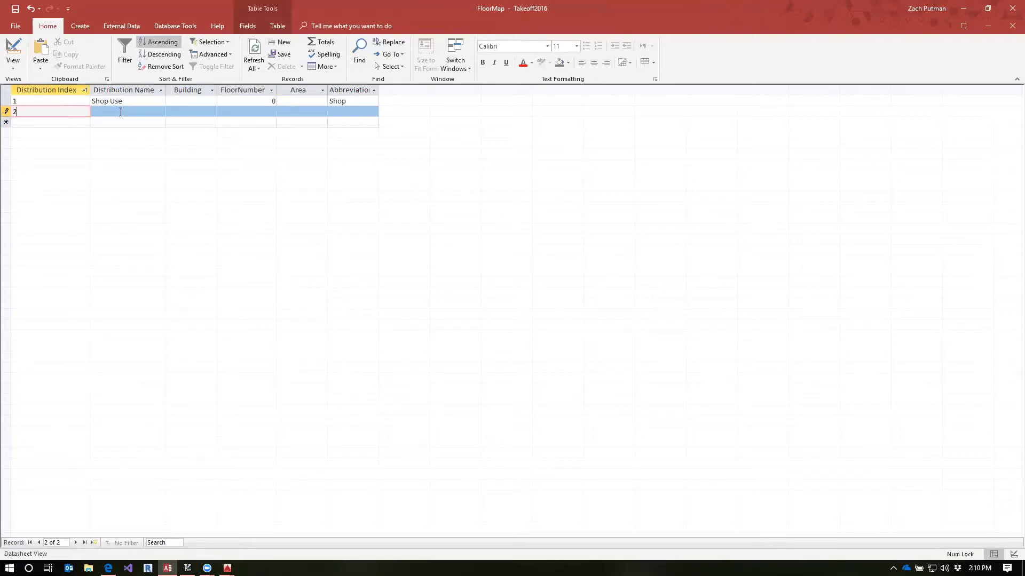
key(Tab)
text(Fl)
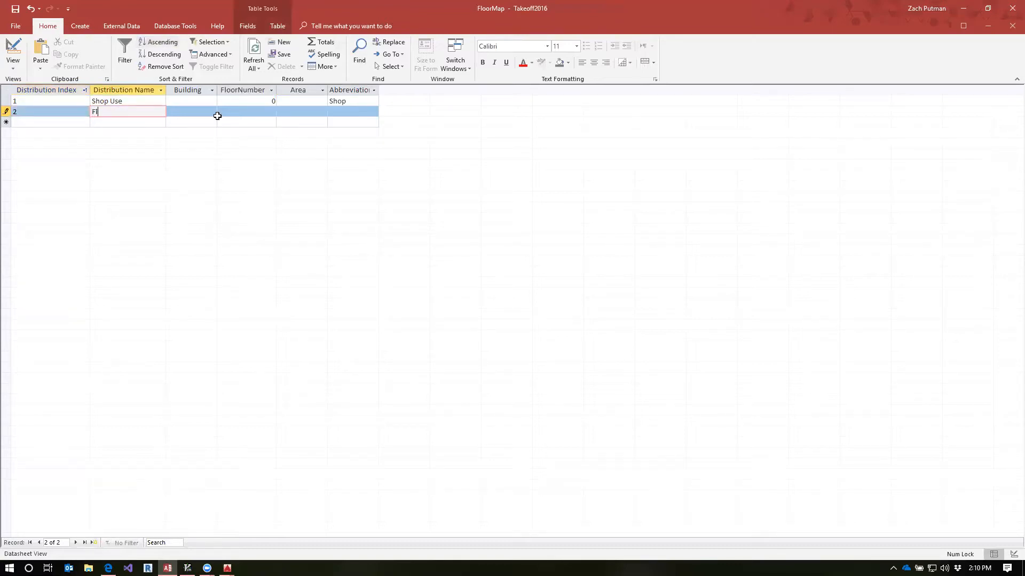
text(oor 1, North)
key(Tab)
Set distribution 2 to floor number 1, area N and abbreviation F1N, and save the record
click(252, 112)
text(1)
click(308, 110)
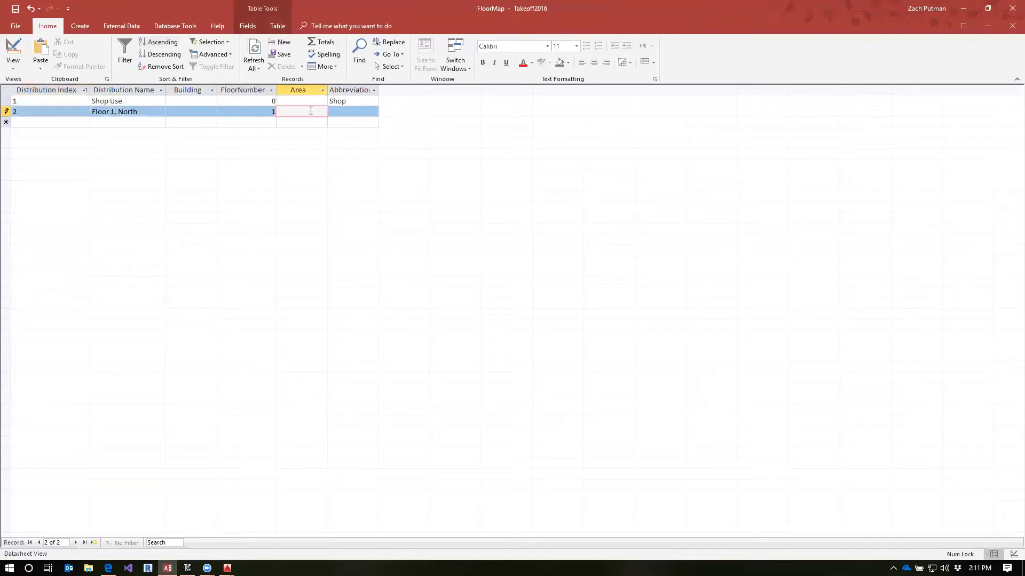
text(N)
click(353, 115)
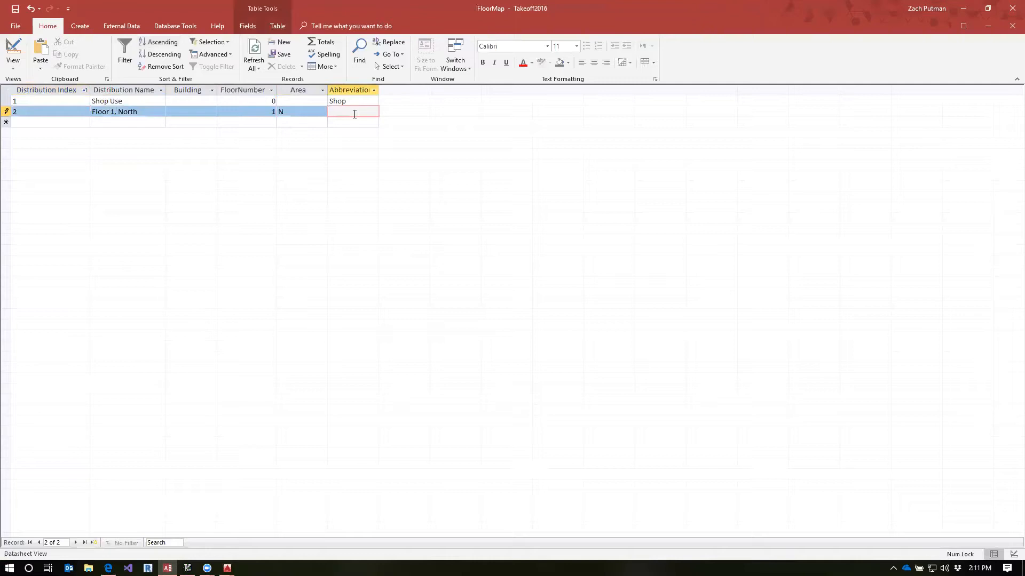
text(F1N)
click(62, 121)
drag(353, 113, 312, 109)
click(353, 112)
drag(355, 112, 316, 111)
click(343, 113)
drag(344, 113, 323, 104)
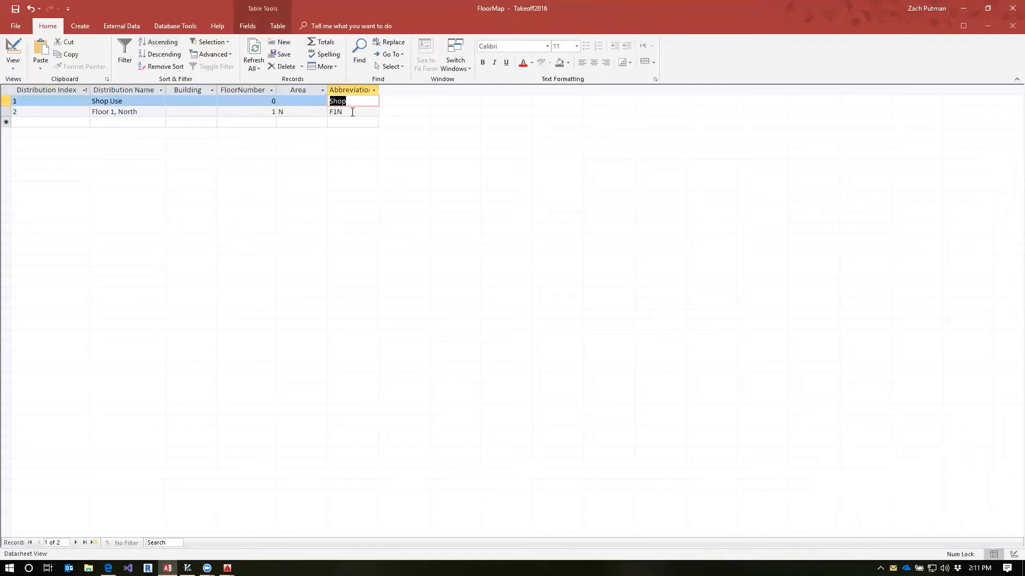
click(351, 112)
Start a third distribution record with index 3 and the name "Floor 1, South"
click(58, 119)
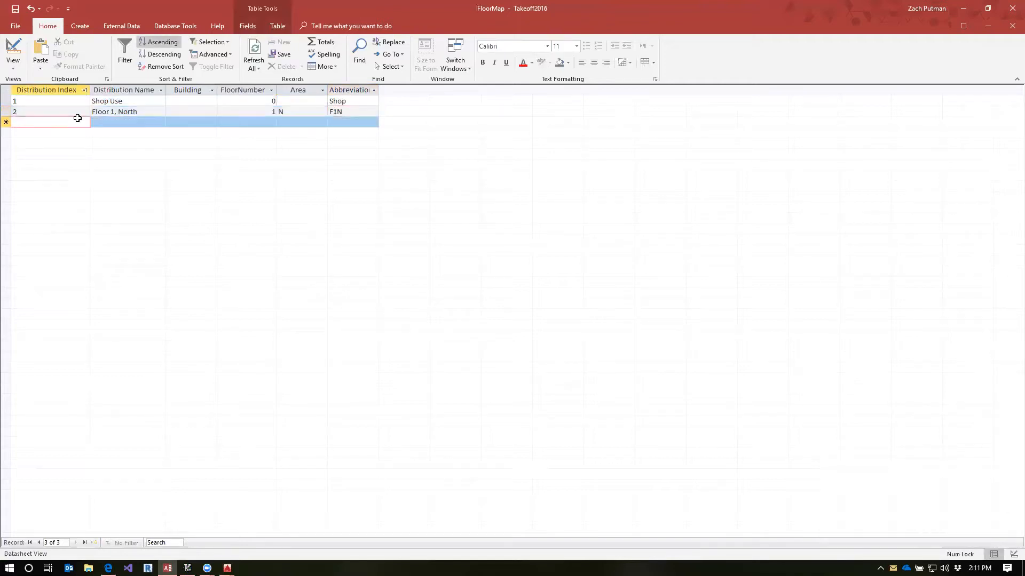
text(3)
key(Tab)
text(Fl)
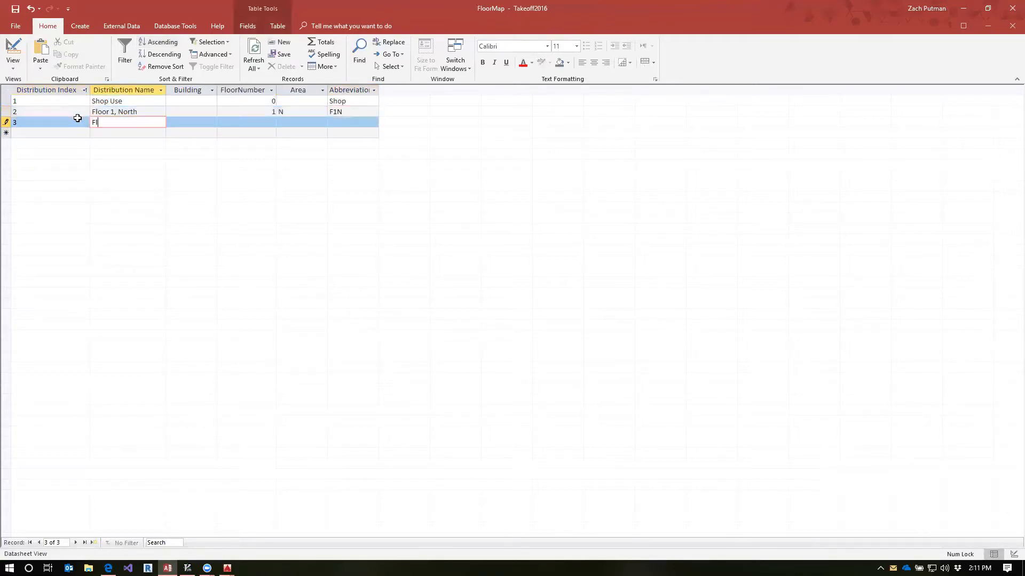
text(oor 1, South)
key(Tab)
Set distribution 3 to floor number 1, area S and abbreviation F1S, and save the record
key(Tab)
text(1)
key(Tab)
text(S)
key(Tab)
text(F1S)
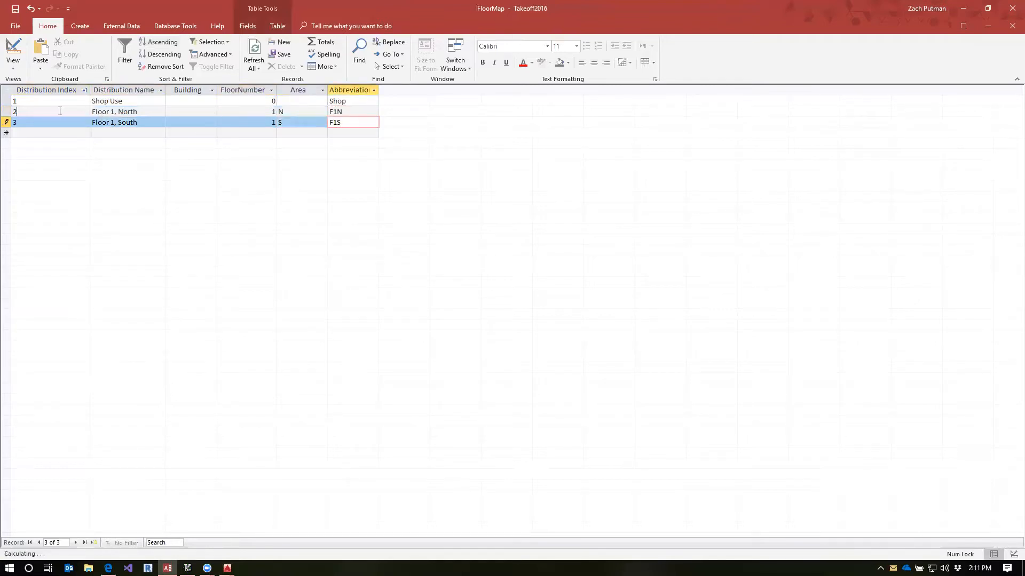
click(61, 111)
Start a fourth distribution record with index 4 and the name "Floor 2, North"
click(55, 132)
text(4)
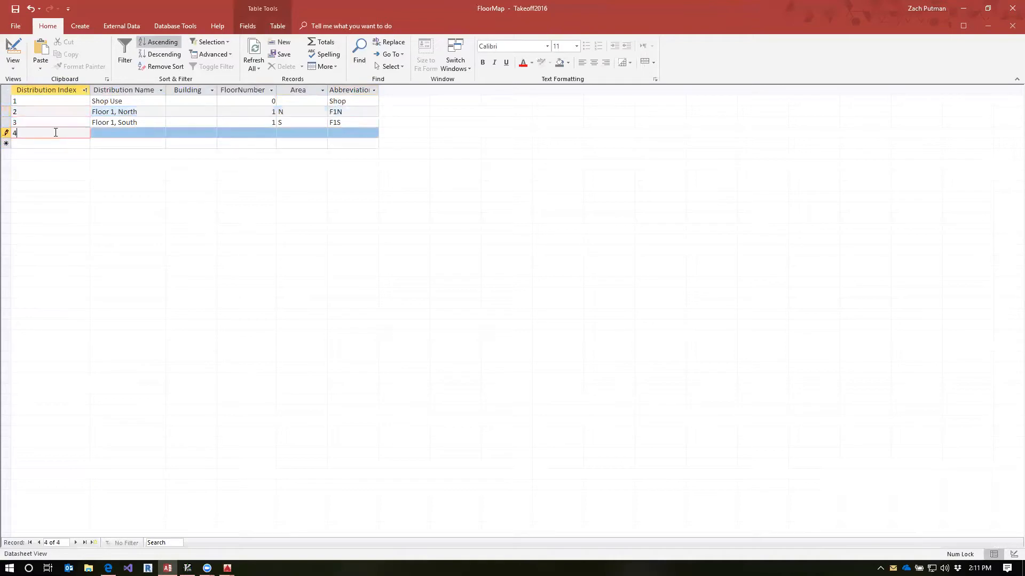
key(Tab)
text(Fl)
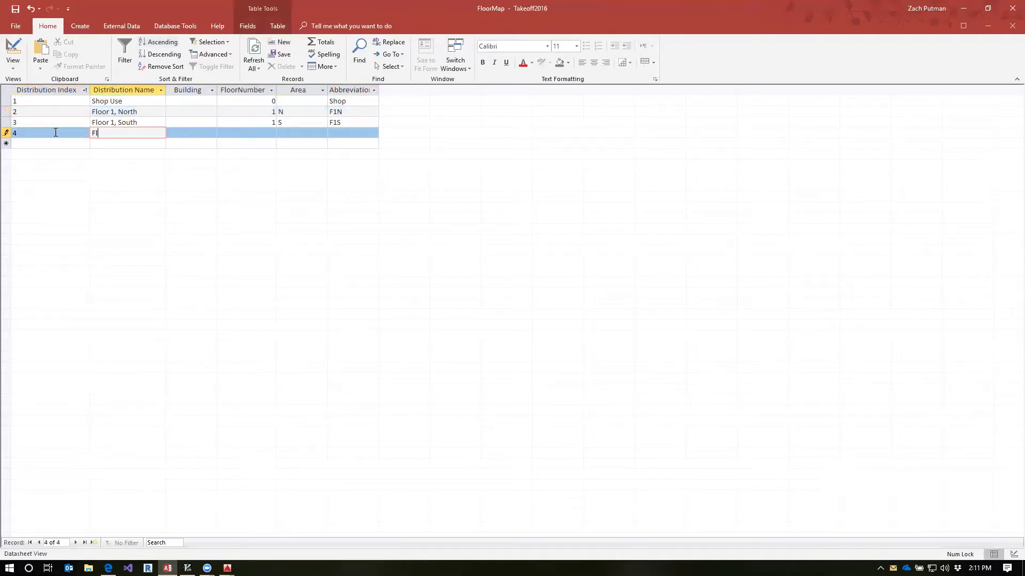
text(oor 2, North)
key(Tab)
key(Tab)
Set distribution 4 to floor number 2, area N and abbreviation F2N
text(2)
key(Tab)
text(N)
key(Tab)
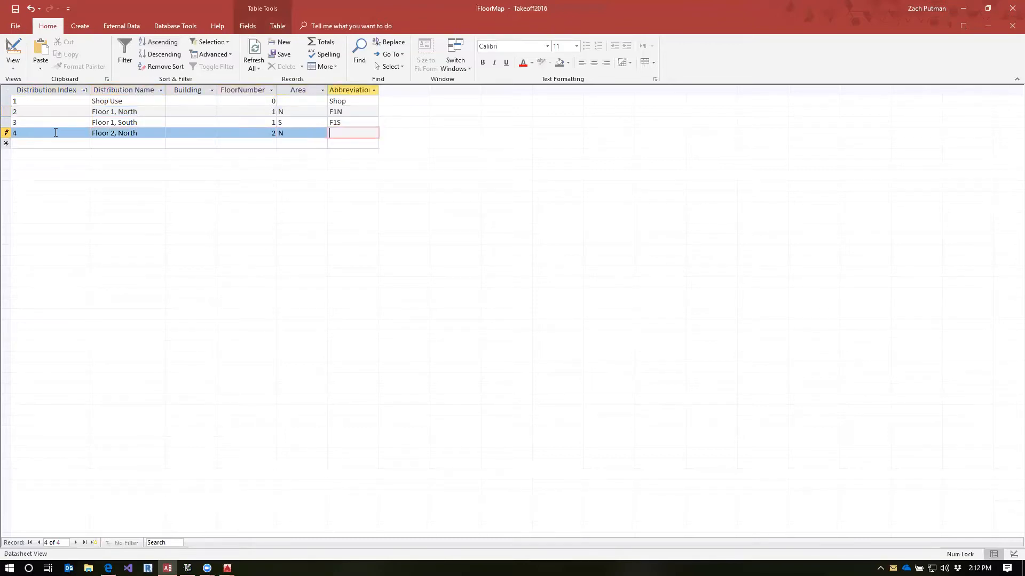
text(F2N)
Review the Building, FloorNumber and Area combination, using the "Floor 1, North" record as the example
drag(181, 90, 299, 89)
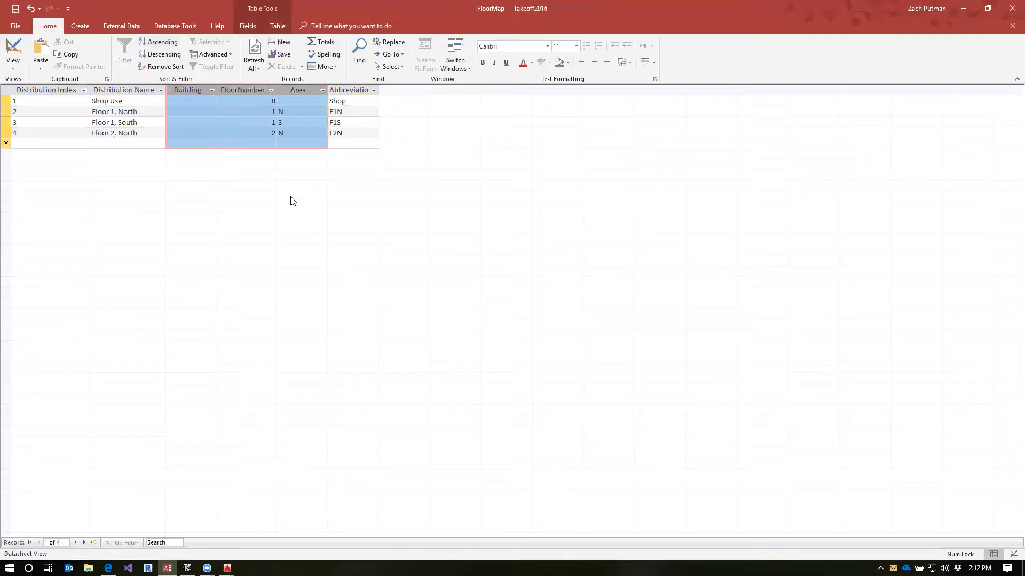
click(184, 113)
drag(167, 111, 301, 108)
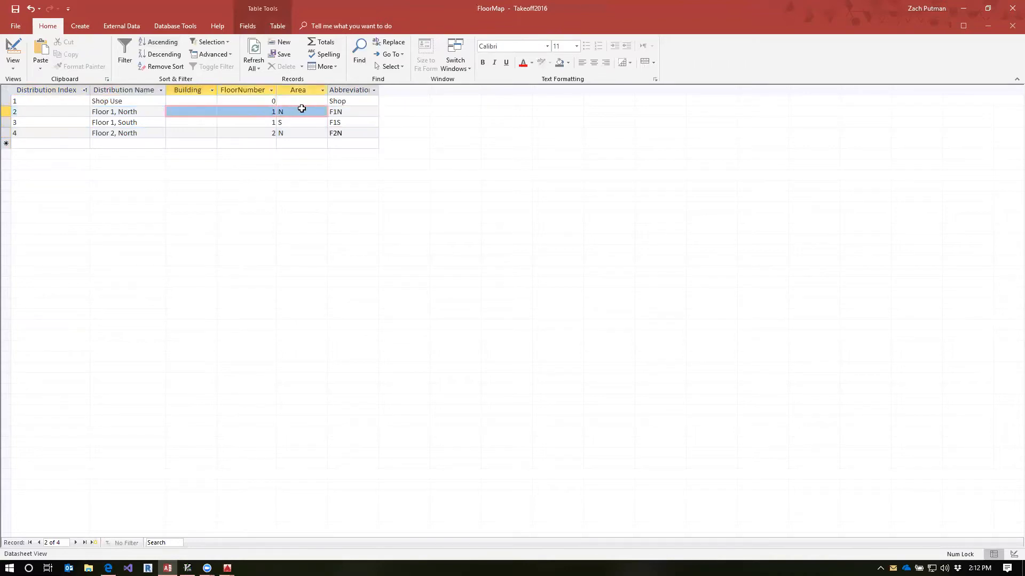
Start a fifth record with floor number 1 and area N, duplicating the combination of distribution 2
click(262, 142)
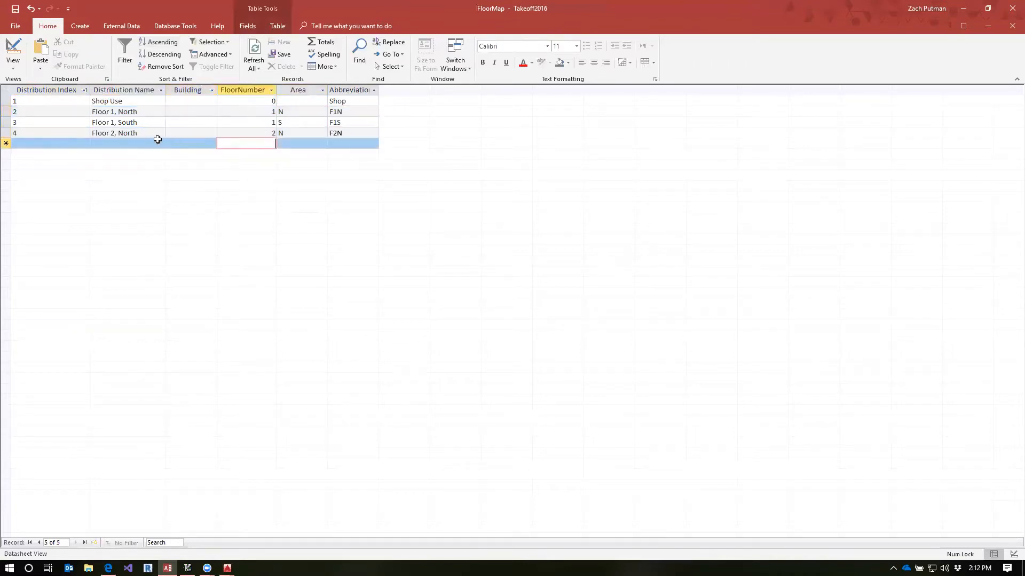
text(1)
key(Tab)
text(N)
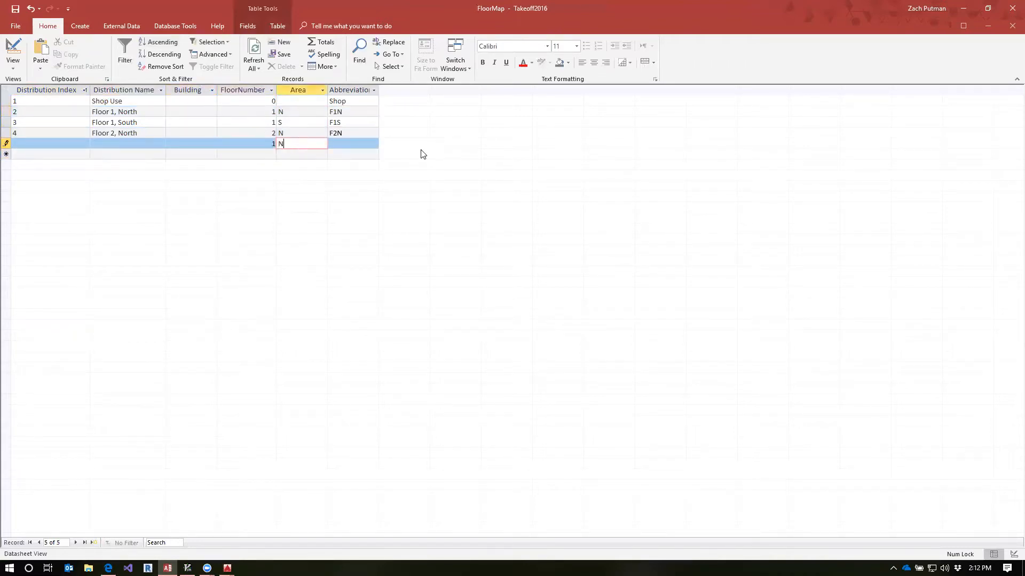
key(Tab)
Try to commit the fifth record with its distribution index and name left empty
click(116, 142)
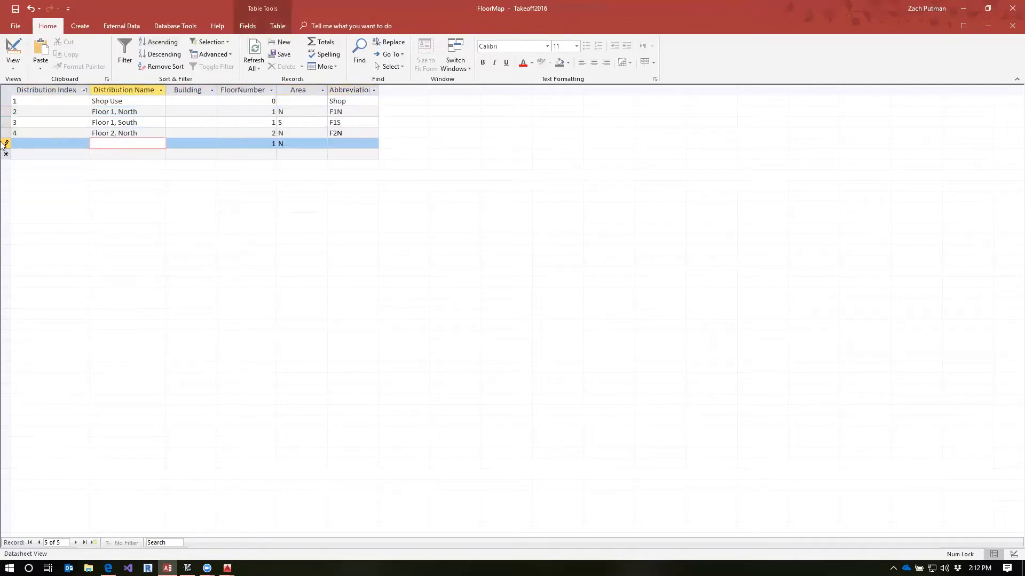
click(6, 145)
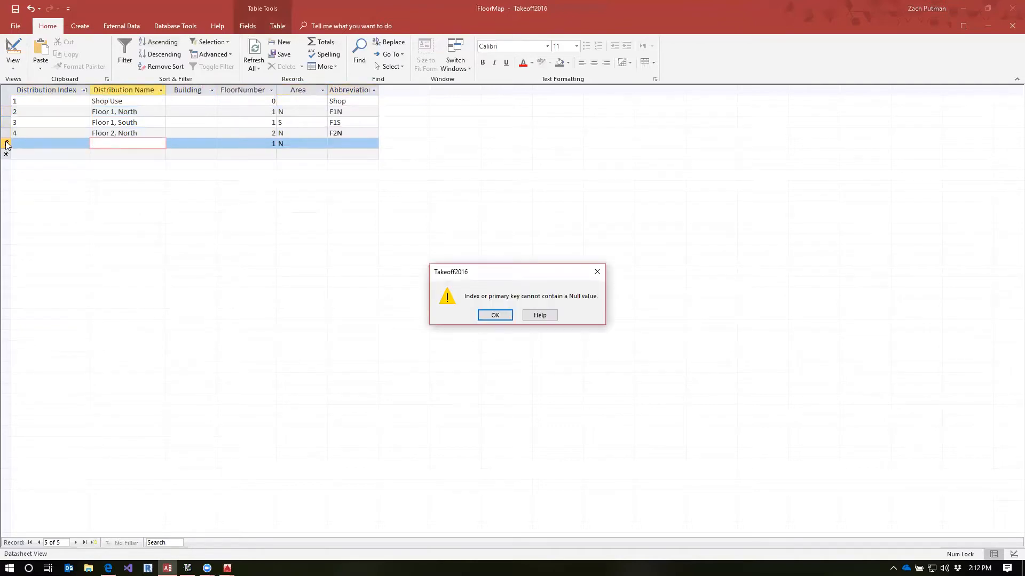
click(488, 314)
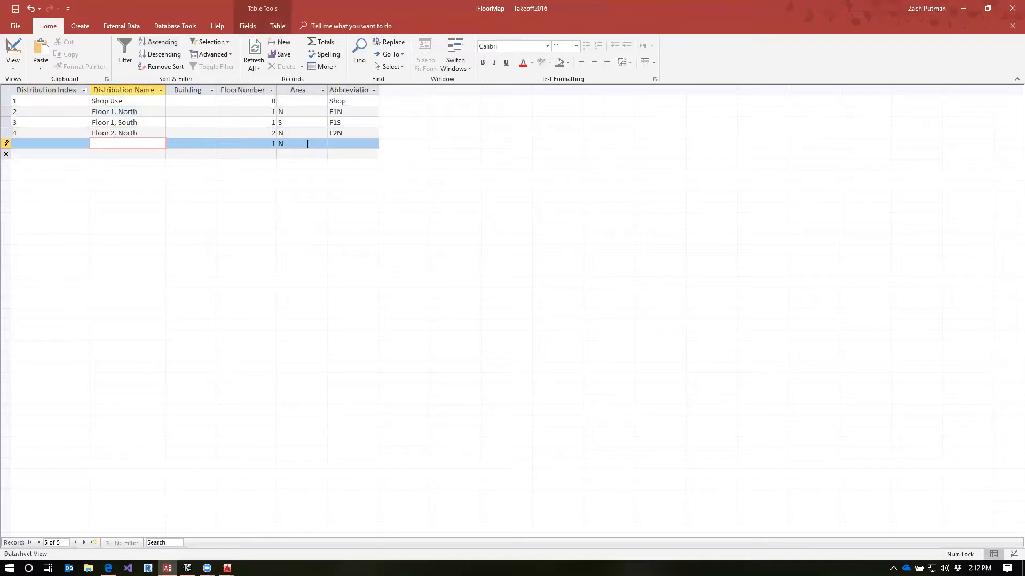
click(293, 115)
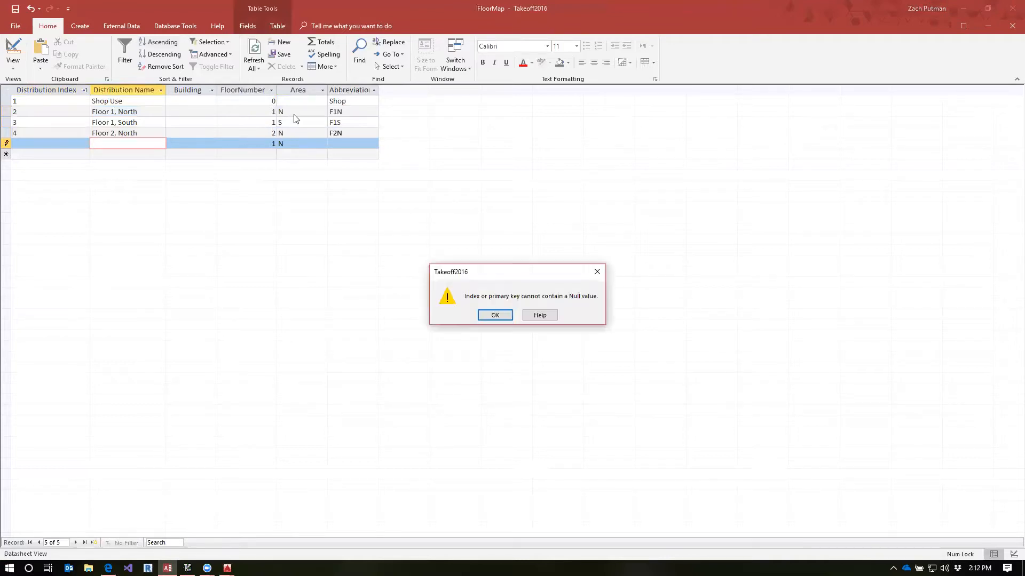
click(494, 315)
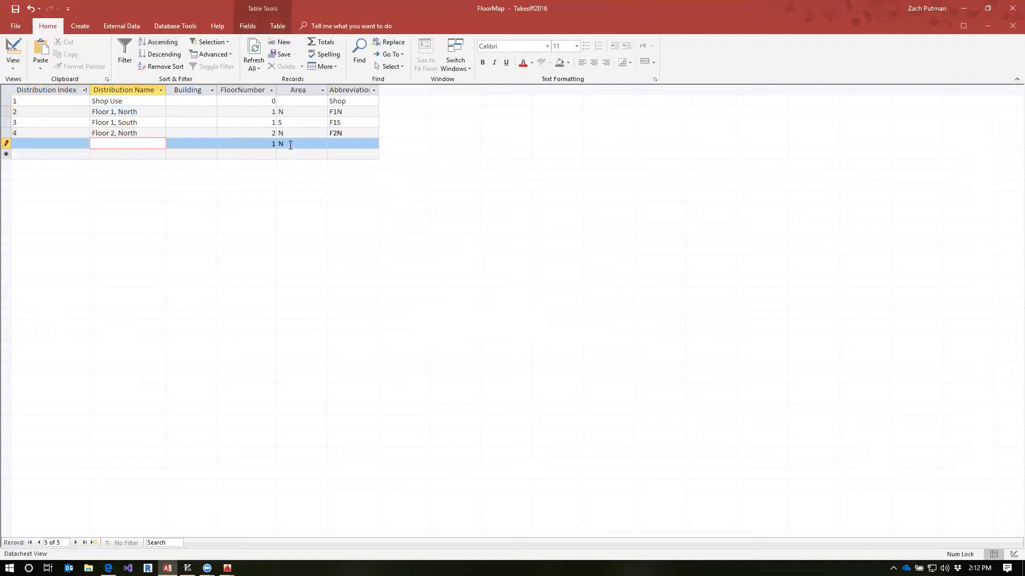
click(282, 143)
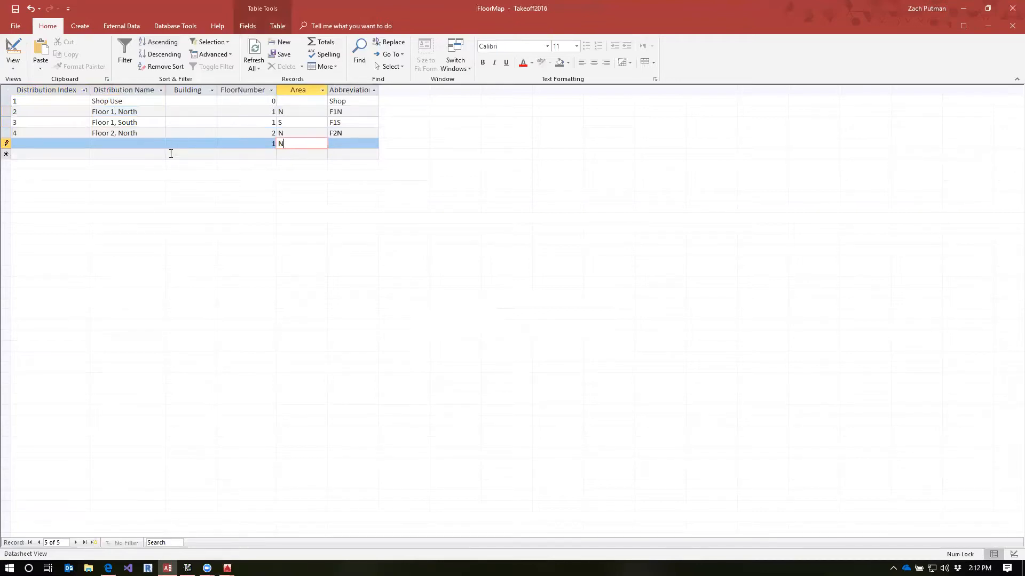
Give the fifth distribution record index 5 and the name "Floor 2, South"
click(85, 144)
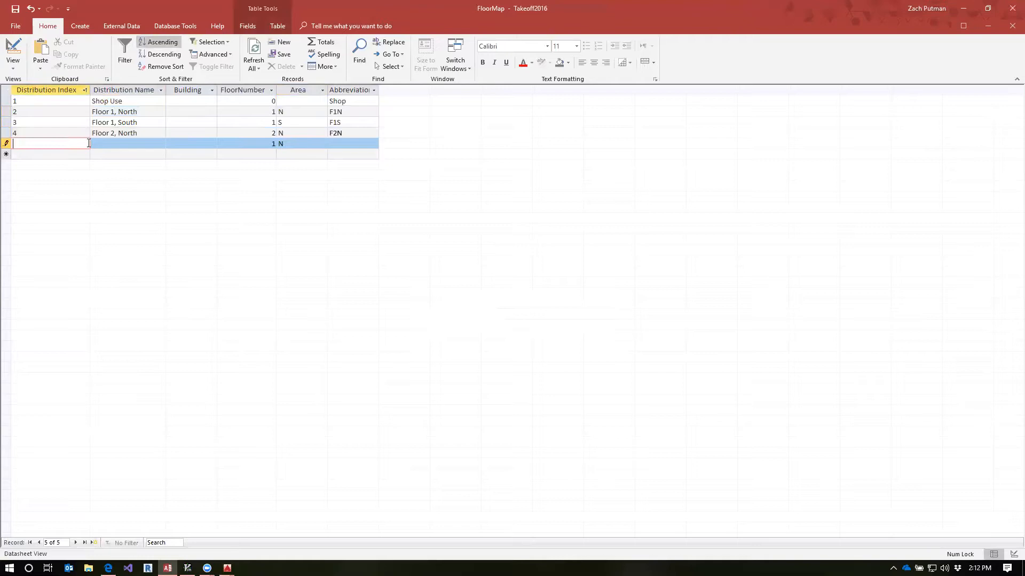
text(5)
key(Tab)
text(Floor)
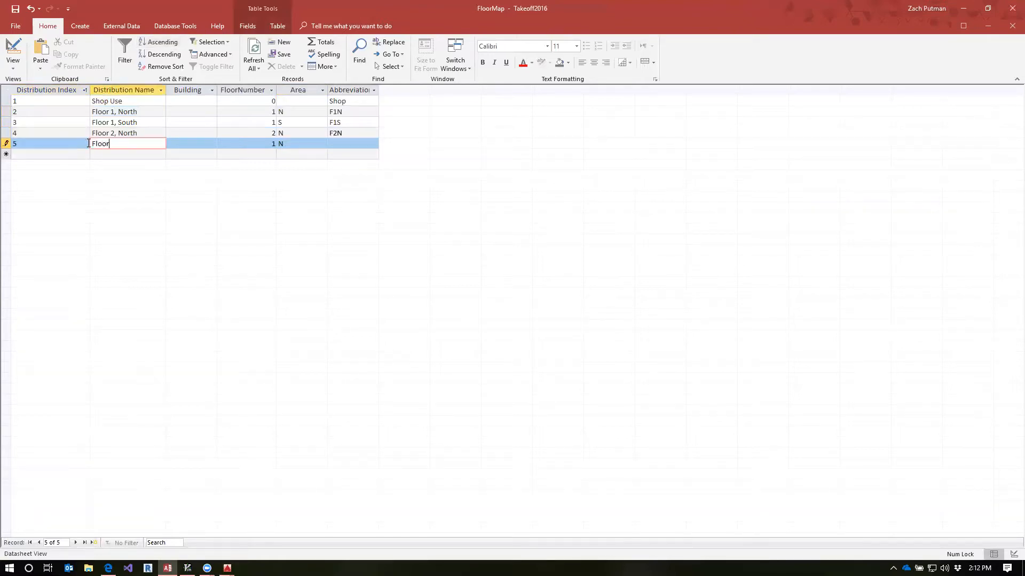
text( 2, South)
Set distribution 5 to floor number 2, area S and abbreviation F2S
key(Tab)
key(Tab)
text(2)
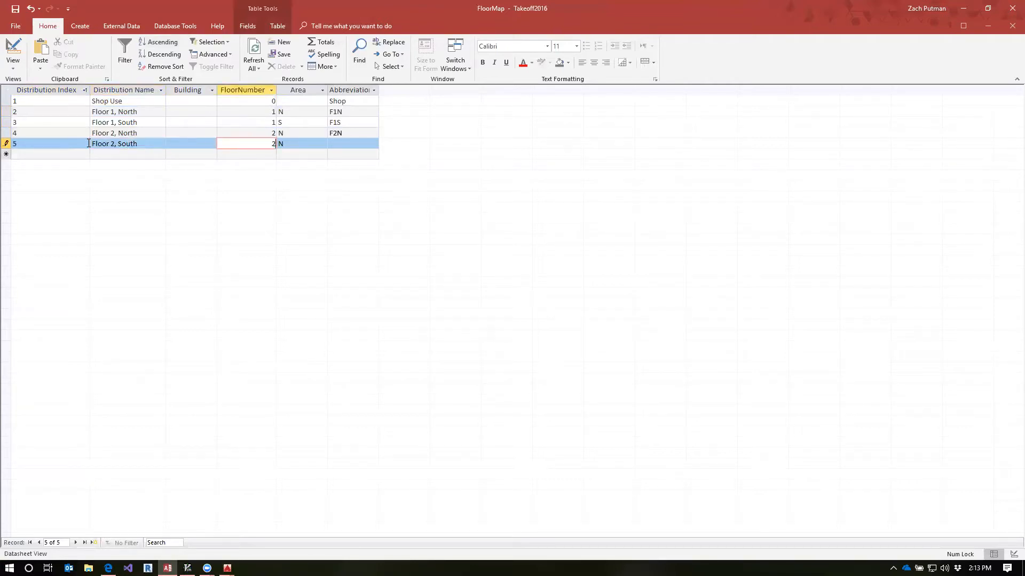
key(Tab)
text(S)
key(Tab)
text(F2S)
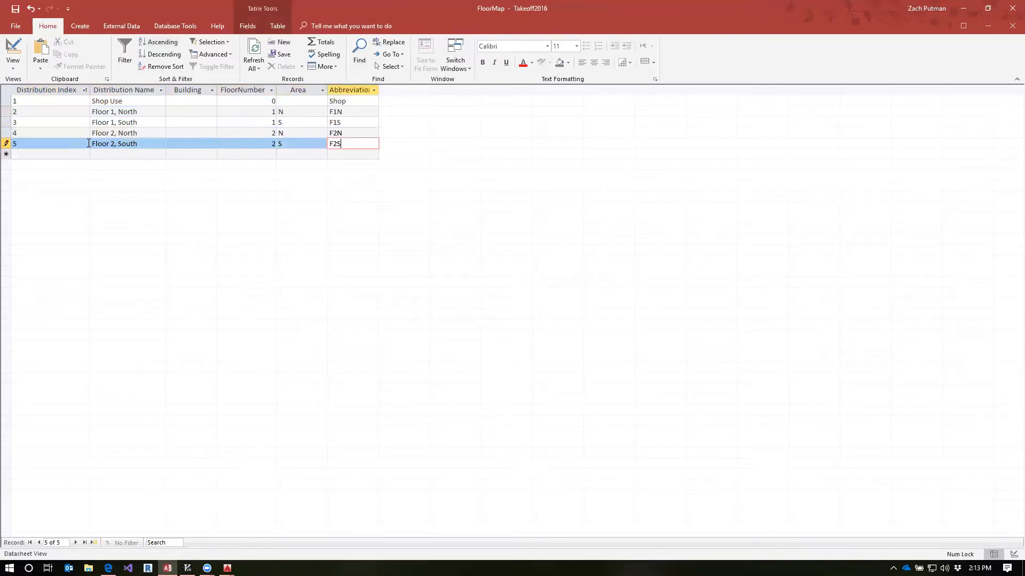
Highlight the Building, FloorNumber and Area columns to check that each distribution has a unique combination
click(199, 134)
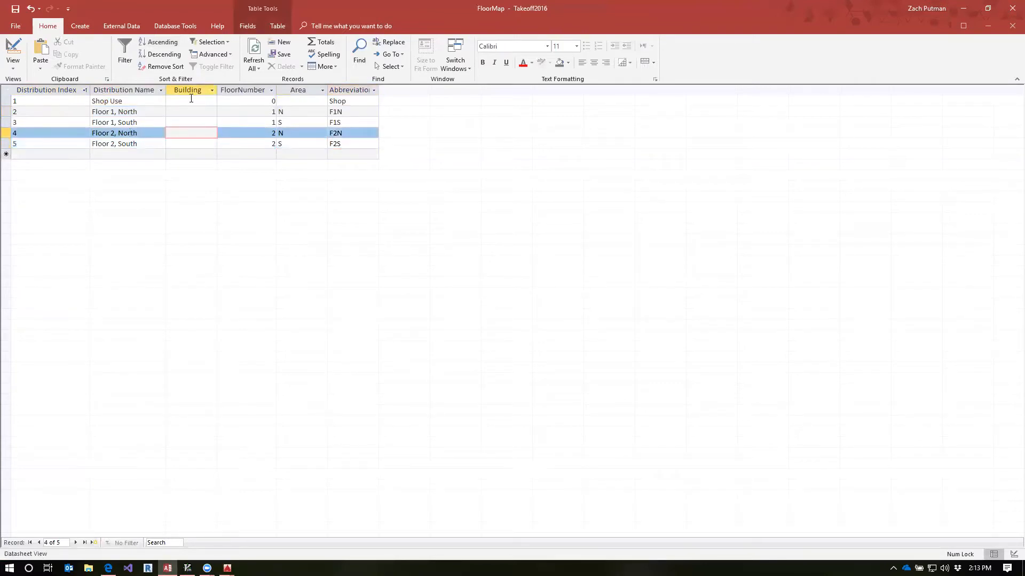
drag(185, 91, 299, 90)
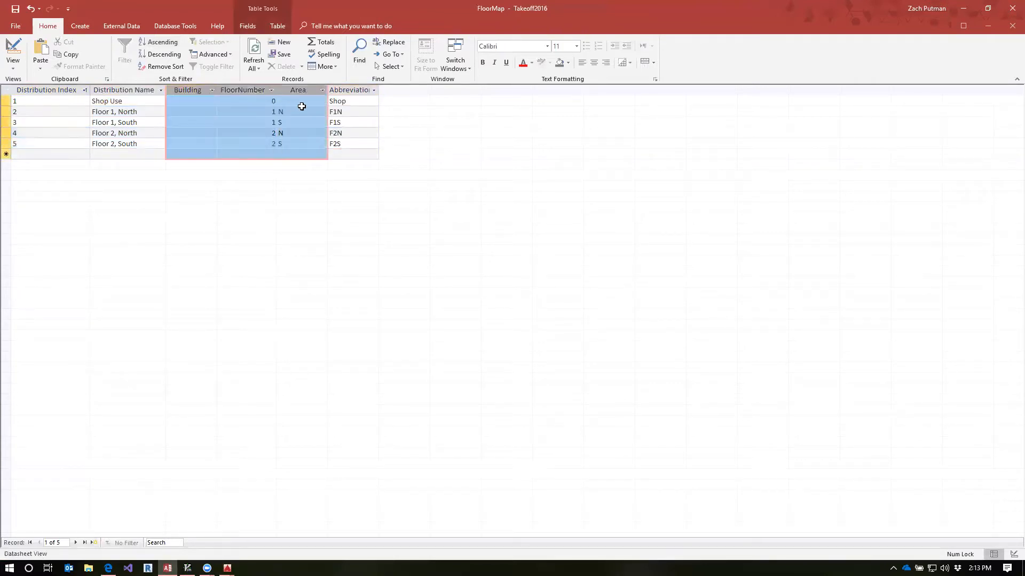
click(213, 143)
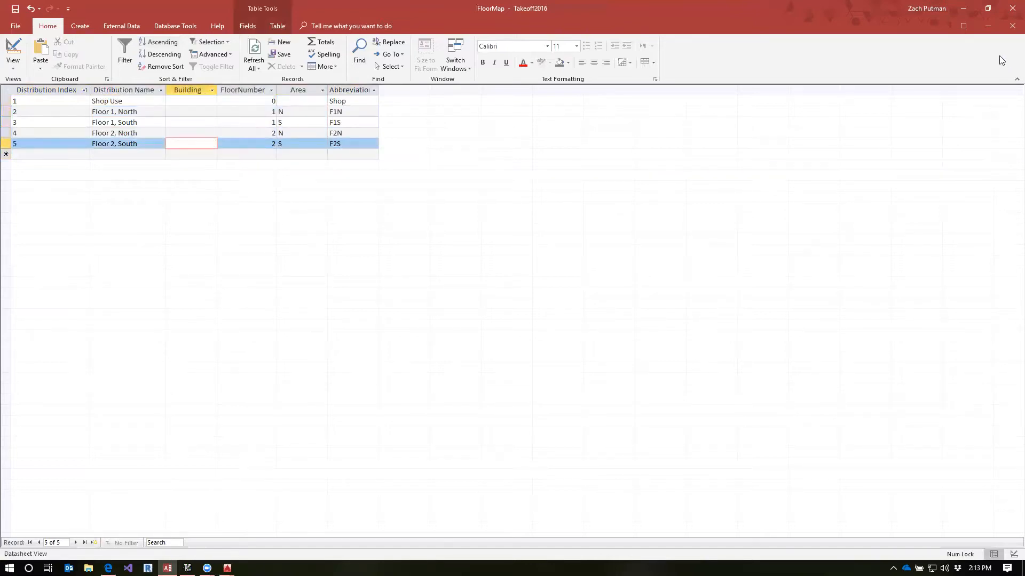
Restore the distribution table to a smaller, narrower window and place it over the lesson page
double_click(781, 7)
drag(405, 19, 589, 142)
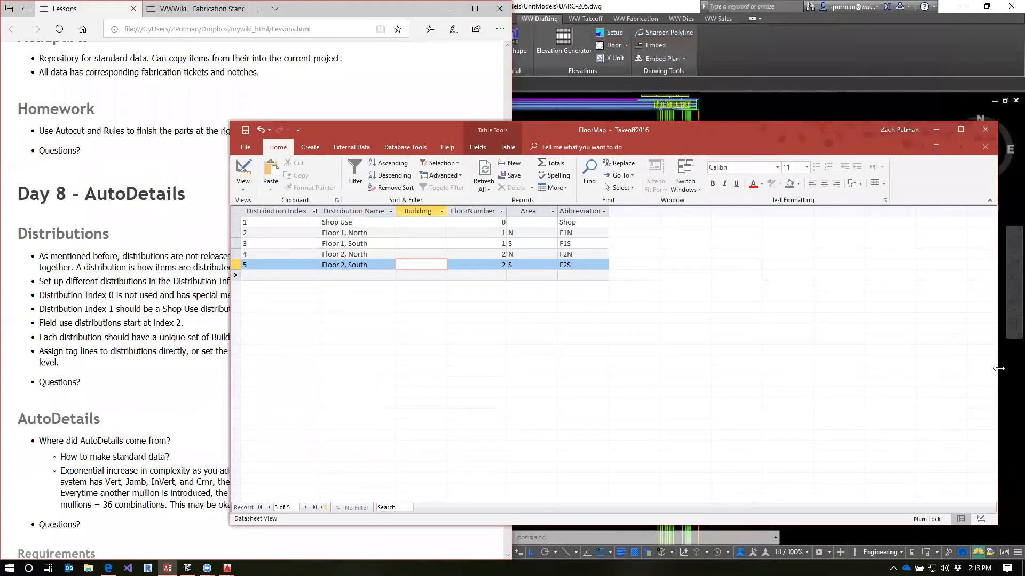
drag(998, 368, 633, 368)
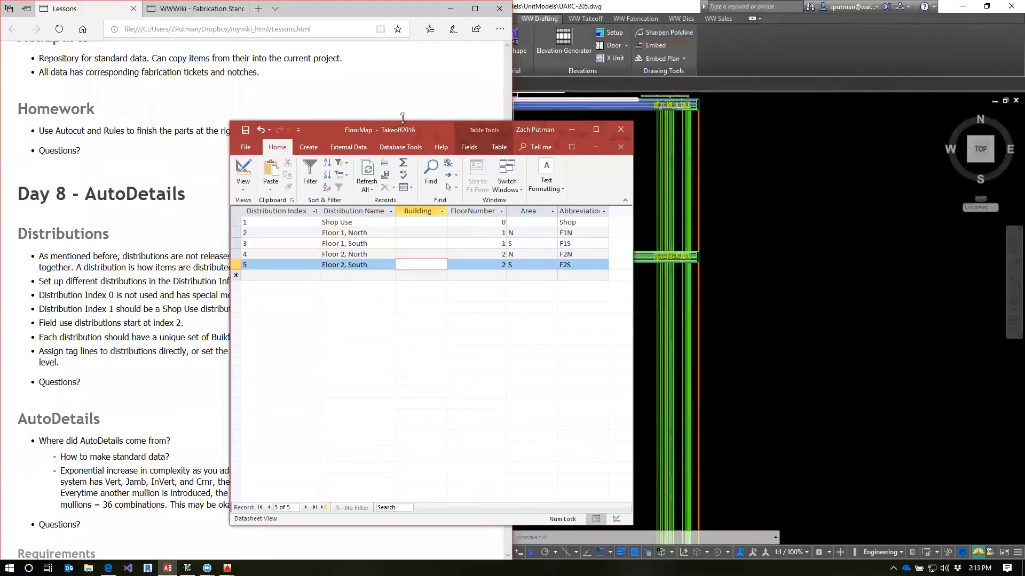
drag(391, 130, 193, 114)
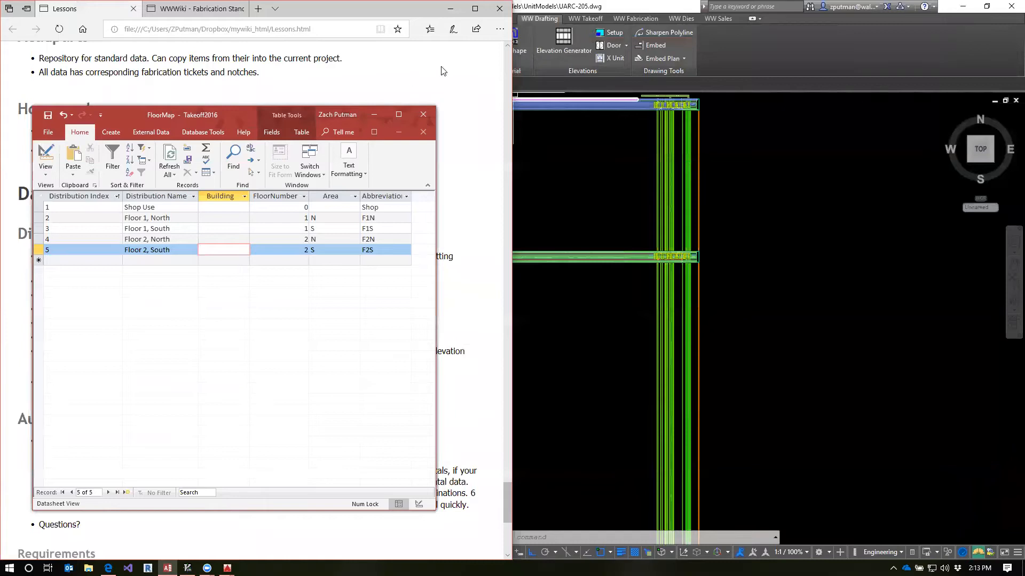
Switch to AutoCAD, restore its window and resize it to sit beside the distribution table
click(658, 19)
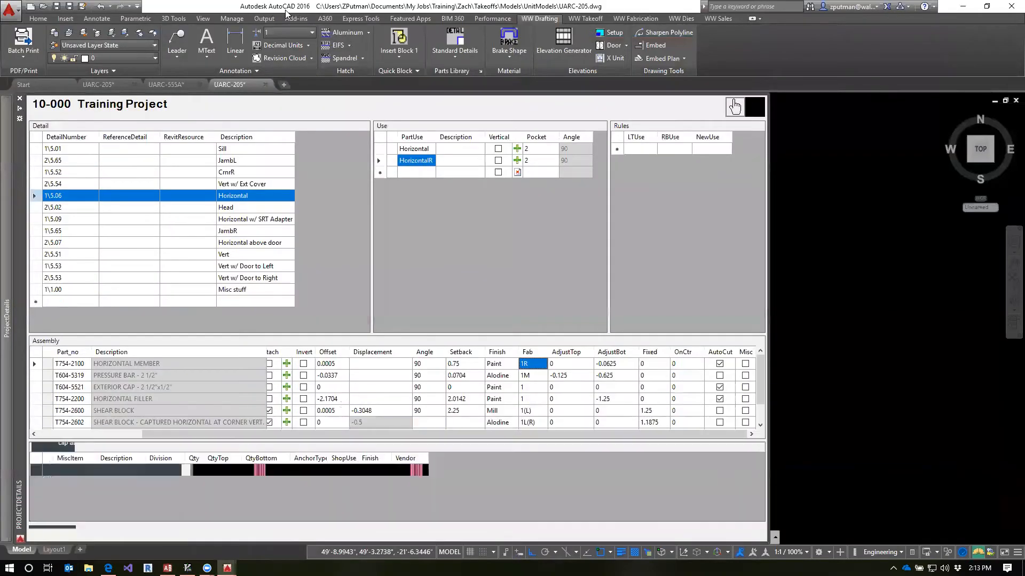
double_click(287, 11)
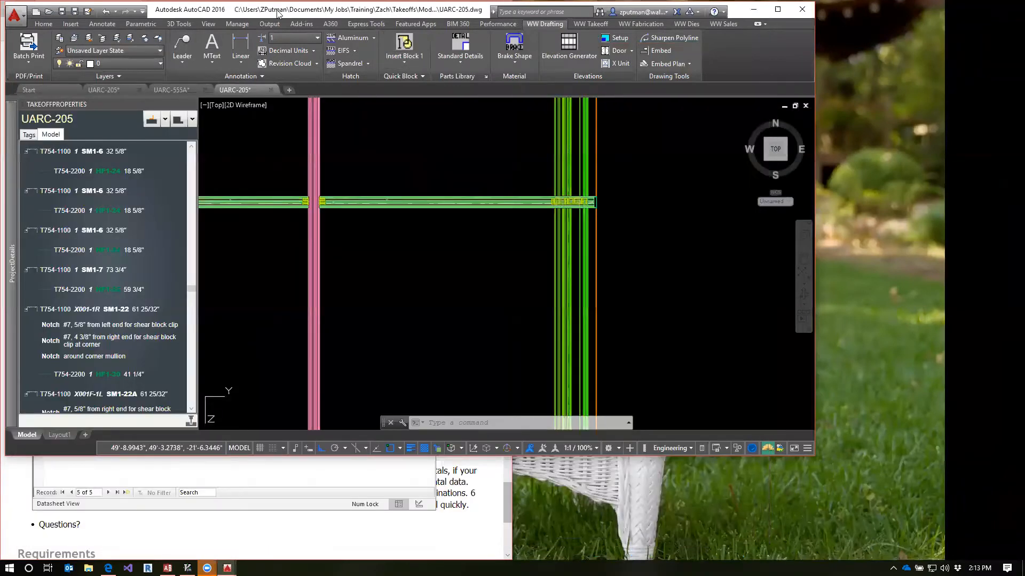
drag(277, 13, 489, 14)
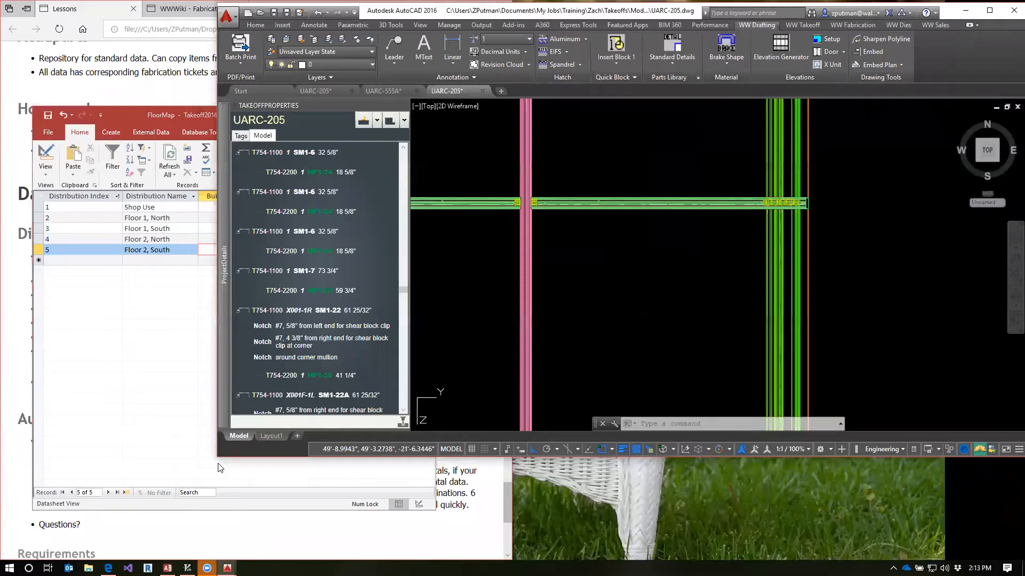
drag(218, 464, 433, 560)
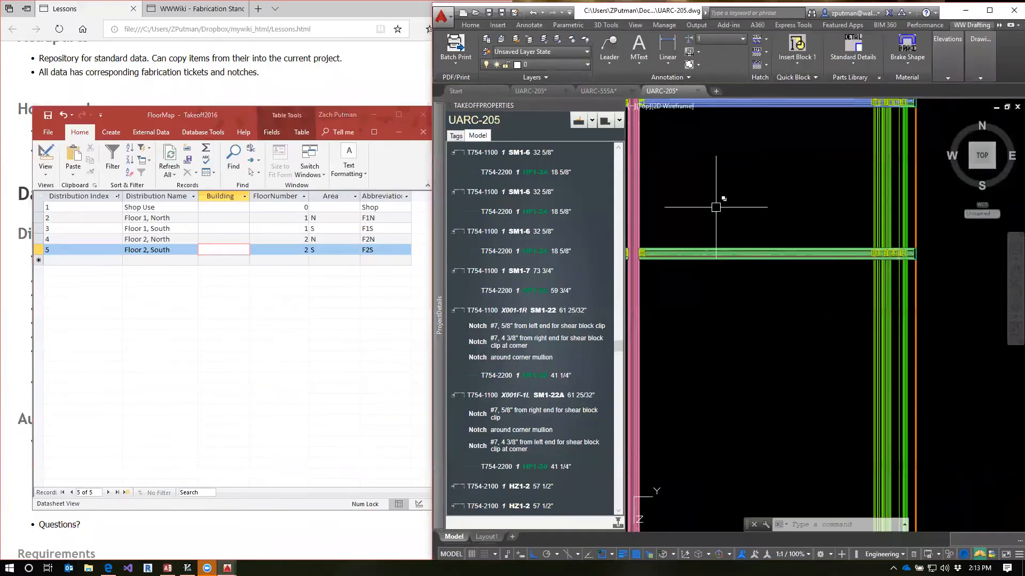
Open the UARC-205 elevations drawing and select elevation 2's end jamb tag line to inspect its distribution index
click(546, 90)
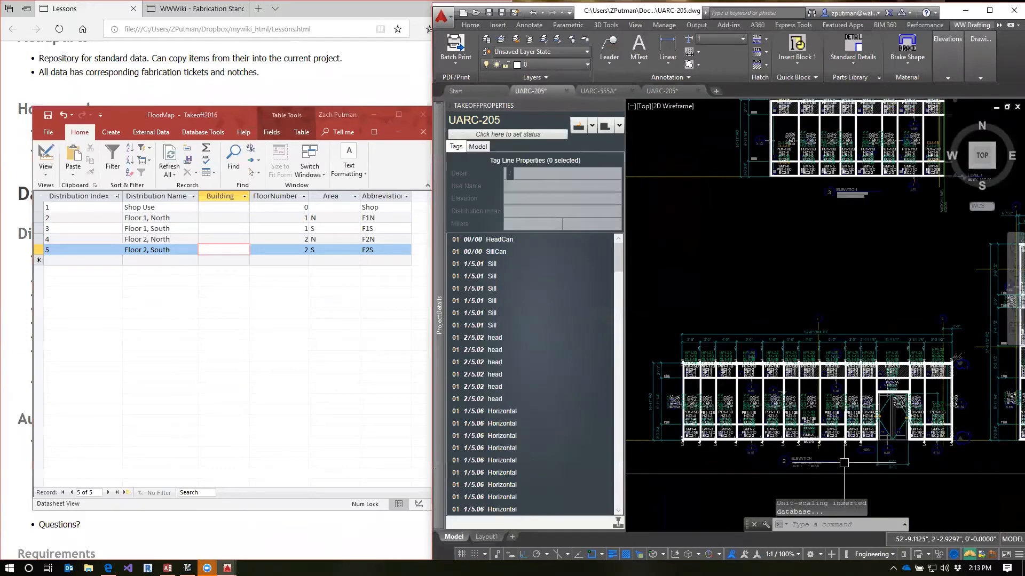
scroll(830, 449, up, 4)
middle_drag(832, 445, 961, 457)
middle_drag(686, 447, 885, 452)
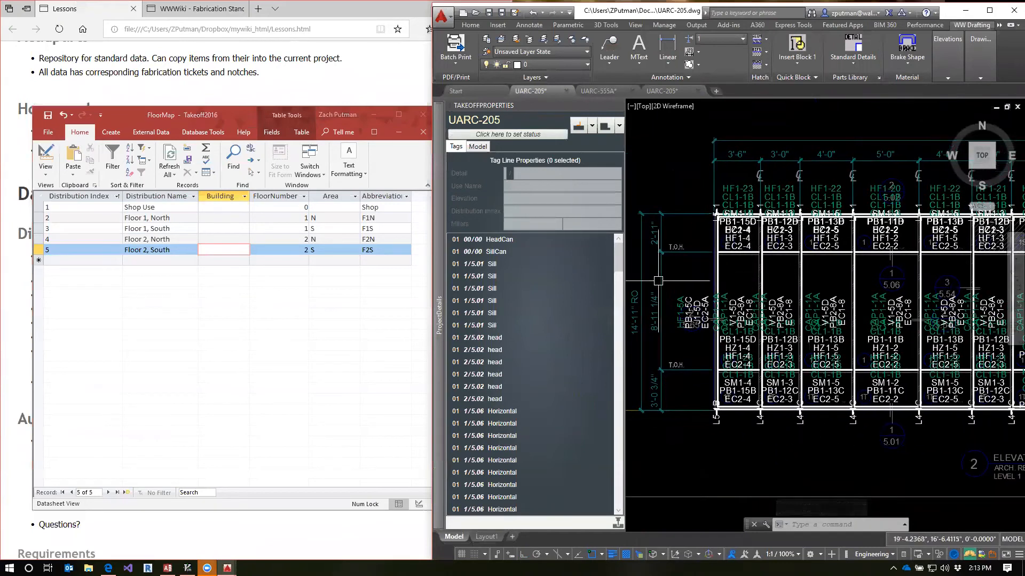
click(721, 281)
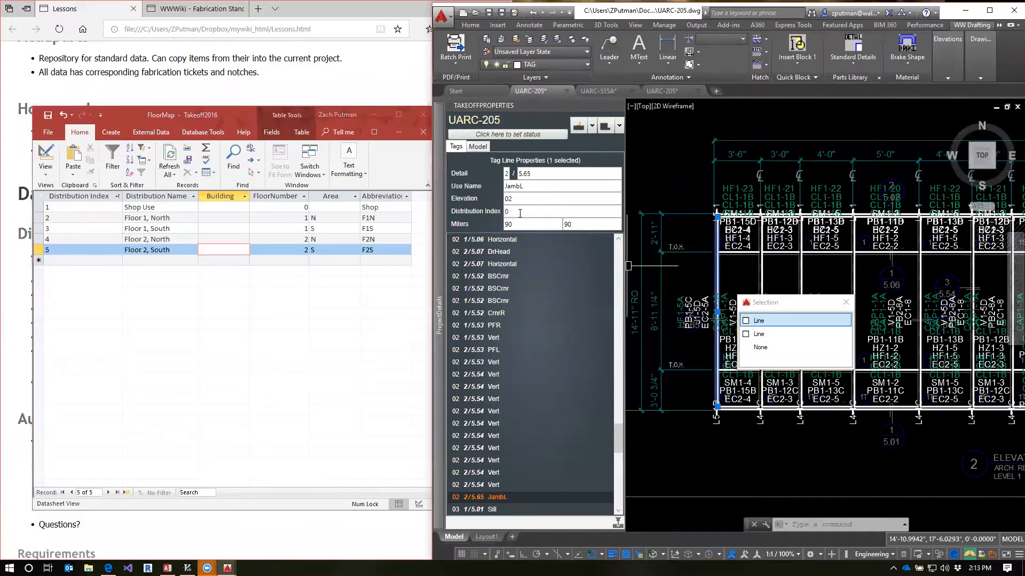
Examine elevation 2 and its title to see which level it covers and where it extends
middle_drag(714, 442, 893, 441)
scroll(906, 445, down, 2)
mouse_move(1021, 459)
middle_down()
mouse_move(773, 419)
mouse_move(781, 426)
middle_up()
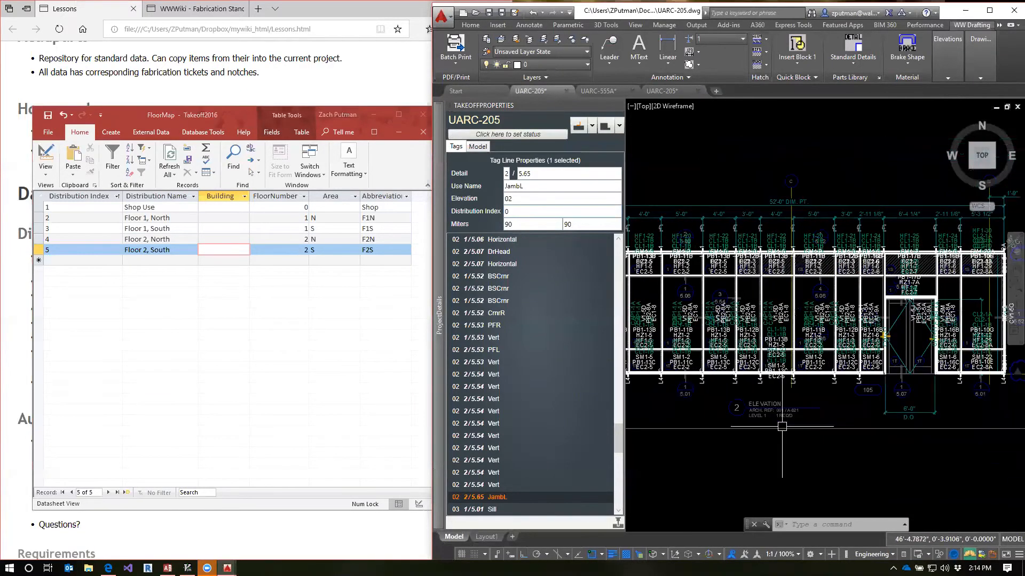
scroll(765, 421, up, 4)
scroll(810, 421, down, 2)
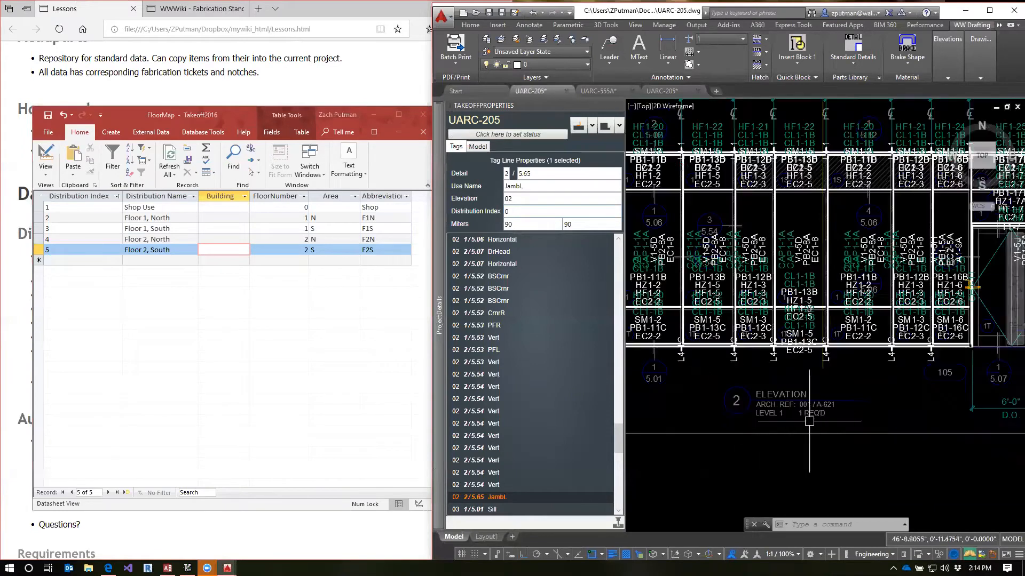
scroll(982, 395, up, 2)
scroll(802, 402, down, 2)
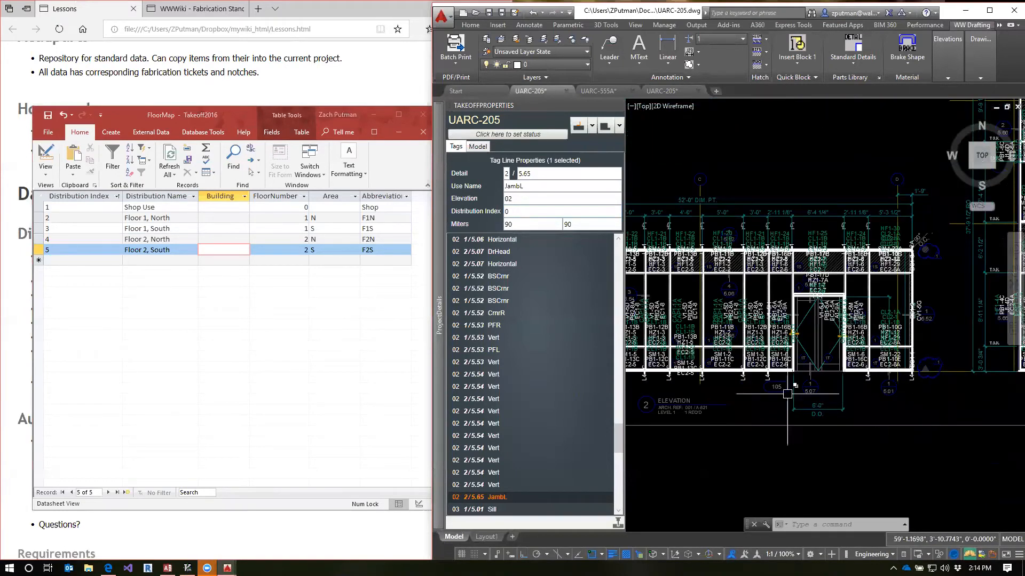
scroll(753, 398, up, 2)
mouse_move(727, 406)
middle_down()
mouse_move(913, 421)
mouse_move(867, 423)
mouse_move(845, 406)
middle_up()
scroll(867, 424, down, 2)
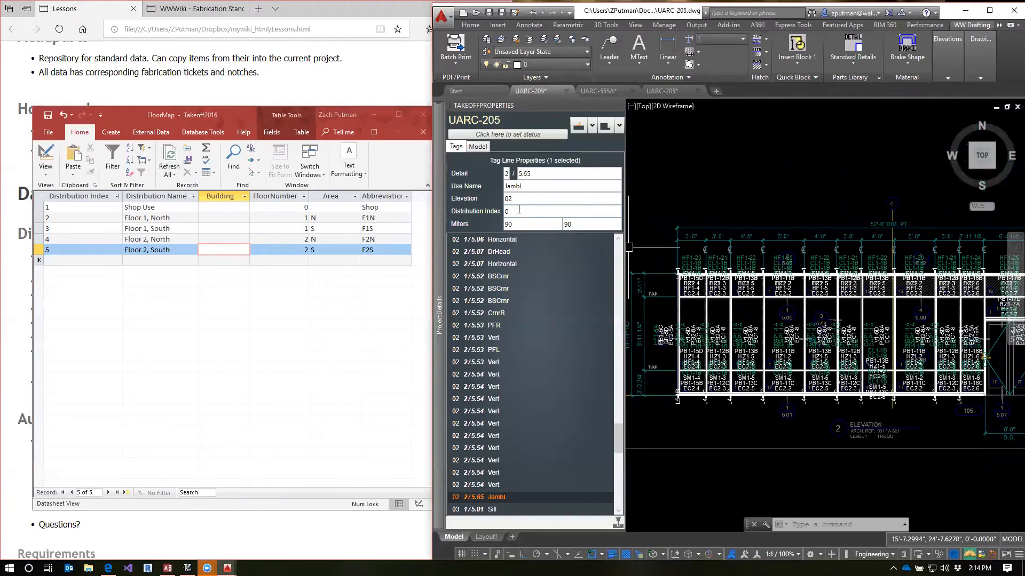
scroll(835, 345, down, 2)
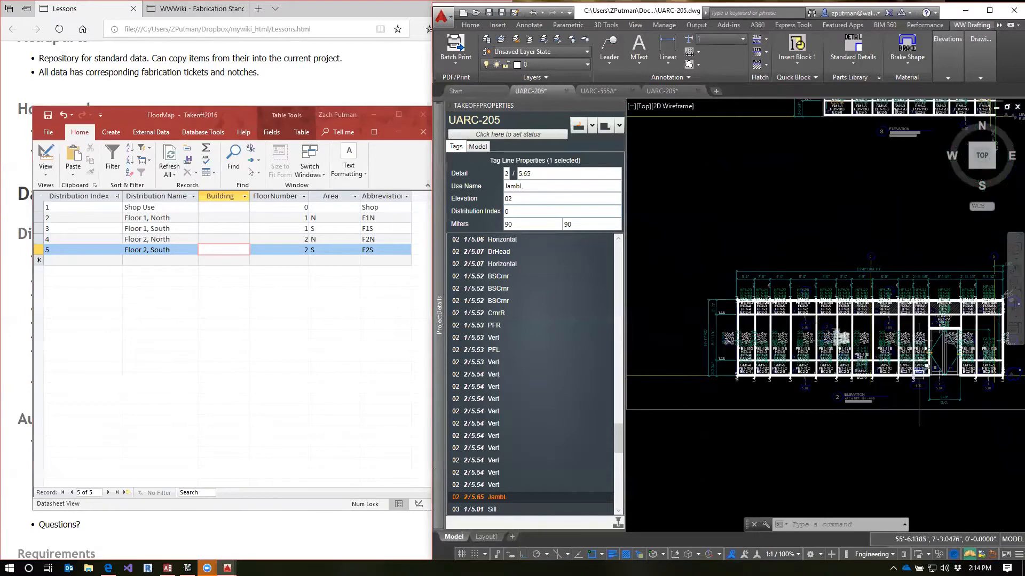
Select all of elevation 2 with its tag lines, and clear the selection
middle_drag(921, 375, 830, 388)
click(925, 286)
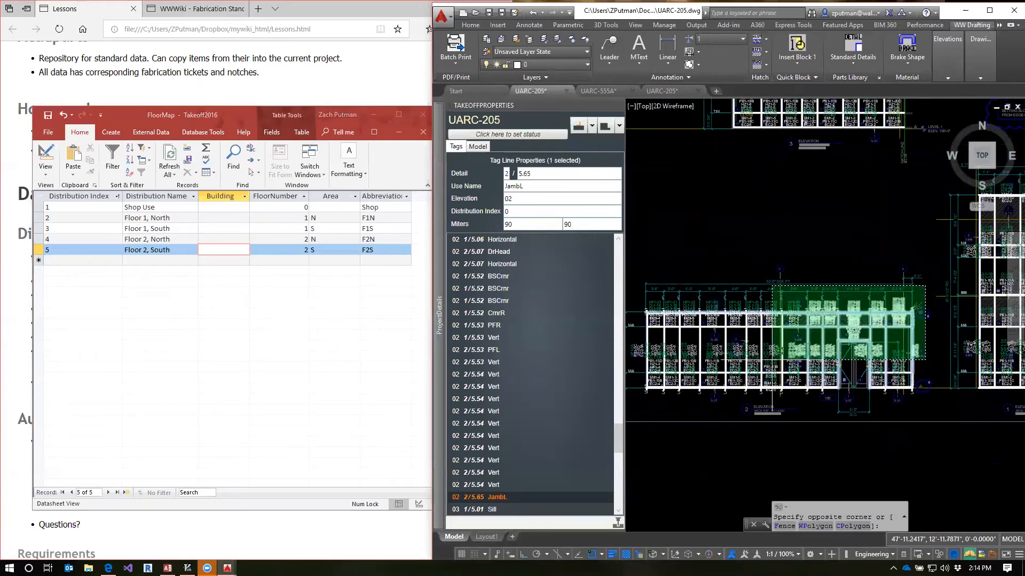
click(639, 406)
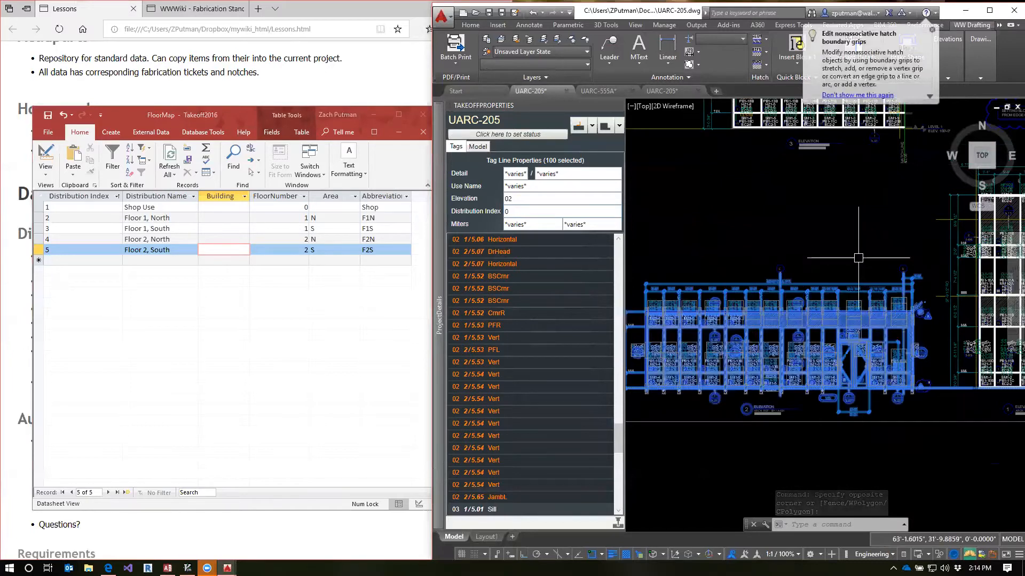
key(Escape)
key(Escape)
key(Escape)
Inspect elevation 3 and read its title for the level it belongs to
middle_drag(915, 333, 912, 465)
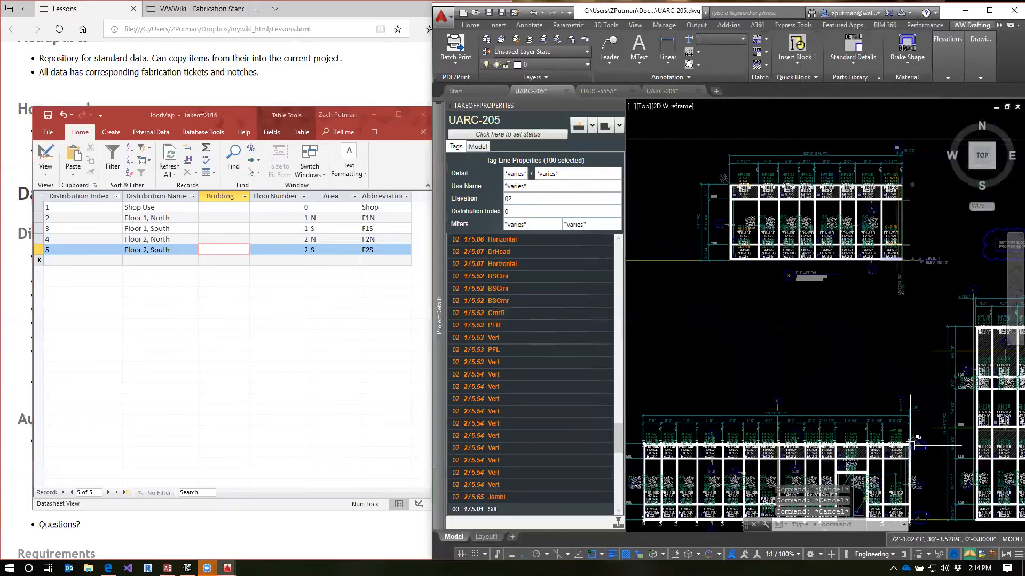
scroll(890, 193, up, 2)
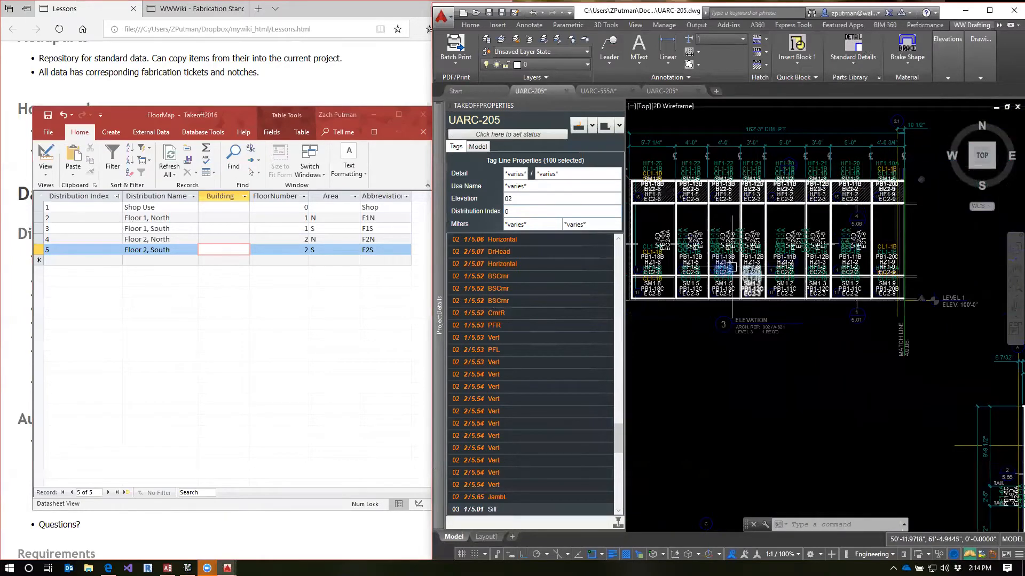
middle_drag(852, 246, 870, 291)
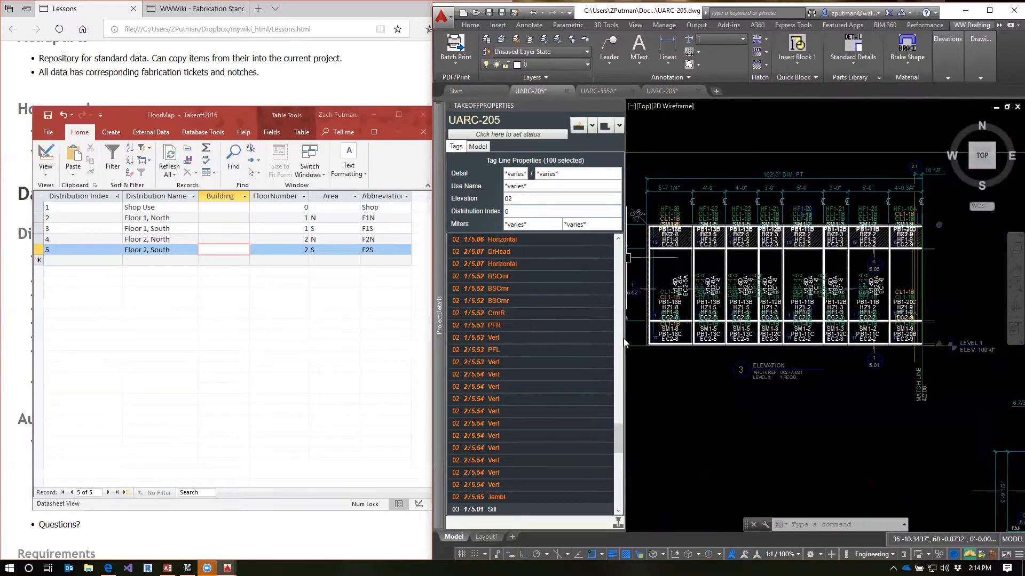
scroll(760, 389, up, 6)
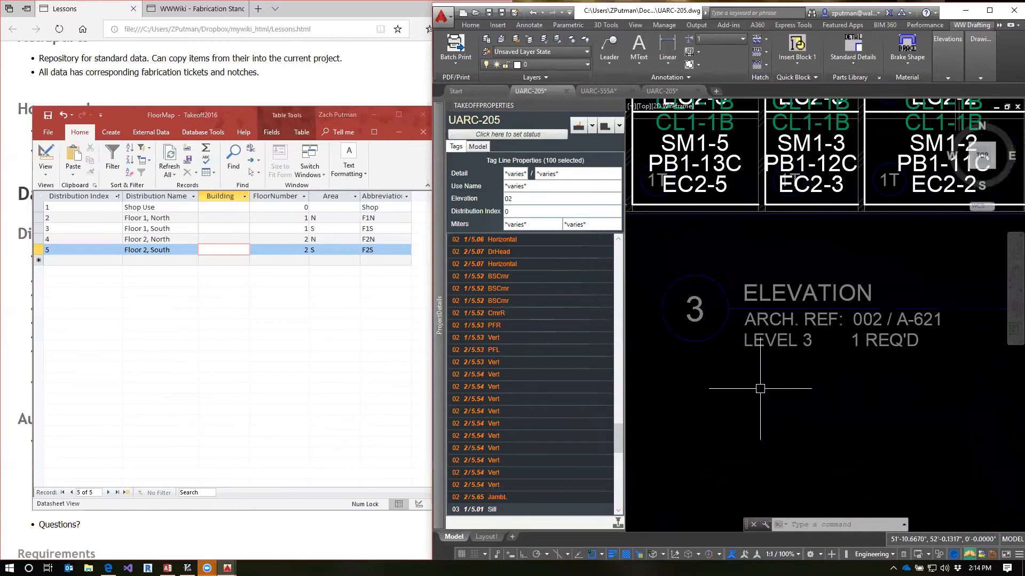
scroll(762, 389, down, 6)
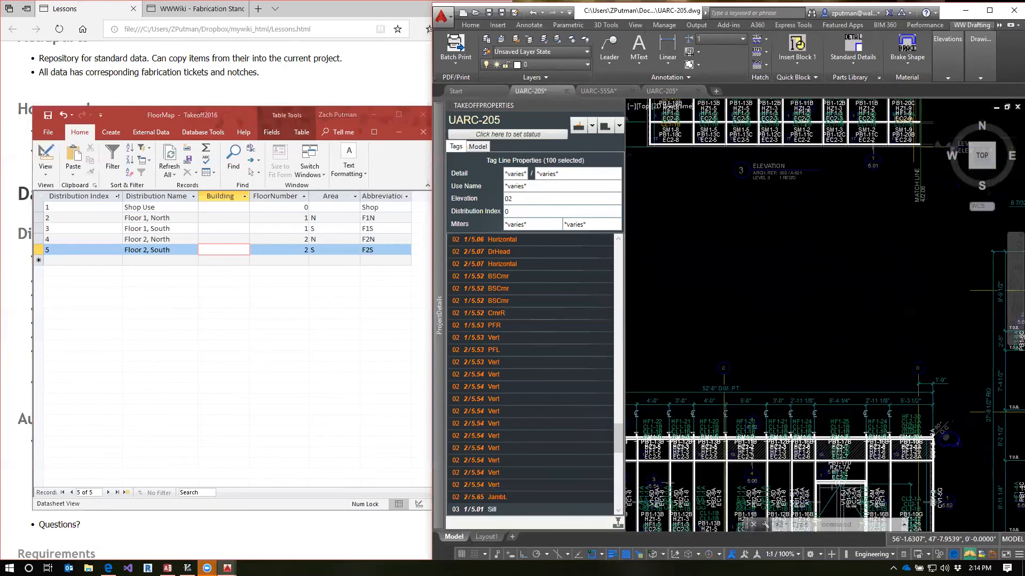
Set the distribution index of all elevation 1 tag lines to 4, and clear the selection
mouse_move(847, 207)
middle_down()
mouse_move(748, 298)
mouse_move(939, 371)
middle_up()
scroll(859, 245, up, 2)
mouse_move(861, 378)
middle_down()
mouse_move(654, 396)
mouse_move(867, 286)
mouse_move(879, 352)
middle_up()
scroll(867, 286, down, 4)
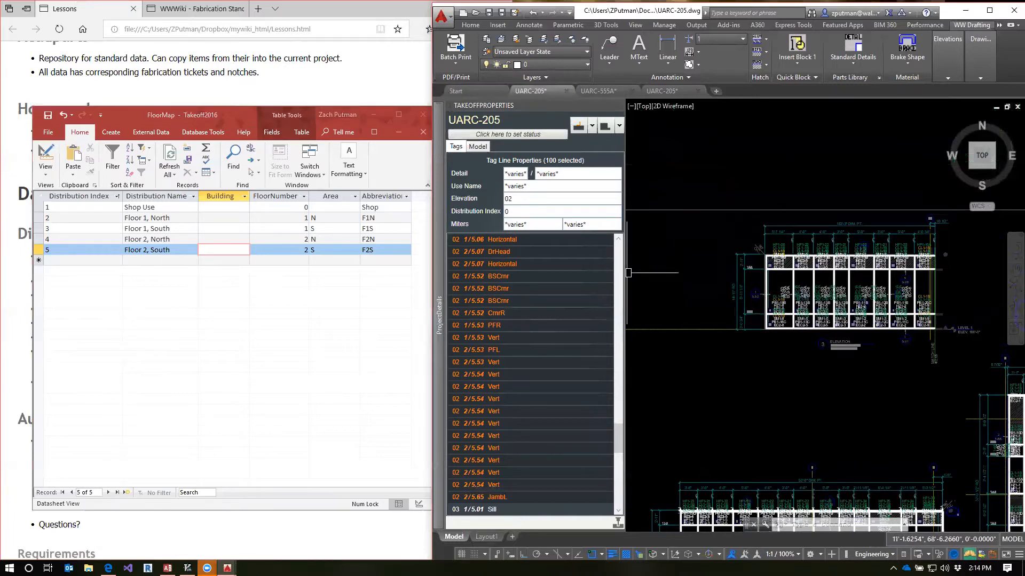
scroll(717, 442, up, 5)
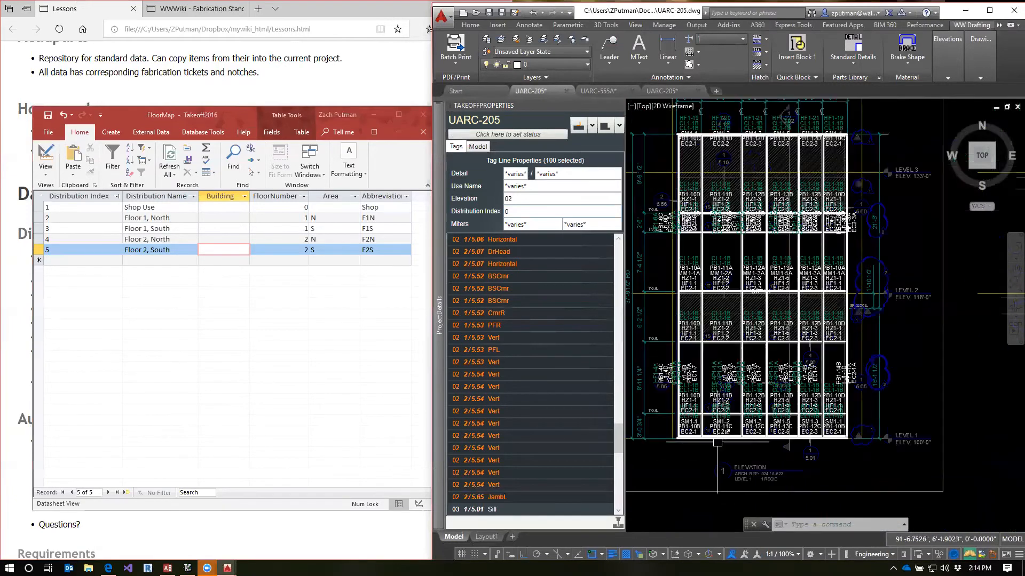
scroll(705, 400, up, 3)
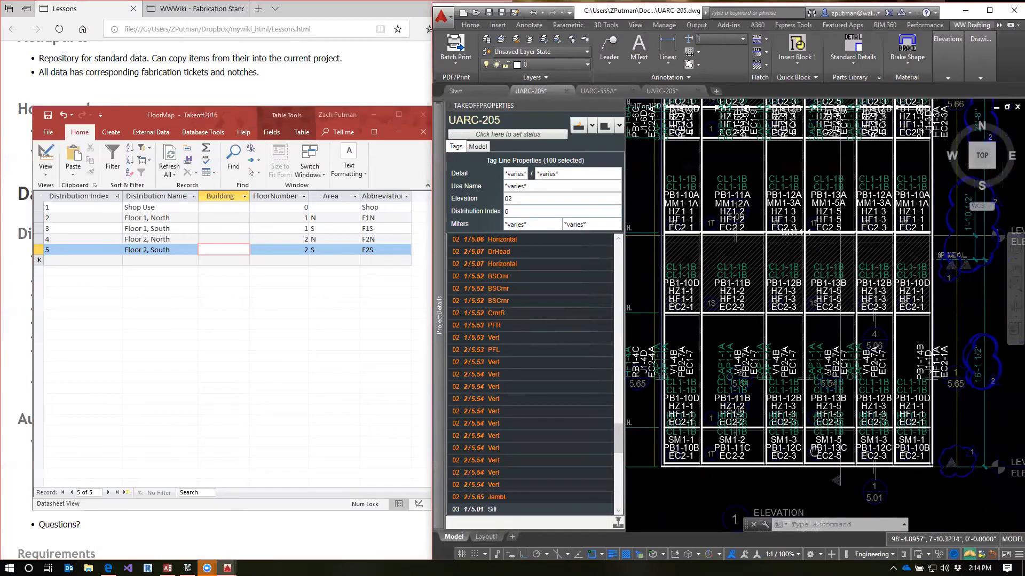
scroll(815, 452, down, 2)
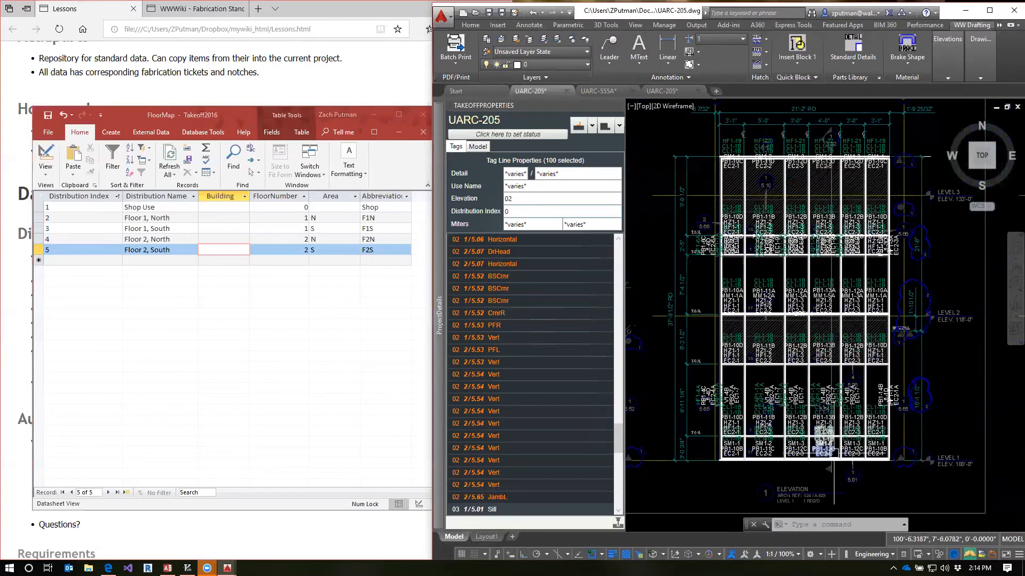
click(915, 136)
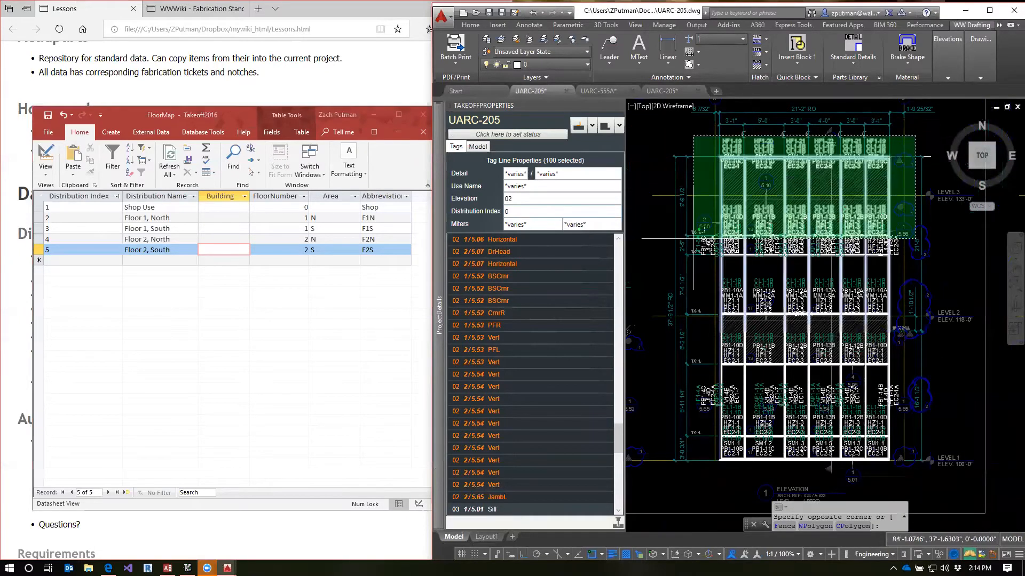
click(683, 483)
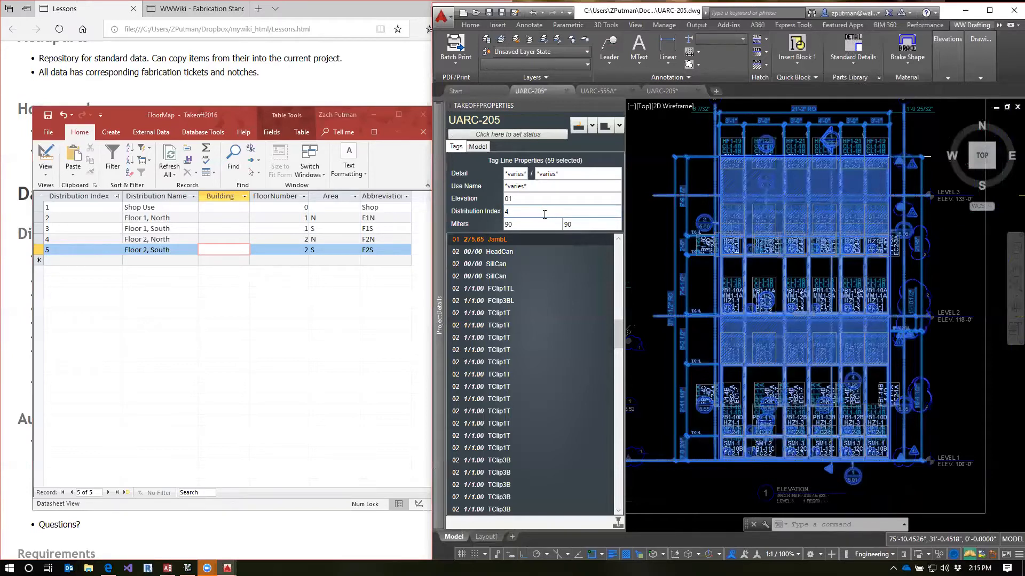
key(Escape)
key(Escape)
key(Escape)
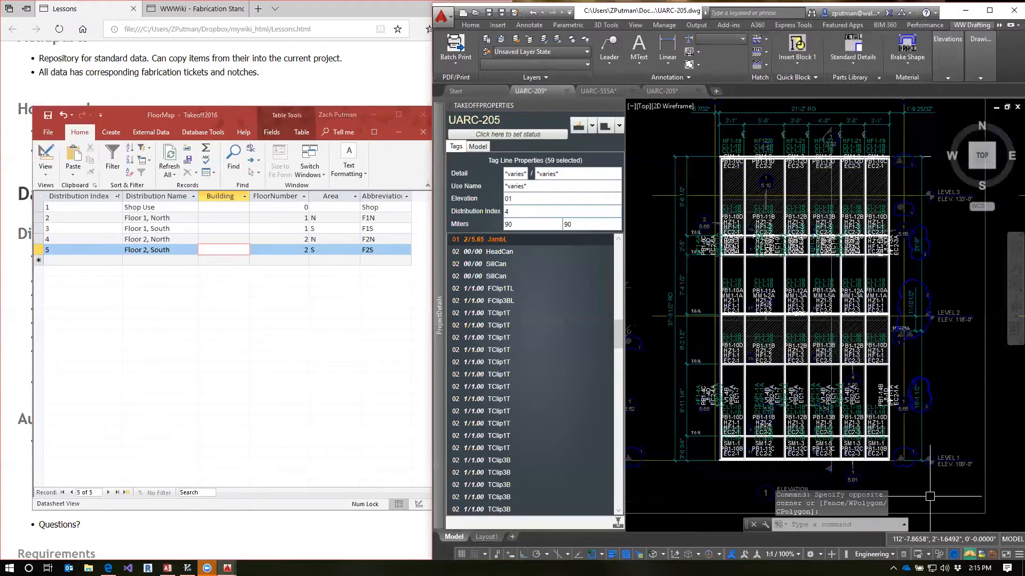
Set the distribution index of elevation 1's lower tag lines, from level 1 to just below level 2, to 2
click(942, 497)
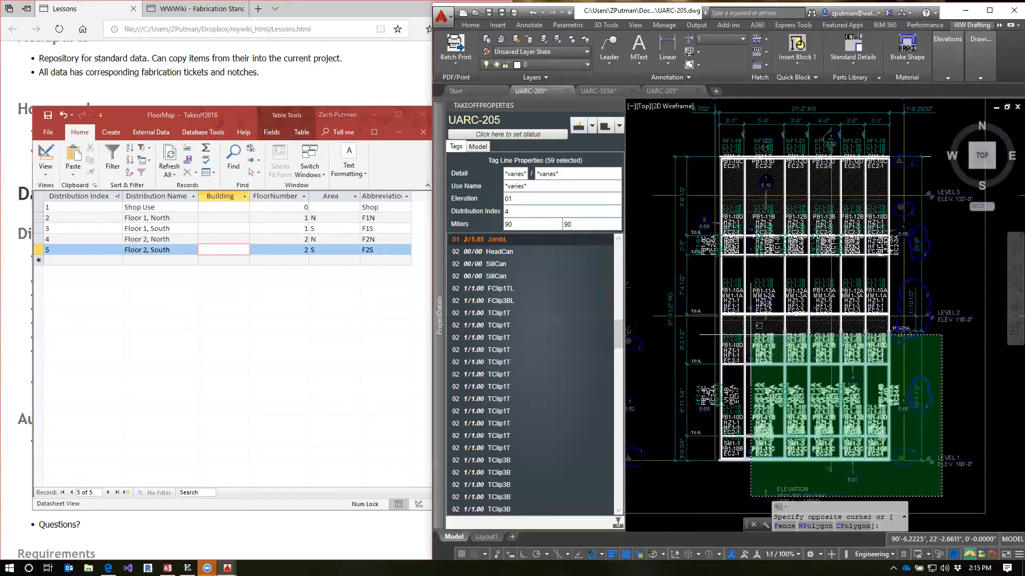
click(707, 335)
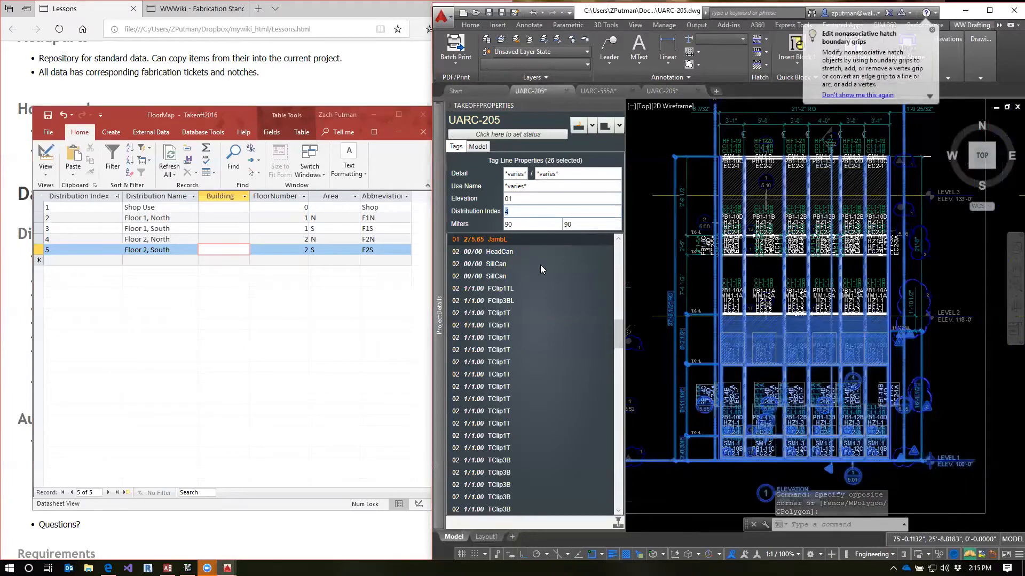
click(522, 212)
mouse_move(439, 225)
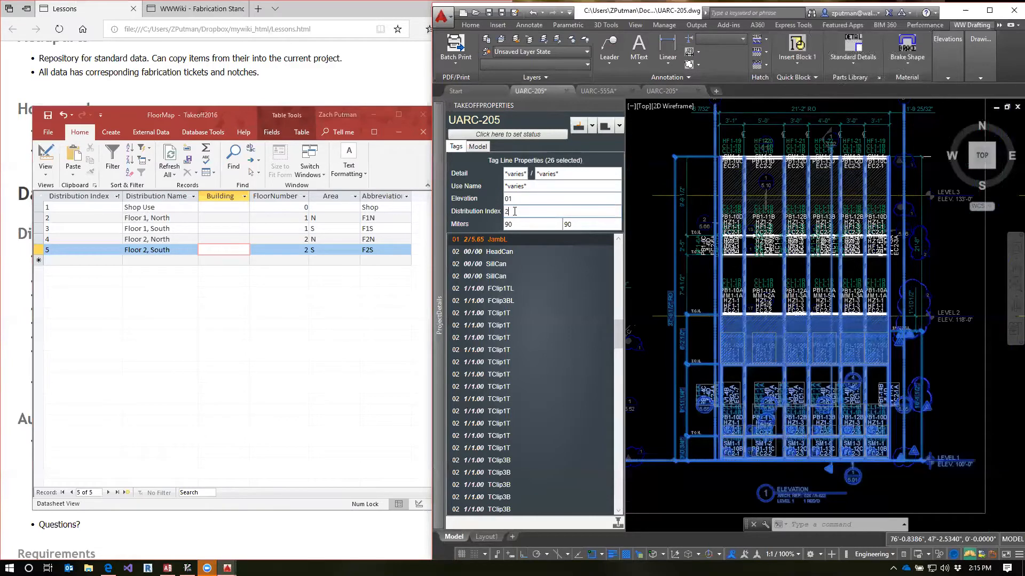
key(Escape)
key(Escape)
key(Escape)
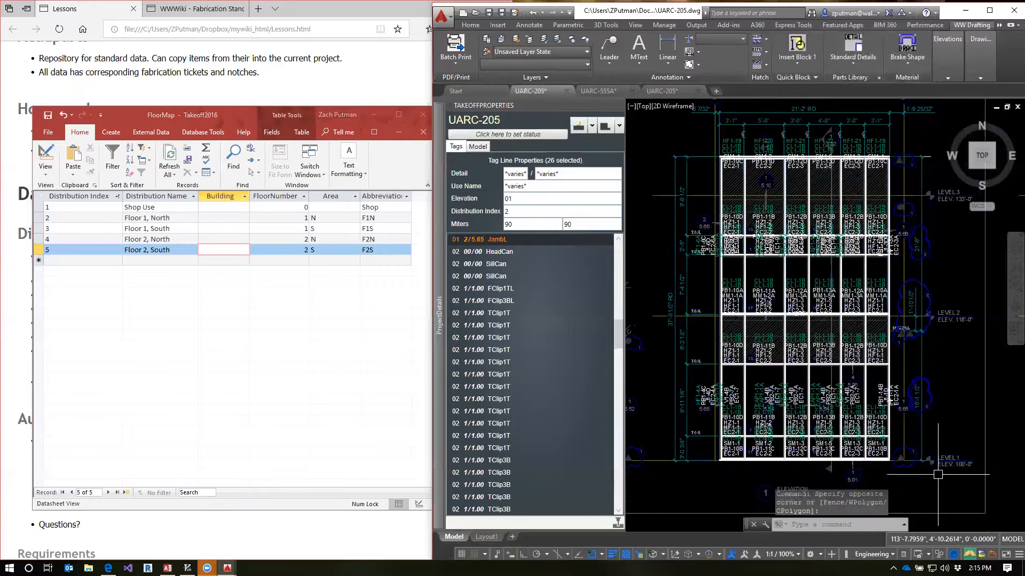
Select elevation 1's upper and lower JambR tag lines to compare their distribution indexes, and clear the selection
click(891, 272)
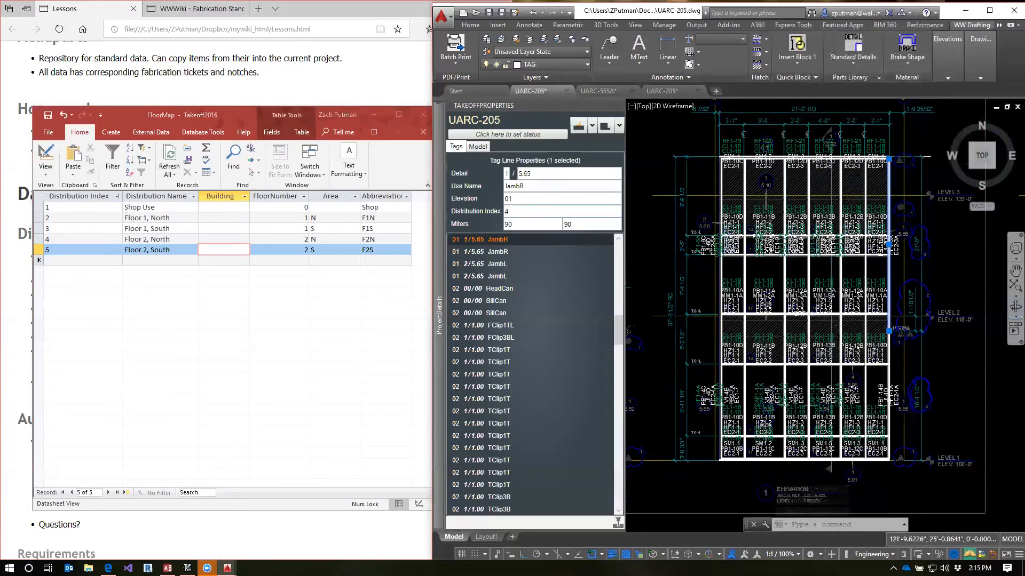
click(886, 375)
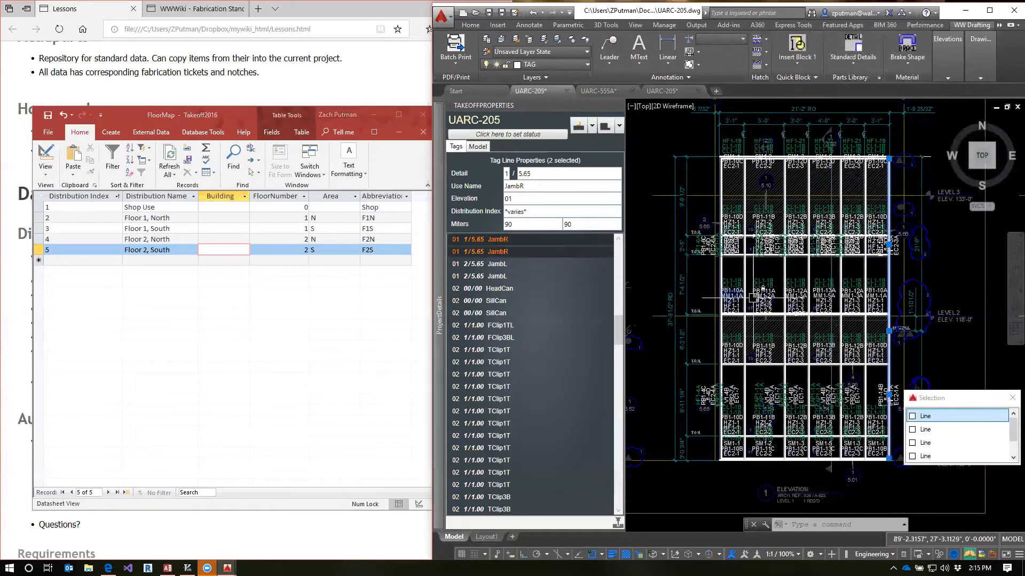
key(Escape)
key(Escape)
key(Escape)
click(890, 370)
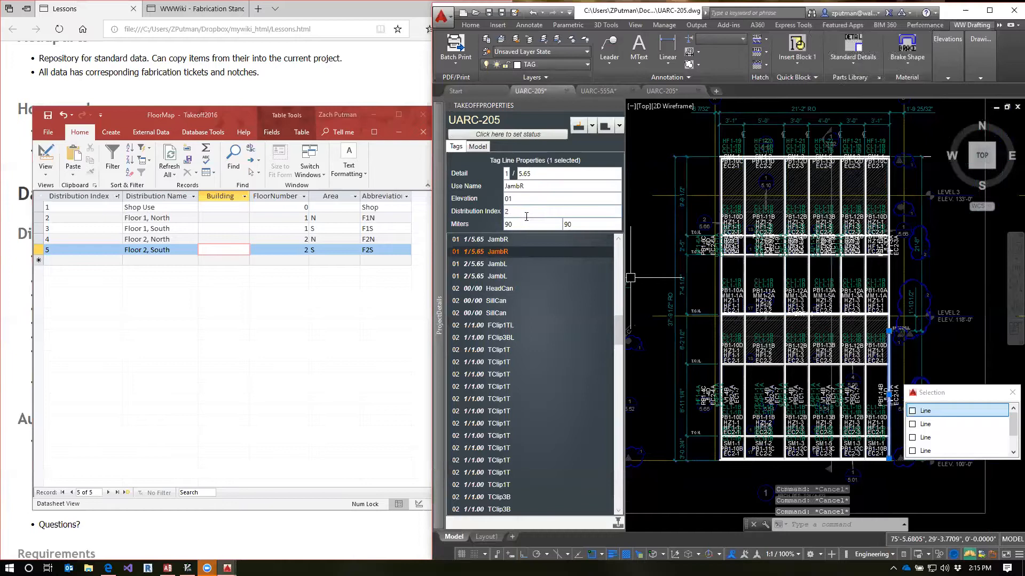
key(Escape)
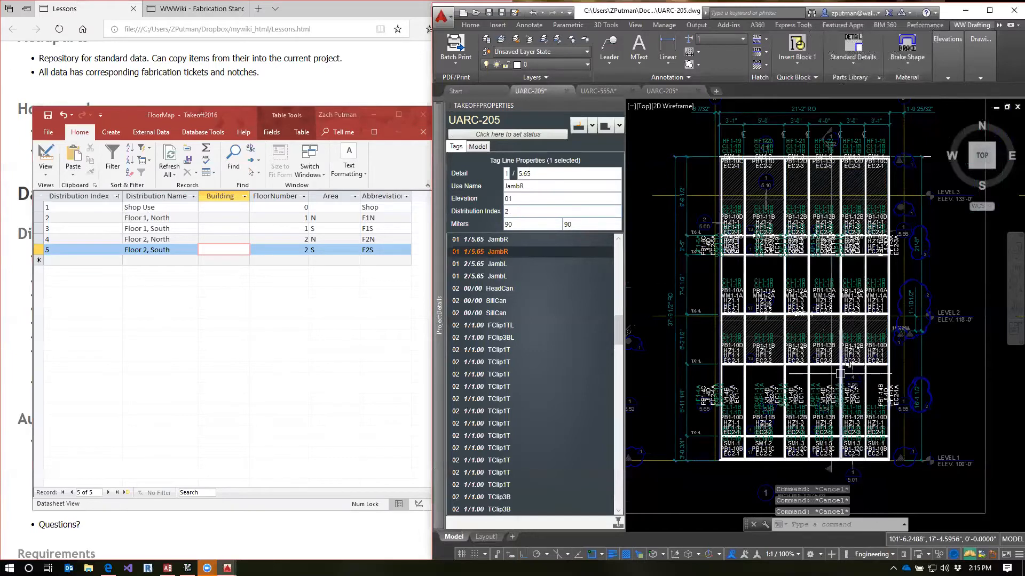
Select all of elevation 2 again to check its tag lines' distribution index, and clear the selection
scroll(840, 374, down, 4)
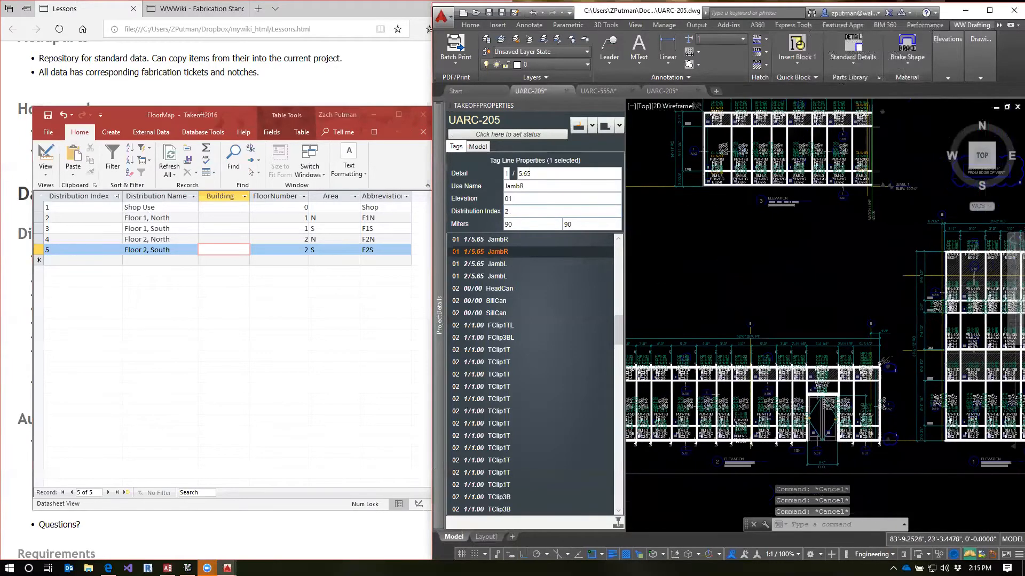
scroll(883, 368, down, 2)
scroll(844, 412, up, 2)
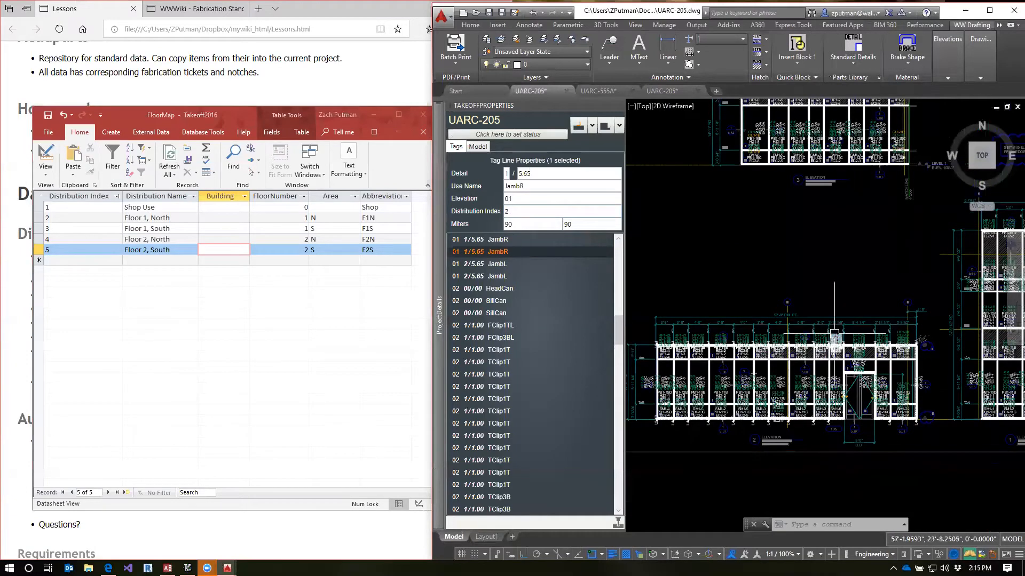
click(228, 112)
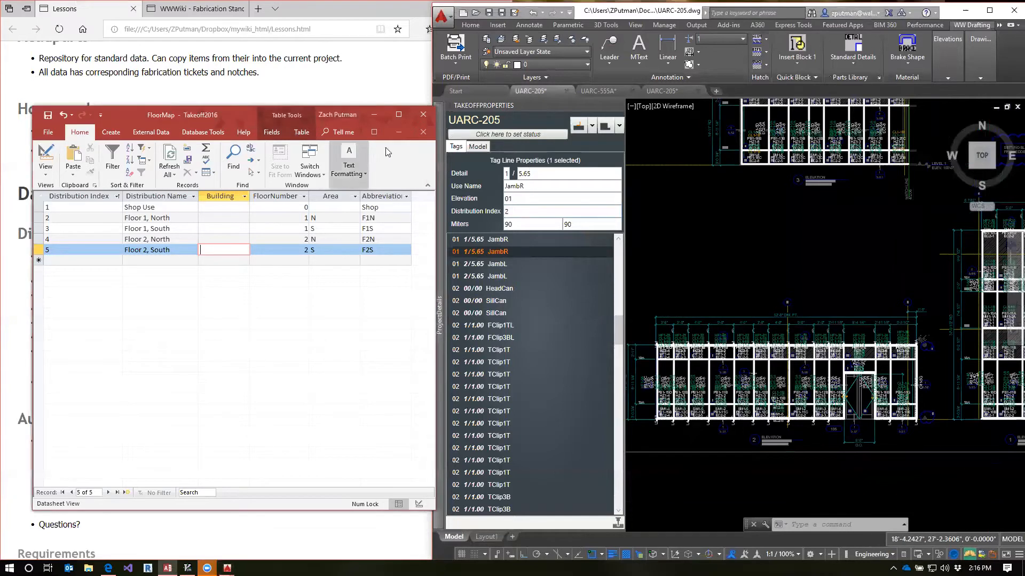
click(914, 304)
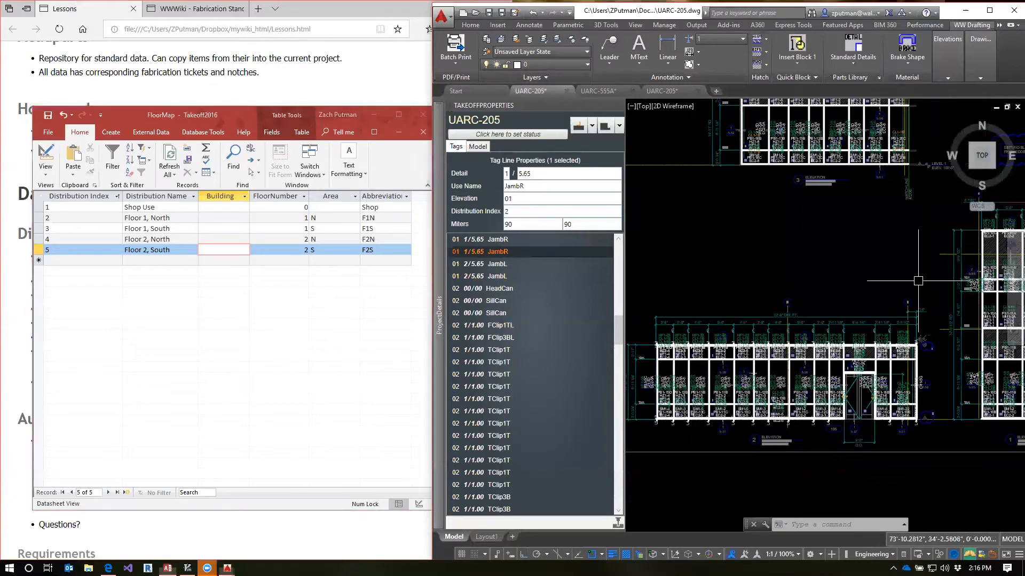
click(934, 289)
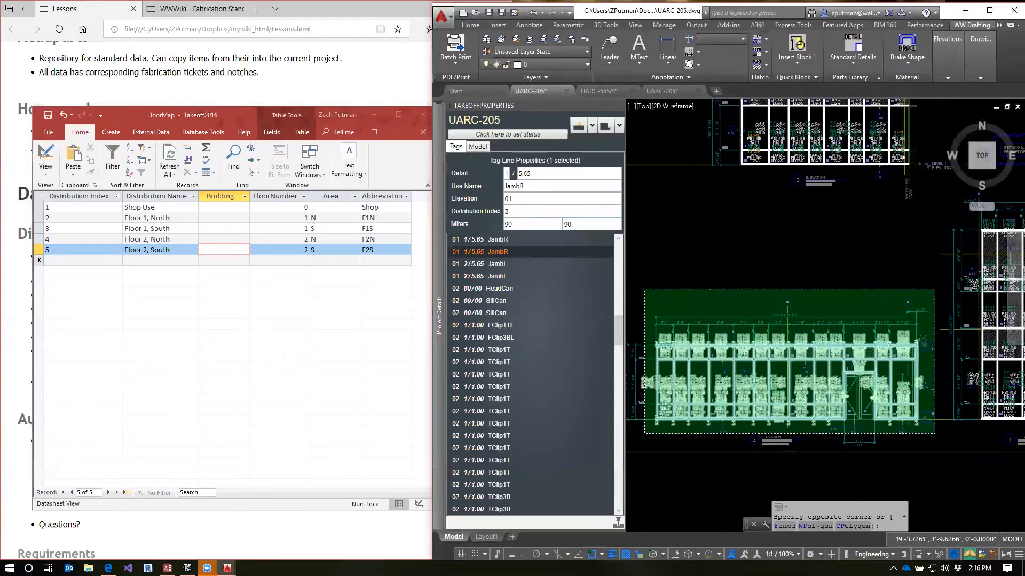
click(634, 420)
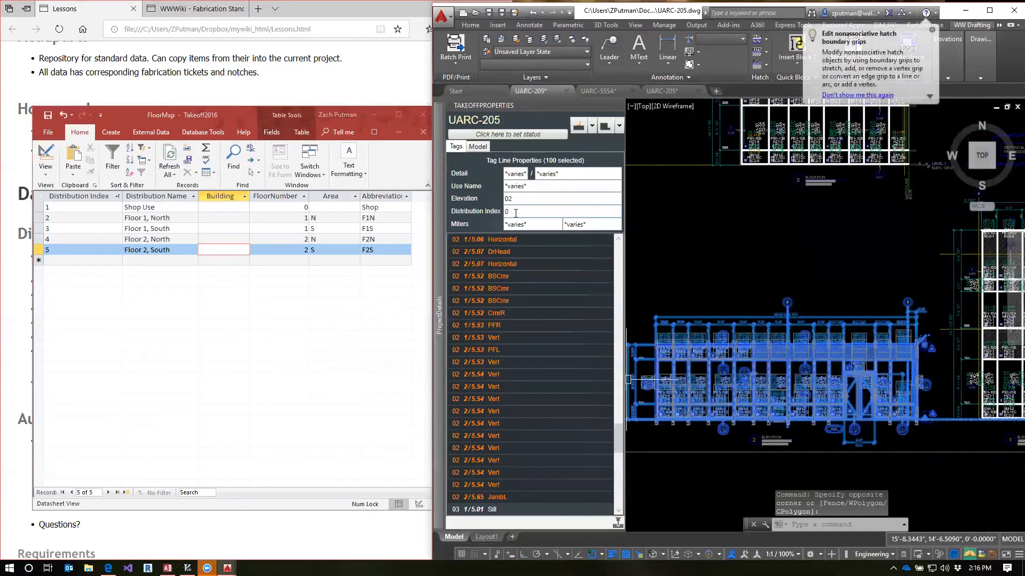
key(Escape)
key(Escape)
Select all of elevation 3 to check its tag lines' distribution index, and clear the selection
middle_drag(873, 229, 863, 333)
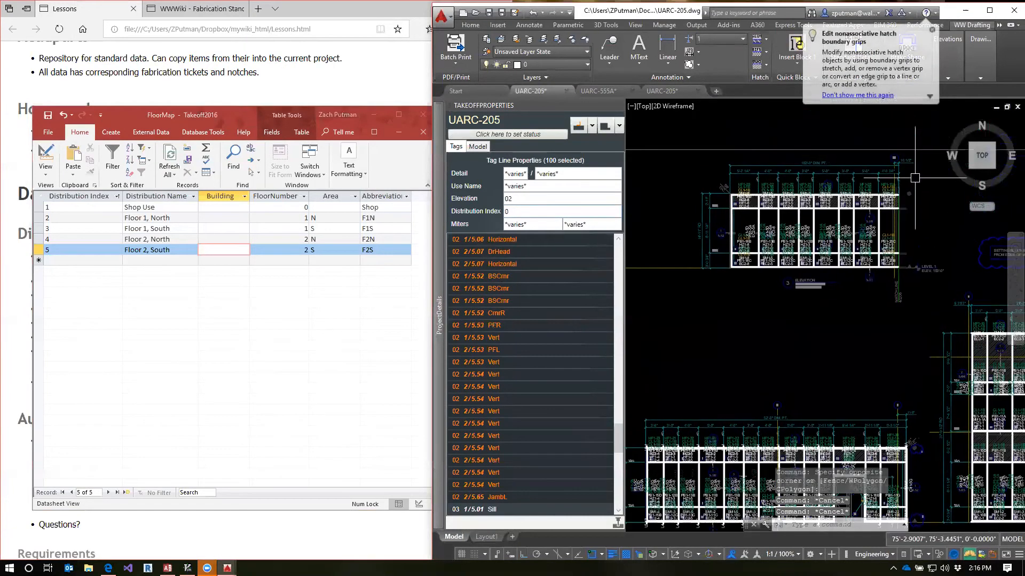
click(923, 150)
click(704, 315)
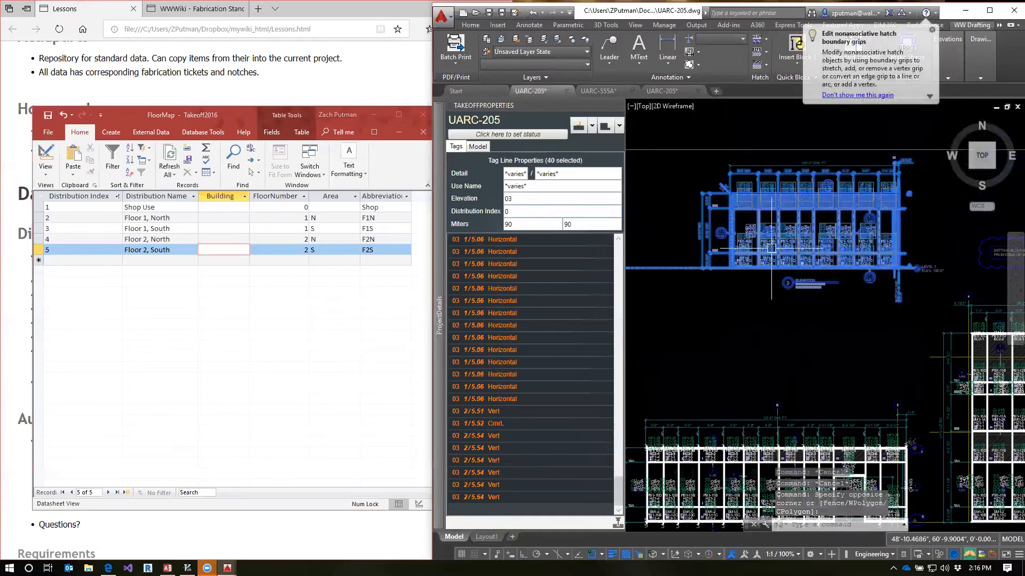
key(Escape)
key(Escape)
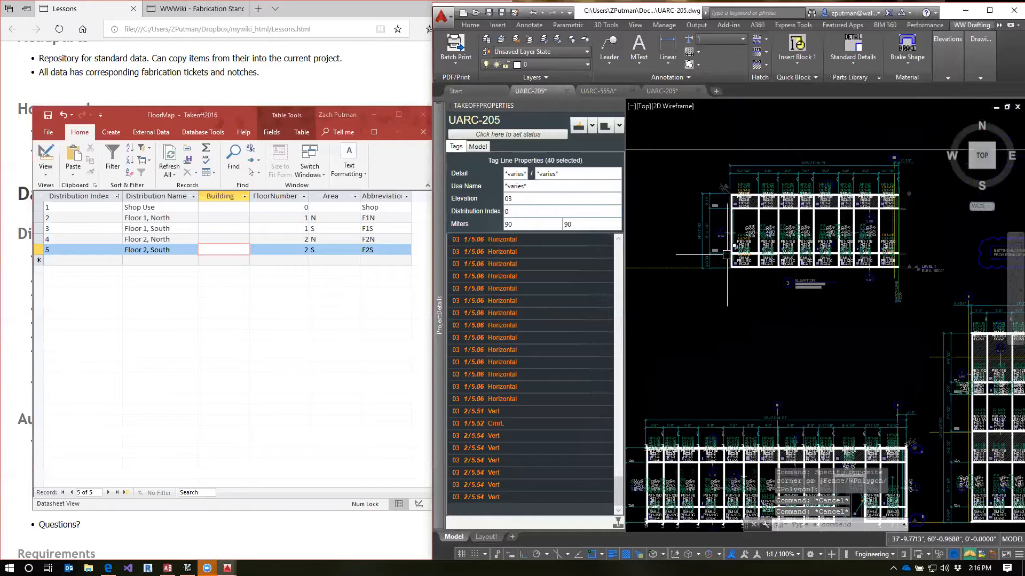
Switch to the Takeoff database, close the FloorMap table and open the elevation info datasheet
click(276, 114)
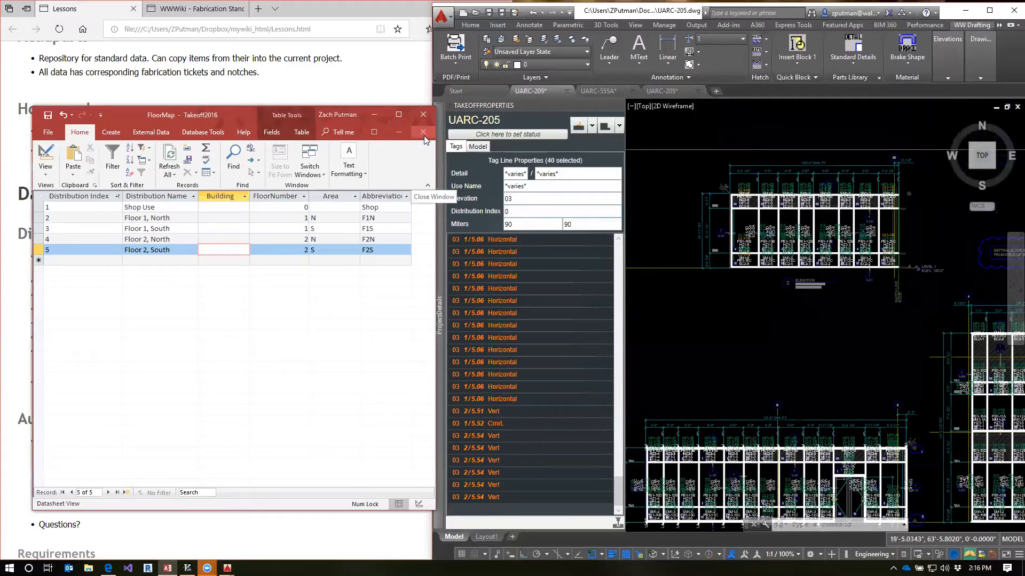
click(423, 134)
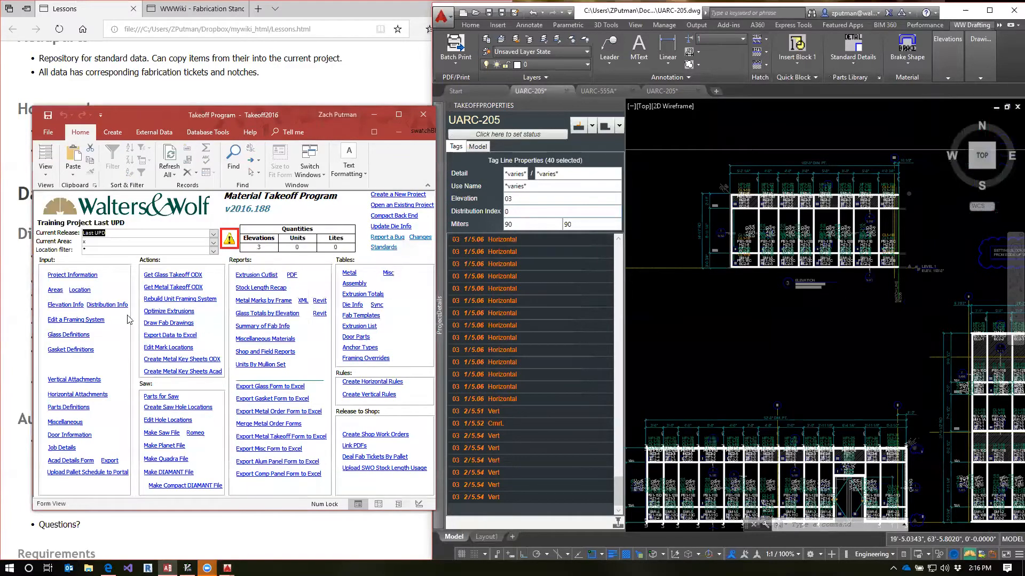
click(104, 318)
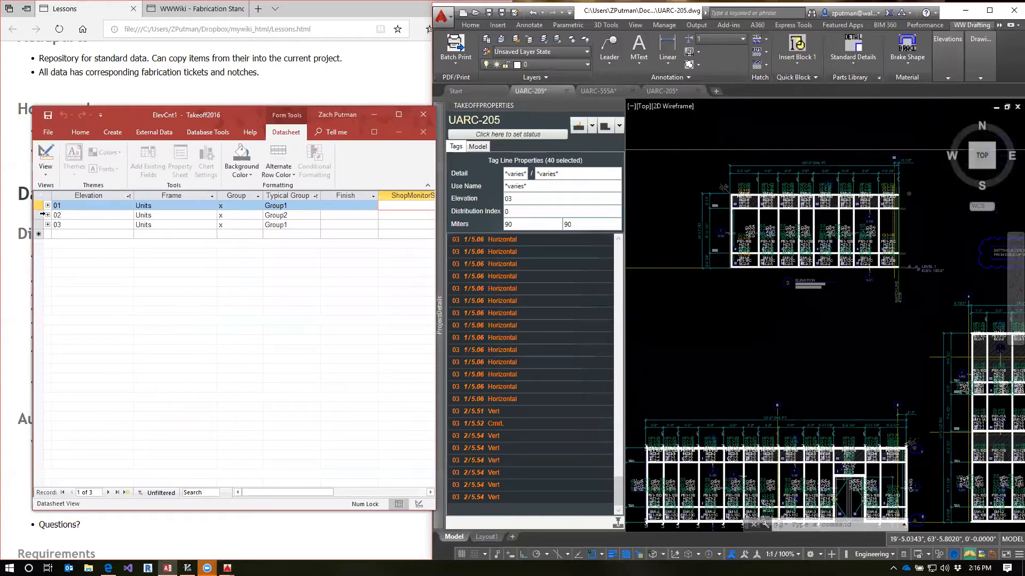
Expand elevation 02's distribution records and set the distribution index of its existing row to 2
click(47, 215)
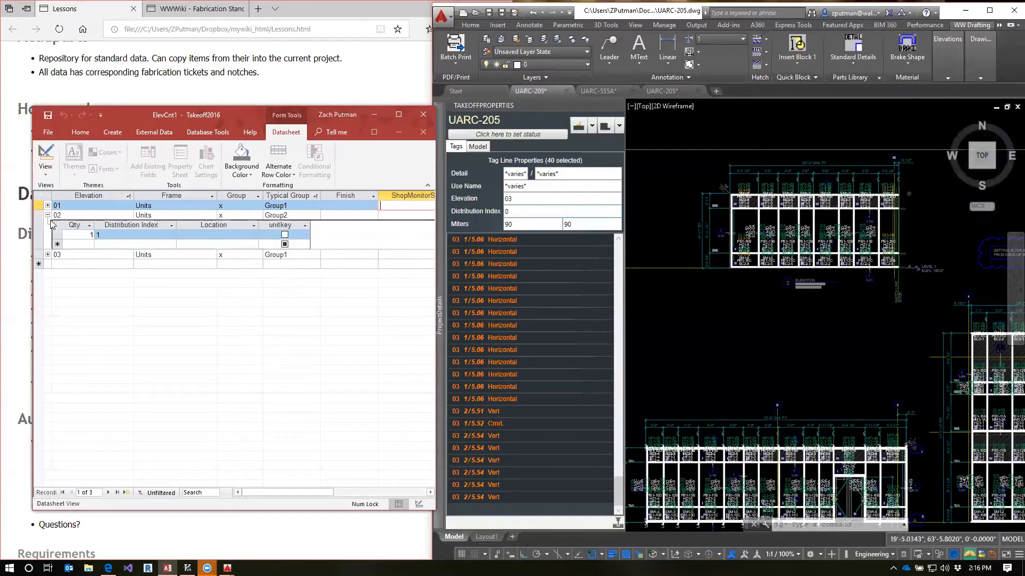
click(123, 236)
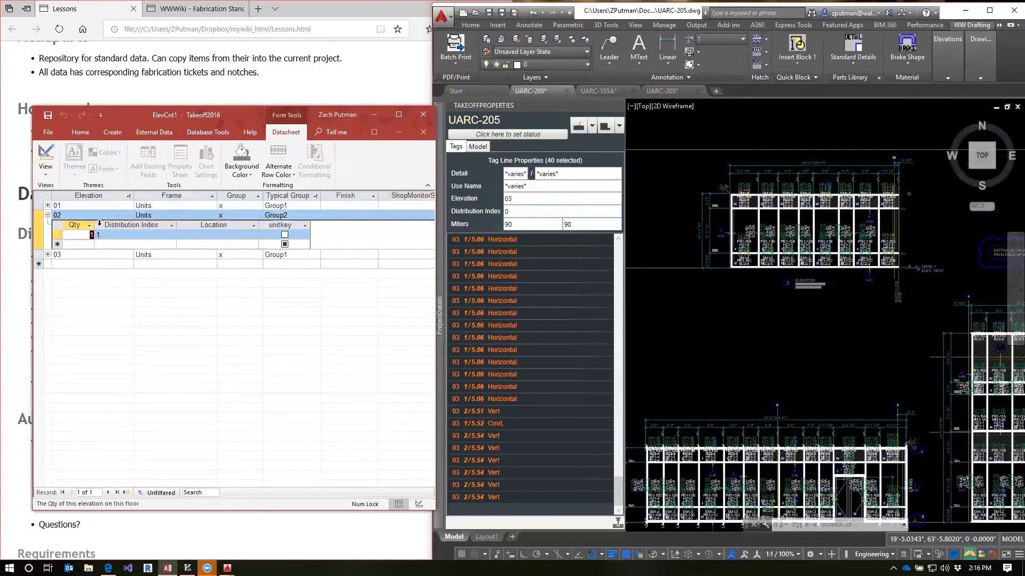
click(134, 234)
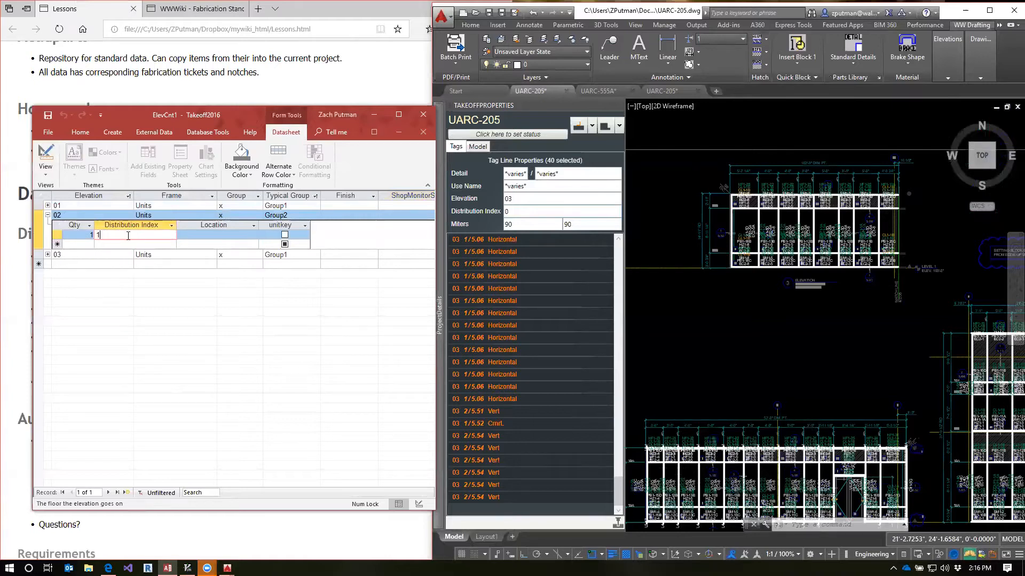
click(80, 233)
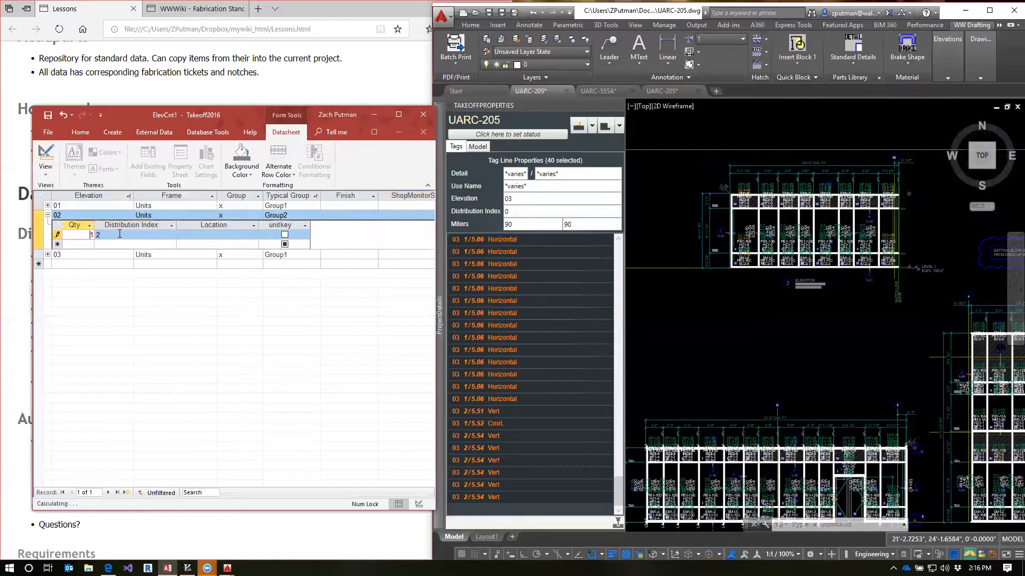
Expand elevation 03's distribution records and set the distribution index of its row to 2
click(88, 255)
click(38, 255)
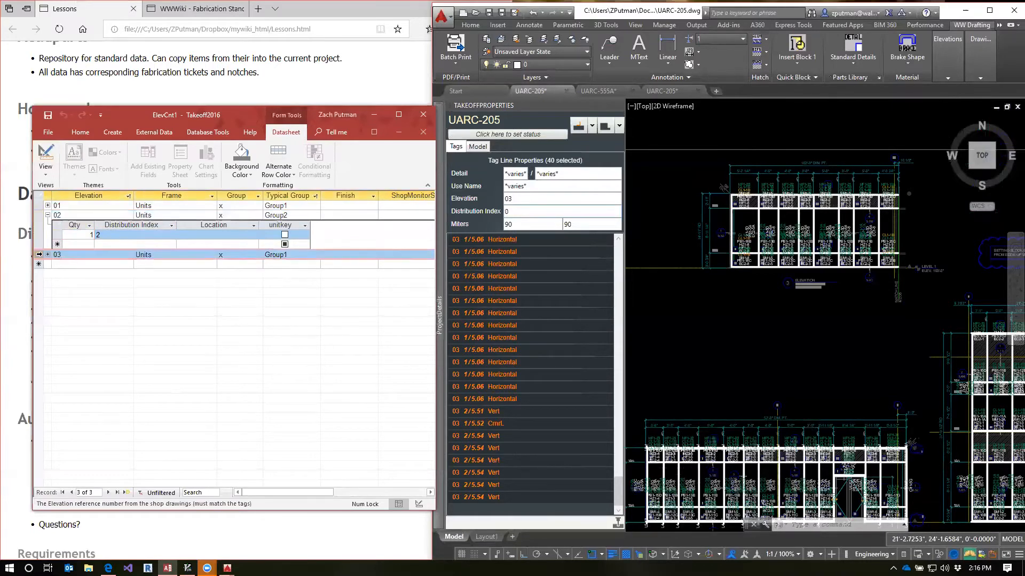
click(48, 255)
click(114, 272)
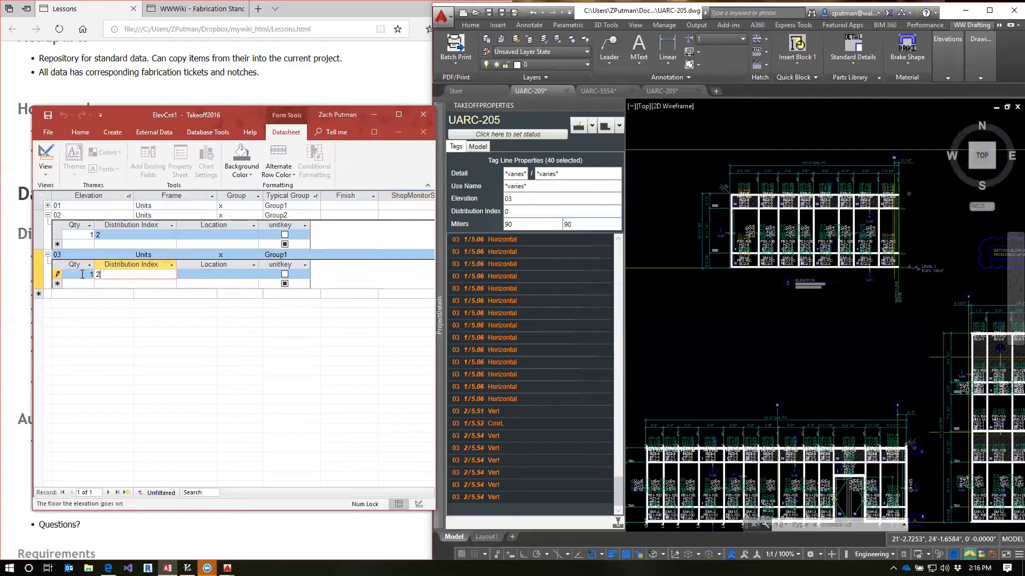
Add four distribution rows under elevation 02 with quantities 1, 1, 3 and 2
click(61, 235)
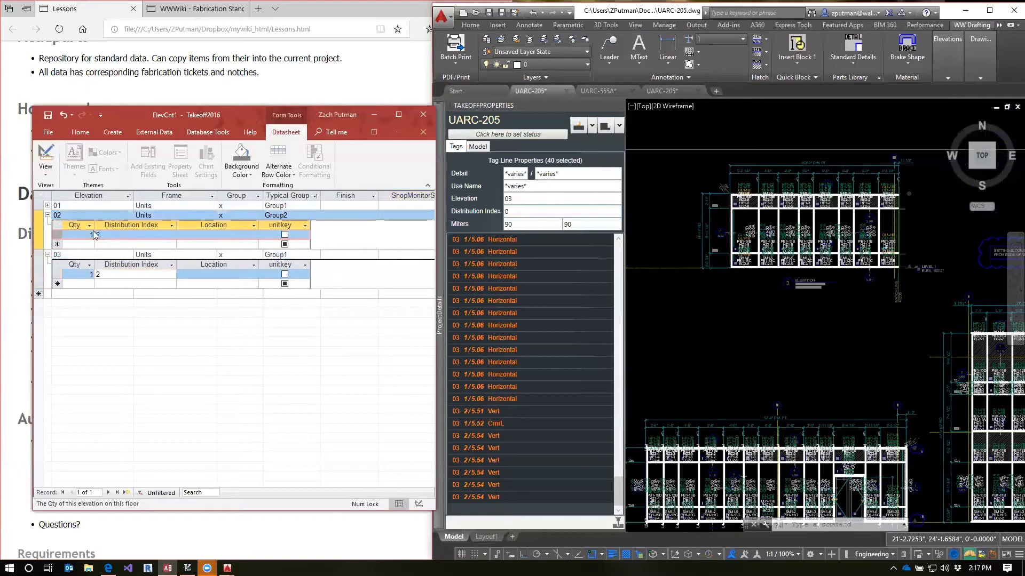
drag(82, 234, 99, 235)
click(87, 245)
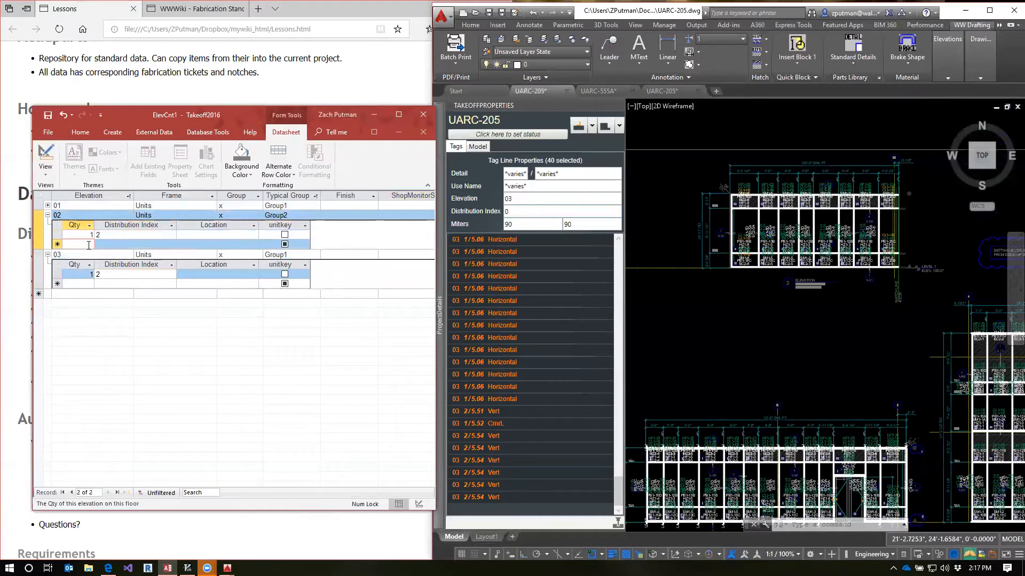
text(1)
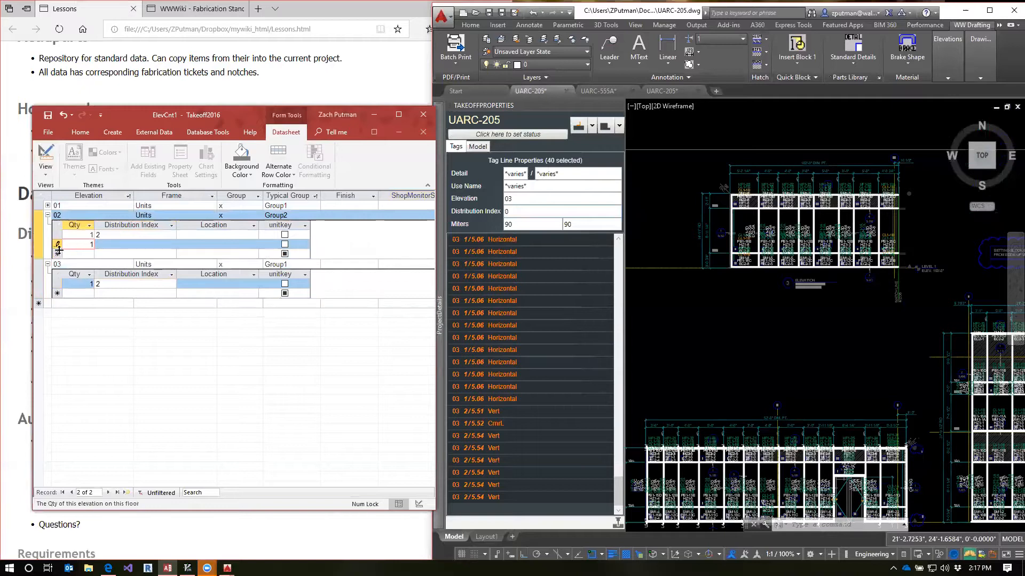
click(91, 254)
text(1)
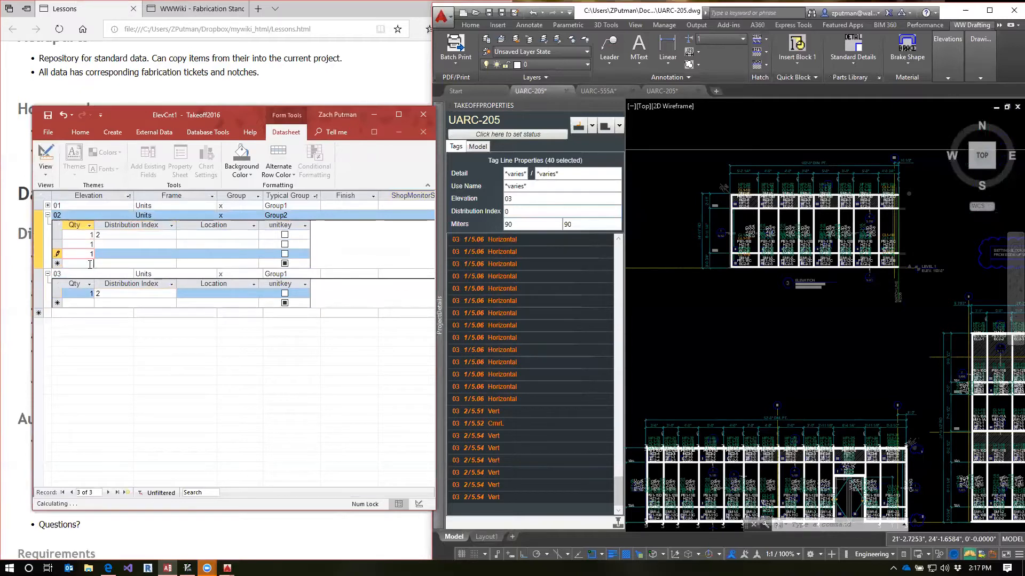
click(91, 263)
text(1)
click(91, 274)
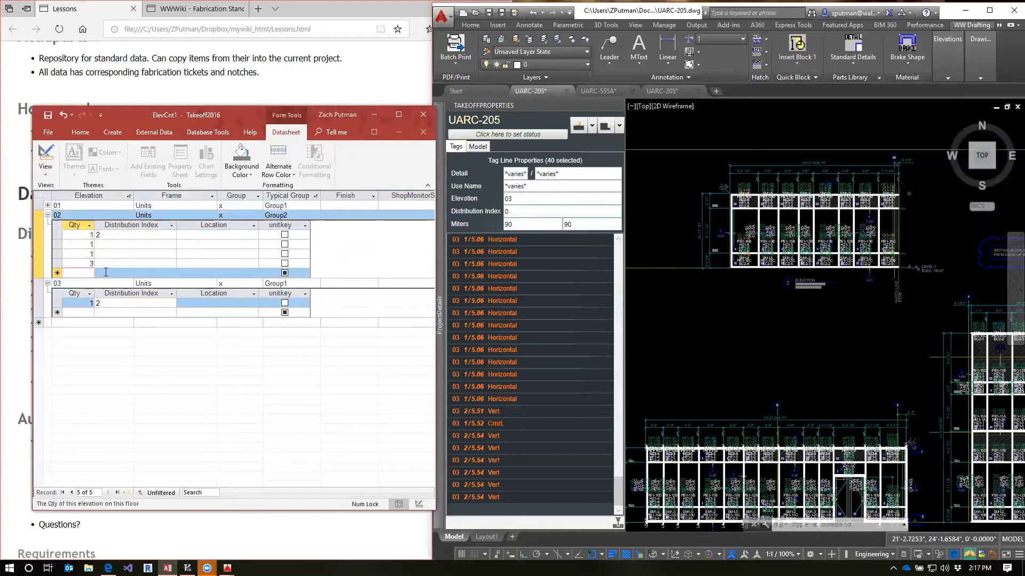
text(2)
key(Down)
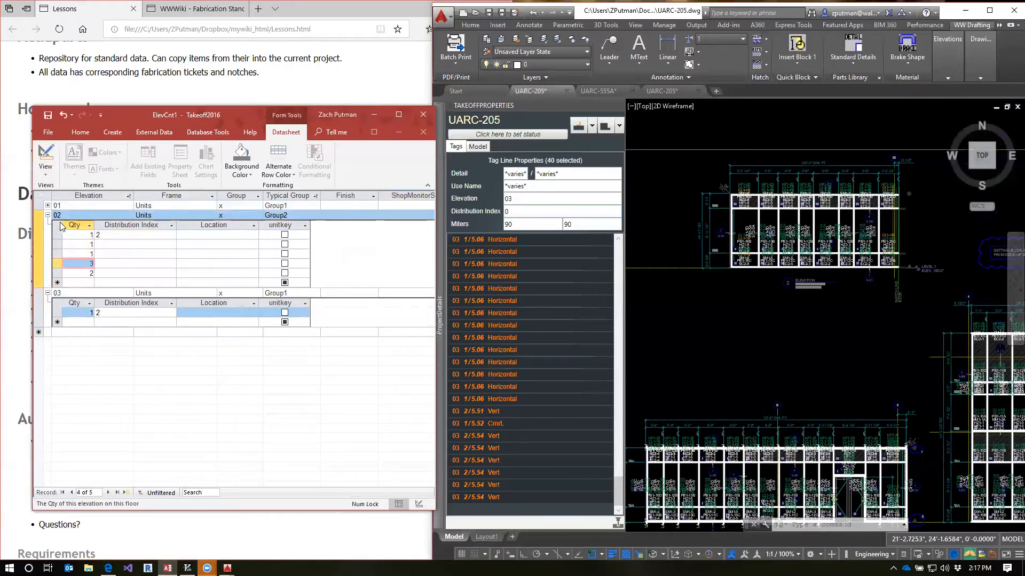
click(80, 273)
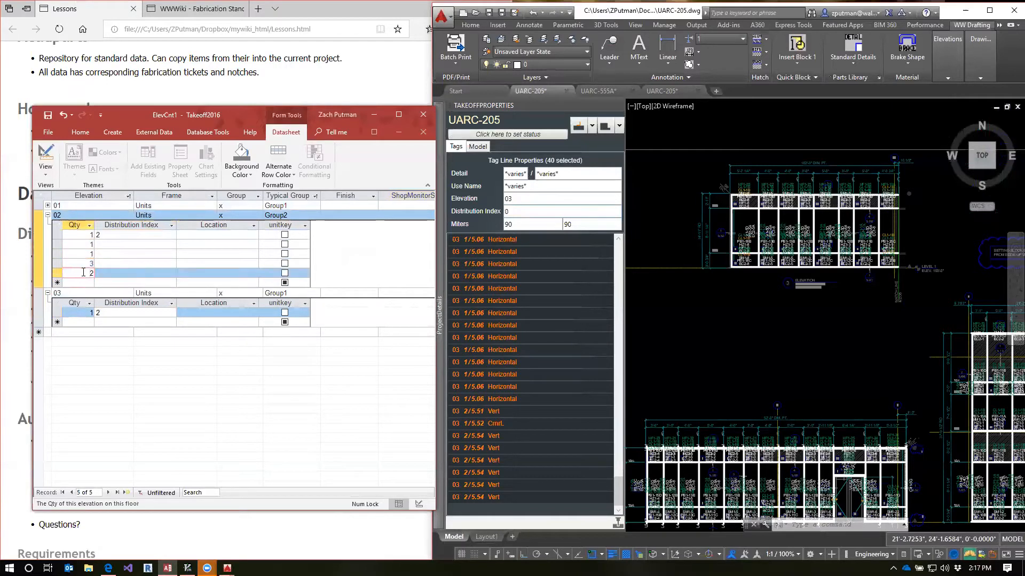
Set the distribution indexes of elevation 02's four added rows to 3, 4, 5 and 6
click(85, 235)
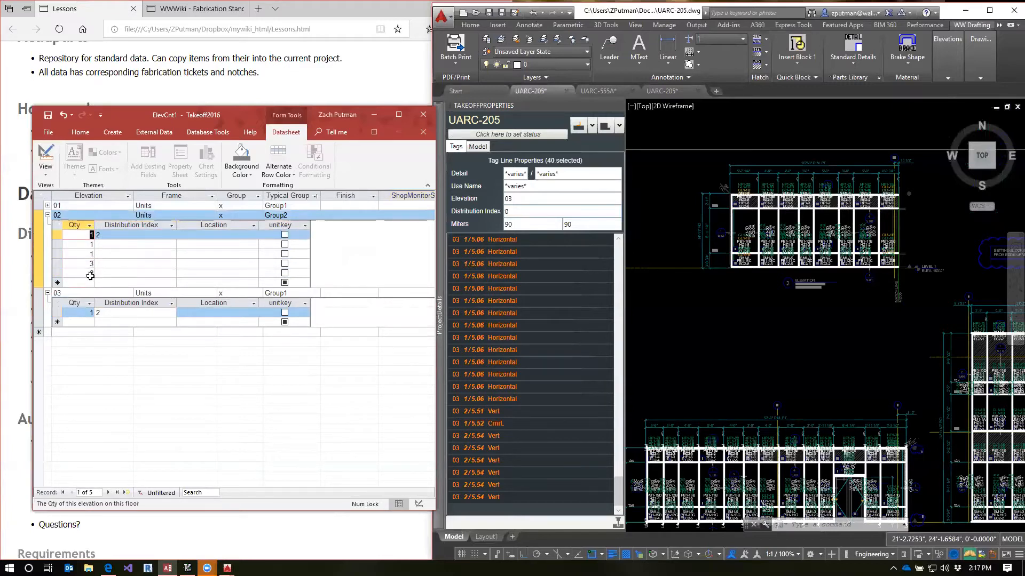
click(109, 245)
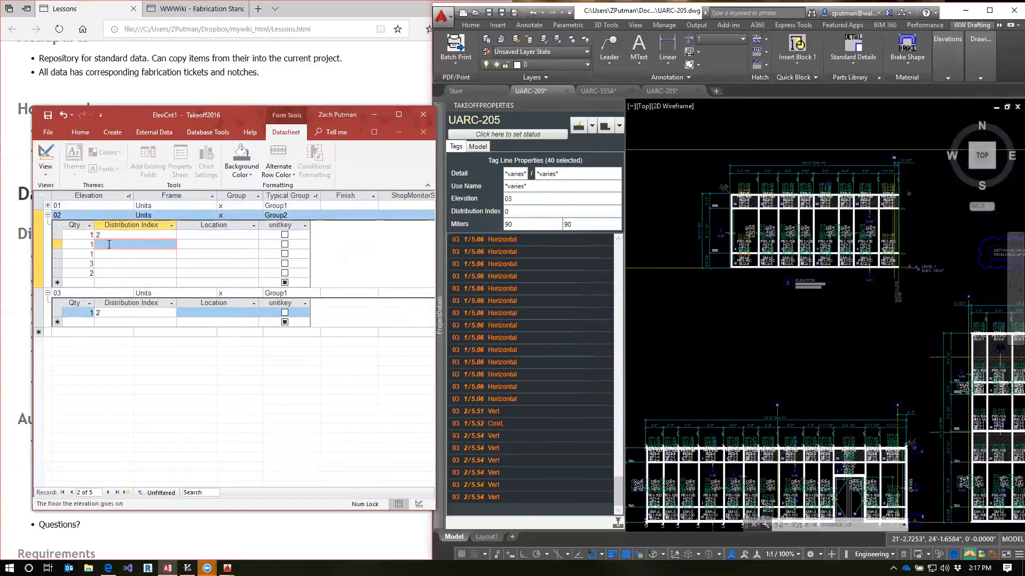
text(3)
click(112, 256)
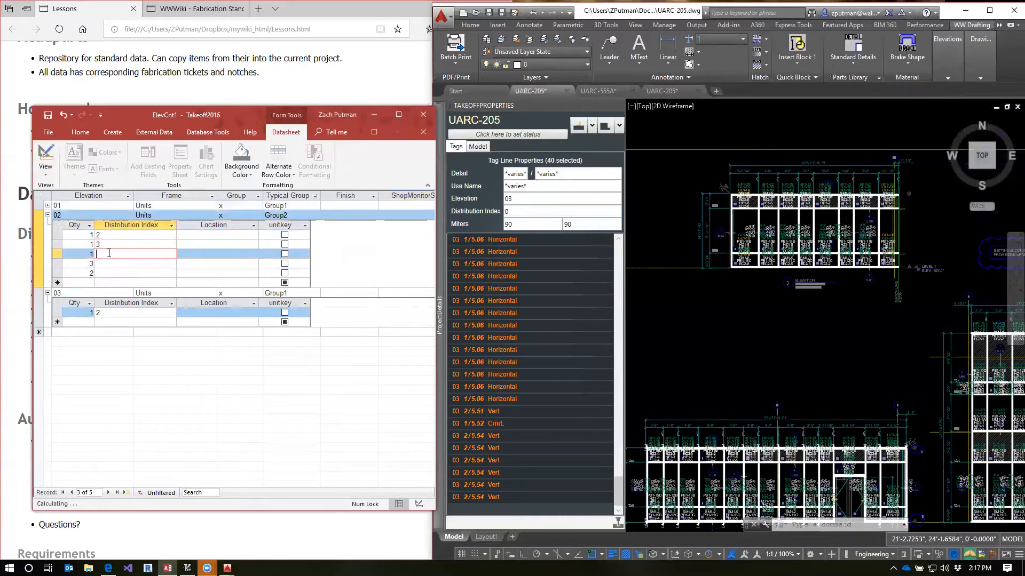
click(106, 265)
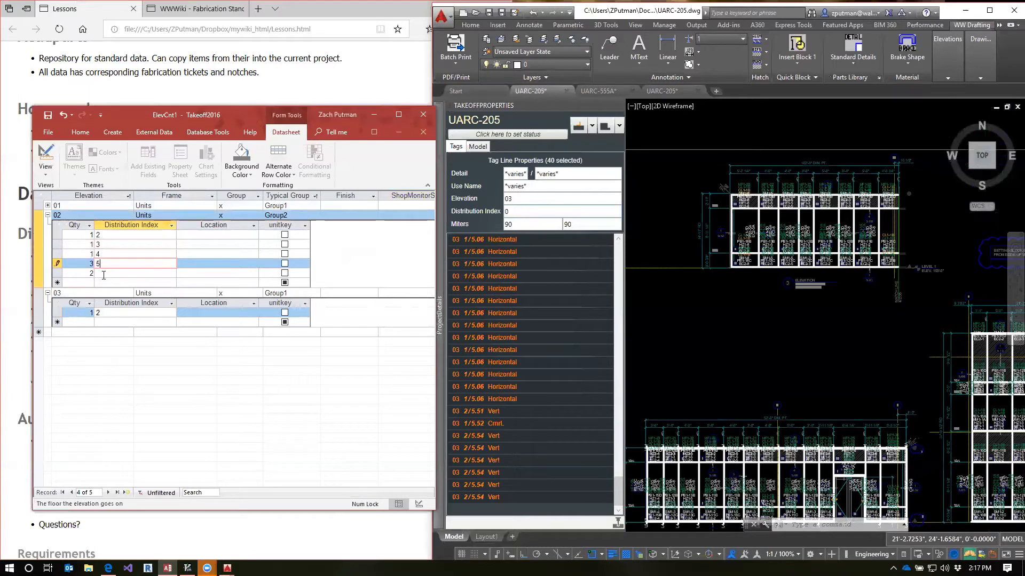
click(104, 274)
text(6)
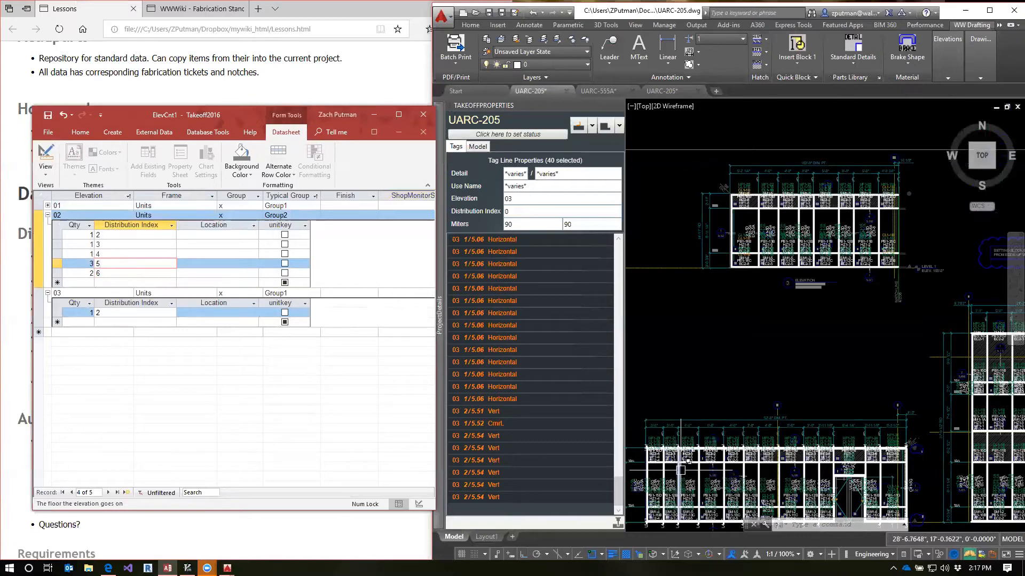
Select all of elevation 02's distribution rows and examine elevation 1's title and required quantity in the UARC-205 drawing
drag(57, 234, 57, 274)
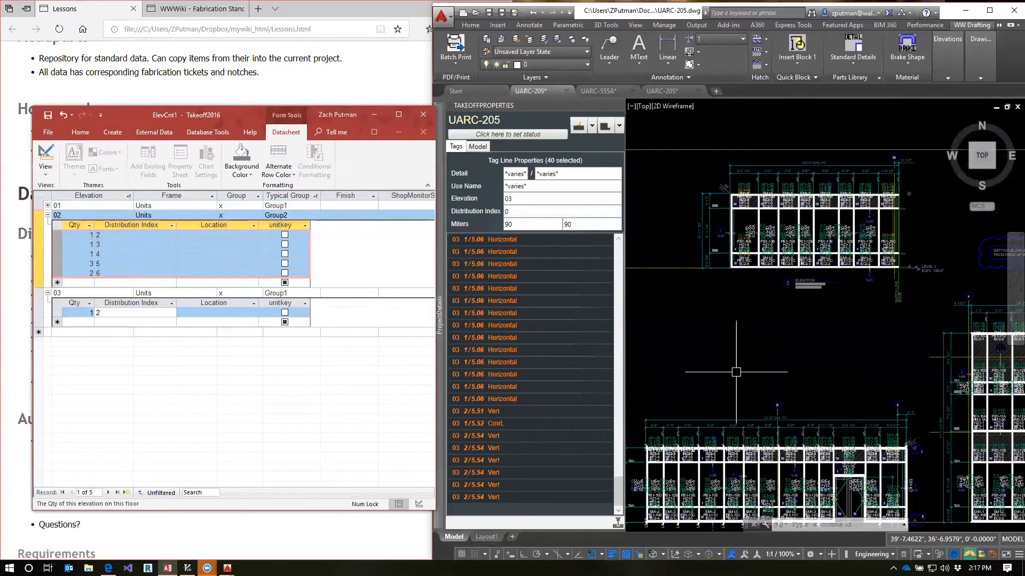
mouse_move(852, 377)
middle_down()
mouse_move(760, 331)
mouse_move(576, 326)
middle_up()
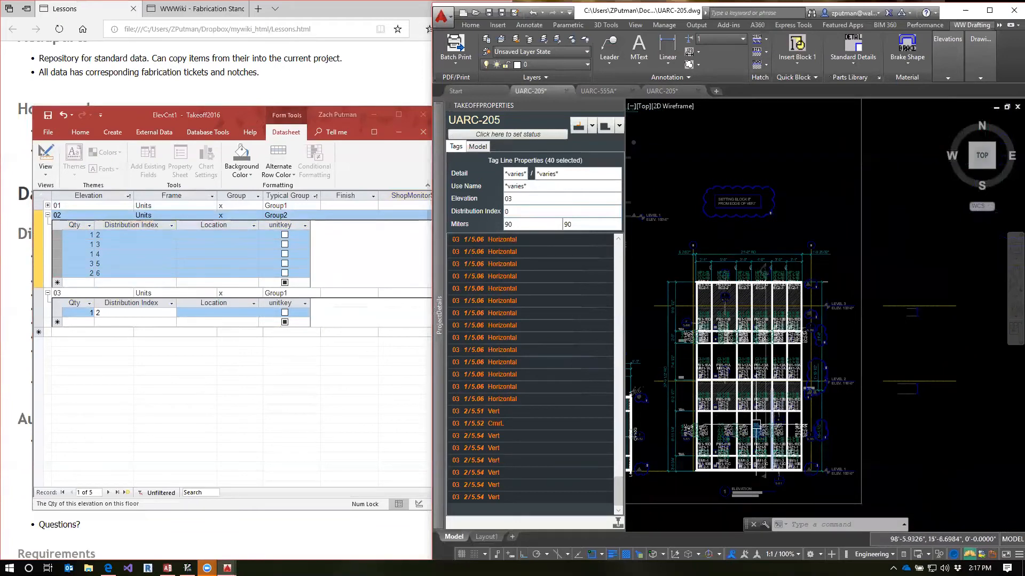
middle_drag(762, 415, 846, 330)
scroll(843, 414, up, 6)
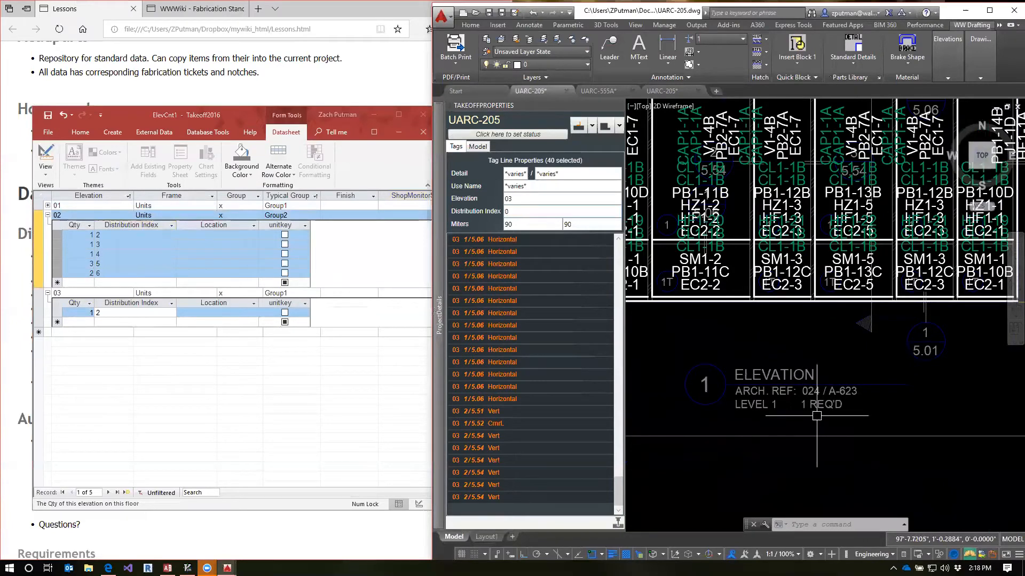
scroll(837, 415, down, 6)
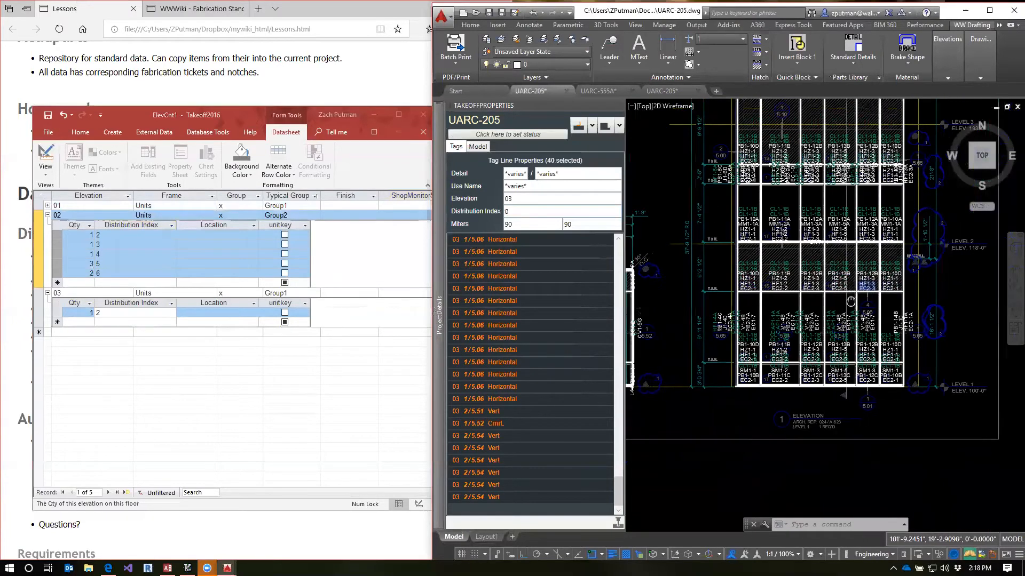
scroll(828, 345, down, 2)
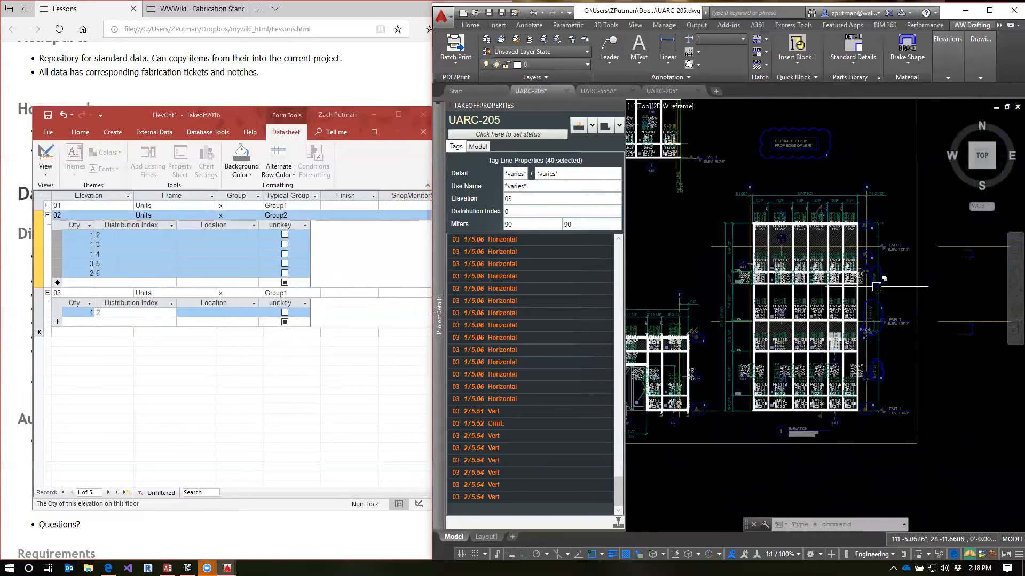
click(892, 202)
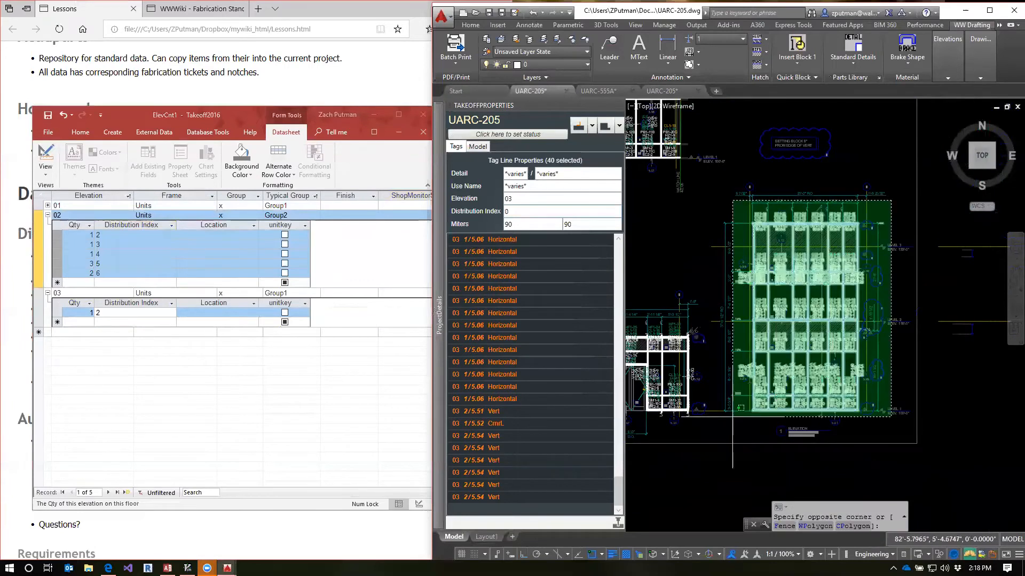
key(Escape)
key(Escape)
Examine elevation 1's floor levels and tag lines in the UARC-205 drawing
middle_drag(845, 414, 794, 401)
scroll(795, 402, down, 2)
middle_drag(910, 408, 858, 397)
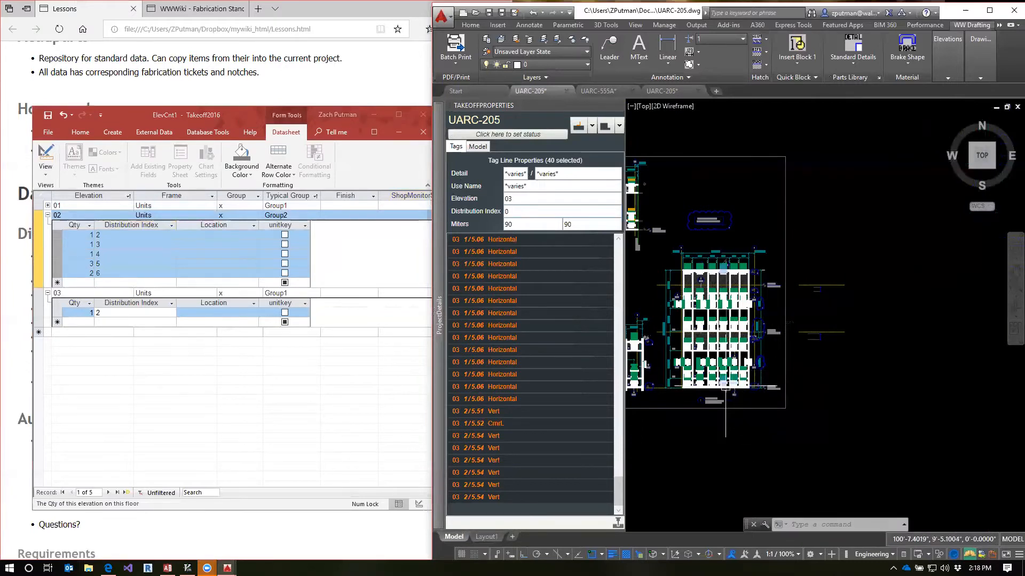
scroll(715, 393, up, 2)
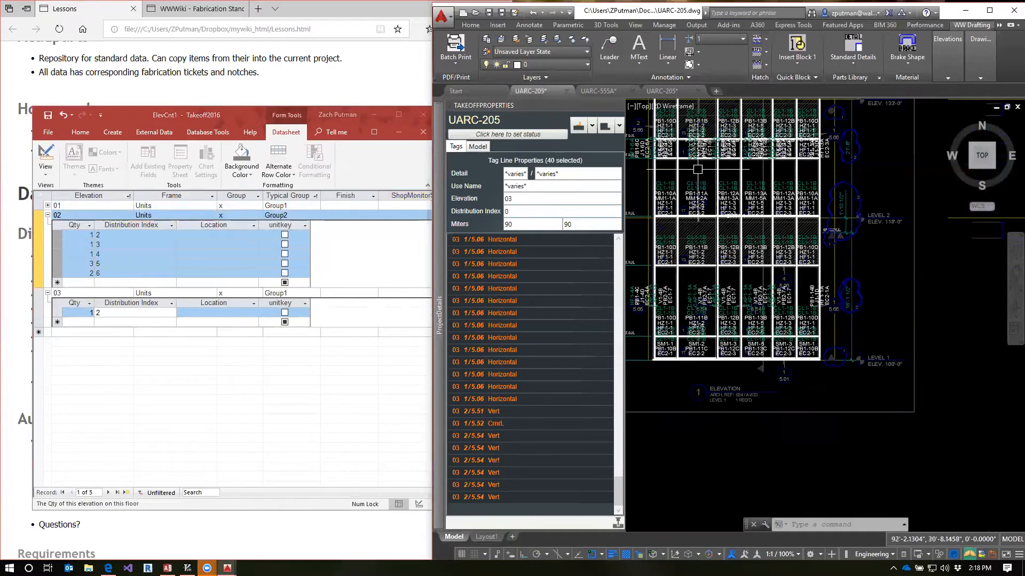
middle_drag(710, 176, 760, 230)
scroll(801, 309, down, 2)
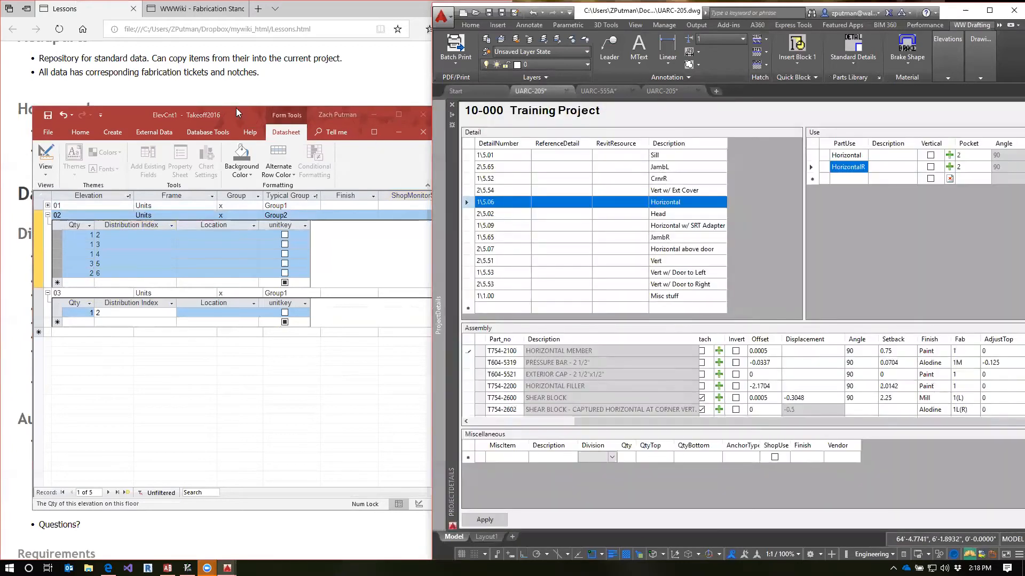
Delete elevation 02's distribution rows with indexes 3 to 6 and close the elevation info datasheet
click(237, 112)
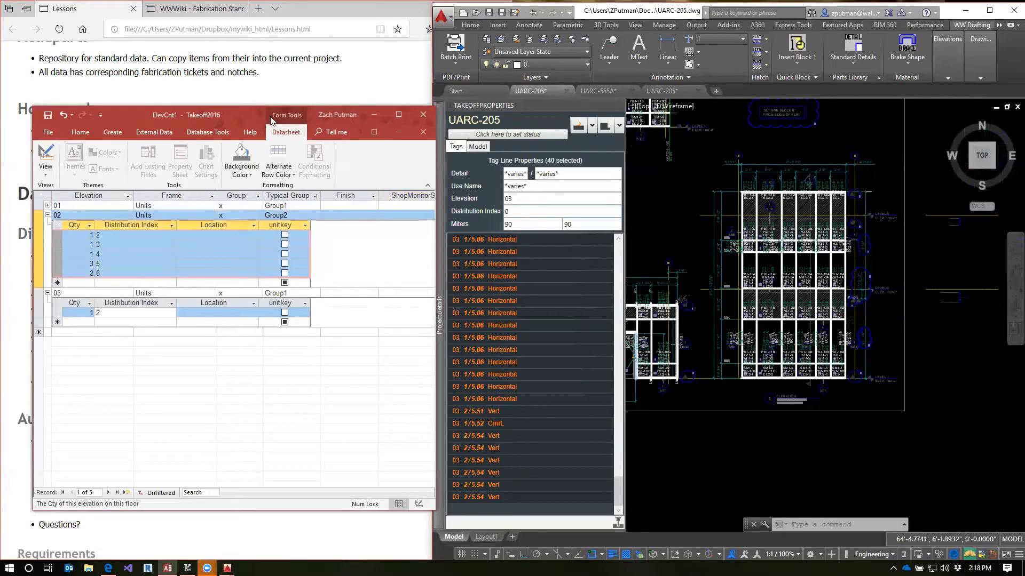
drag(252, 115, 239, 107)
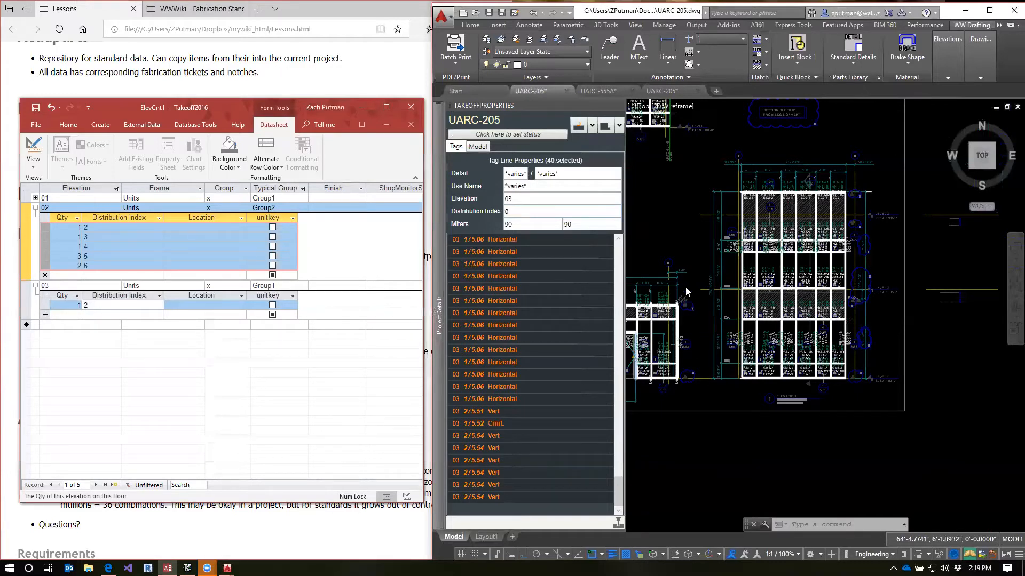
click(667, 237)
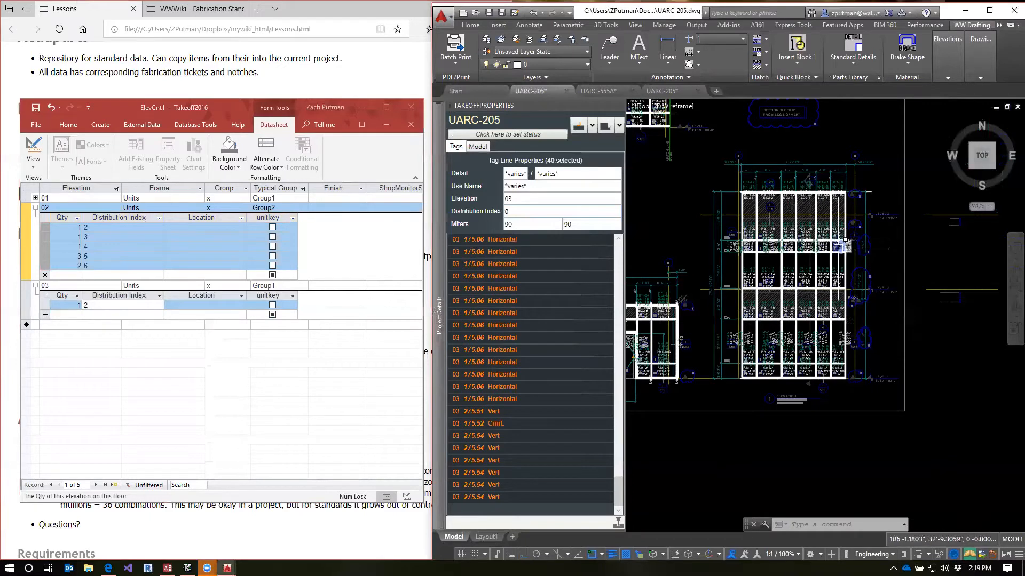
mouse_move(846, 241)
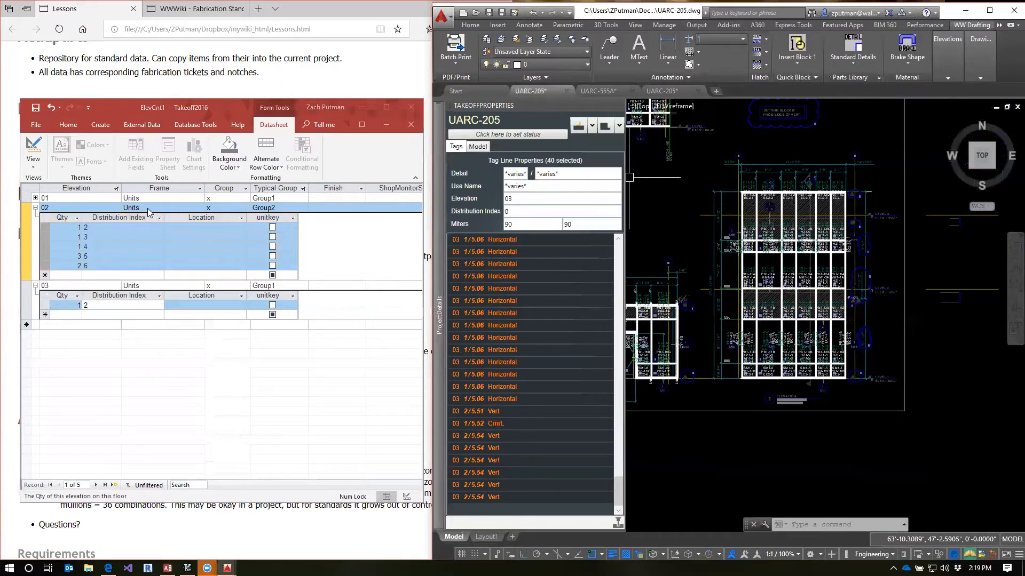
drag(49, 237, 48, 261)
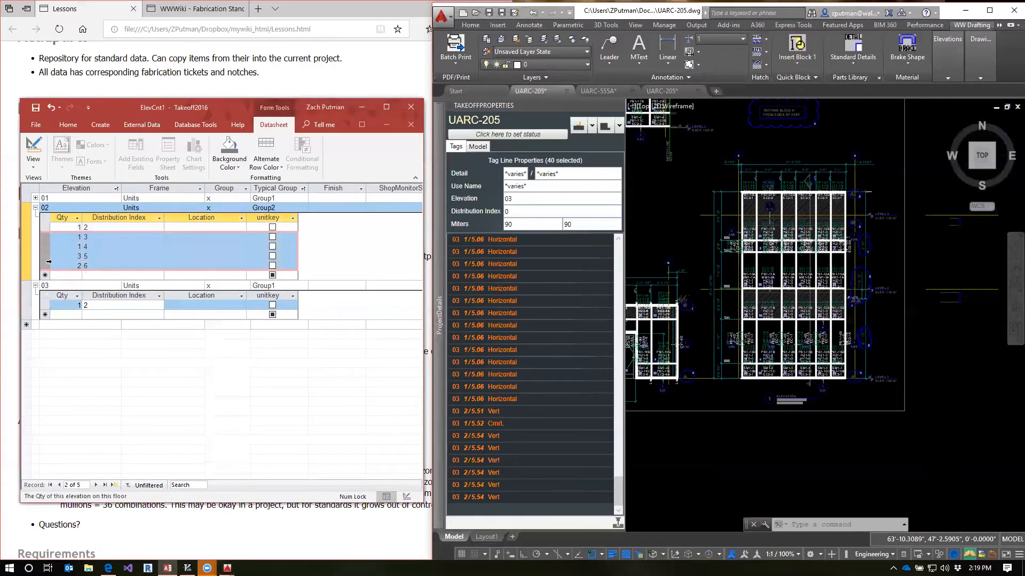
key(Delete)
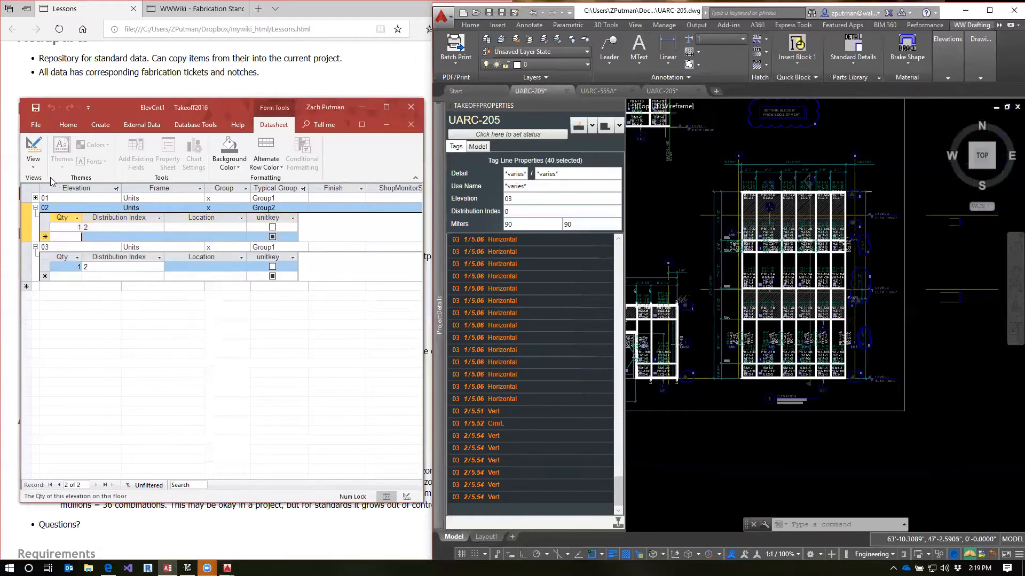
click(411, 125)
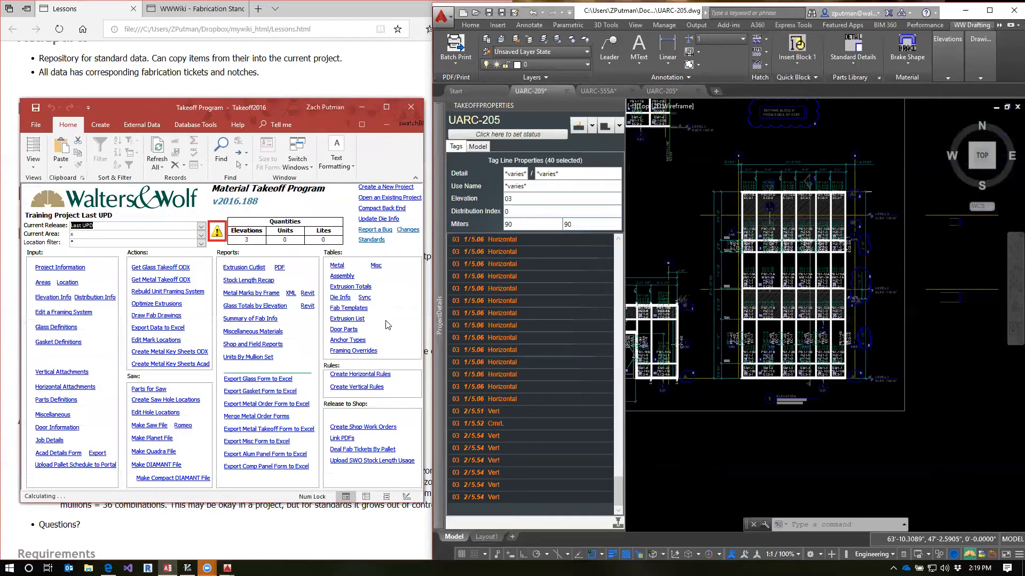
Maximize the Takeoff window, switch to AutoCAD's UARC-205 drawing and maximize it with elevations 1 and 2 in view
double_click(235, 110)
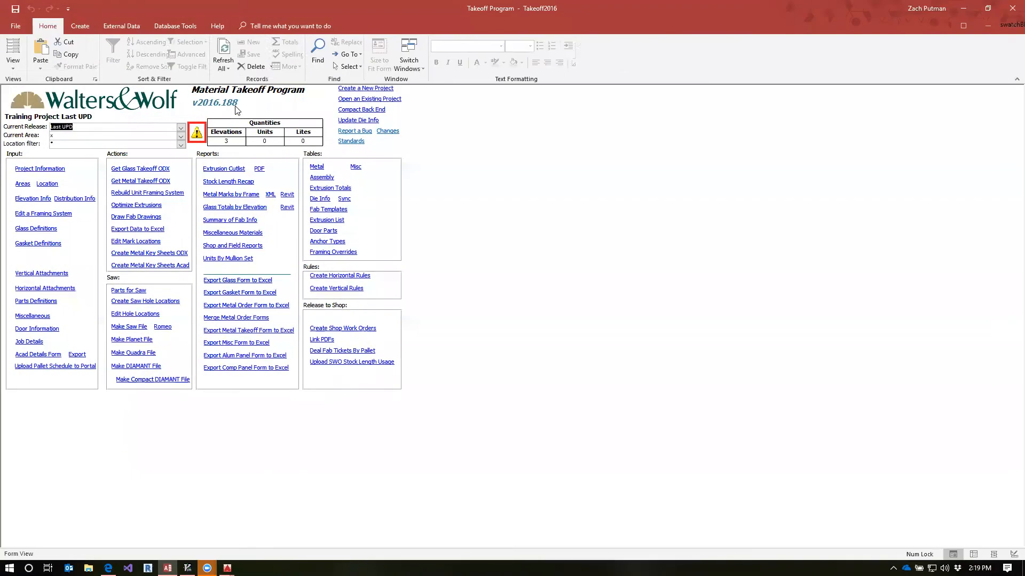
mouse_move(227, 568)
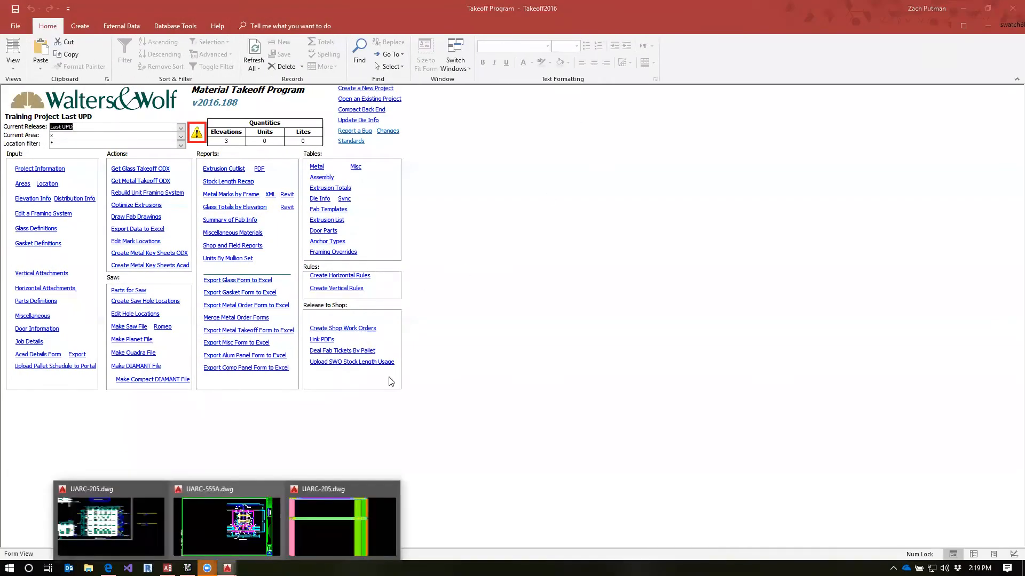
click(146, 525)
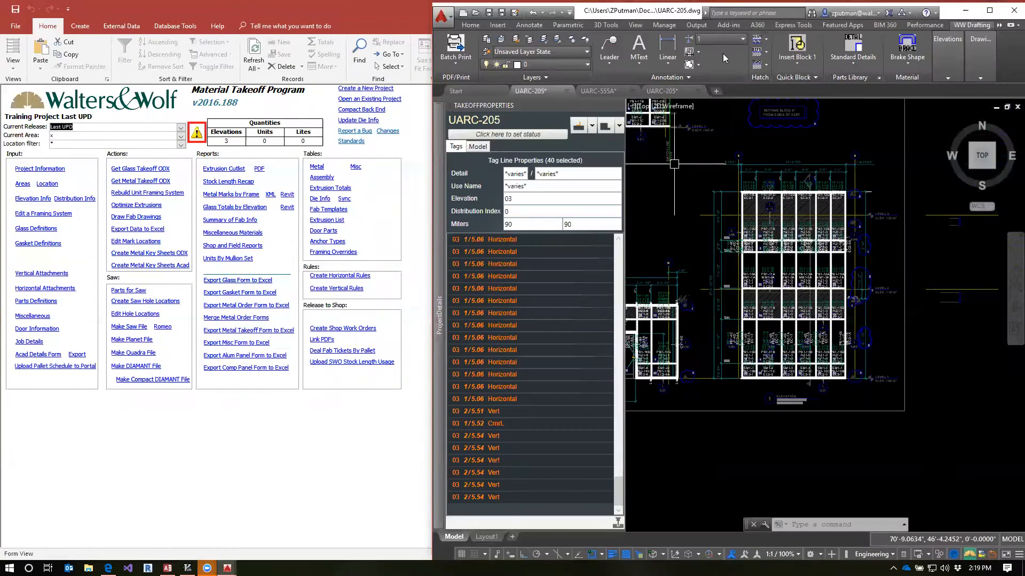
double_click(737, 14)
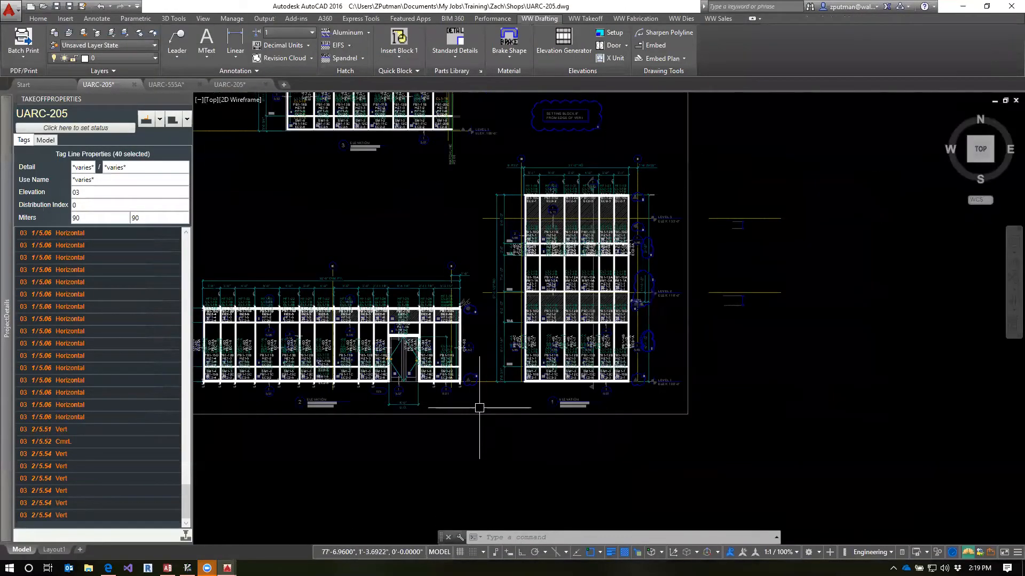
key(Escape)
key(Escape)
key(Escape)
middle_drag(521, 409, 665, 428)
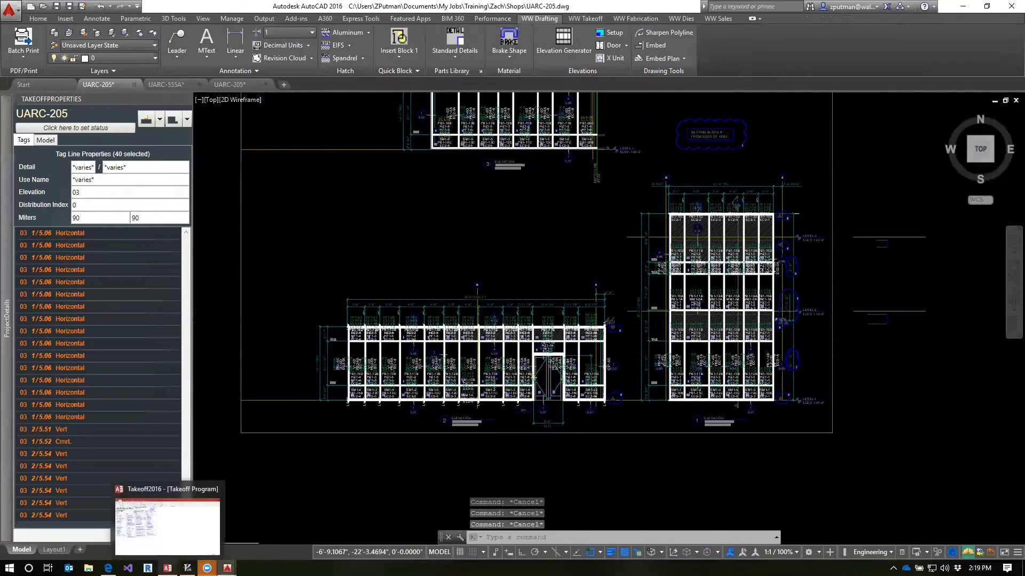
Switch to the Takeoff database and restore its main form to a floating window
click(167, 568)
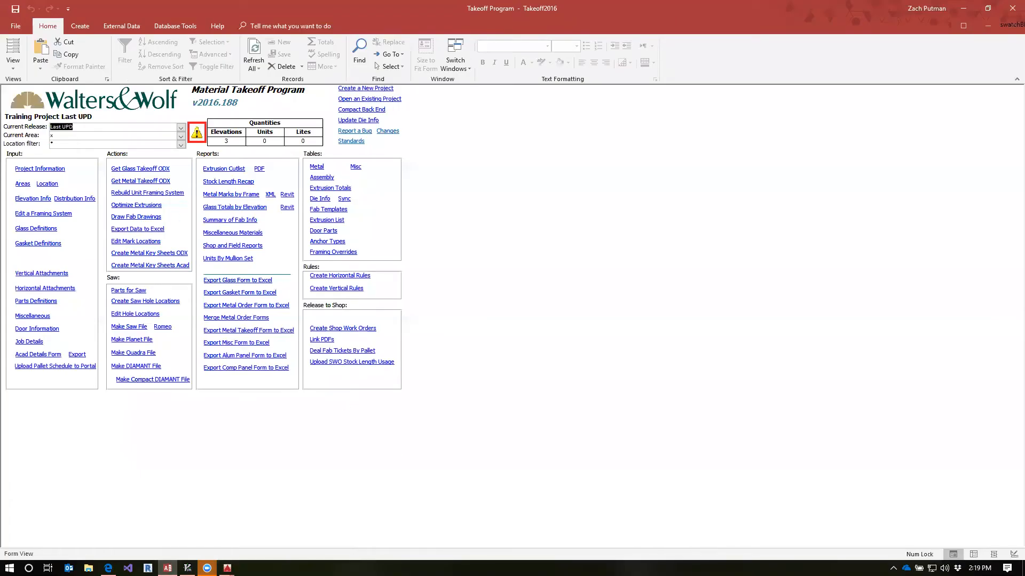
click(989, 25)
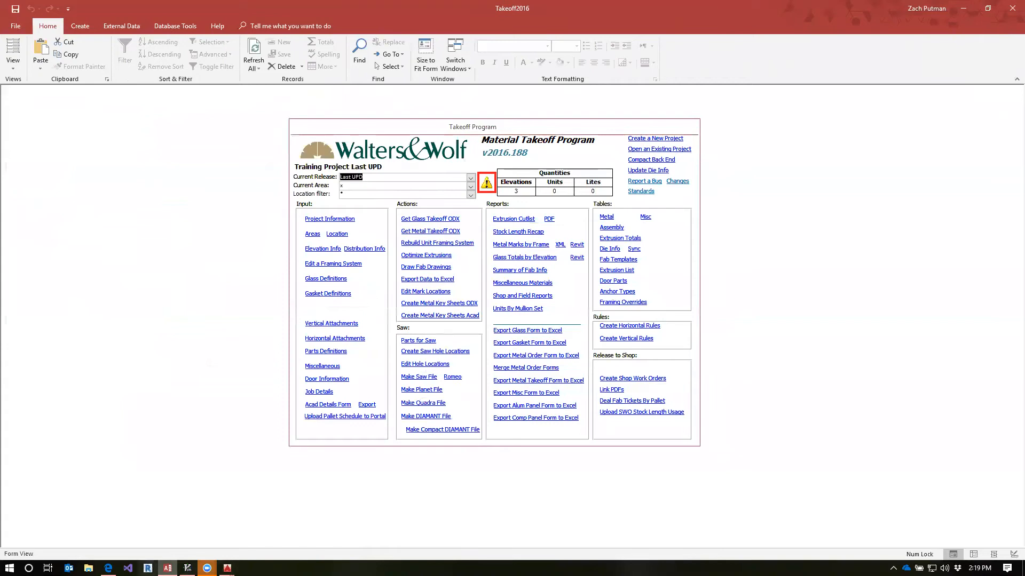
Switch to the Lessons page in the browser and read the Day 8 AutoDetails, Requirements and Results sections
click(108, 568)
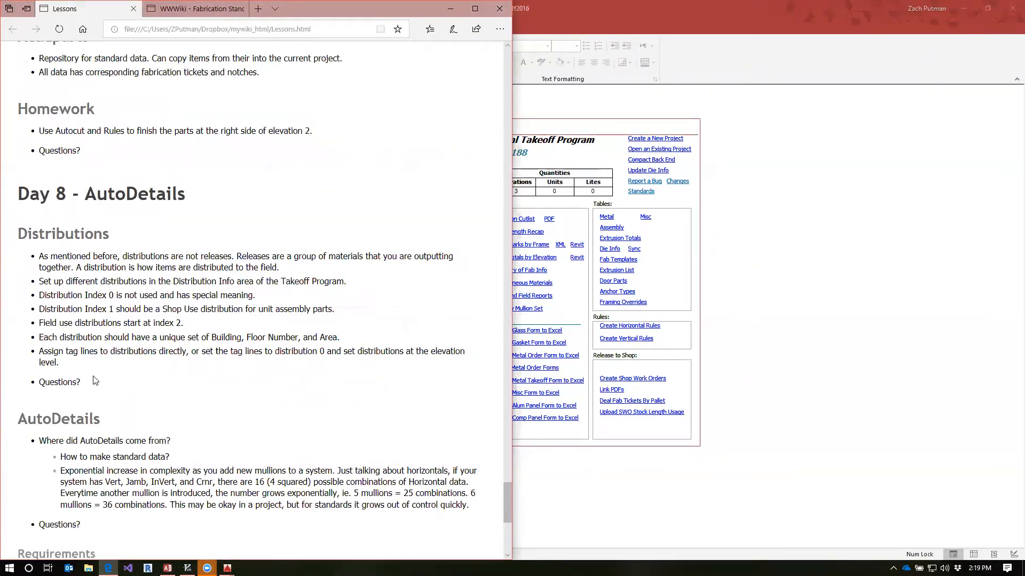
scroll(97, 370, down, 5)
scroll(108, 355, up, 4)
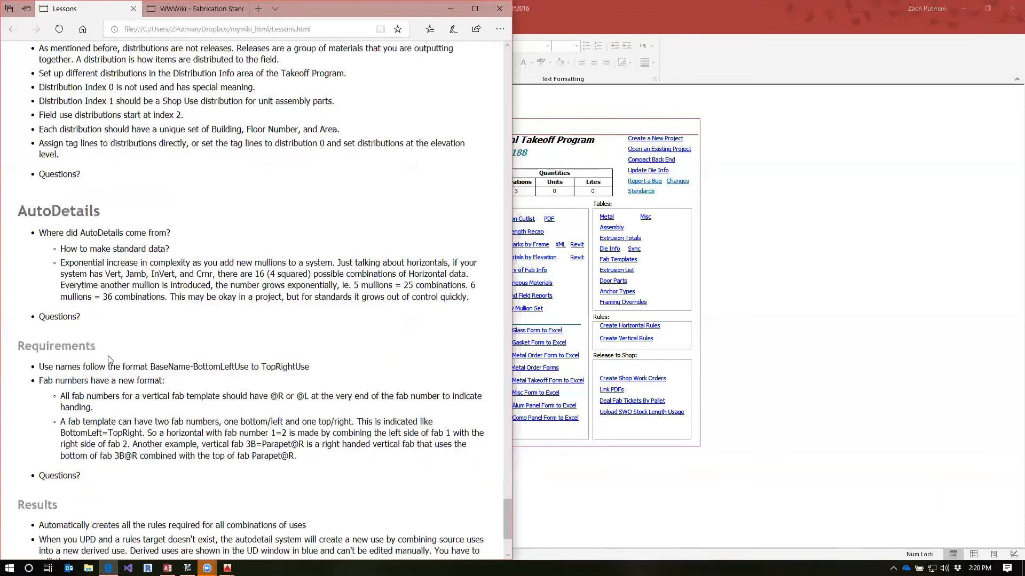
scroll(108, 356, down, 4)
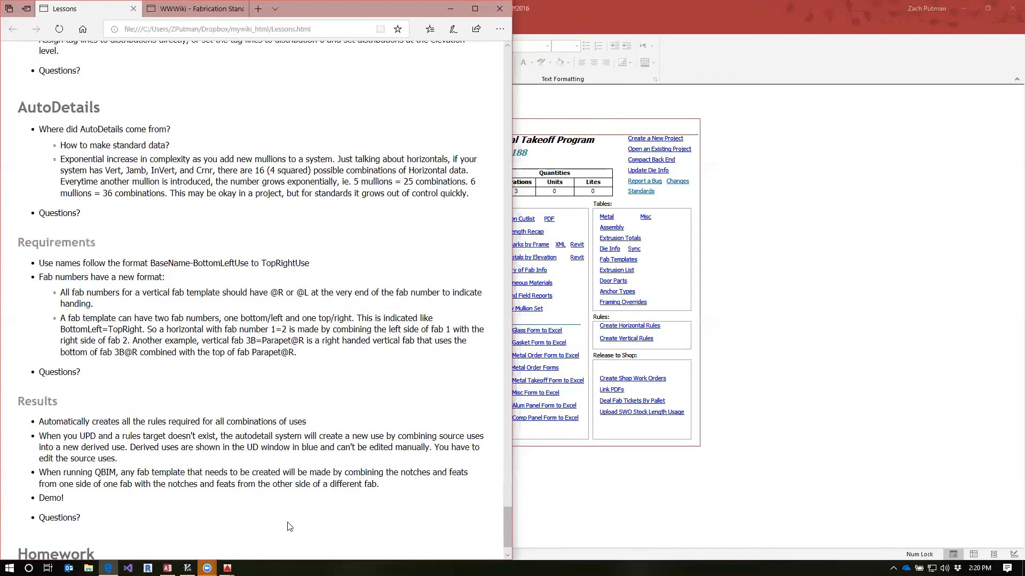
mouse_move(227, 568)
drag(105, 171, 267, 171)
click(396, 181)
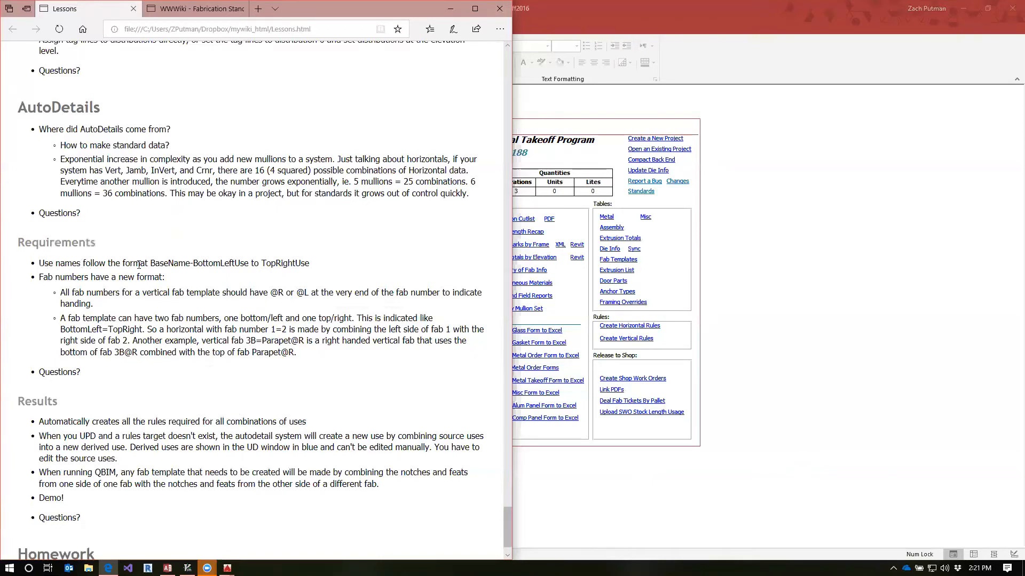
Examine the BottomLeftUse and TopRightUse parts of the use name format in the Requirements section
drag(152, 263, 190, 264)
click(193, 265)
drag(193, 265, 250, 265)
click(249, 263)
drag(249, 264, 264, 266)
click(264, 266)
double_click(266, 265)
Switch to the UARC-205 drawing in AutoCAD and open the Server Standard Details with the ACADPARTS command
click(227, 568)
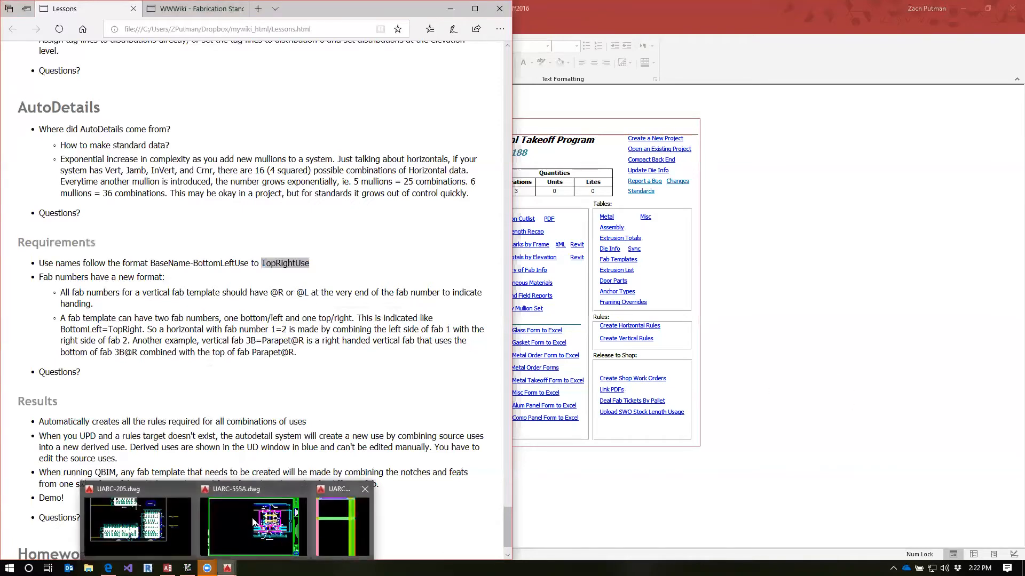
click(155, 526)
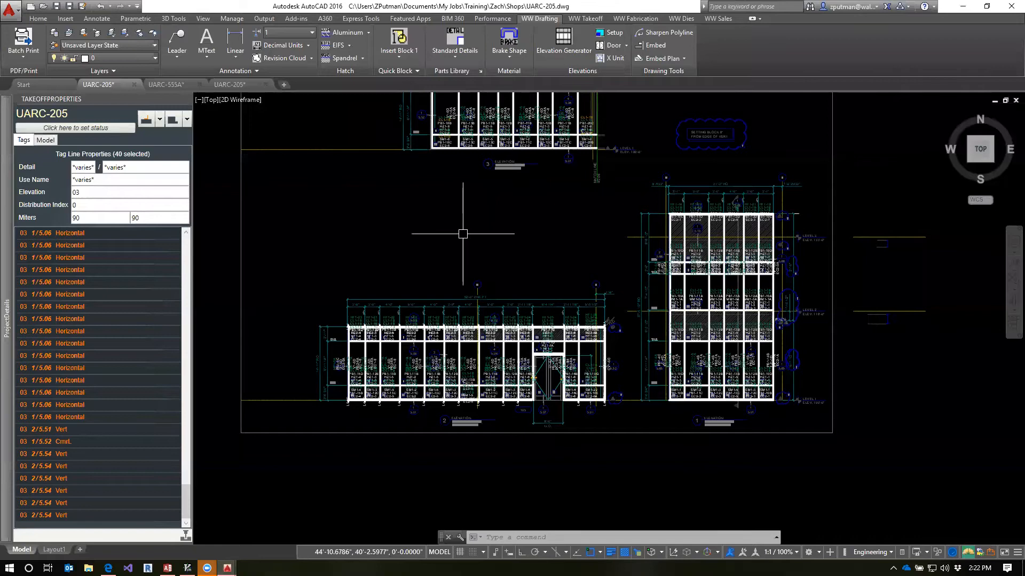
text(acadap)
key(BackSpace)
key(BackSpace)
text(props)
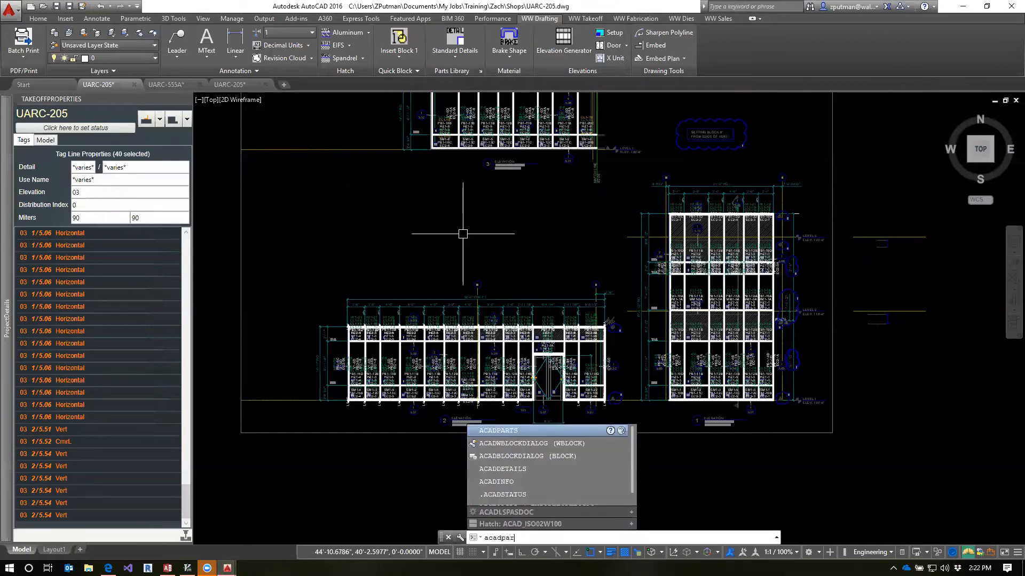
key(Return)
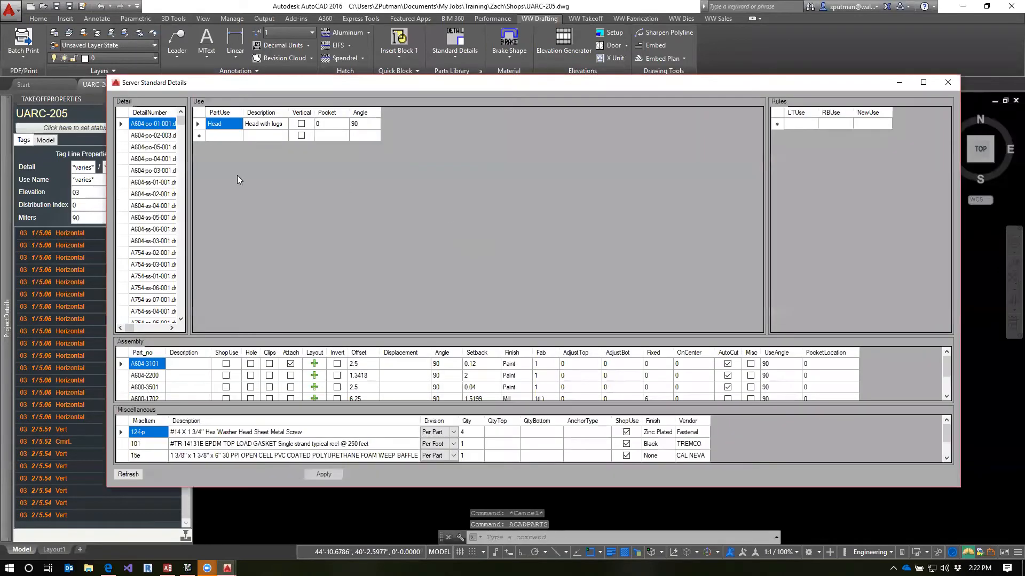
Widen the Detail list and sort it by DetailNumber to reach the S-W75 details
drag(189, 214, 454, 216)
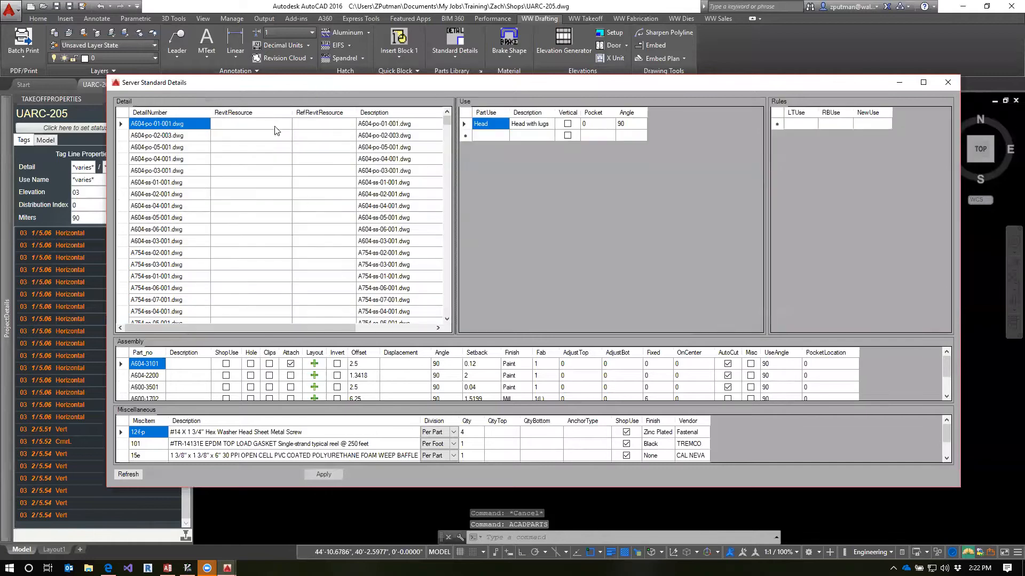
click(160, 218)
click(141, 113)
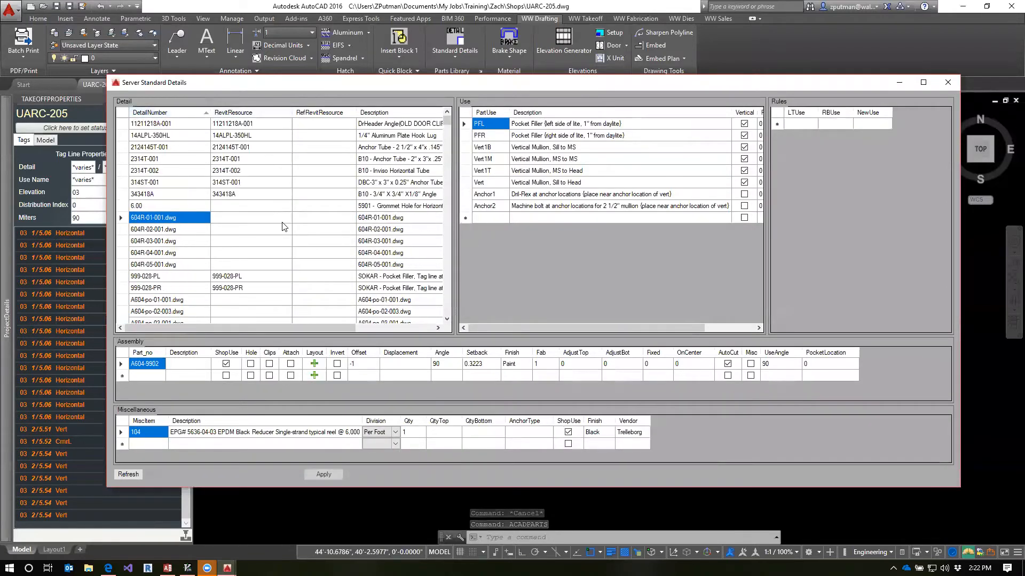
scroll(283, 223, down, 9)
drag(447, 130, 453, 148)
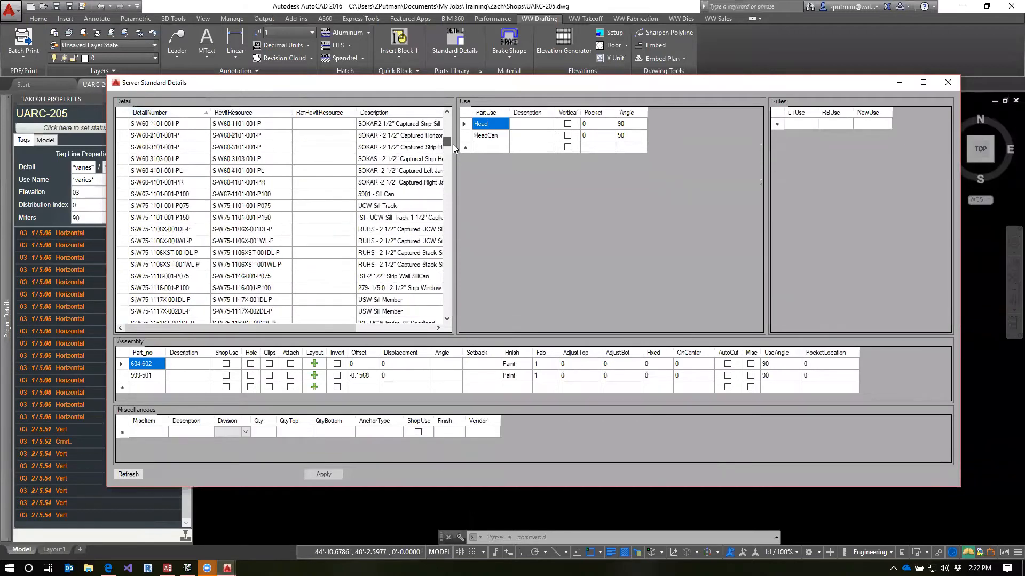
View the uses of details S-W75-1101-001-P075, S-W75-1116-001-P075 and S-W75-1153ST-001DL-P
click(154, 207)
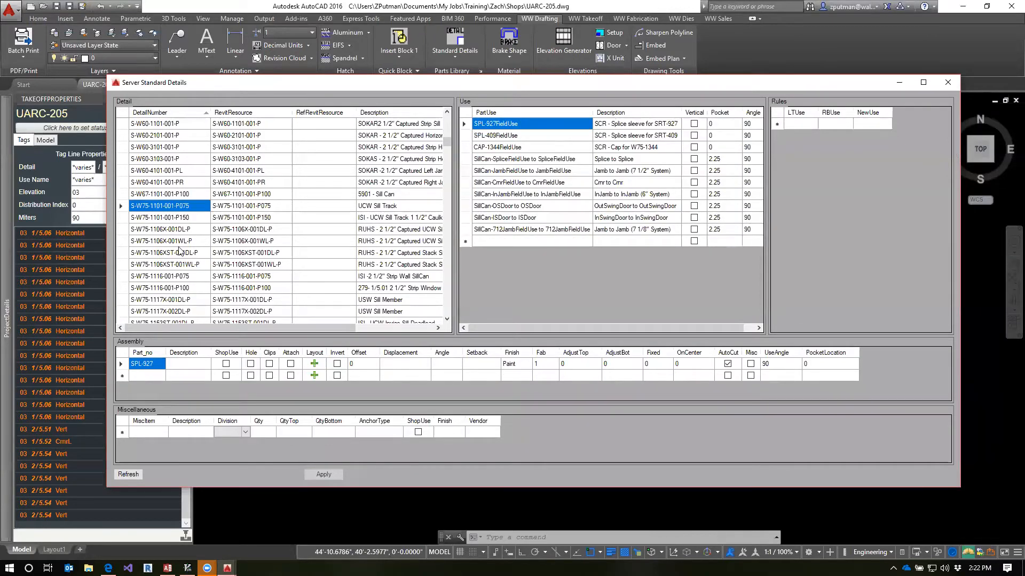
click(171, 277)
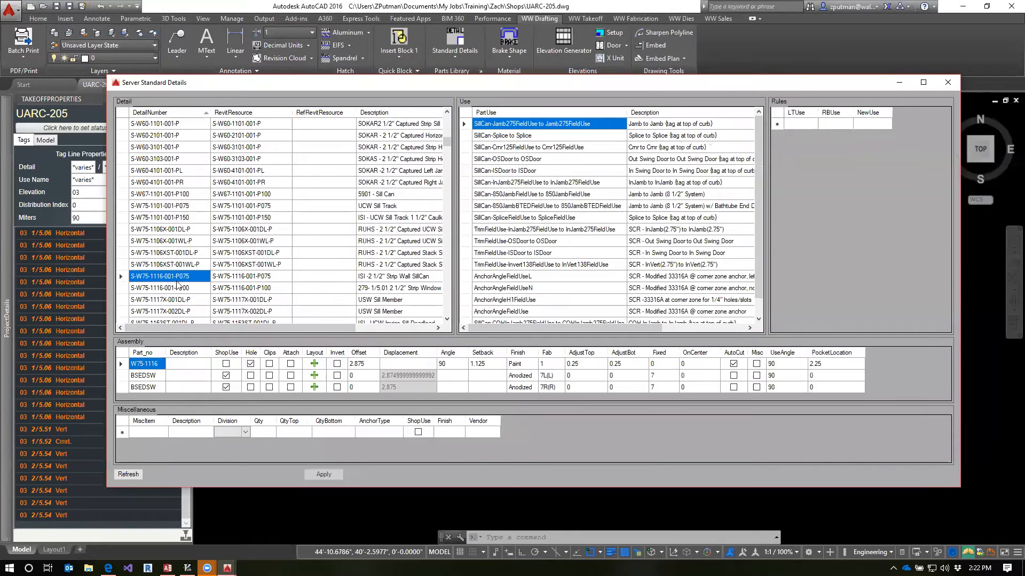
scroll(181, 272, down, 2)
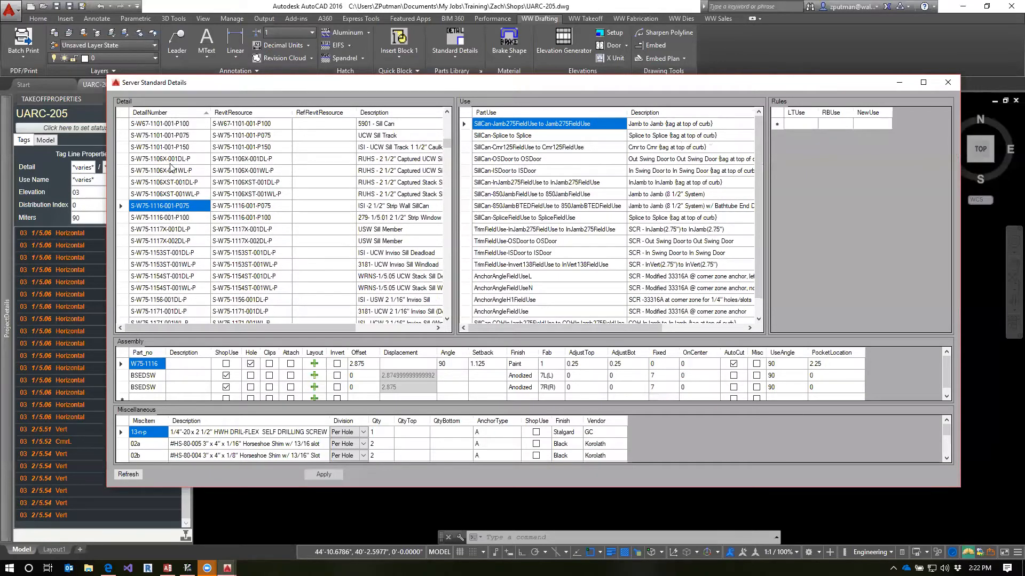
click(161, 254)
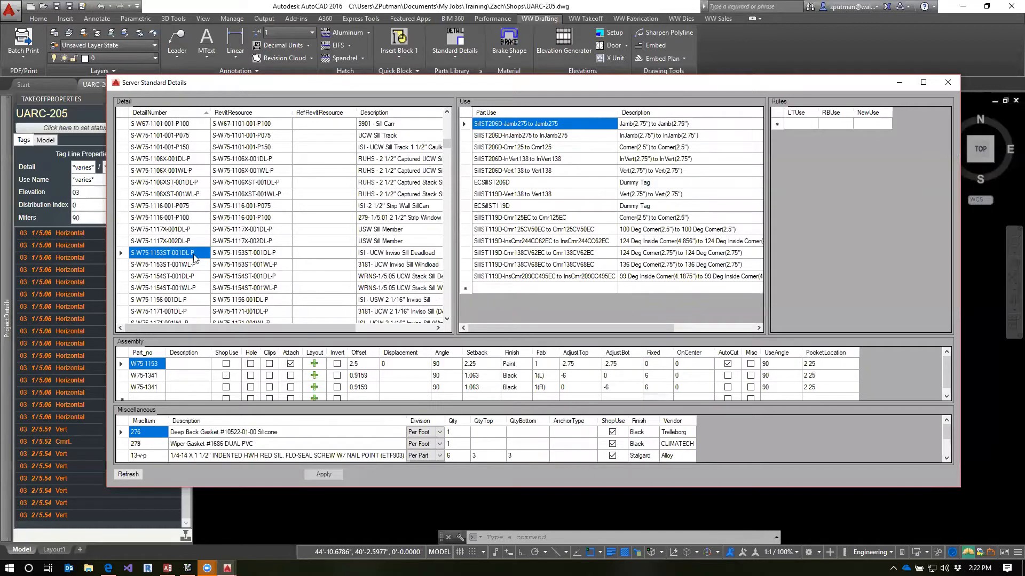
Inspect the SillST206D-Jamb275 to Jamb275 use name and enlarge the Assembly section to show all its parts
click(501, 124)
mouse_move(503, 124)
mouse_down()
mouse_move(471, 124)
mouse_move(506, 124)
mouse_up()
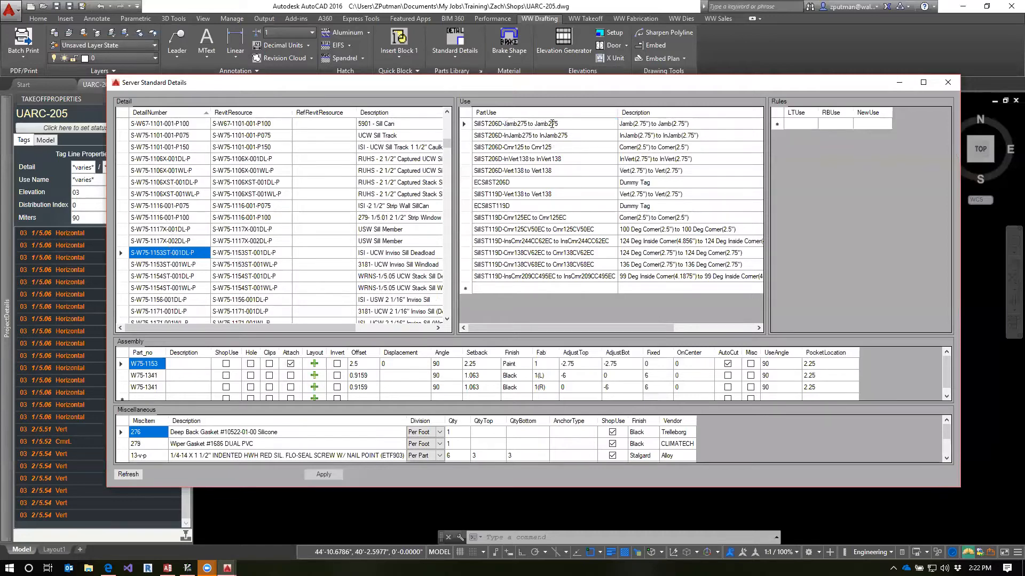
key(Tab)
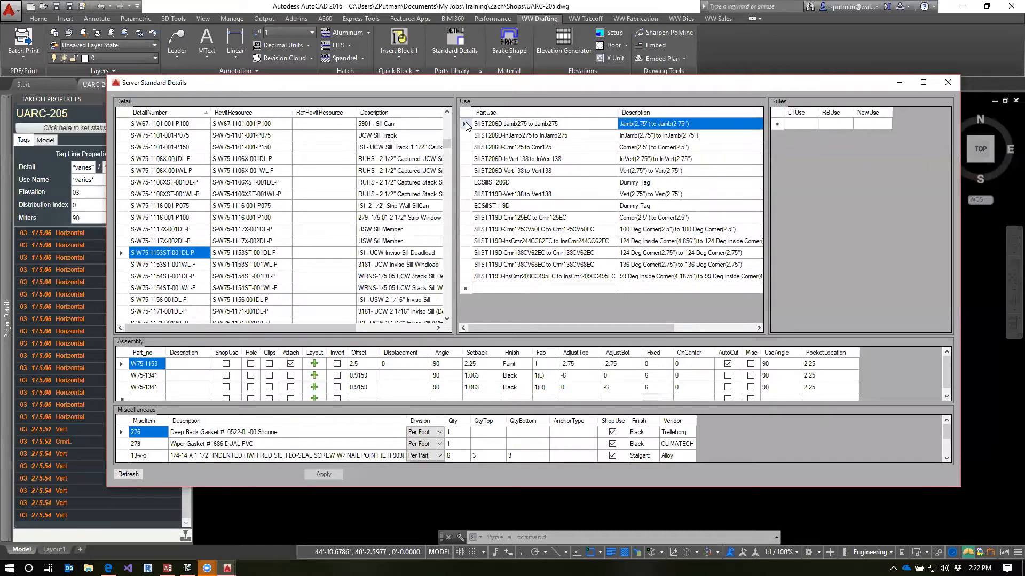
click(506, 135)
click(507, 123)
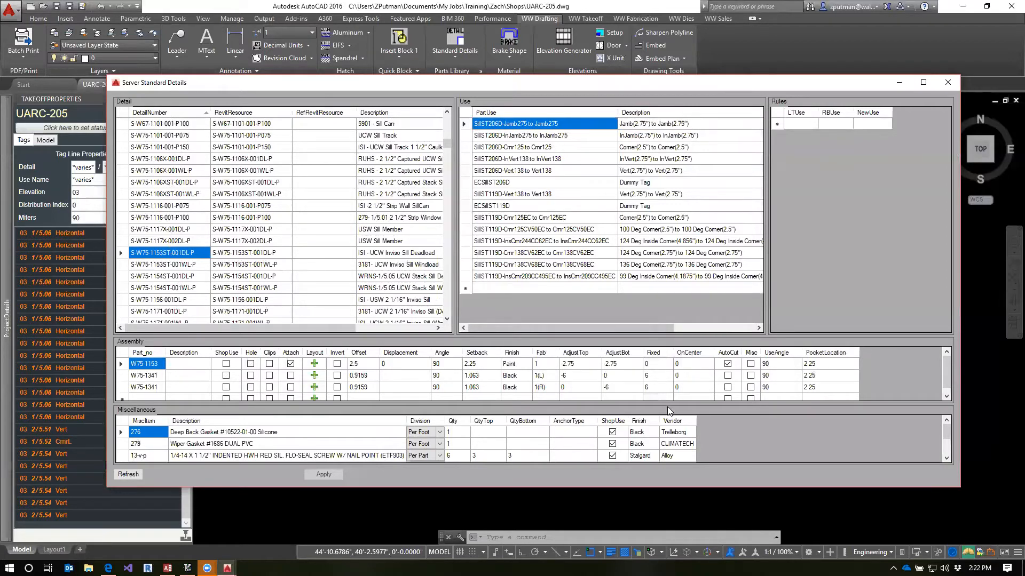
drag(671, 406, 671, 425)
drag(665, 337, 662, 309)
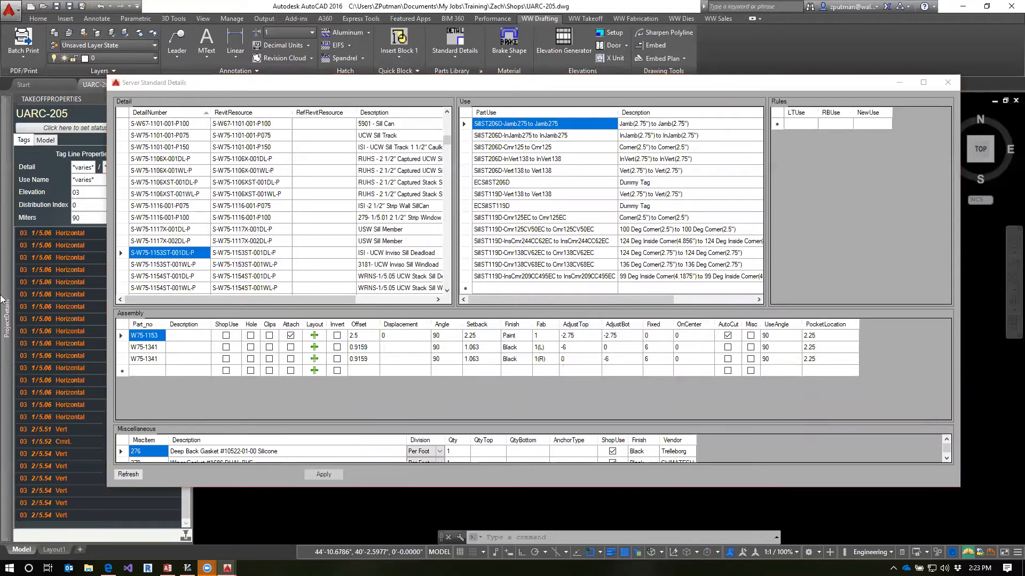
Compare the assemblies of the Horizontal and HorizontalR uses of detail 1\5.06 in the project details
mouse_move(3, 296)
click(430, 152)
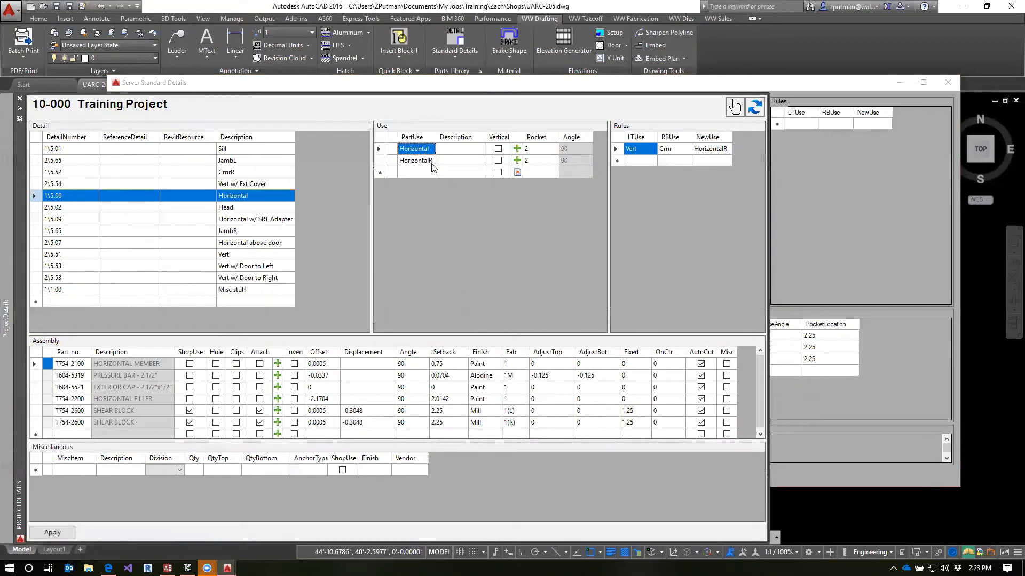
click(427, 160)
click(426, 149)
click(423, 161)
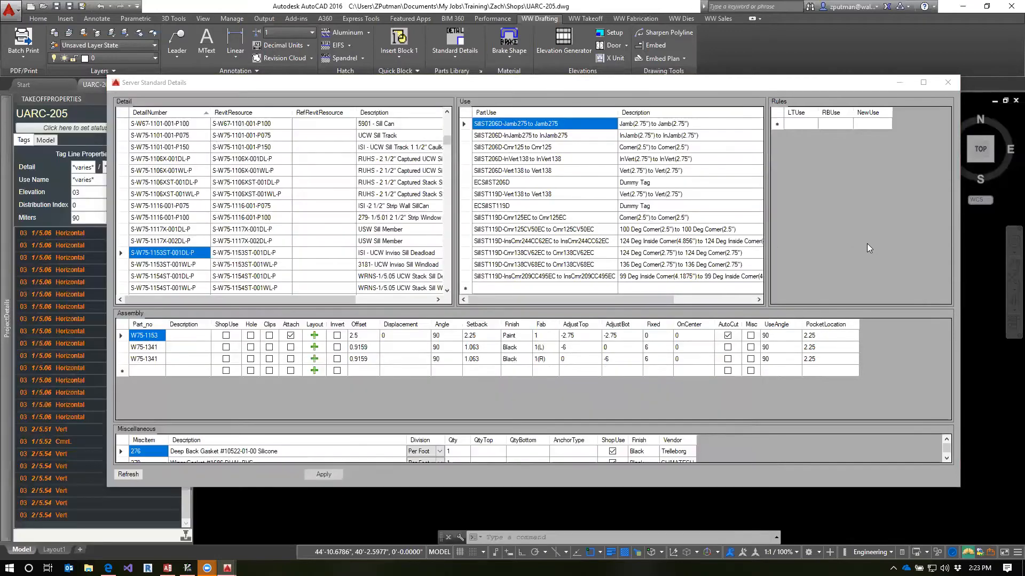
Review the five SillST206D uses of the standard detail, from Jamb275 to Vert138, and the ECSillST206D dummy tag
click(502, 128)
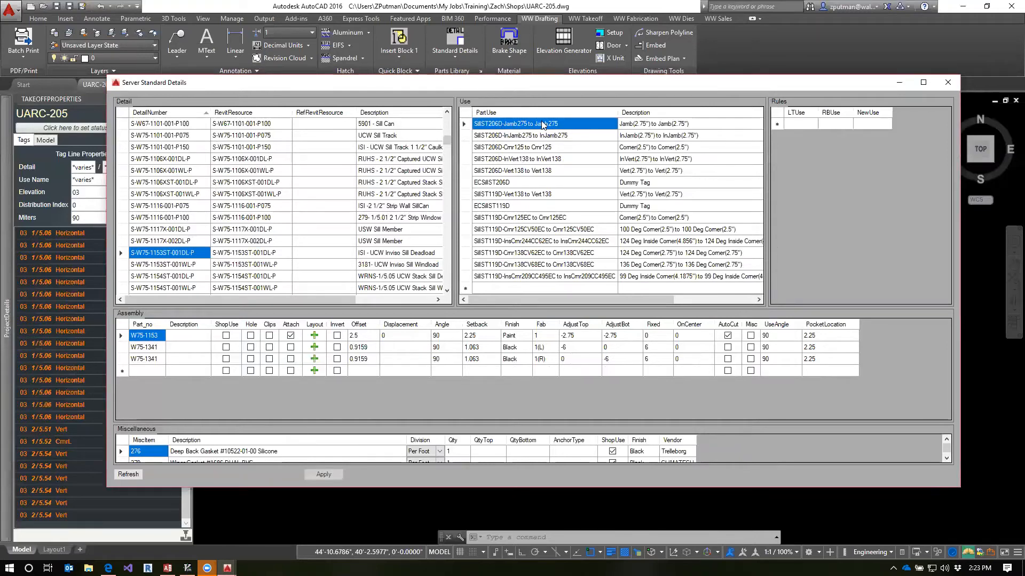
click(500, 136)
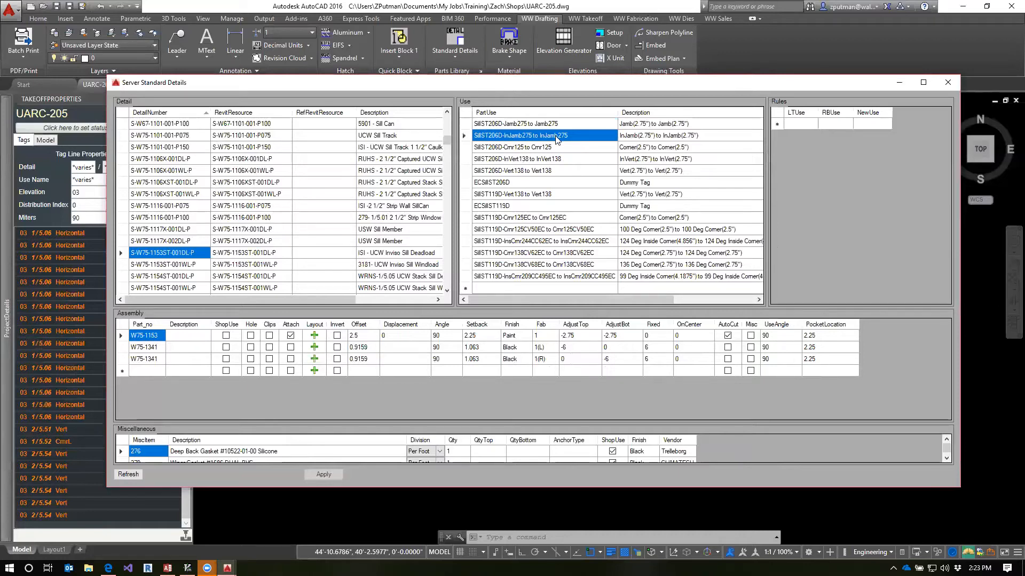
click(519, 149)
click(515, 160)
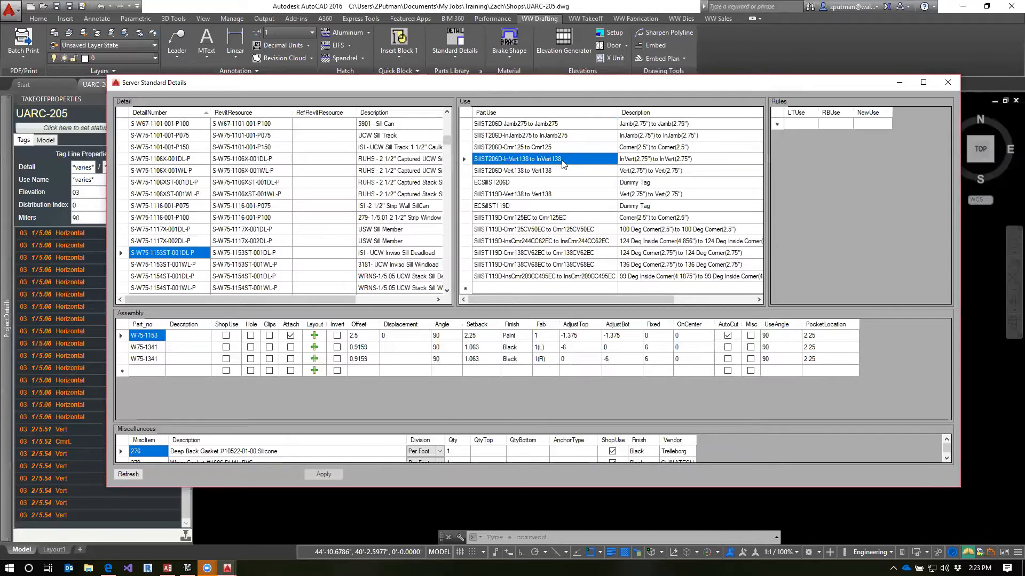
click(513, 173)
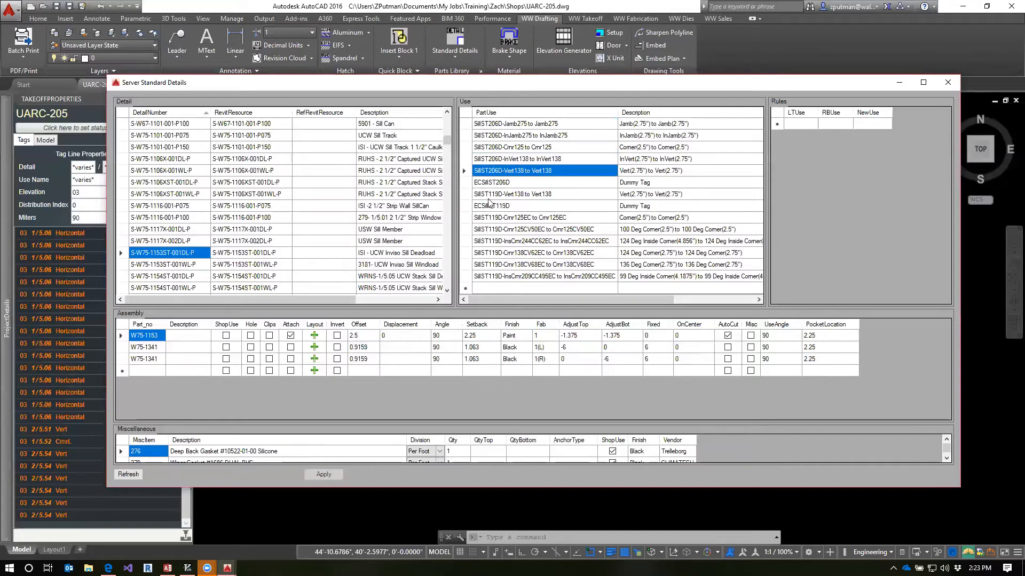
click(517, 123)
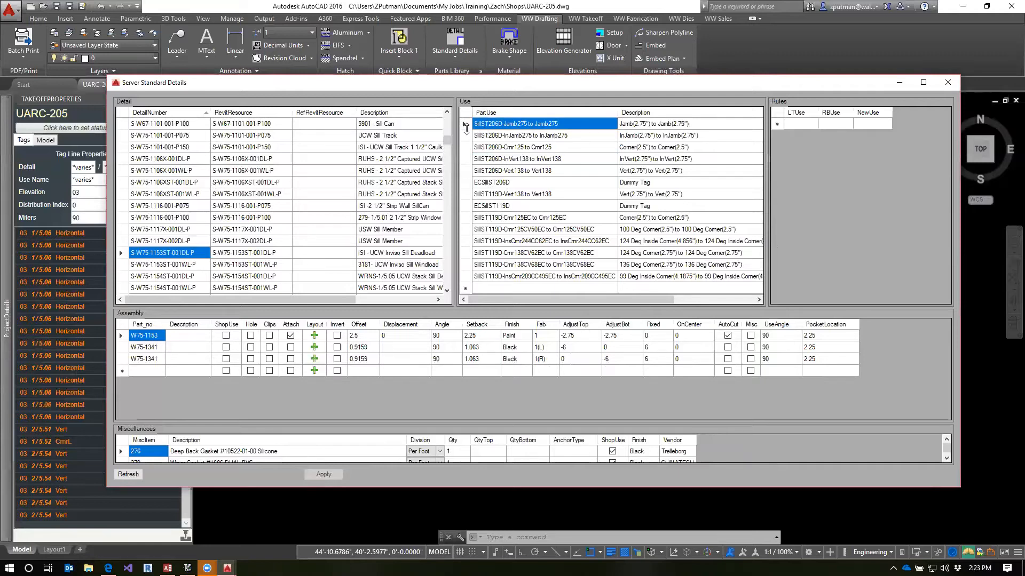
click(464, 124)
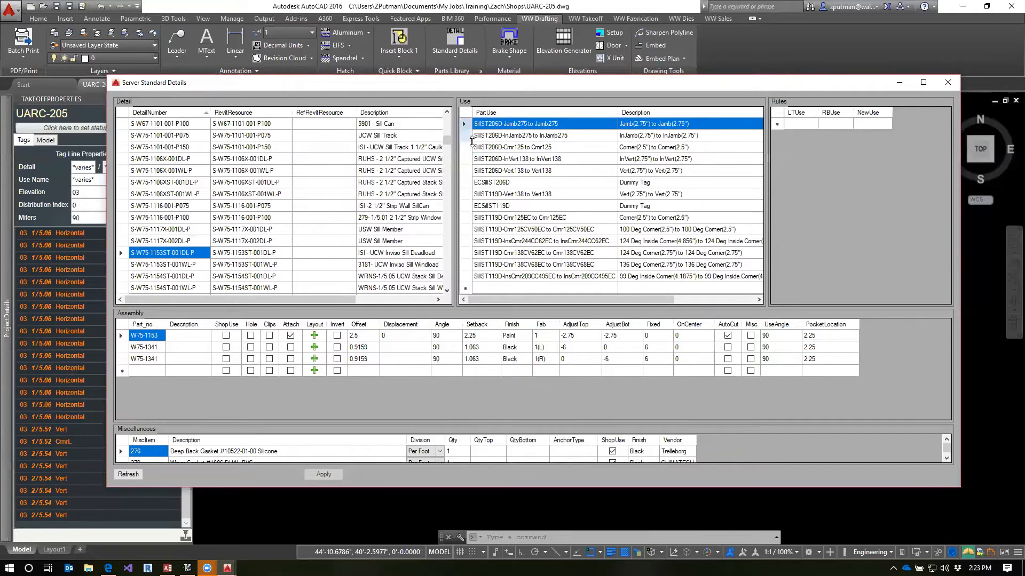
shift+click(468, 170)
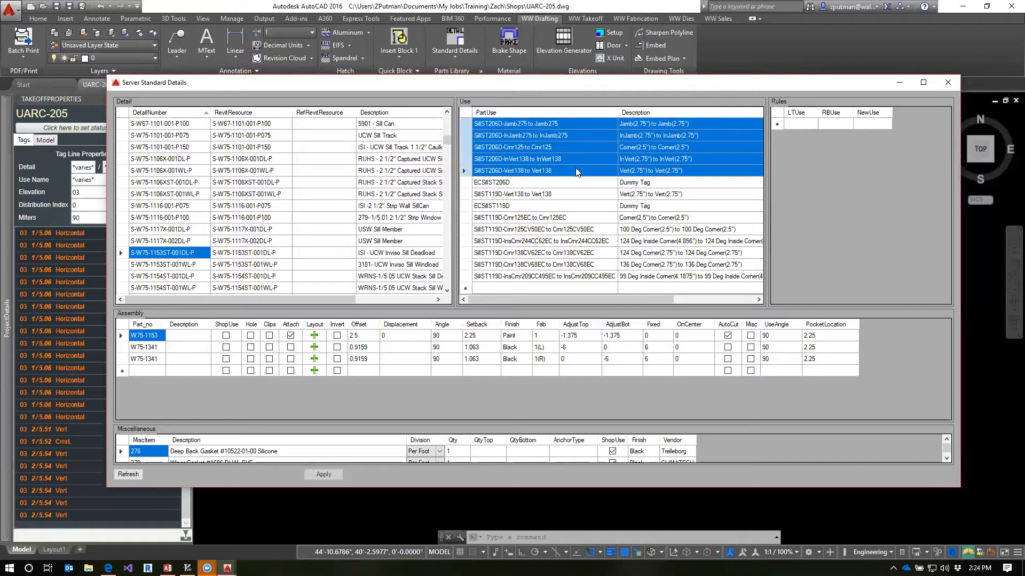
click(556, 183)
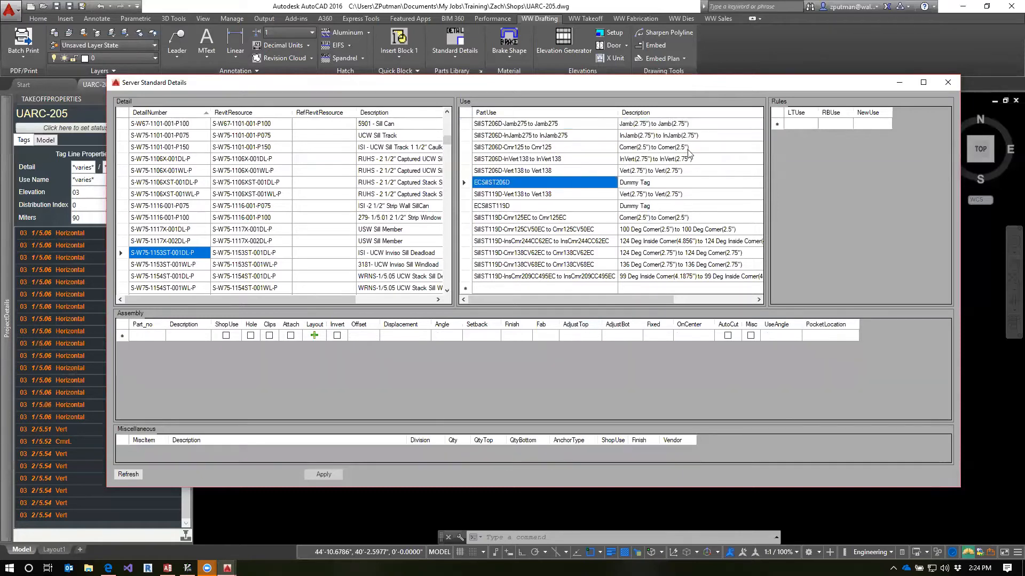
Close the Server Standard Details and inspect the corner mullion beside elevation 2's door
click(948, 82)
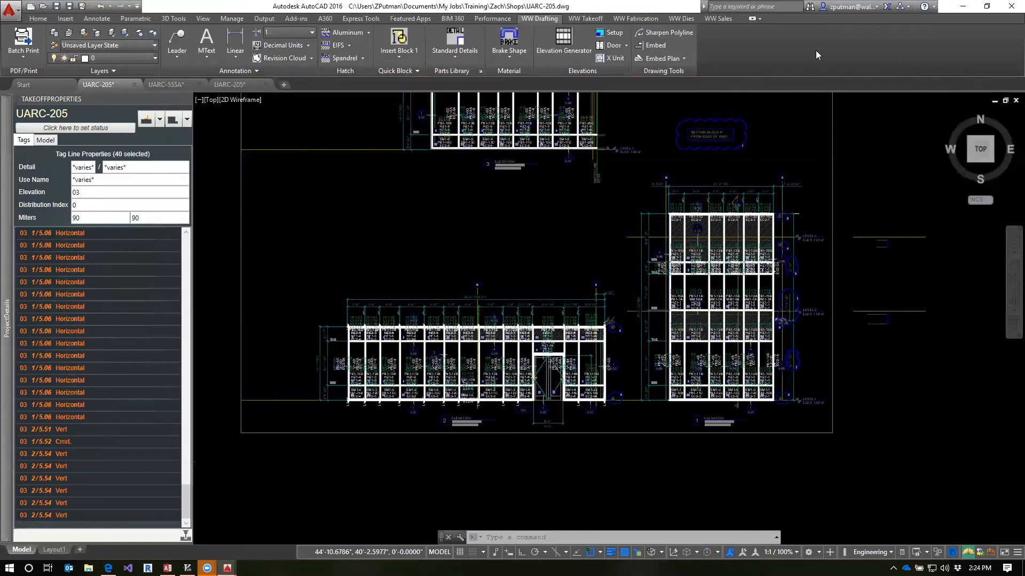
scroll(638, 357, up, 5)
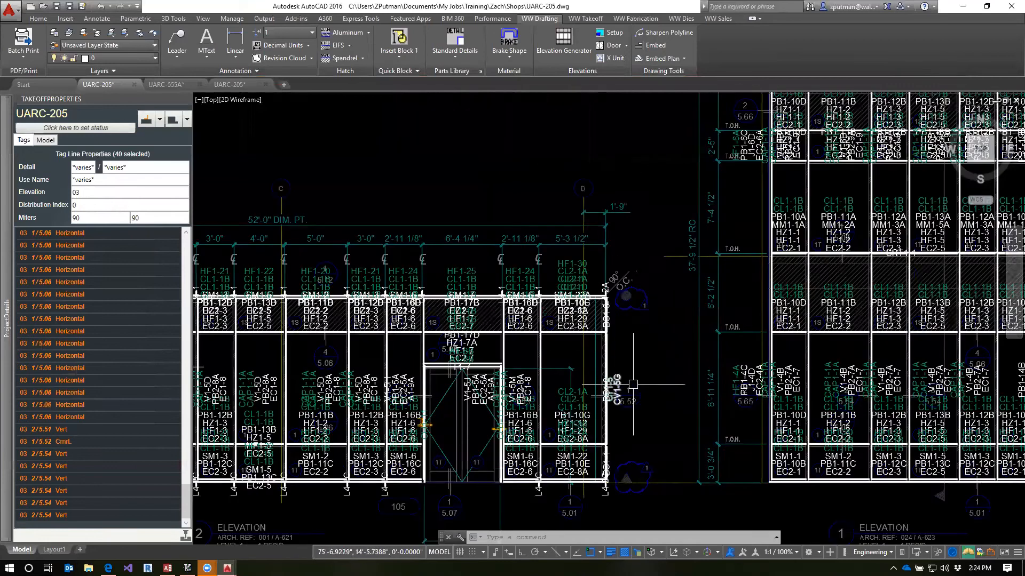
middle_drag(637, 357, 641, 278)
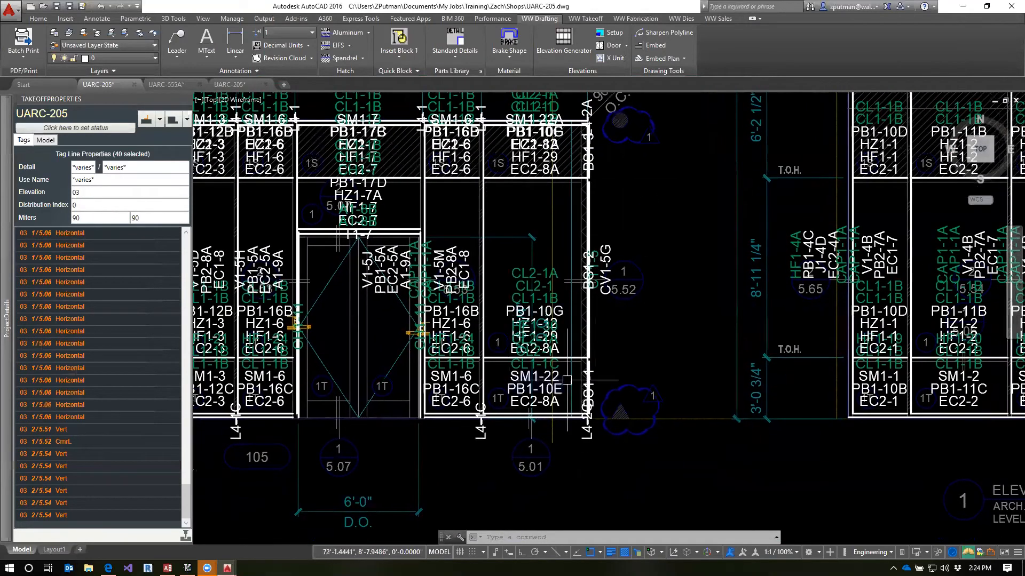
Delete the Vert/Crnr rule from detail 1\5.06's Horizontal use, and select the HorizontalR use
mouse_move(7, 309)
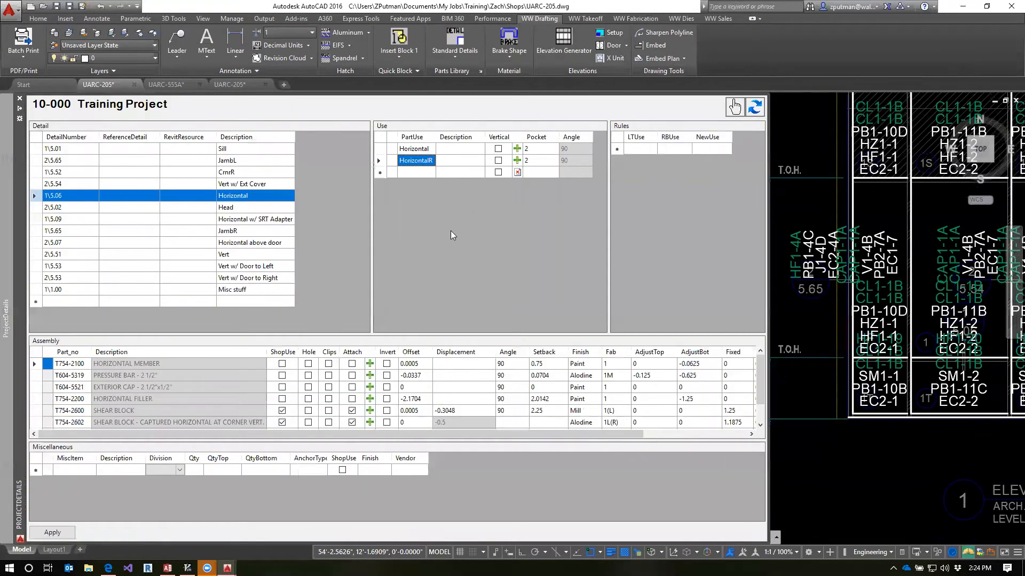
click(424, 149)
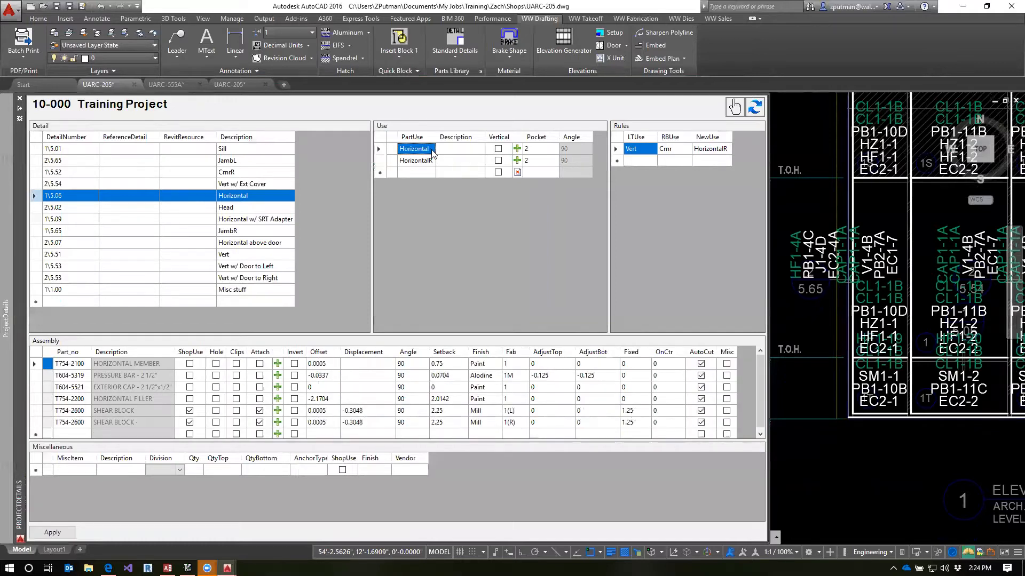
click(619, 151)
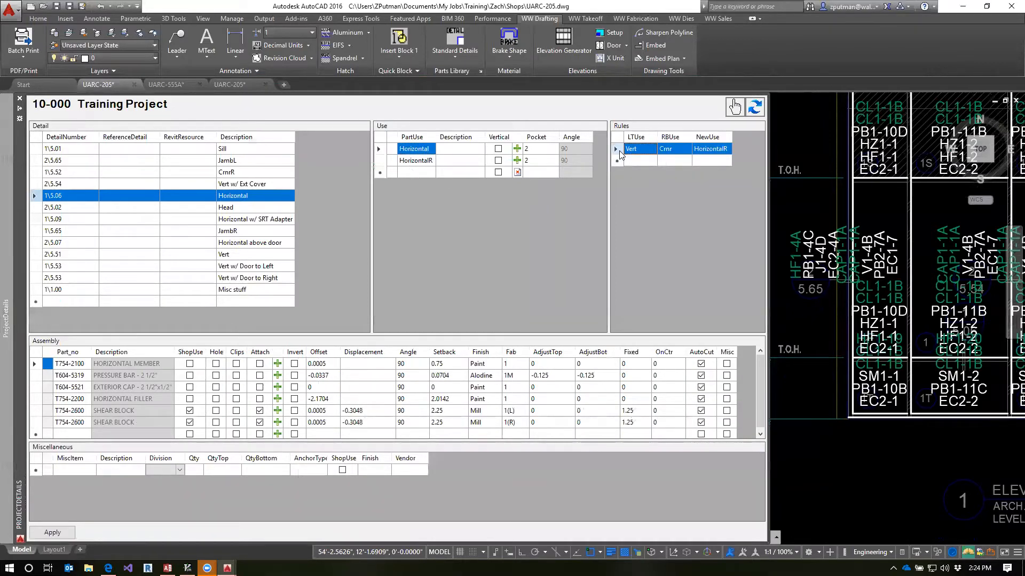
key(Delete)
click(429, 162)
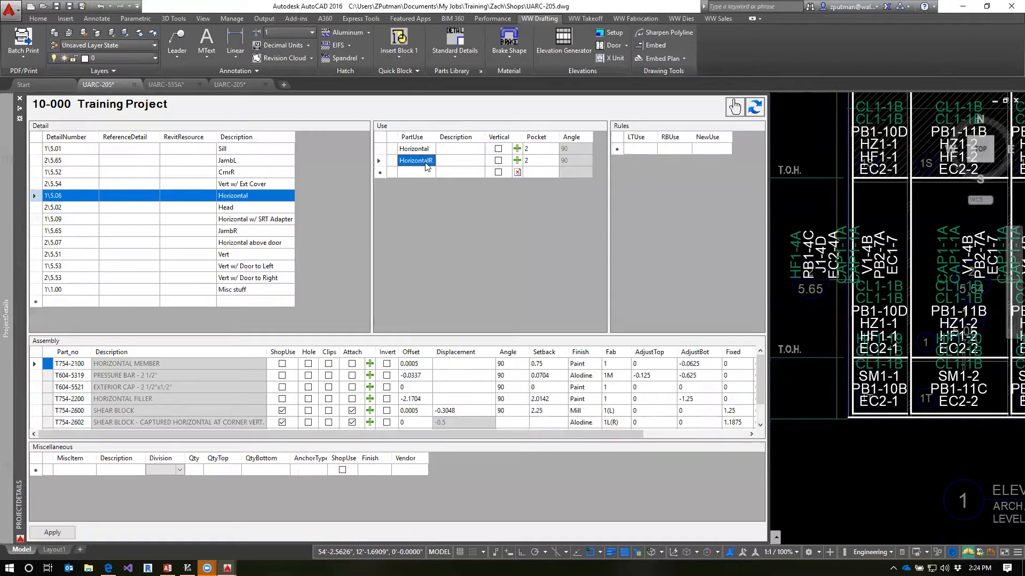
Rename detail 1\5.06's Horizontal use as Horizontal-Vert to Vert
click(431, 152)
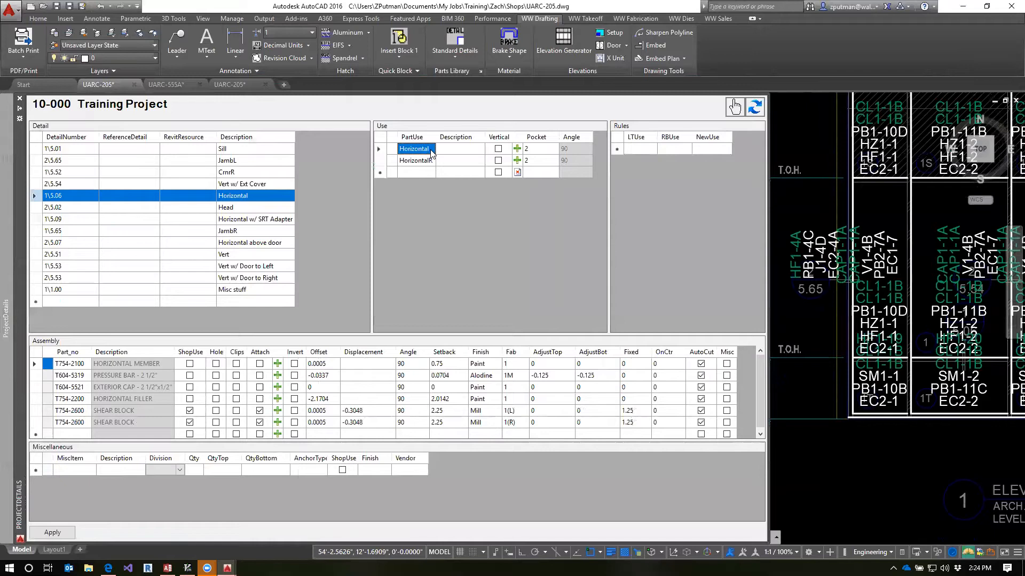
click(431, 150)
click(432, 150)
text(-Vert)
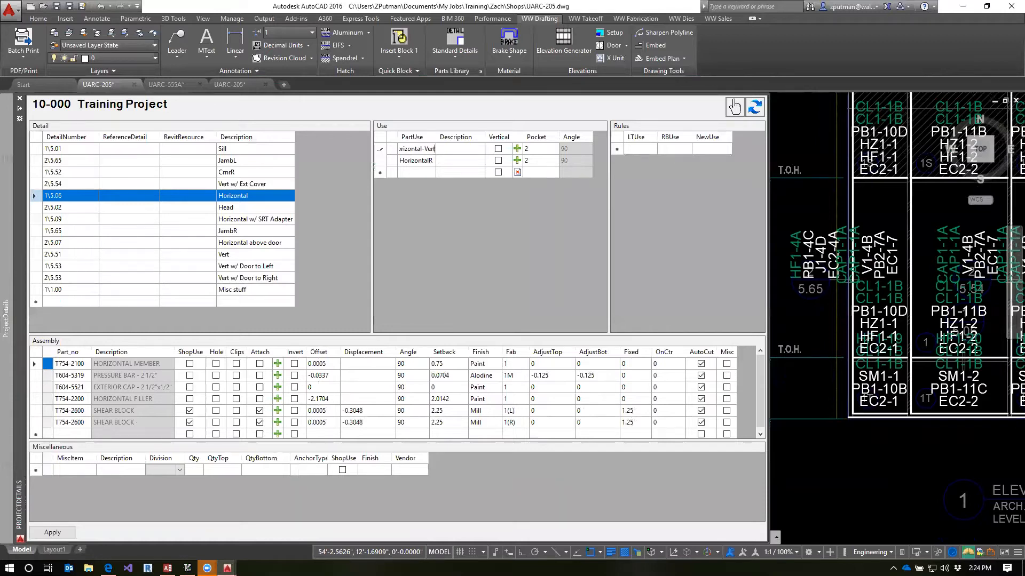
text( to Vert)
key(Return)
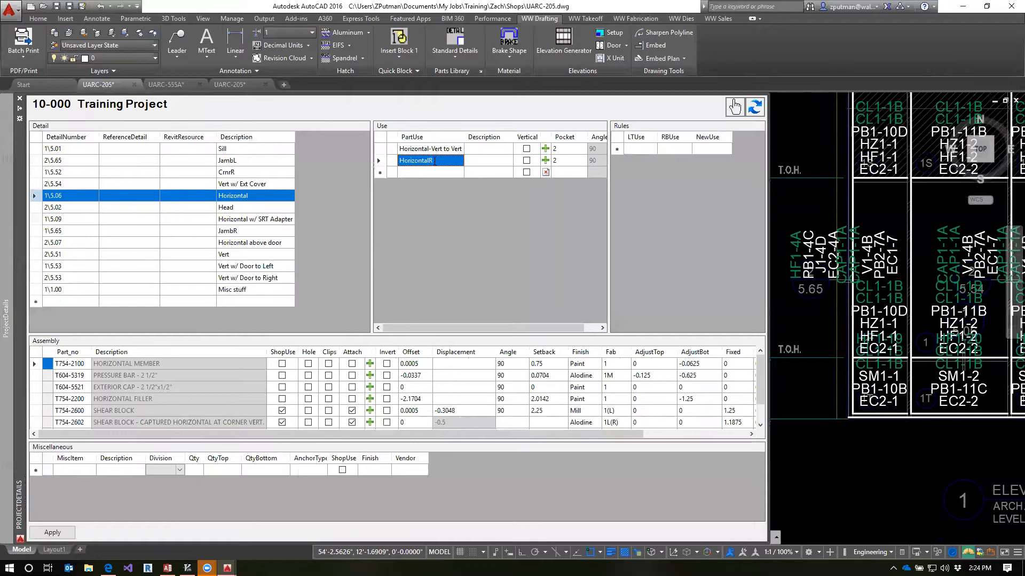
Rename detail 1\5.06's HorizontalR use as Horizontal-CrnrL to CrnrR
click(437, 162)
click(438, 161)
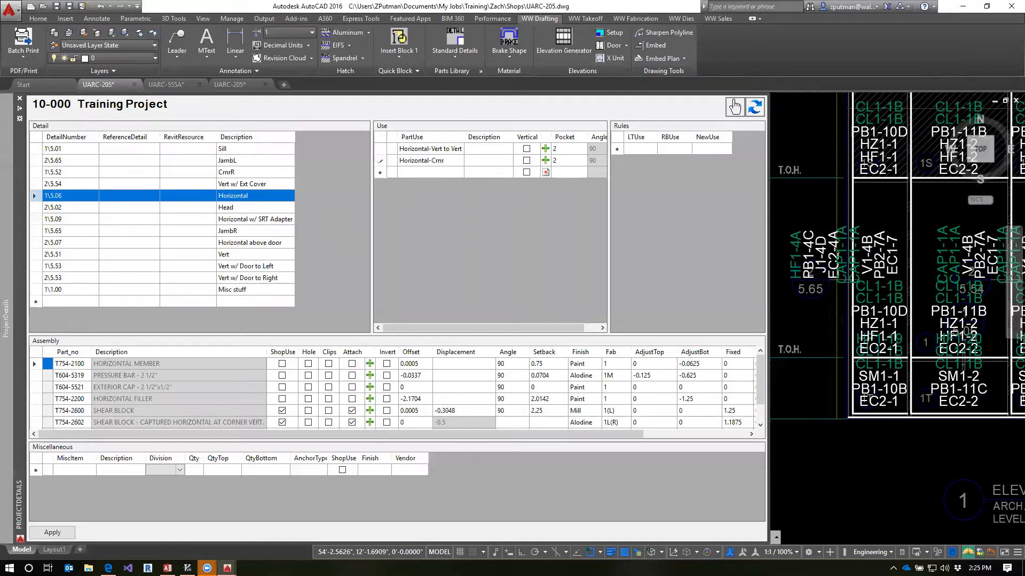
text(-Crnr to Crnr)
click(426, 150)
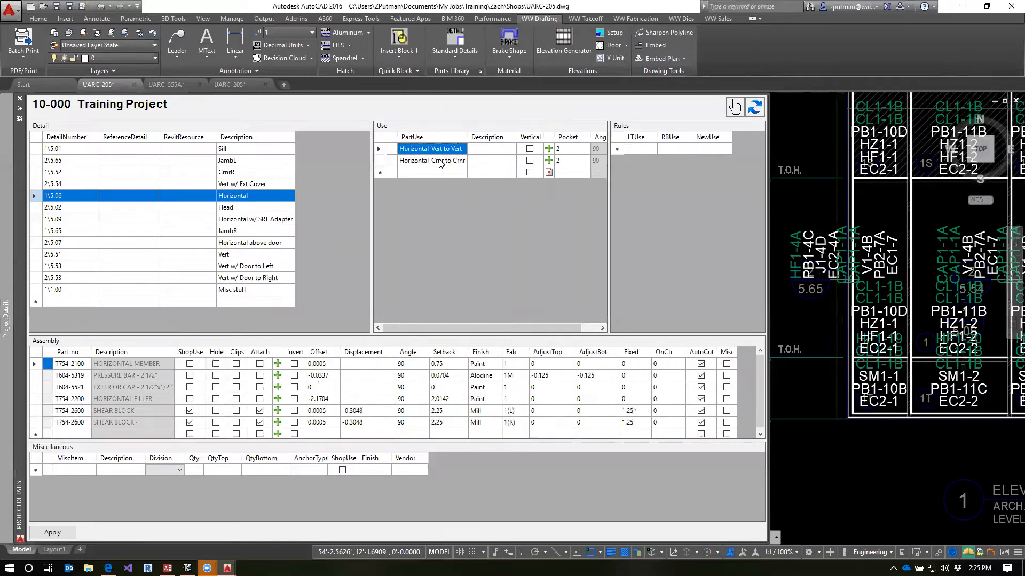
click(445, 161)
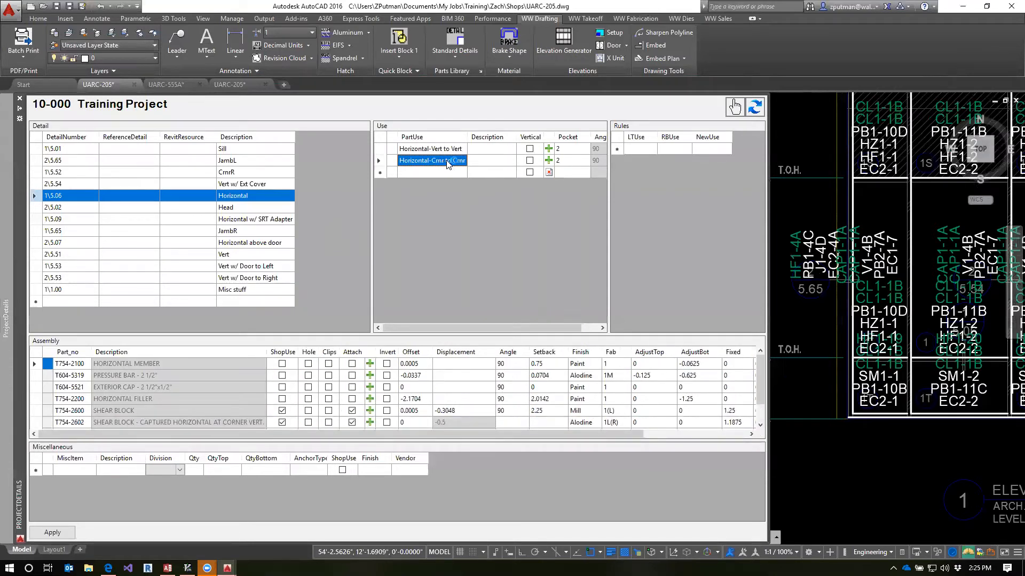
click(451, 163)
text(L)
text(R)
click(452, 149)
click(452, 161)
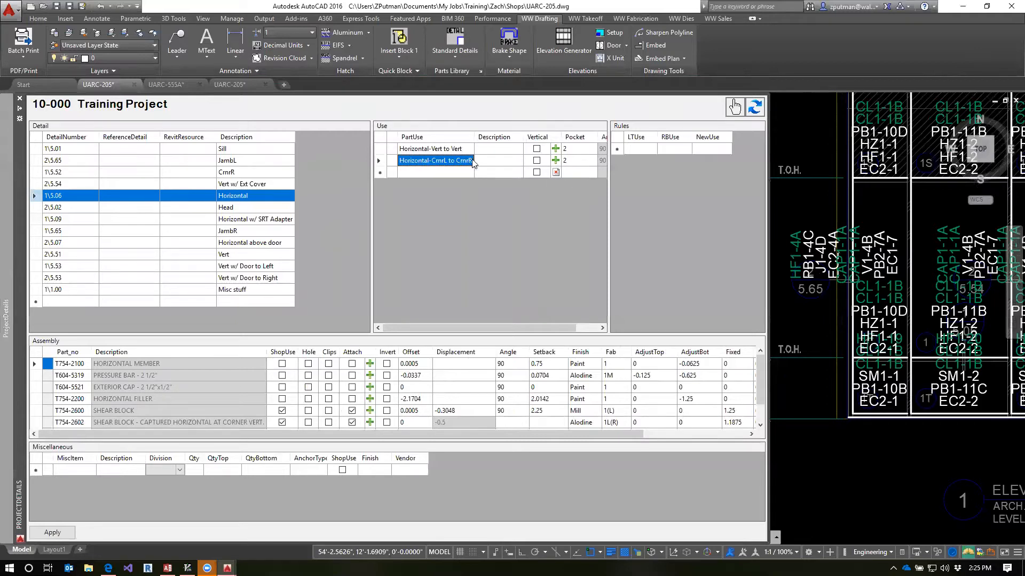
Compare the assemblies of the Vert to Vert and CrnrL to CrnrR uses, and apply the use name changes
click(432, 150)
click(433, 158)
click(414, 149)
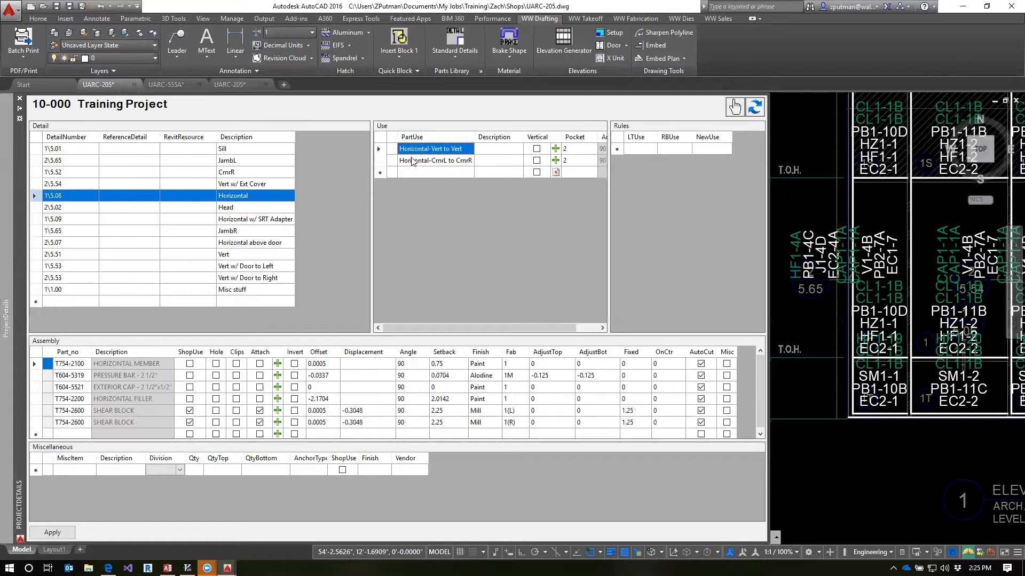
click(412, 161)
click(434, 150)
click(433, 160)
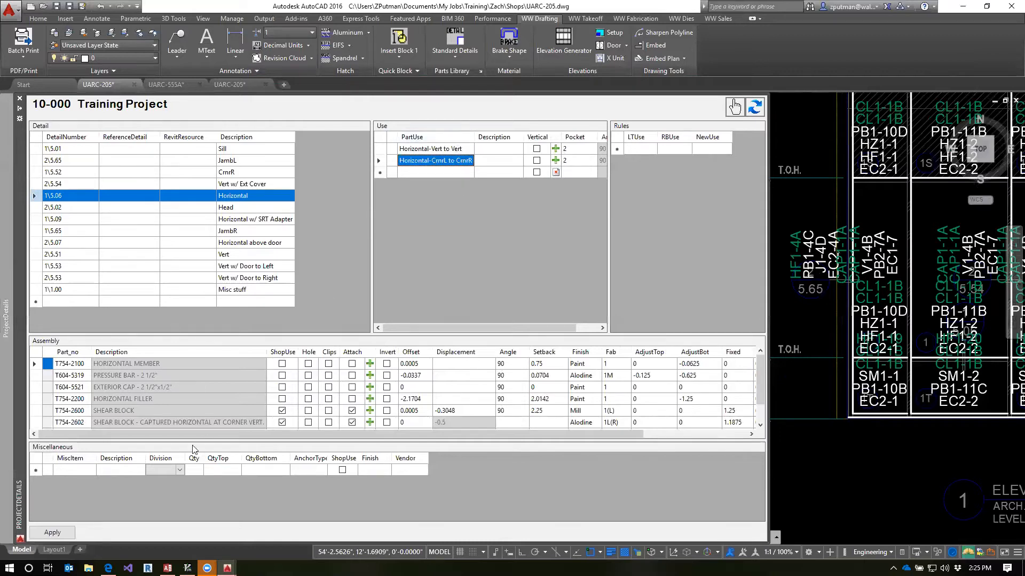
click(424, 149)
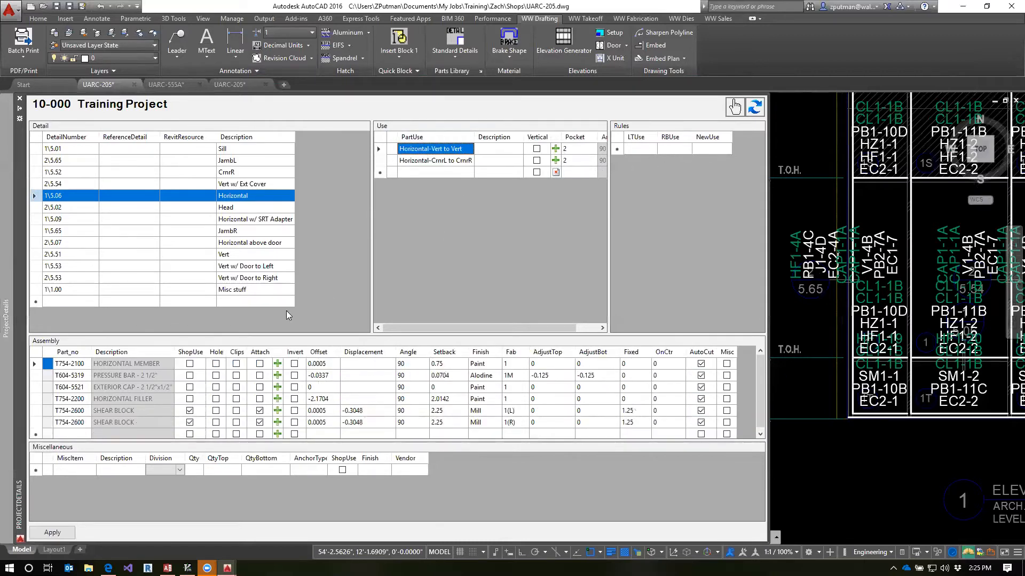
click(64, 537)
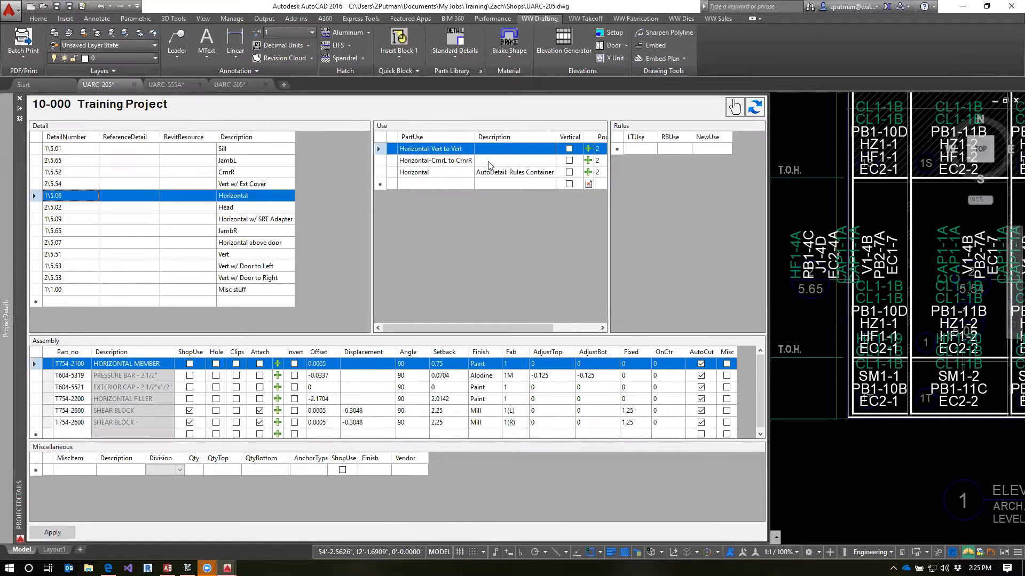
Review each rule in the Horizontal rules container, checking its LTUse, RBUse and NewUse combination
click(438, 174)
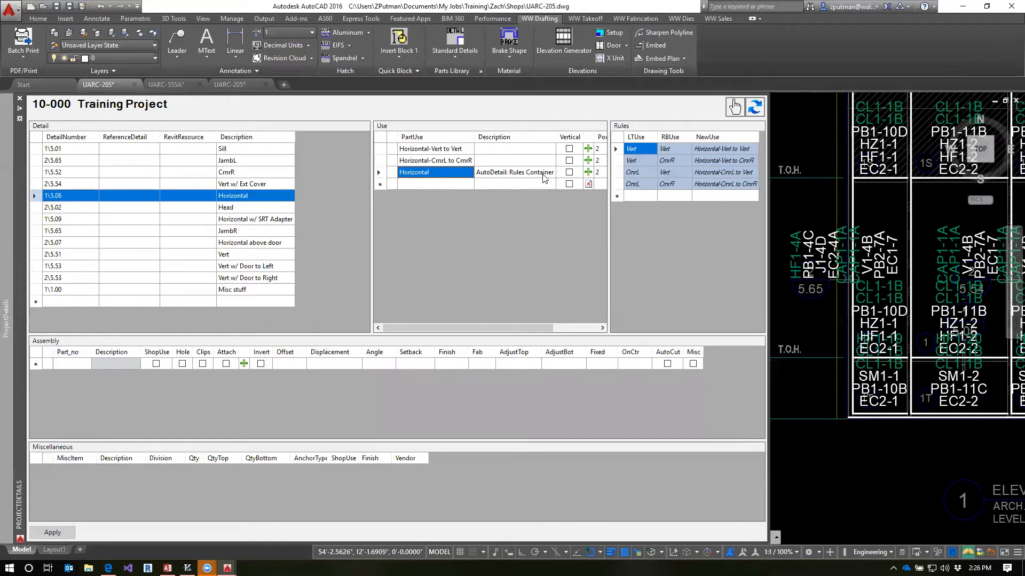
click(618, 149)
shift+click(620, 160)
drag(620, 158, 620, 184)
click(620, 173)
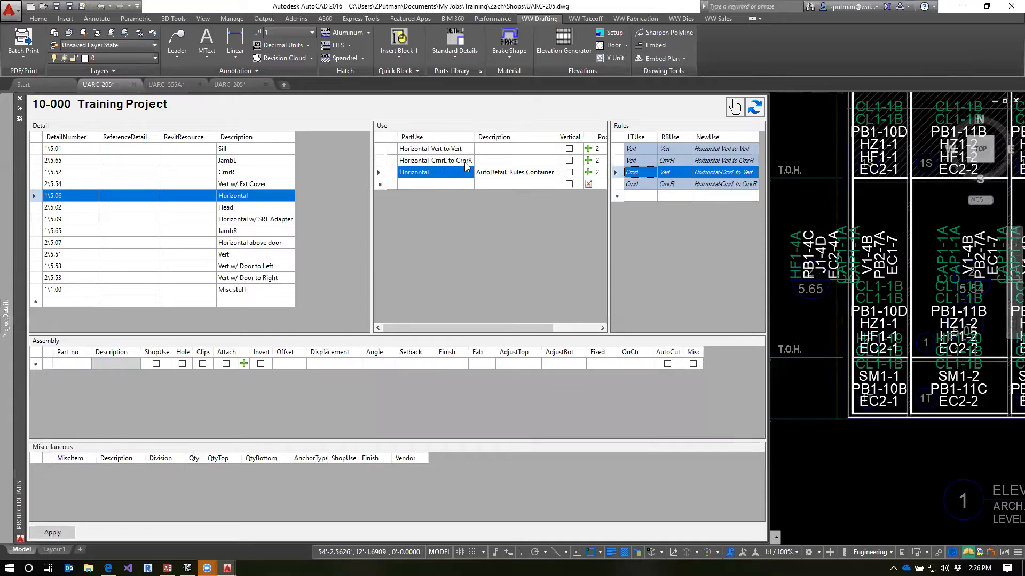
click(675, 149)
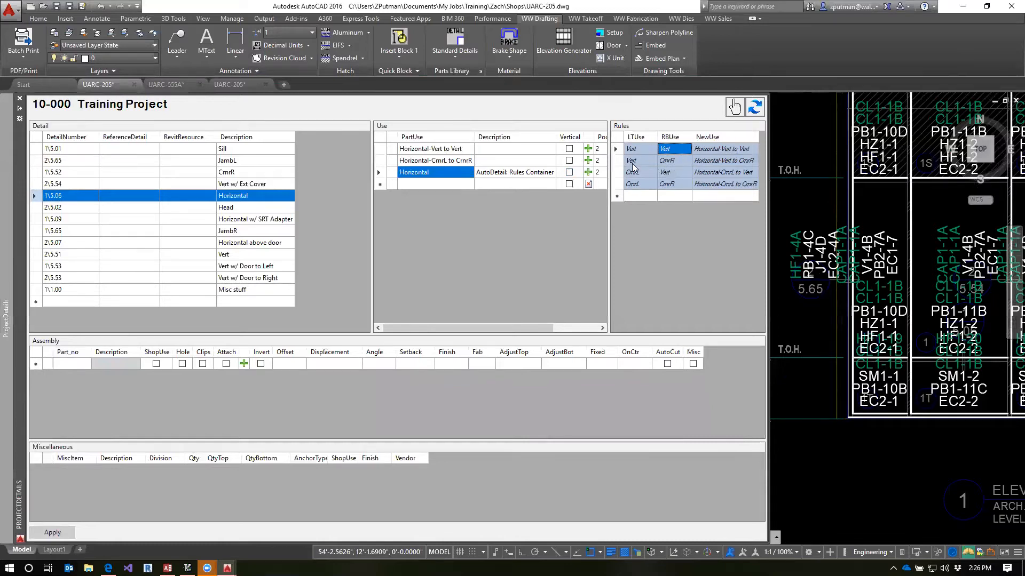
click(673, 160)
click(674, 172)
click(681, 183)
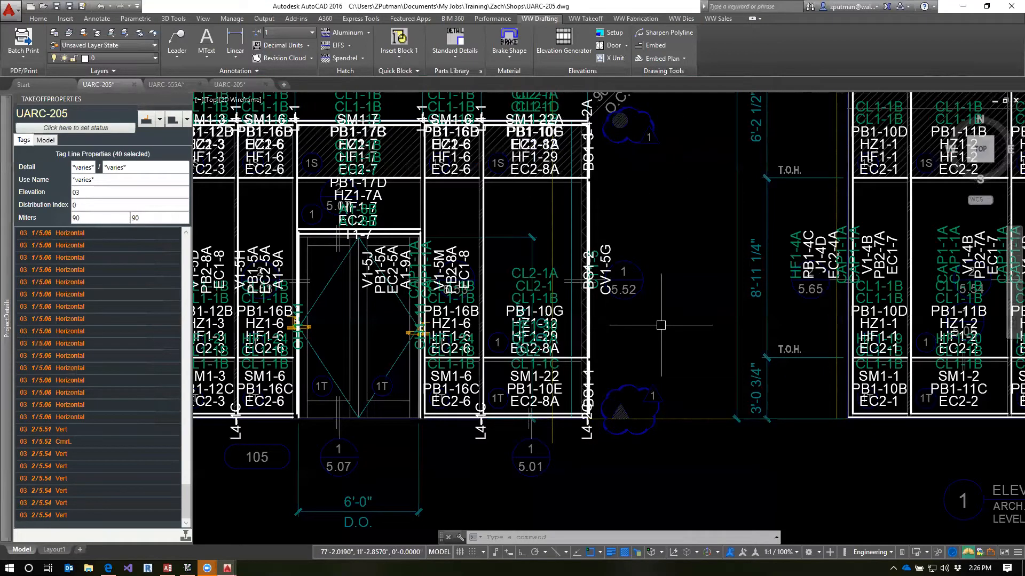
Update the drawing's takeoff with the UPD command and refresh the Training Project details
text(UPD)
key(Return)
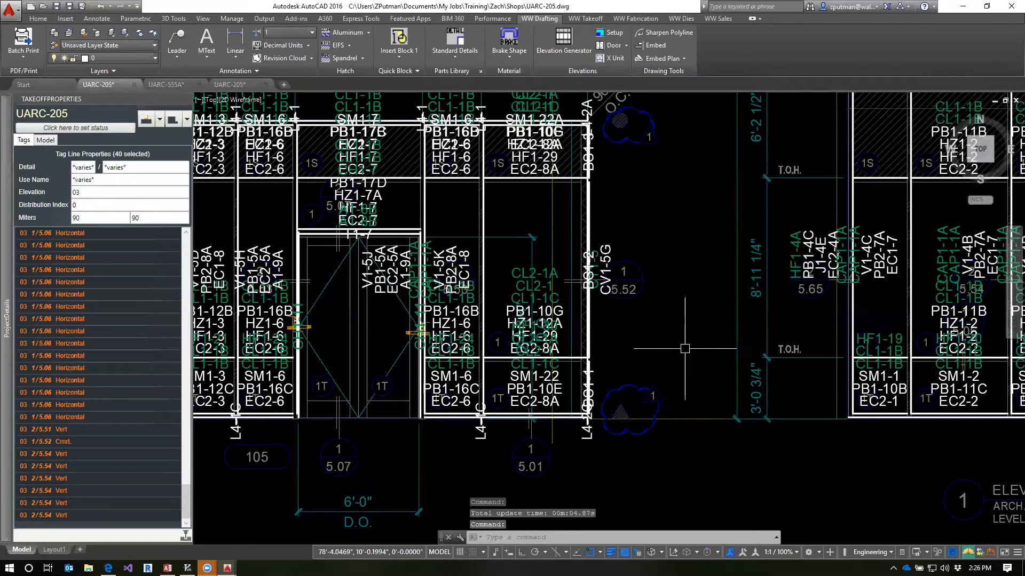
mouse_move(3, 374)
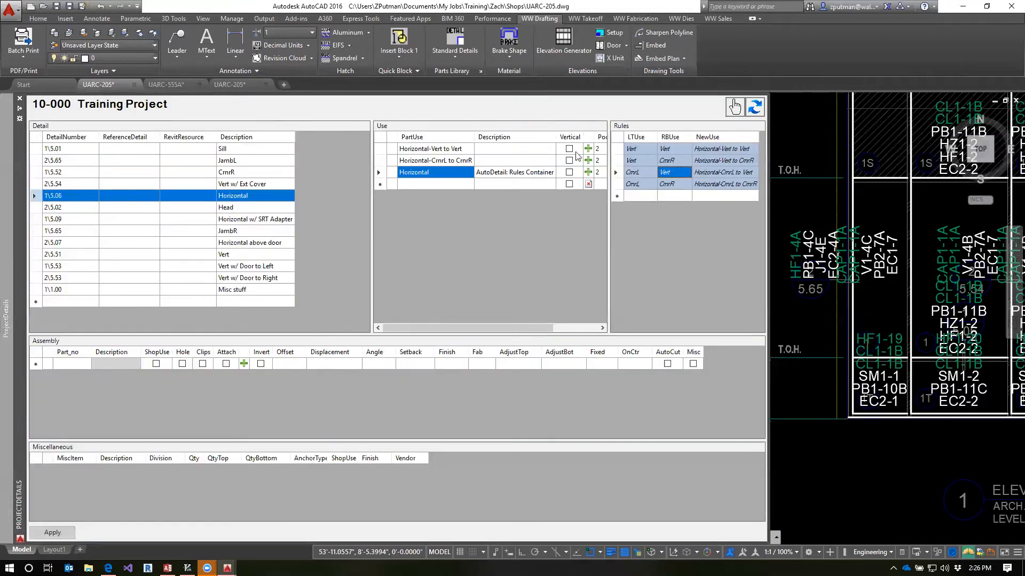
click(756, 110)
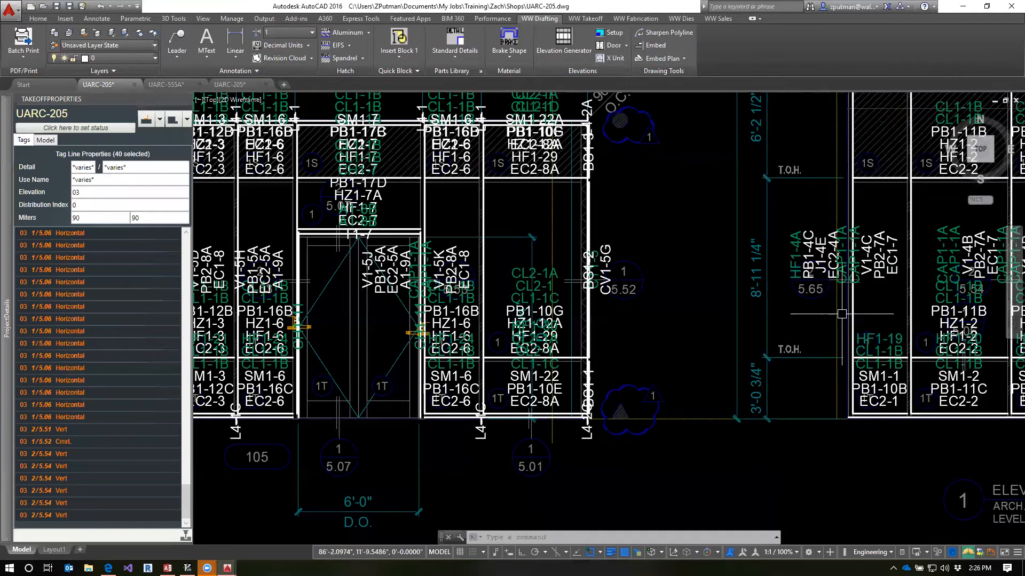
Check the Vert/CrnrR rule and compare the Horizontal-Vert to CrnrR use's assembly with the two manually defined uses
mouse_move(7, 321)
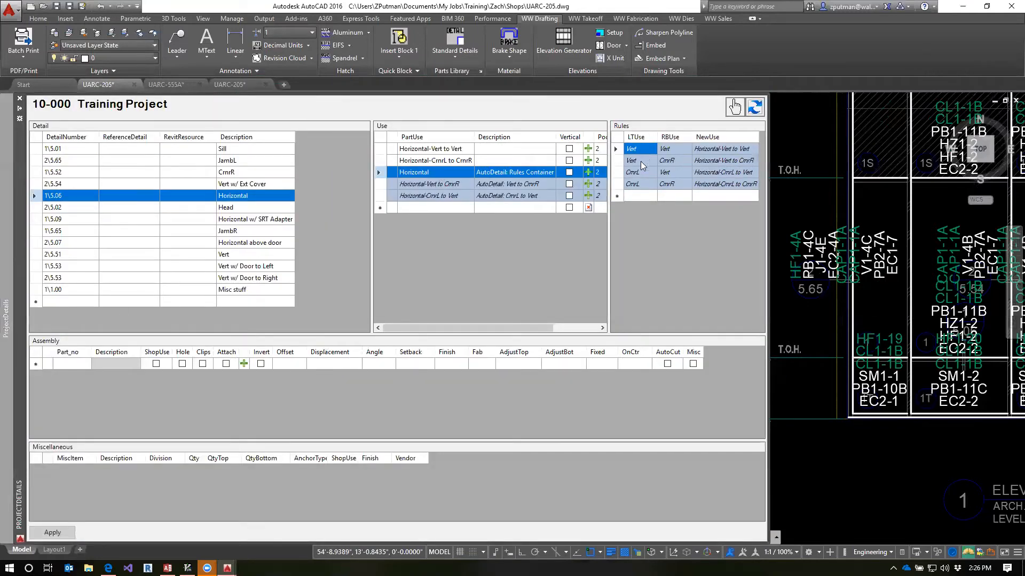
click(617, 160)
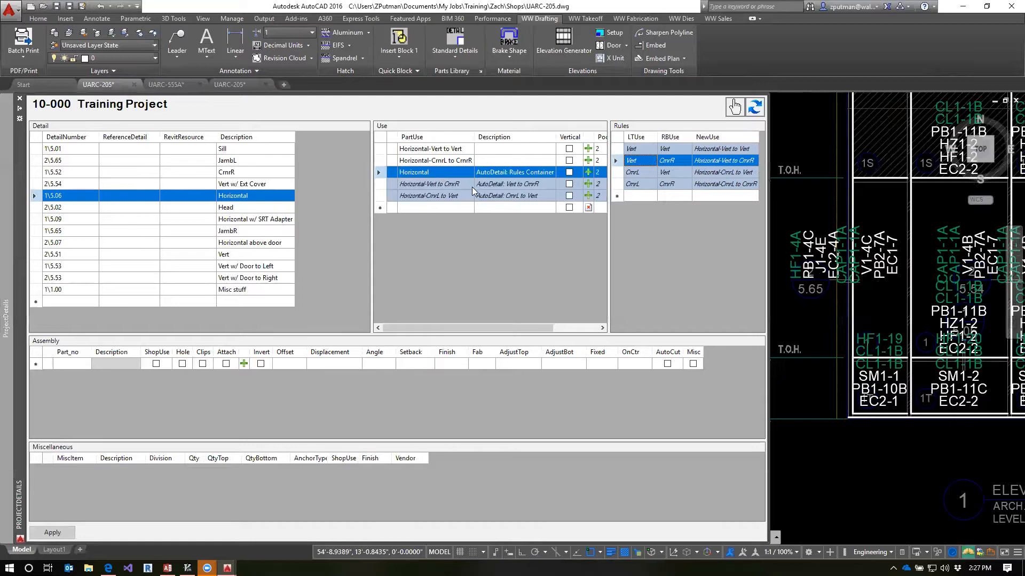
click(440, 184)
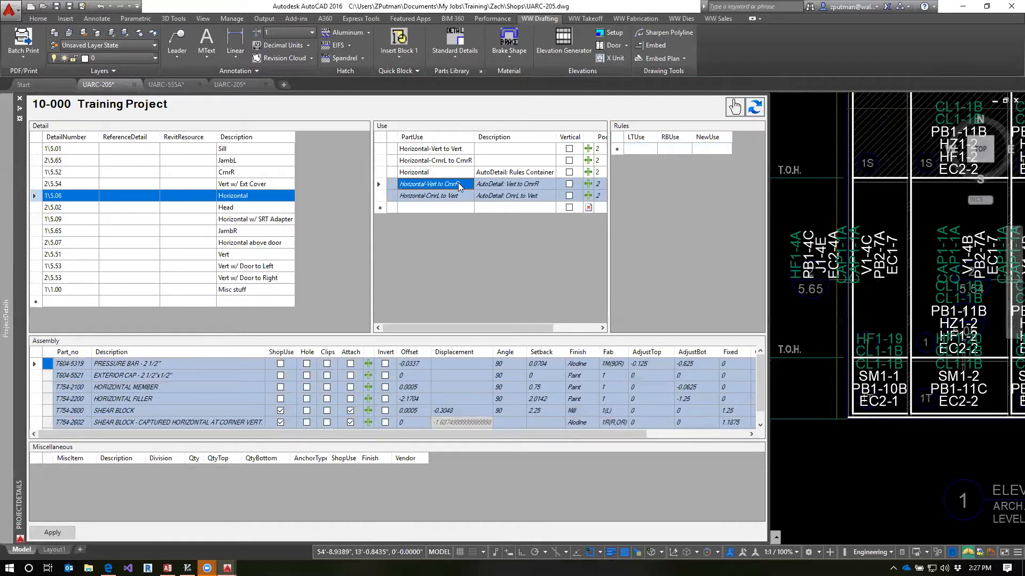
click(446, 149)
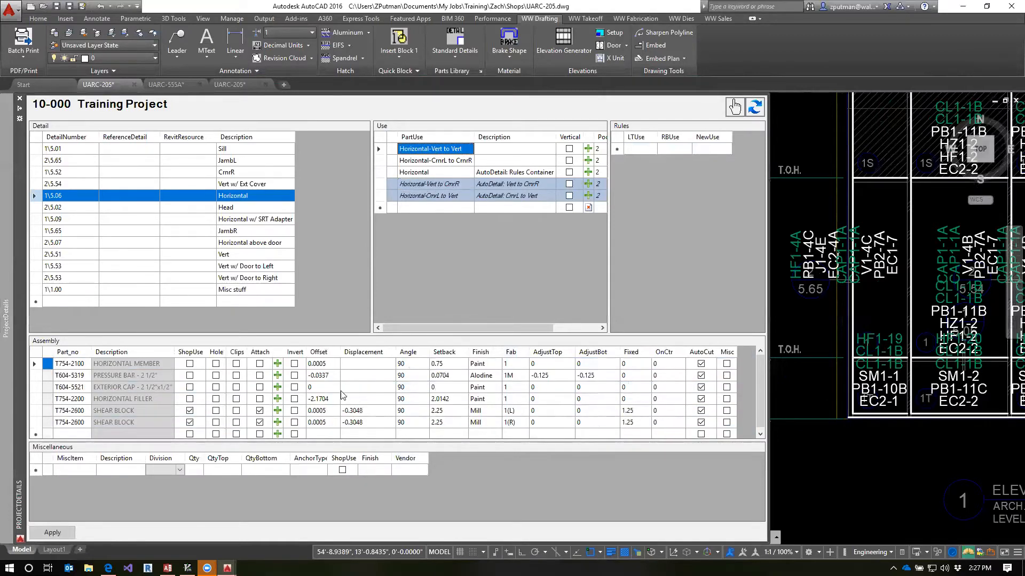
click(446, 162)
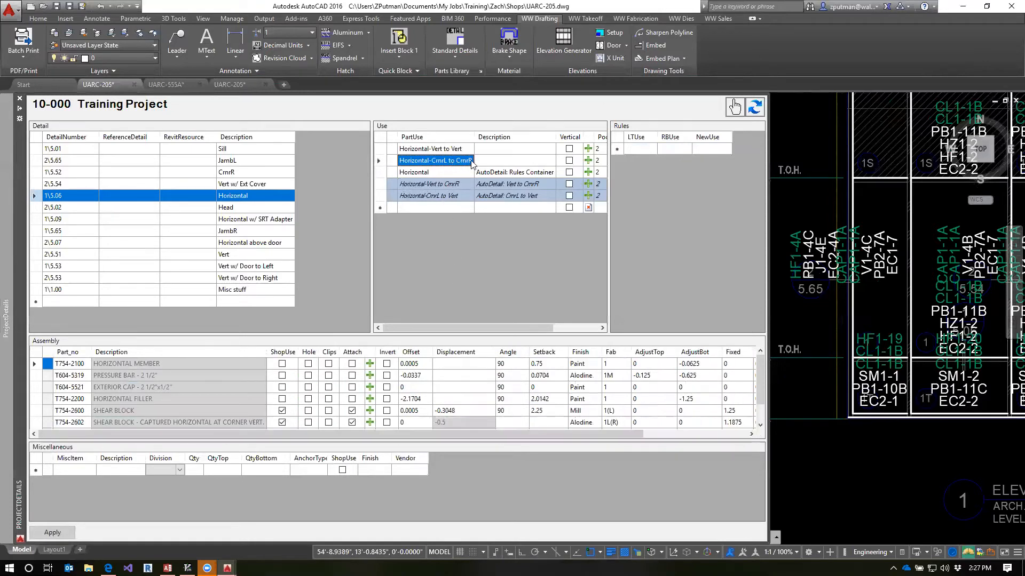
click(444, 184)
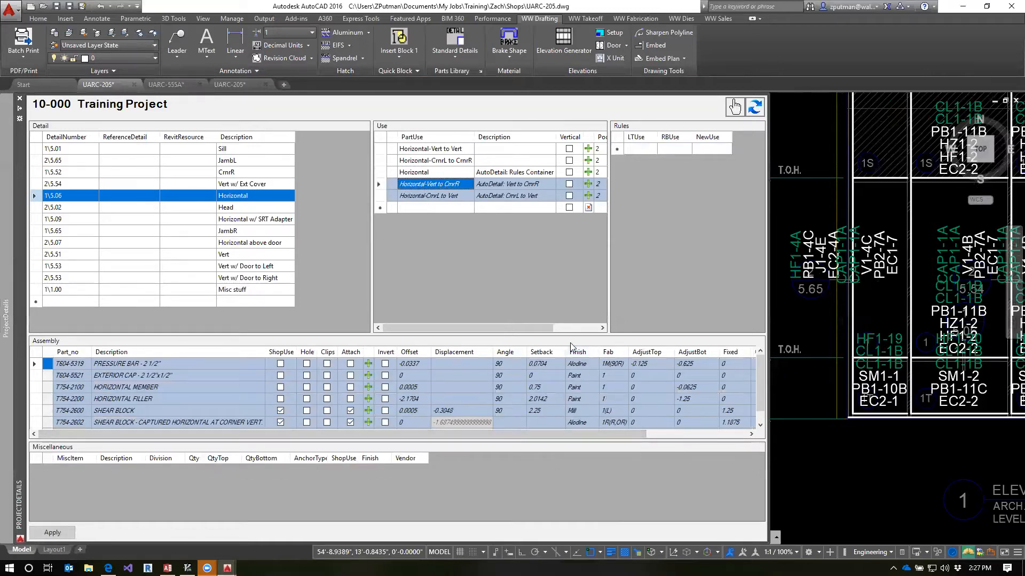
Enlarge the assembly list and compare the shear blocks of the Vert to Vert and CrnrL to CrnrR uses
drag(571, 335, 560, 273)
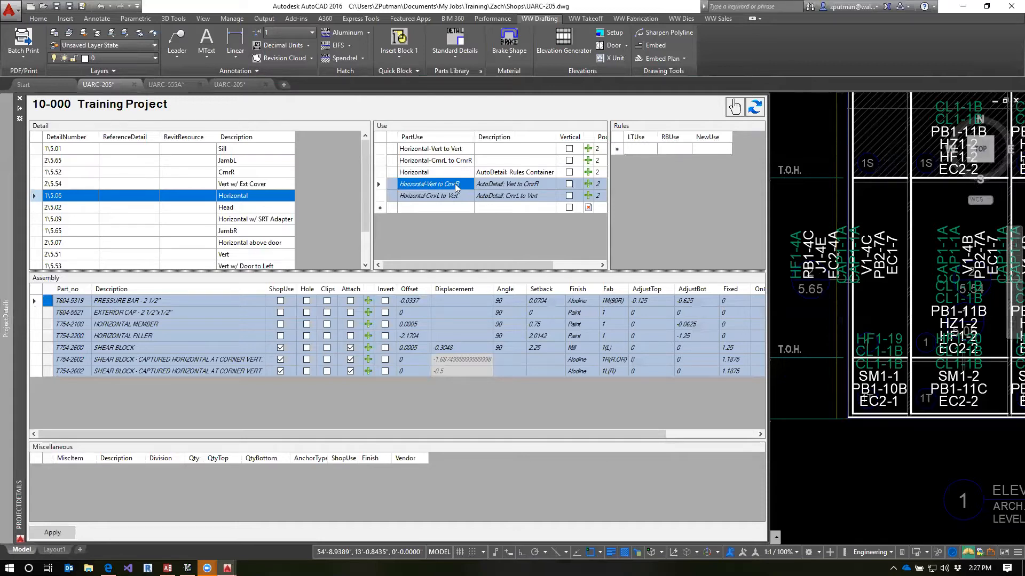
click(451, 151)
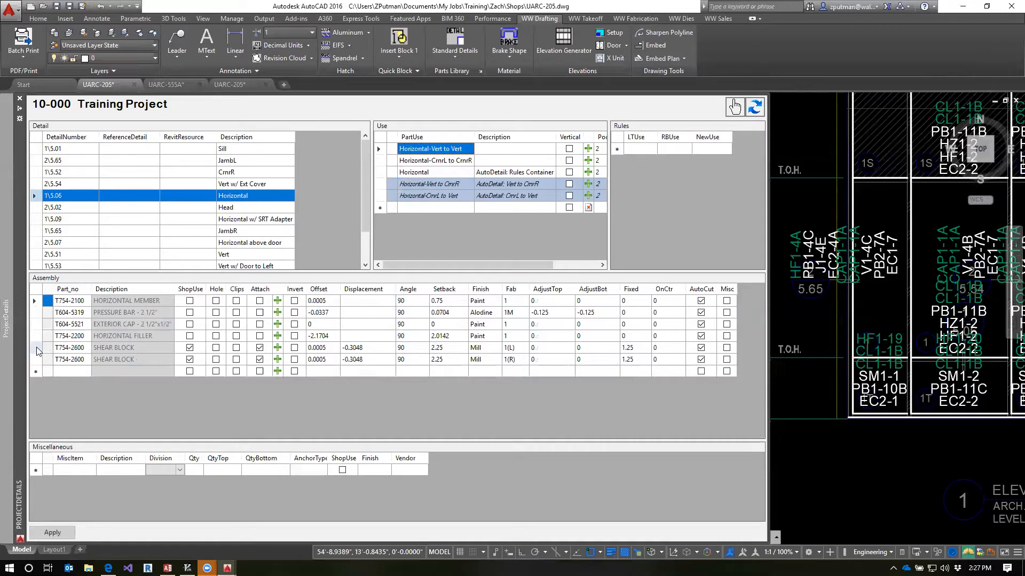
click(450, 161)
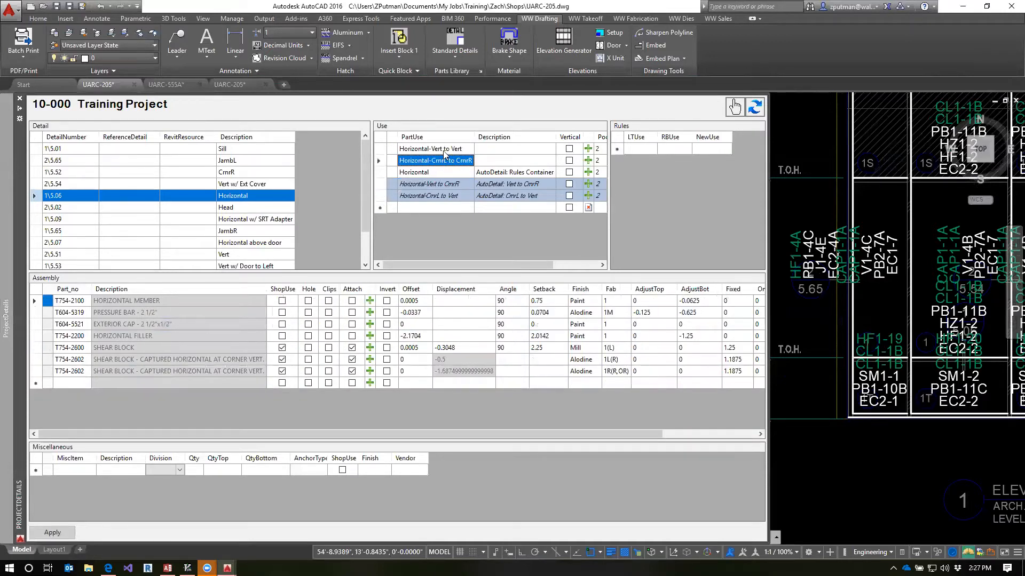
click(445, 150)
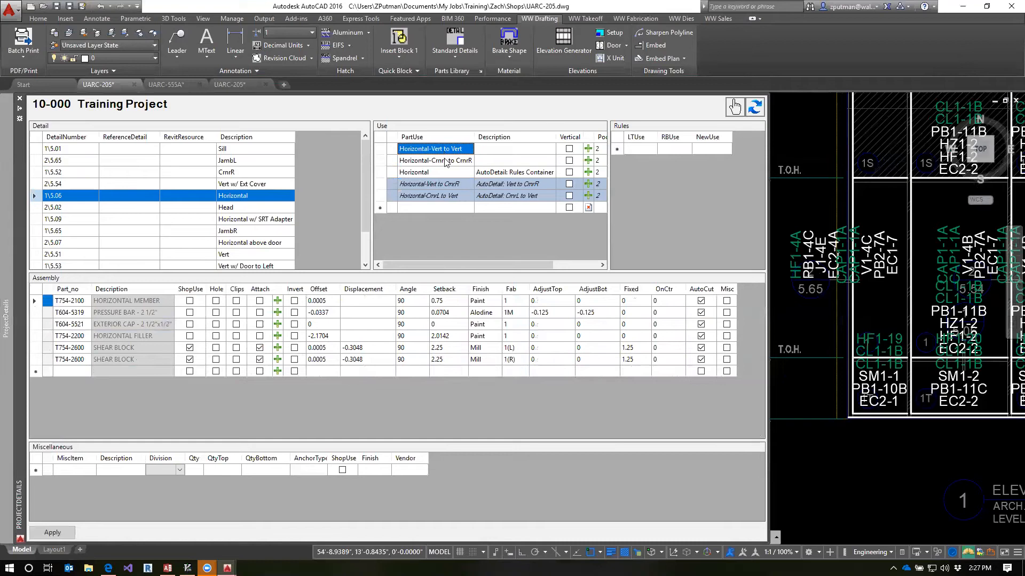
In the Horizontal-CrnrL to CrnrR use, set AdjustTop to -0.0625 for the horizontal member, -0.625 for the pressure bar and -1.25 for the horizontal filler
click(446, 161)
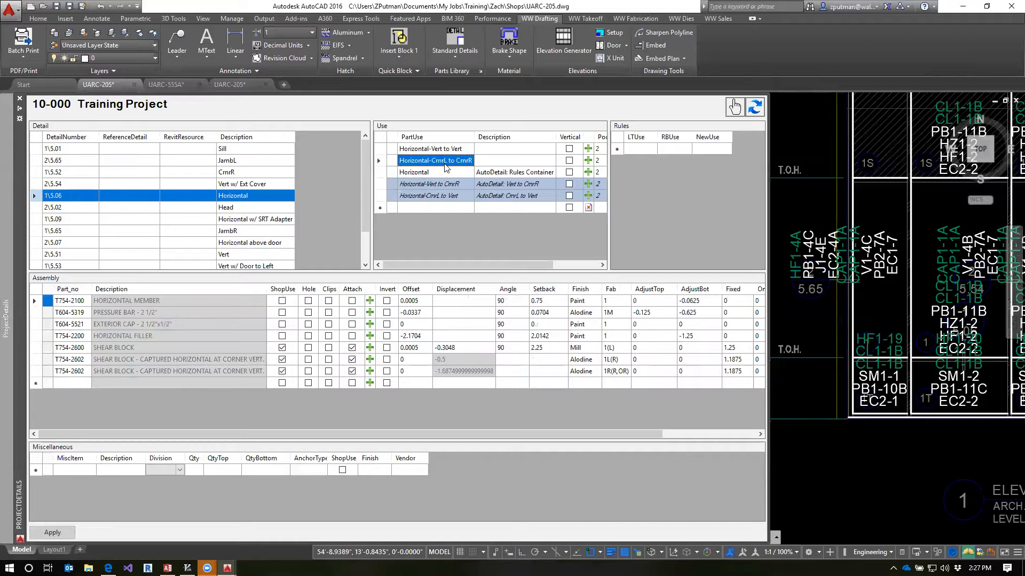
click(659, 301)
click(661, 302)
click(653, 302)
text(-0.0625)
key(Return)
text(-0.625)
key(Return)
key(Return)
text(-1)
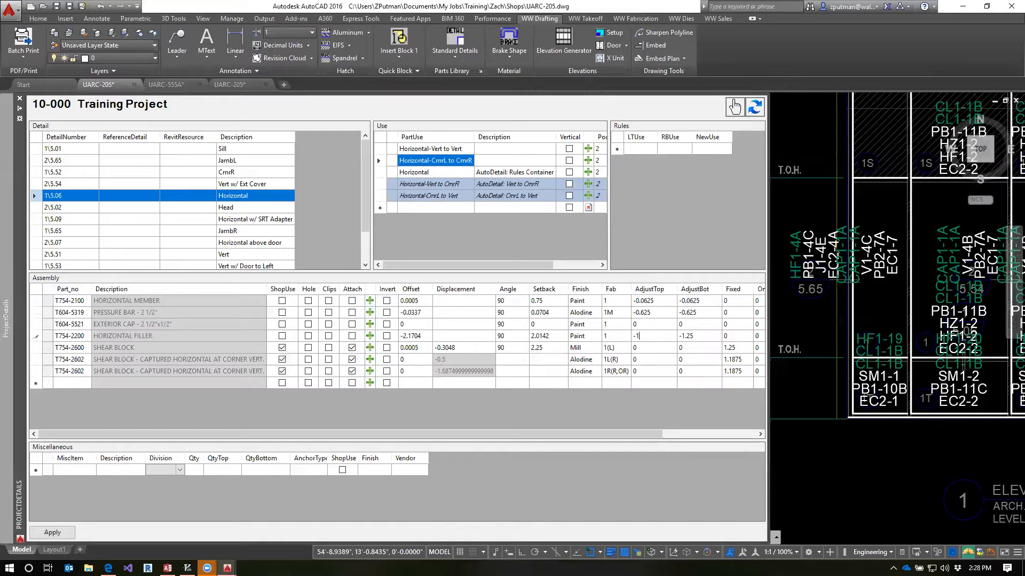
key(Return)
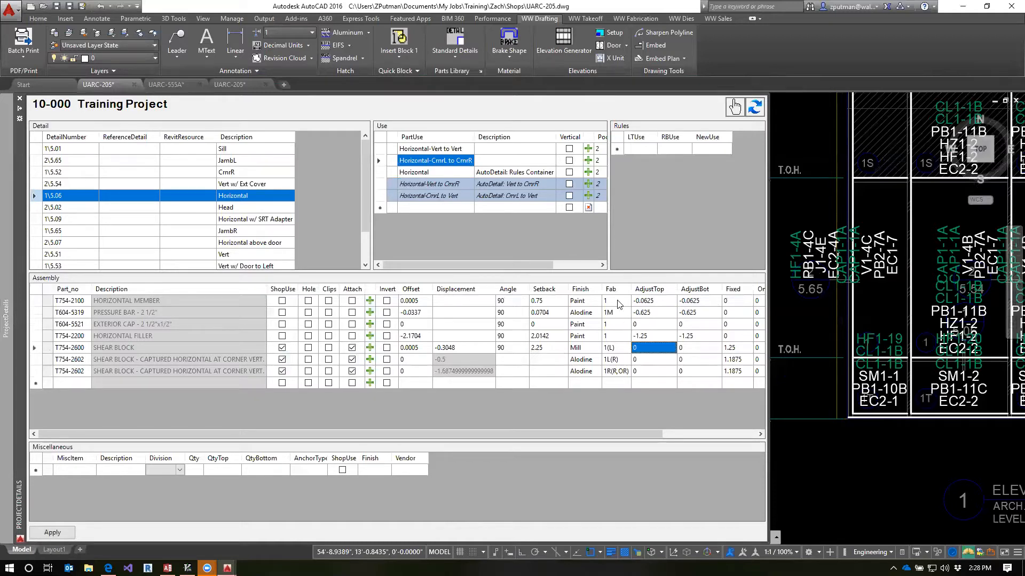
Delete the T754-2600 shear block from the Horizontal-CrnrL to CrnrR use's assembly
click(38, 347)
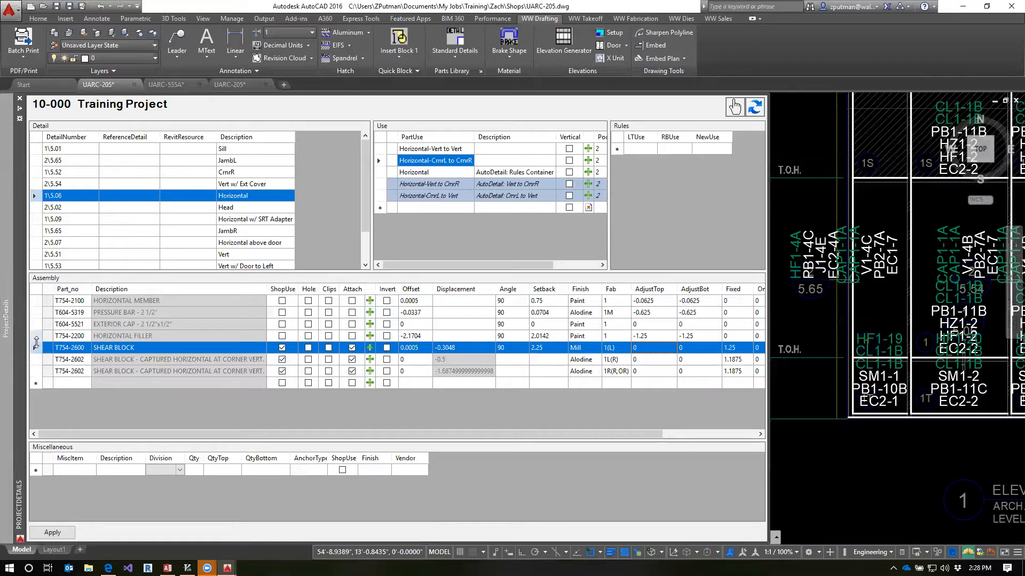
click(38, 344)
key(Delete)
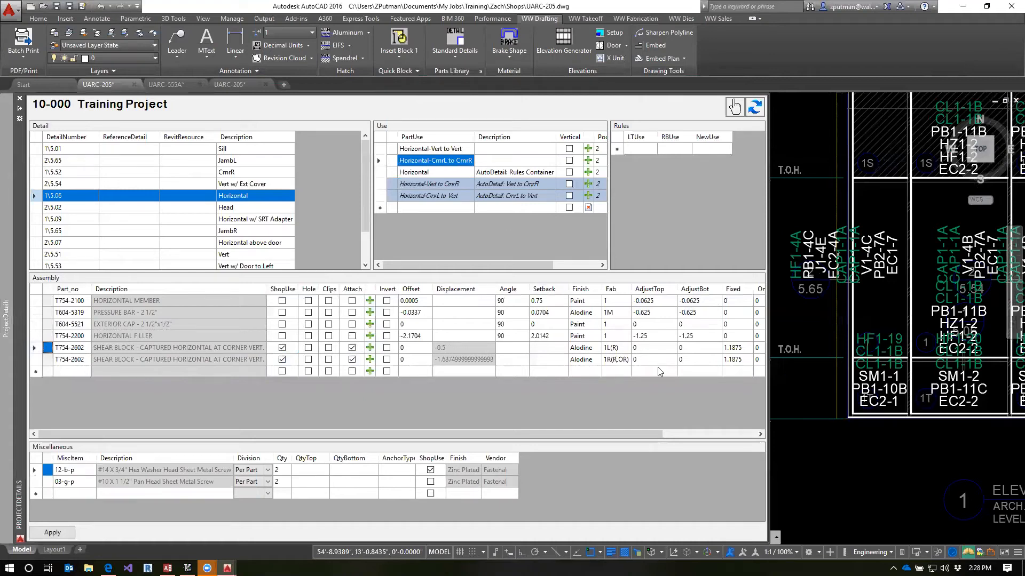
Check the Fab values of the two T754-2602 corner shear blocks and apply the Horizontal-CrnrL to CrnrR assembly changes
click(625, 349)
click(621, 361)
click(621, 360)
click(617, 360)
click(437, 149)
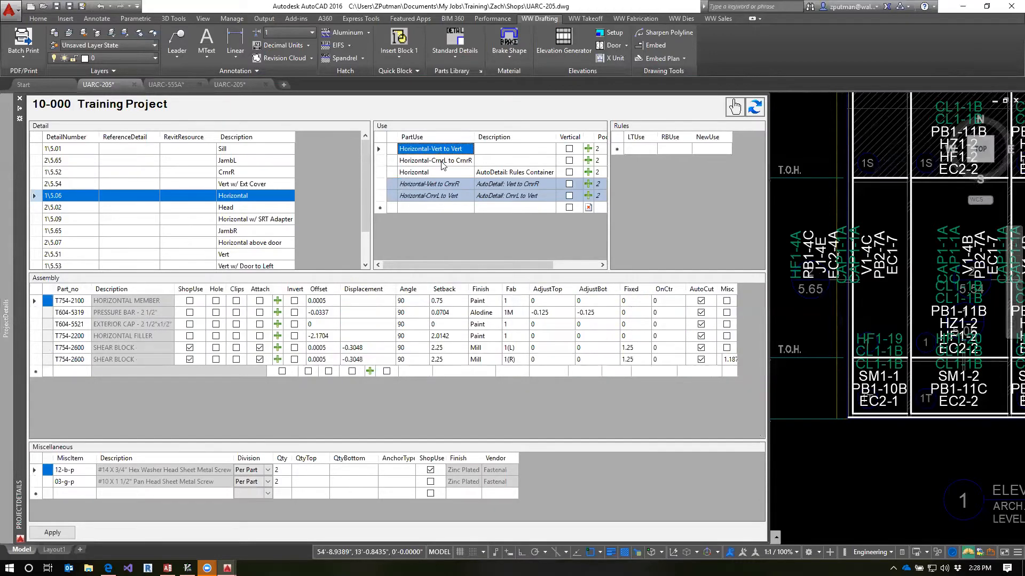
click(440, 162)
click(52, 533)
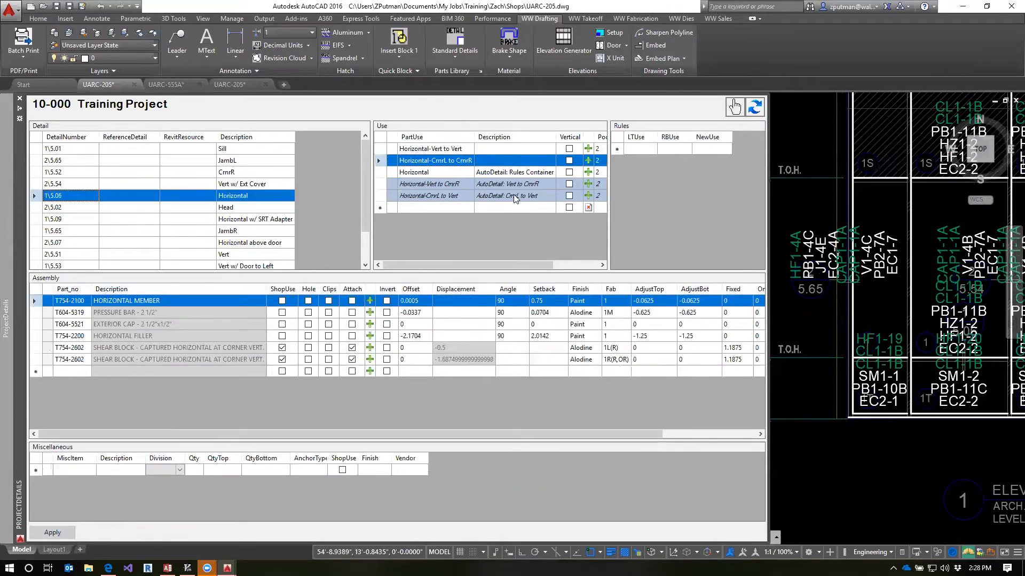
Compare the Horizontal-Vert to CrnrR assembly with the Vert to Vert and CrnrL to CrnrR assemblies, including its T754-2600 shear block
click(450, 183)
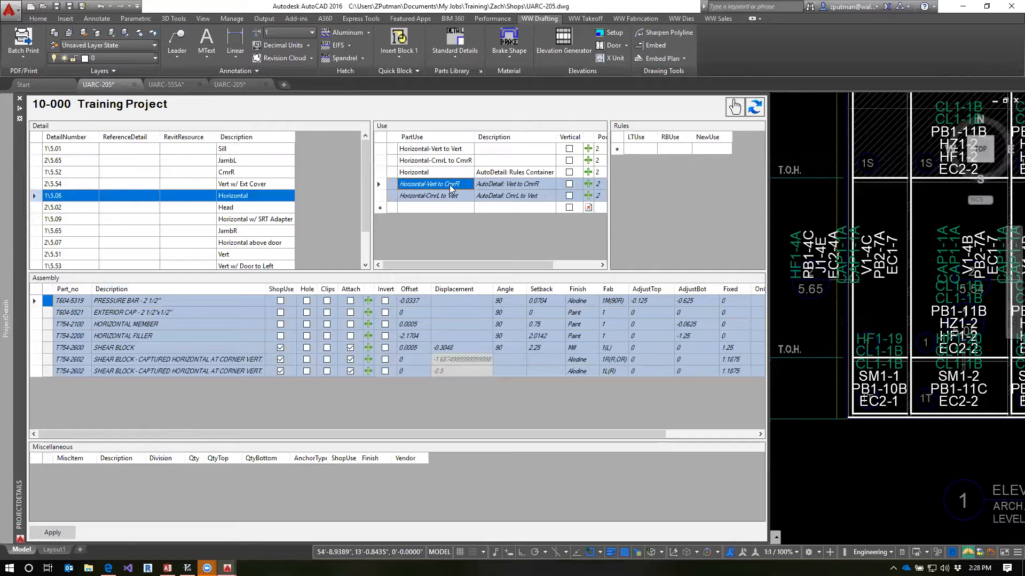
click(447, 149)
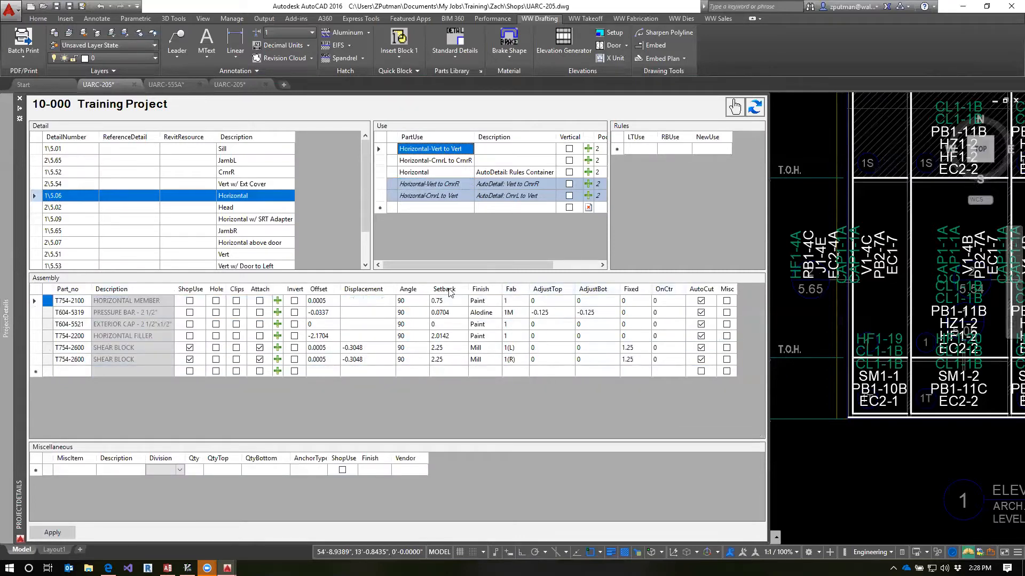
click(435, 161)
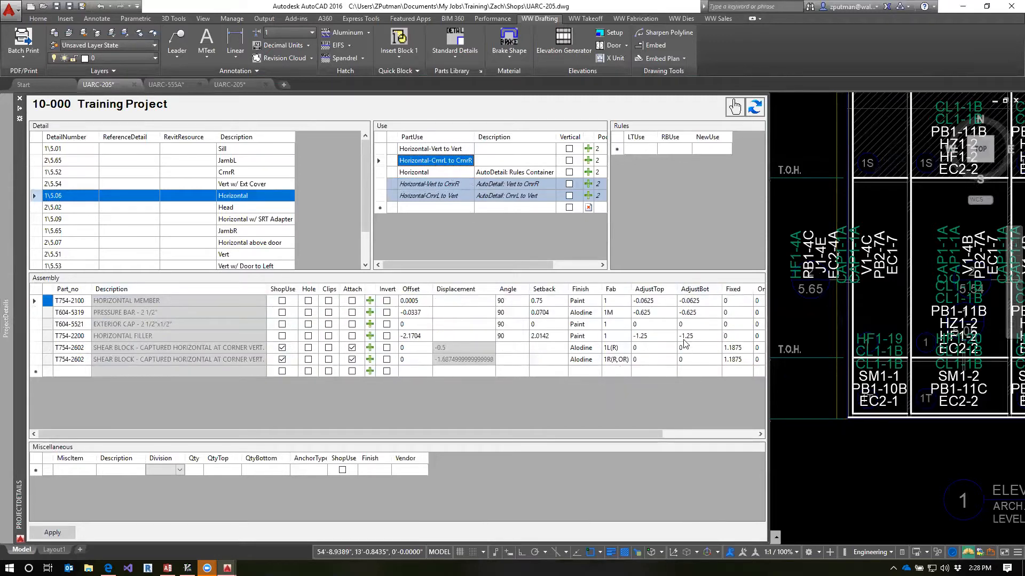
click(445, 183)
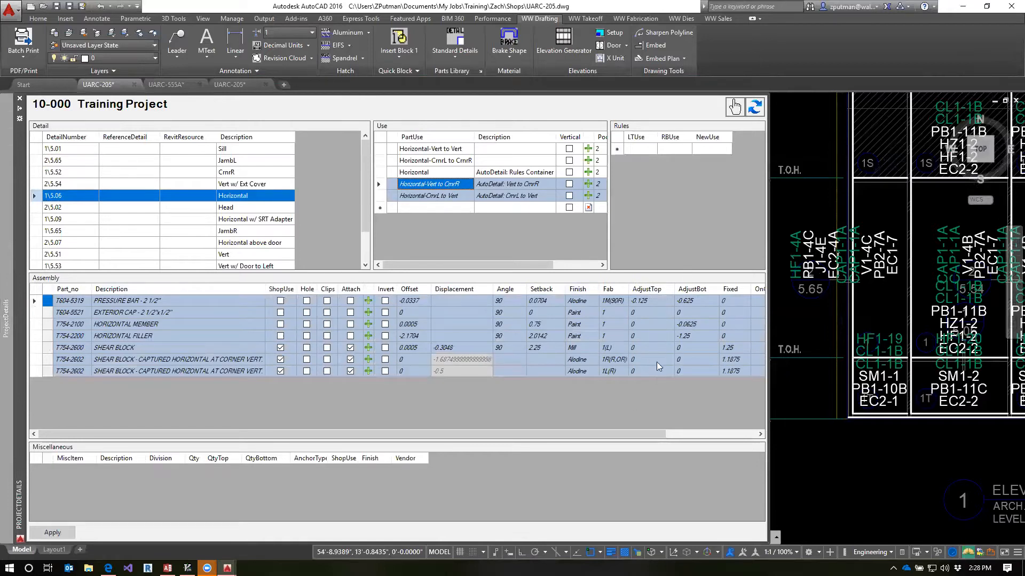
click(623, 352)
click(63, 350)
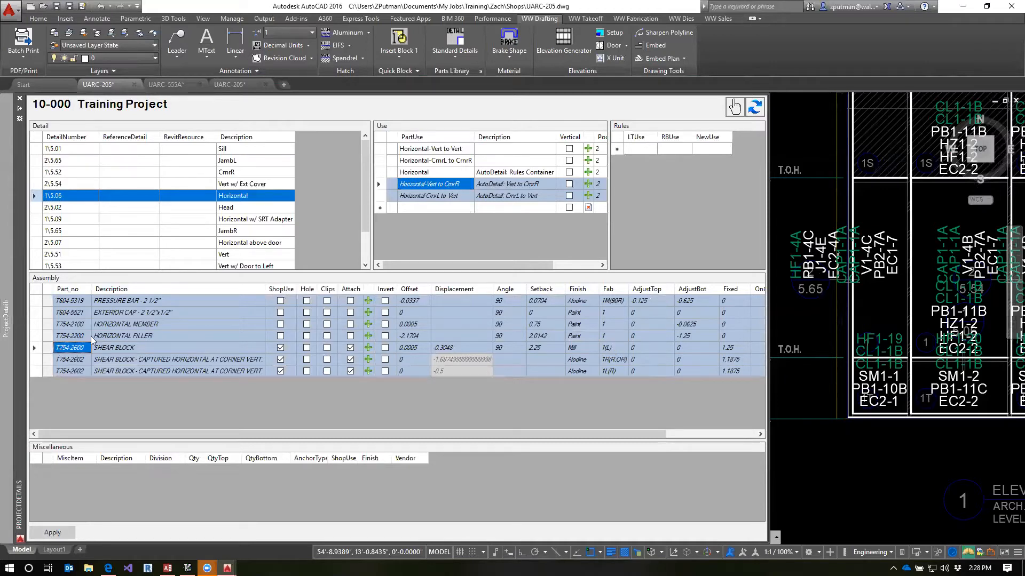
Examine the two T754-2600 shear blocks and their Fab values in the Horizontal-Vert to Vert use
click(448, 150)
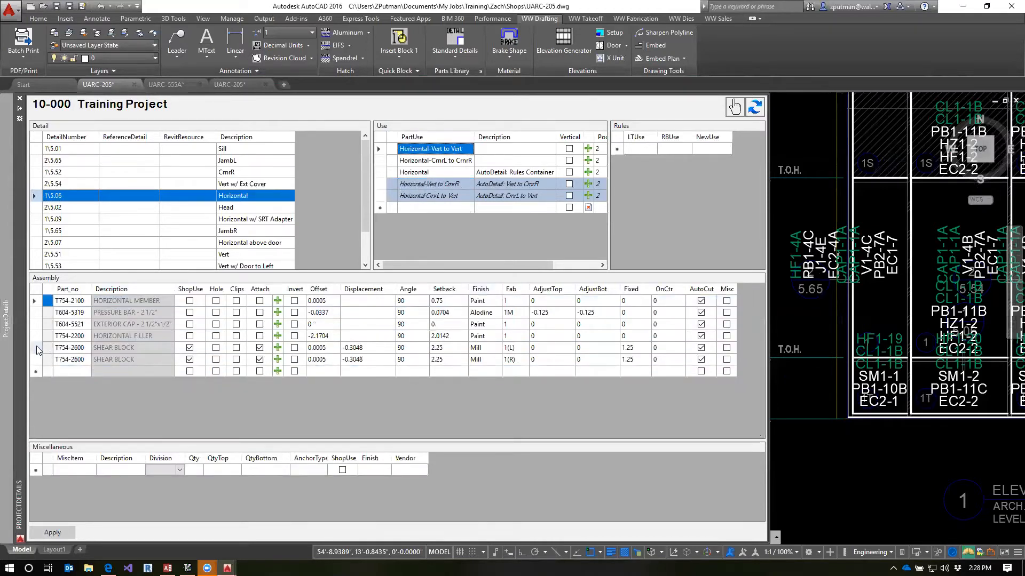
click(36, 348)
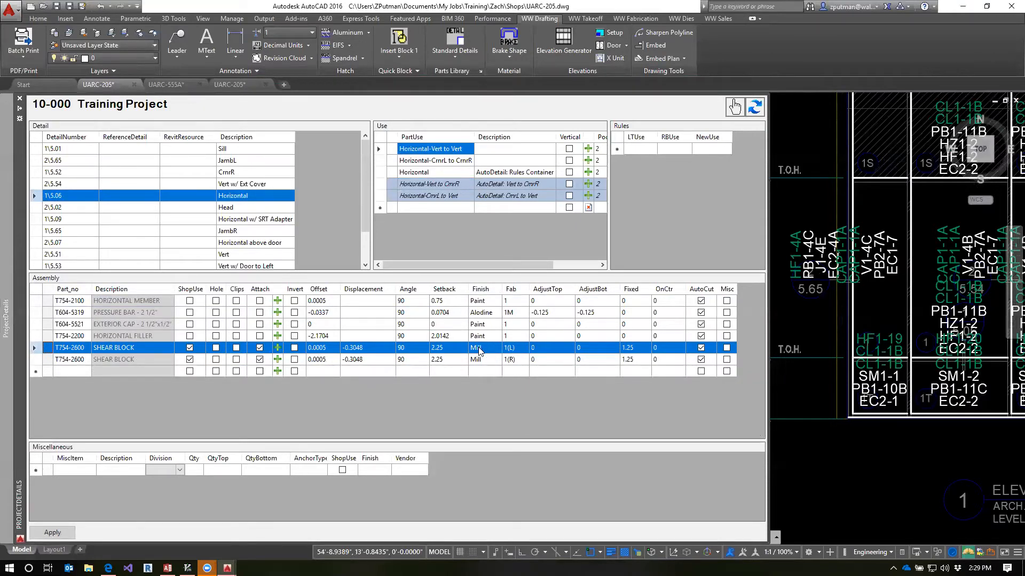
click(514, 359)
click(38, 360)
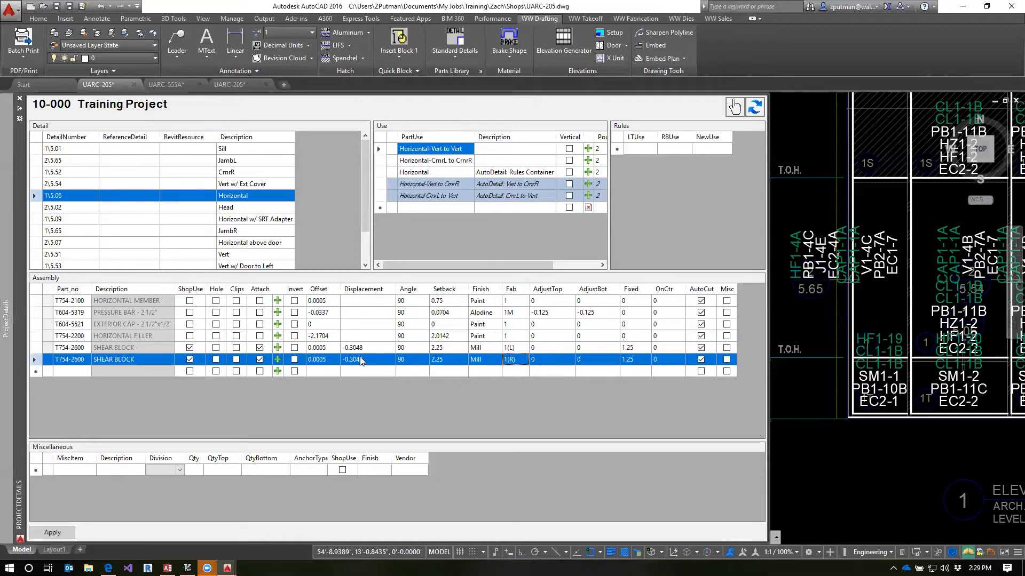
Examine the two T754-2602 corner shear blocks in Horizontal-CrnrL to CrnrR and compare them with the shear blocks of Horizontal-Vert to CrnrR
click(441, 162)
click(616, 359)
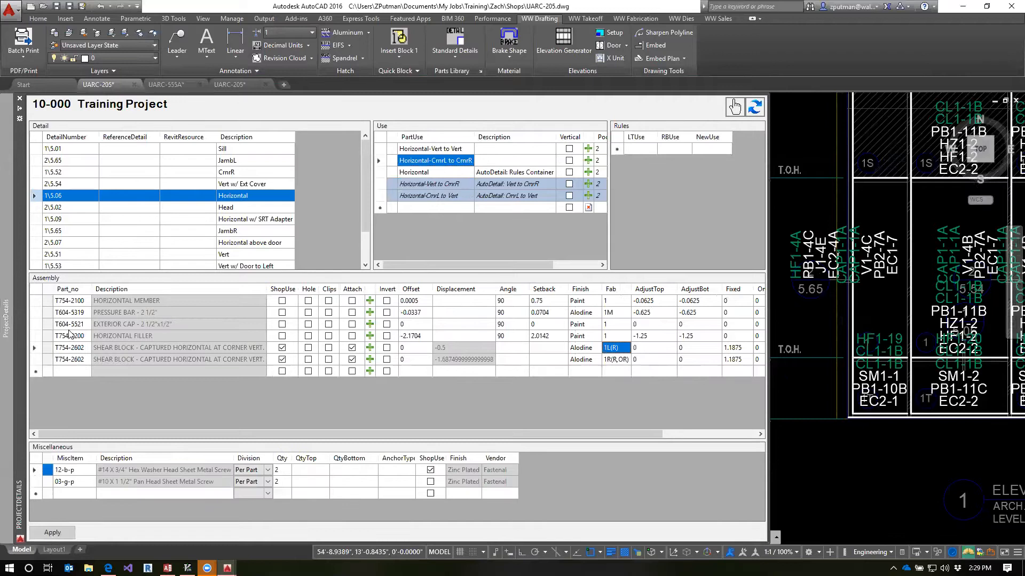
drag(33, 347, 39, 359)
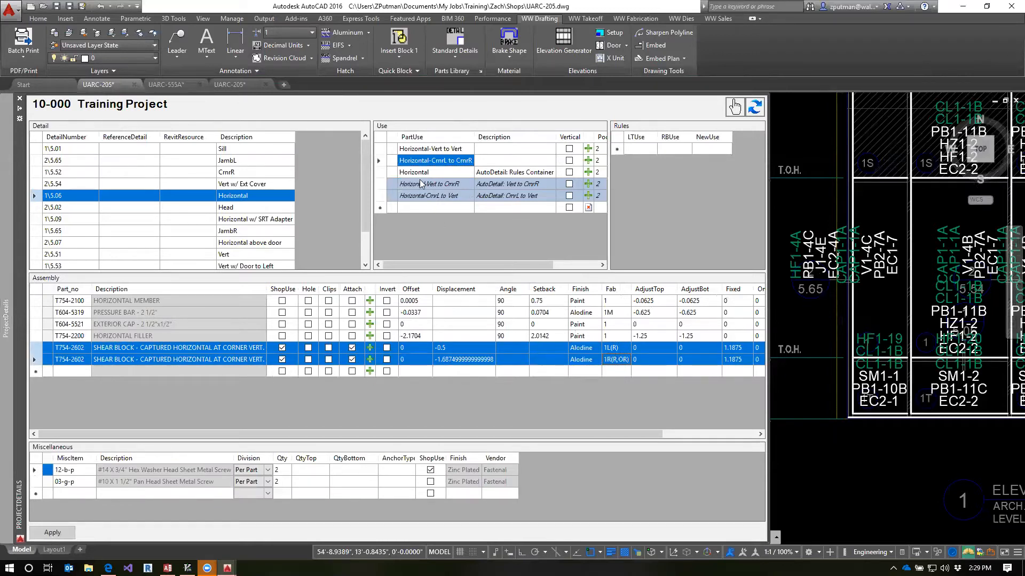
click(446, 184)
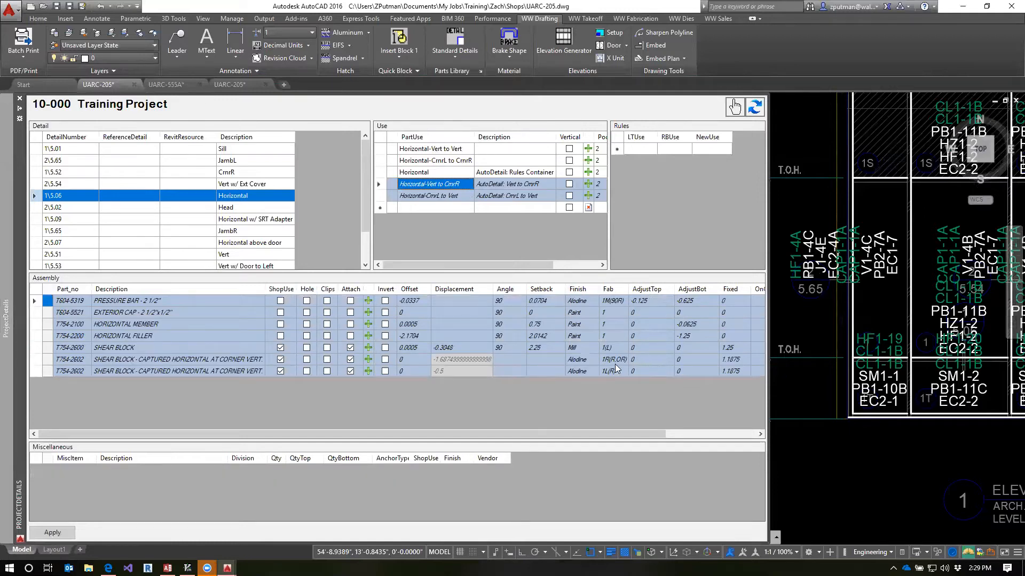
click(35, 348)
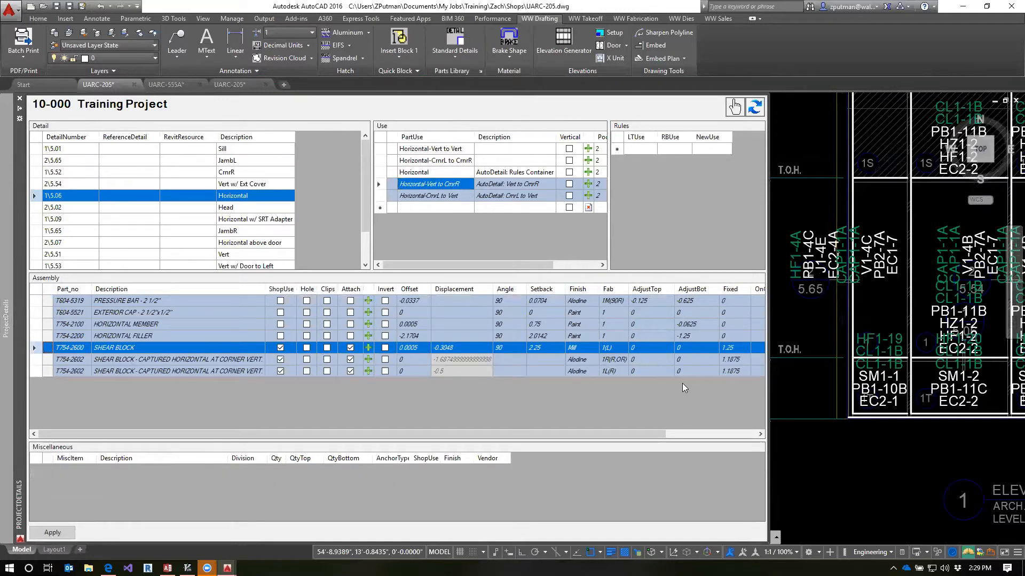
Review all assembly parts of the Horizontal-CrnrL to Vert use, including the shear block's Fab value, against the elevations
click(443, 194)
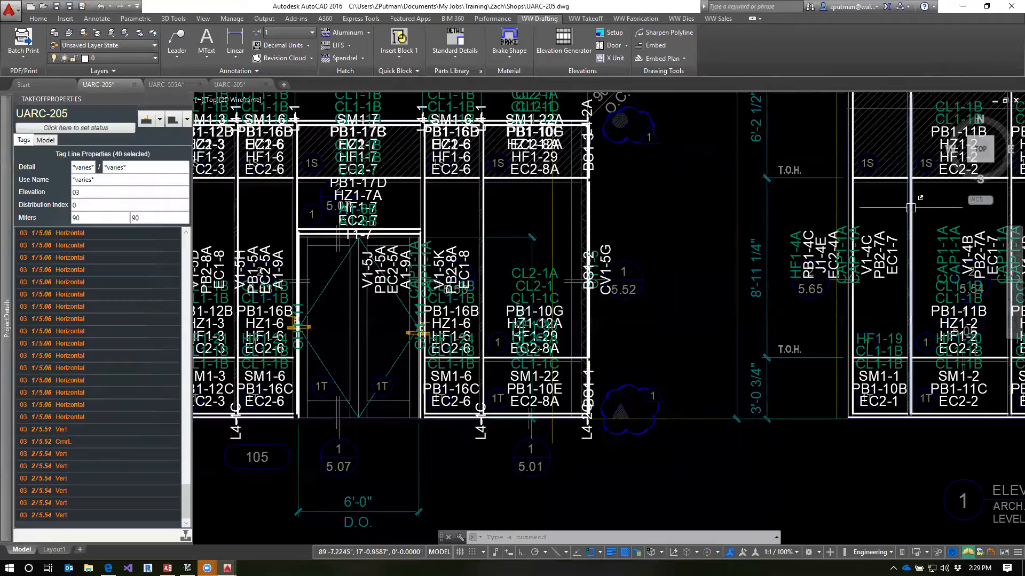
scroll(918, 203, down, 4)
mouse_move(685, 164)
middle_down()
mouse_move(763, 265)
mouse_move(870, 459)
middle_up()
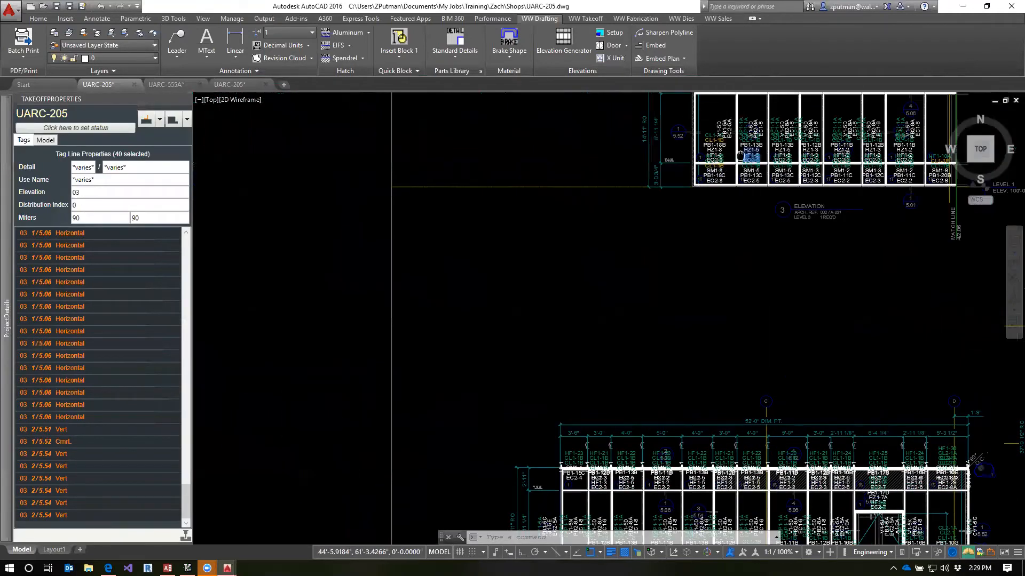
middle_drag(741, 152, 727, 271)
middle_drag(720, 325, 680, 230)
mouse_move(2, 384)
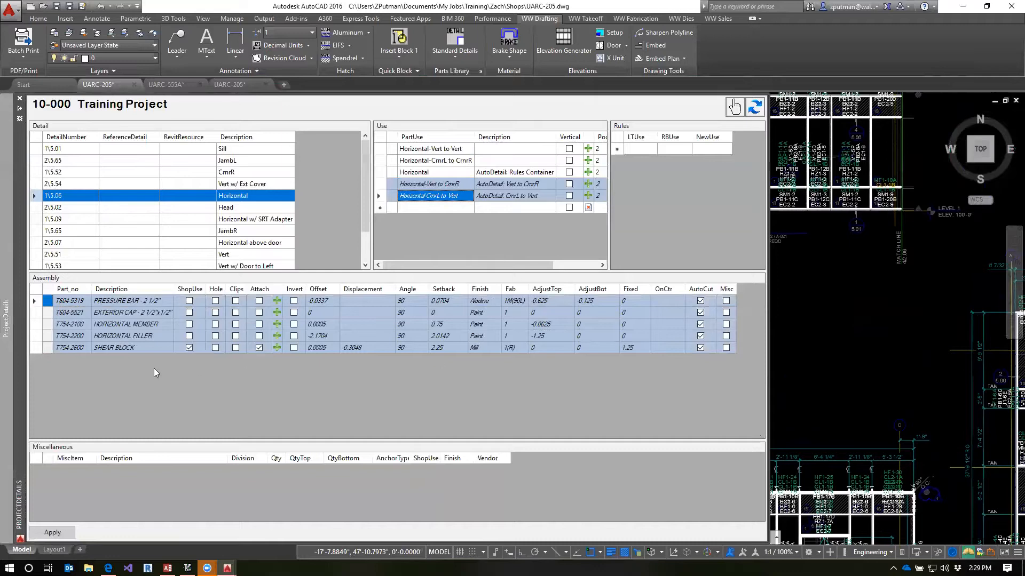
drag(38, 302, 43, 349)
click(515, 348)
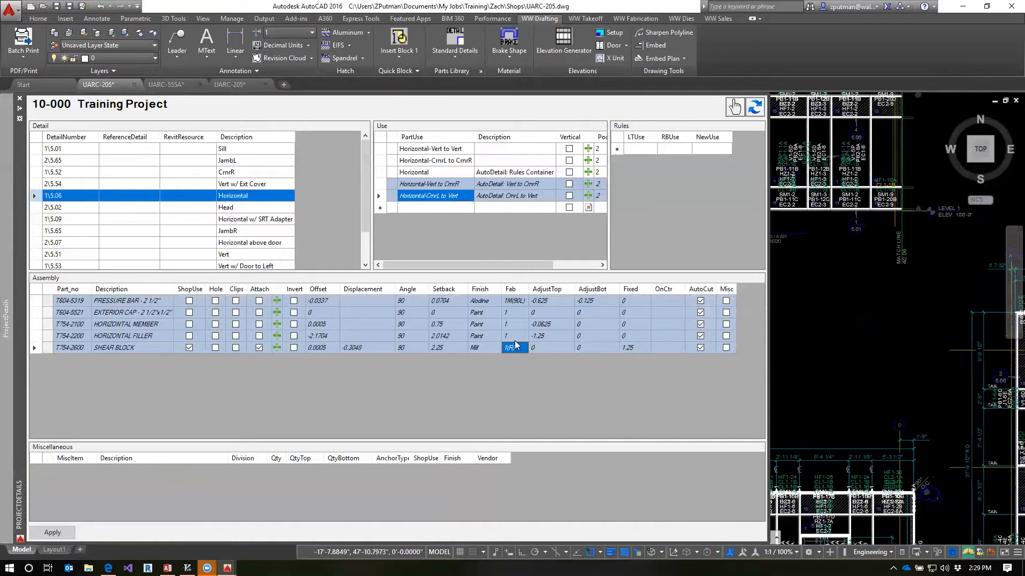
Locate the CrnrL vertical at the end of elevation 3, inspect its tag line properties, and clear the selection
middle_drag(827, 253, 915, 340)
scroll(737, 256, up, 2)
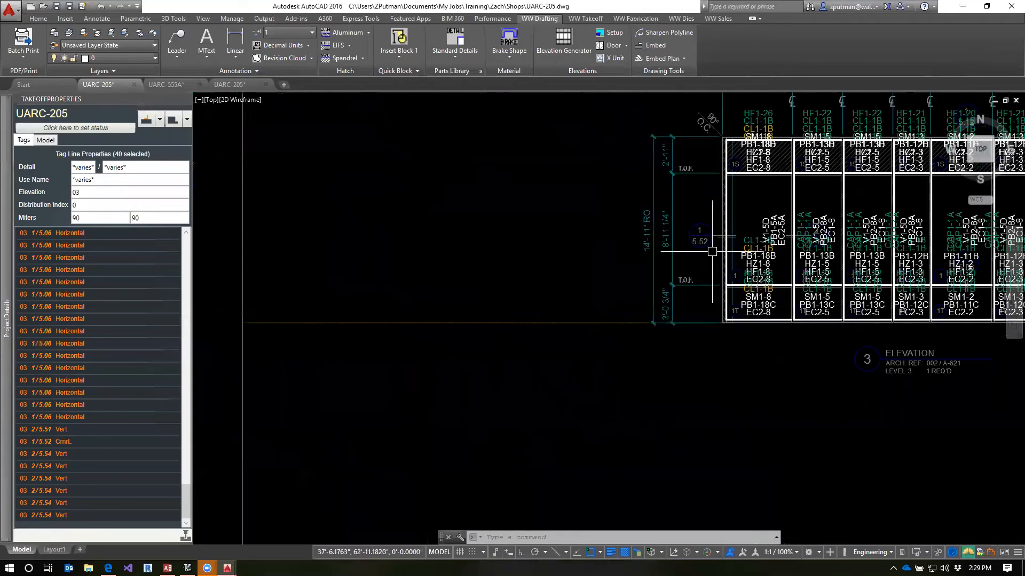
click(725, 237)
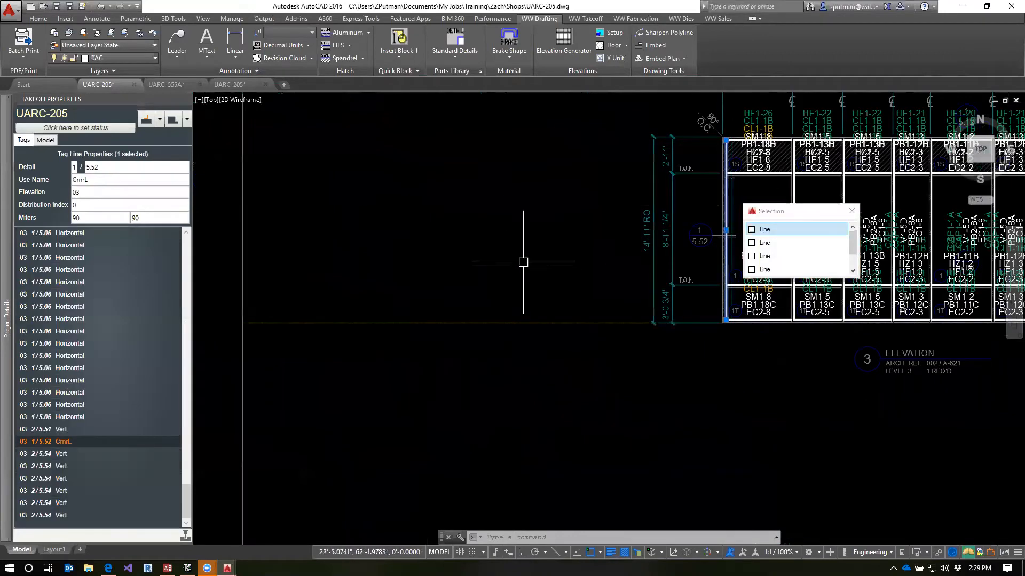
middle_drag(746, 400, 534, 305)
scroll(739, 366, down, 4)
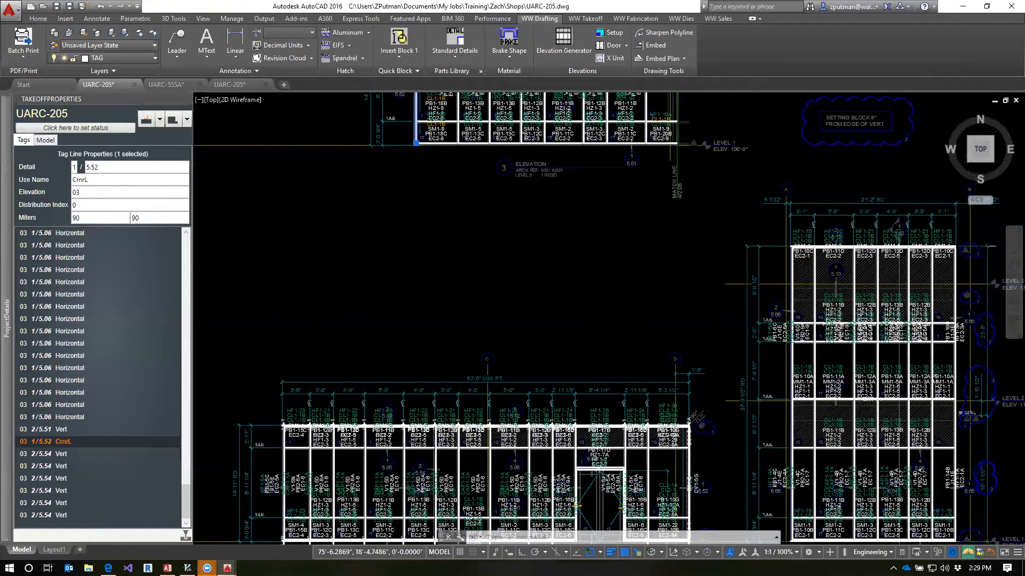
scroll(673, 256, down, 3)
key(Escape)
key(Escape)
Compare the generated assemblies of the Horizontal-Vert to CrnrR and Horizontal-CrnrL to Vert uses
mouse_move(2, 294)
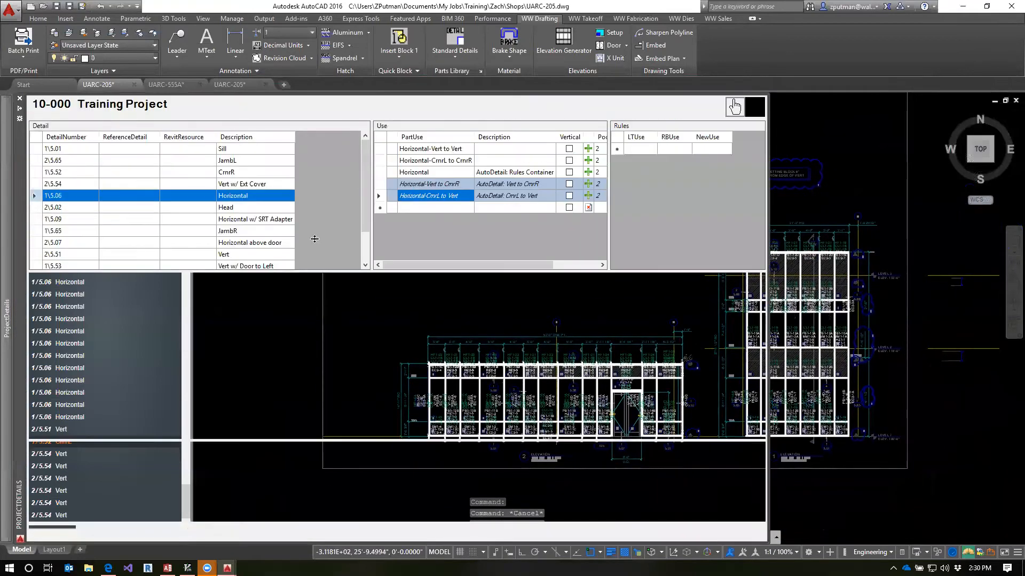
click(440, 184)
click(449, 197)
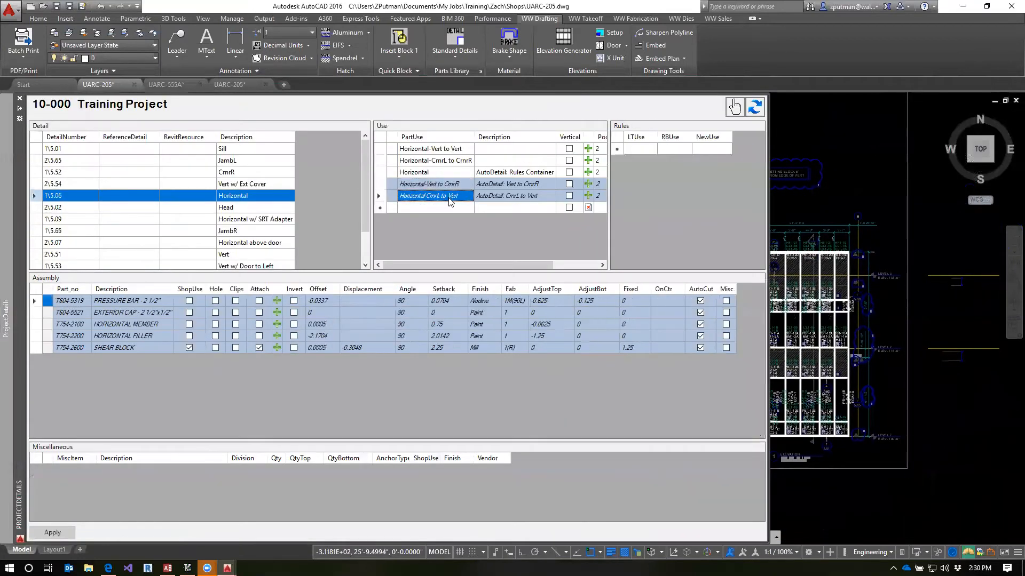
click(449, 185)
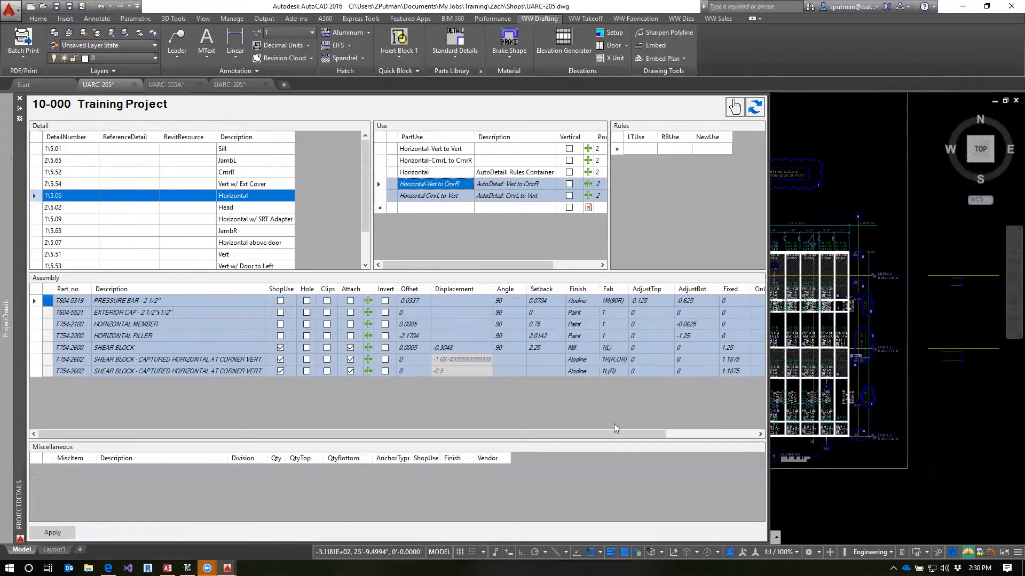
click(444, 196)
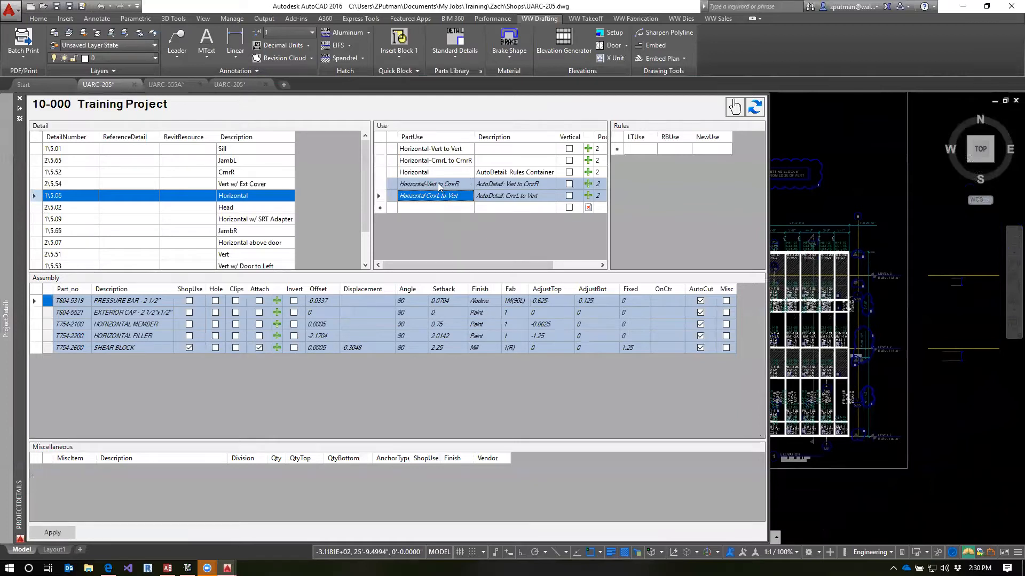
click(445, 200)
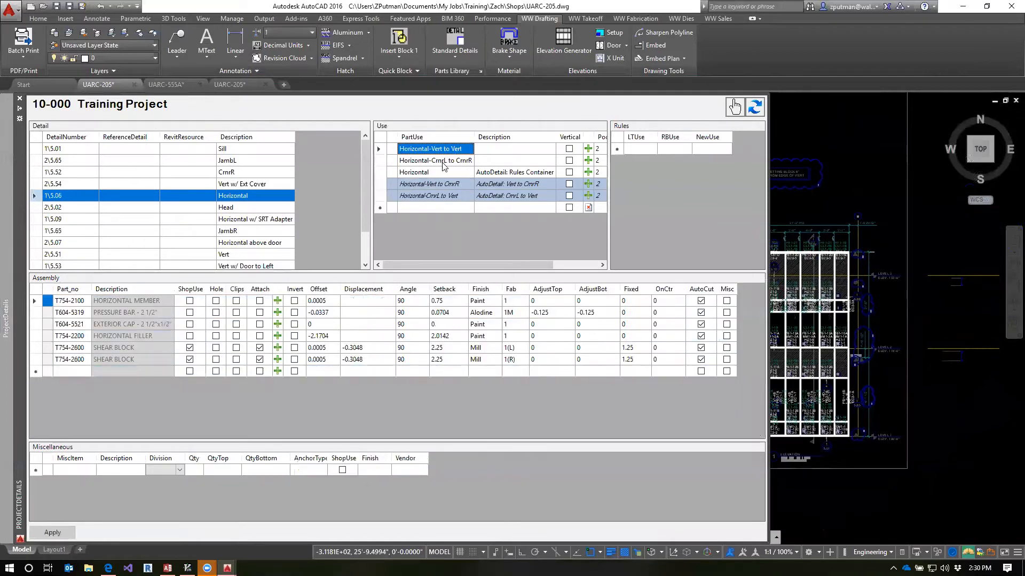
Check the Horizontal rules container and the AutoDetail uses it produces against the Horizontal-Vert to Vert use
click(431, 172)
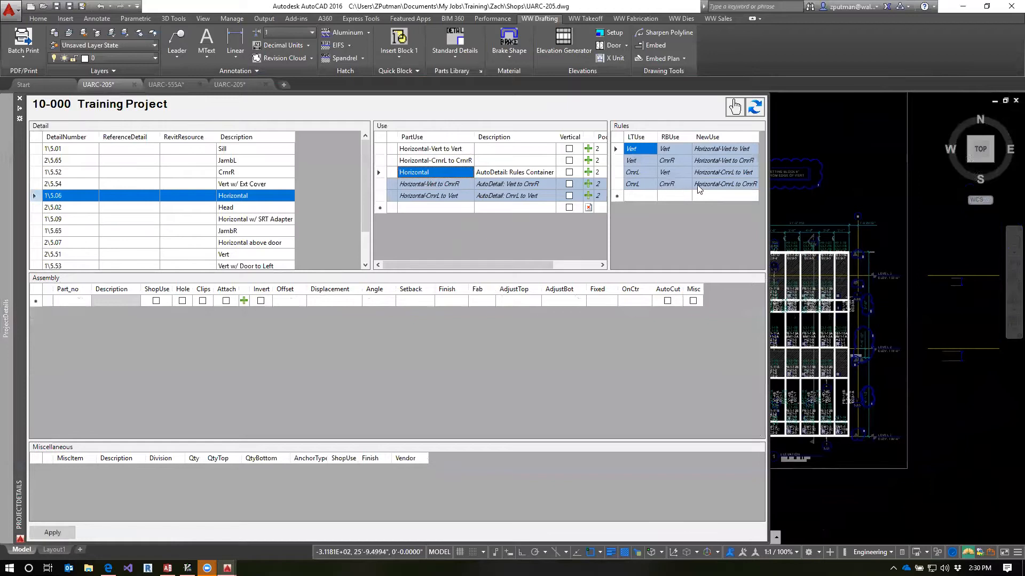
click(462, 185)
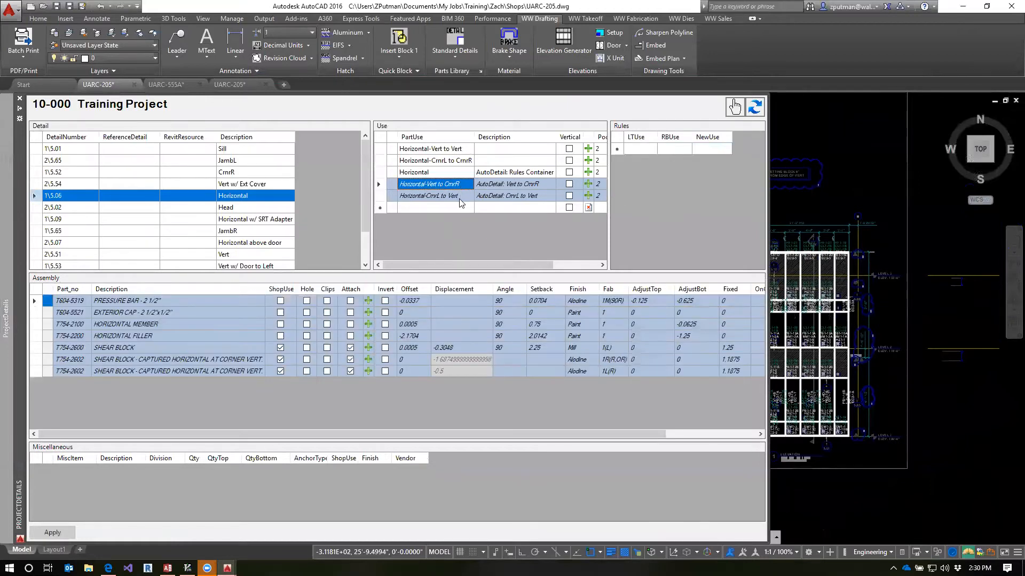
click(459, 198)
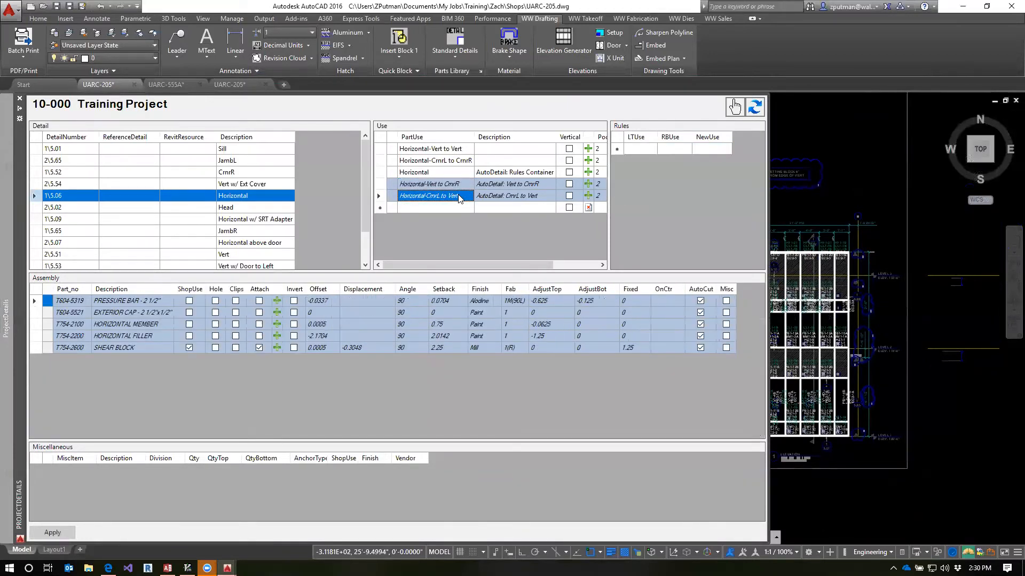
click(454, 151)
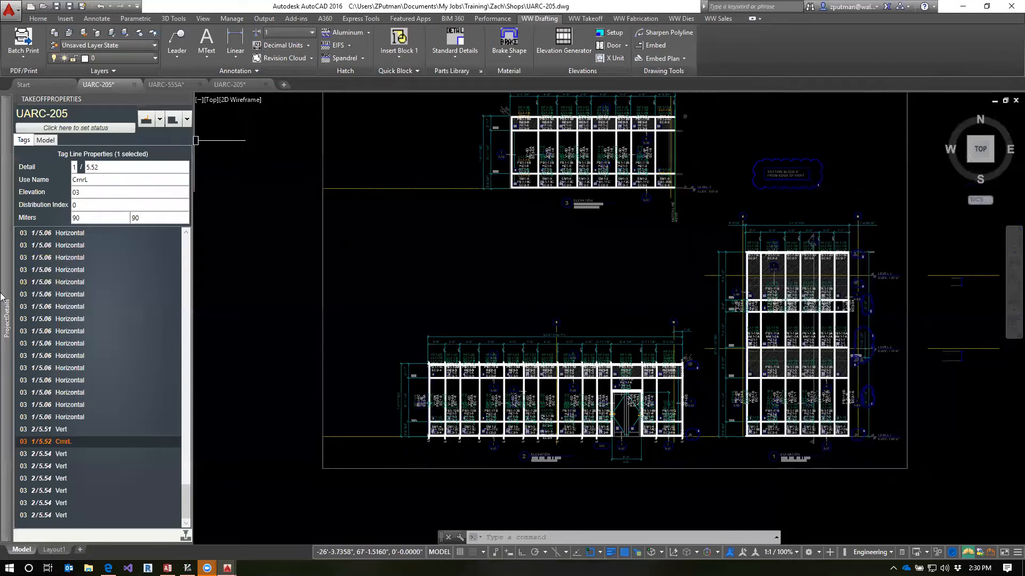
Copy the Horizontal-Vert to Vert use and paste it as a new use of the Horizontal detail
mouse_move(6, 298)
click(442, 161)
click(438, 151)
click(379, 155)
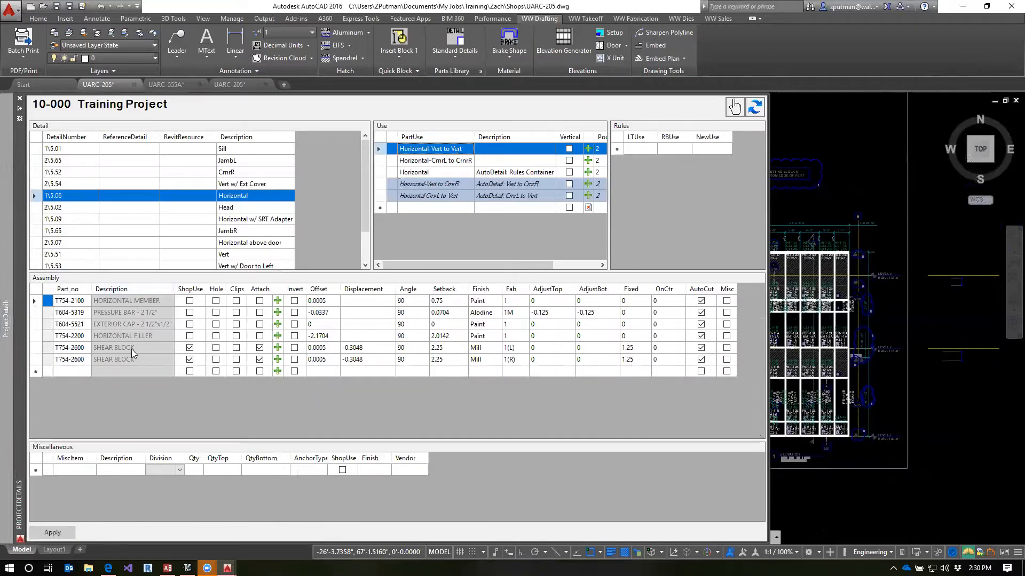
right_click(380, 151)
click(380, 151)
right_click(380, 150)
click(398, 155)
click(380, 207)
right_click(385, 208)
click(412, 235)
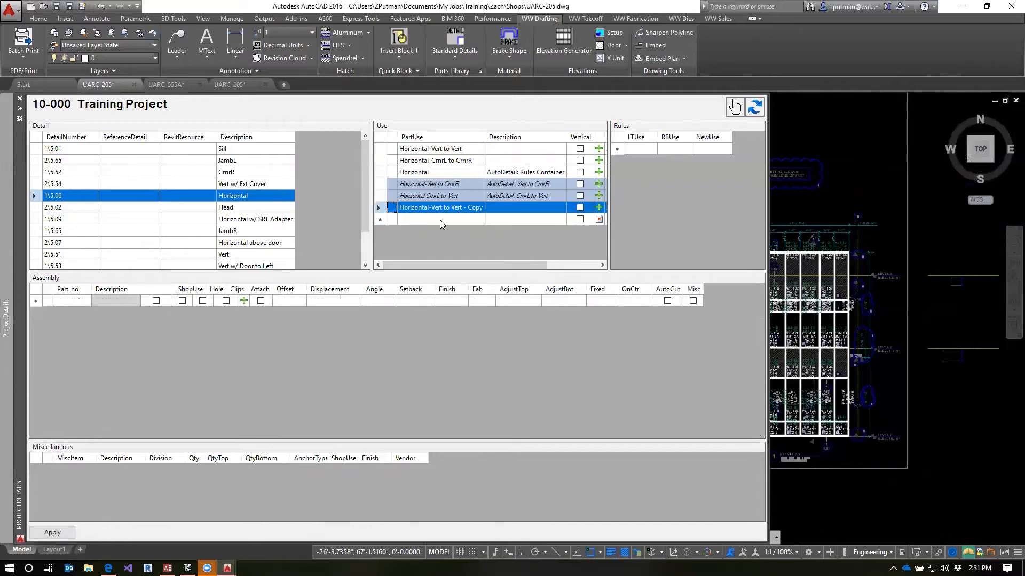
Rename the copied use as Horizontal-JambL to JambR and apply the project detail changes
click(434, 209)
drag(434, 208, 491, 214)
text(JambL)
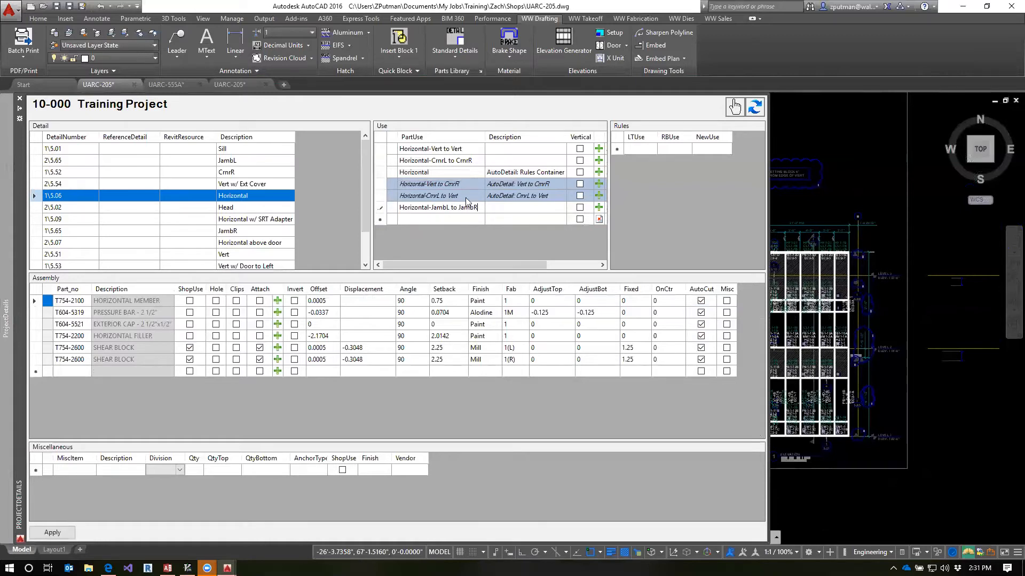
click(449, 171)
click(455, 213)
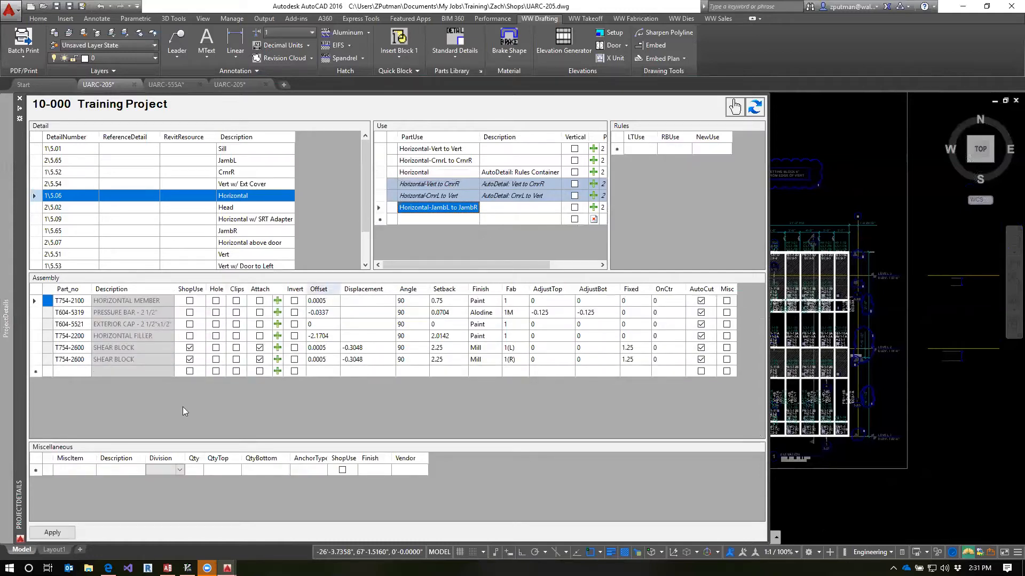
click(52, 533)
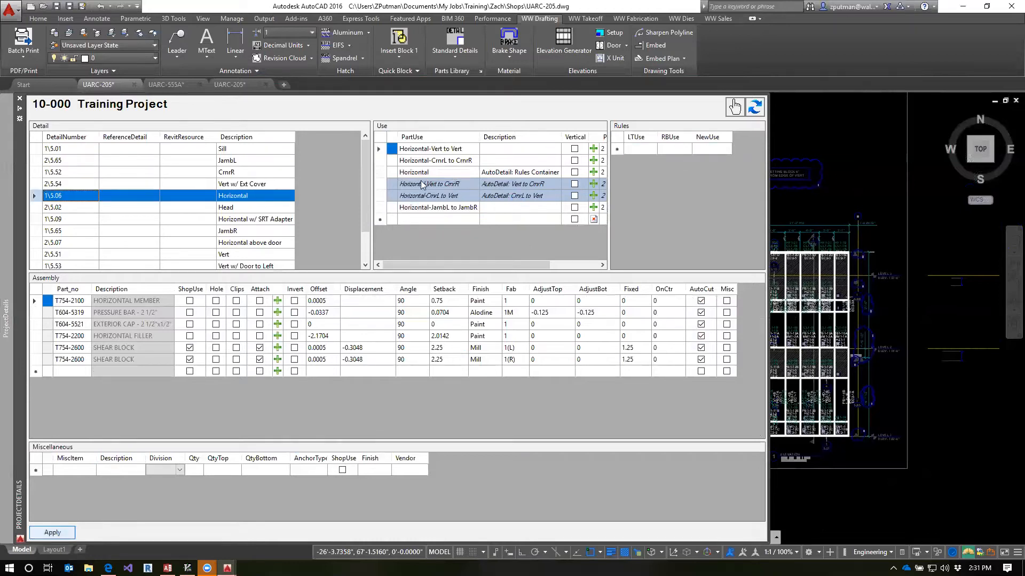
Check the Horizontal rules container, update the drawing with the UPD command, and bring the project details back up
click(438, 173)
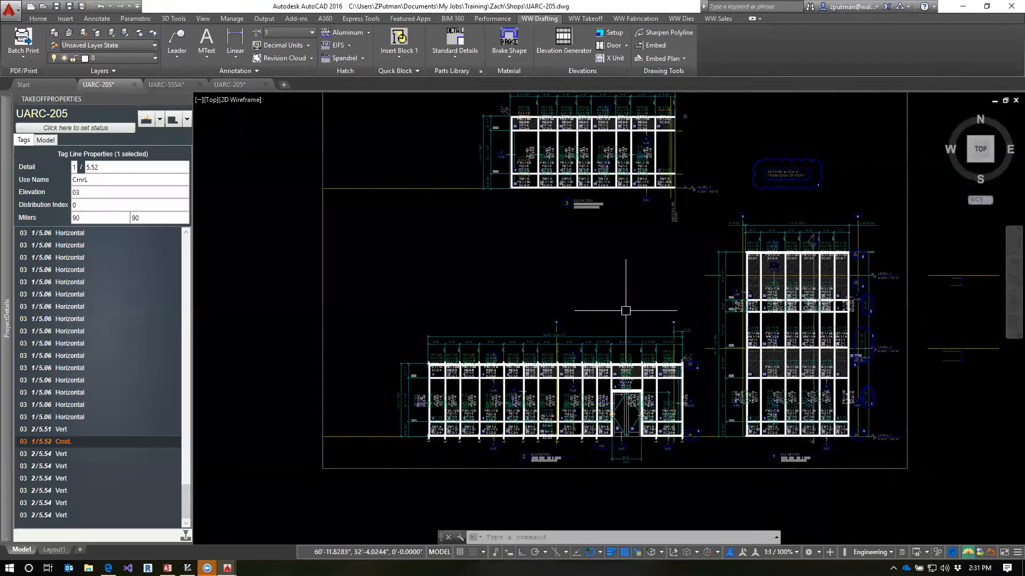
key(Escape)
key(Escape)
key(Escape)
text(UPD)
key(Return)
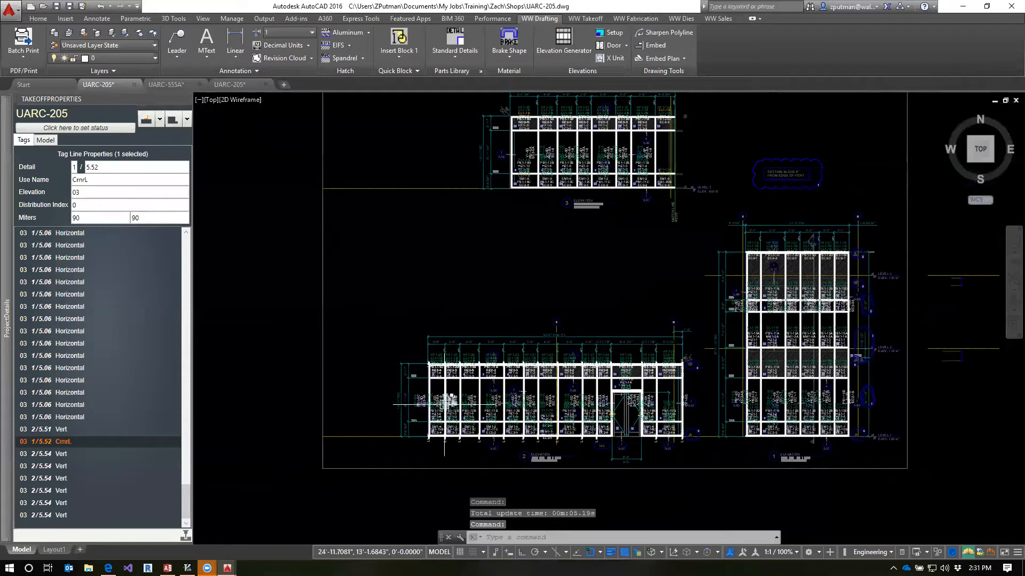
mouse_move(2, 370)
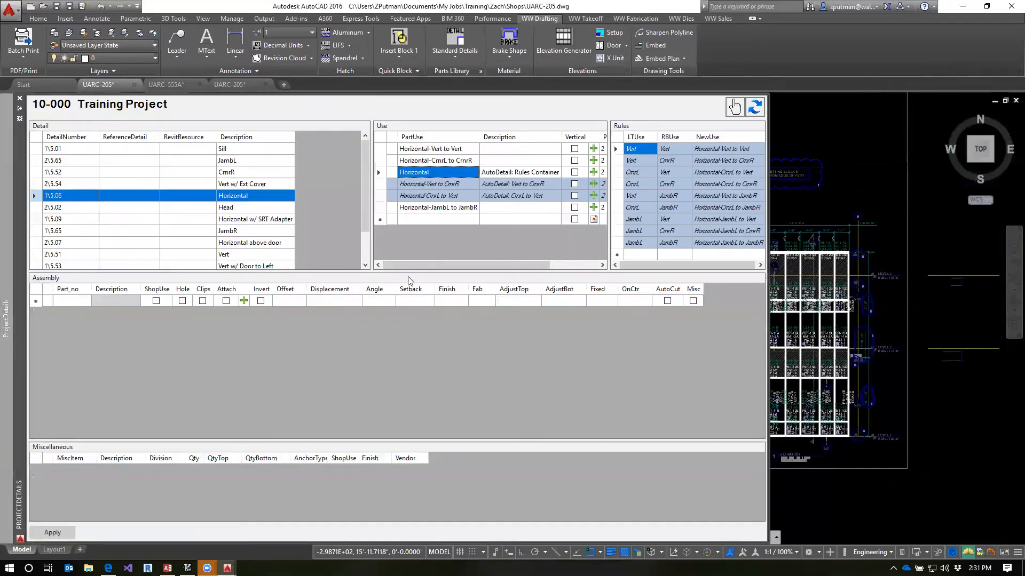
Refresh the project details and check the generated Horizontal-JambL to Vert and Horizontal-Vert to JambR uses against the elevation
click(755, 111)
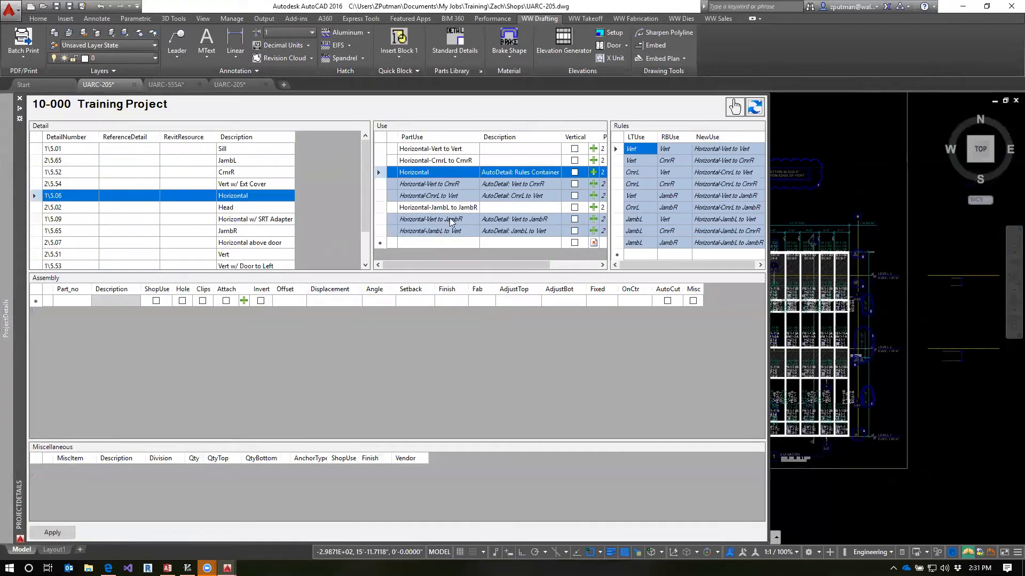
click(435, 231)
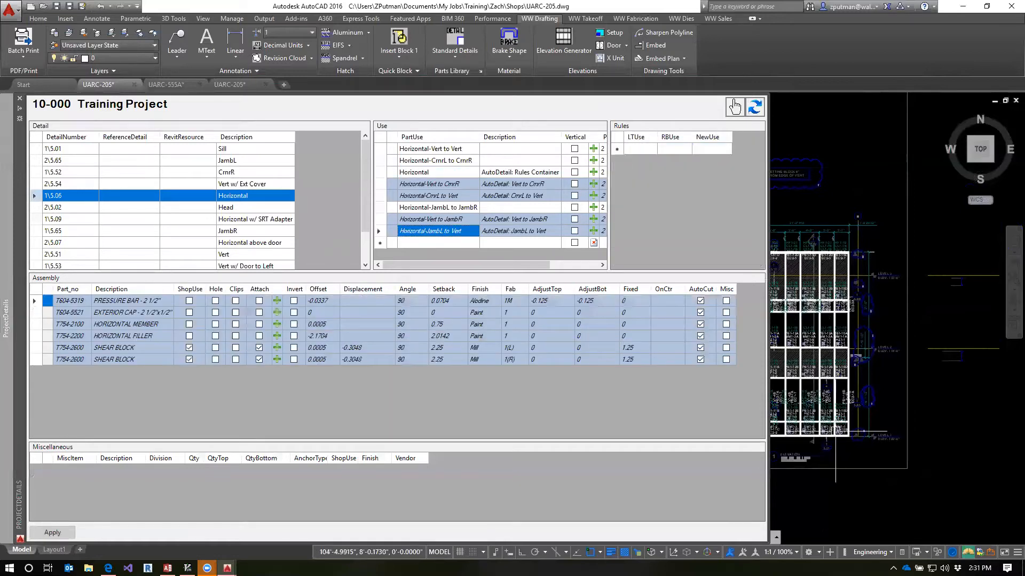
middle_drag(833, 451, 920, 440)
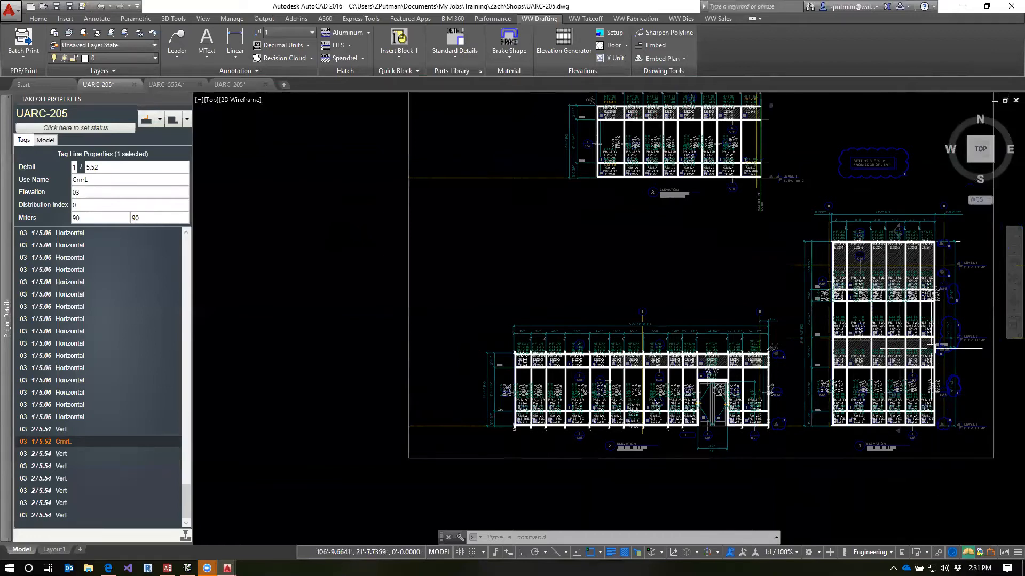
mouse_move(2, 435)
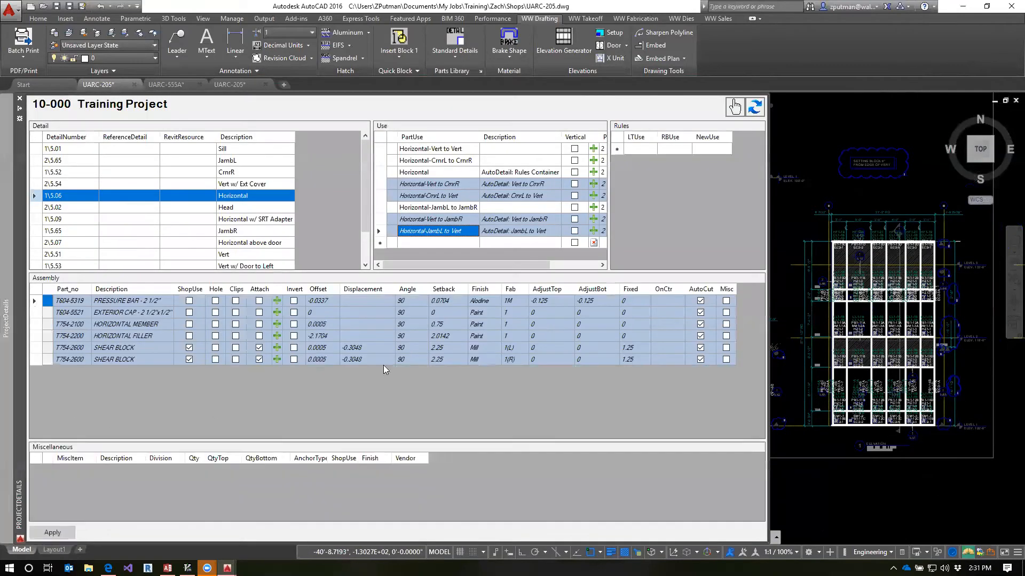
click(451, 220)
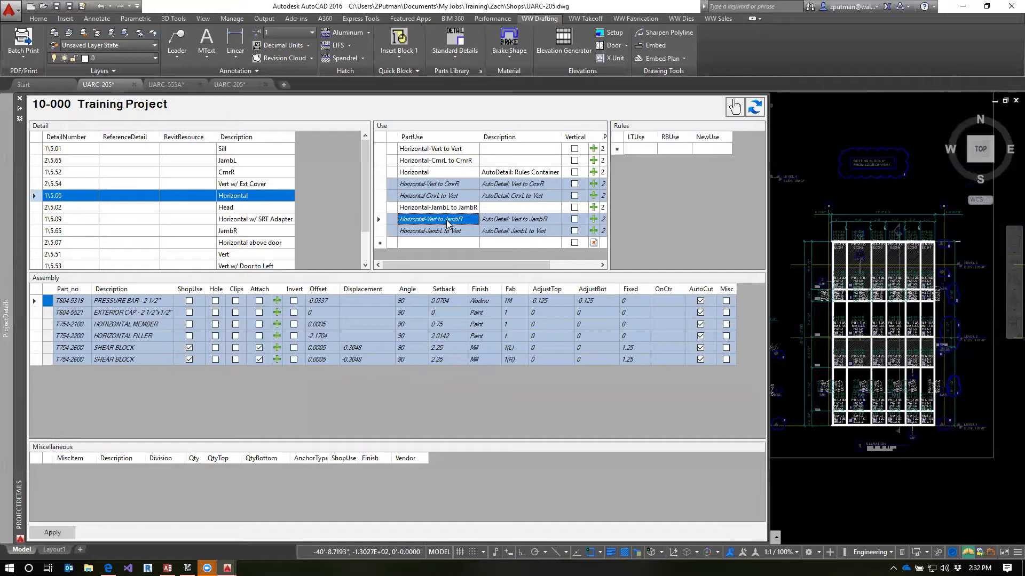
Compare the assembly parts of the Horizontal-JambL to JambR, Horizontal-CrnrL to CrnrR and Horizontal-Vert to Vert uses
click(450, 209)
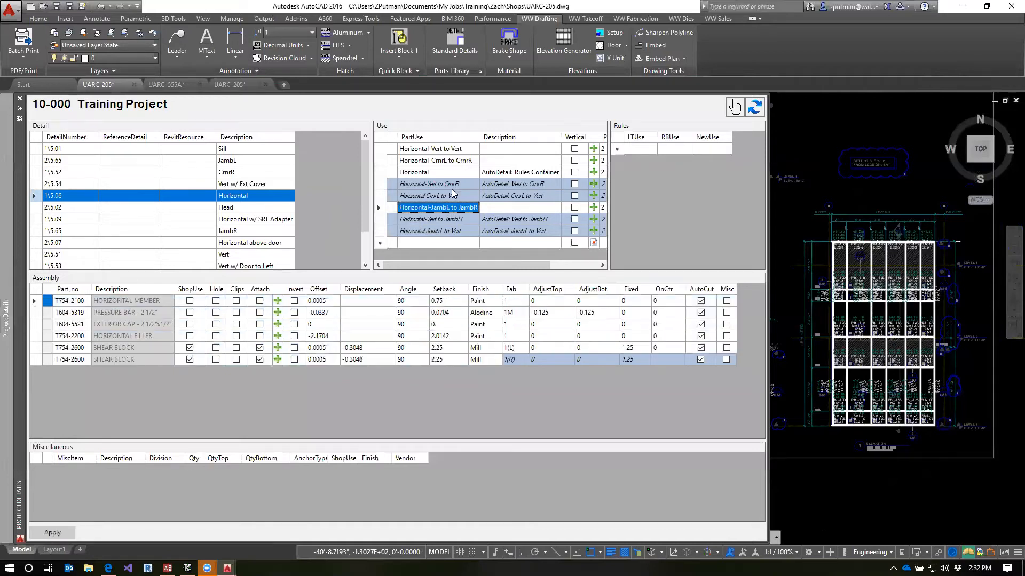
click(456, 161)
click(458, 149)
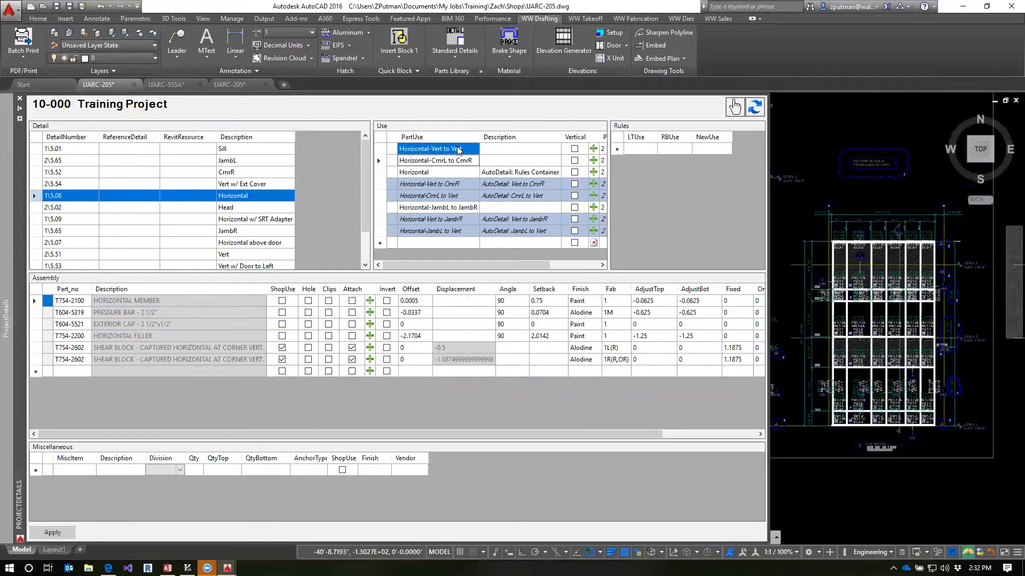
click(454, 209)
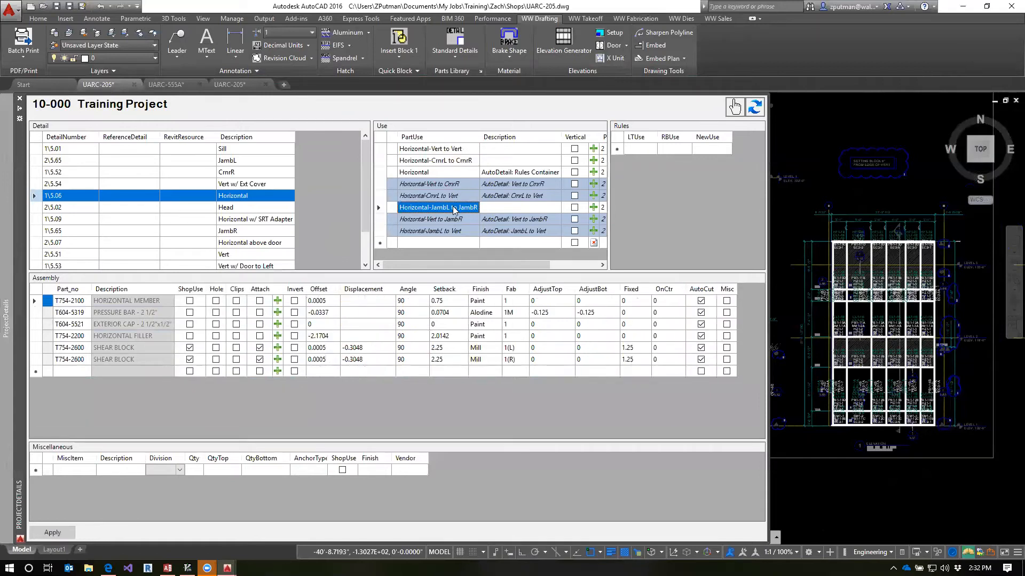
click(450, 159)
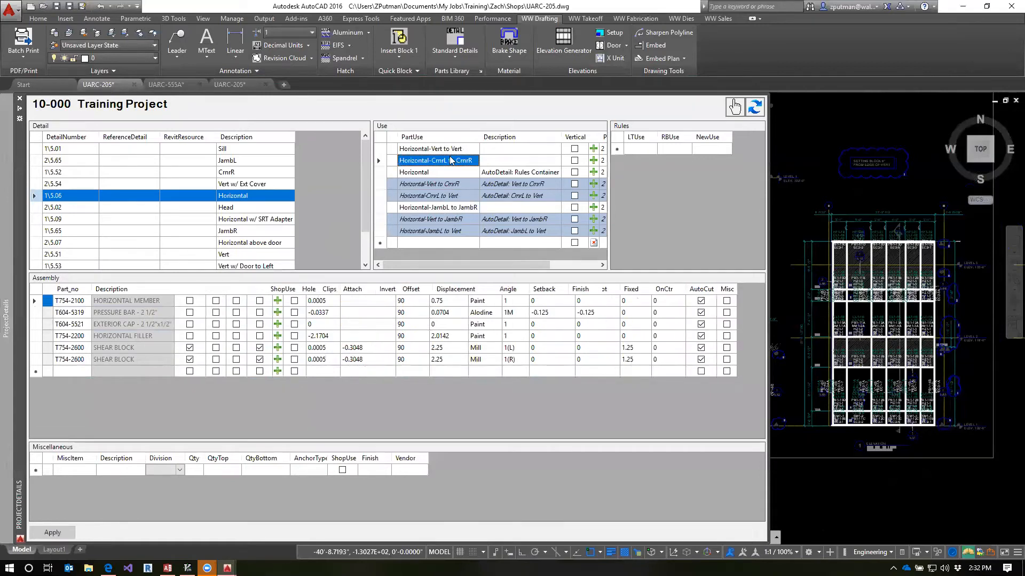
click(451, 151)
click(449, 161)
click(449, 153)
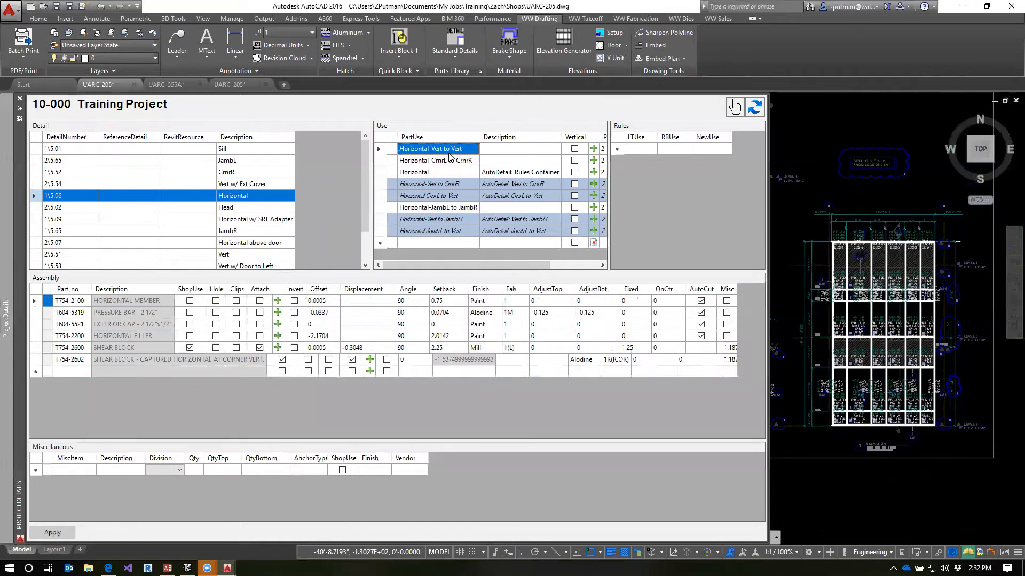
Examine the generated corner and jamb AutoDetail uses alongside the three manually defined Horizontal uses
click(460, 184)
click(458, 220)
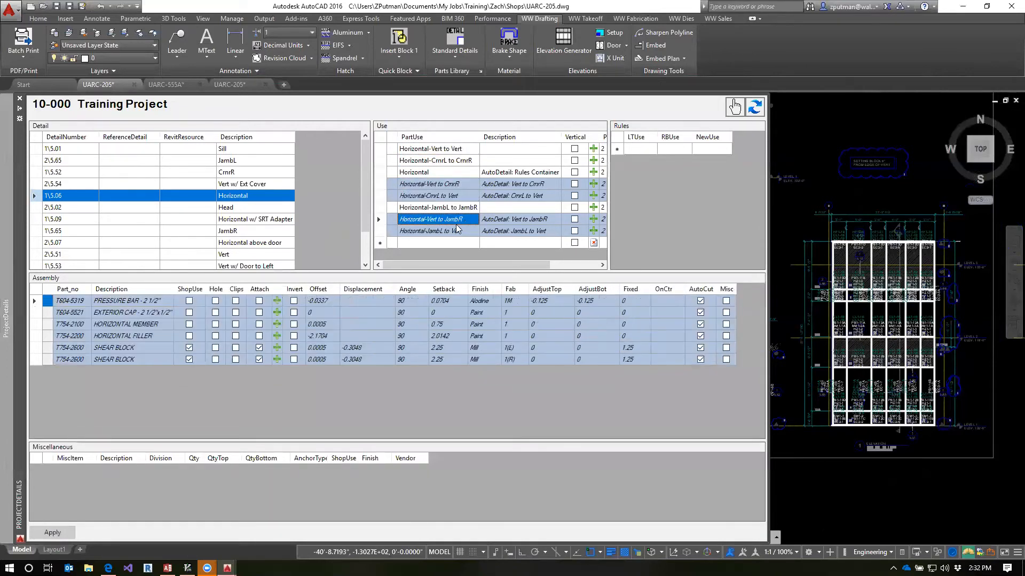
click(461, 232)
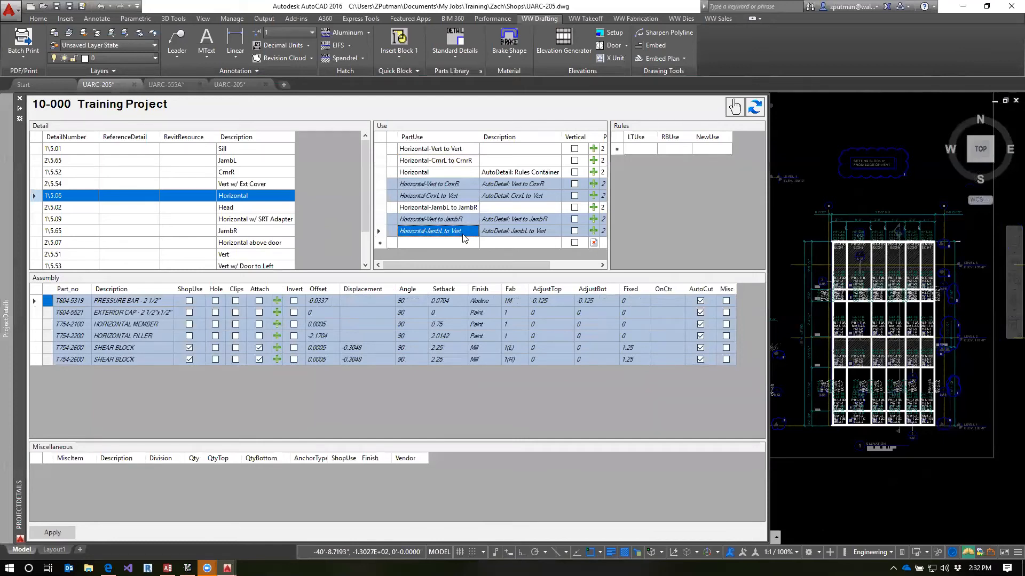
click(464, 209)
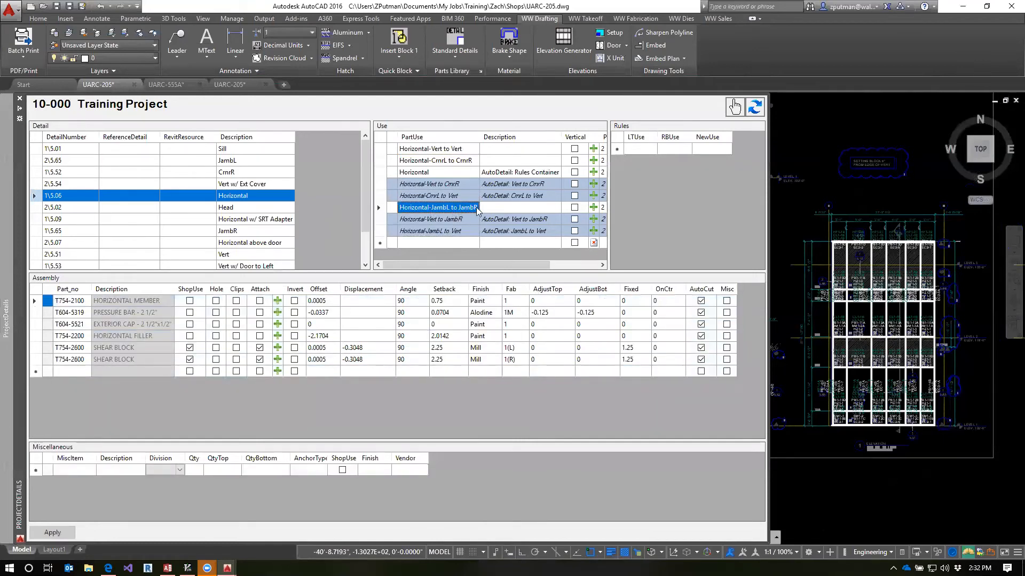
click(462, 161)
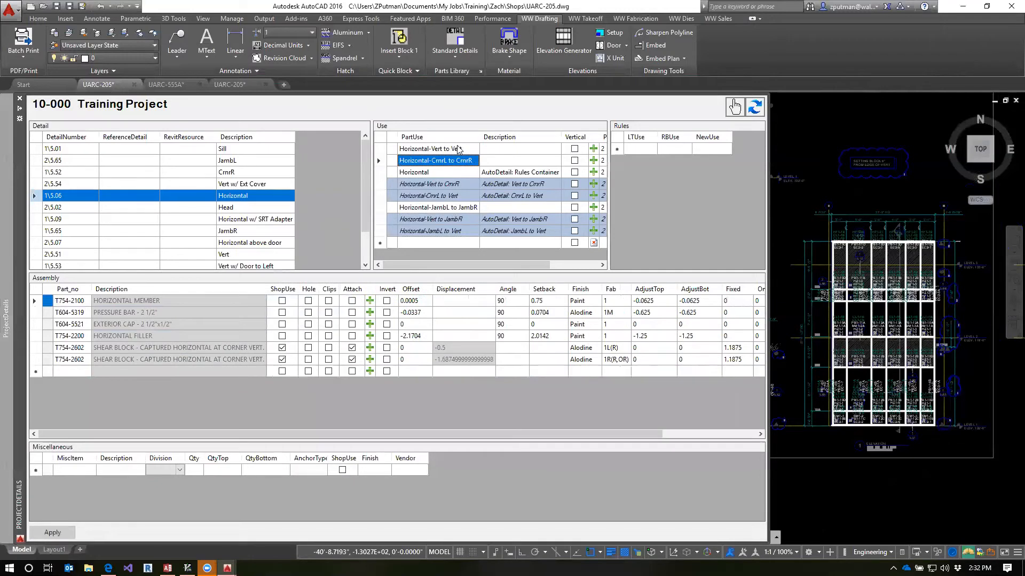
click(458, 150)
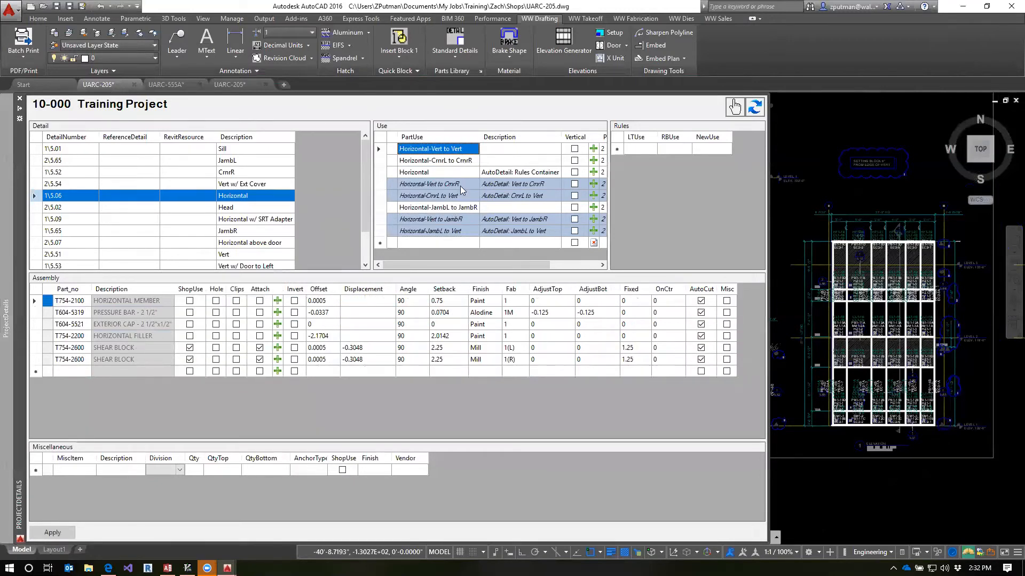
click(462, 192)
click(456, 218)
Highlight the four generated AutoDetail uses together, and review the Horizontal-Vert to Vert and Horizontal-CrnrL to CrnrR source uses
click(456, 230)
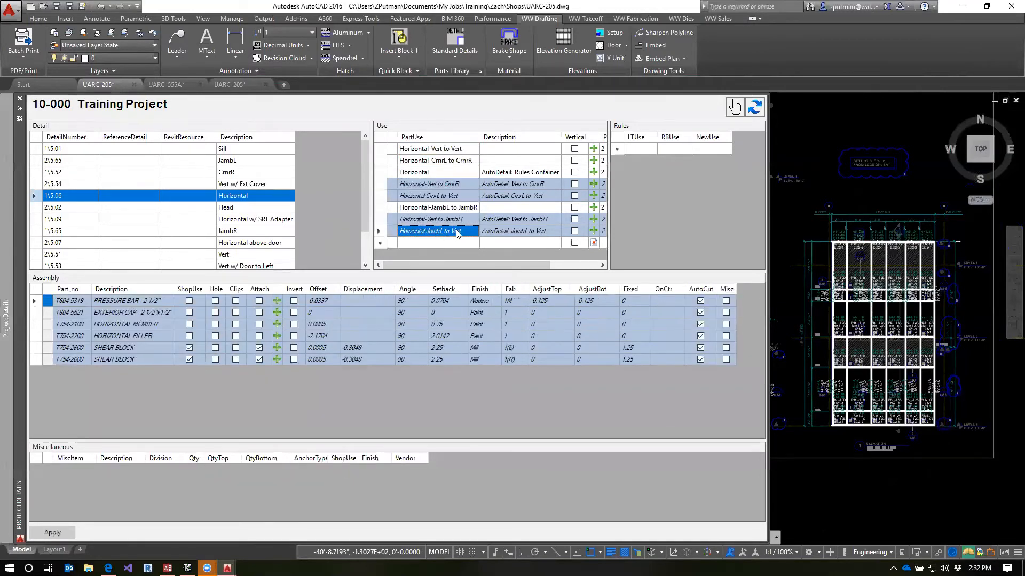
ctrl+click(456, 219)
ctrl+click(457, 195)
ctrl+click(456, 184)
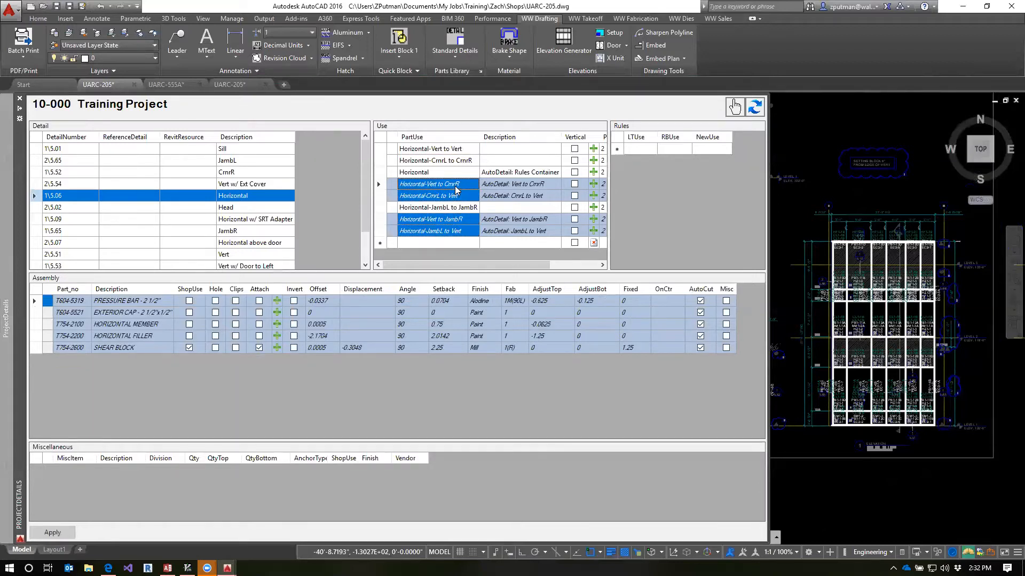
ctrl+click(457, 148)
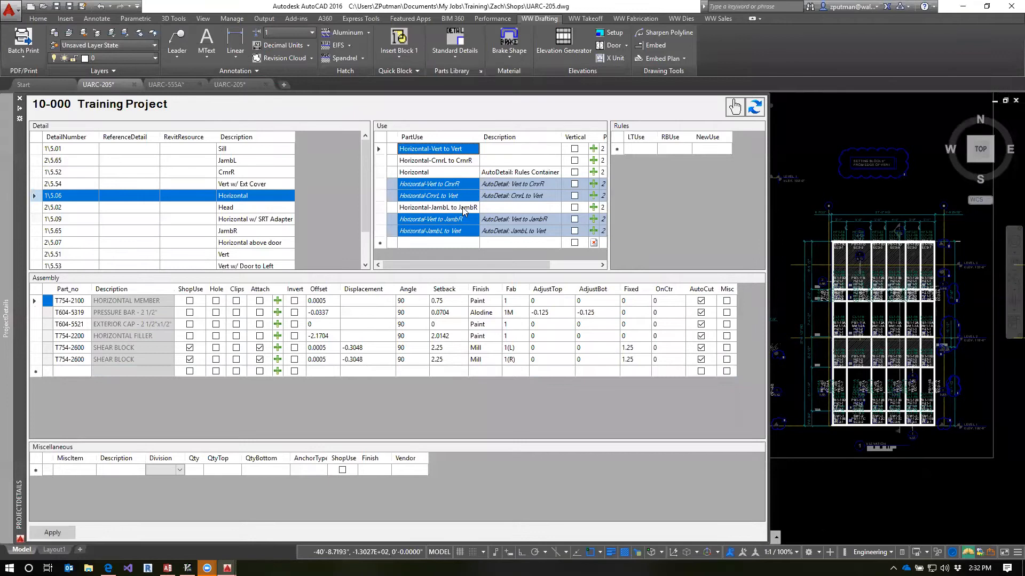
click(457, 160)
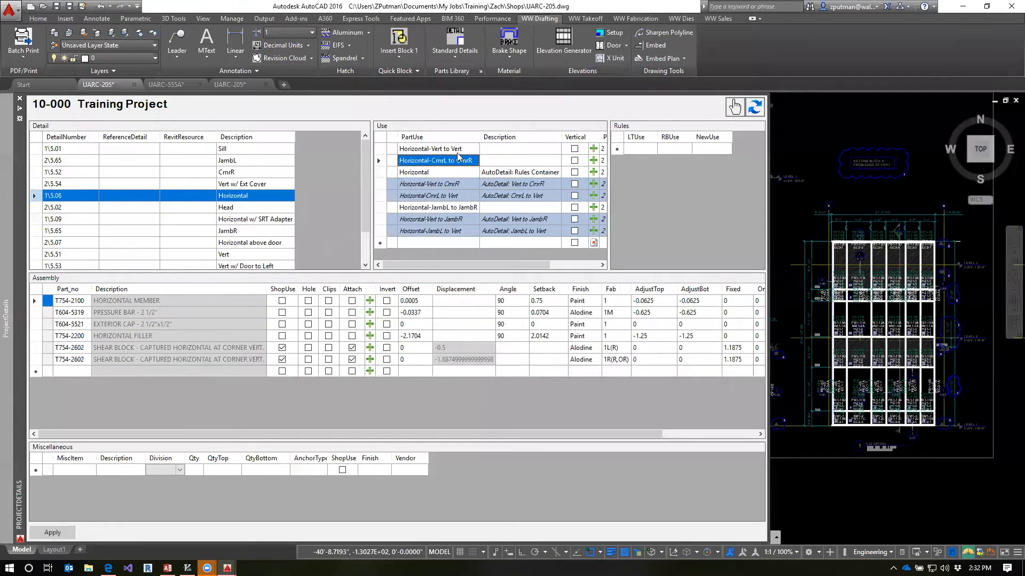
click(456, 153)
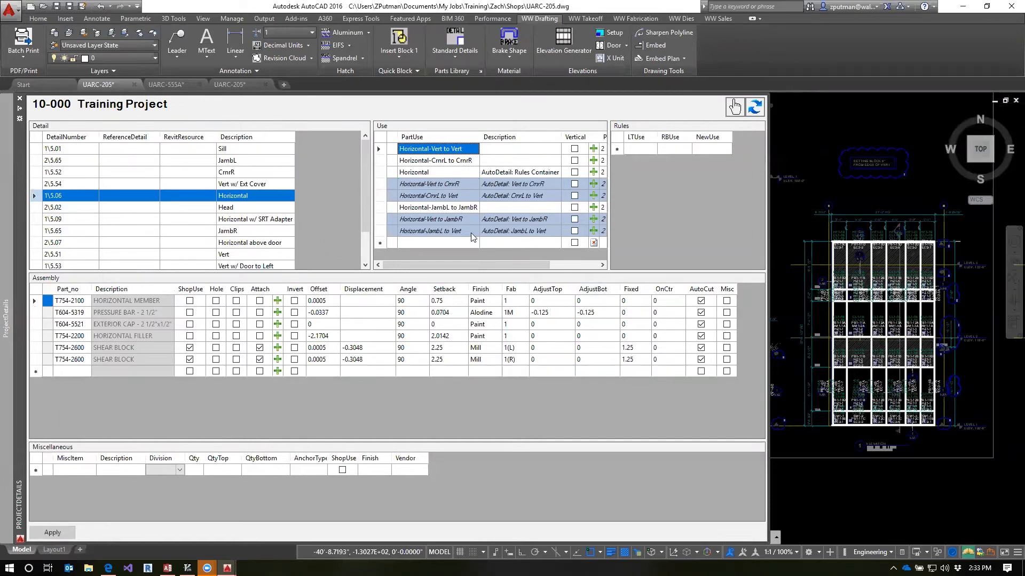
Compare the generated Horizontal-Vert to JambR and Horizontal-Vert to CrnrR assemblies with the vert, corner and jamb source uses
click(462, 220)
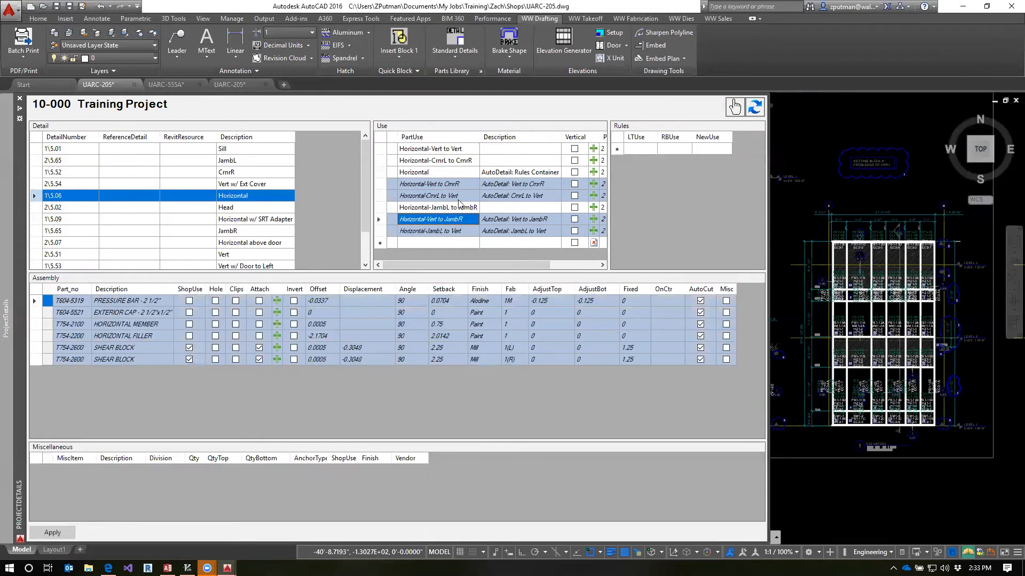
click(458, 185)
click(455, 161)
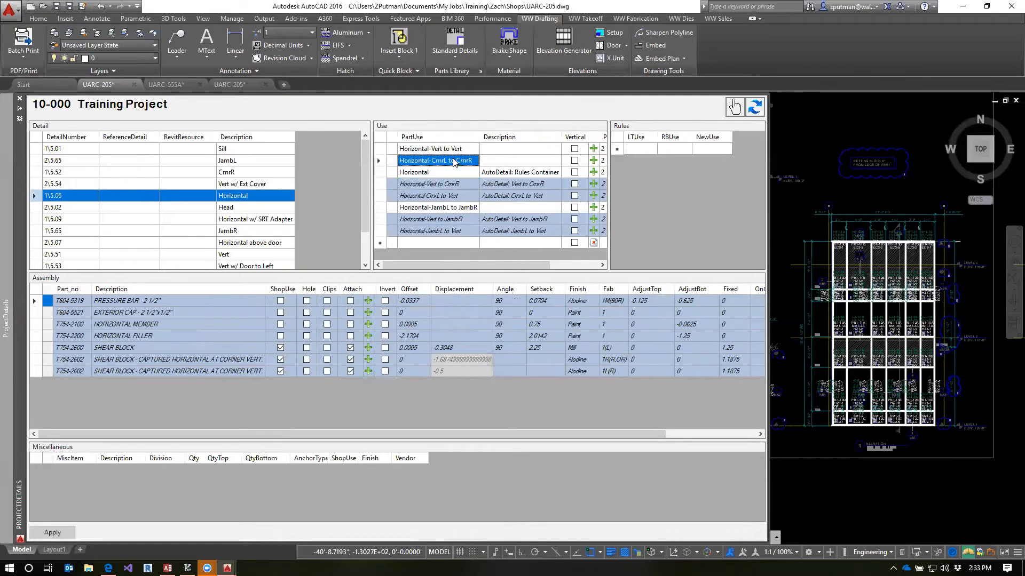
click(450, 148)
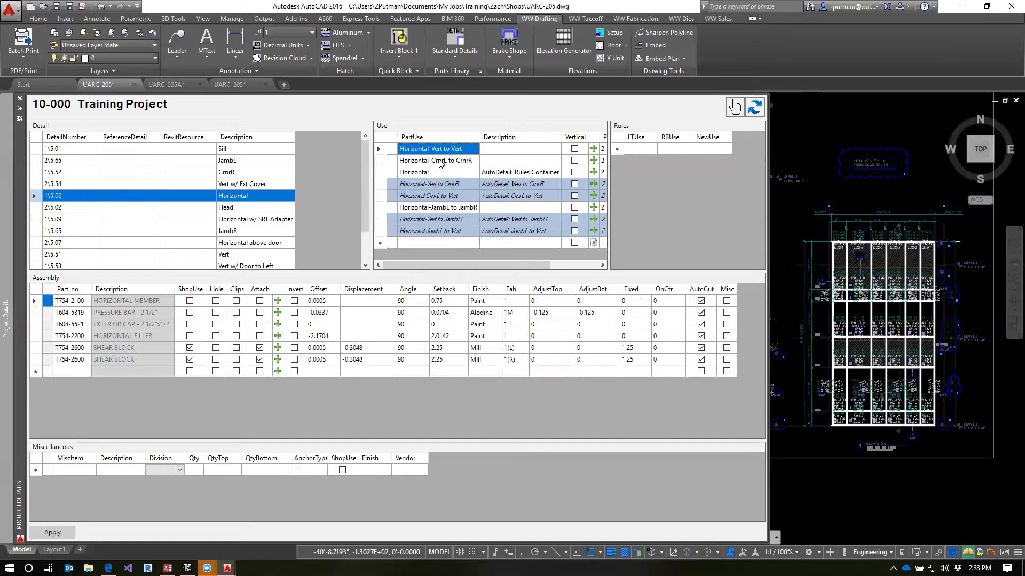
click(442, 162)
click(449, 206)
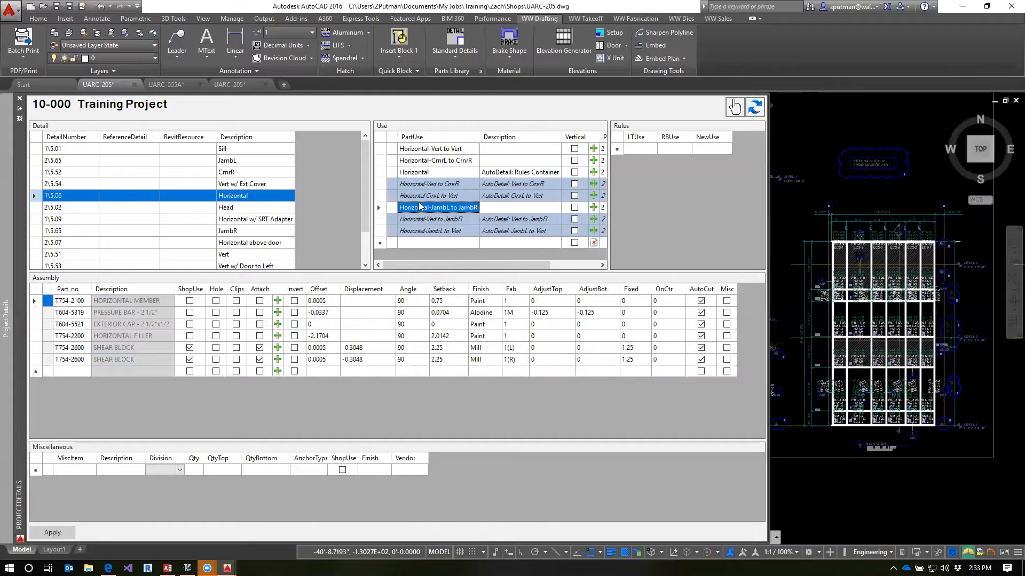
Review the Horizontal-CrnrL to CrnrR assembly and the generated uses combining a vert with a corner or jamb
click(421, 161)
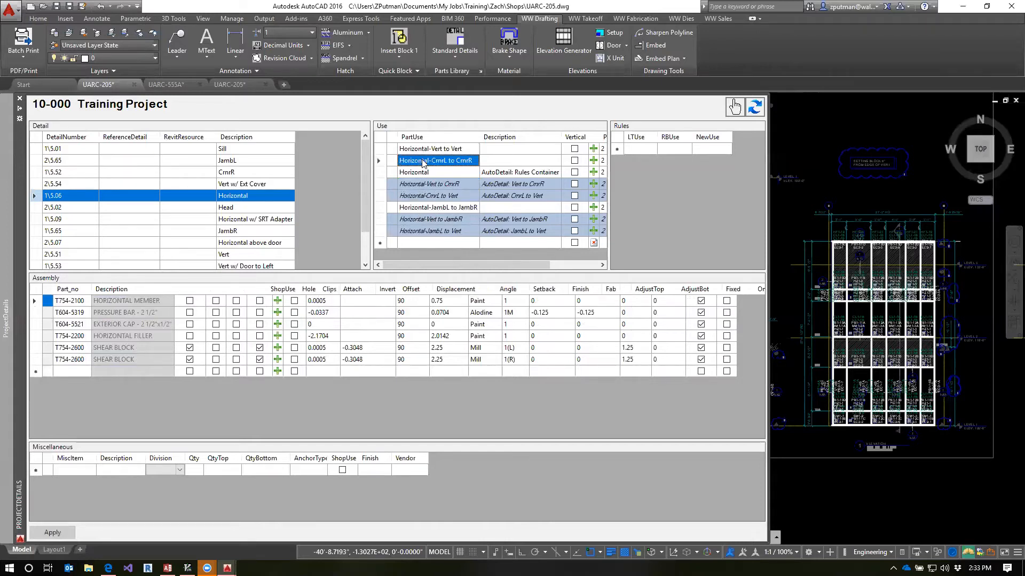
click(441, 183)
click(441, 196)
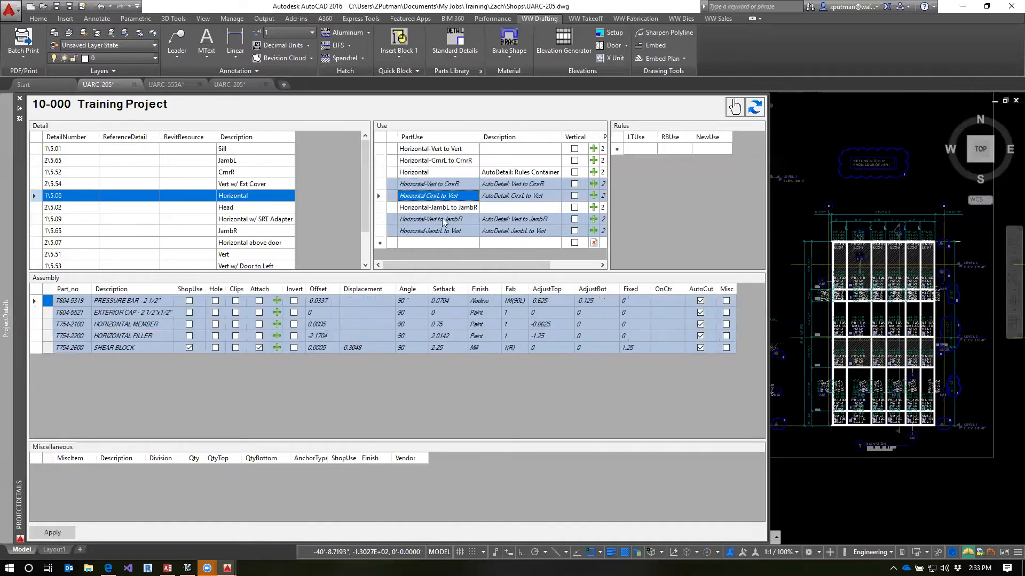
click(443, 220)
click(452, 232)
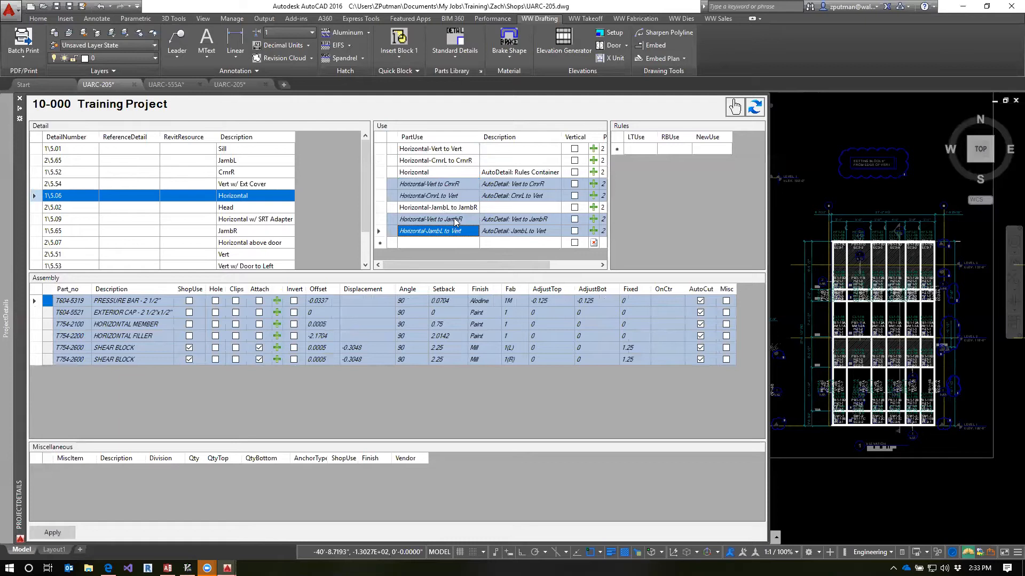
click(457, 219)
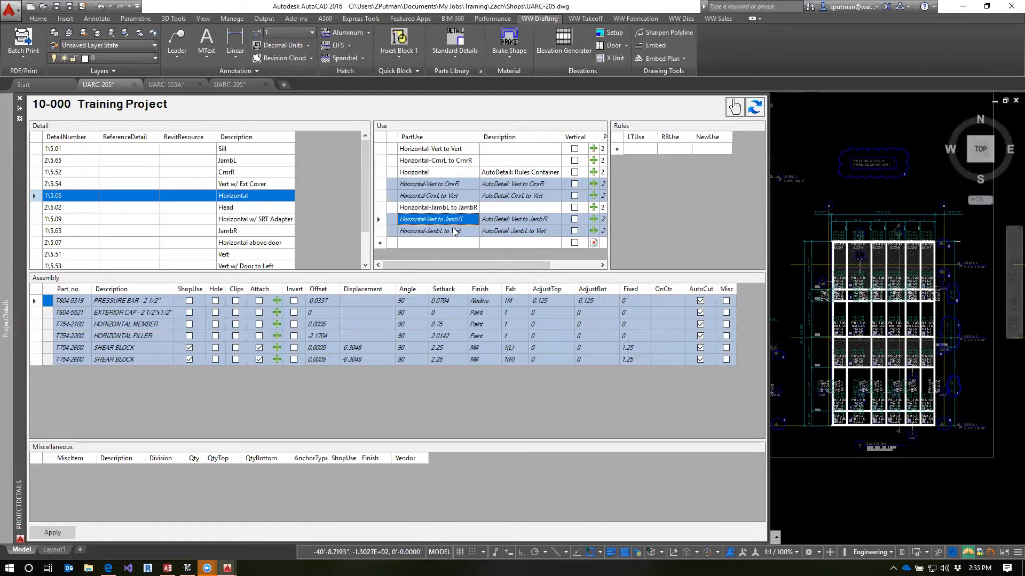
click(454, 232)
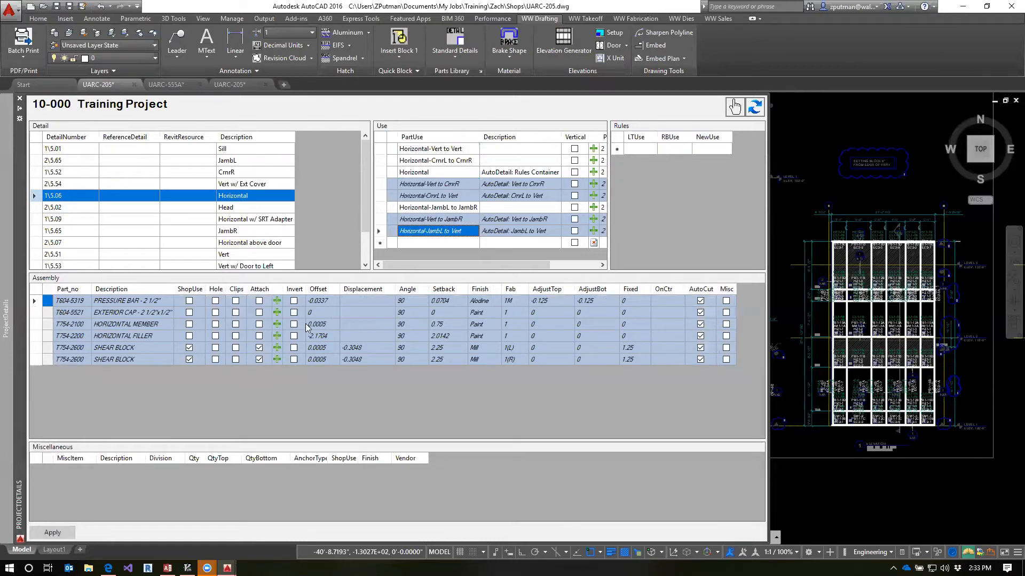
Examine the assembly rows of the Horizontal-JambL to Vert and Horizontal-Vert to JambR uses against Horizontal-JambL to JambR
click(329, 326)
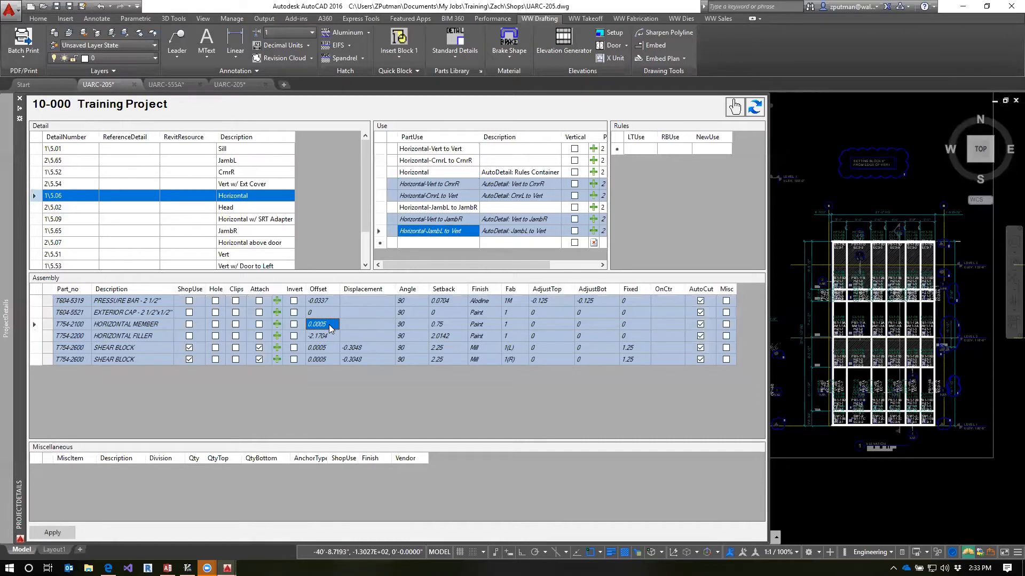
click(431, 222)
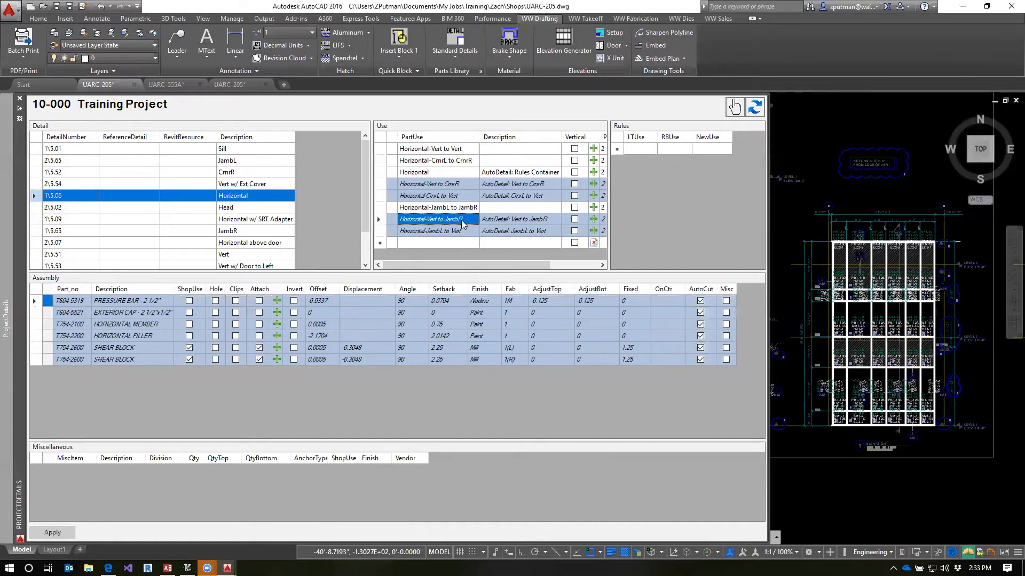
click(560, 219)
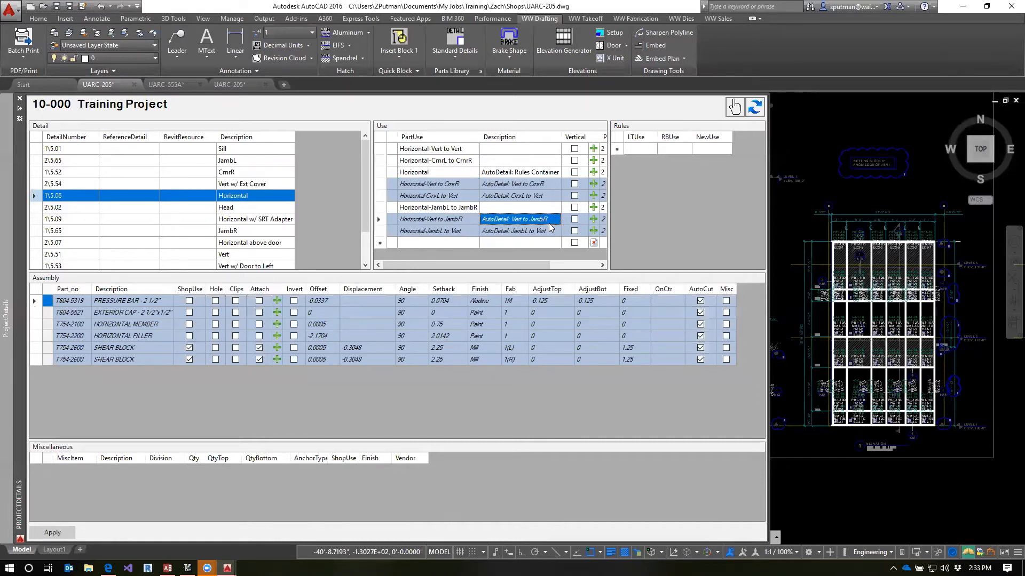
click(260, 338)
click(450, 222)
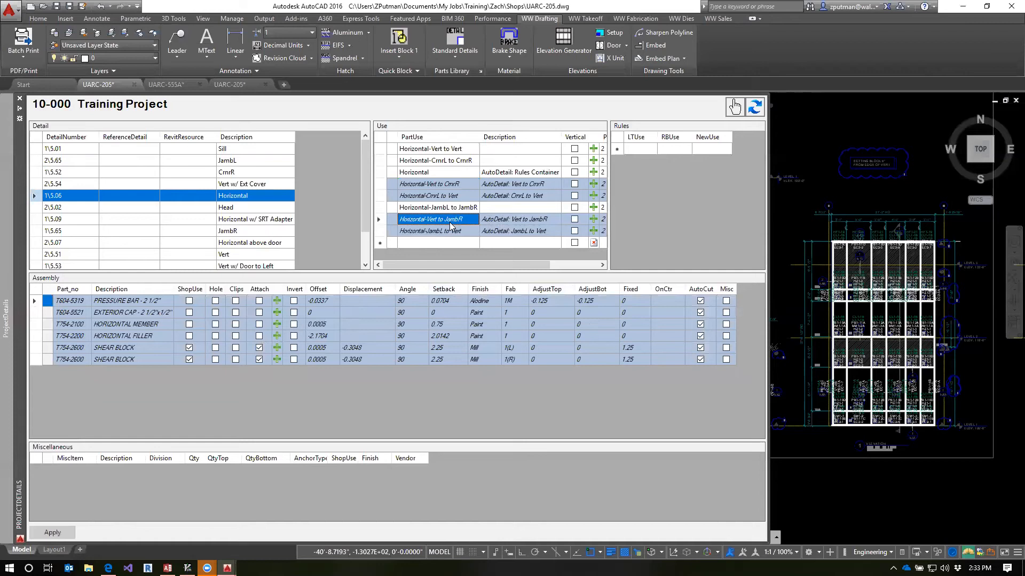
click(380, 219)
click(380, 209)
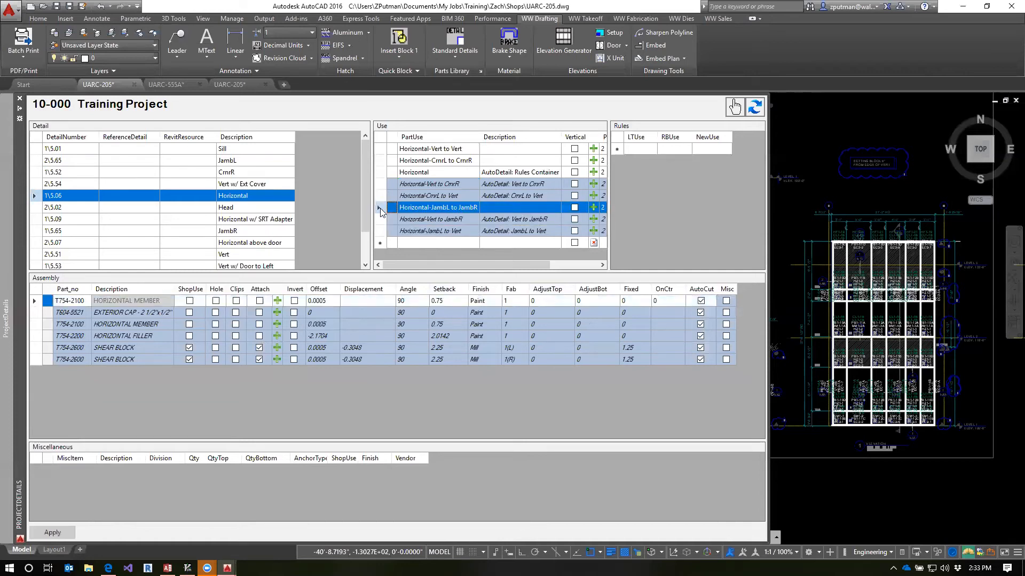
click(380, 230)
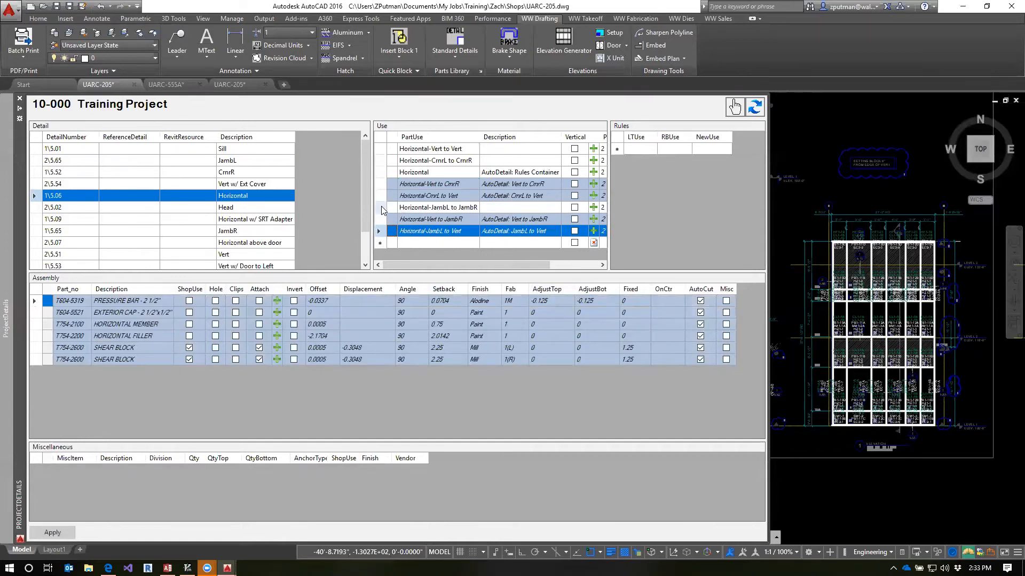
Set the pressure bar's AdjustTop to 2 in the Horizontal-JambL to JambR use and apply the change
click(381, 208)
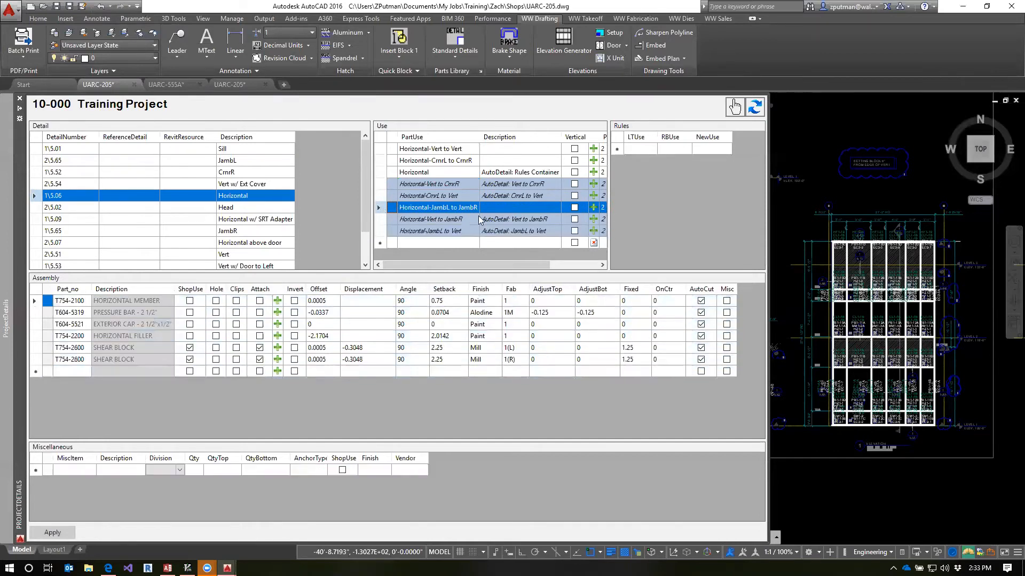
click(555, 315)
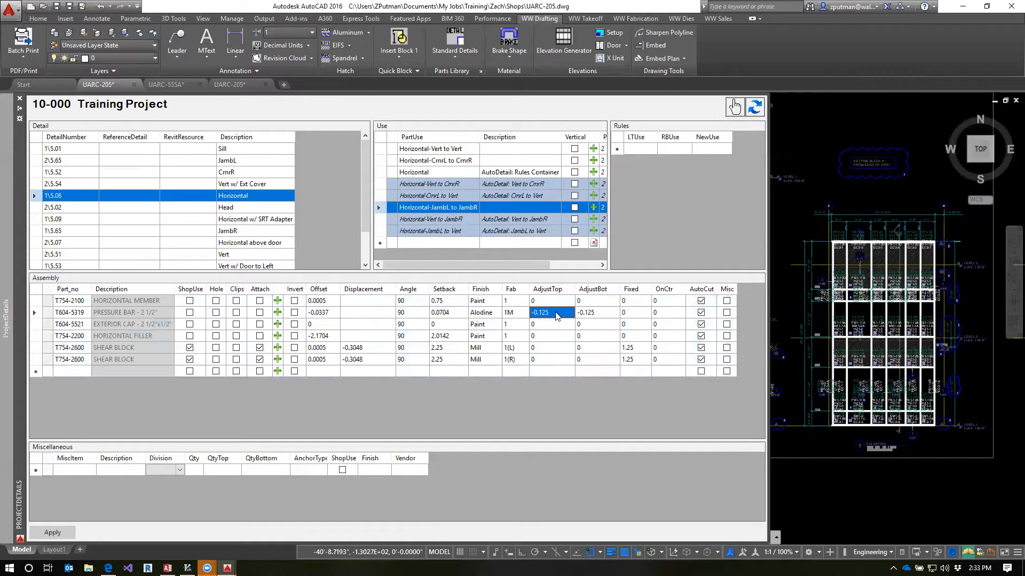
click(557, 312)
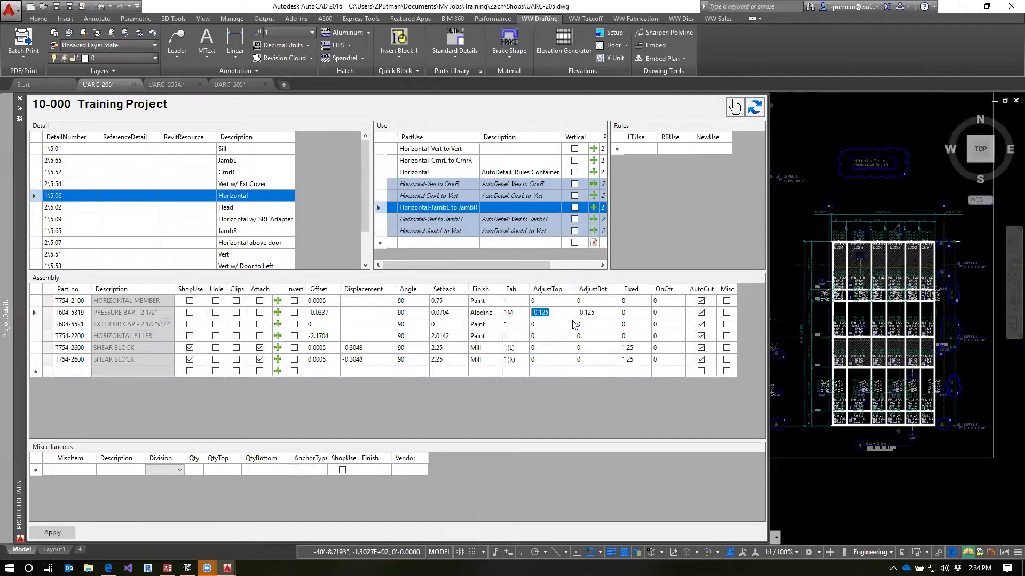
text(2)
key(Return)
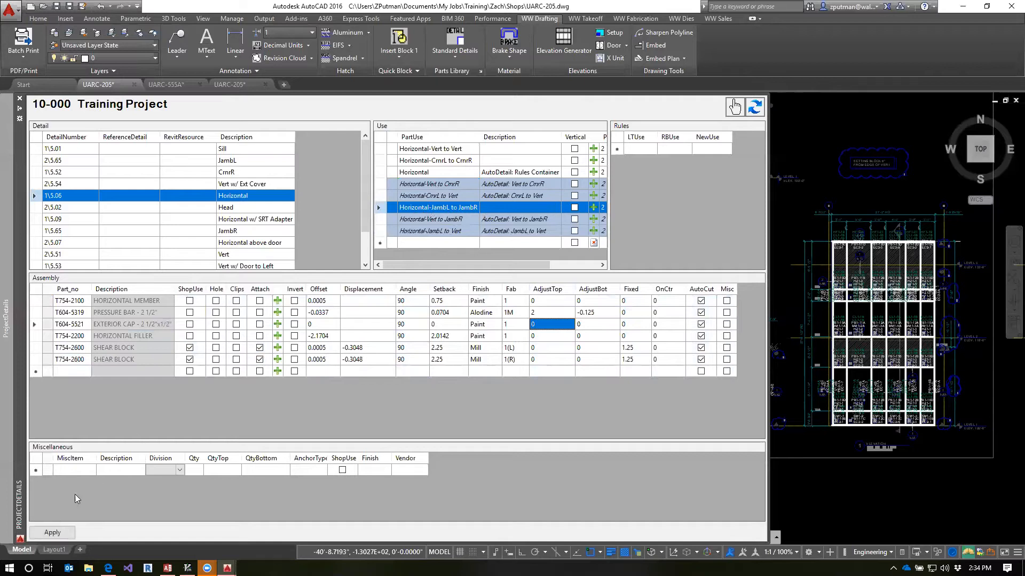
click(58, 531)
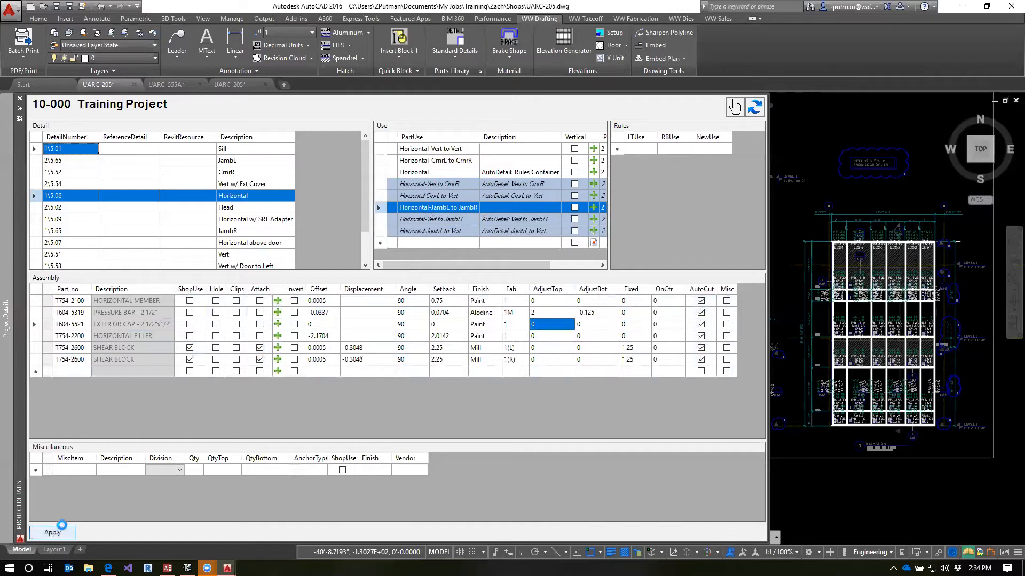
Compare the pressure bar's AdjustTop in the generated Horizontal-JambL to Vert use with the Horizontal-JambL to JambR source use
click(426, 231)
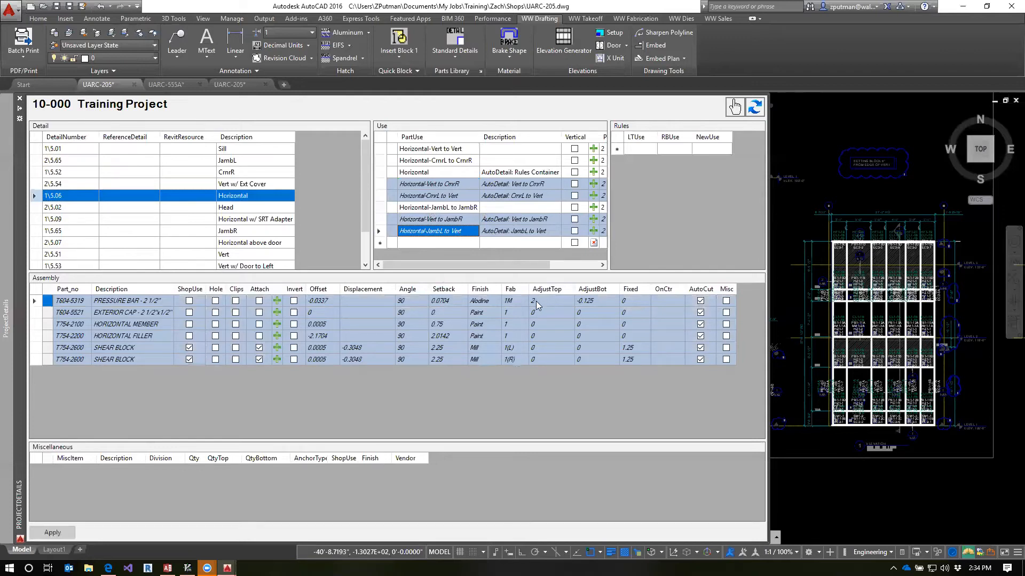
click(448, 208)
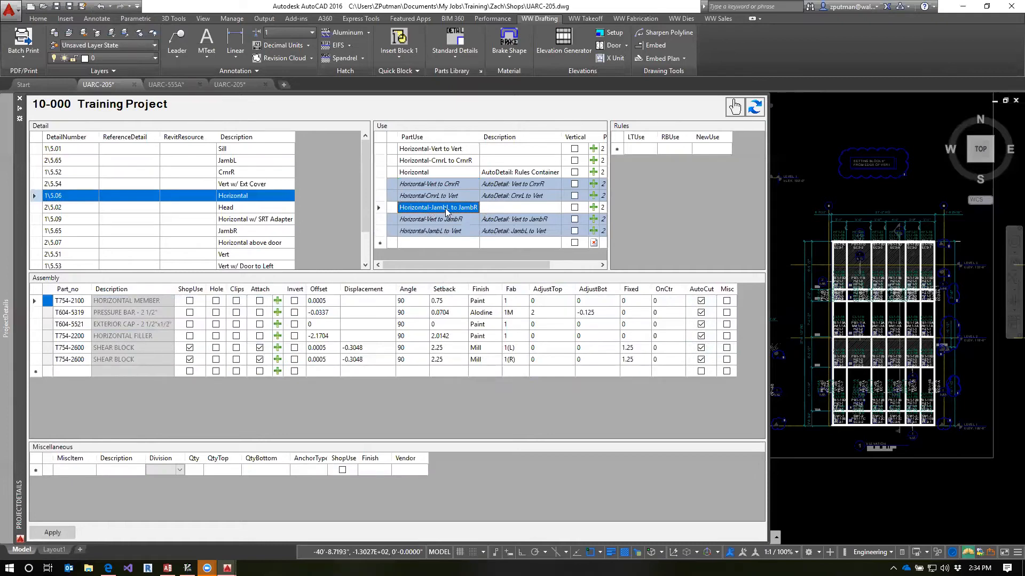
click(449, 229)
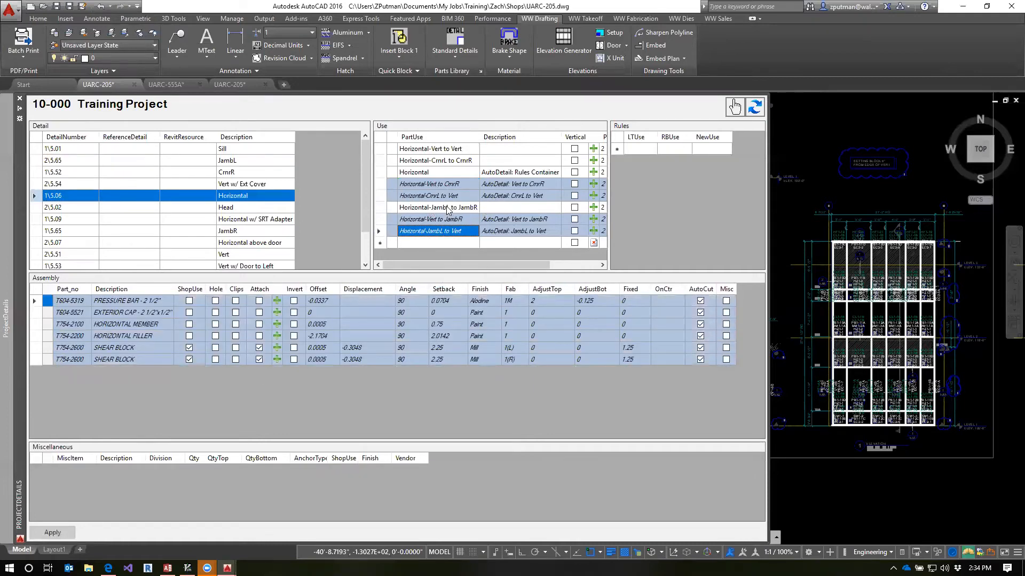
Restore the pressure bar's AdjustTop to -0.125 in Horizontal-JambL to JambR and apply the change
click(448, 208)
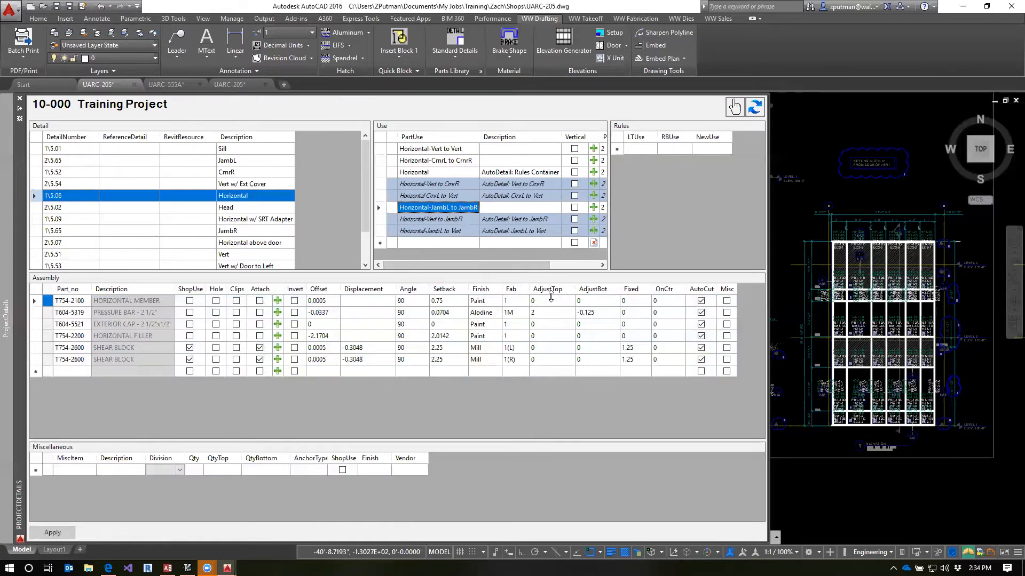
click(552, 312)
click(553, 311)
text(-0.125)
key(Return)
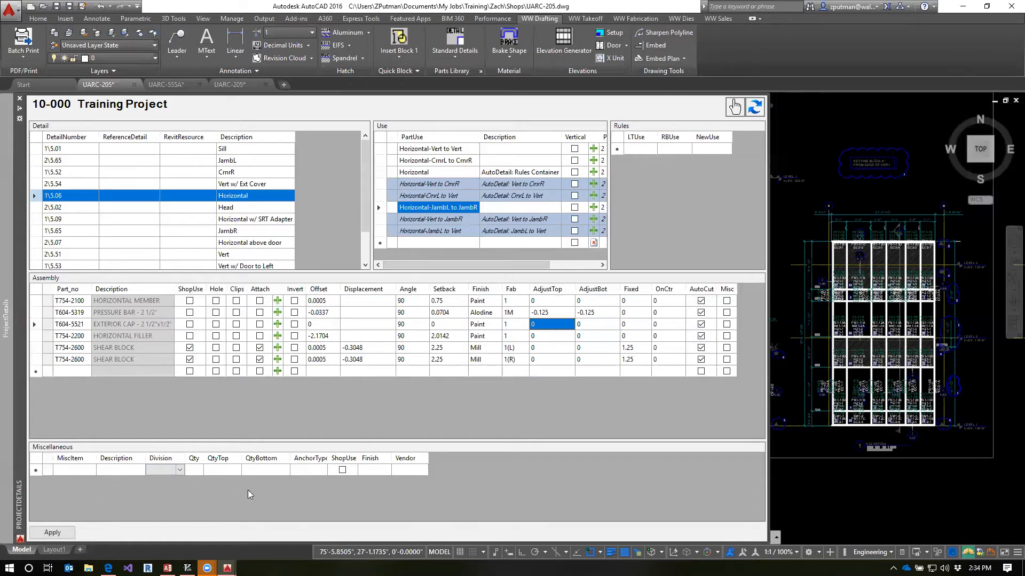
click(451, 230)
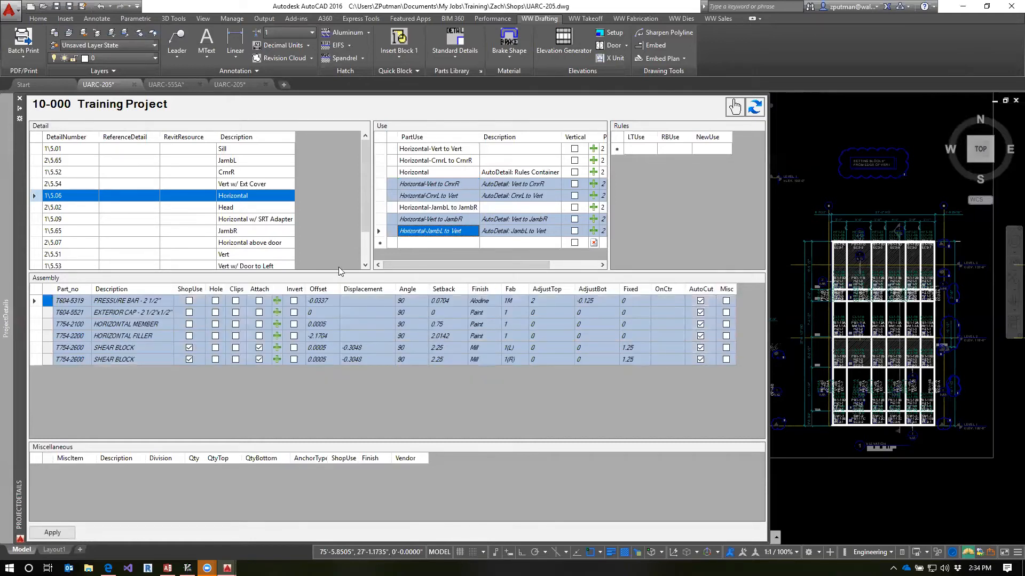
click(445, 207)
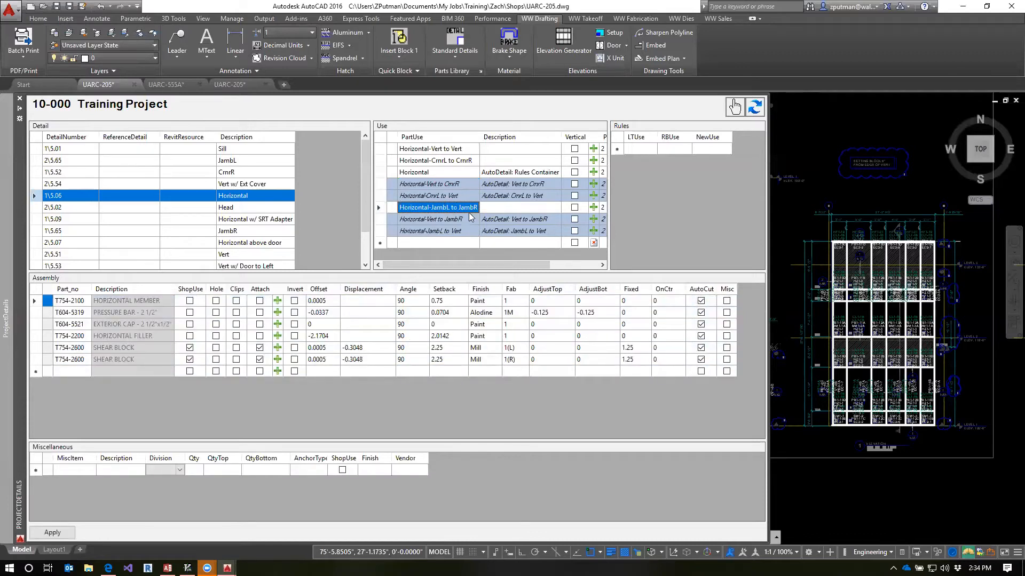
click(53, 533)
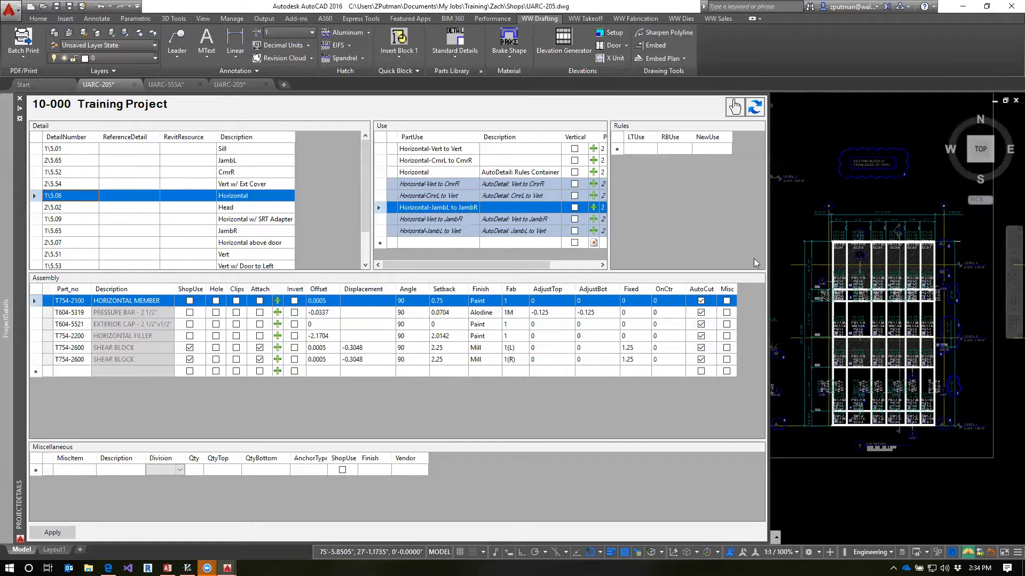
Widen the list of uses and delete the Vert to Crnr rule from the Sill detail
drag(609, 181, 665, 188)
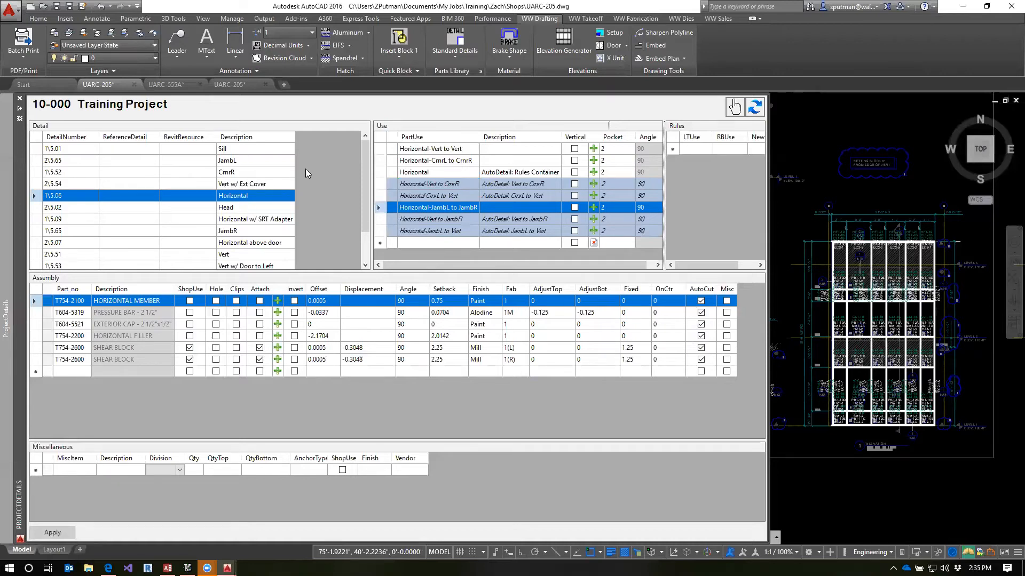
click(245, 152)
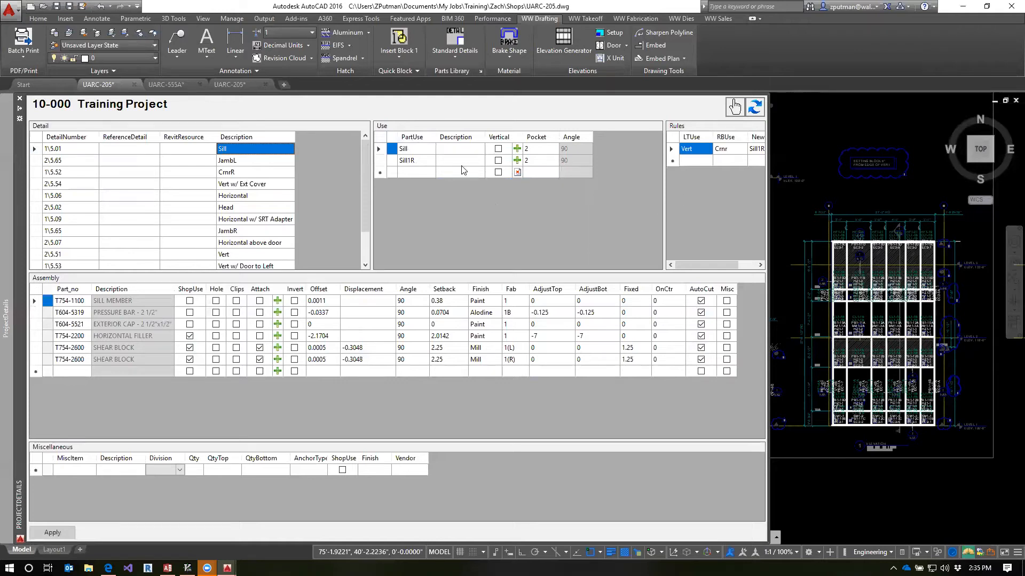
click(676, 149)
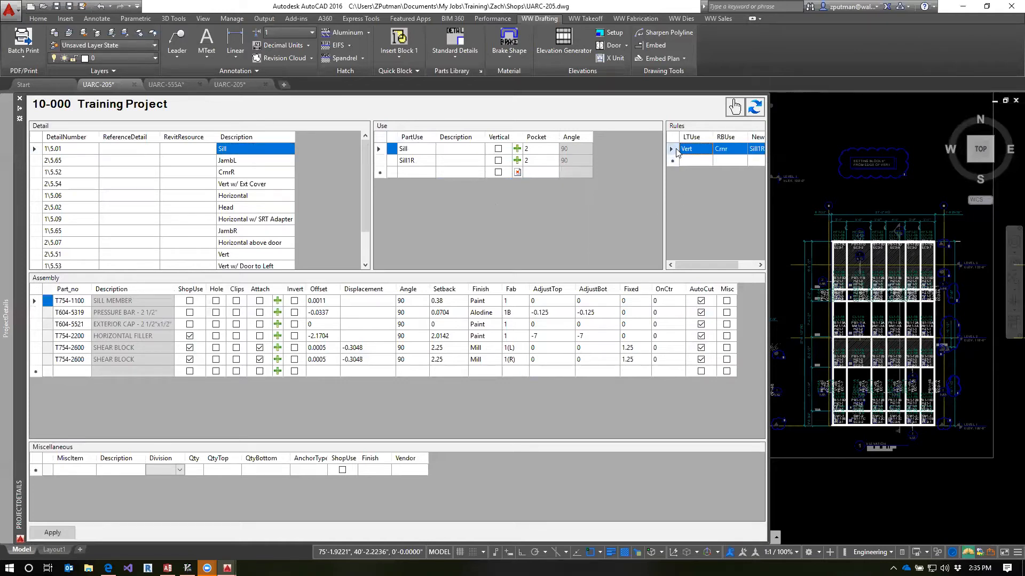
key(Delete)
Rename the Sill detail's uses Sill and Sill1R as Sill-Vert to Vert and Sill-CrnrL to CrnrR
click(415, 148)
click(414, 149)
click(416, 149)
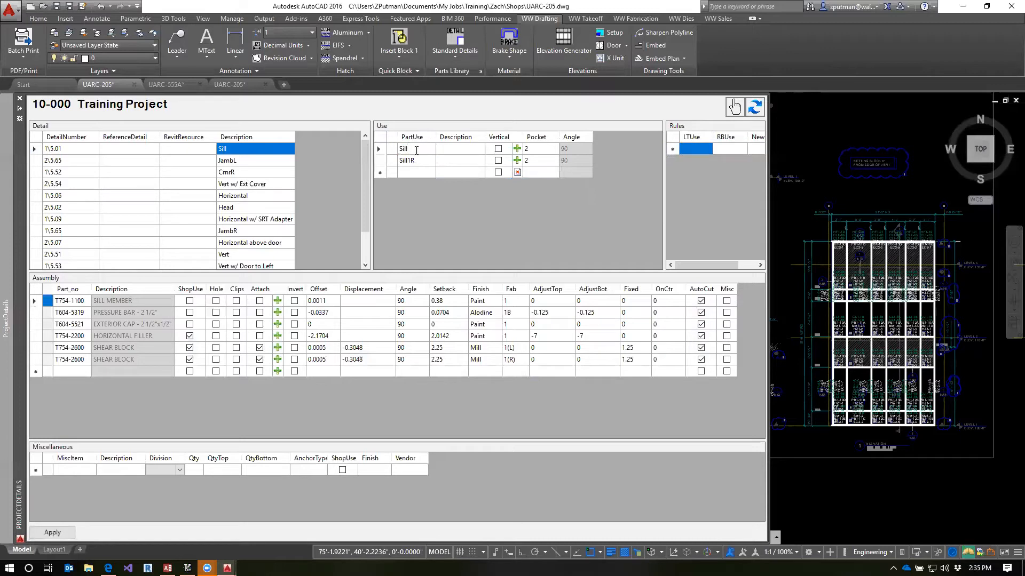
text(-Vert to Vert)
click(427, 160)
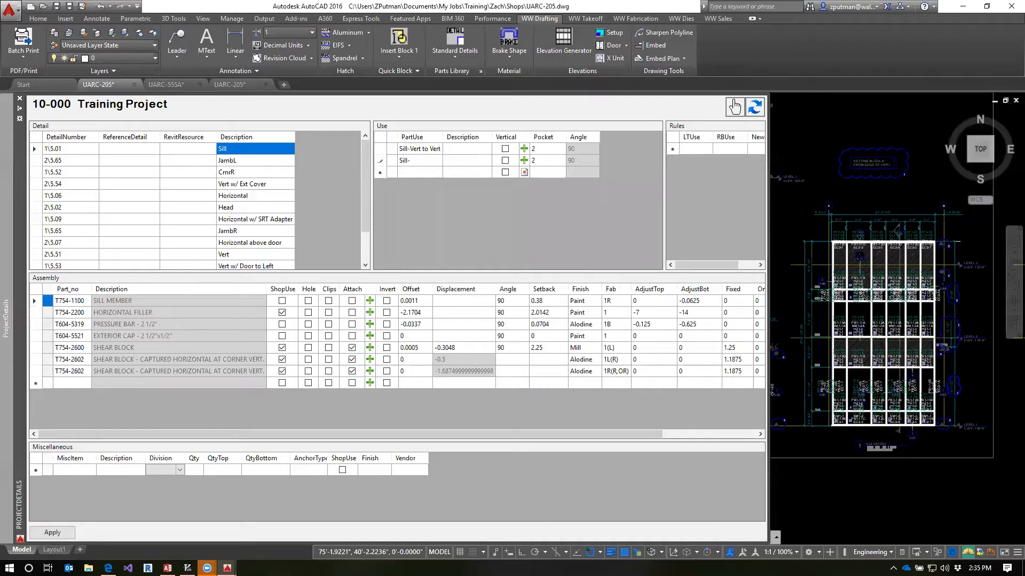
text(CrnrL to CrnrR)
click(425, 150)
click(427, 161)
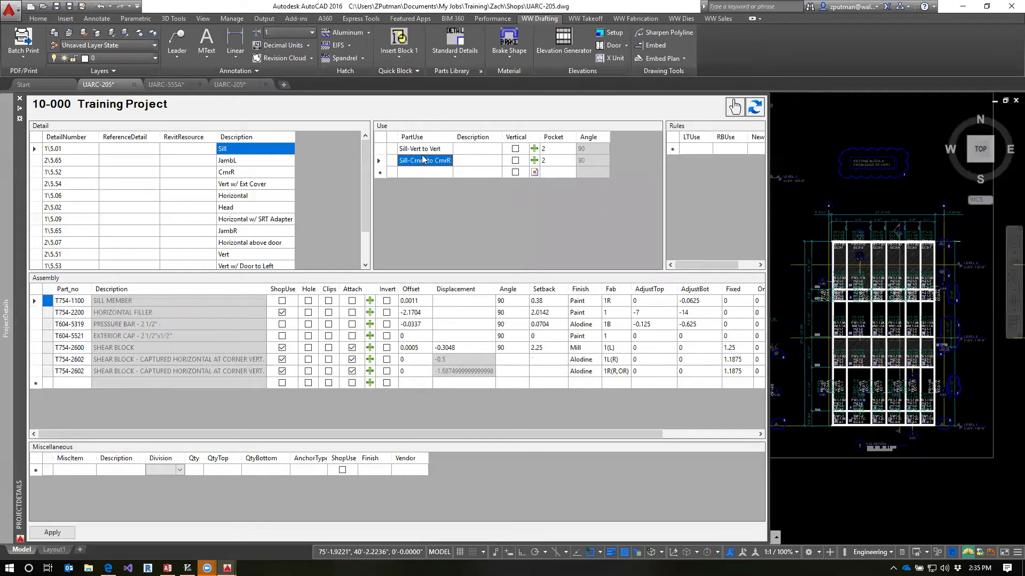
Compare the two sill assemblies and delete the T754-2600 shear block from Sill-CrnrL to CrnrR
click(421, 153)
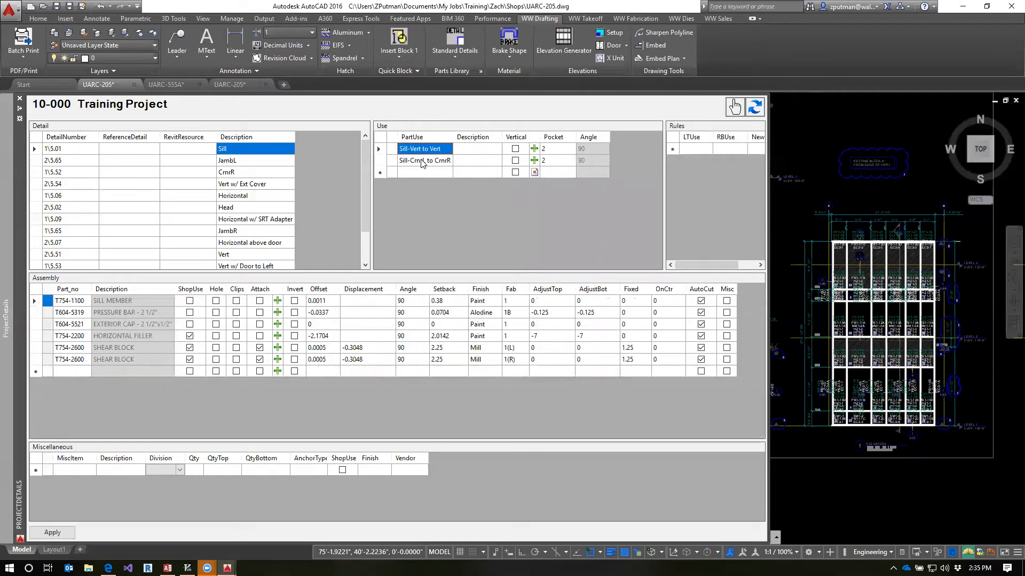
click(423, 161)
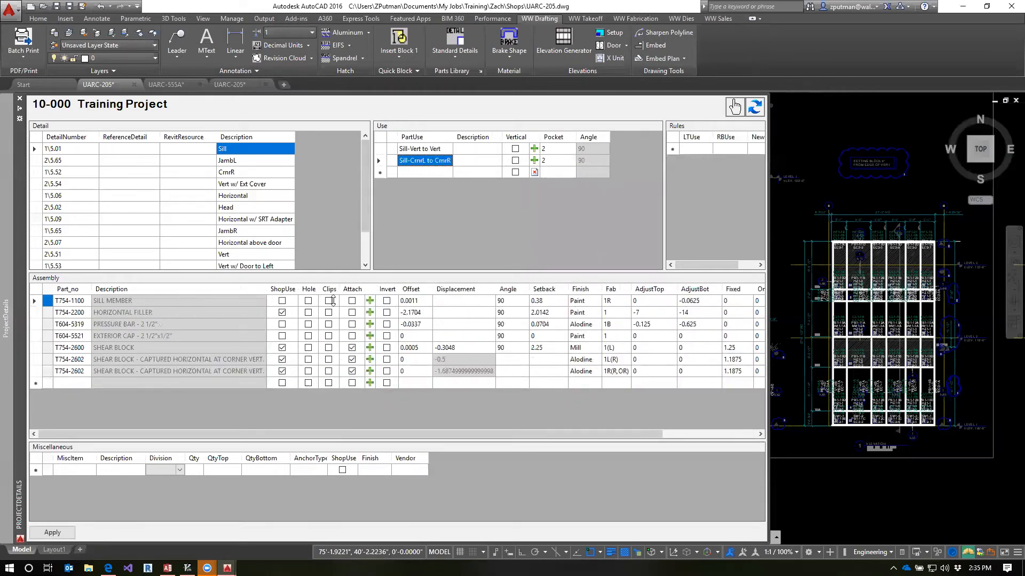
click(35, 348)
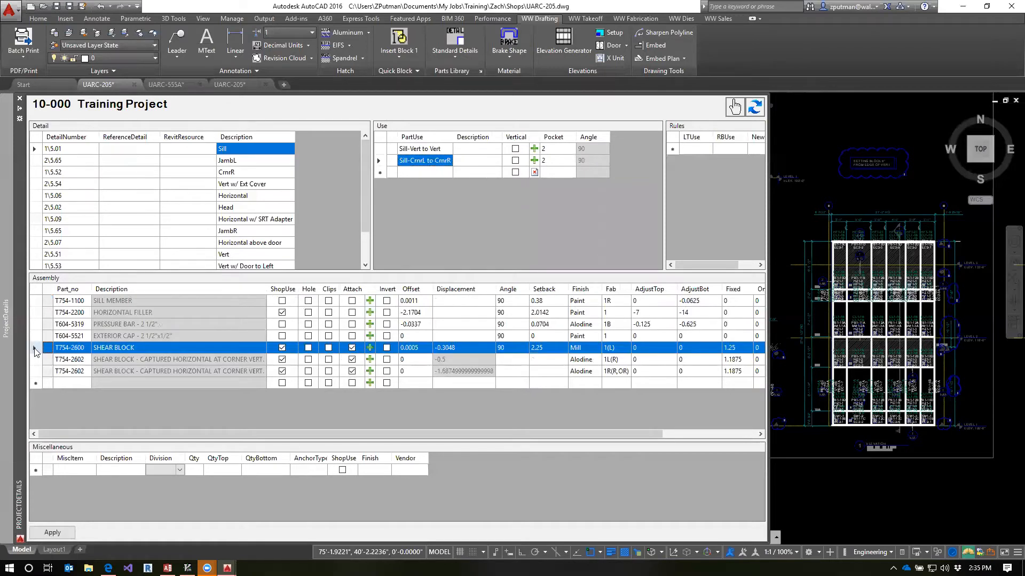
key(Delete)
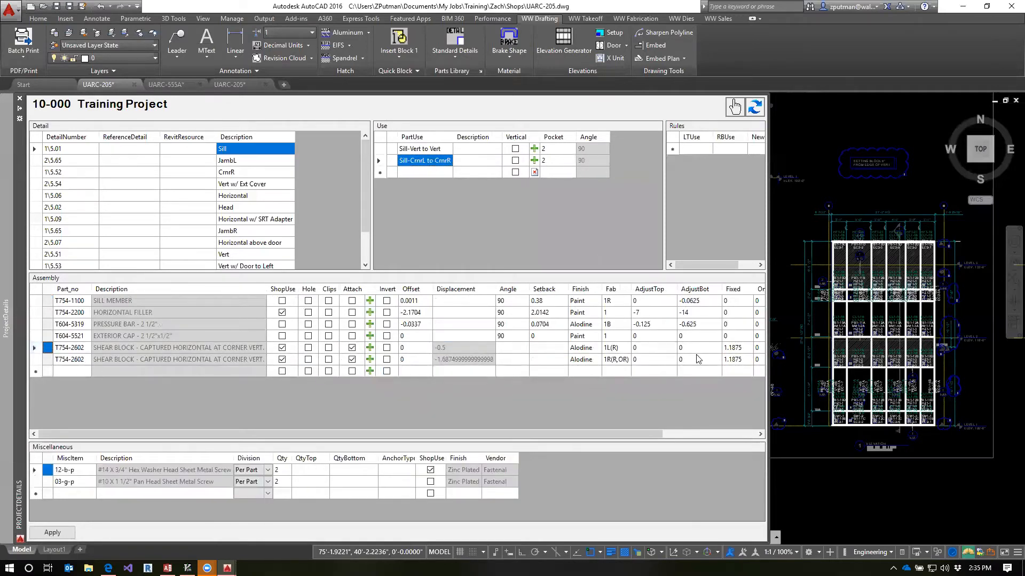
In Sill-CrnrL to CrnrR, set AdjustTop to -0.0625 for the sill member, -14 for the horizontal filler and -0.625 for the pressure bar
click(659, 301)
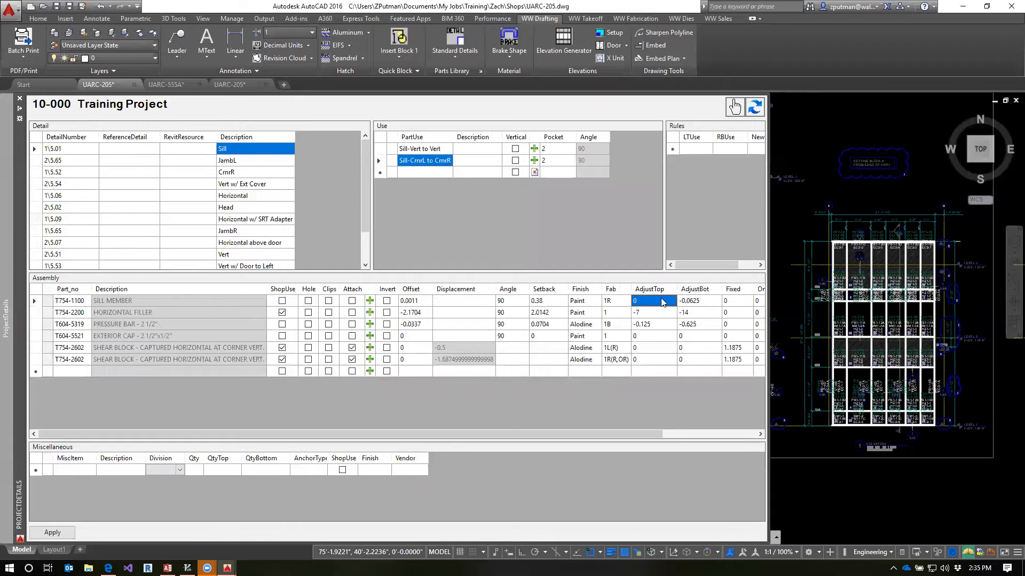
click(659, 301)
text(-.0625)
text(-14)
key(Return)
text(-.625)
key(Return)
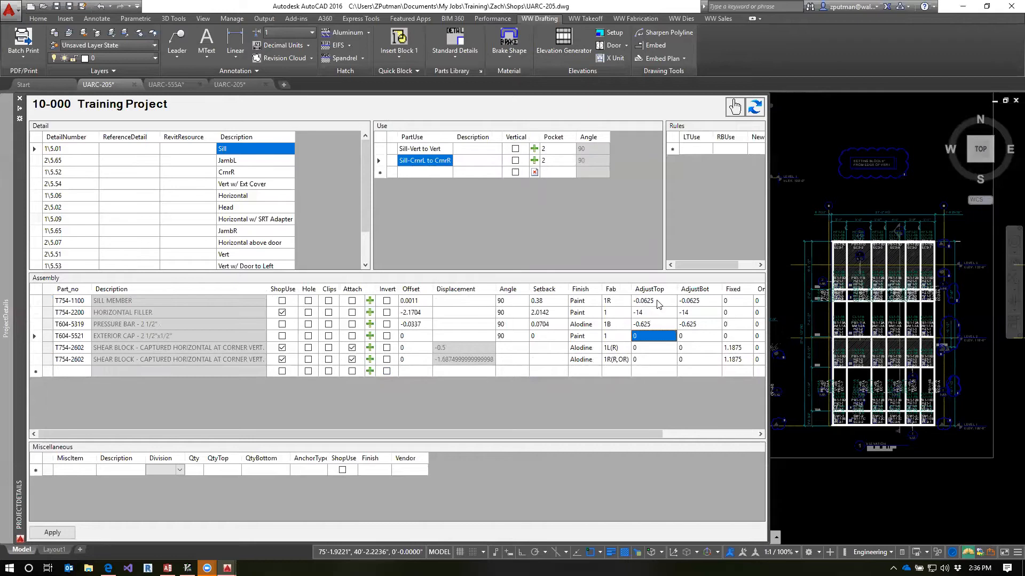
Check the Fab codes in Sill-CrnrL to CrnrR and set the sill member's Fab to C
click(627, 327)
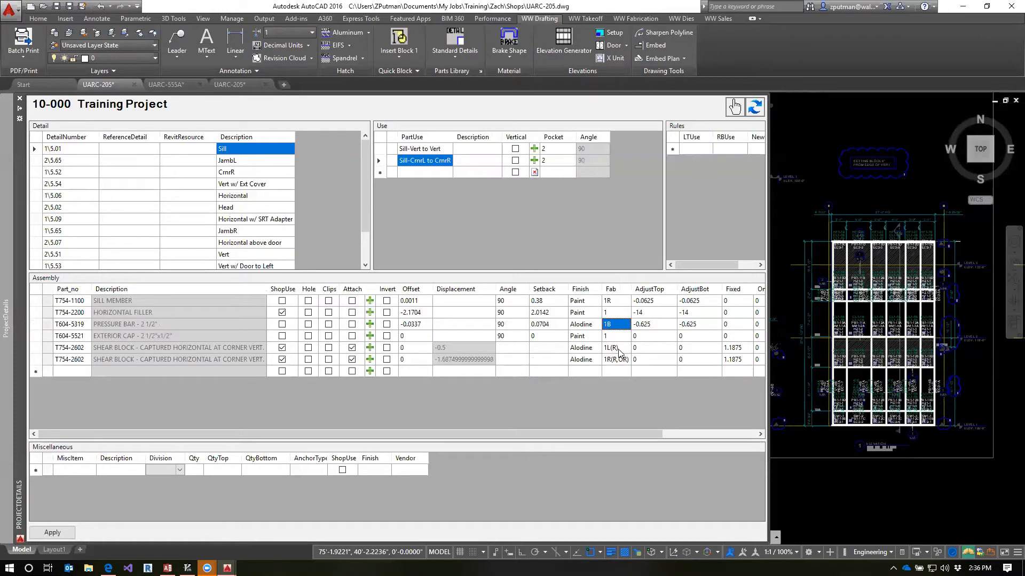
click(618, 350)
click(623, 359)
click(618, 312)
click(617, 299)
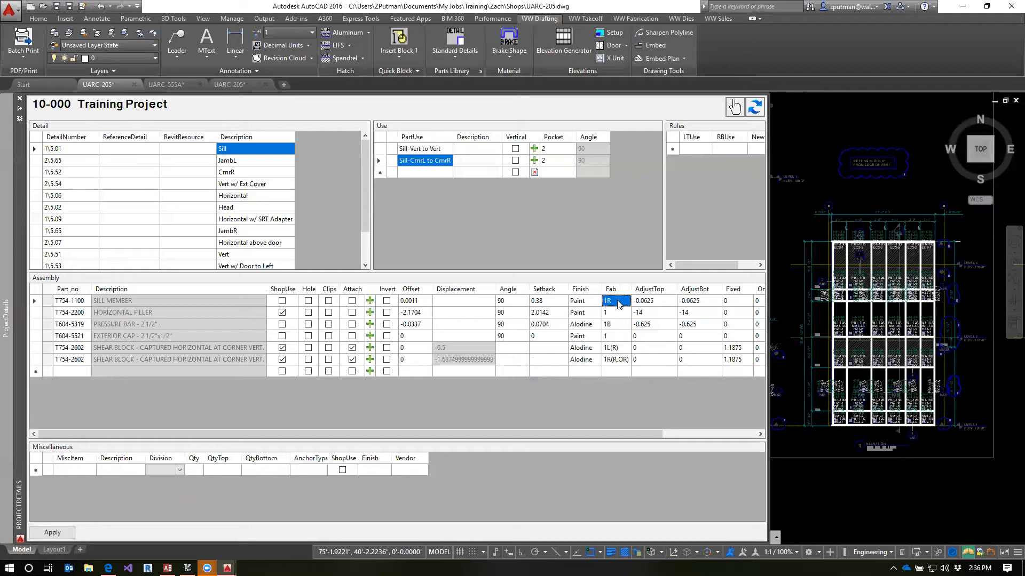
click(618, 302)
text(C)
key(Return)
Apply the Sill detail changes and review the rules generated in its Sill rules container
click(60, 532)
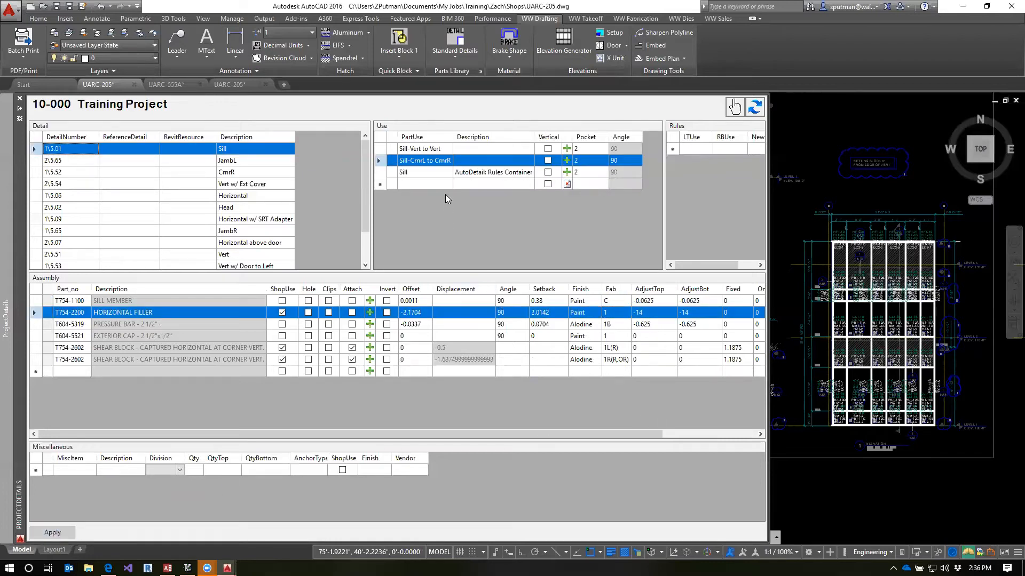
click(427, 172)
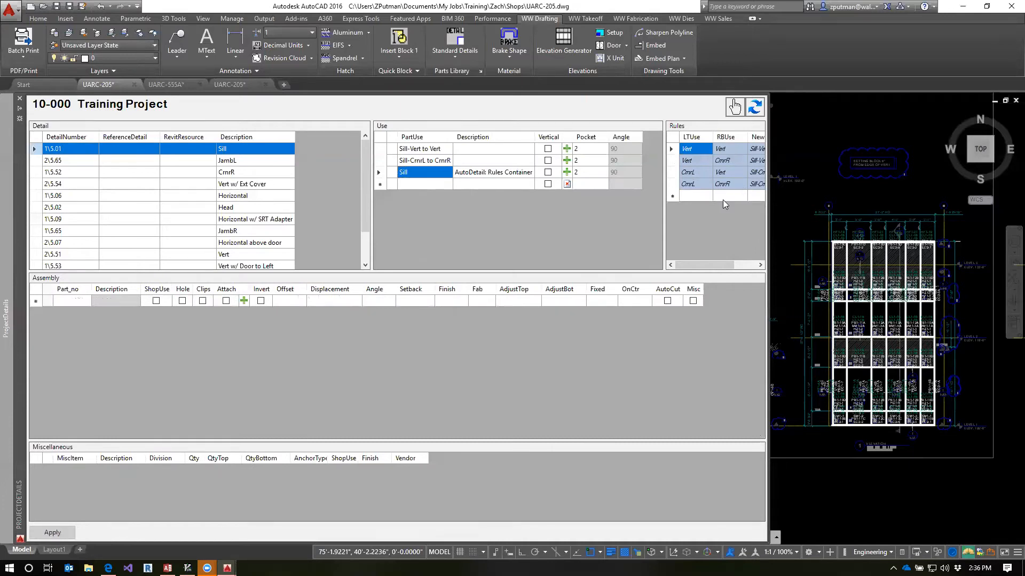
click(426, 160)
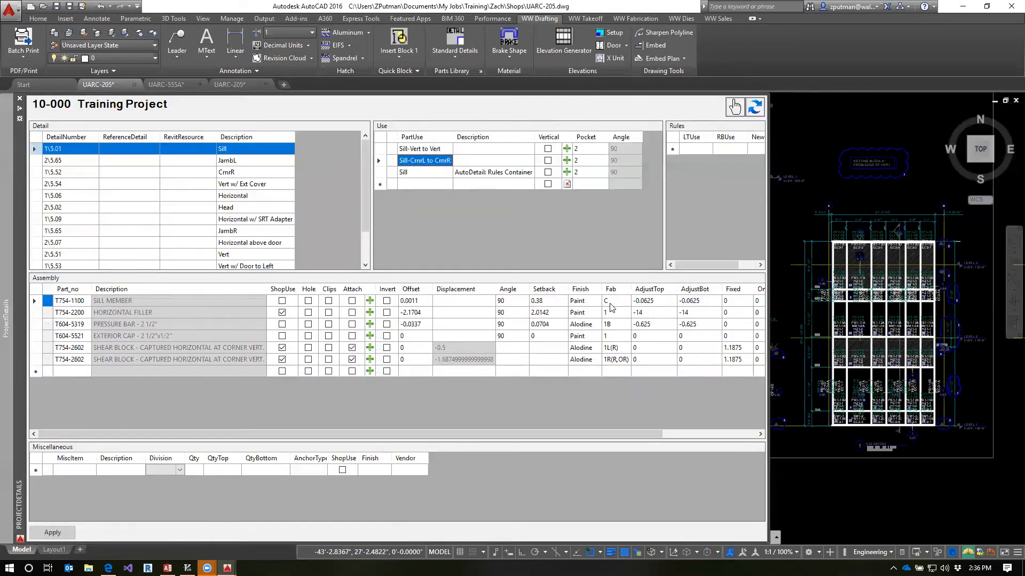
Rename the Head detail's Head use as Head-Vert to Vert and delete its Vert to Crnr rule
click(233, 209)
click(427, 149)
click(427, 149)
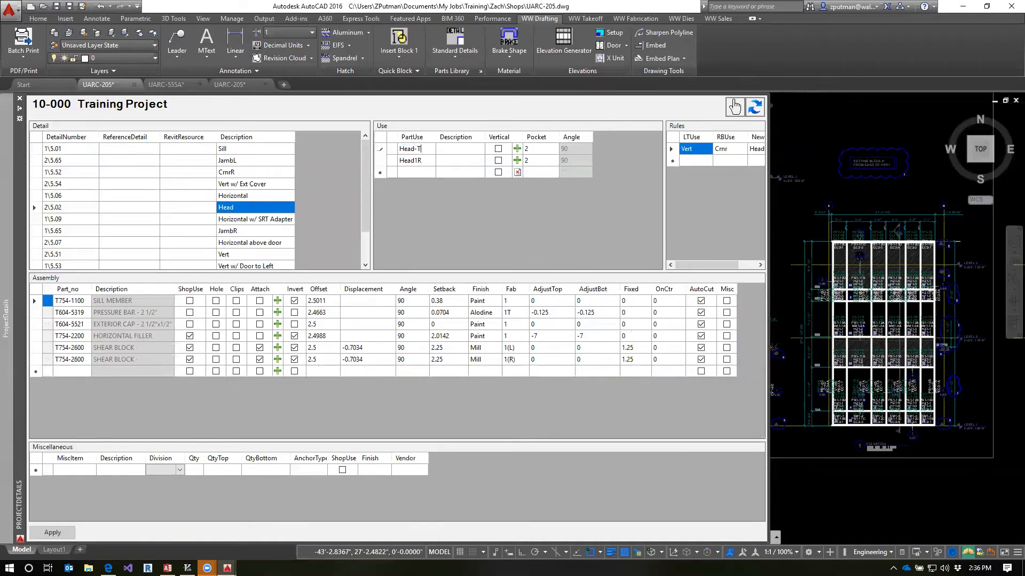
text(-Vert to Vert)
click(673, 150)
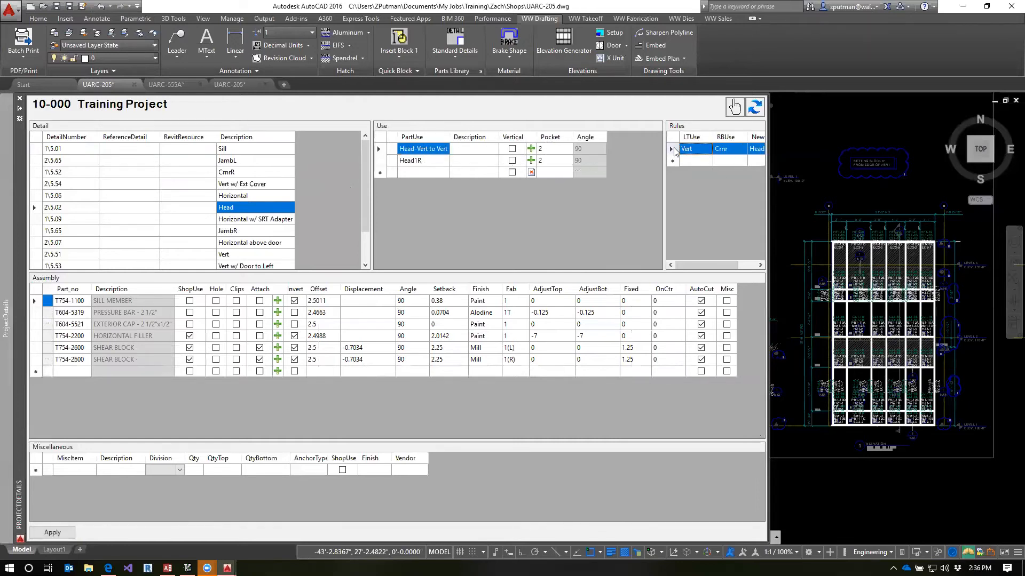
Rename the Head1R use as Head-CrnrL to CrnrR
click(415, 160)
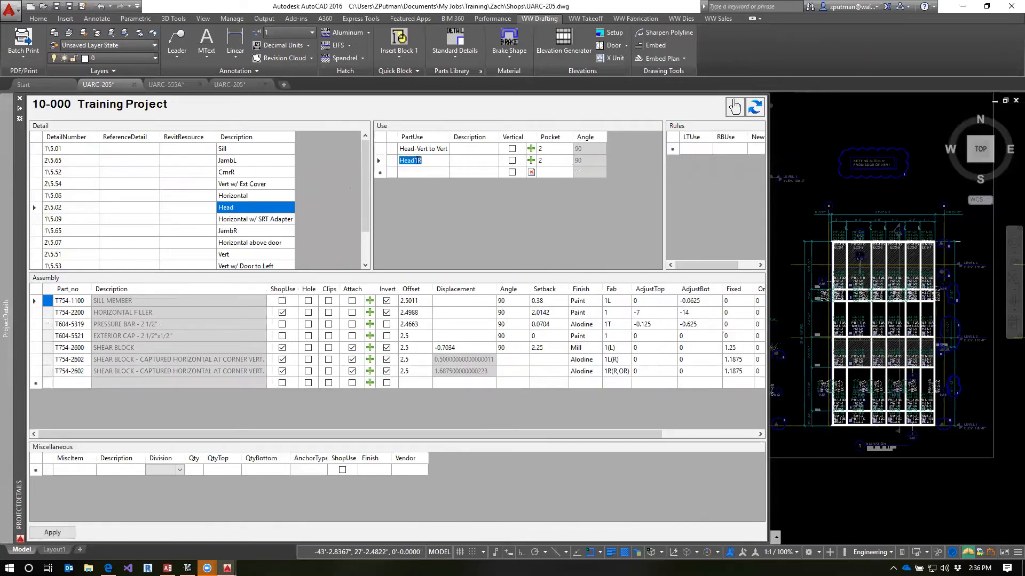
drag(414, 160, 439, 161)
text(-CrnrL to CrnrR)
key(Return)
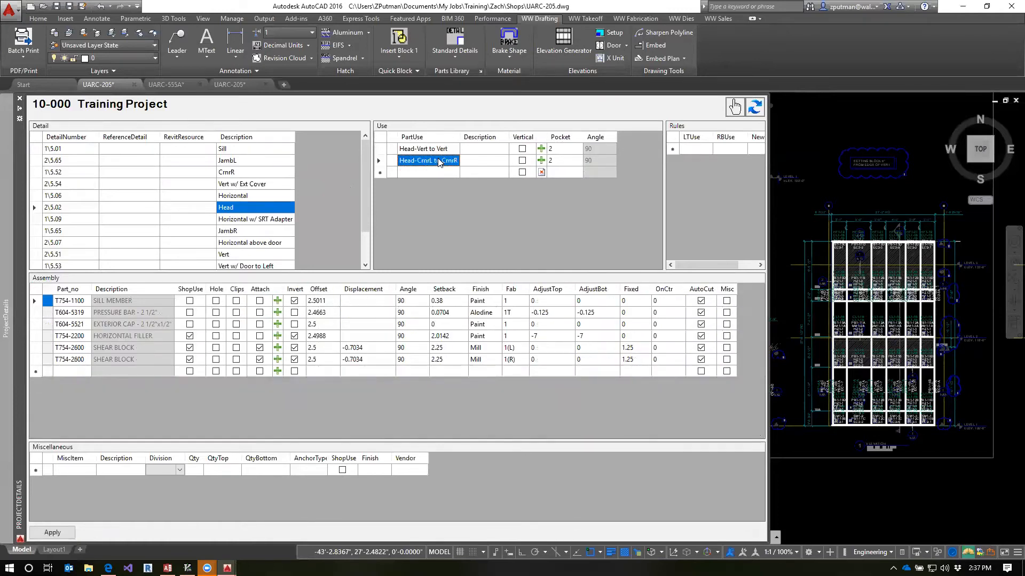
Set Head-CrnrL to CrnrR's AdjustTop to -0.0625 for the sill member, -14 for the horizontal filler and -0.625 for the pressure bar
click(657, 302)
click(657, 302)
text(-.0625)
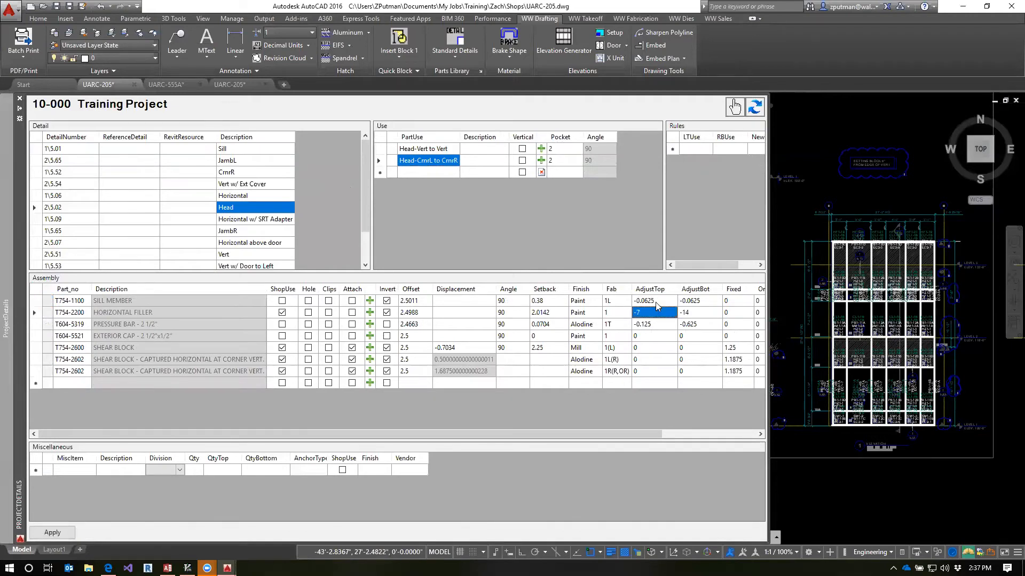
text(-14)
key(Return)
text(-.625)
key(Return)
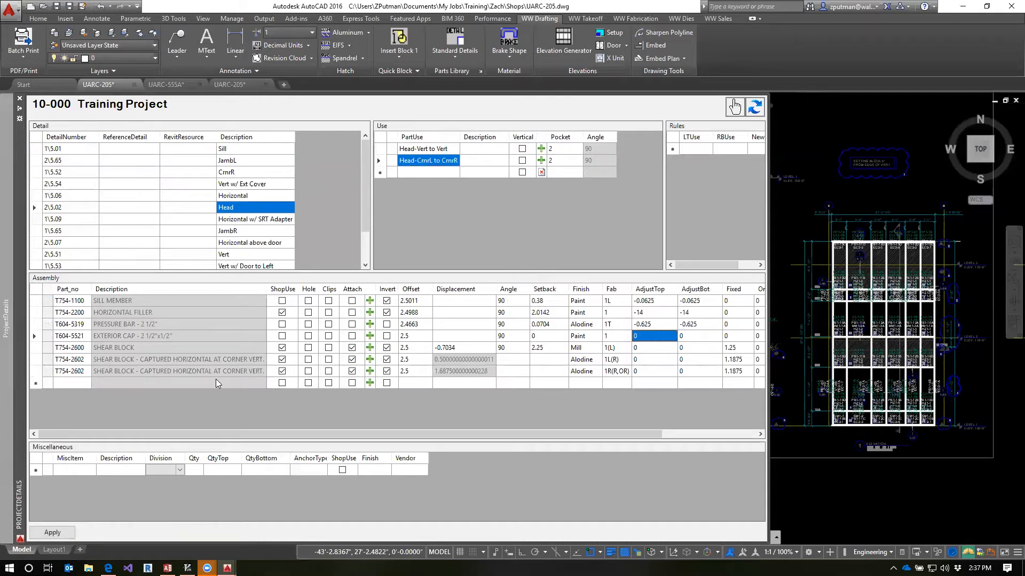
Delete the T754-2600 shear block from the Head-CrnrL to CrnrR assembly
click(38, 347)
key(Delete)
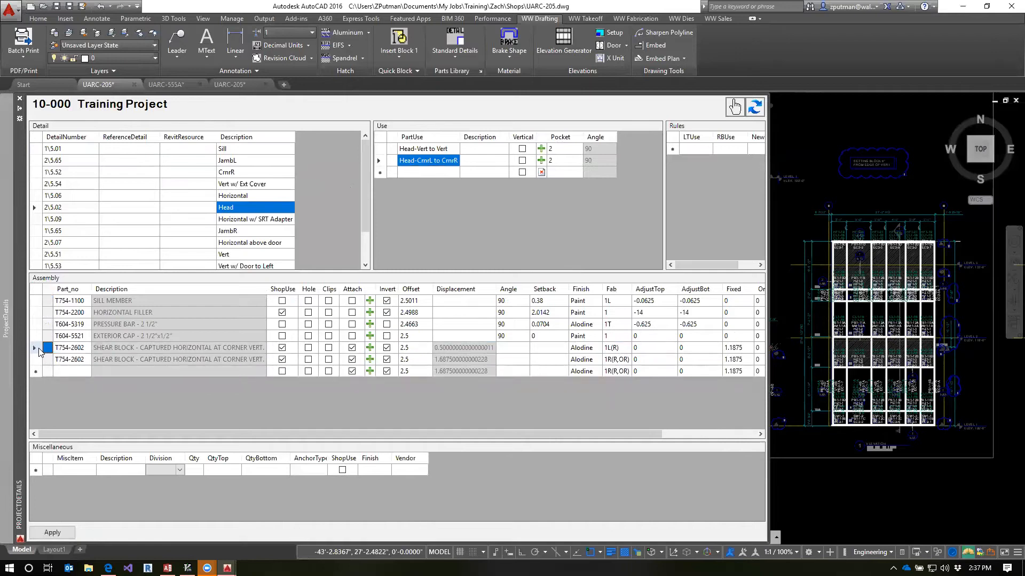
click(660, 314)
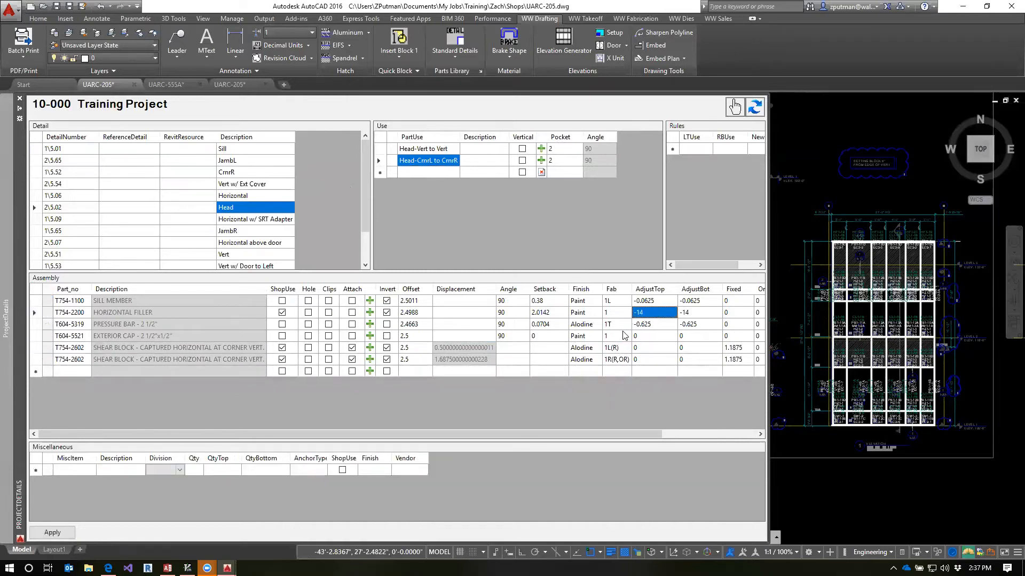
Check the sill member's Fab code in Sill-CrnrL to CrnrR and set the Head-CrnrL to CrnrR sill member's Fab to C
click(614, 303)
click(617, 303)
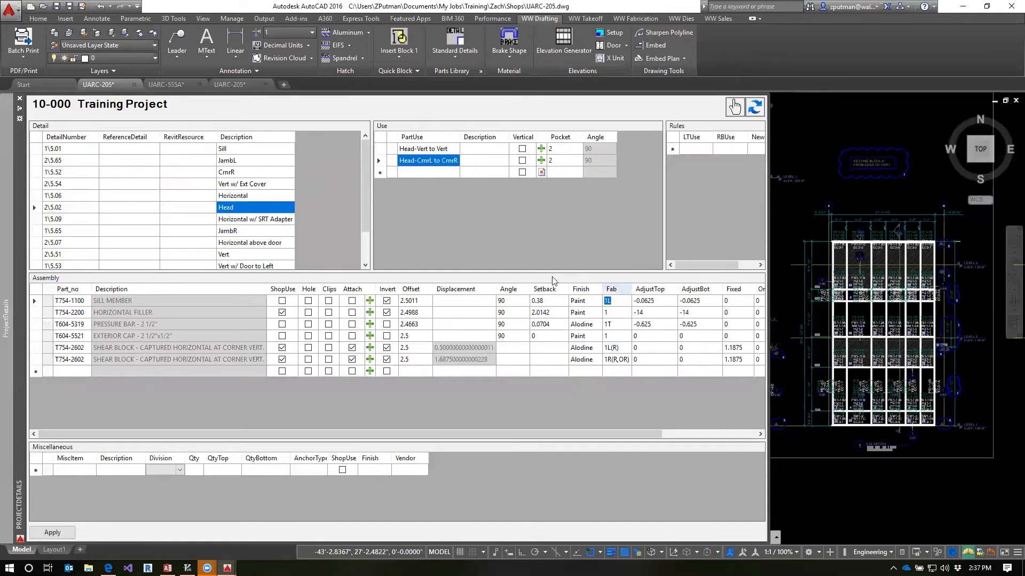
click(249, 151)
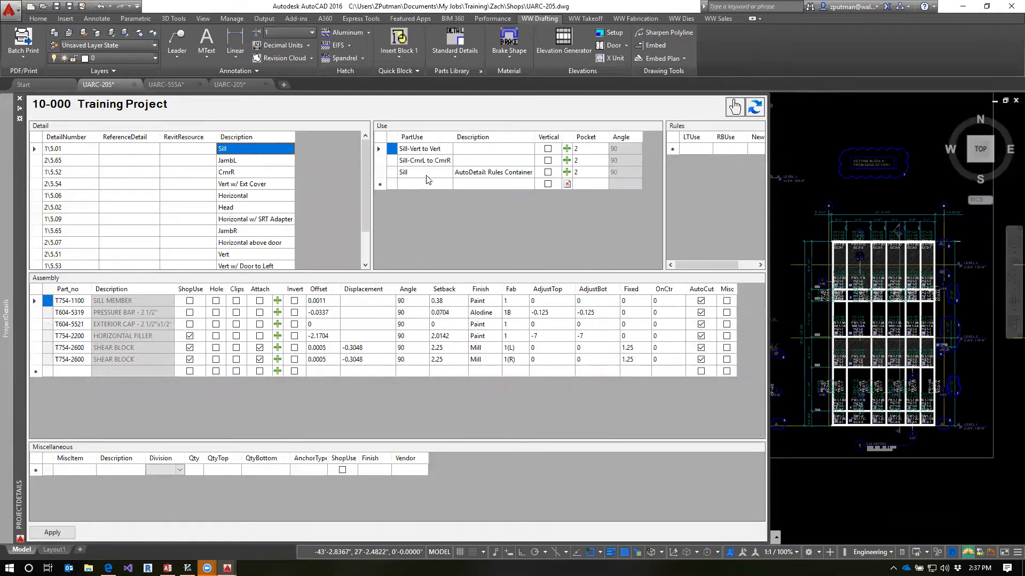
click(427, 161)
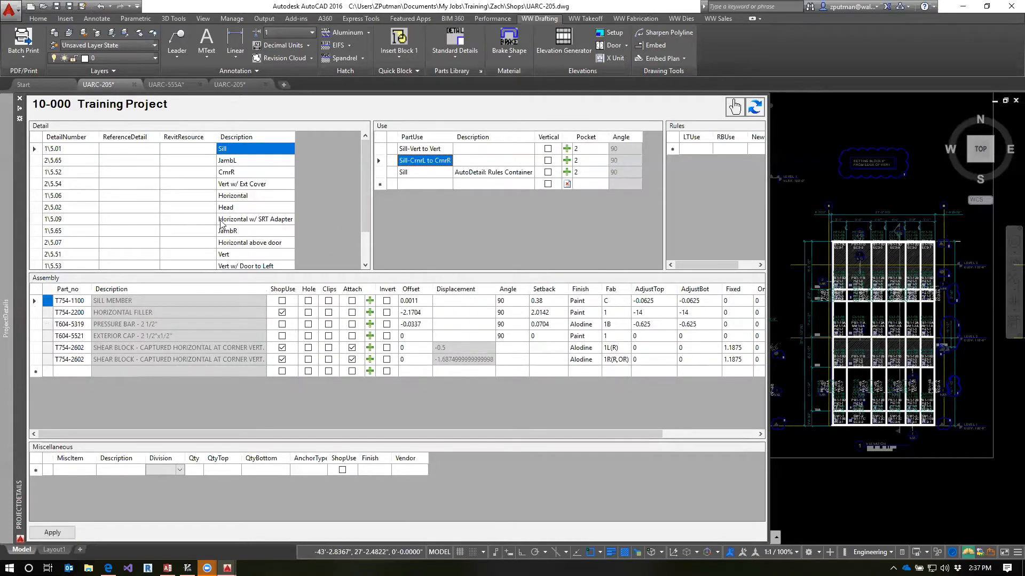
click(248, 208)
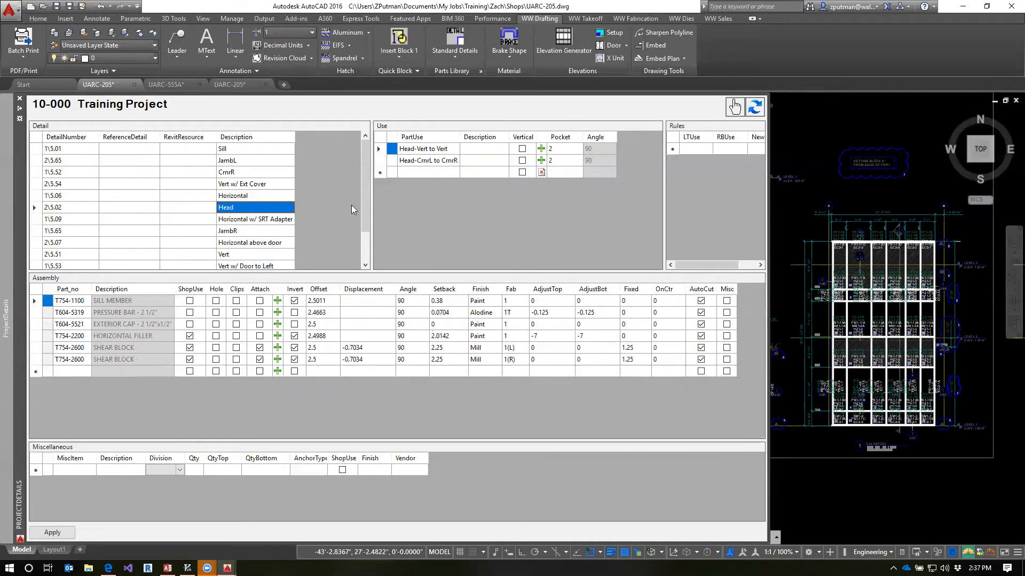
click(443, 162)
click(625, 302)
click(624, 303)
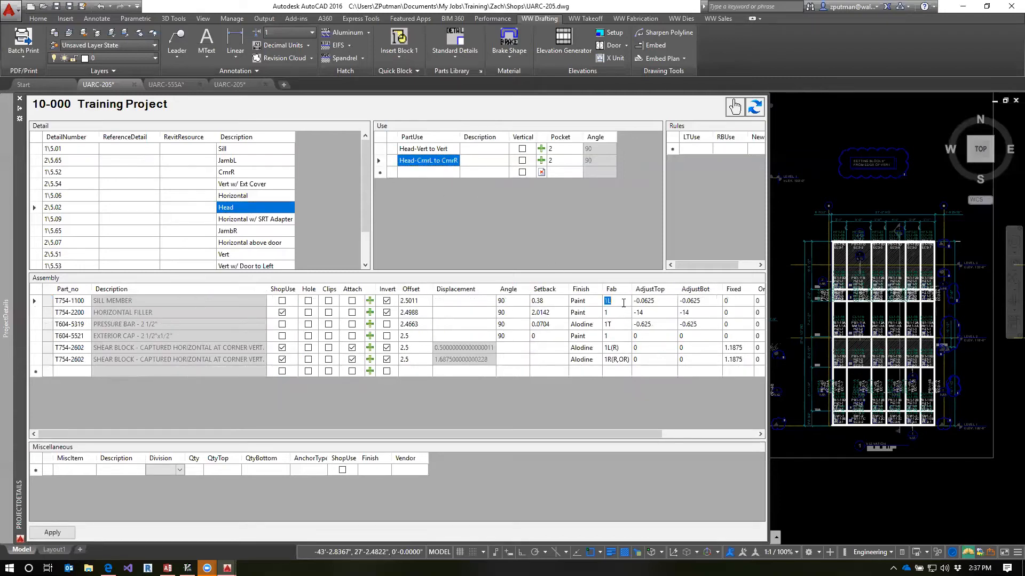
click(615, 302)
click(615, 314)
click(611, 303)
Apply the Head detail changes and review the rules generated in its Head rules container
click(52, 533)
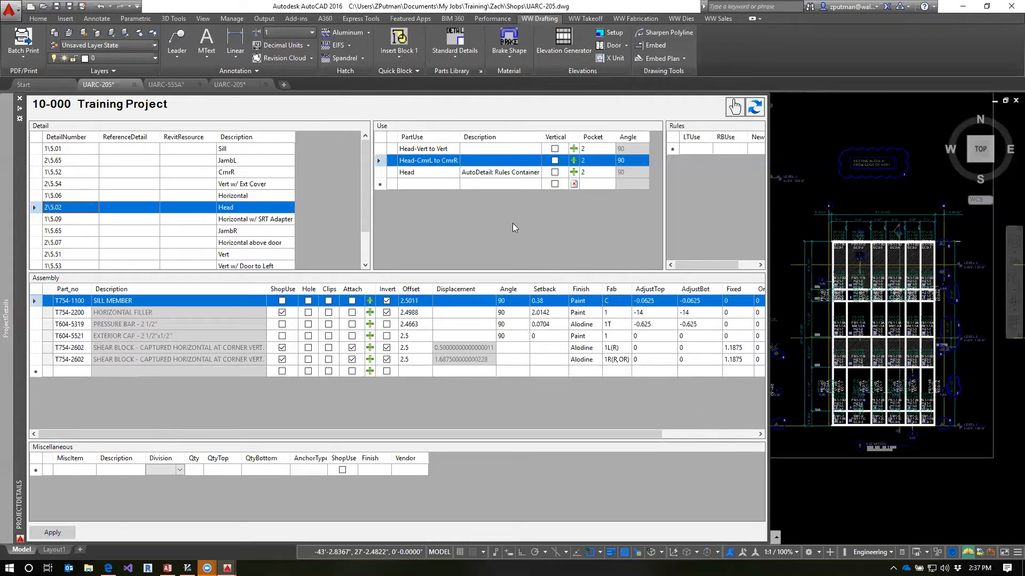
click(434, 172)
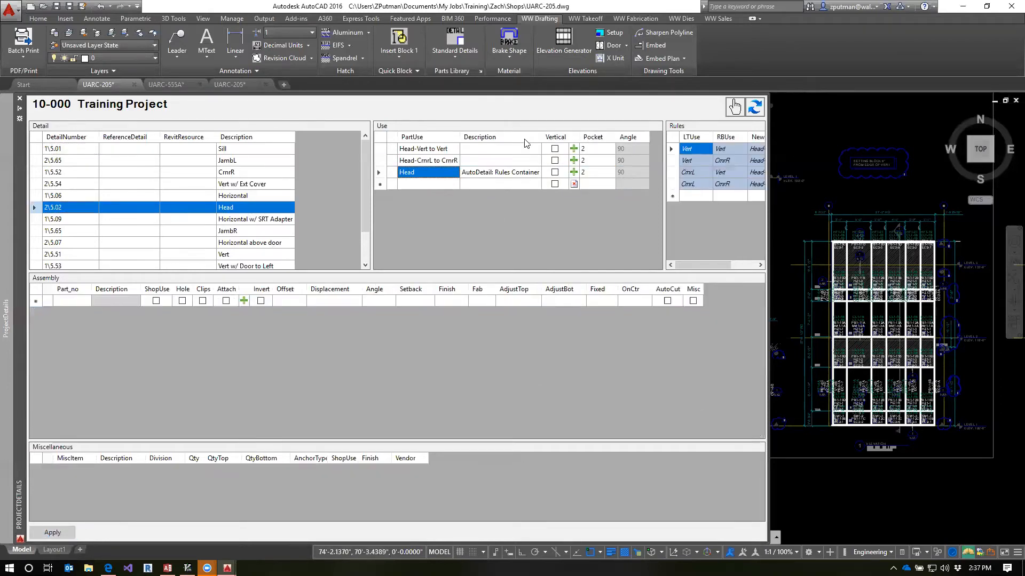
click(451, 162)
click(447, 150)
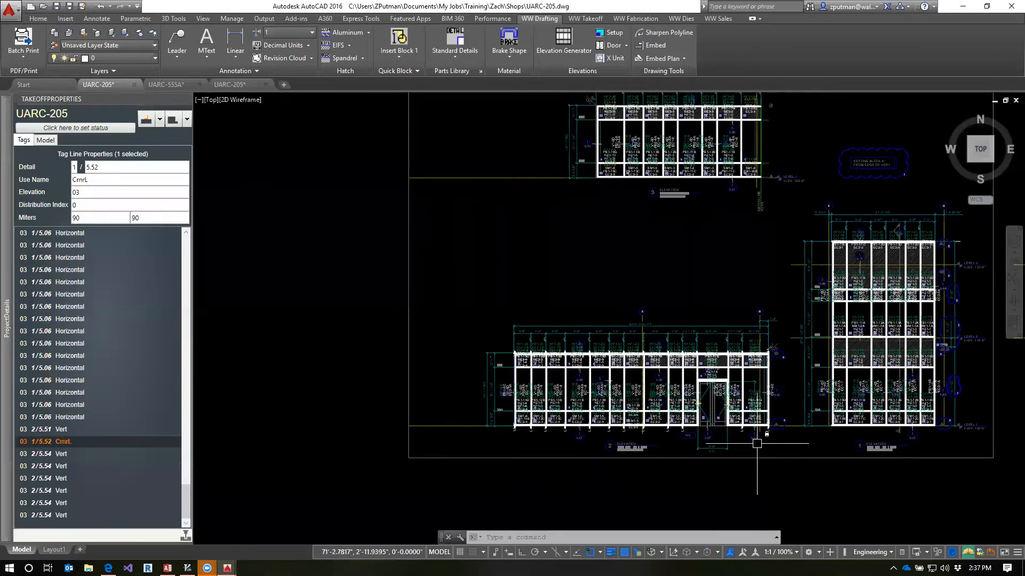
Run the takeoff update on the UARC-205 drawing and refresh the Training Project details
scroll(757, 444, up, 2)
text(z)
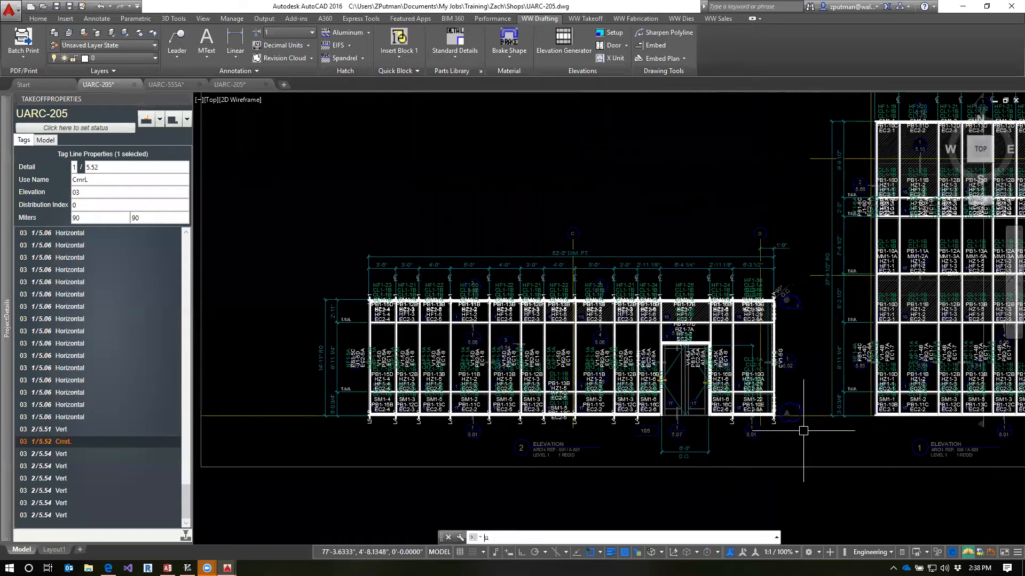
text(pd)
key(Return)
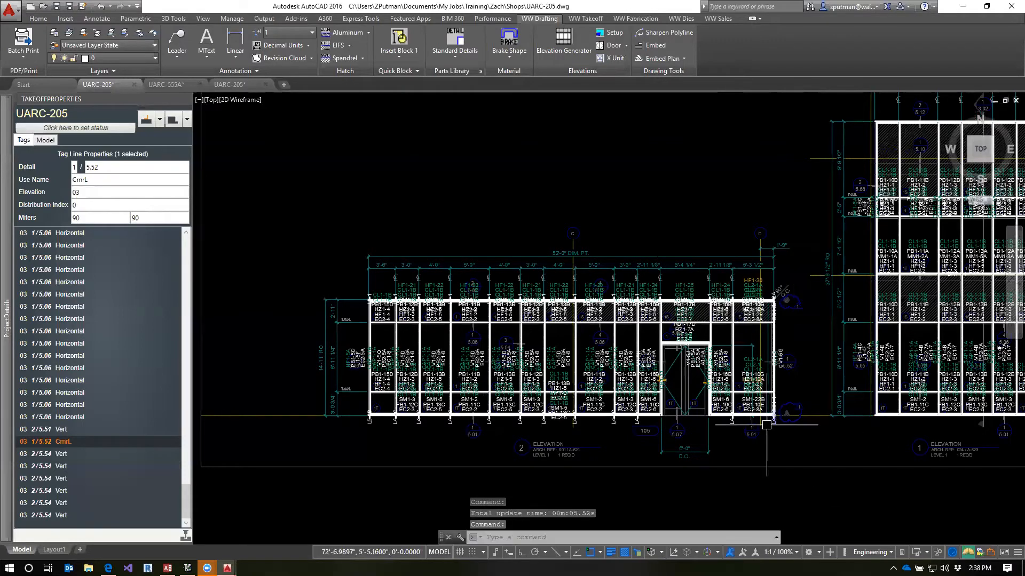
scroll(767, 421, up, 2)
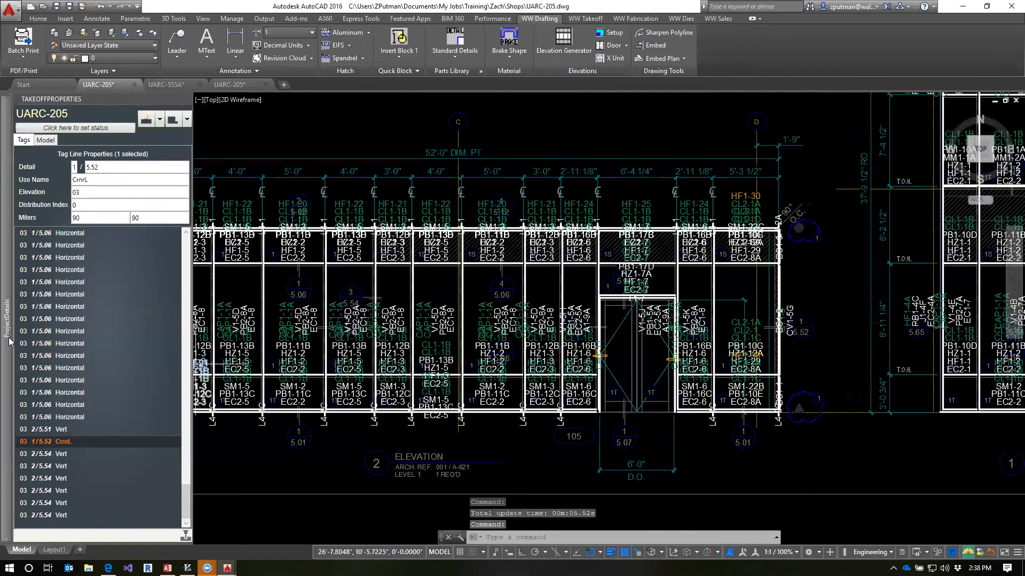
mouse_move(7, 341)
click(754, 107)
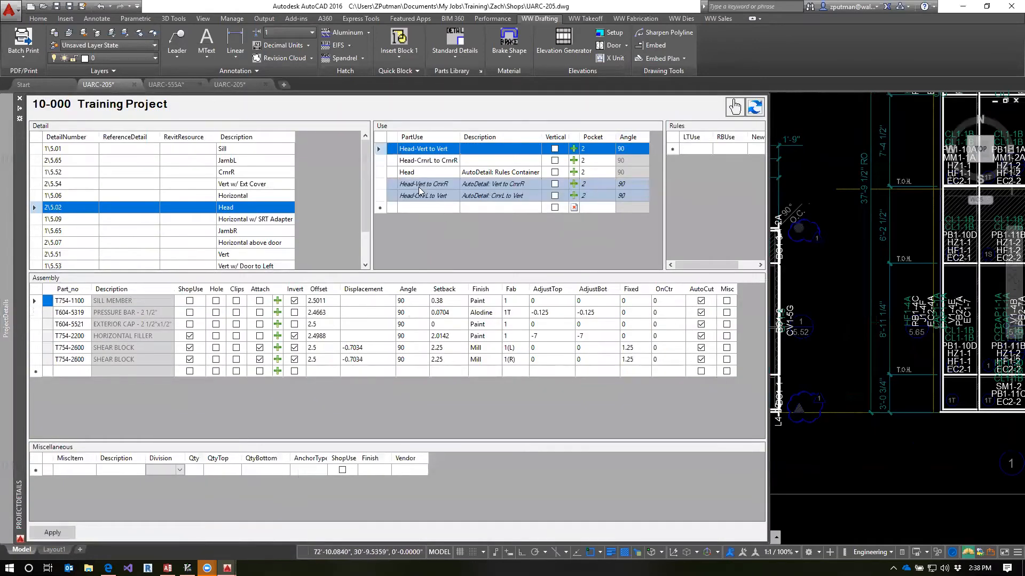
Compare the sill member's Fab codes in the generated Sill-Vert to CrnrR and Sill-CrnrL to Vert uses with their source uses
click(234, 149)
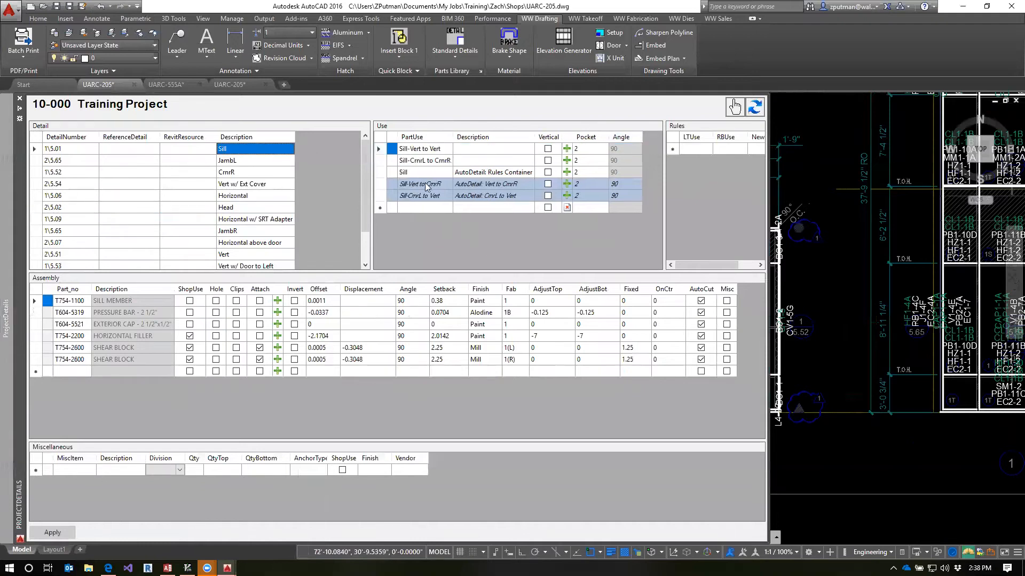
click(429, 187)
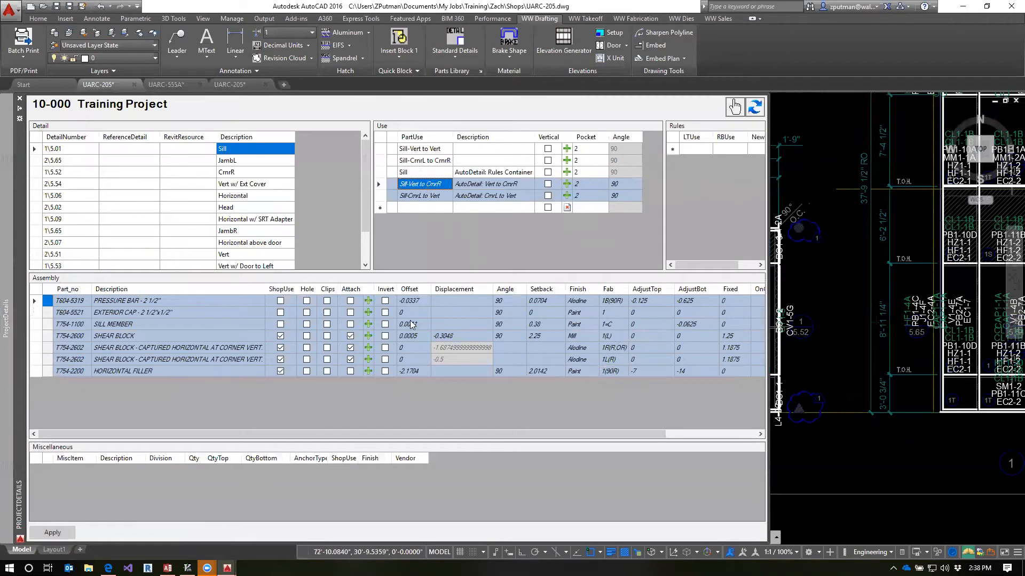
click(40, 325)
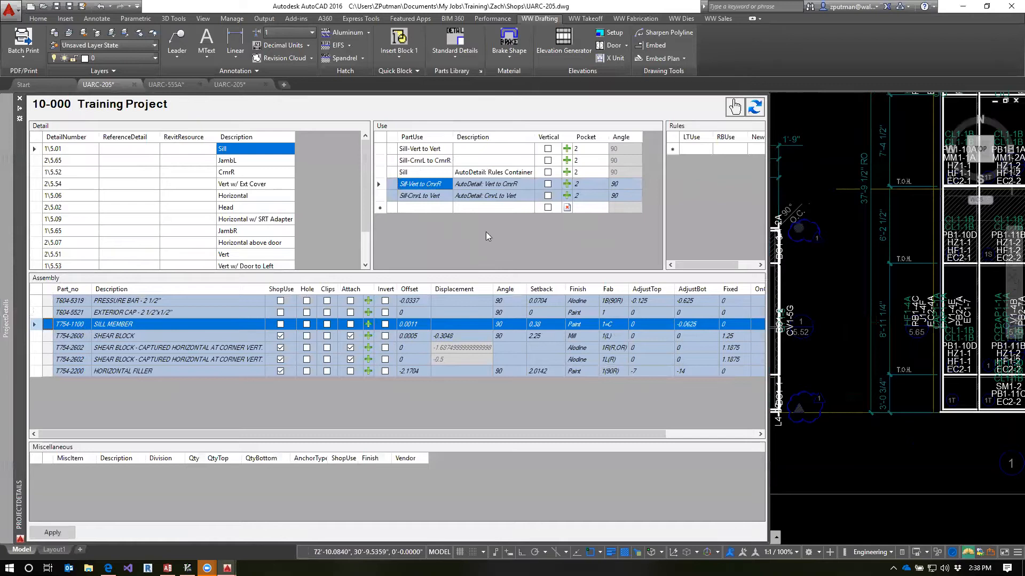
click(605, 327)
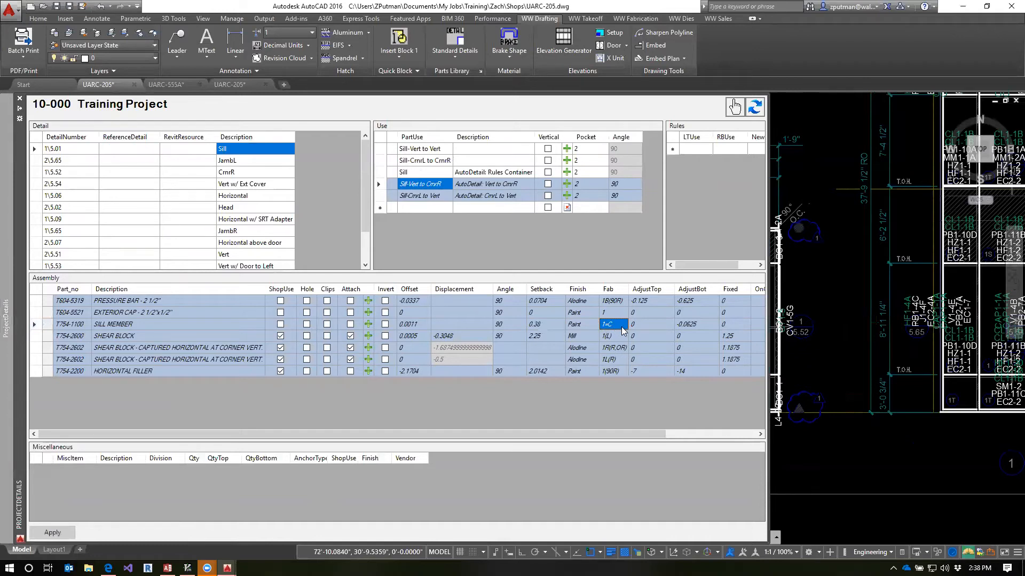
click(433, 153)
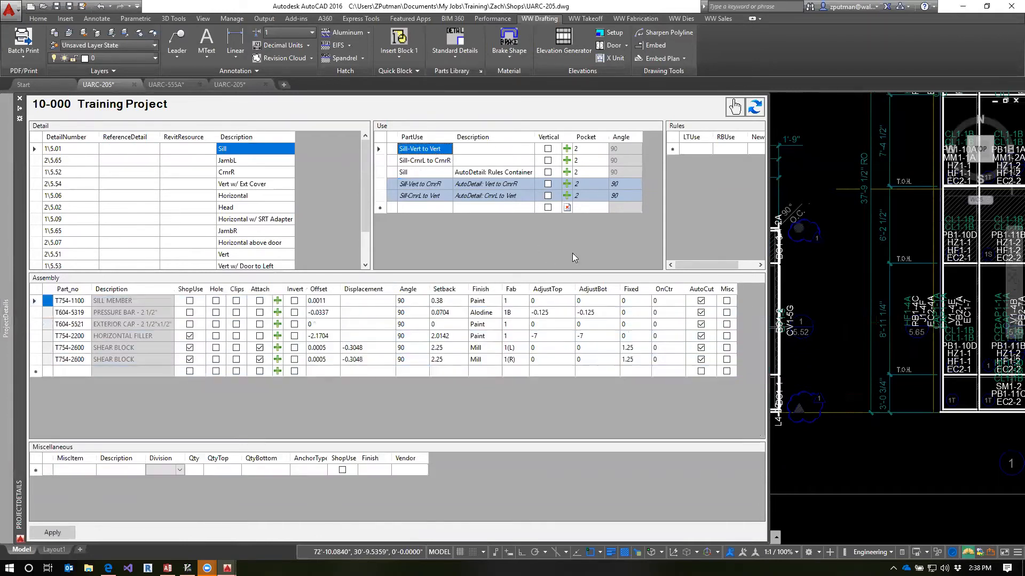
click(513, 305)
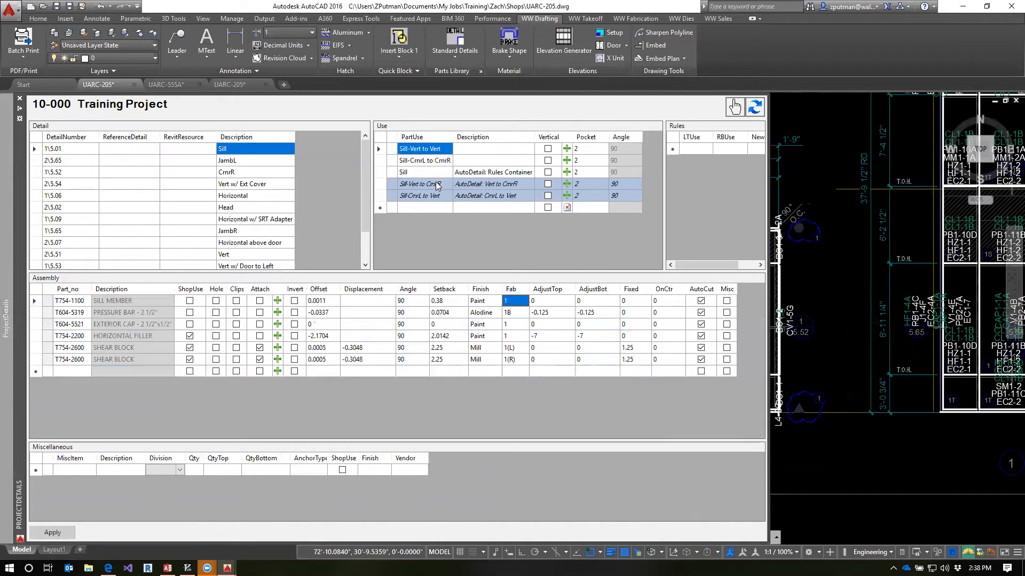
click(434, 161)
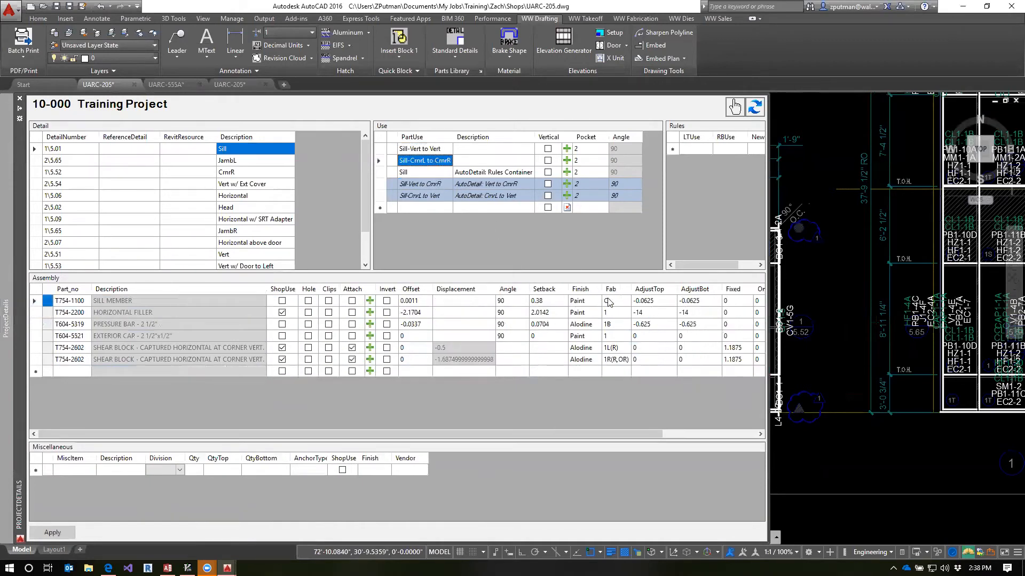
click(420, 184)
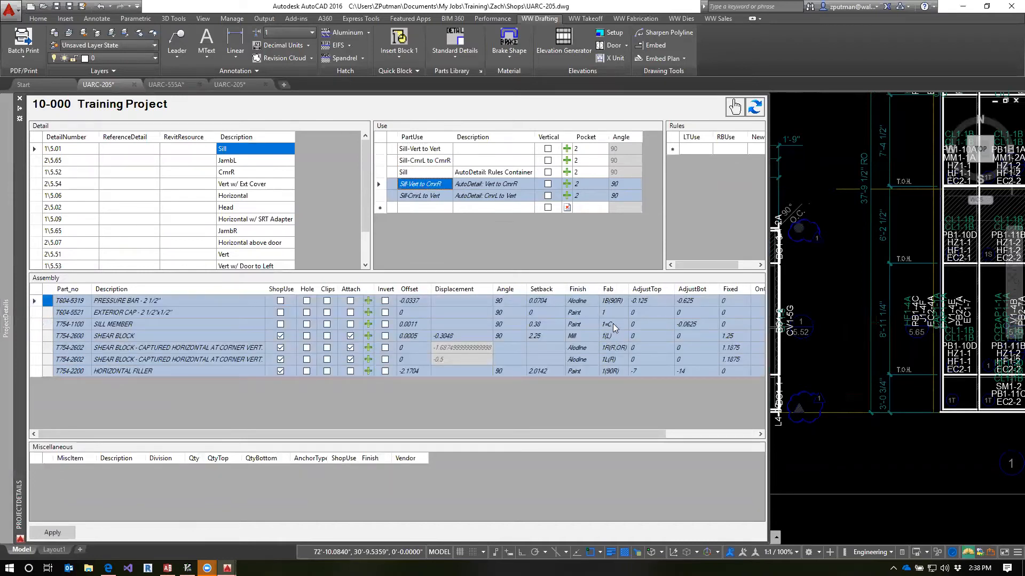
click(419, 198)
click(508, 327)
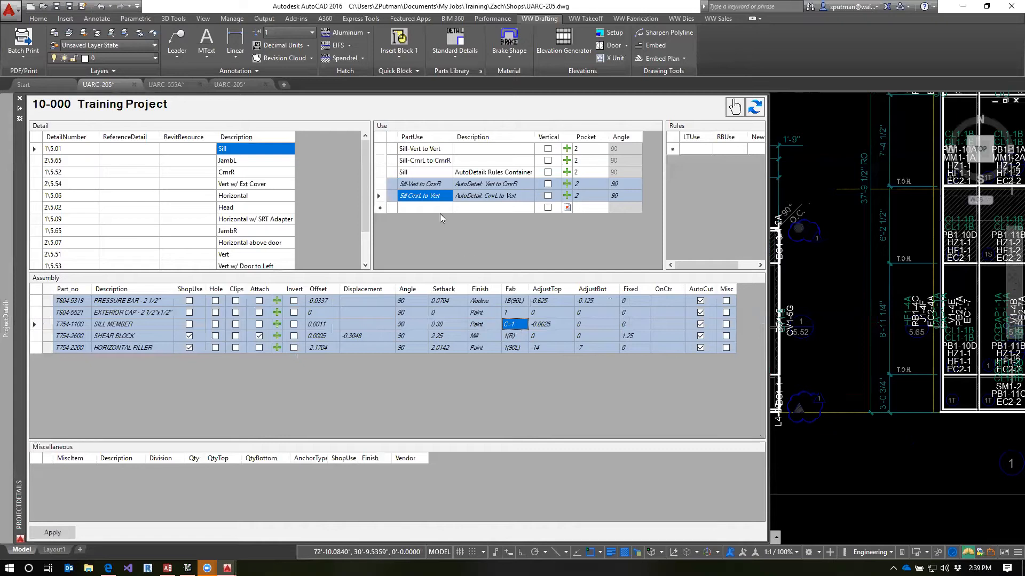
click(437, 187)
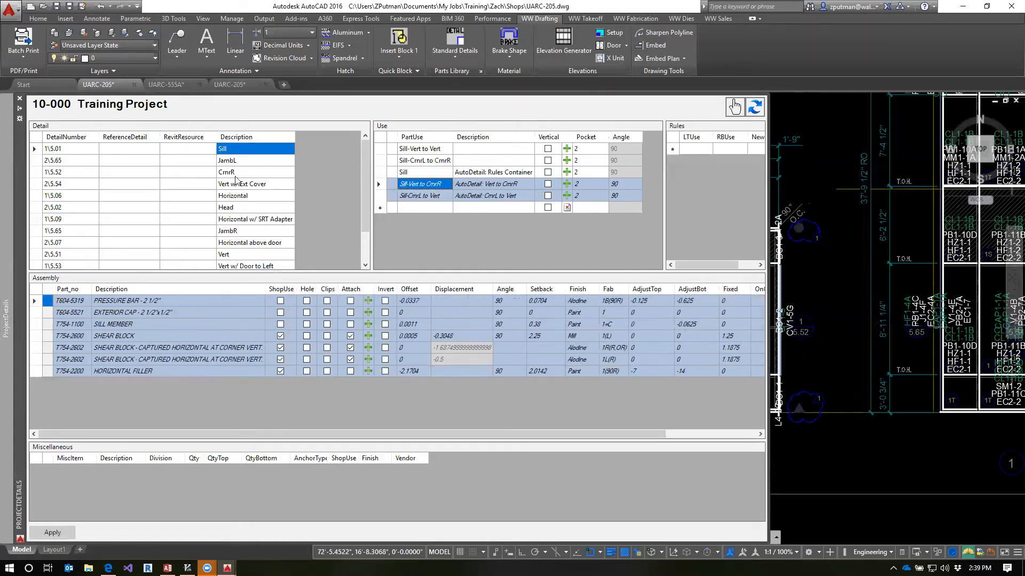
Review the assembly parts and Fab codes of the Head detail's AutoDetail-generated uses
click(246, 209)
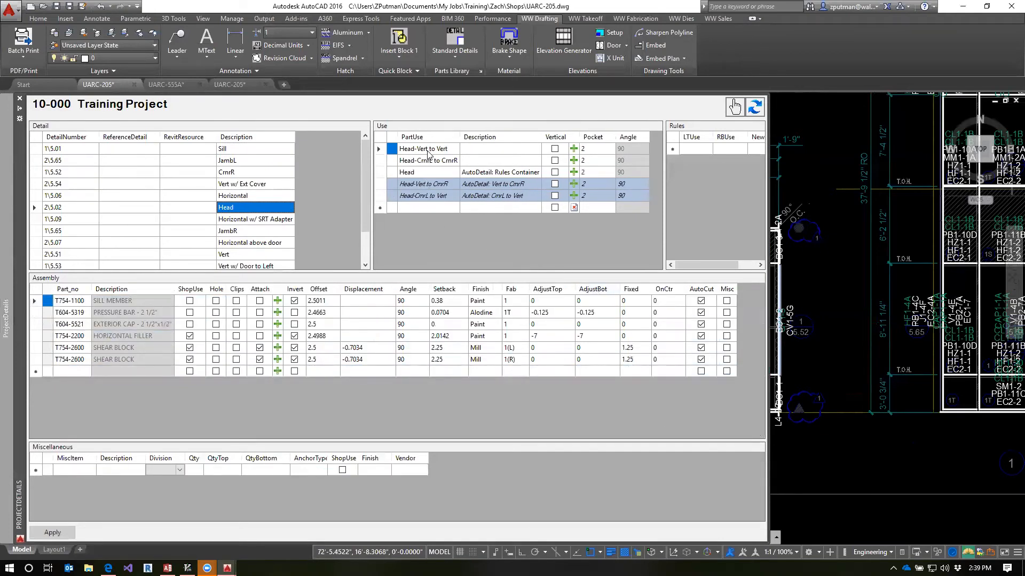
click(426, 185)
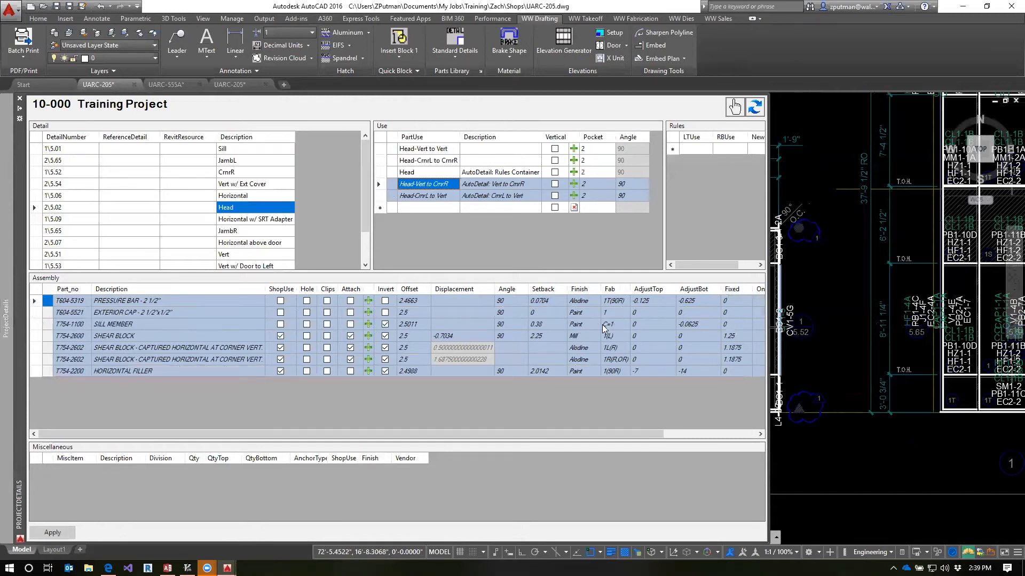
click(441, 197)
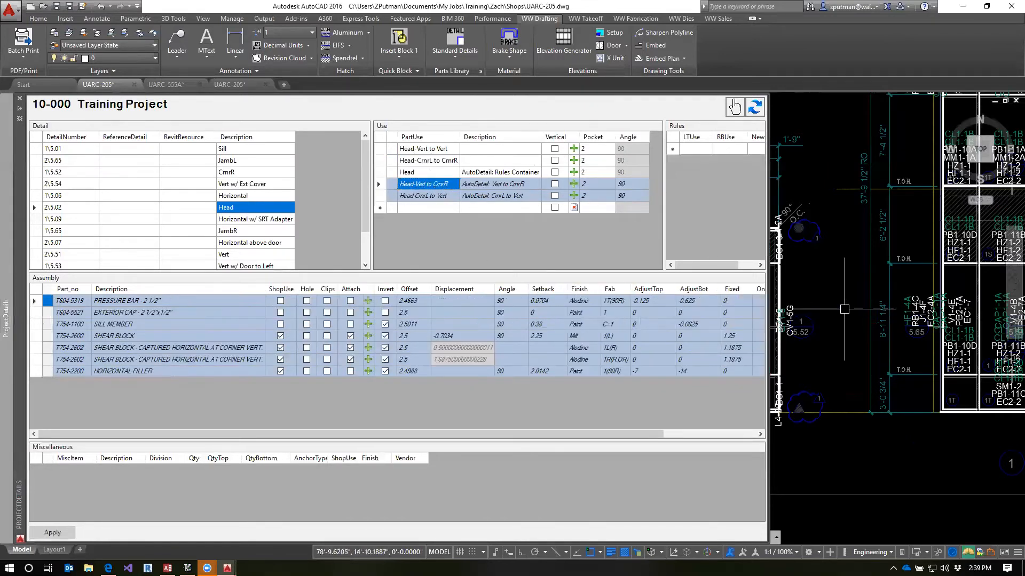
Save the UARC-205 drawing with QSAVE
text(qsave)
key(Return)
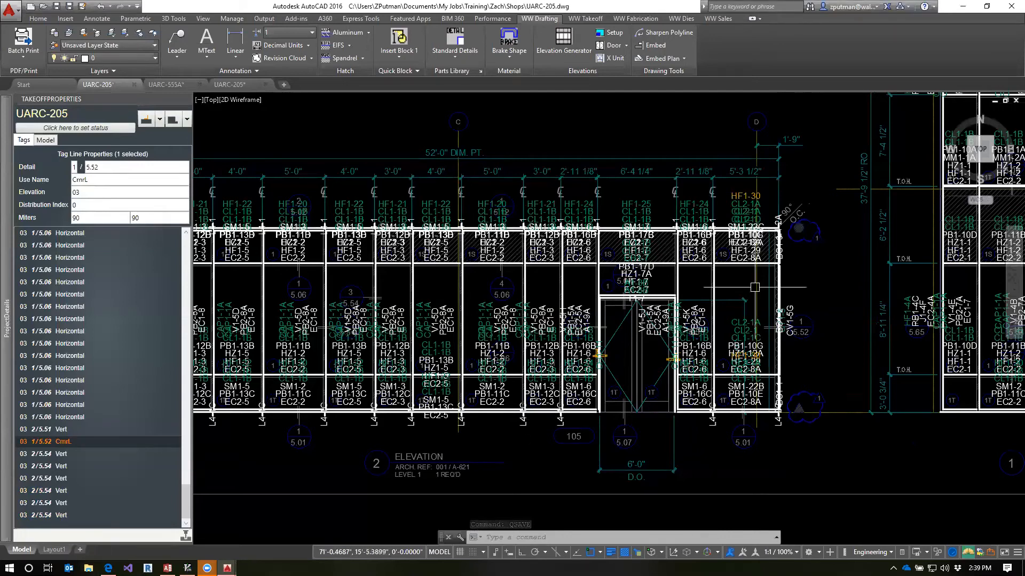
Open the training job's Takeoffs\fabs\dies folder in File Explorer and browse to the T754 die drawings
key(super+e)
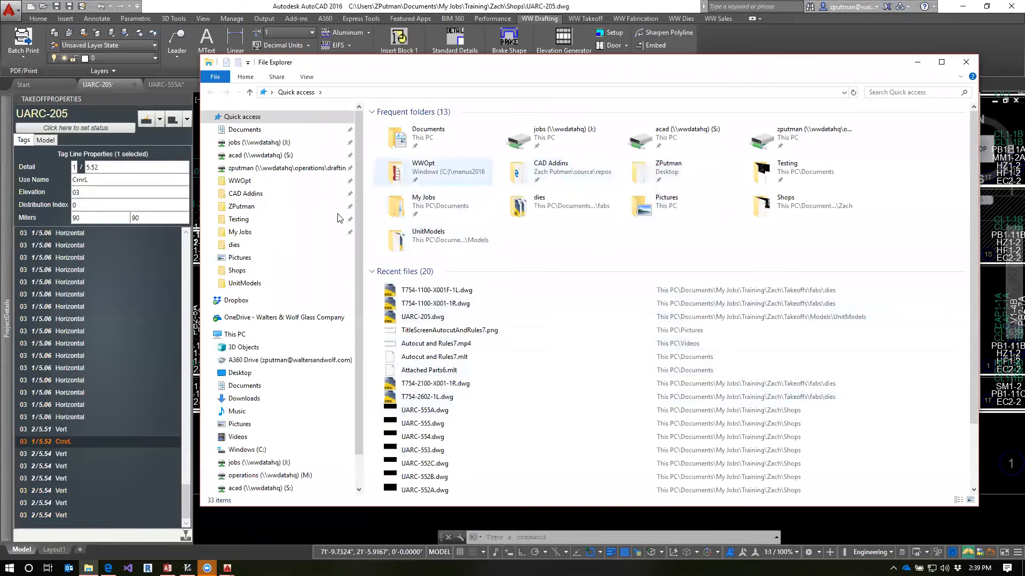
click(245, 219)
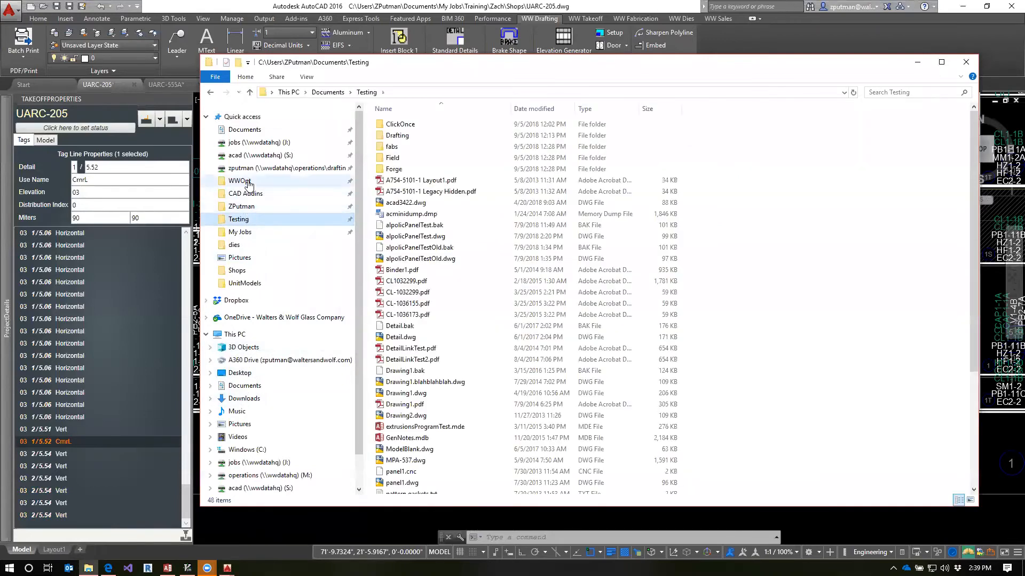
click(241, 232)
double_click(410, 137)
double_click(410, 136)
double_click(410, 137)
double_click(395, 146)
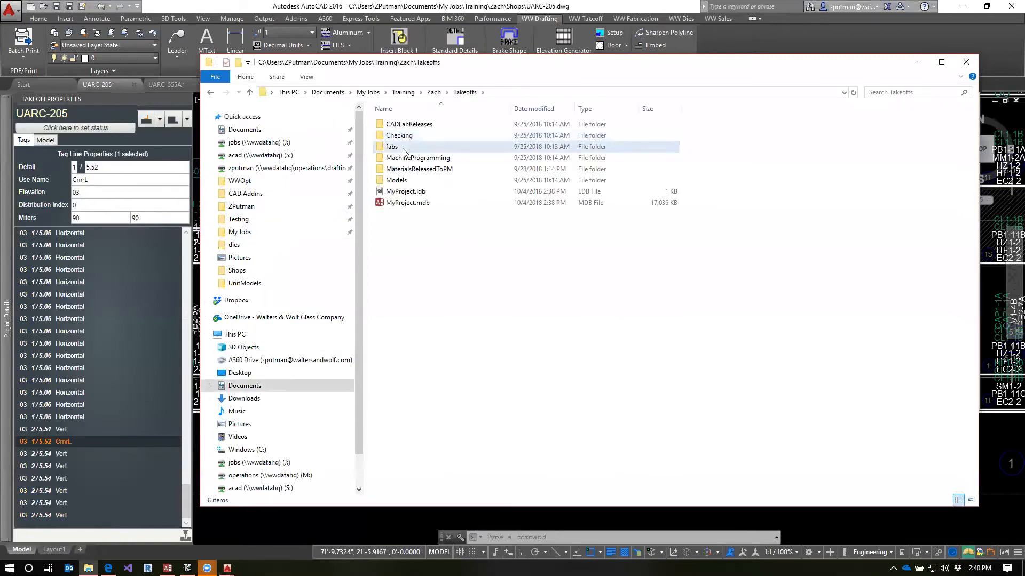
double_click(396, 125)
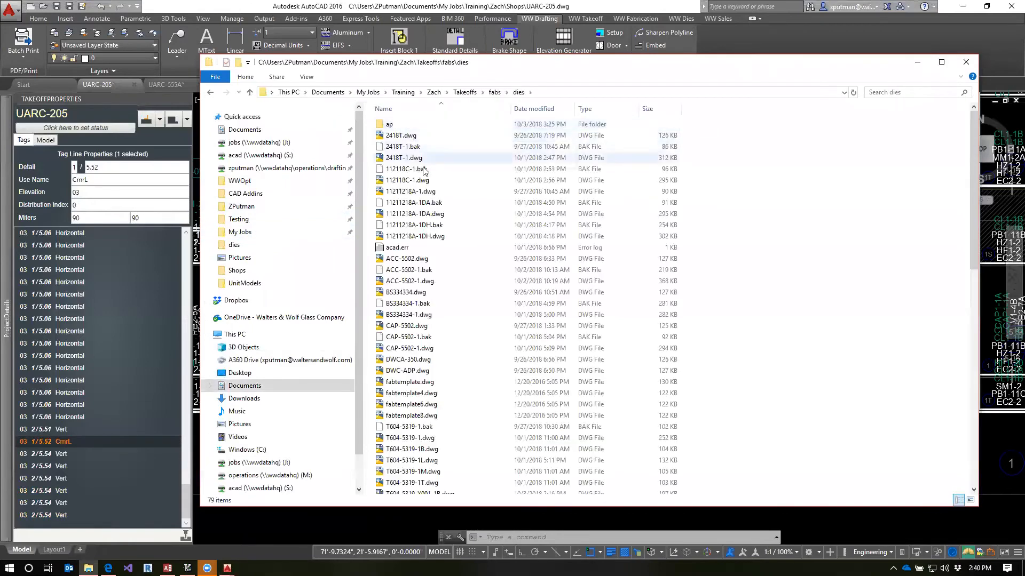
click(417, 392)
scroll(480, 381, down, 6)
scroll(508, 379, down, 9)
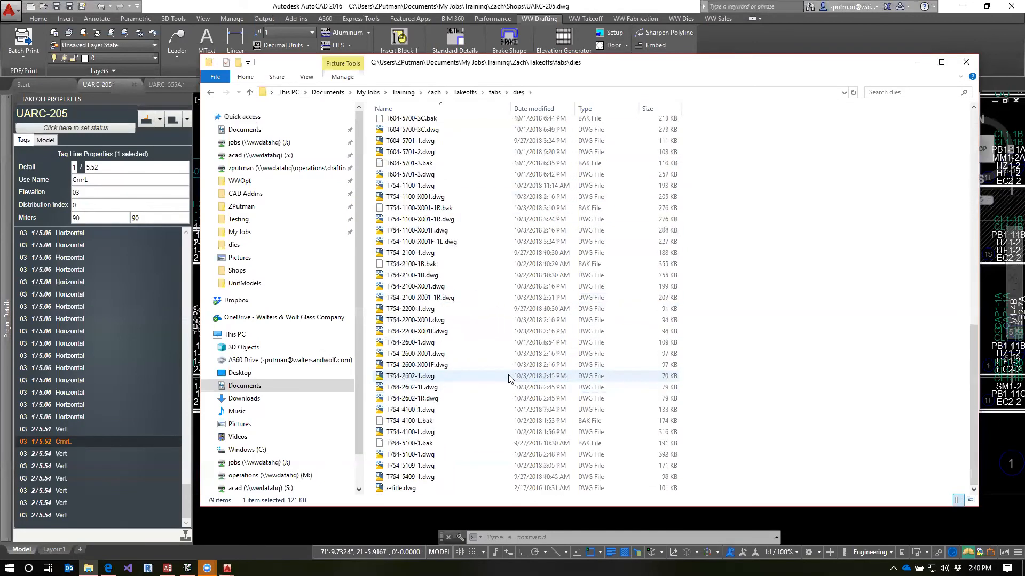
Open the T754-1100-X001-1R.dwg die drawing from the dies folder
click(402, 187)
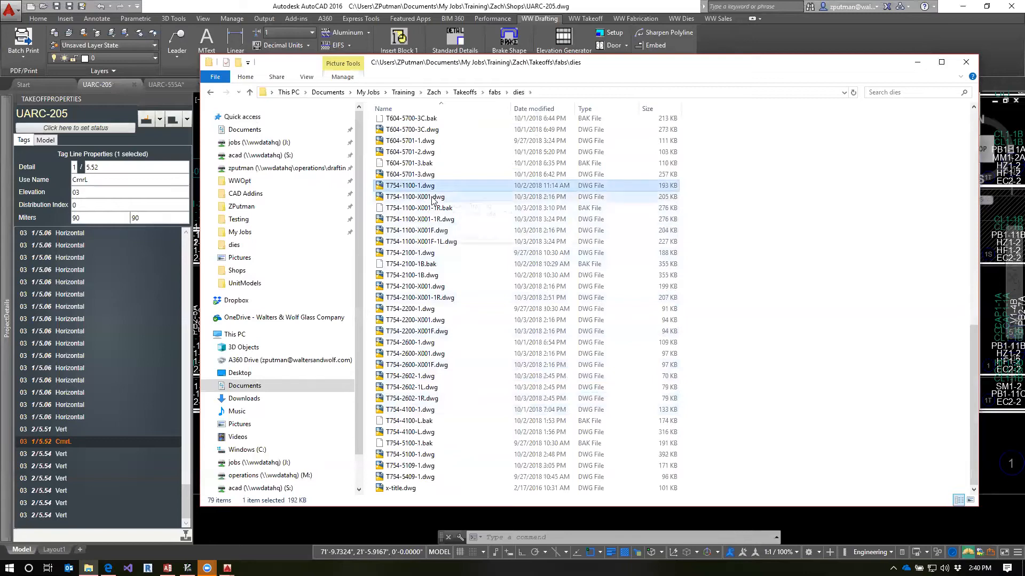
click(406, 223)
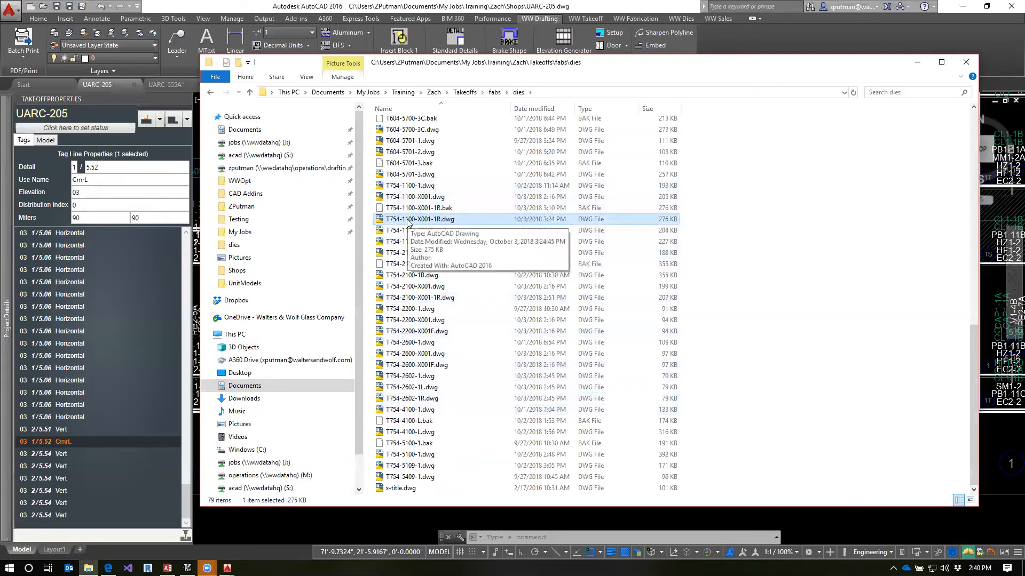
right_click(407, 220)
double_click(387, 219)
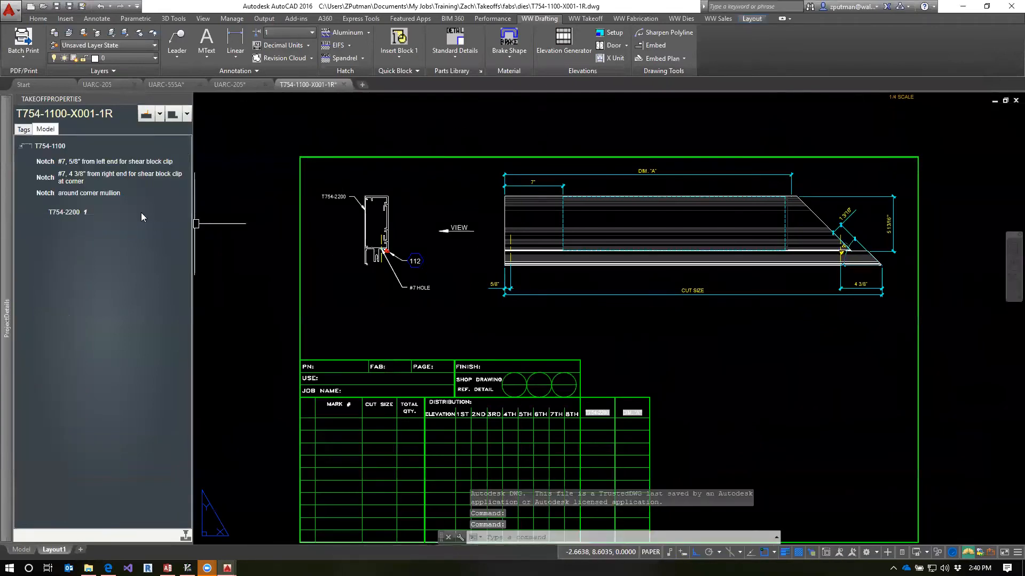
Highlight each of the T754-1100 part's three notches to check what it covers in the drawing
click(49, 161)
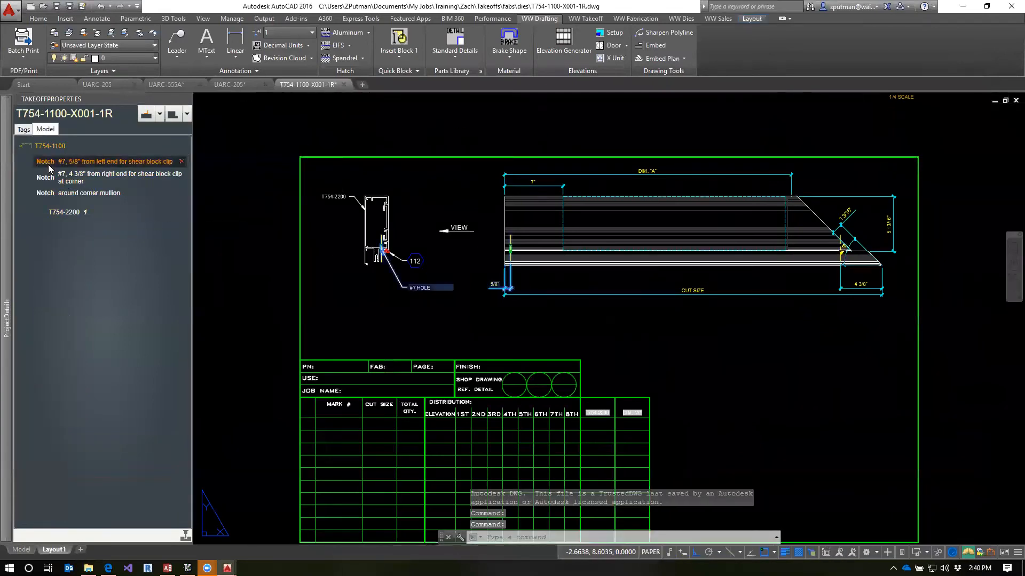
click(47, 179)
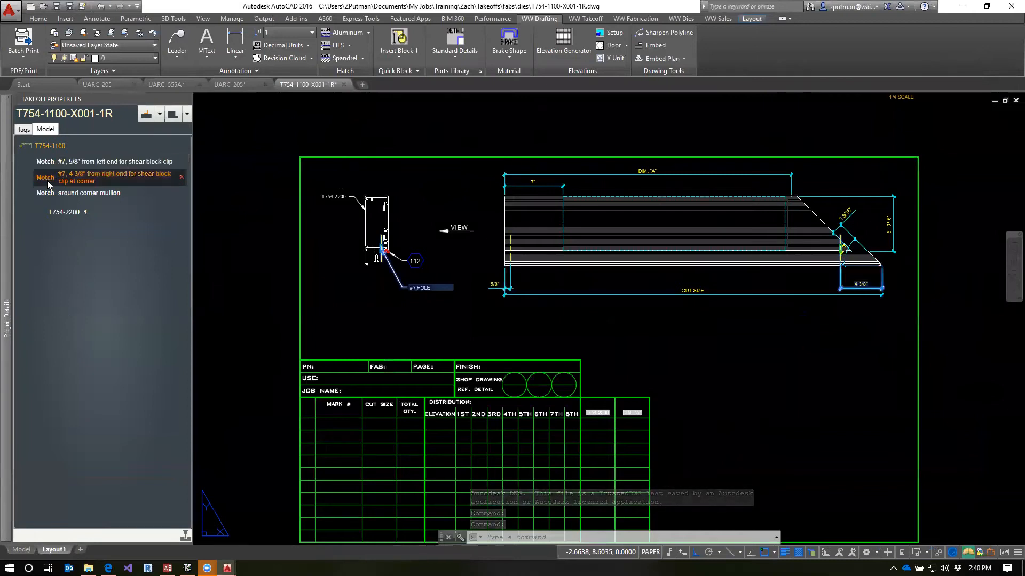
click(51, 194)
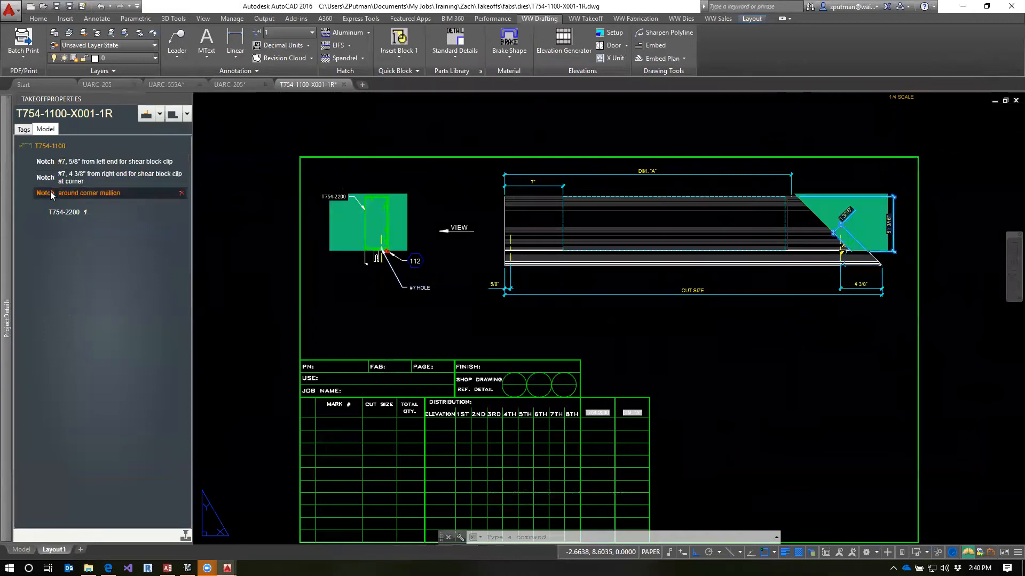
Copy the #7, 4 3/8" from right end notch and add the around corner mullion notch to the copy
right_click(50, 178)
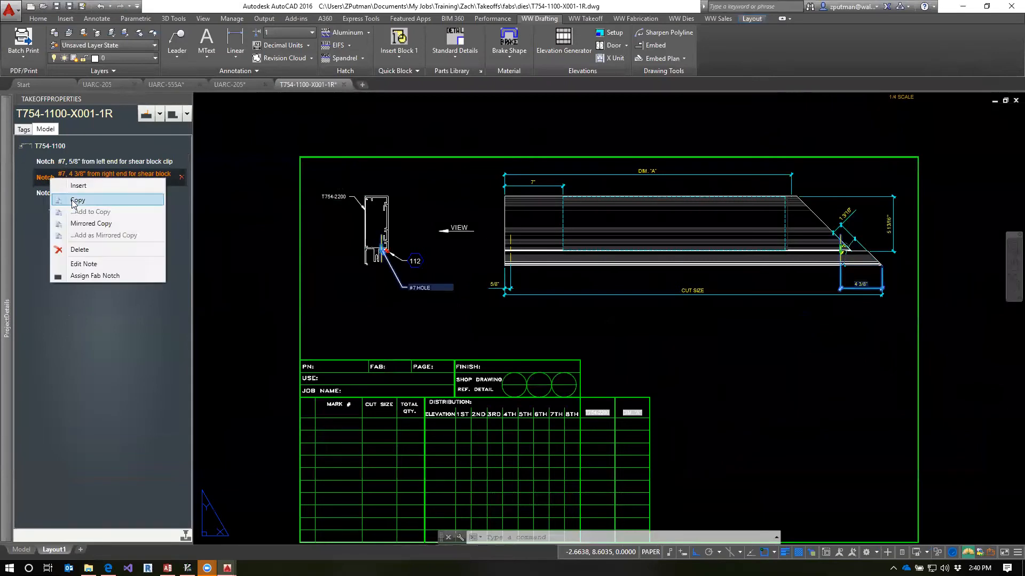
click(75, 201)
right_click(40, 194)
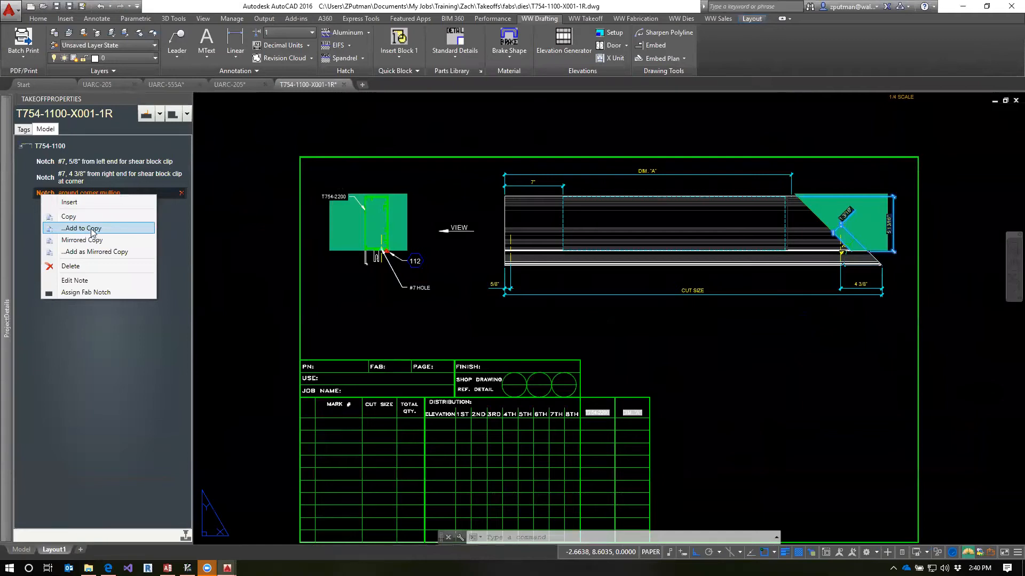
click(92, 228)
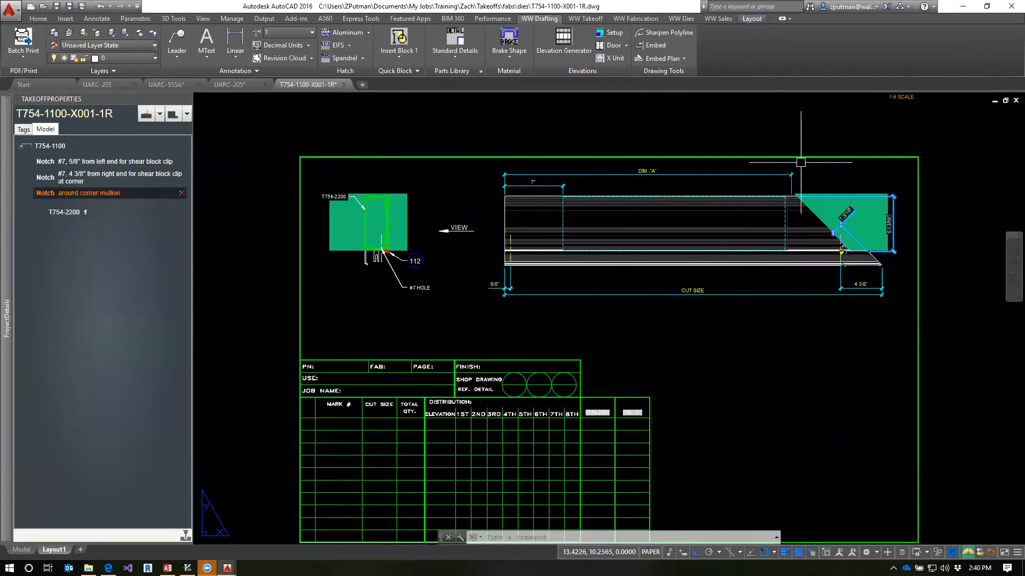
Add the #7, 4 3/8" from right end and around corner mullion notches to the copied set as mirrored copies
click(58, 180)
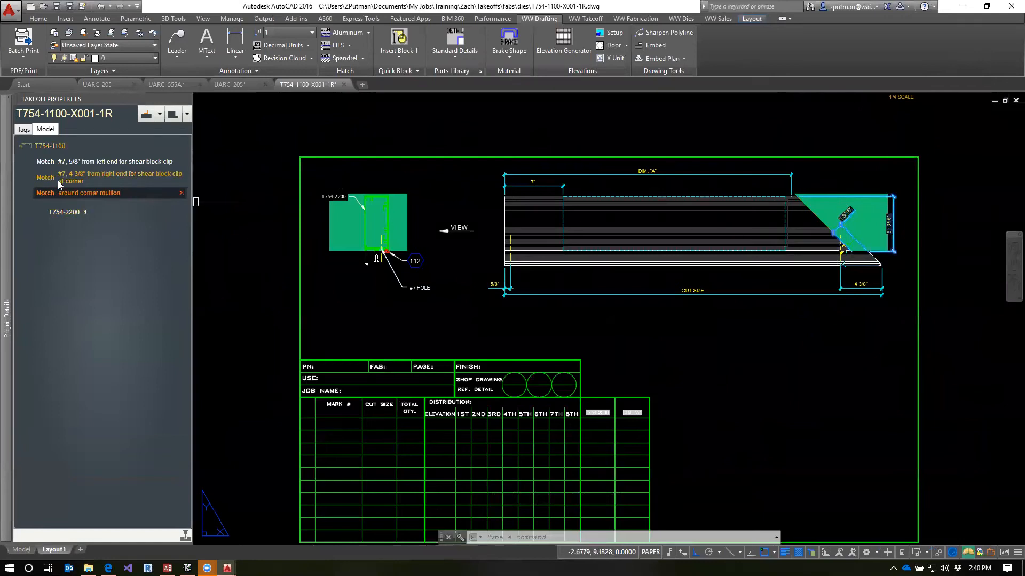
right_click(47, 176)
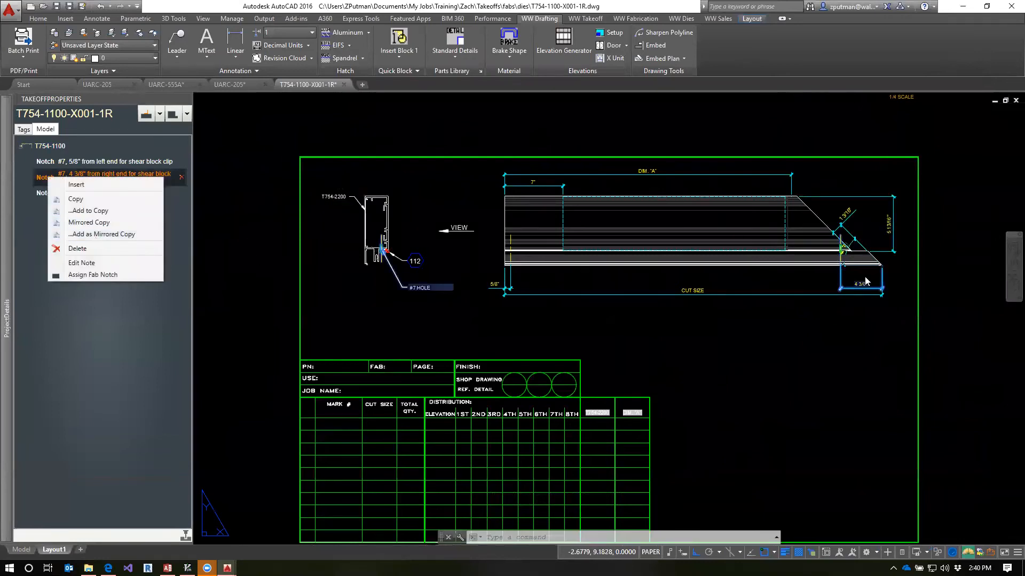
click(83, 235)
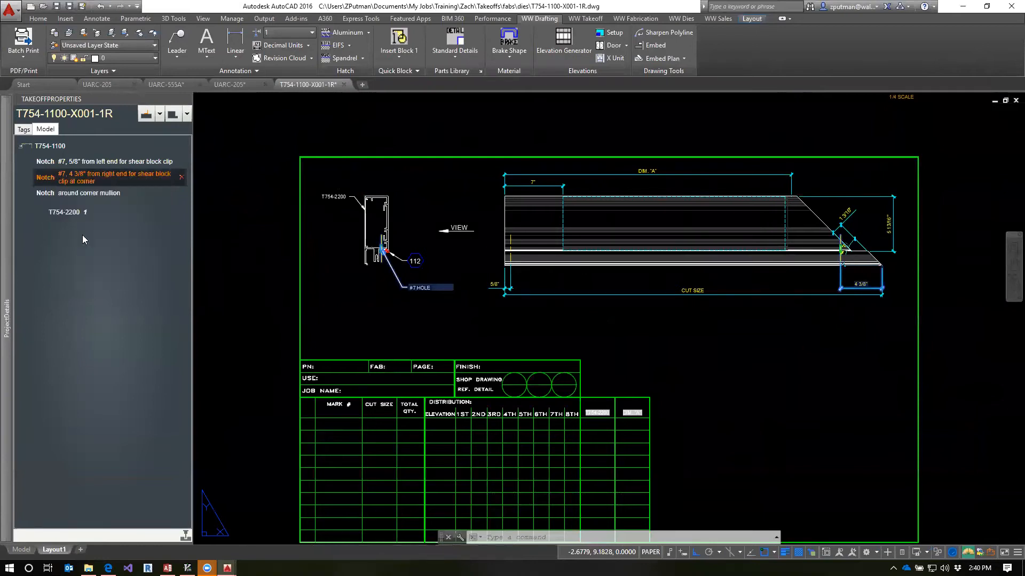
click(49, 193)
right_click(49, 193)
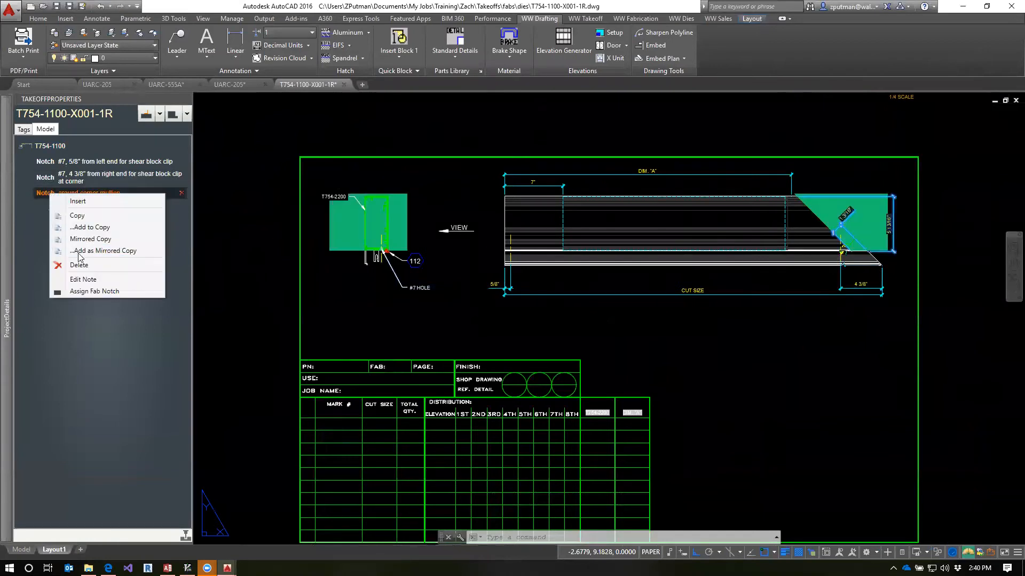
click(78, 253)
Cancel any active command and close the T754-1100-X001-1R drawing
key(Escape)
key(Escape)
key(Escape)
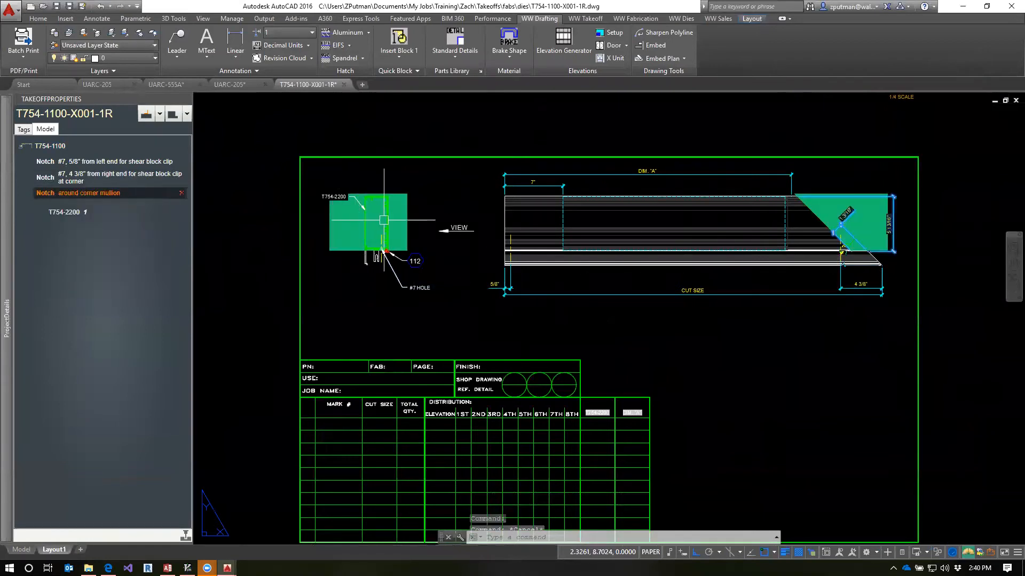
click(344, 85)
click(550, 309)
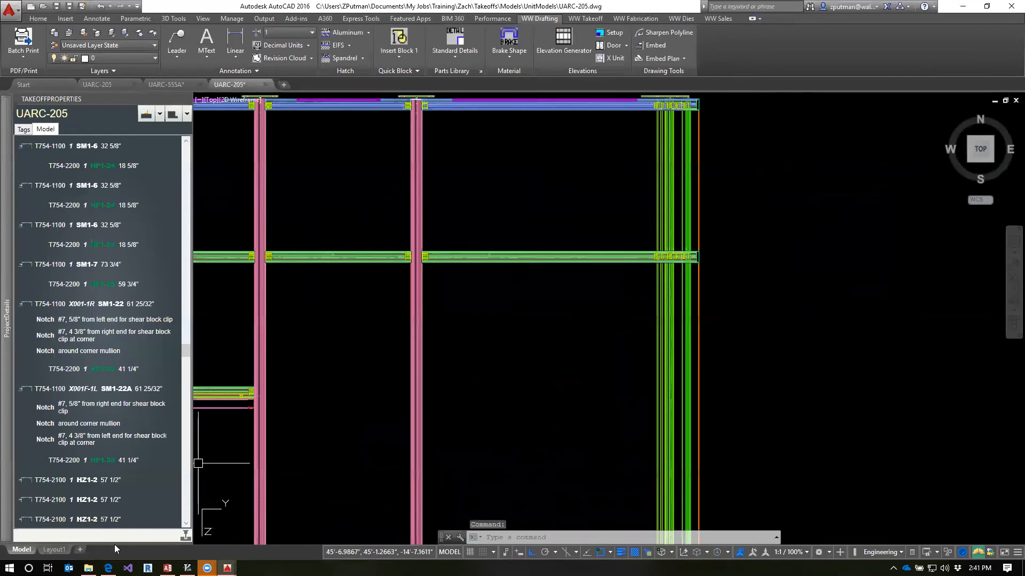
Duplicate T754-1100-1.dwg in the dies folder in File Explorer and rename the copy T754-1100-C.dwg
click(88, 569)
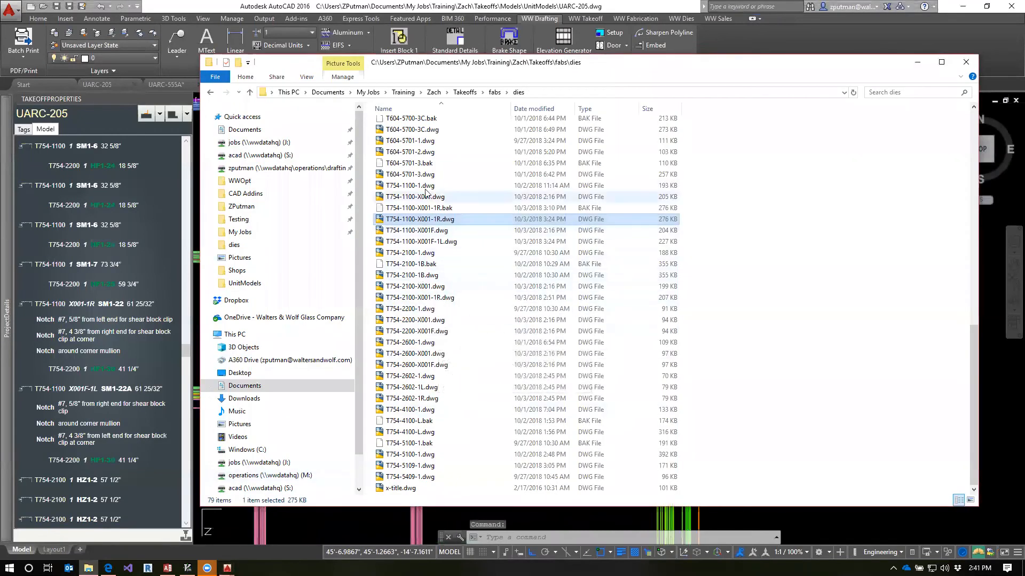
drag(409, 187, 475, 201)
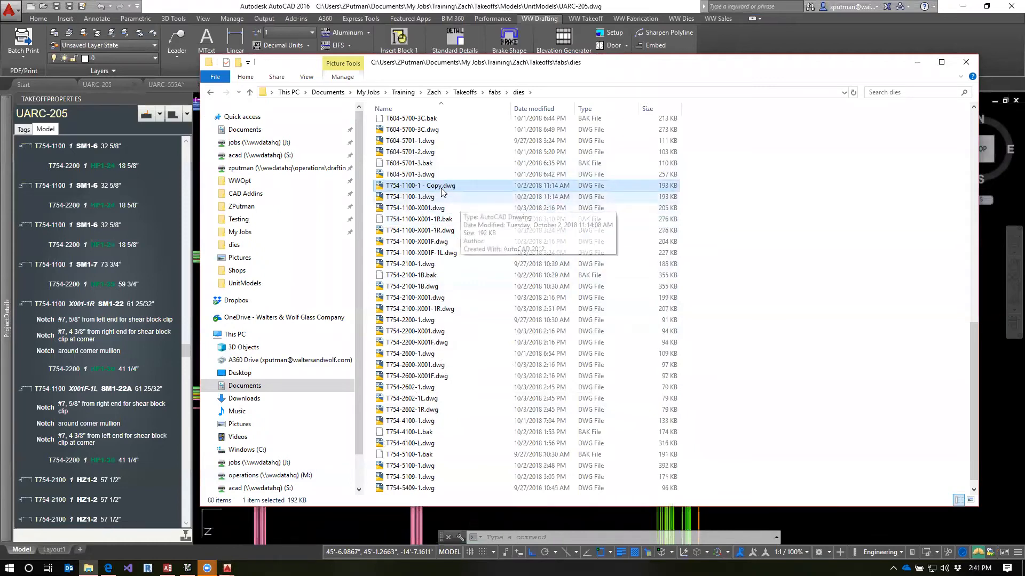
click(419, 187)
click(423, 186)
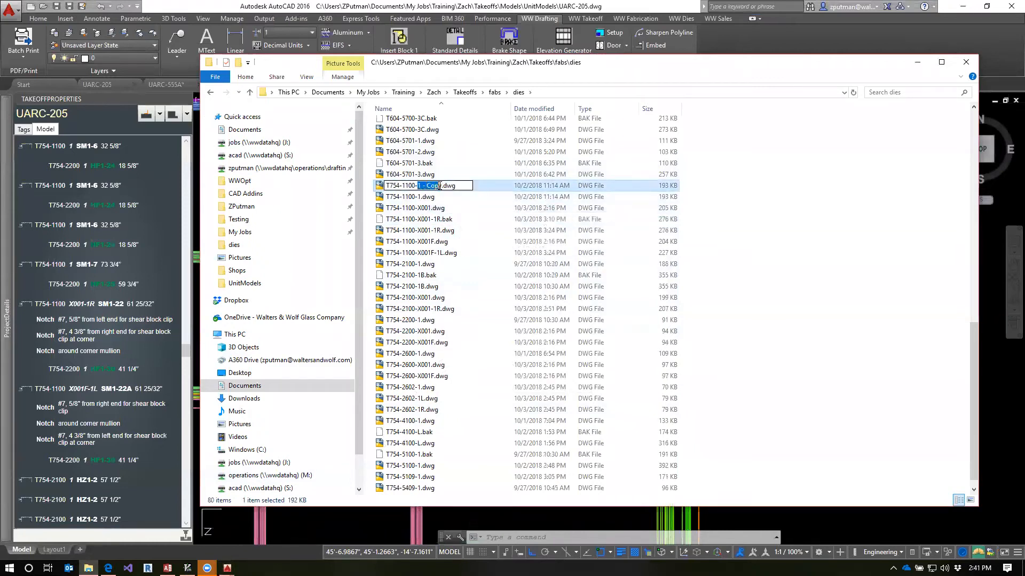
text(C)
key(Return)
Open T754-1100-C.dwg and delete the #7, 5/8" shear block clip notches at both ends of the part
double_click(391, 198)
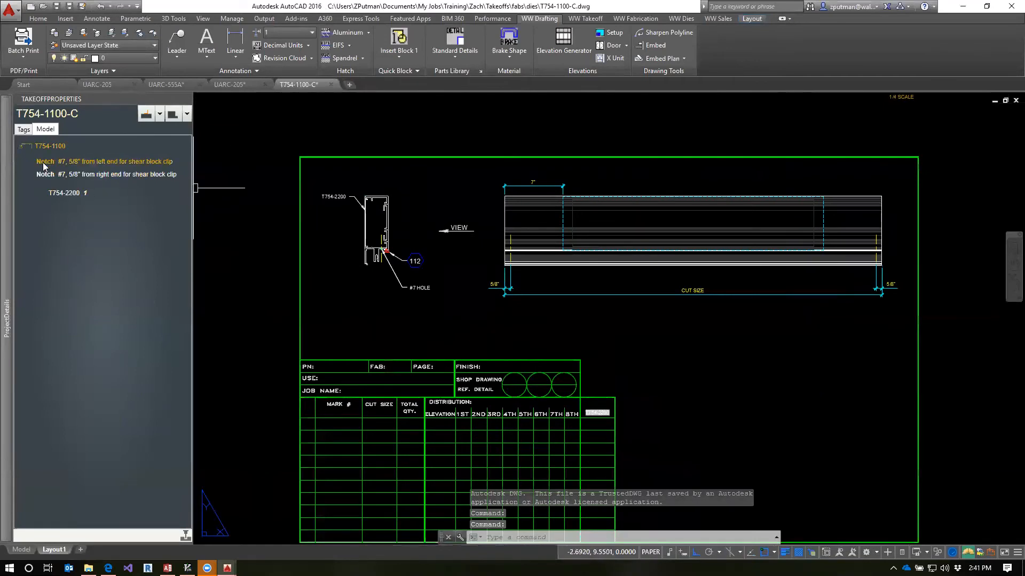
click(44, 164)
click(181, 161)
click(497, 305)
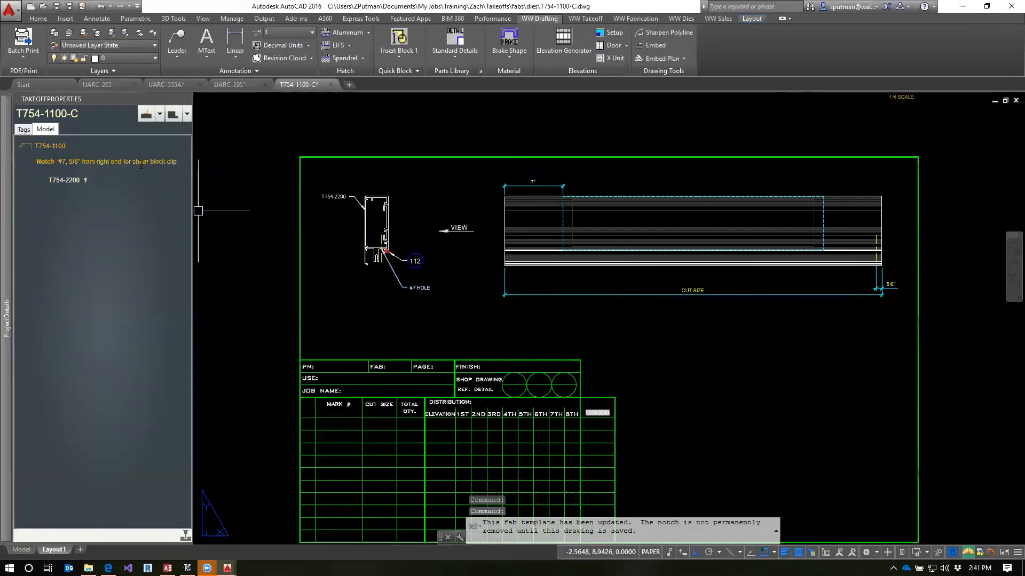
click(141, 165)
click(498, 305)
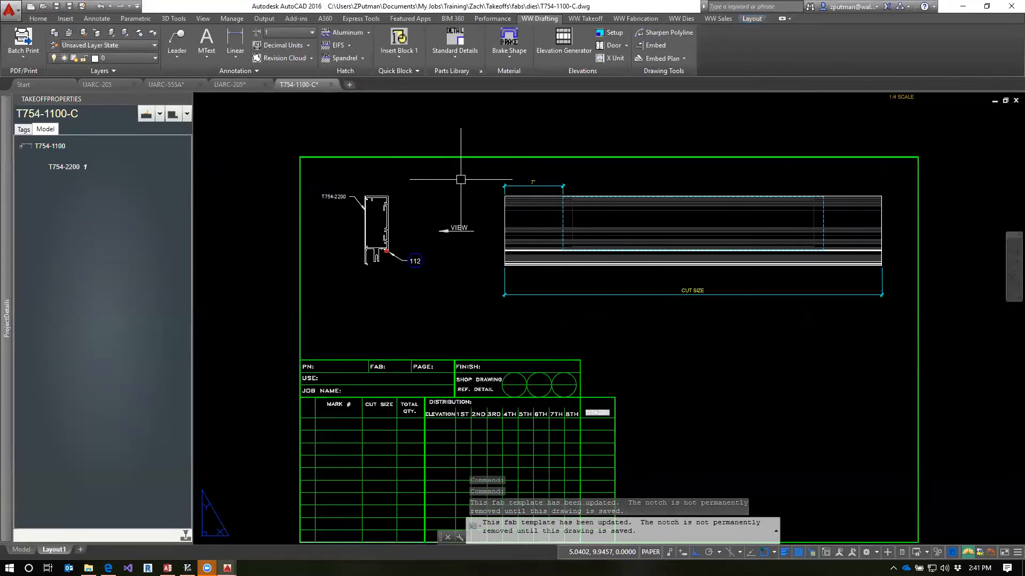
Paste the copied and mirrored corner notches onto the T754-1100 part and refresh its notch list
click(41, 147)
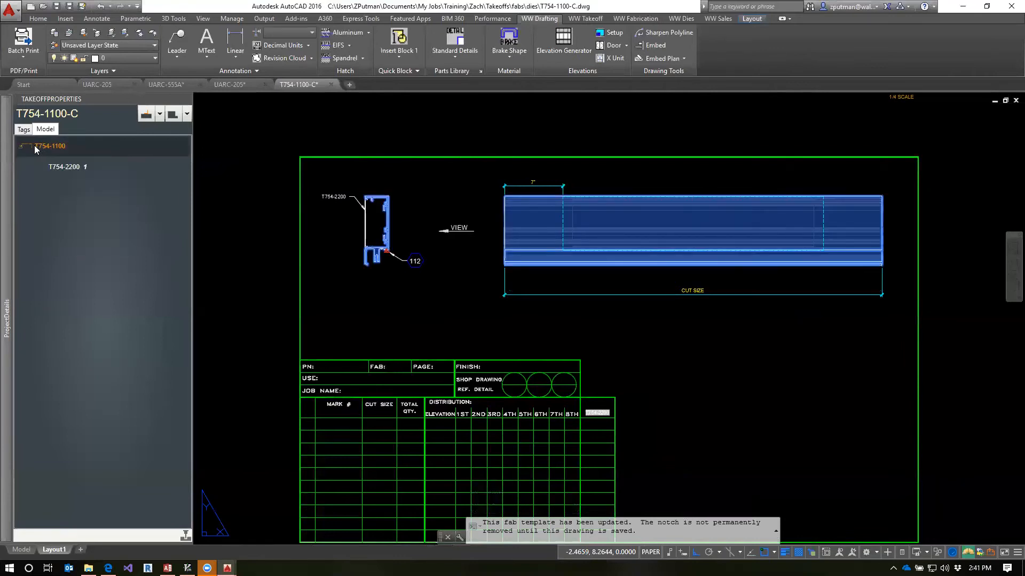
right_click(25, 145)
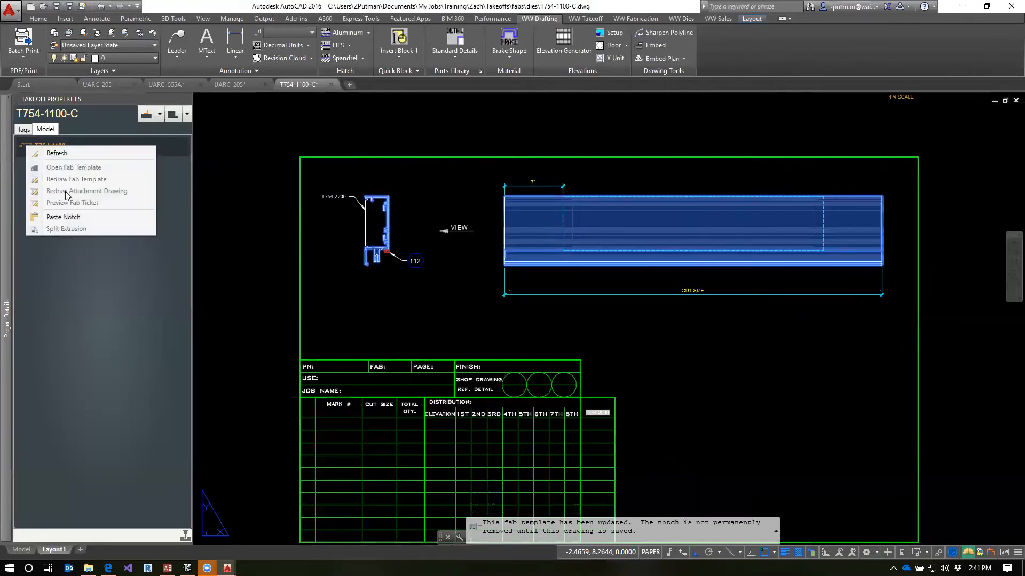
click(61, 217)
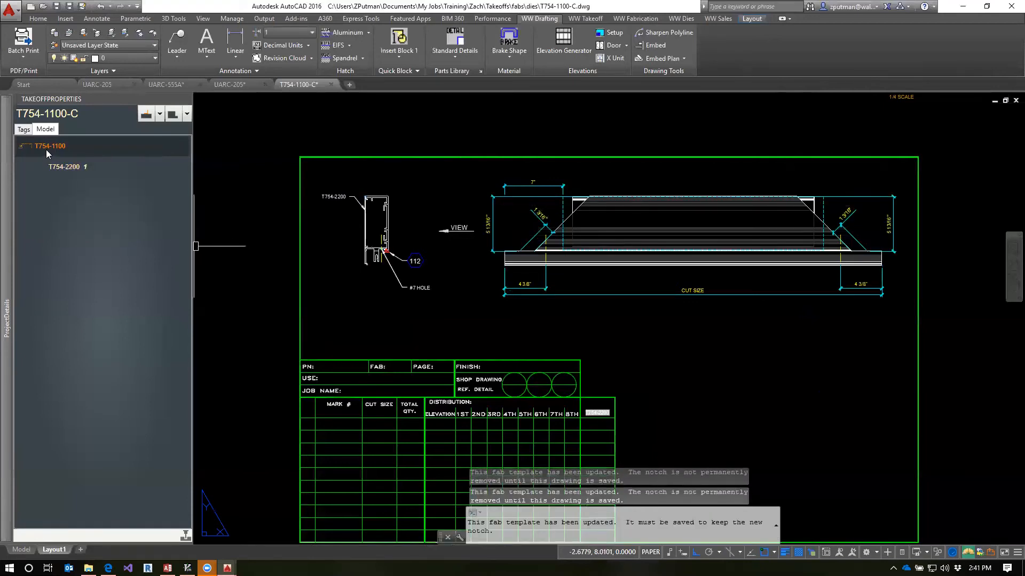
right_click(47, 154)
click(80, 224)
Highlight each pasted notch and check the #7 hole and corner mullion cut positions at both ends of the part
click(45, 164)
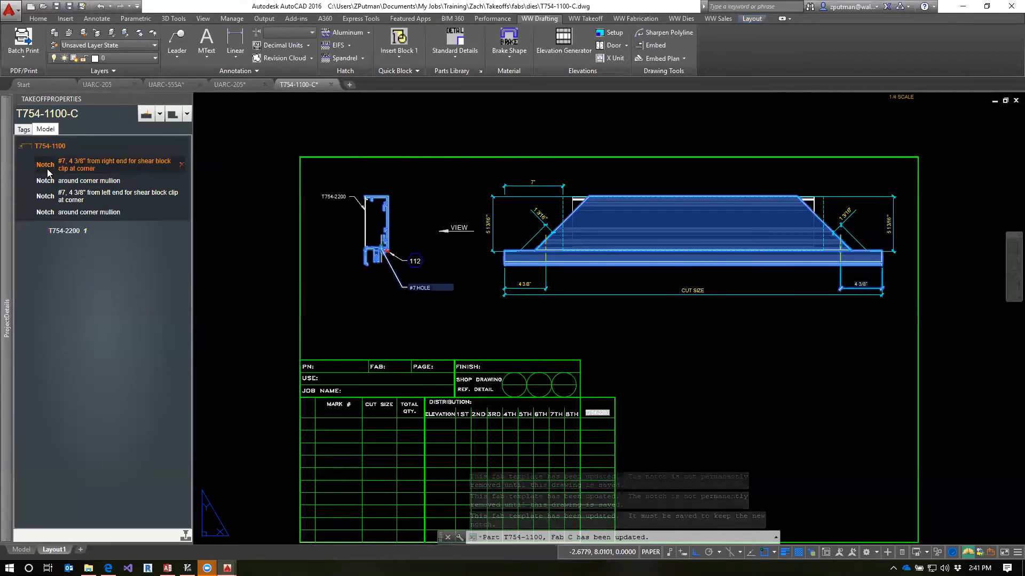
scroll(544, 259, up, 5)
scroll(579, 263, down, 4)
scroll(580, 264, down, 1)
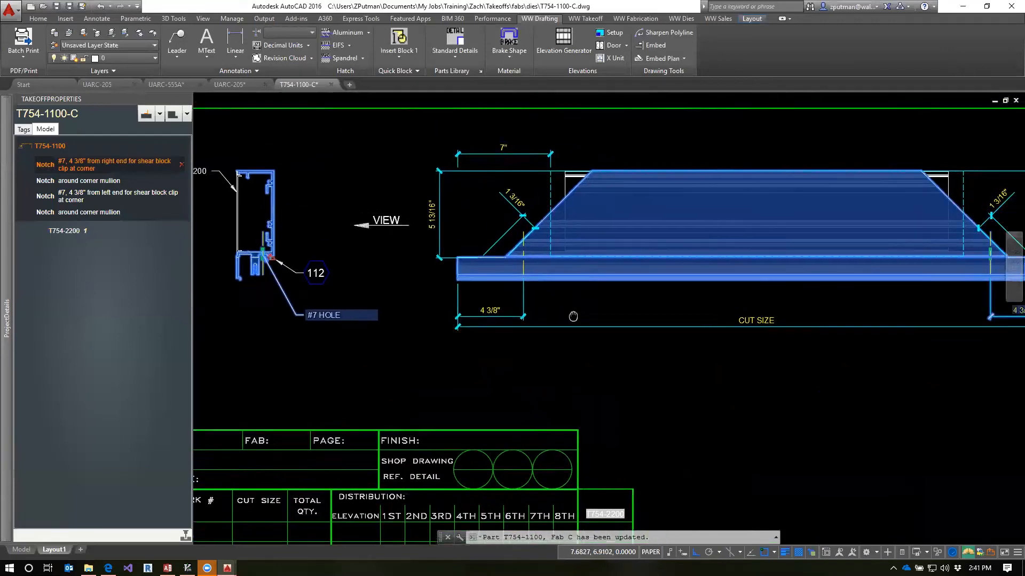
scroll(908, 261, up, 1)
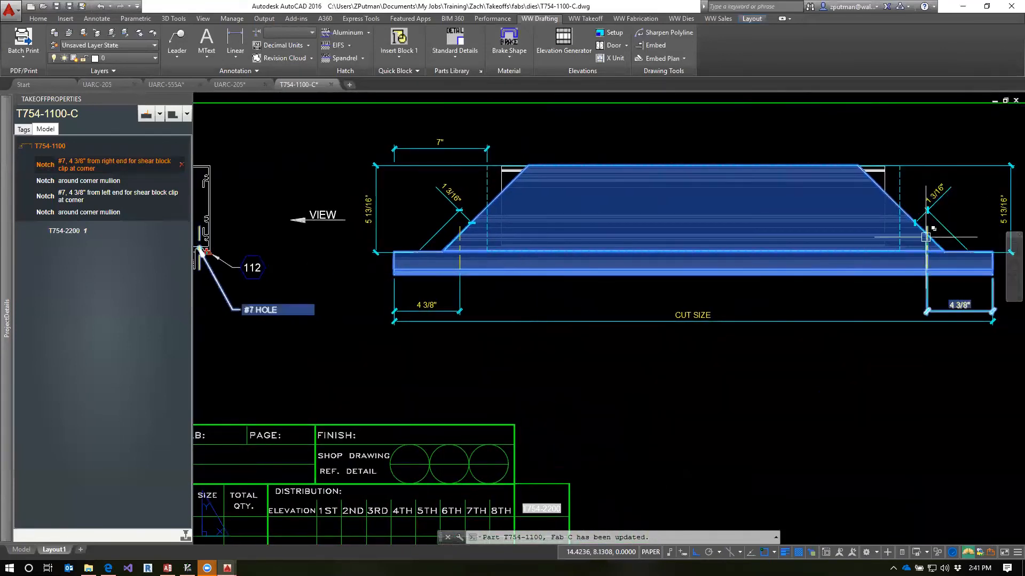
click(44, 182)
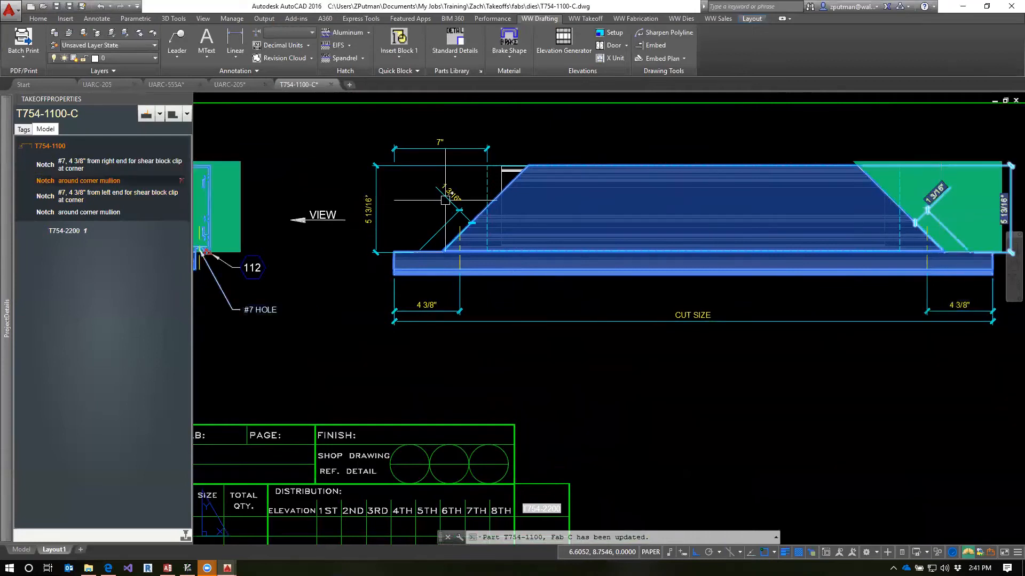
click(45, 196)
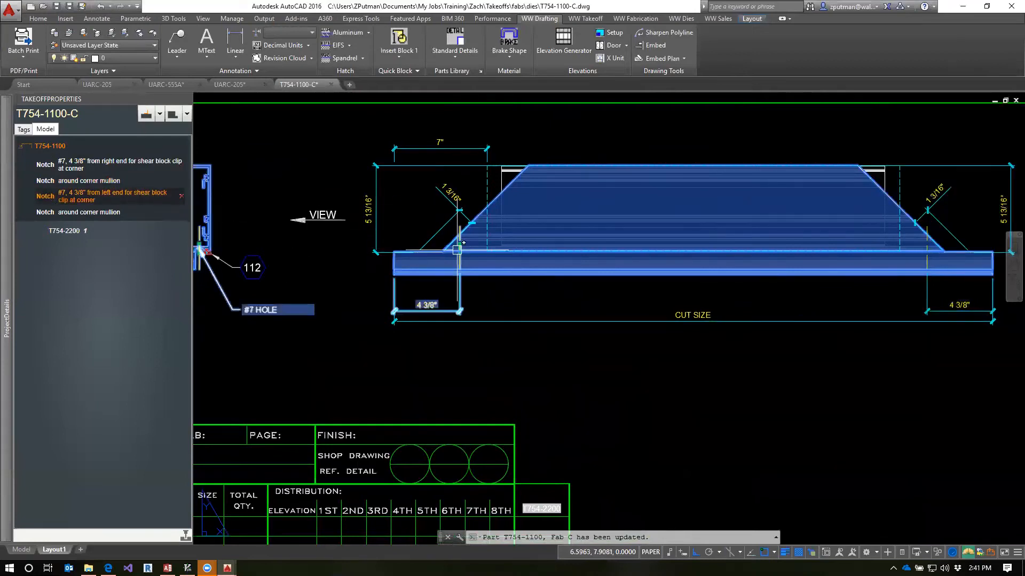
click(52, 211)
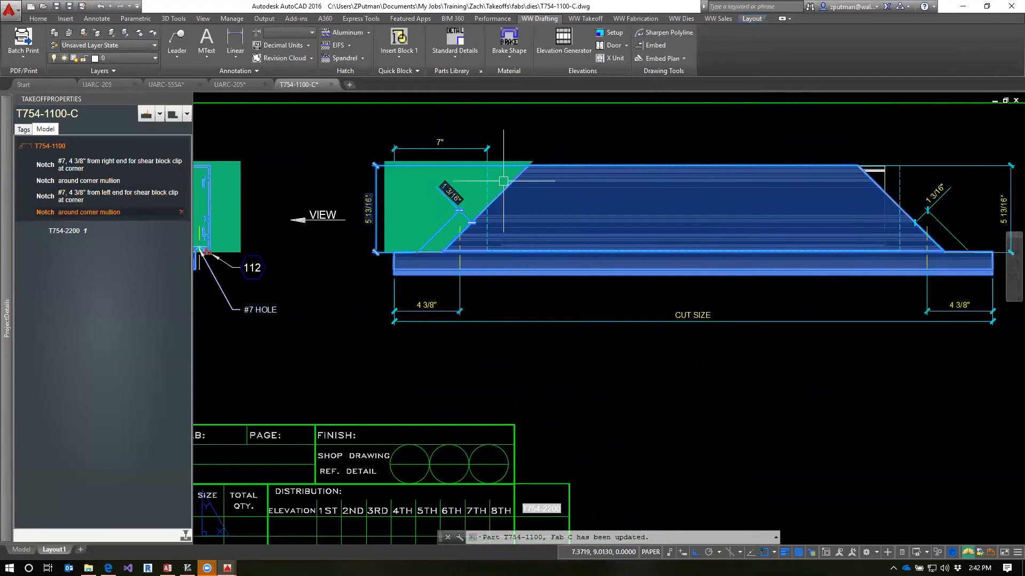
scroll(536, 387, down, 2)
key(Escape)
key(Escape)
key(Escape)
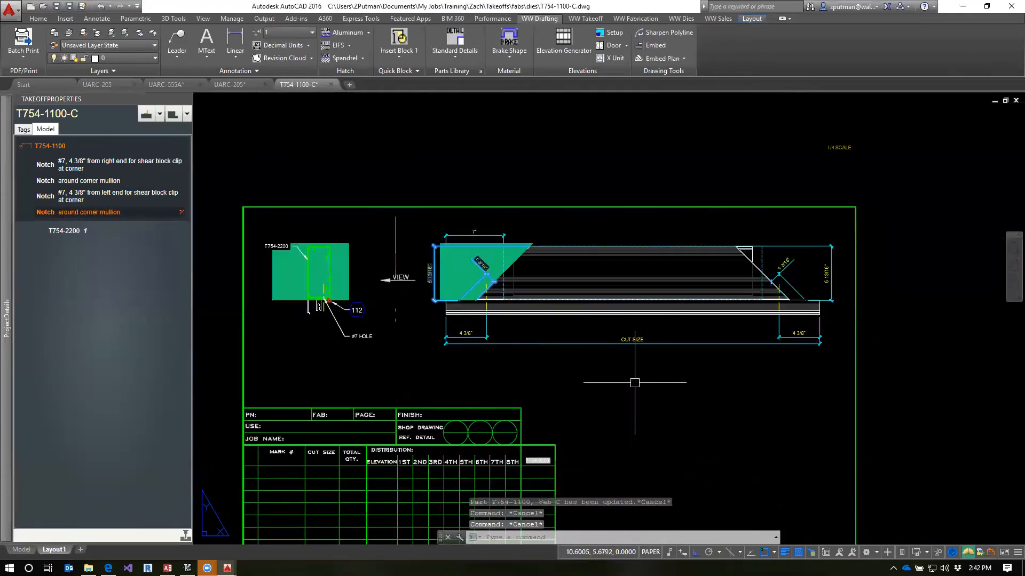
Erase the 7" dimension and the dashed T754-2200 outline from the part's elevation view
scroll(502, 330, up, 4)
scroll(483, 383, down, 2)
text(e)
key(Return)
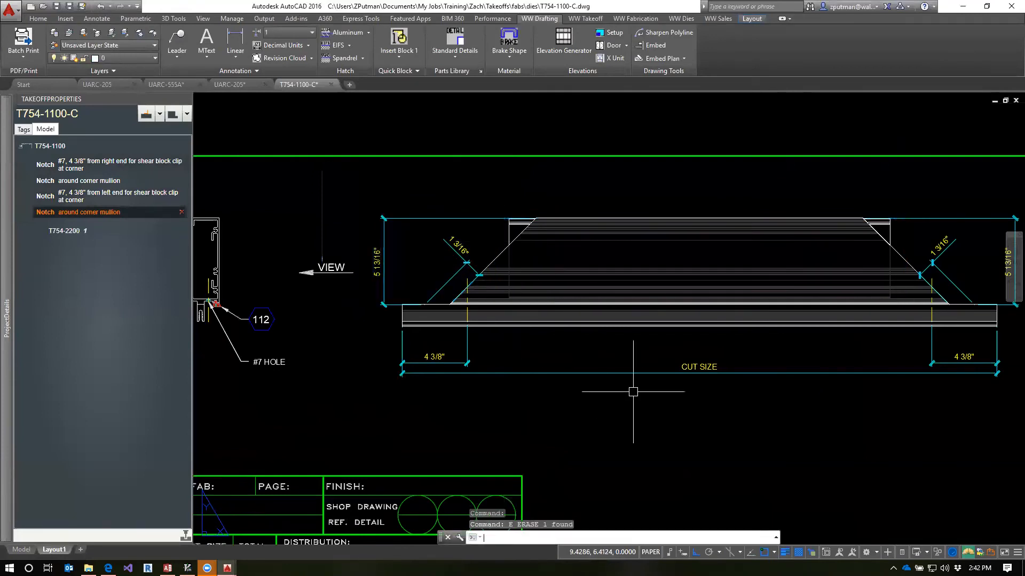
click(510, 225)
key(Escape)
key(Escape)
key(Escape)
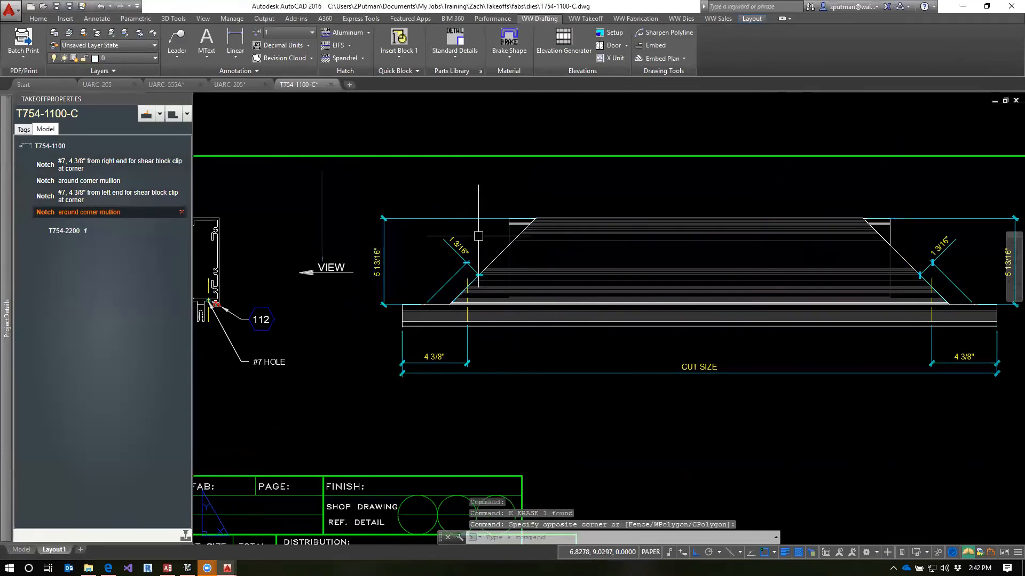
Zoom the layout to its extents and save the T754-1100-C drawing
scroll(540, 295, down, 2)
scroll(412, 319, up, 2)
scroll(421, 326, down, 2)
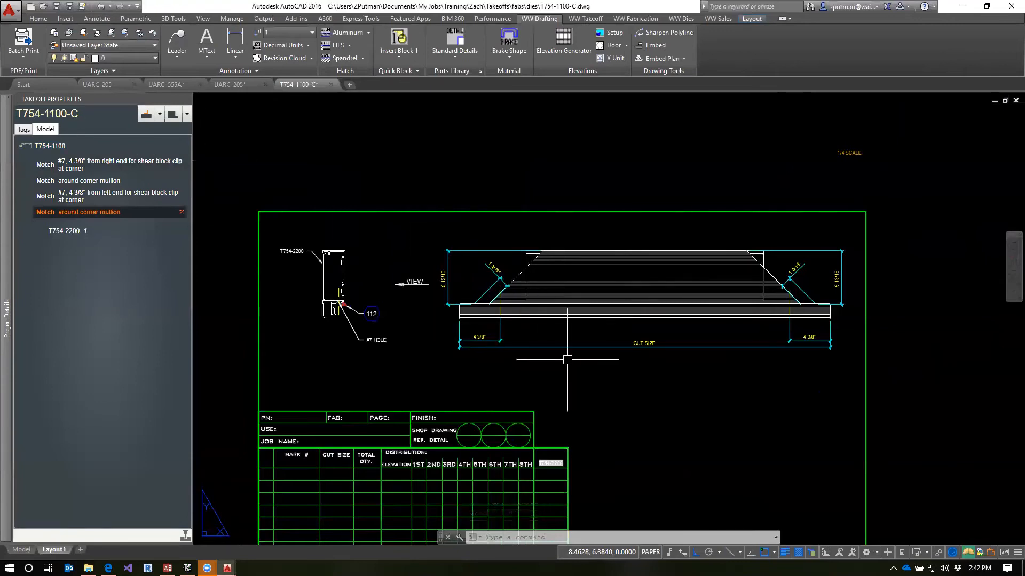
text(zq)
key(Return)
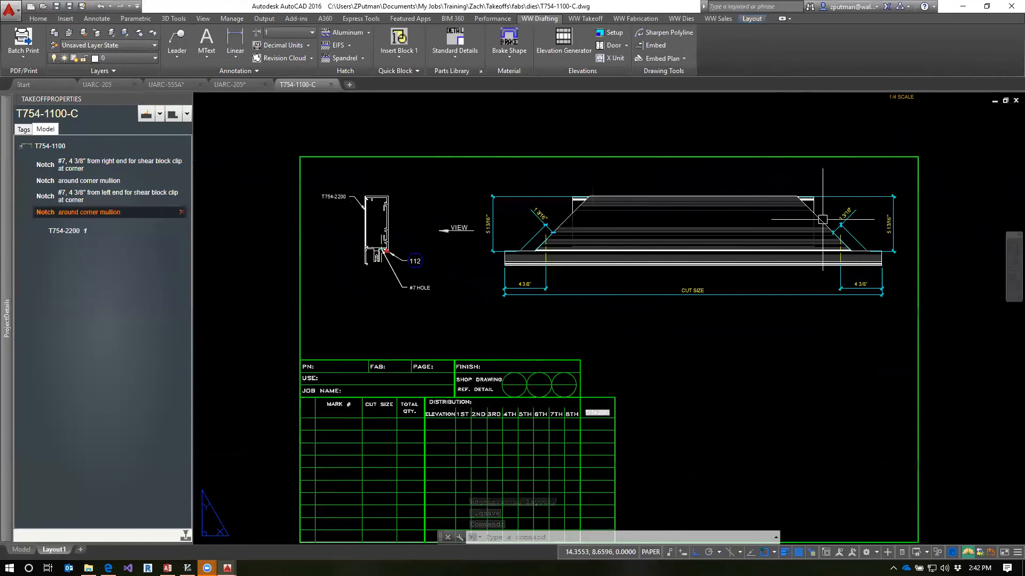
Close the T754-1100-C drawing and the UARC-205 unit model, and switch to the UARC-205 shop drawing
click(330, 84)
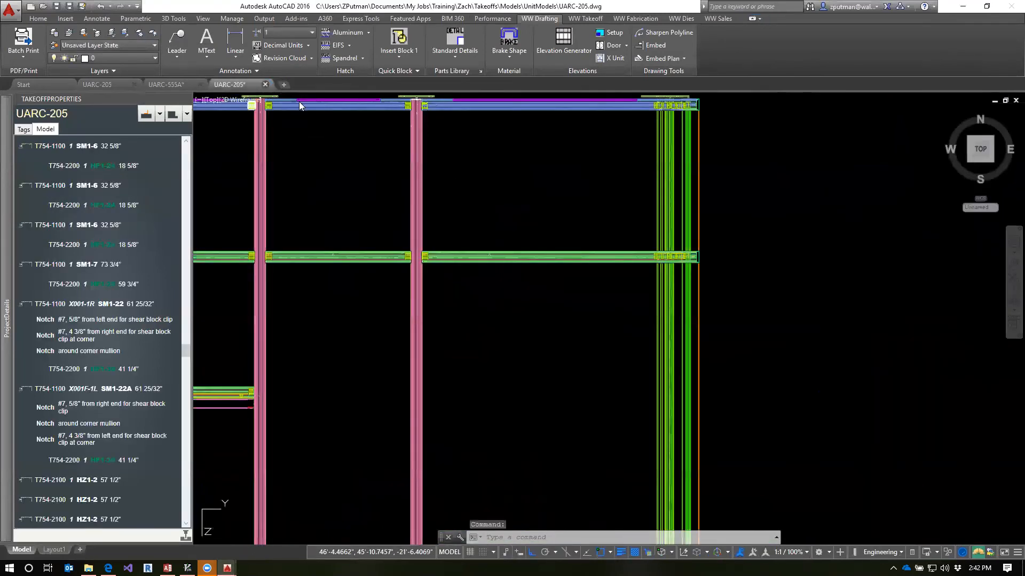
click(558, 309)
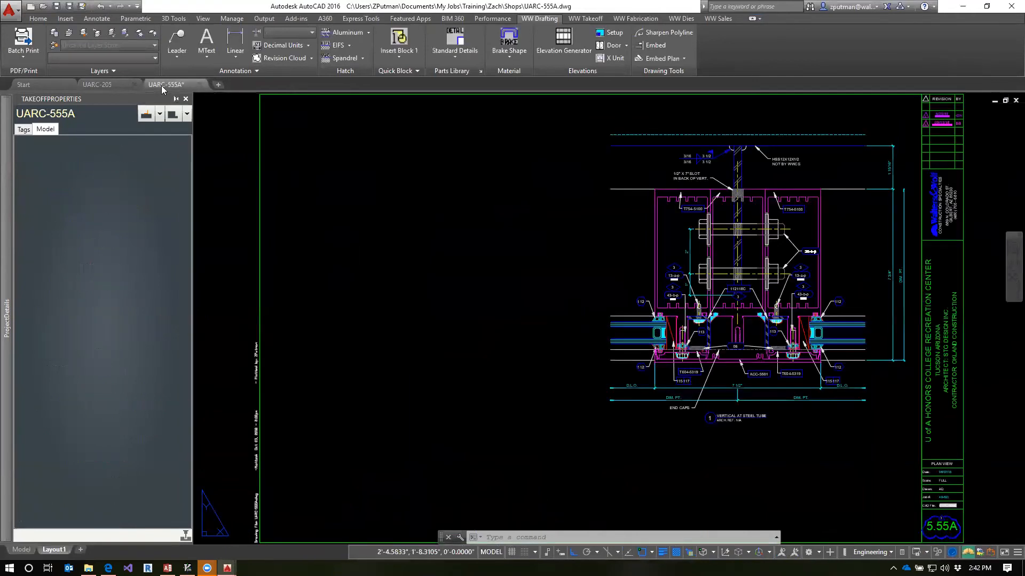
click(105, 85)
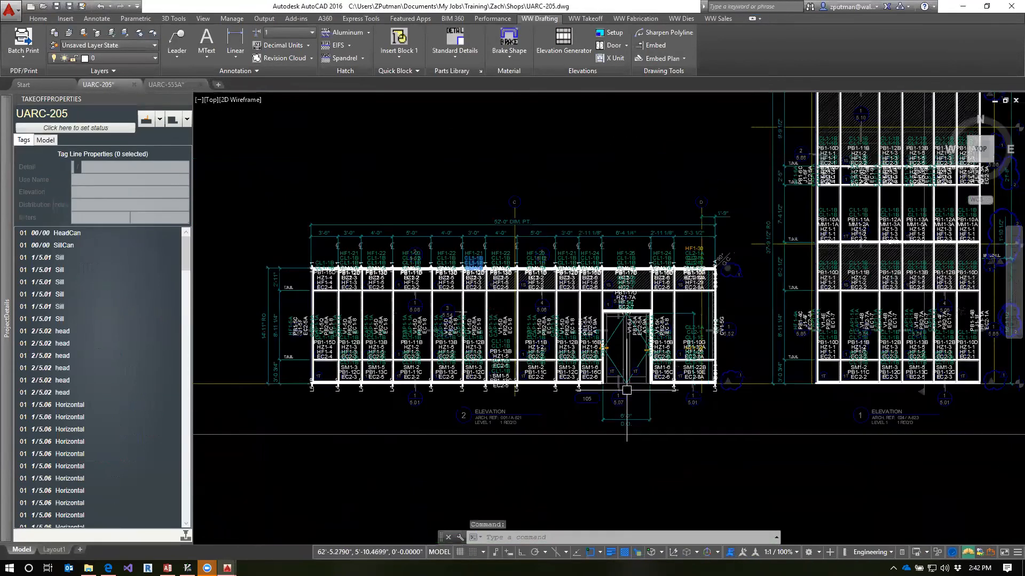
scroll(784, 362, down, 2)
text(qbim)
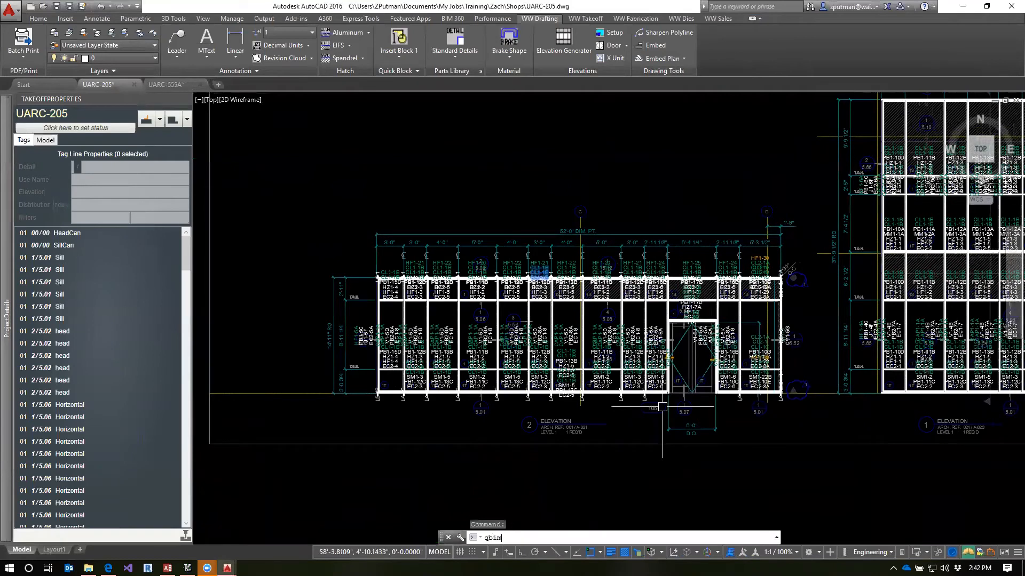
key(Return)
key(Escape)
key(Escape)
Run QBIM on all tags of elevation 2 to generate its model
mouse_move(2, 340)
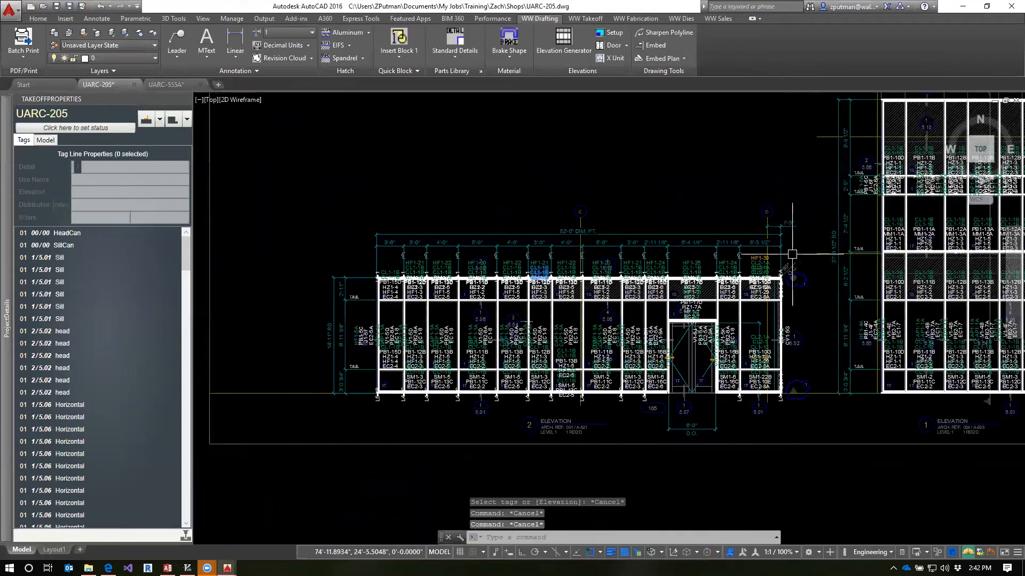
text(QBIM)
key(Return)
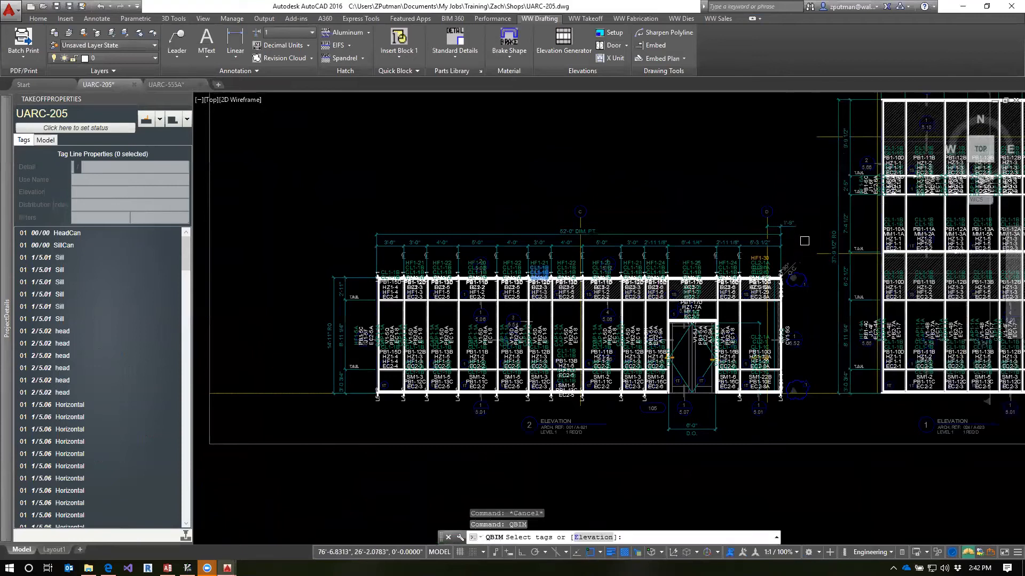
click(804, 241)
click(362, 415)
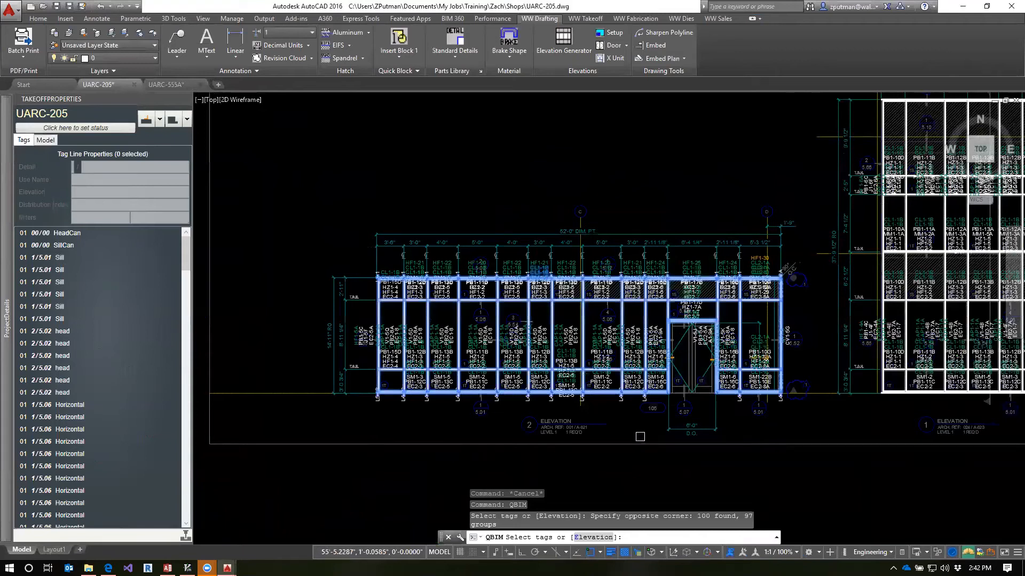
key(Return)
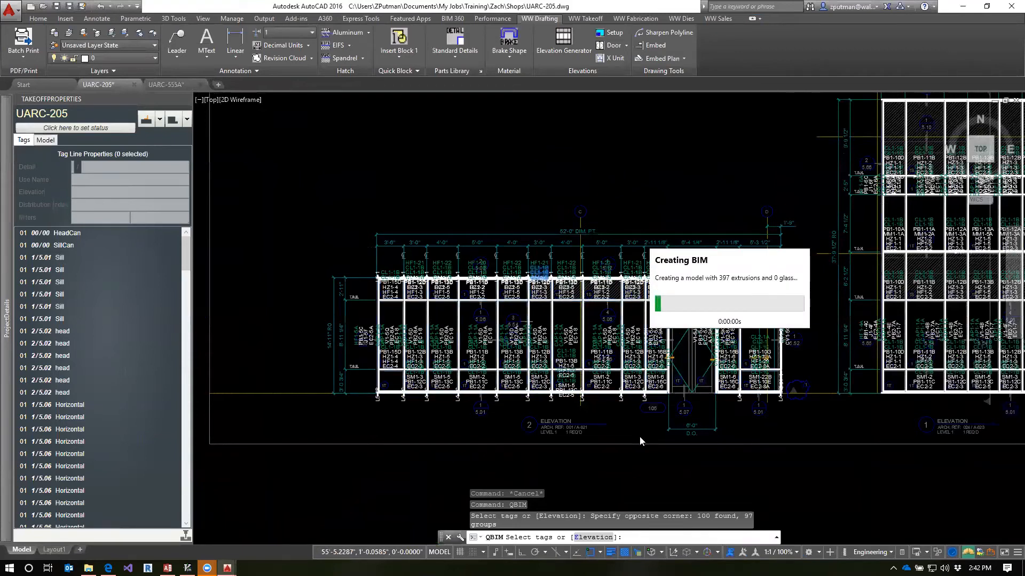
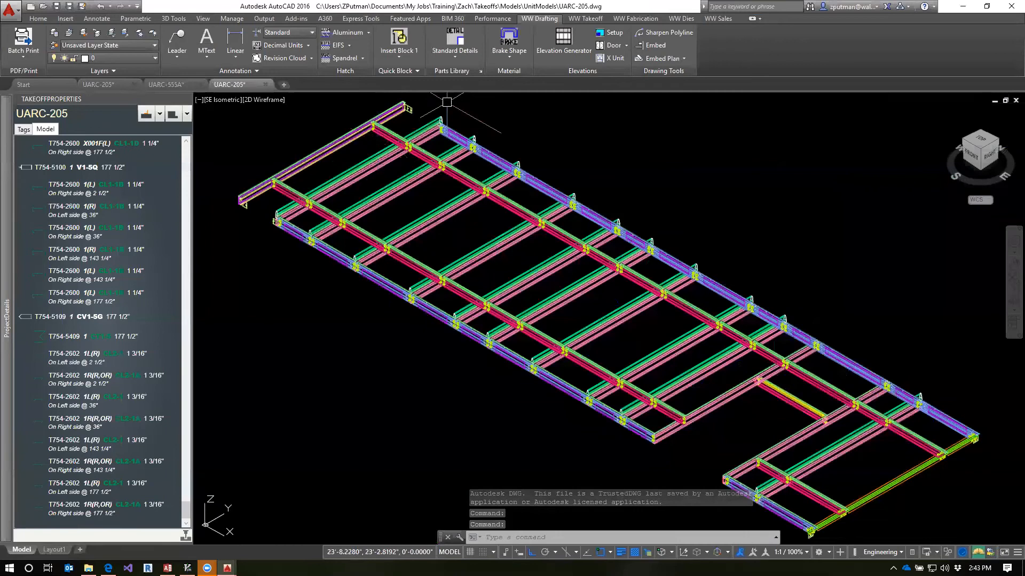
Examine the model's corner in front view and select the T754-2200 piece to locate it in the parts list
middle_drag(906, 444, 801, 277)
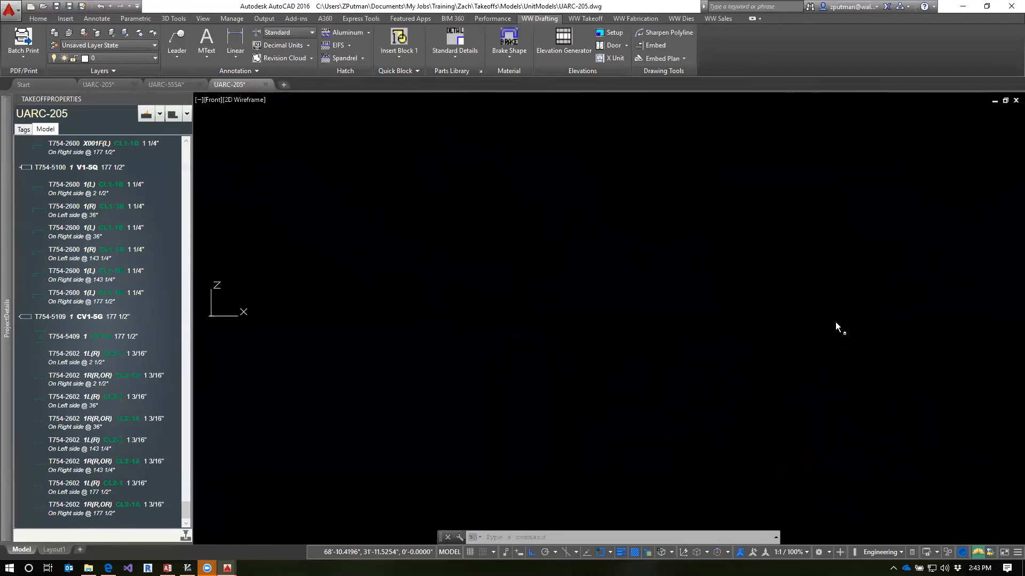
scroll(819, 319, up, 6)
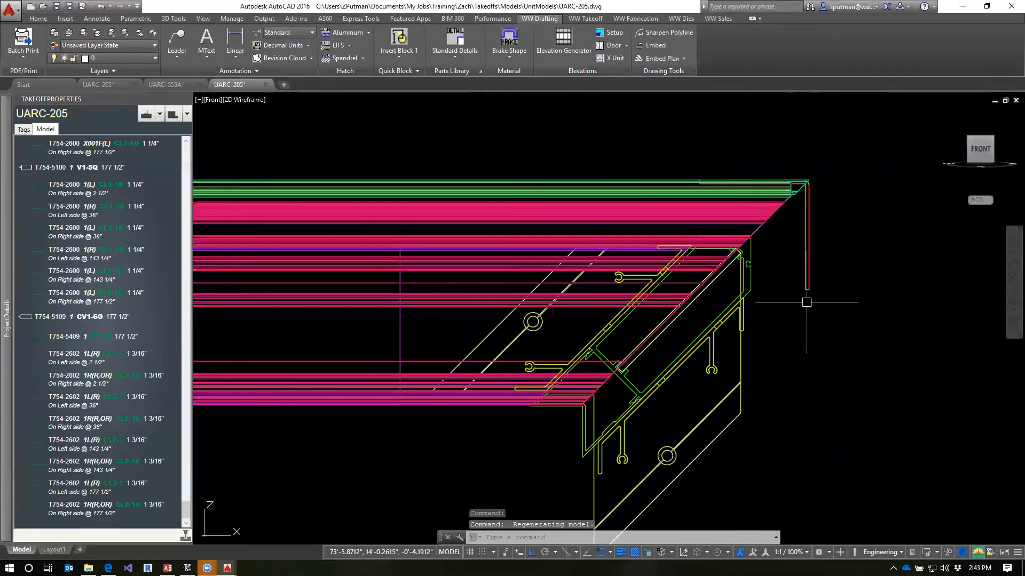
scroll(784, 261, up, 3)
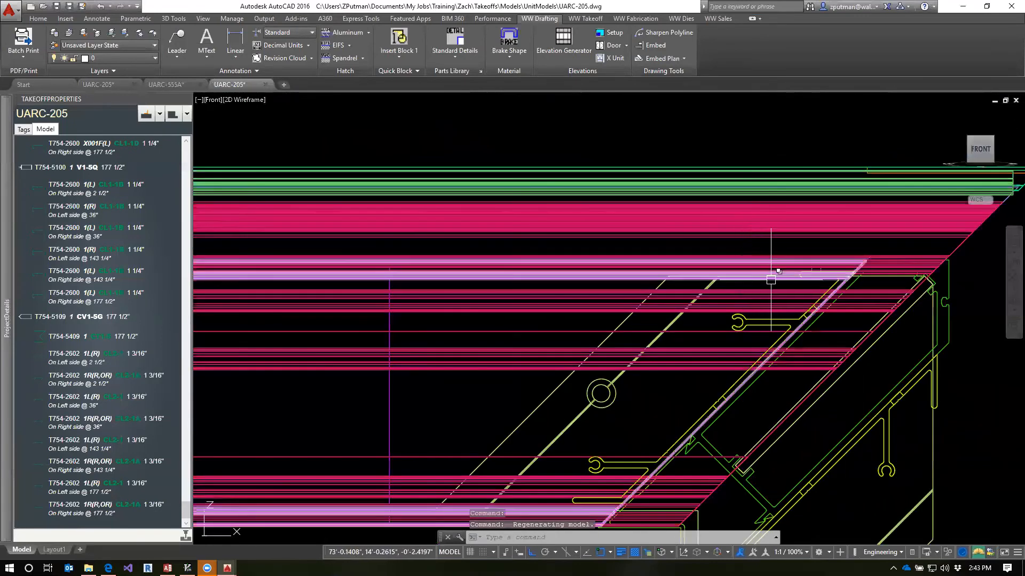
click(770, 280)
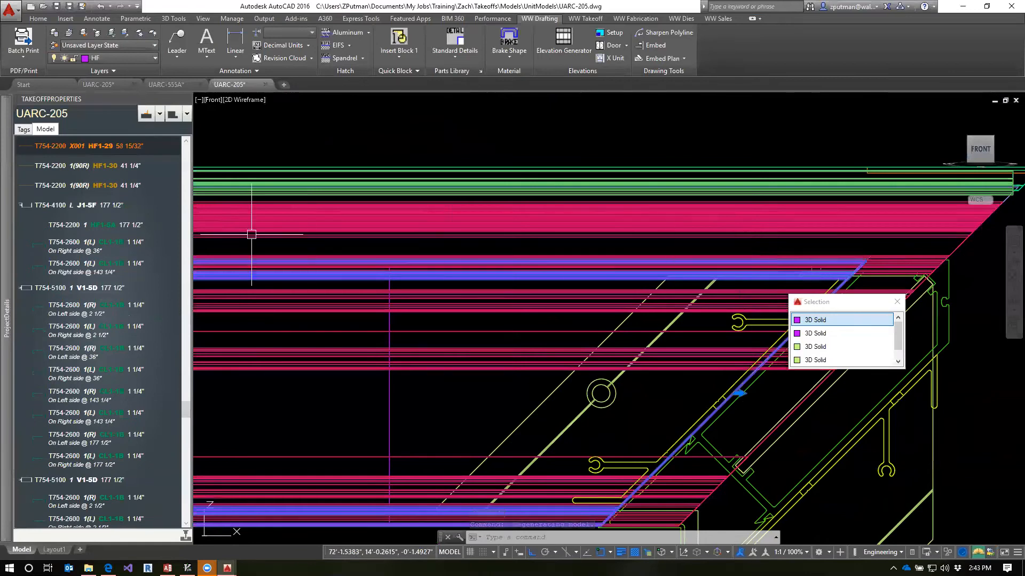
click(186, 143)
click(186, 143)
click(186, 143)
key(Escape)
key(Escape)
Select the T754-1100 X001-1=C extrusion at the corner and open its fab template
scroll(860, 286, up, 3)
scroll(948, 264, up, 4)
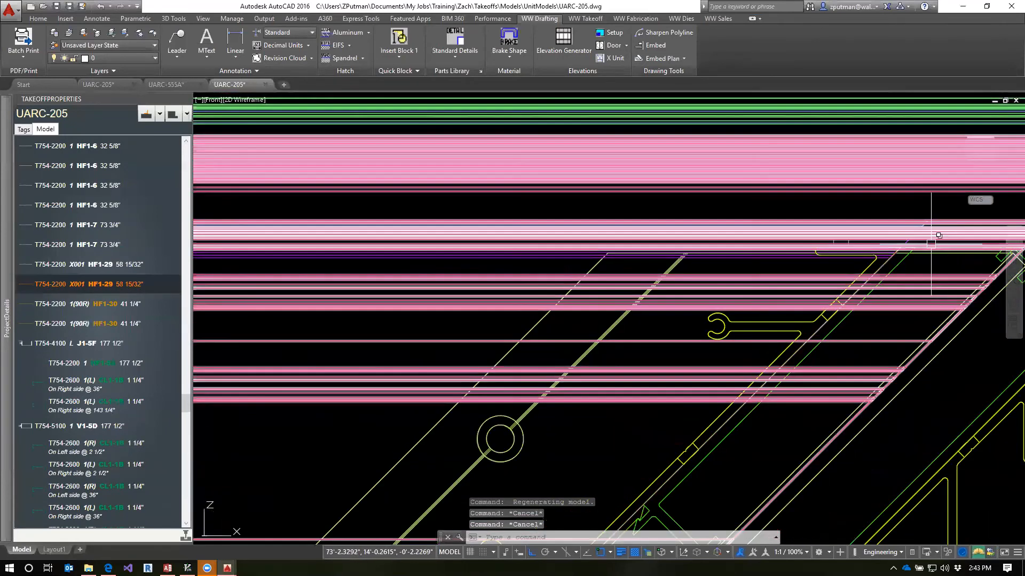
click(858, 220)
scroll(881, 340, down, 4)
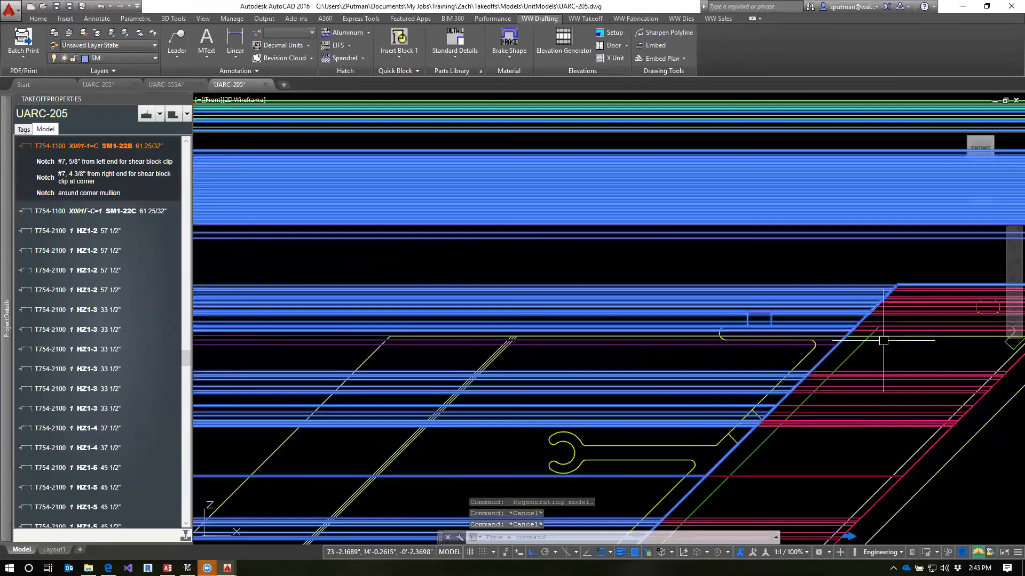
scroll(899, 302, down, 6)
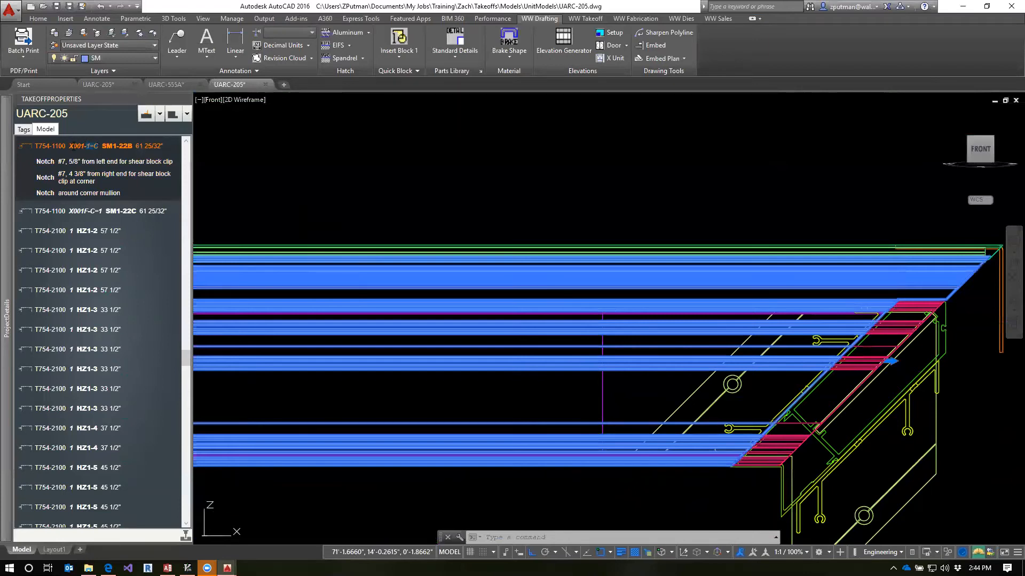
right_click(47, 150)
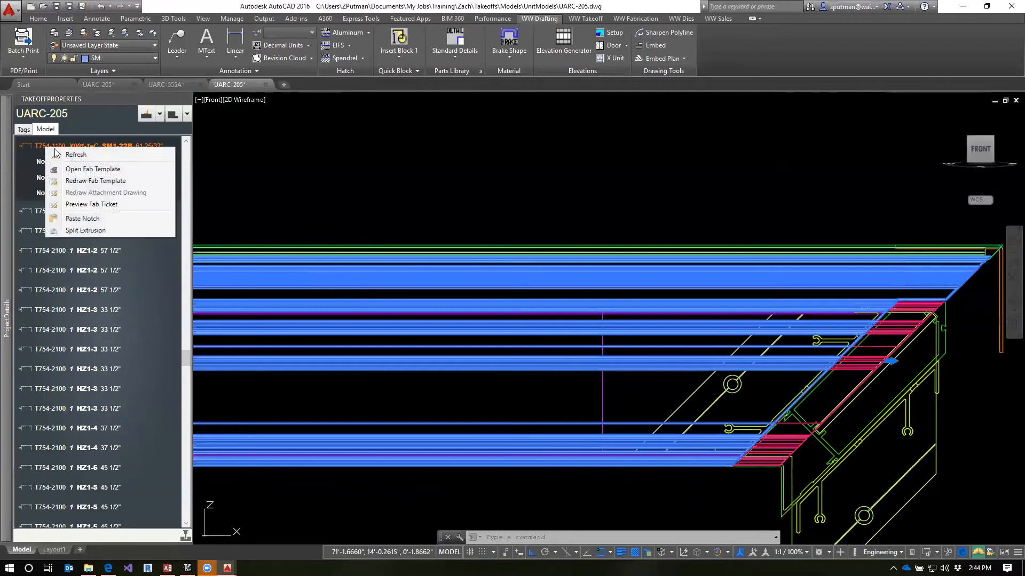
click(75, 170)
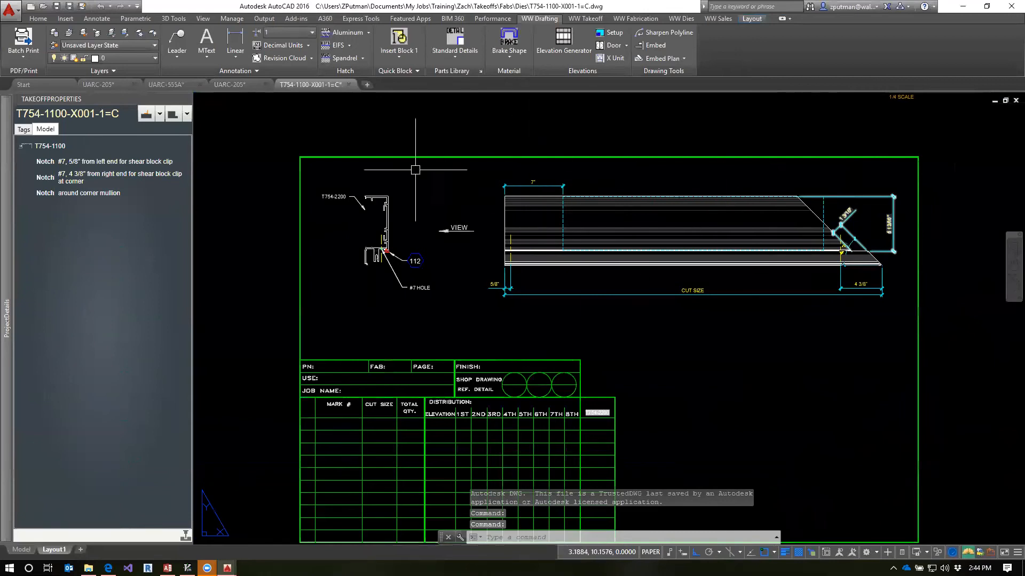
Try to stretch the dashed T754-2200 outline's edge at the mitred end, and undo the stretch
scroll(816, 207, up, 2)
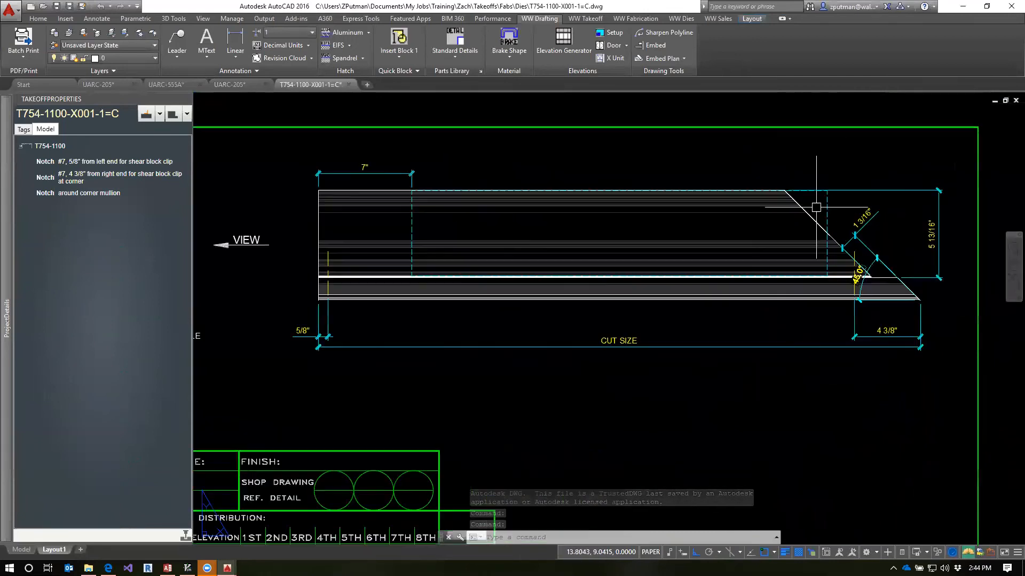
click(827, 207)
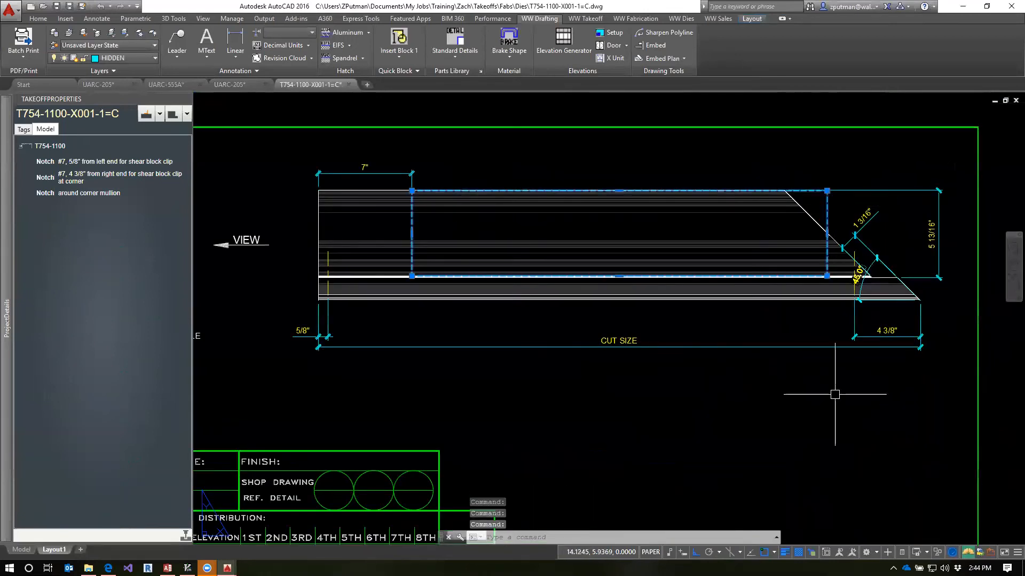
scroll(728, 367, down, 2)
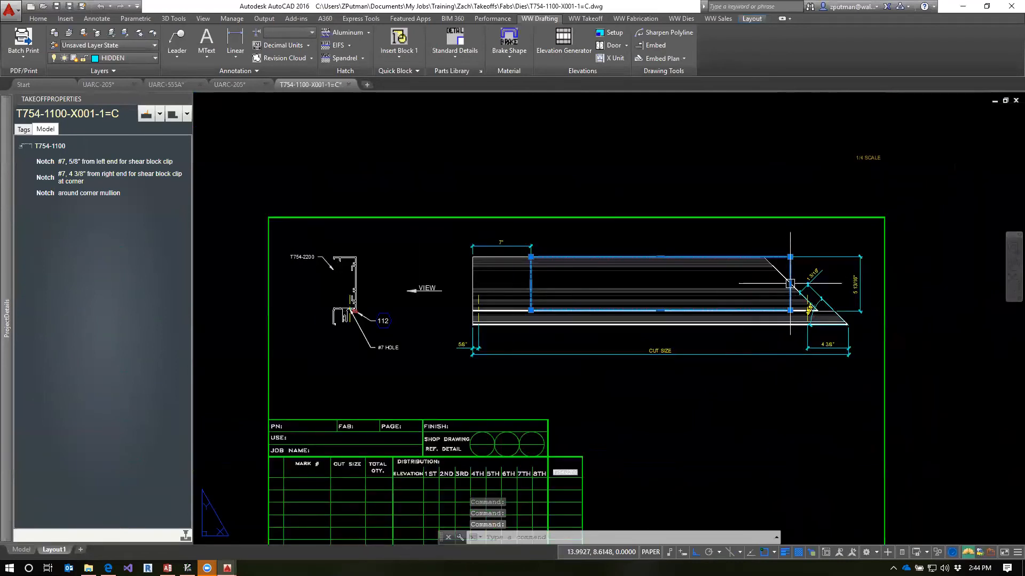
click(790, 284)
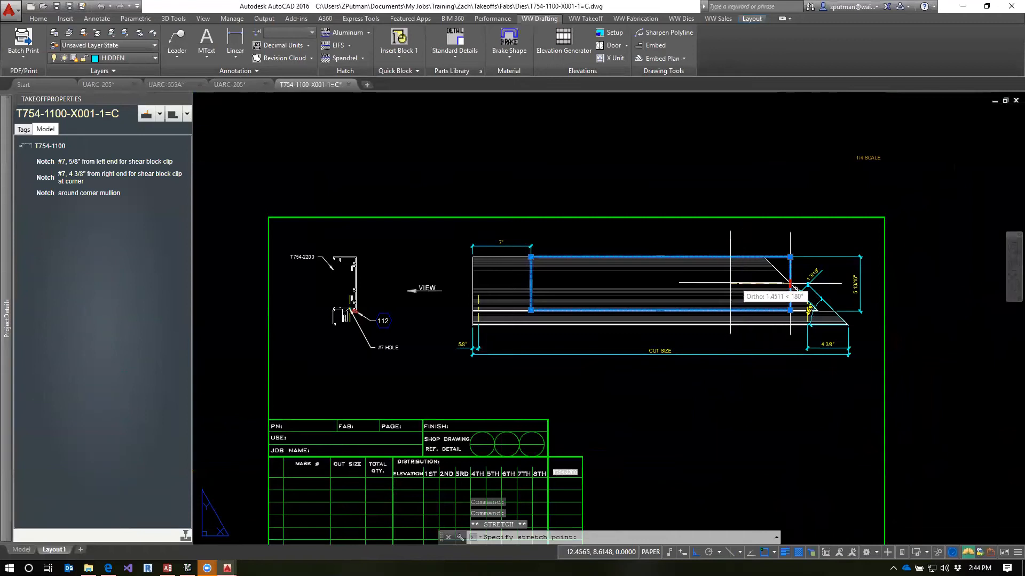
click(795, 299)
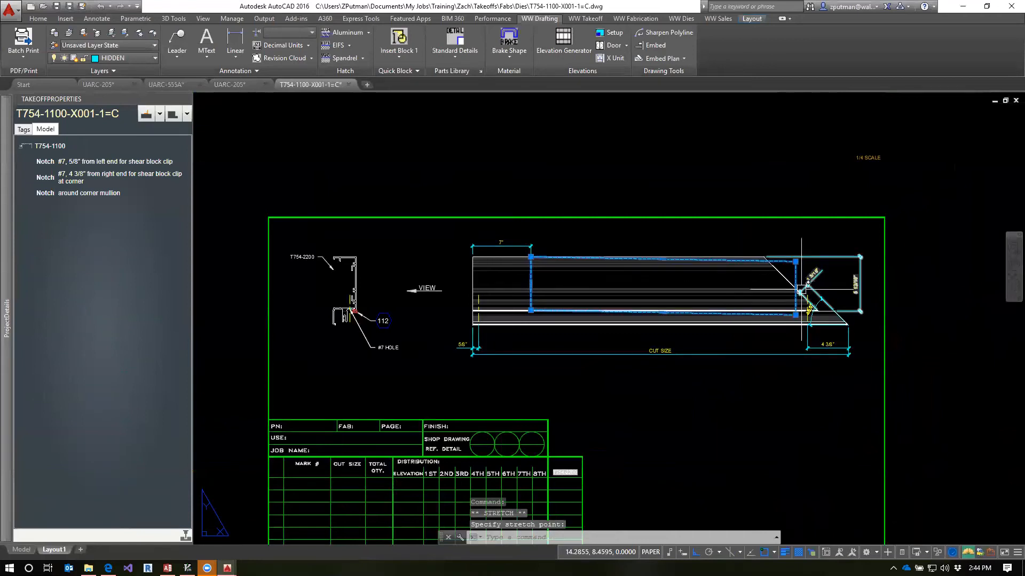
text(u)
key(Return)
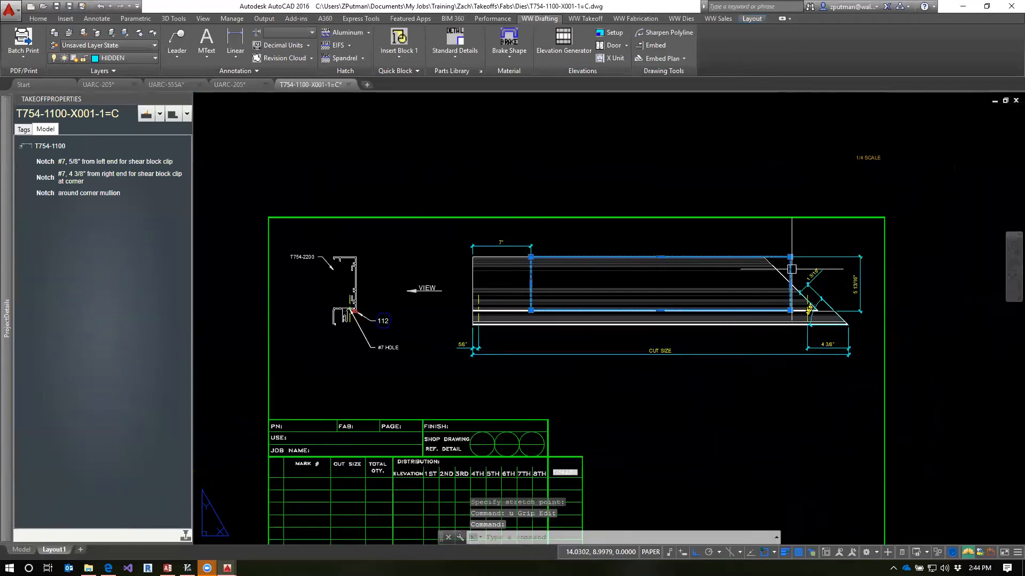
Shorten the dashed T754-2200 outline so its edge clears the mitred end, and close the fab template drawing
click(790, 283)
scroll(763, 277, up, 4)
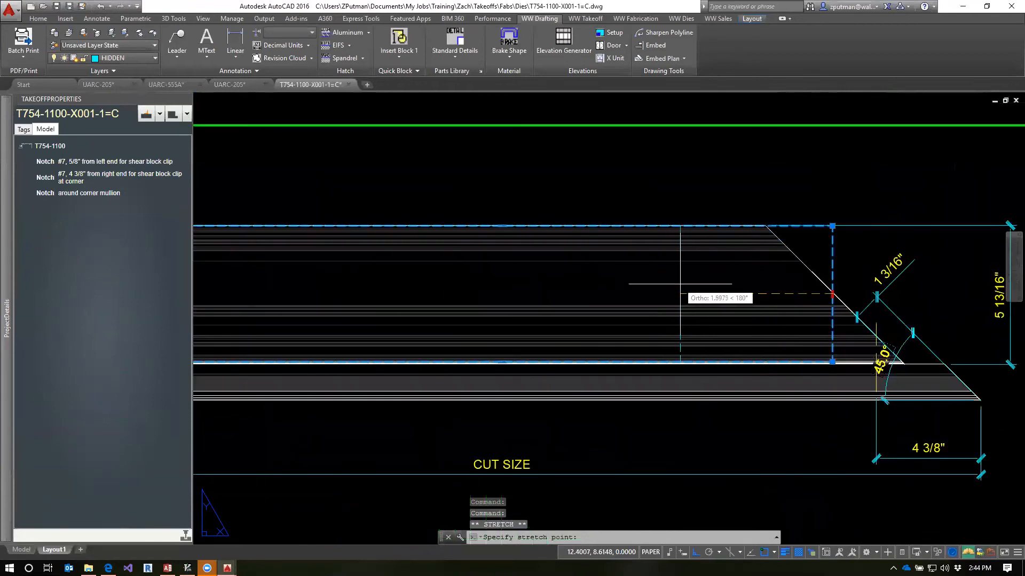
scroll(671, 290, down, 4)
key(Escape)
key(Escape)
key(Escape)
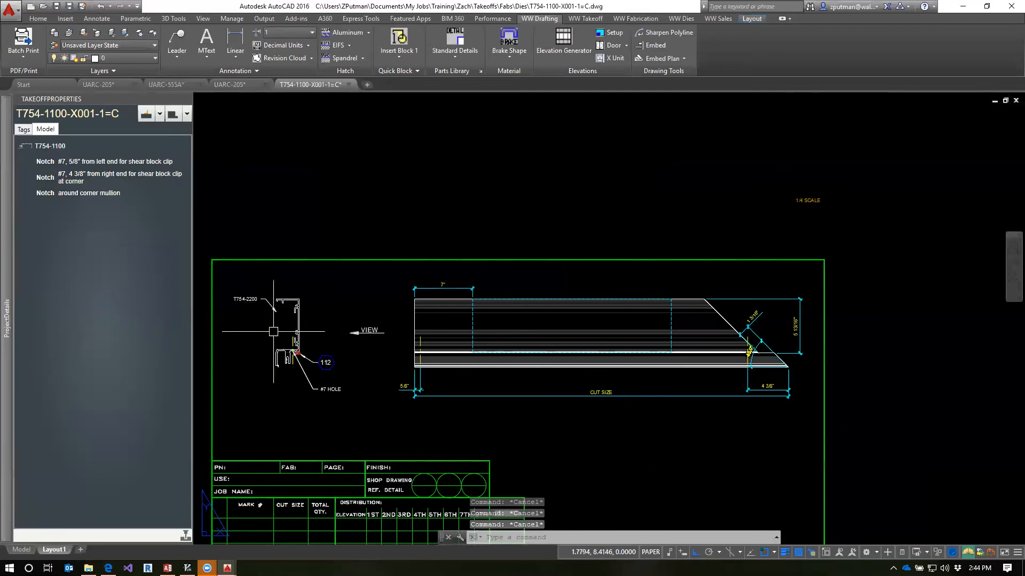
text(ZQ)
key(Return)
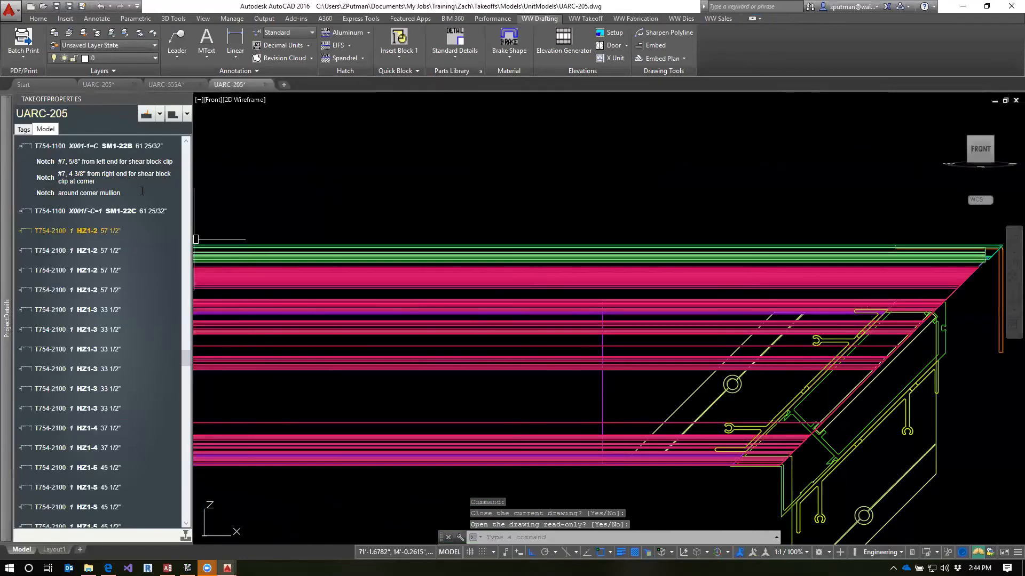
Attach the T754-2200 piece at the near corner to the T754-1100 X001-1=C main extrusion with PREASSEMBLEEXTRUSIONS
click(40, 146)
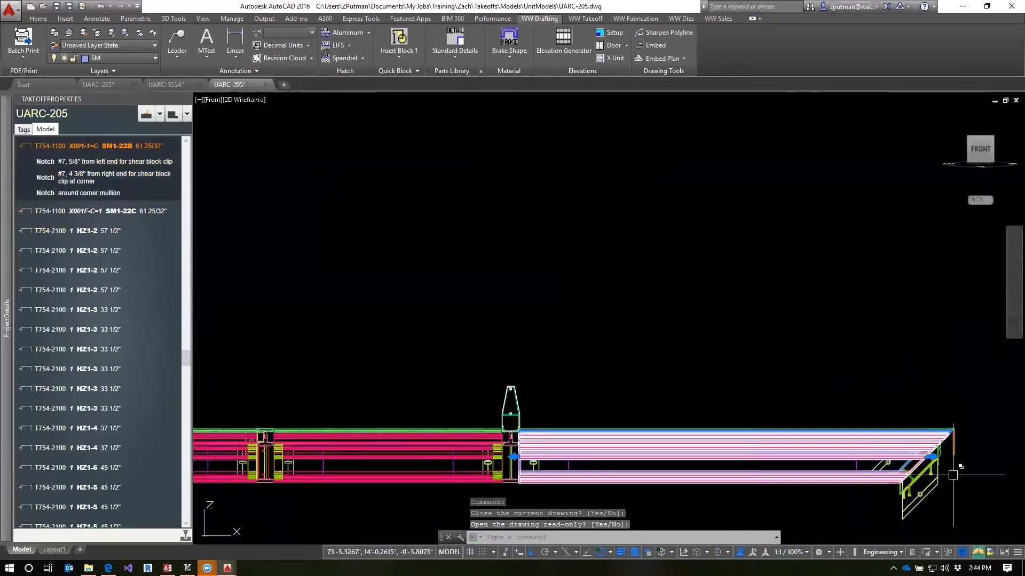
scroll(913, 389, down, 4)
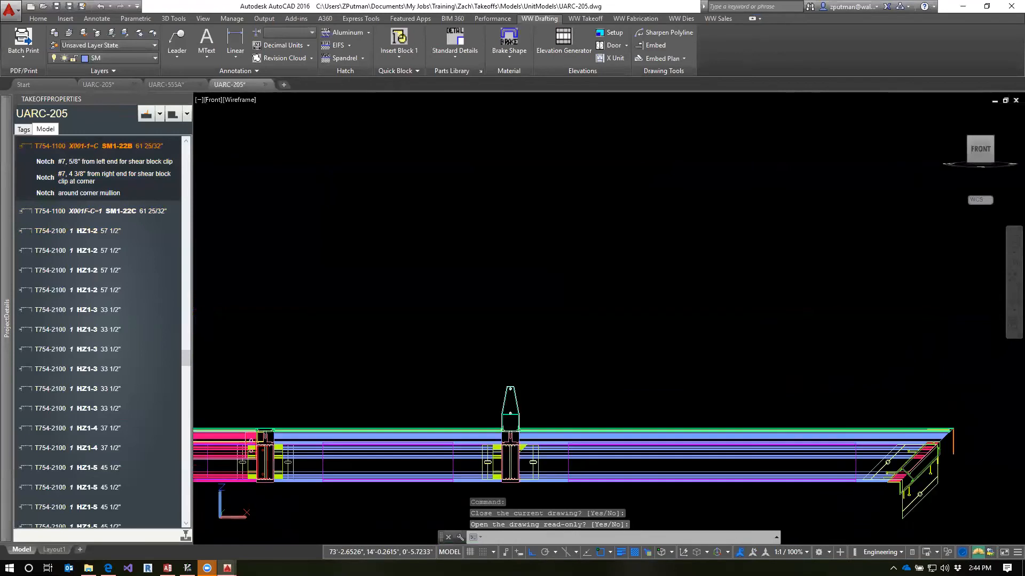
scroll(928, 385, down, 2)
shift+middle_drag(914, 412, 848, 465)
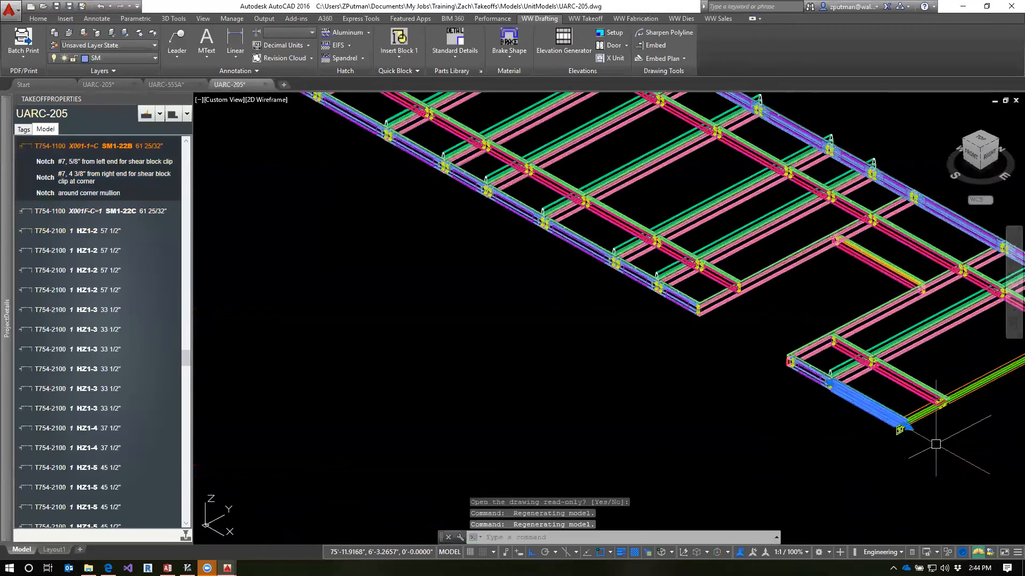
scroll(901, 423, up, 4)
key(Escape)
key(Escape)
key(Escape)
scroll(670, 371, up, 5)
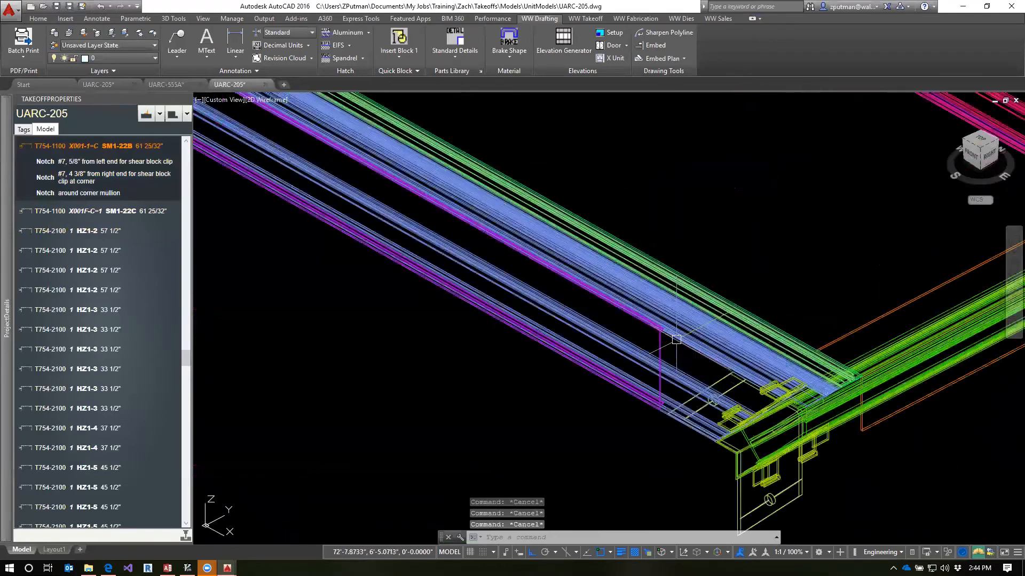
click(145, 114)
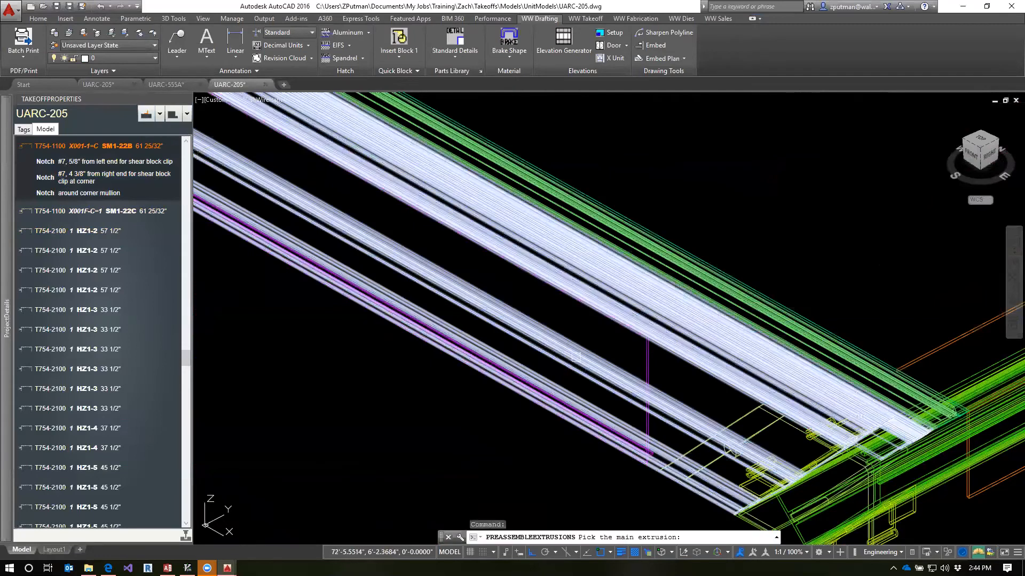
click(657, 365)
click(645, 368)
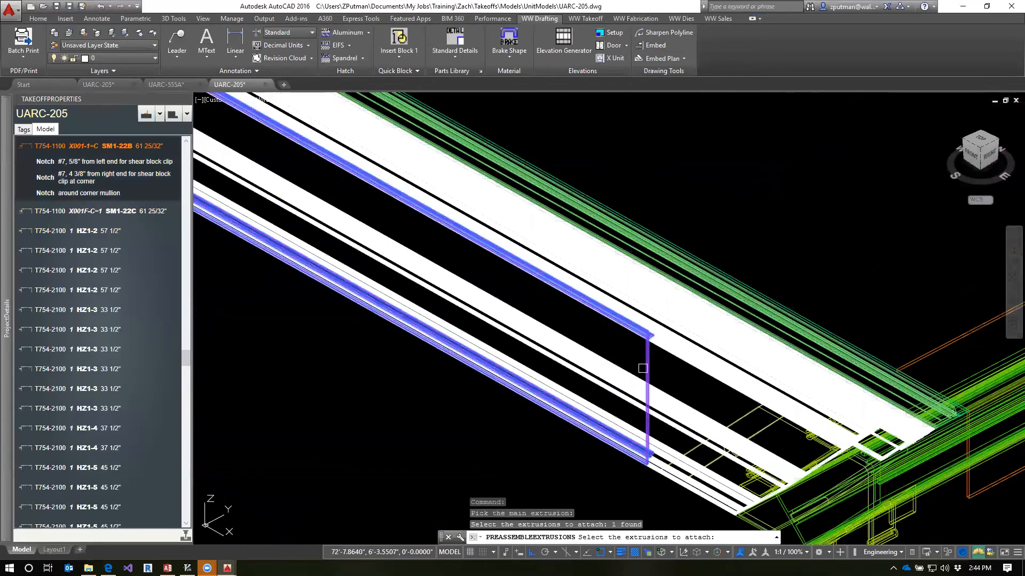
key(Return)
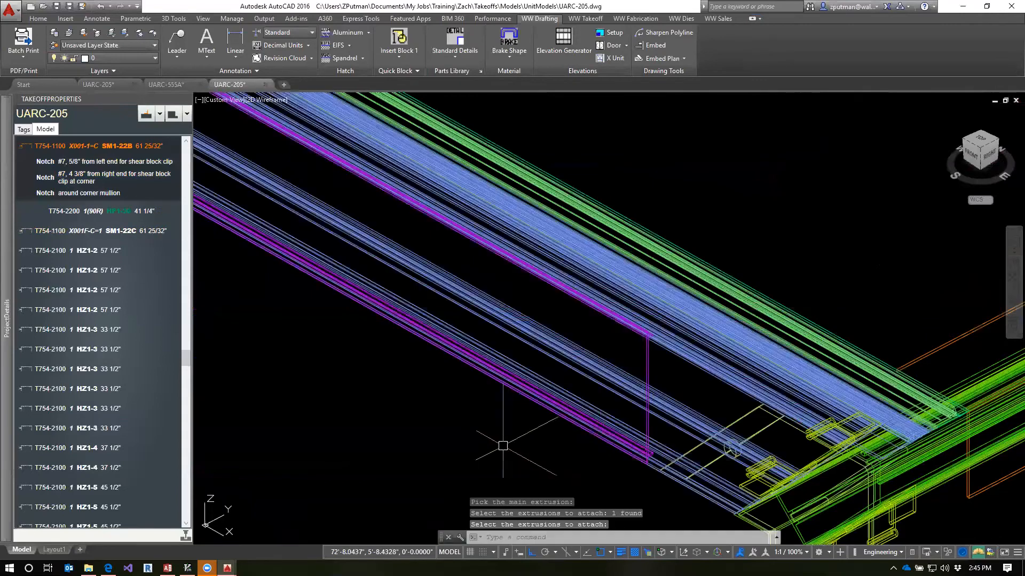
Attach the T754-2200 piece at the far corner to the T754-1100 X001F-C=1 main extrusion with PREASSEMBLEEXTRUSIONS
scroll(510, 425, down, 4)
scroll(755, 308, up, 6)
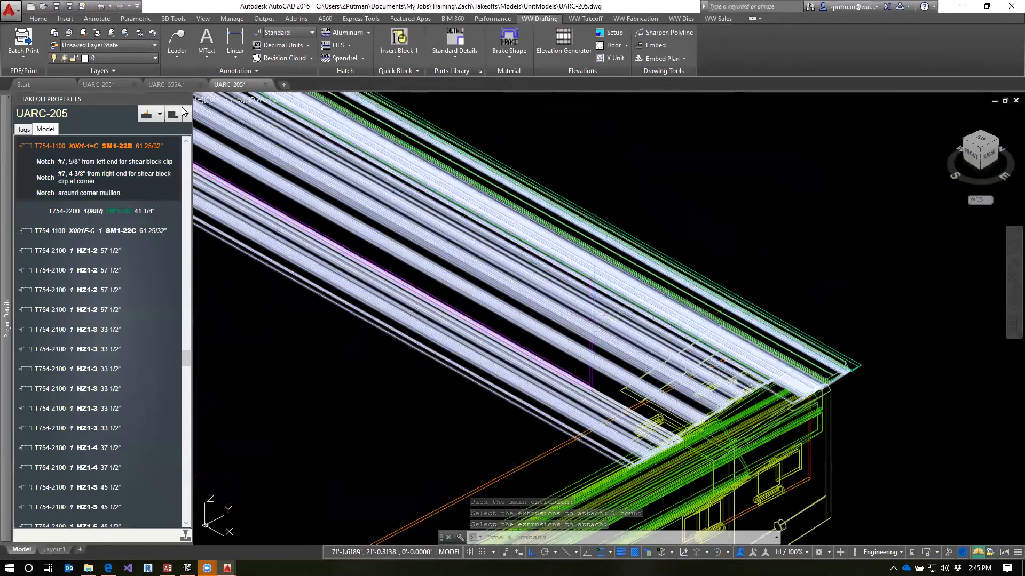
click(146, 114)
click(619, 367)
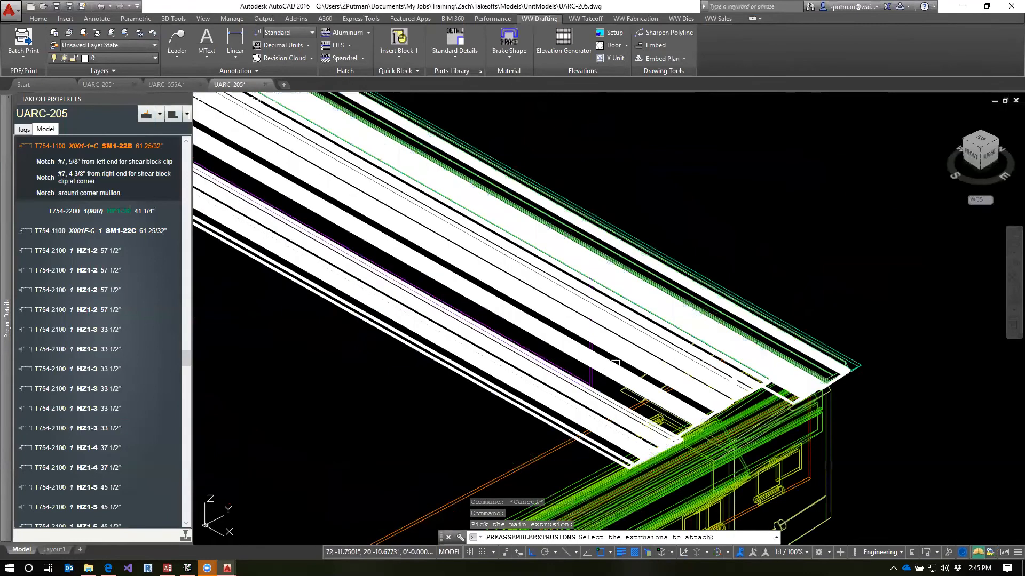
click(591, 377)
key(Return)
scroll(411, 392, down, 6)
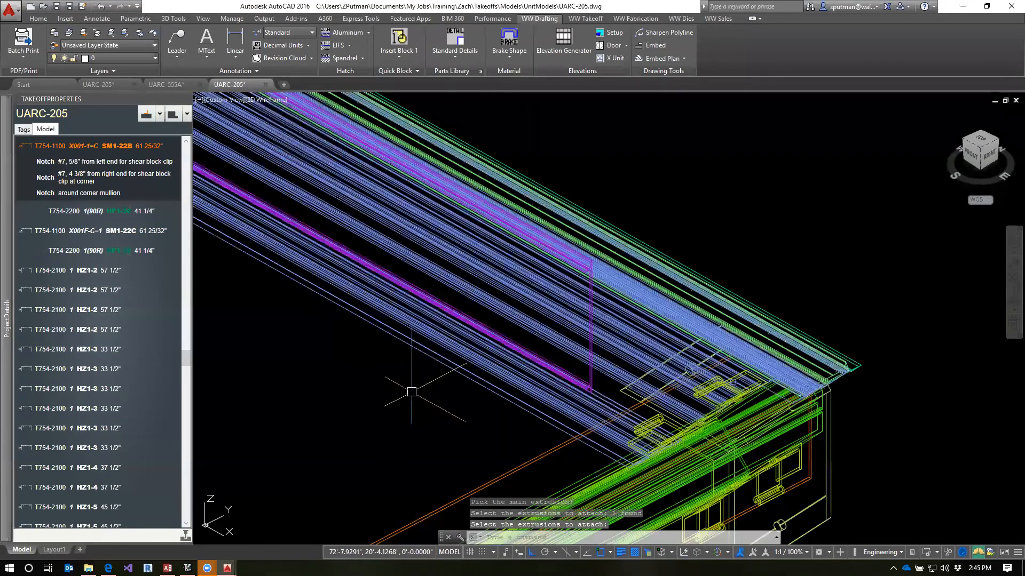
Save the UARC-205 unit model with QSAVE
middle_drag(320, 430, 830, 293)
scroll(825, 295, down, 5)
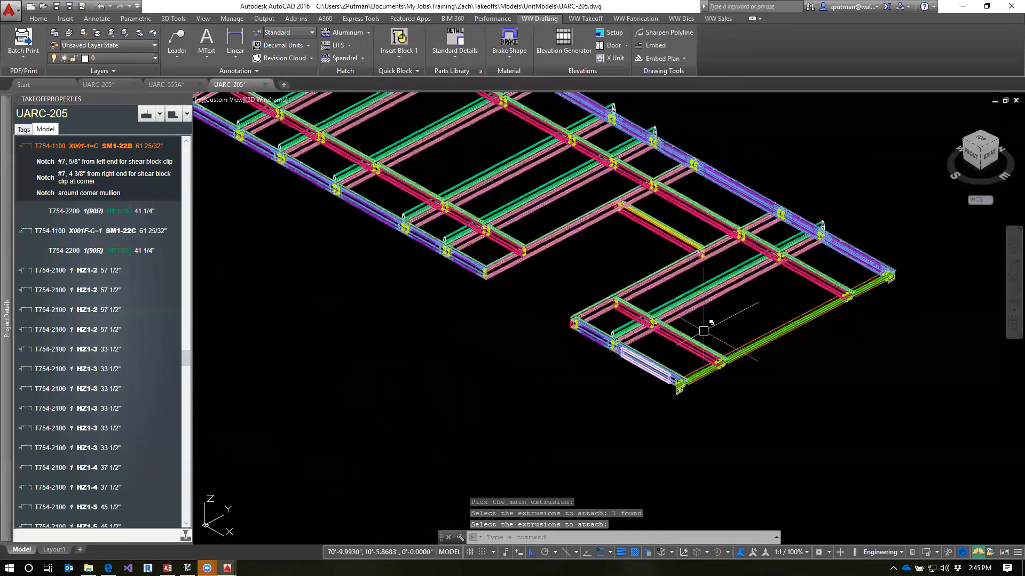
scroll(705, 326, up, 5)
text(q)
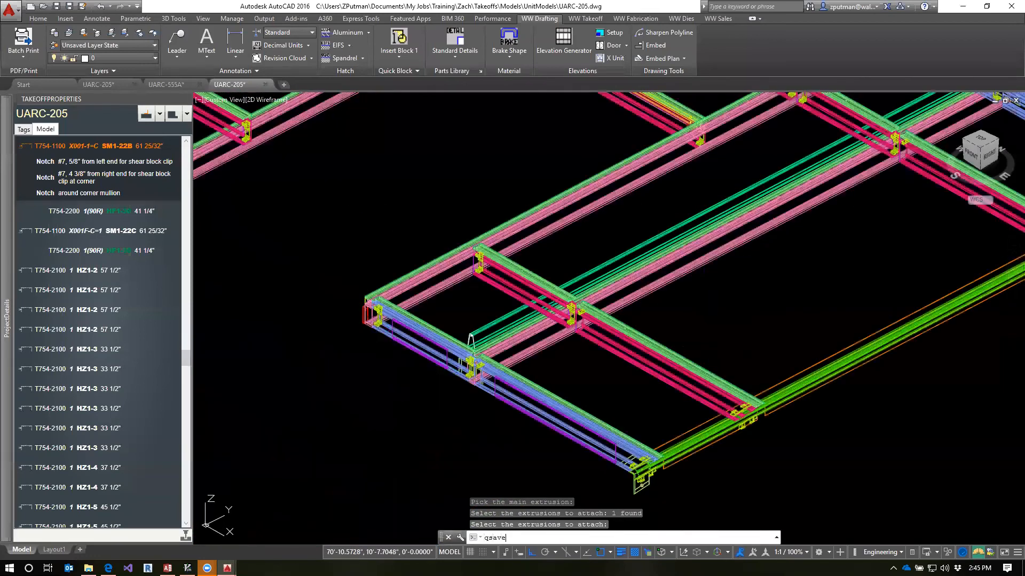
text(save)
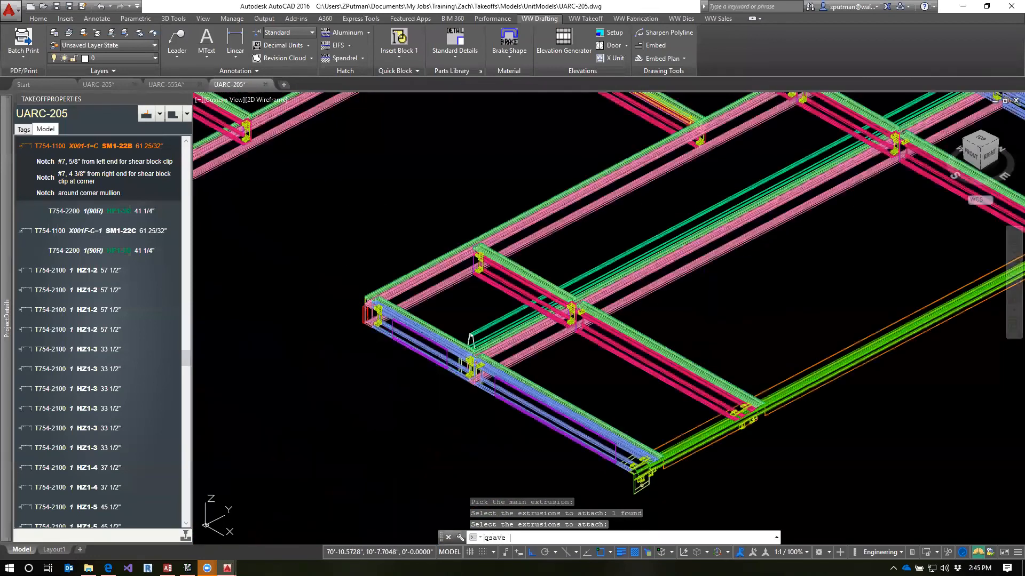
Redraw the fab template of the T754-1100 X001-1=C extrusion and open that template drawing
mouse_move(5, 143)
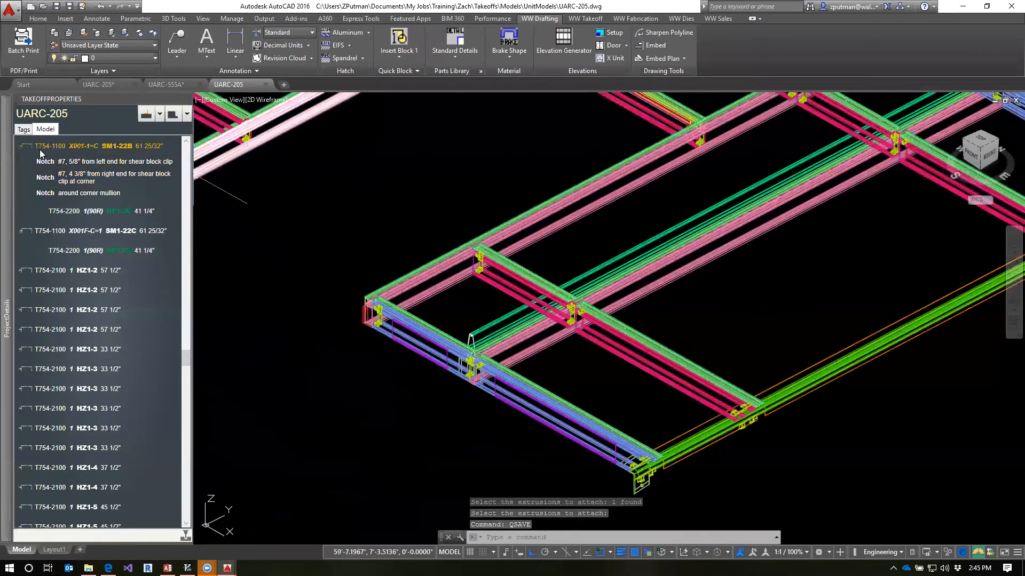
right_click(47, 149)
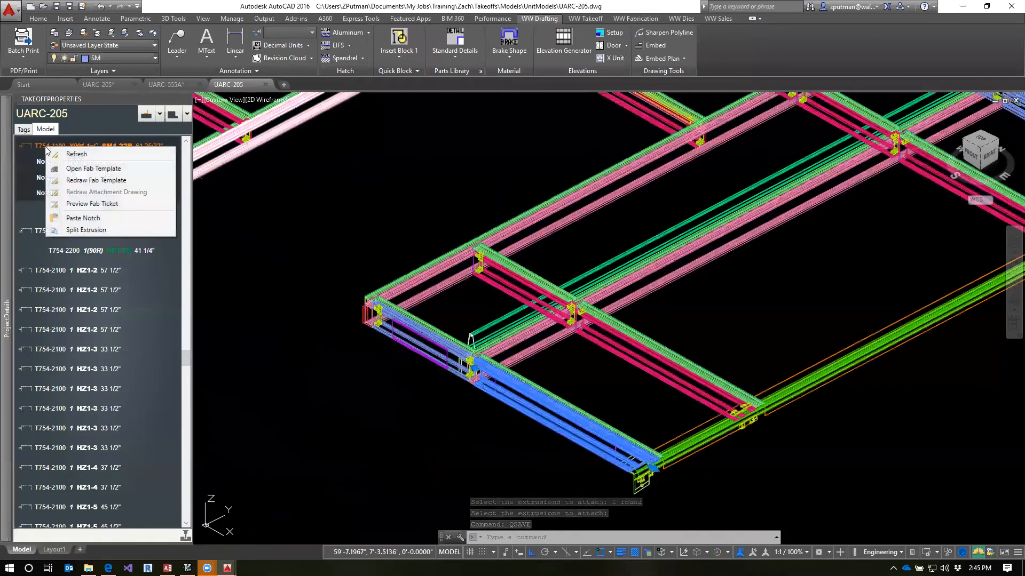
click(78, 180)
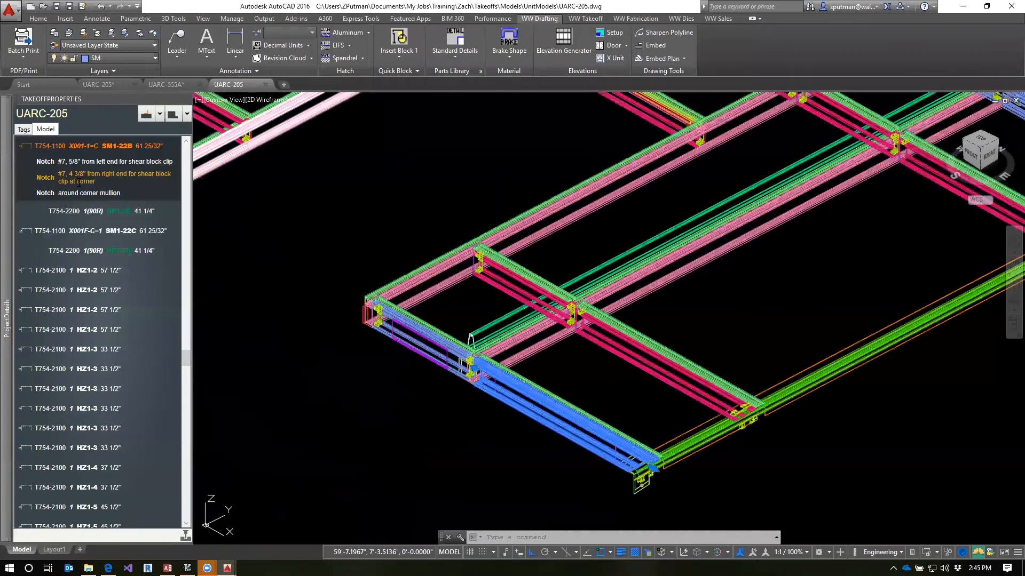
right_click(48, 231)
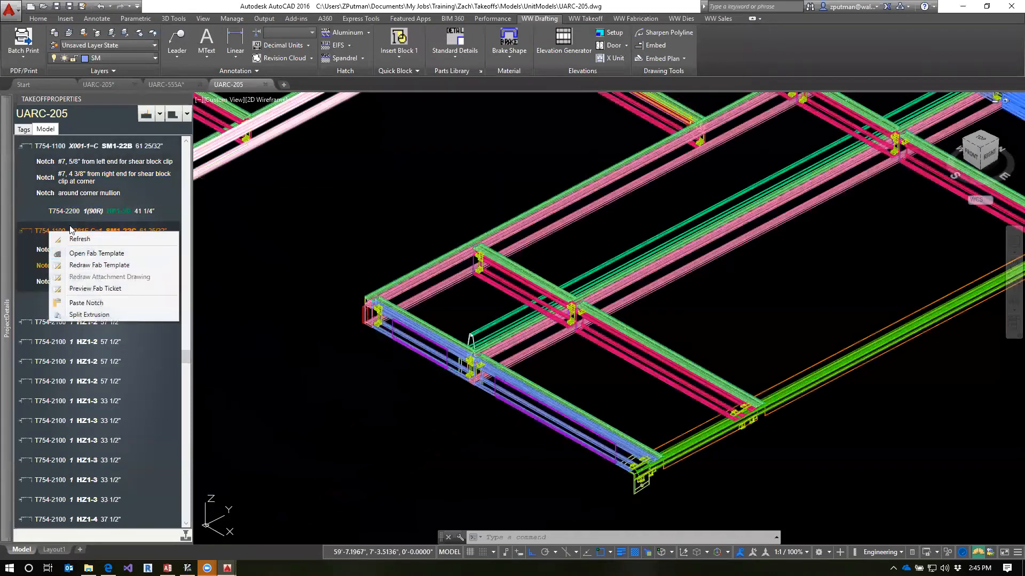
key(Escape)
right_click(49, 148)
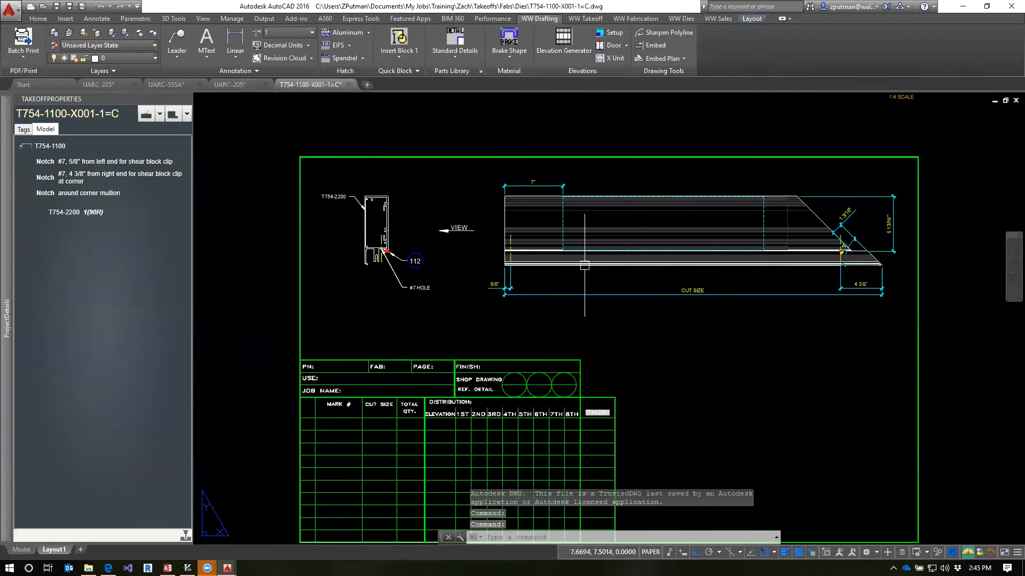
Examine the attached T754-2200 profile and its dashed outline in the X001-1=C fab template, and close the drawing
scroll(366, 218, up, 6)
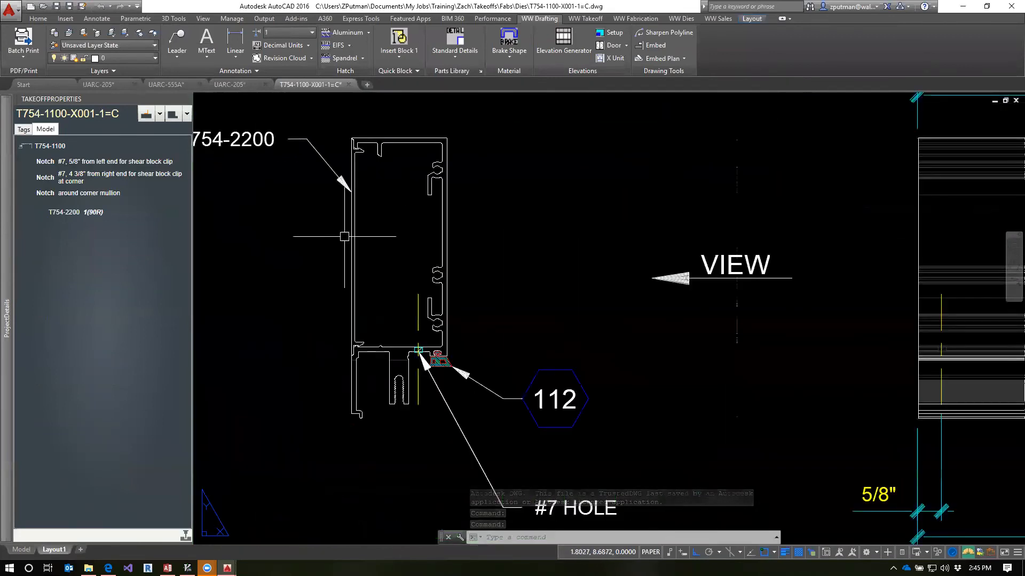
scroll(463, 258, down, 6)
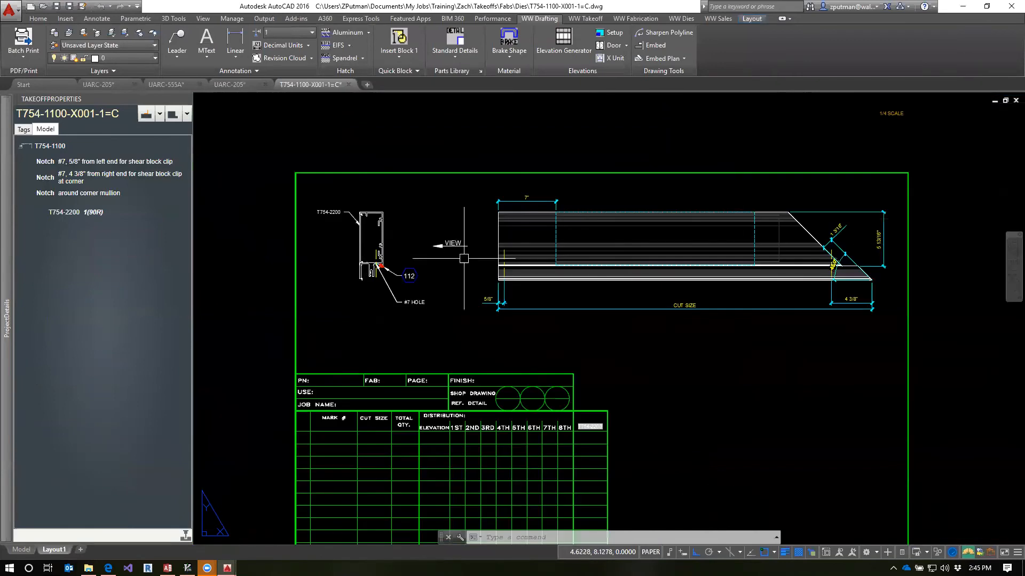
scroll(844, 255, up, 2)
click(718, 235)
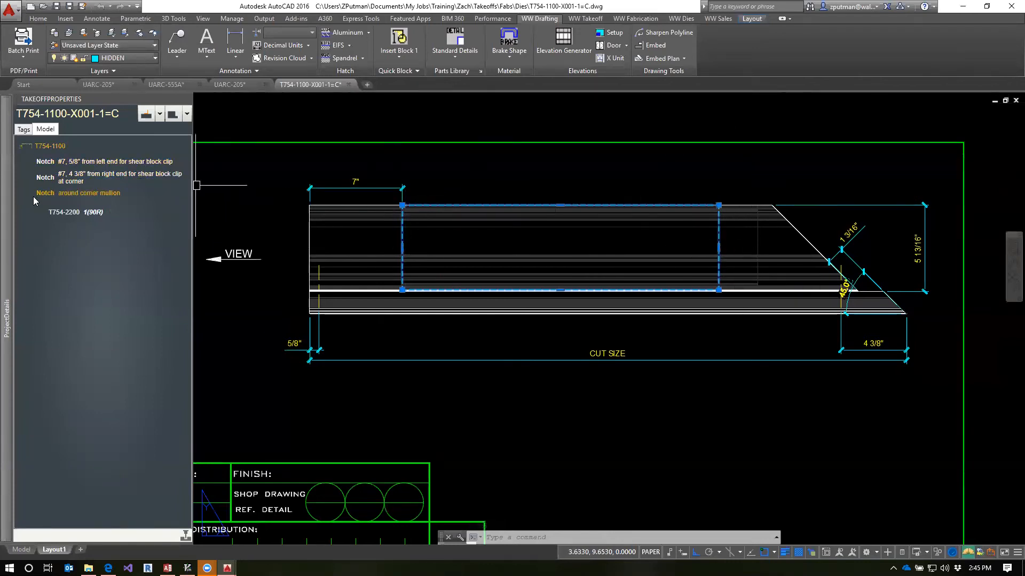
middle_drag(431, 312, 542, 339)
mouse_move(828, 274)
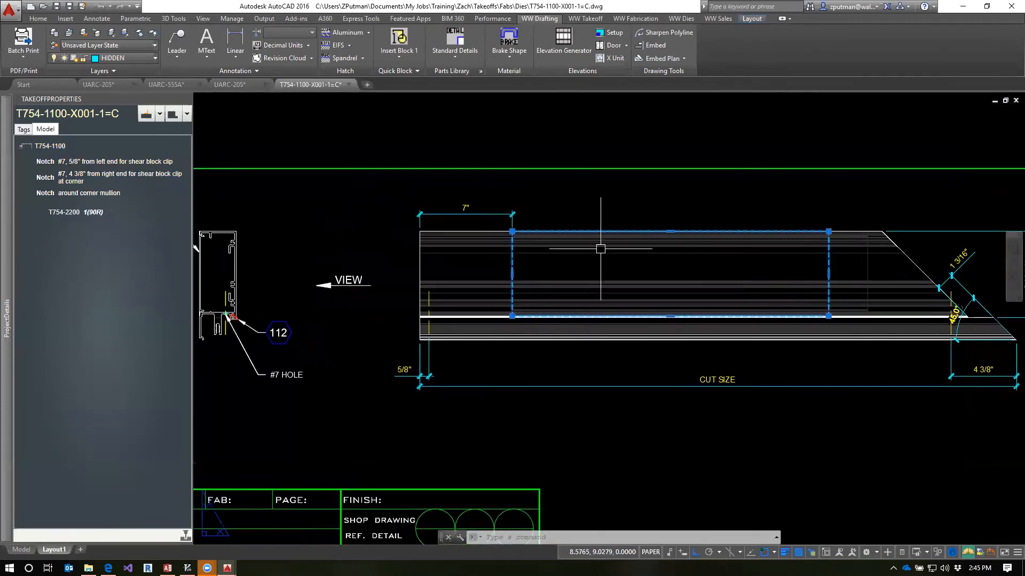
key(Escape)
key(Escape)
key(Escape)
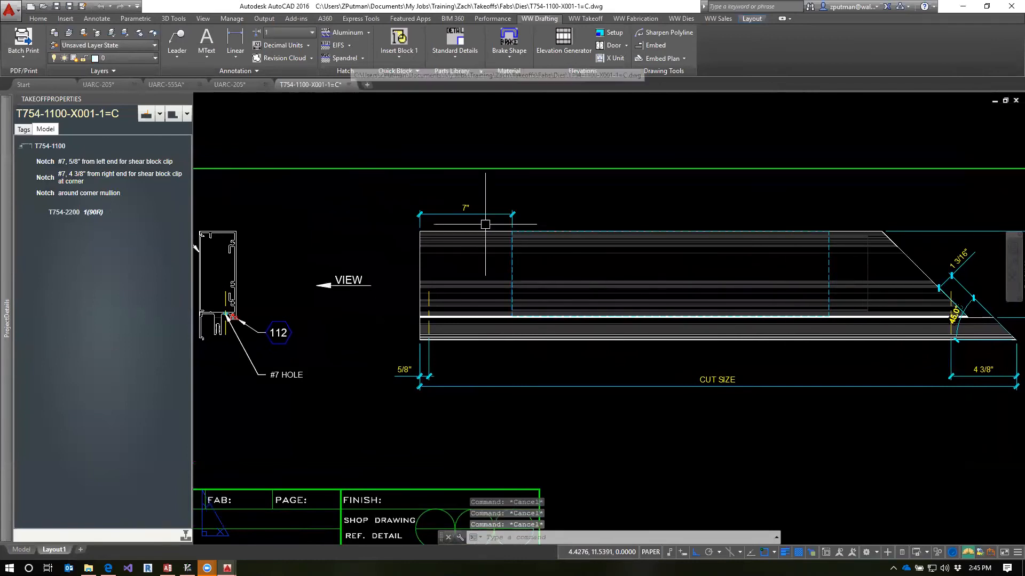
scroll(695, 287, down, 2)
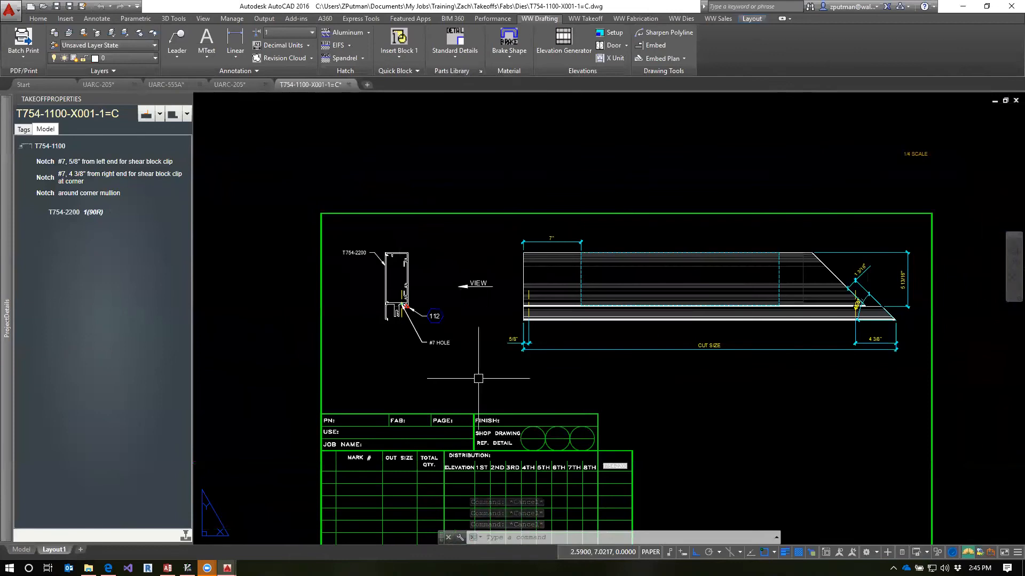
click(349, 85)
click(548, 309)
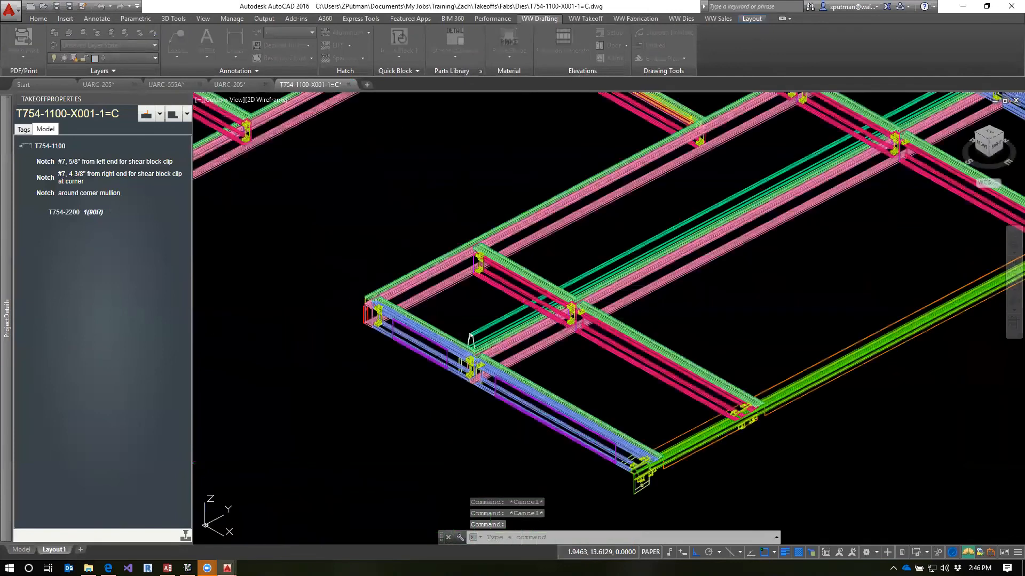
Open the T754-1100 X001F-C=1 fab template and erase the 7" dimension at the mitred end
right_click(61, 233)
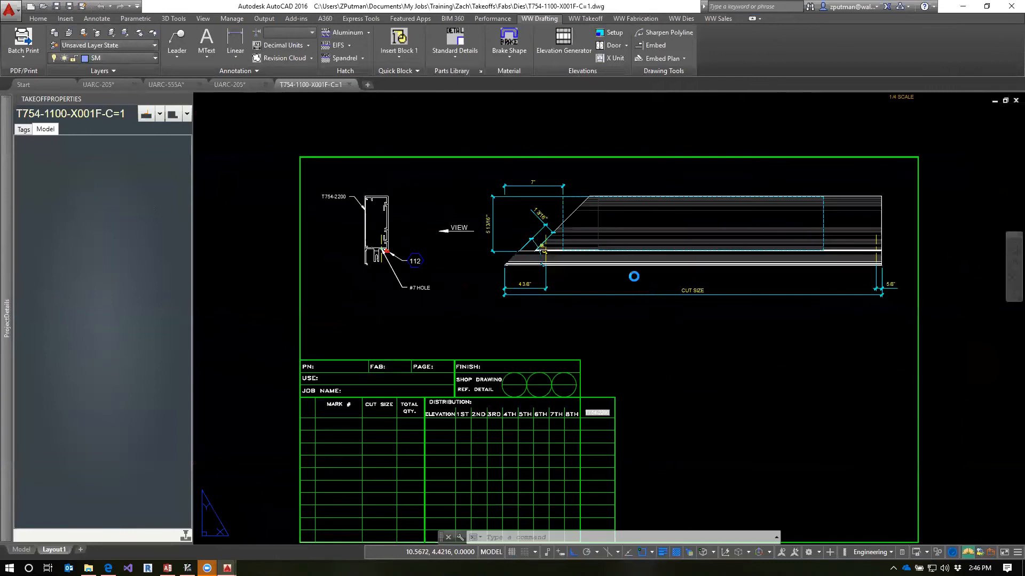
click(555, 182)
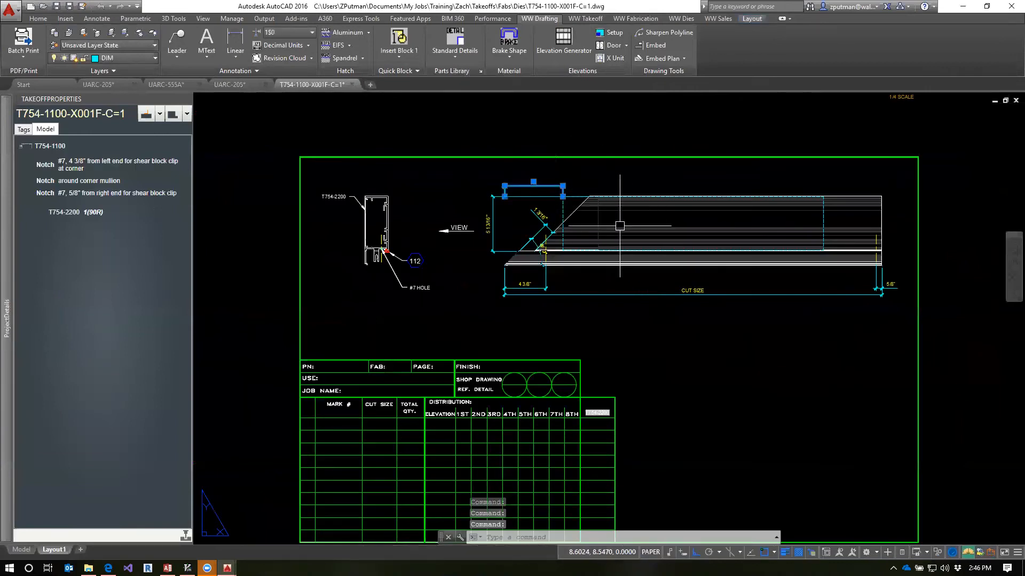
scroll(546, 178, up, 2)
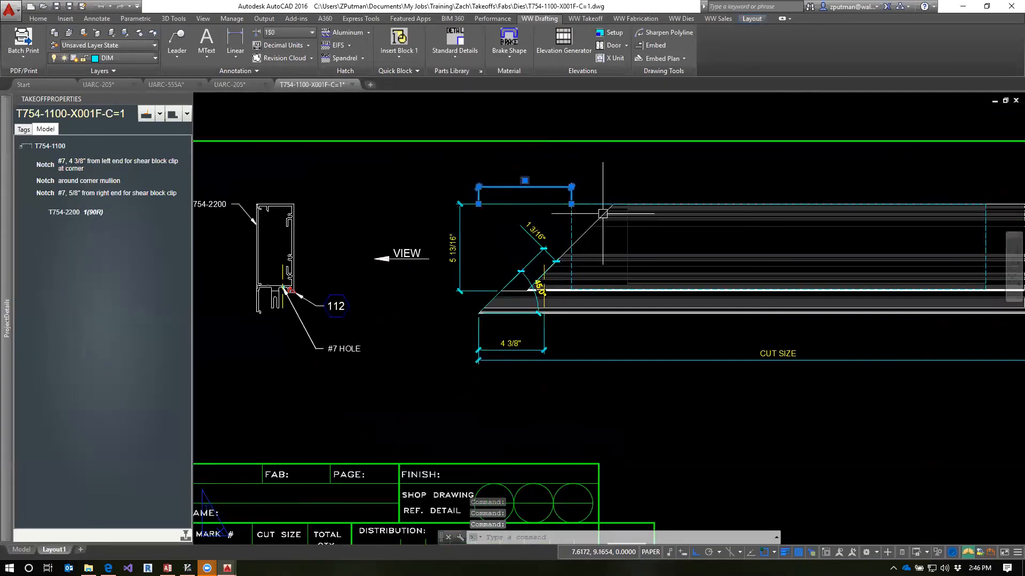
text(e)
key(Return)
Stretch the dashed T754-2200 outline's edge at the mitred end inward by about 1.09 drawing units to clear the mitre
click(573, 234)
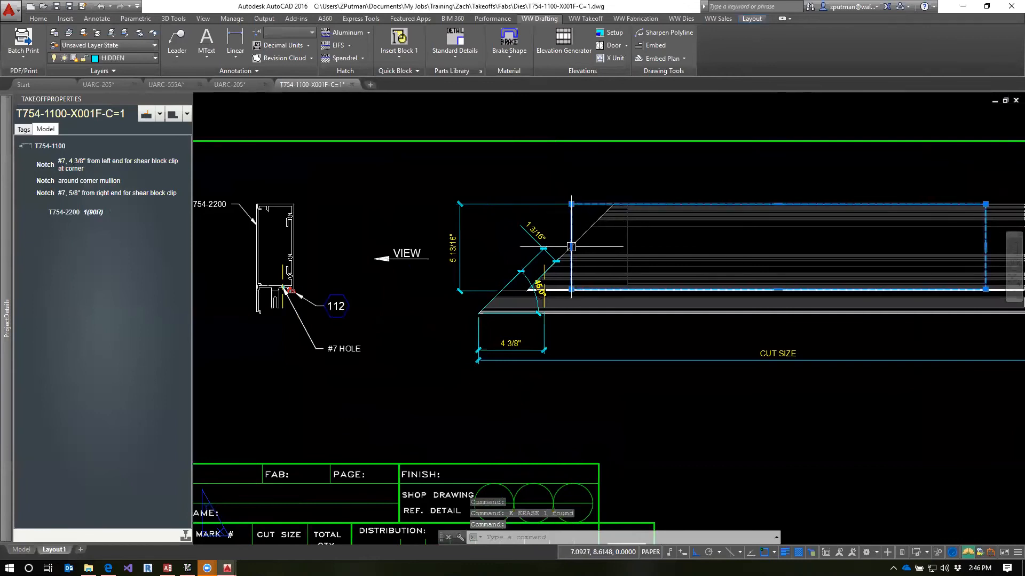
click(571, 246)
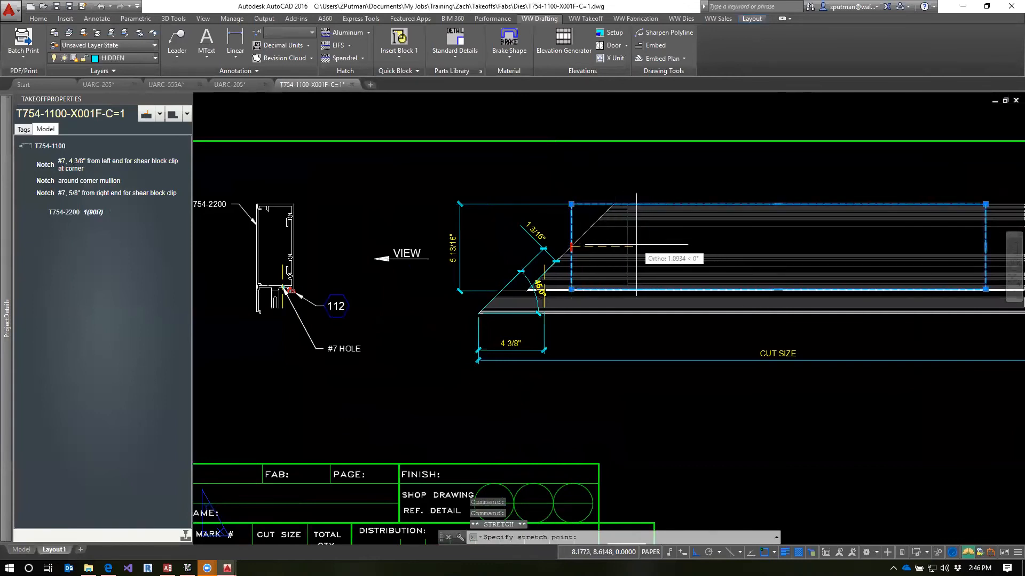
click(636, 247)
key(Escape)
key(Escape)
scroll(710, 243, down, 3)
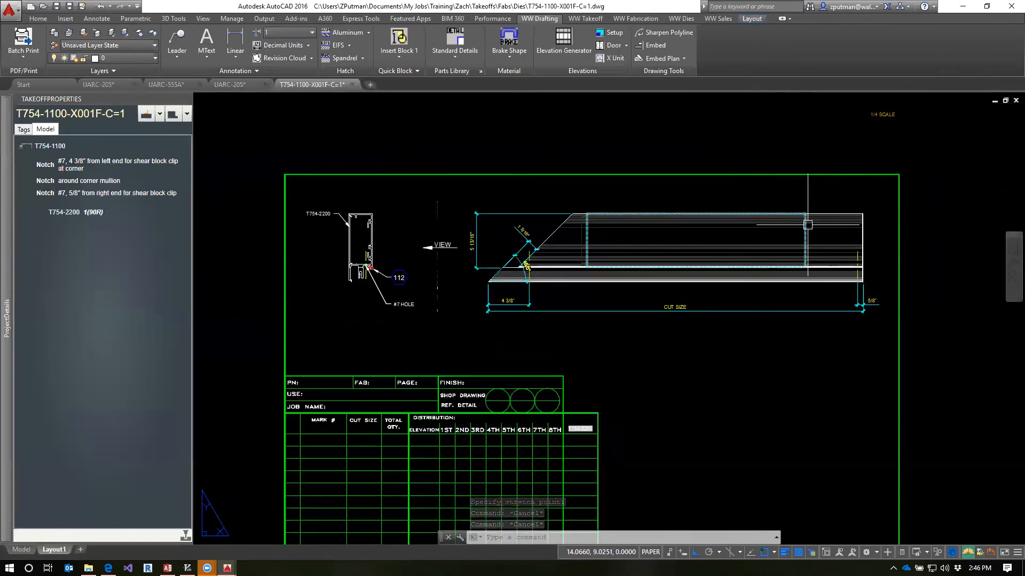
Add a linear dimension above the extrusion from the dashed outline's corner to the square-cut end
scroll(853, 208, up, 2)
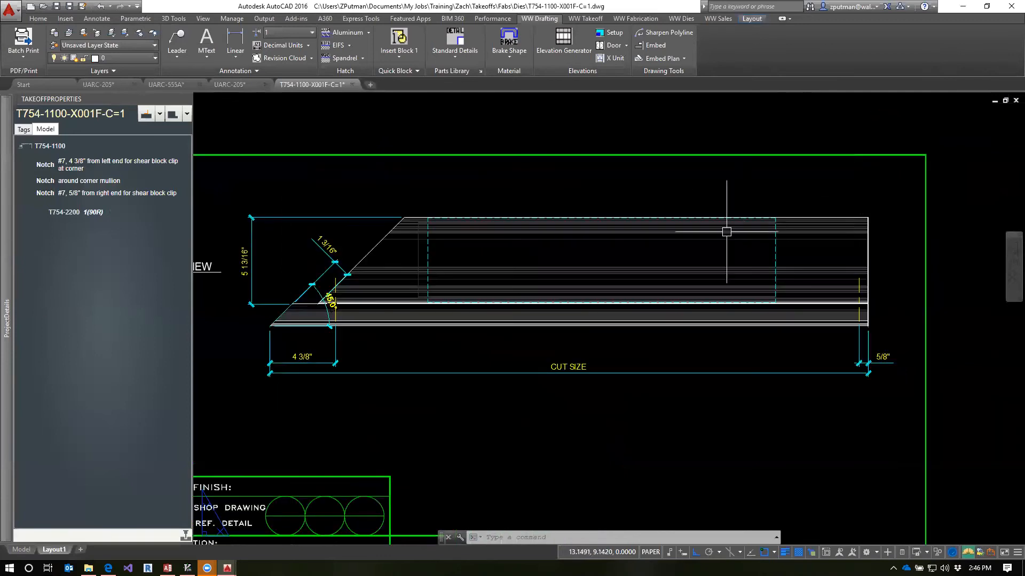
click(236, 42)
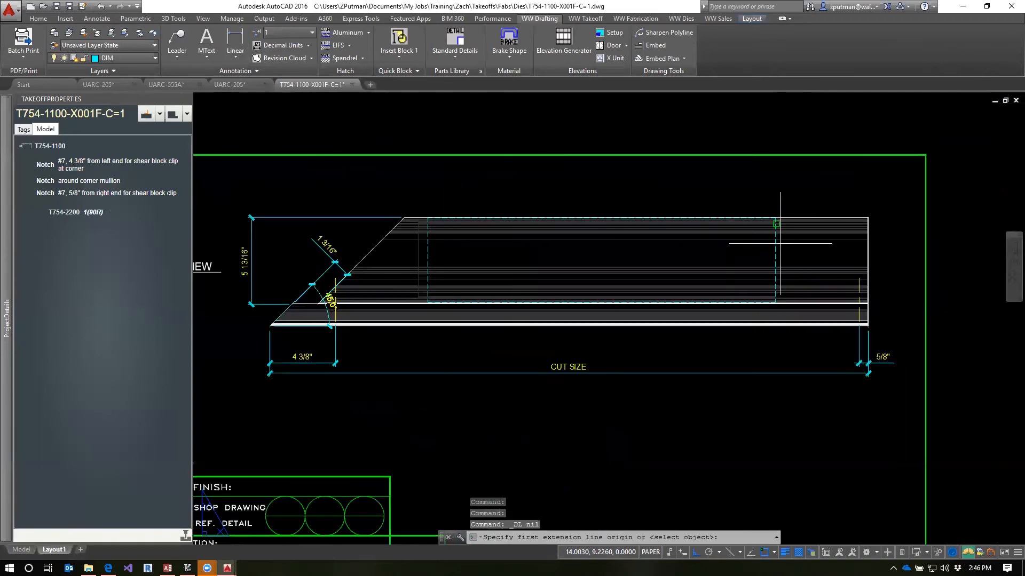
scroll(773, 254, up, 4)
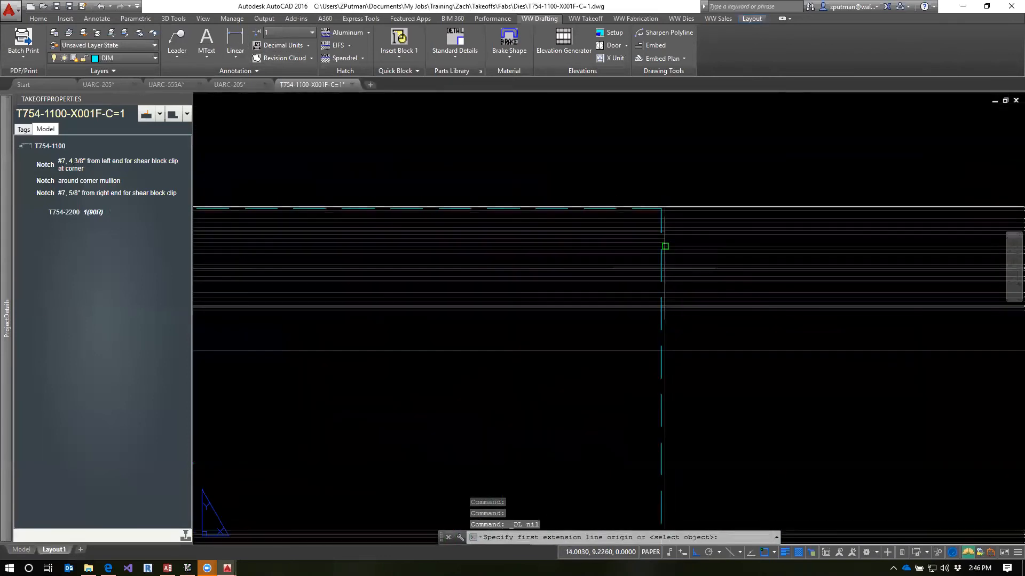
click(662, 212)
scroll(662, 213, down, 2)
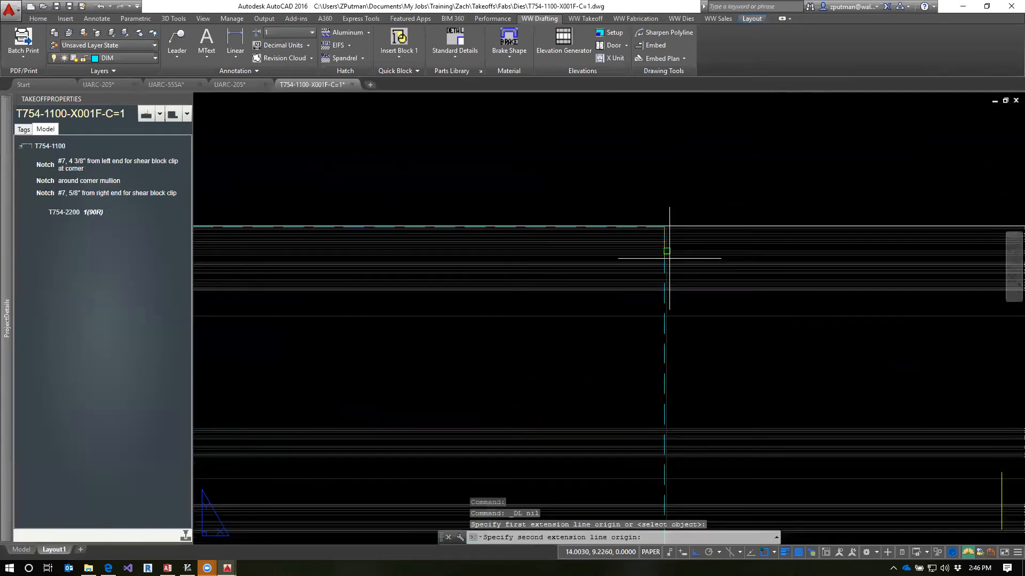
scroll(813, 247, up, 2)
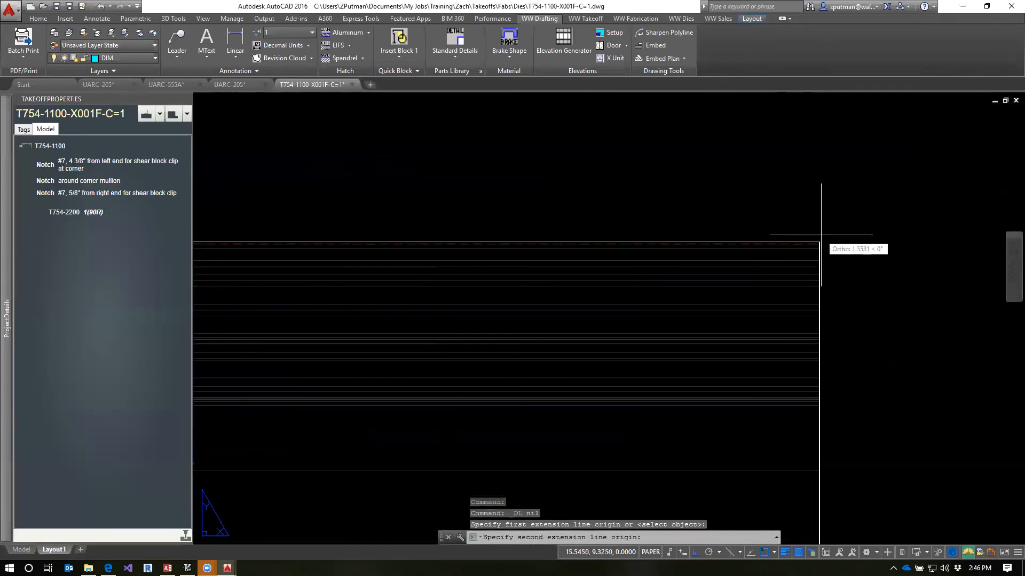
click(819, 242)
scroll(814, 235, down, 1)
click(634, 156)
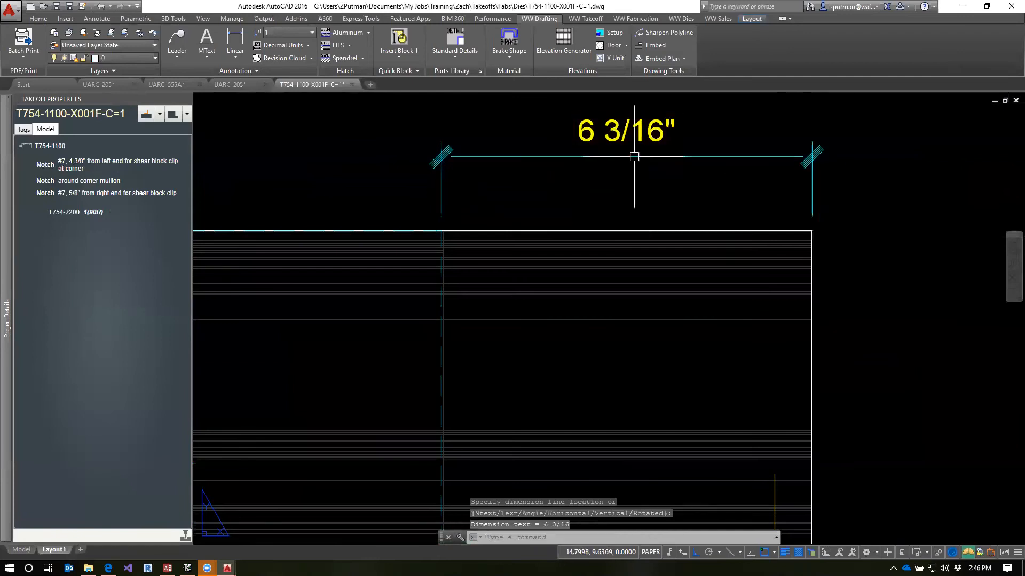
Override the text of the new square-end dimension with 7"
click(510, 157)
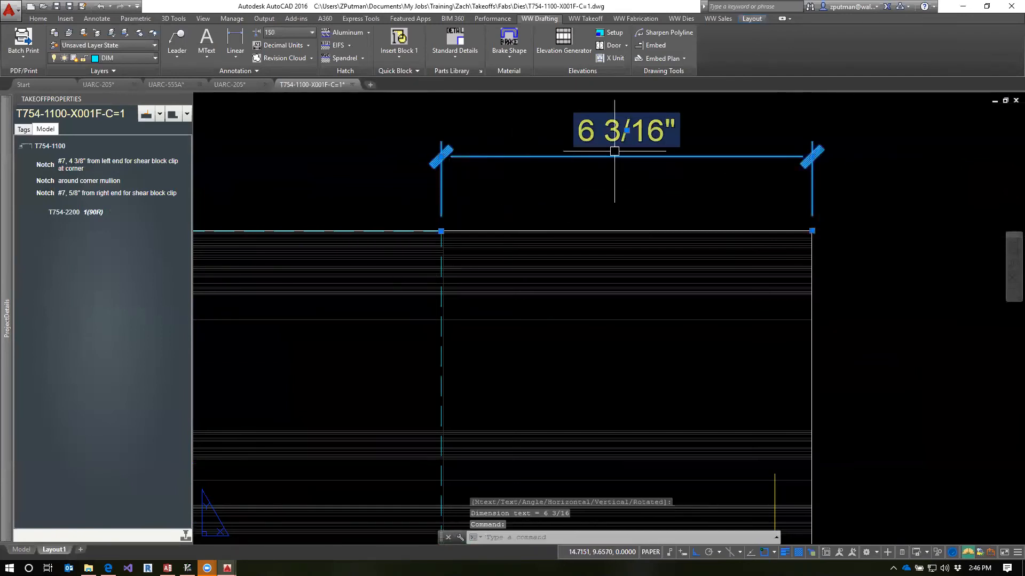
double_click(657, 135)
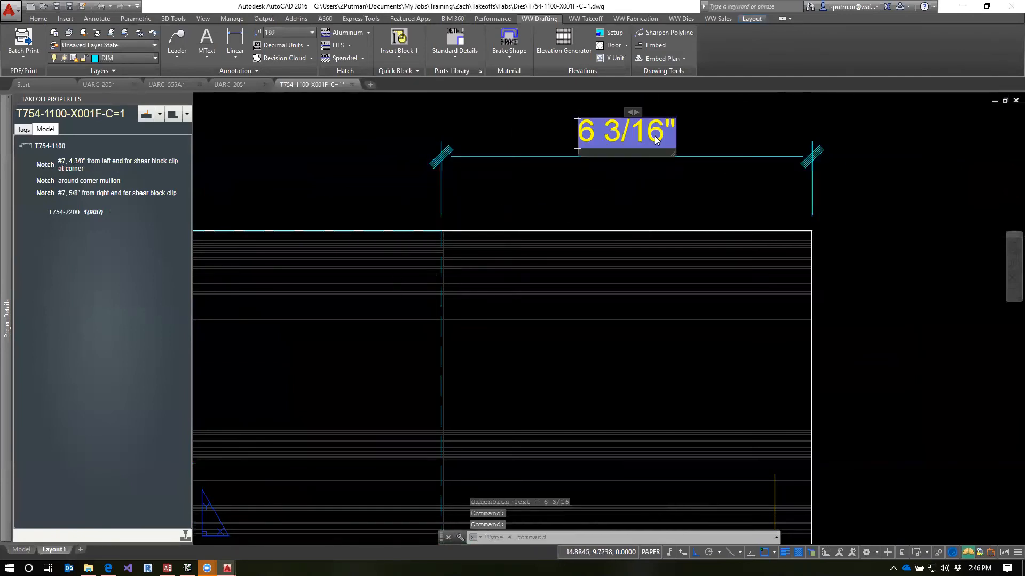
key(BackSpace)
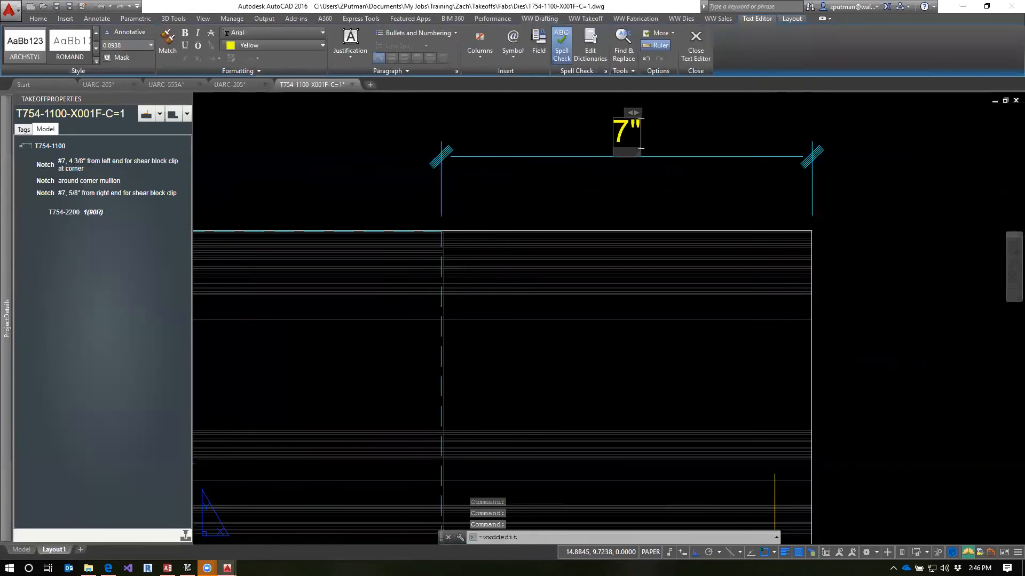
click(886, 241)
key(Escape)
key(Escape)
key(Escape)
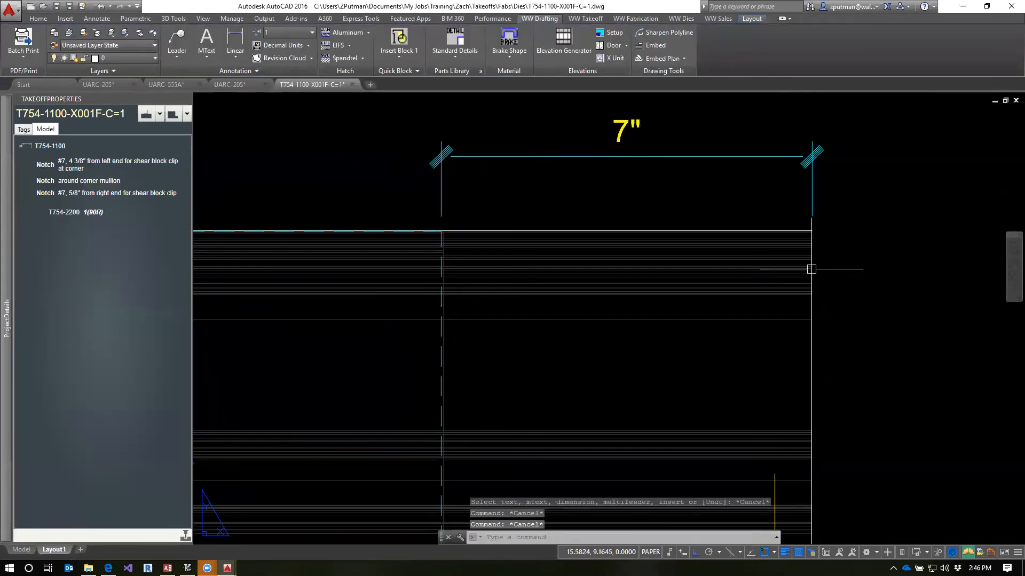
Check the whole X001F-C=1 fab template sheet and close the drawing
scroll(777, 266, down, 5)
mouse_move(516, 303)
middle_down()
mouse_move(776, 332)
mouse_move(674, 293)
middle_up()
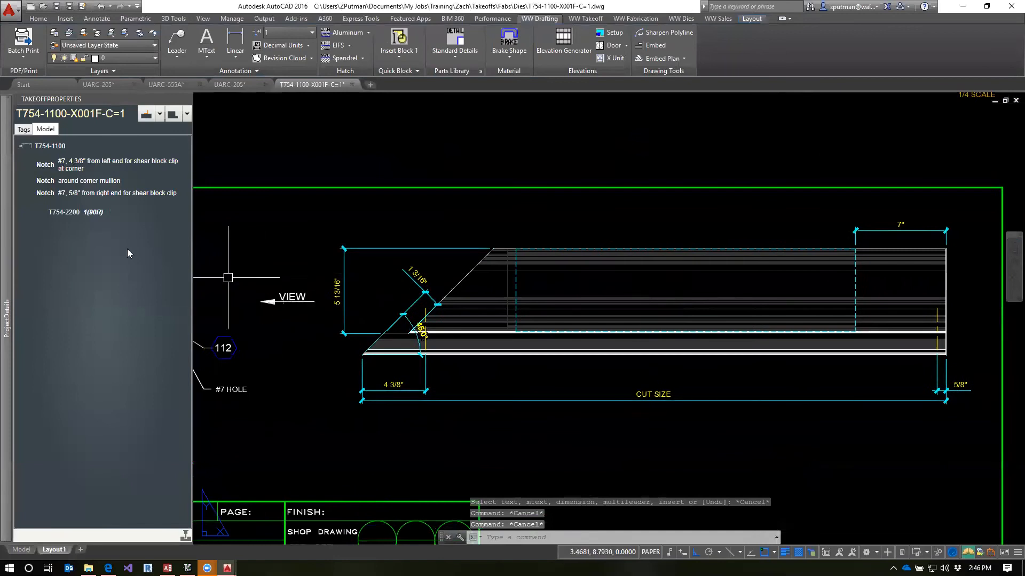
scroll(566, 321, down, 2)
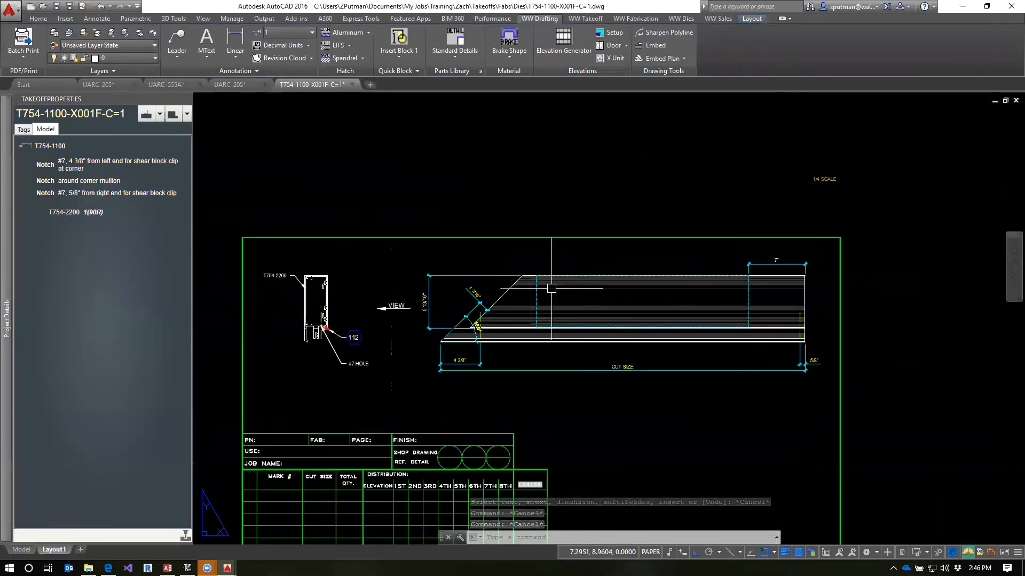
middle_drag(623, 407, 670, 350)
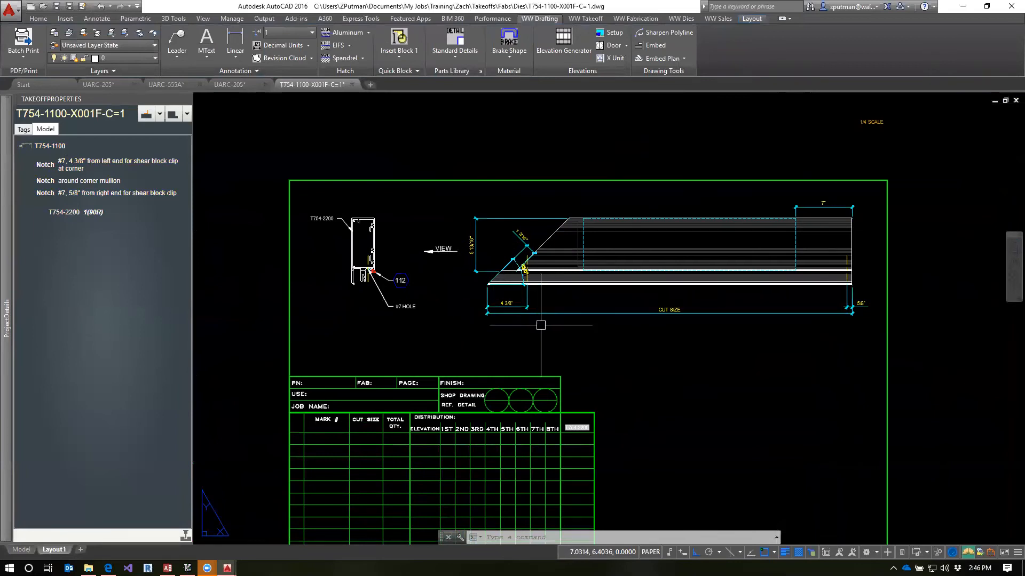
mouse_move(2, 270)
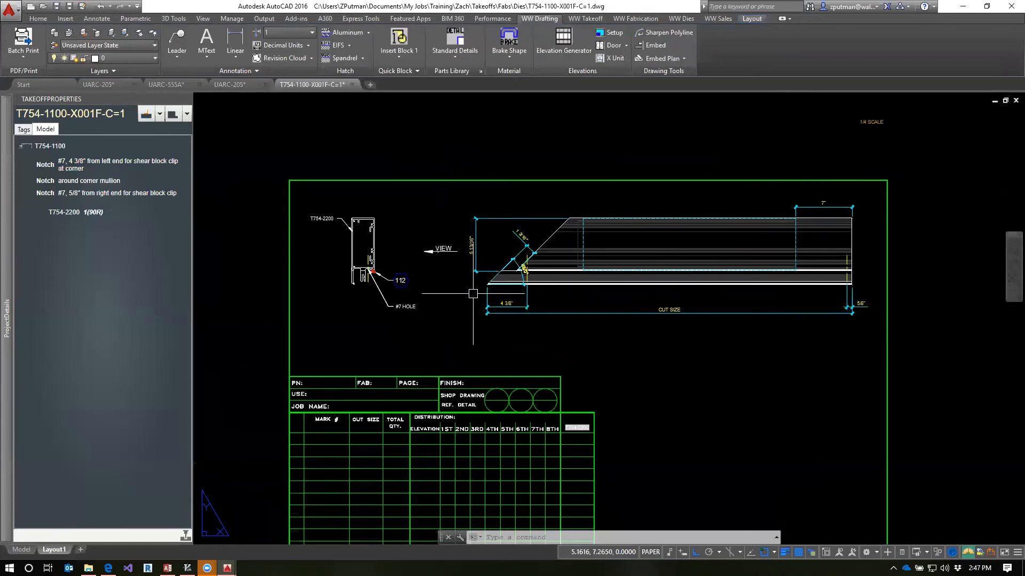
text(z)
key(Return)
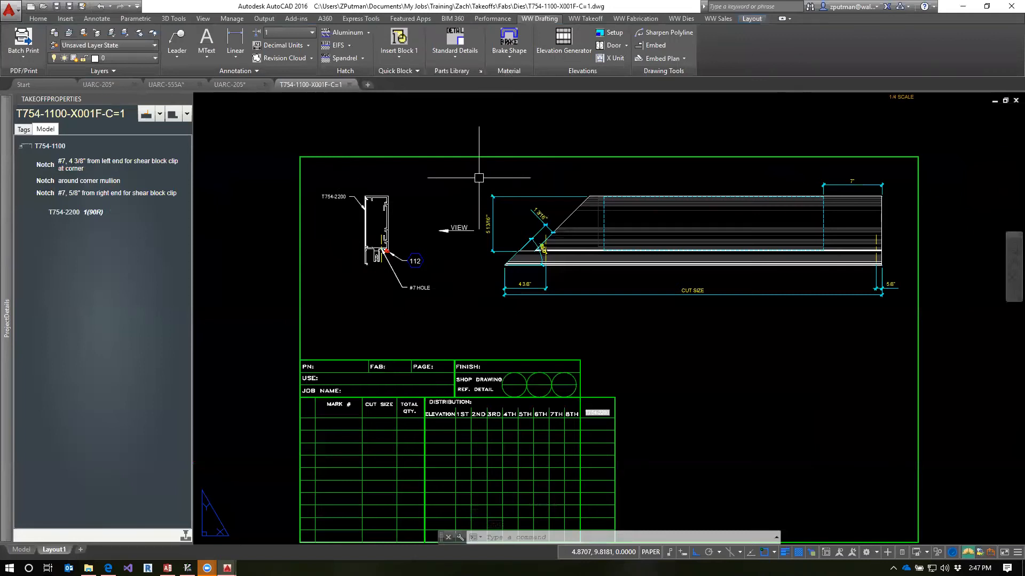
click(349, 84)
Switch to the UARC-205 shop drawing and bring up the AutoDetails notes on the Lessons page in Edge
click(107, 86)
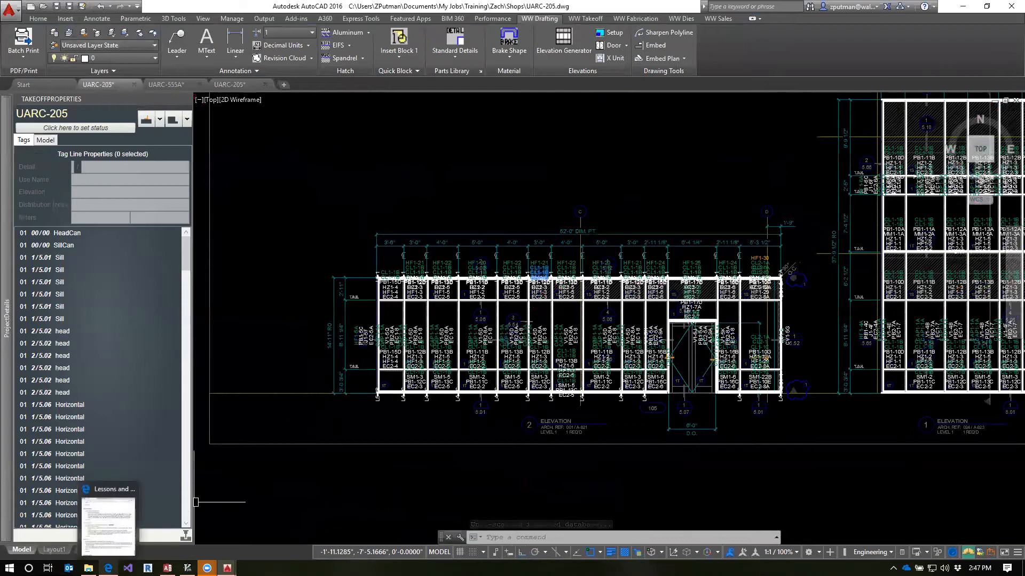
click(108, 567)
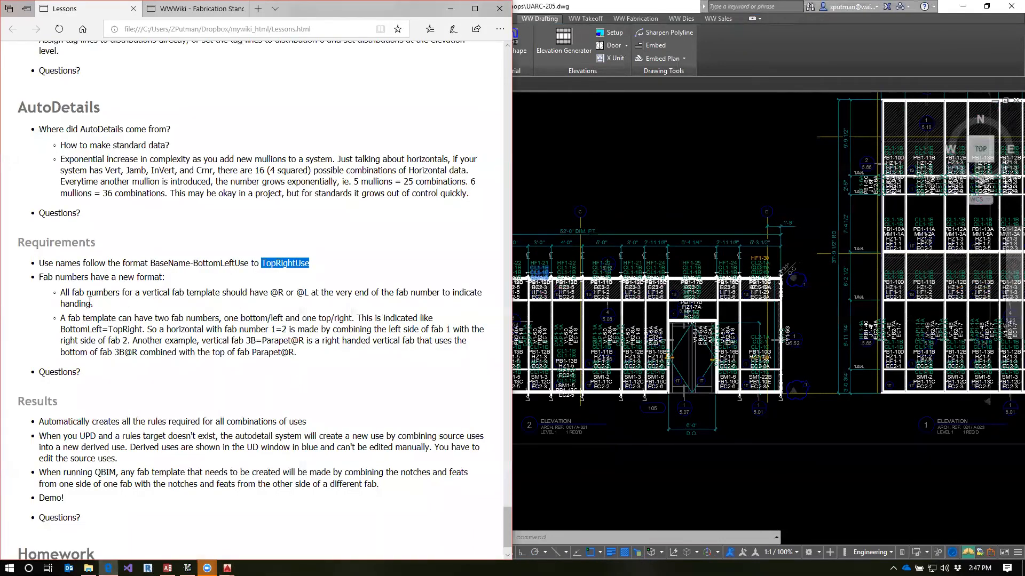
Read the AutoDetails requirements on the @R/@L handing suffix for vertical fab templates and the BottomLeft=TopRight fab number format
drag(62, 295, 104, 294)
click(86, 329)
drag(275, 330, 282, 329)
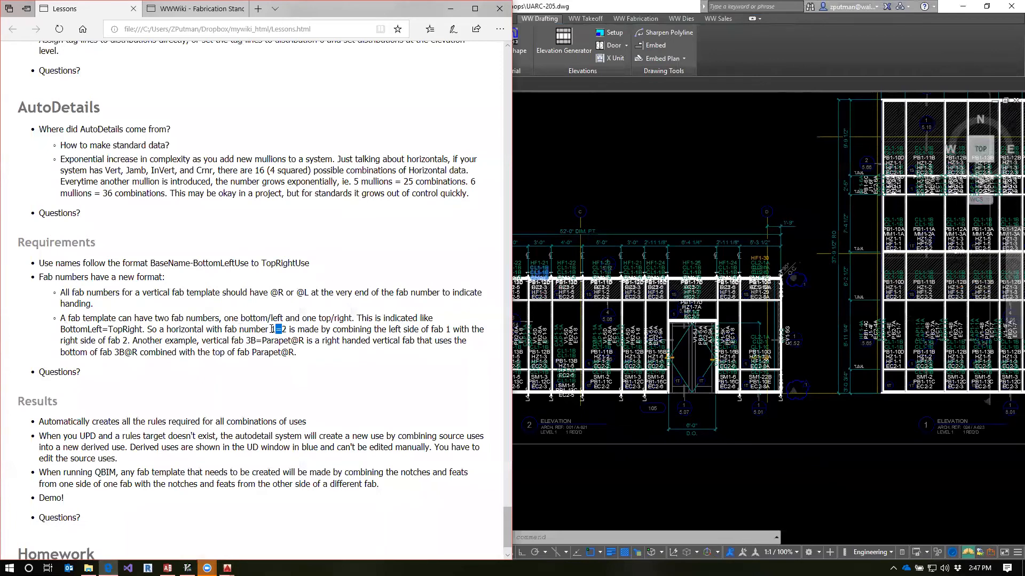
drag(271, 329, 276, 329)
drag(280, 329, 286, 329)
click(377, 328)
drag(104, 292, 310, 293)
drag(271, 293, 309, 293)
drag(271, 293, 308, 293)
click(299, 294)
mouse_move(297, 293)
mouse_down()
mouse_move(312, 293)
mouse_move(273, 295)
mouse_move(283, 293)
mouse_up()
click(276, 295)
Switch back to the UARC-205 drawing in AutoCAD and examine the mullions and tags of elevation 2
click(665, 188)
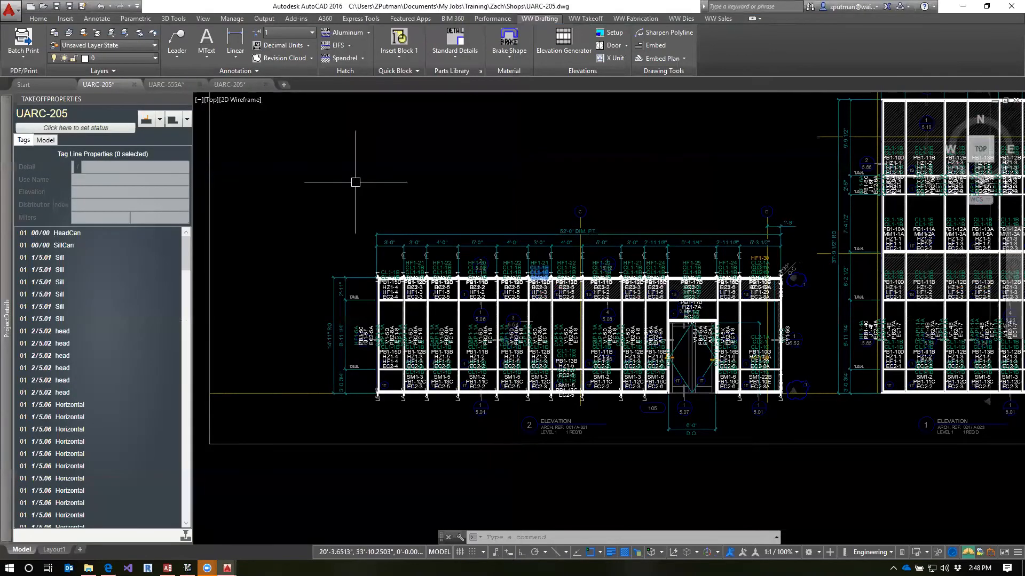
key(Escape)
key(Escape)
scroll(364, 344, up, 4)
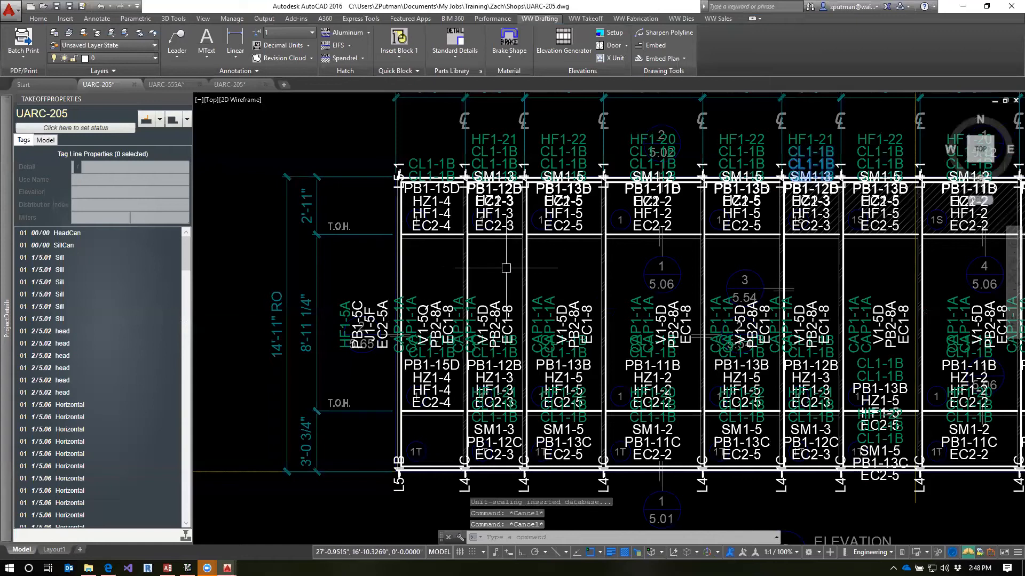
scroll(422, 279, down, 5)
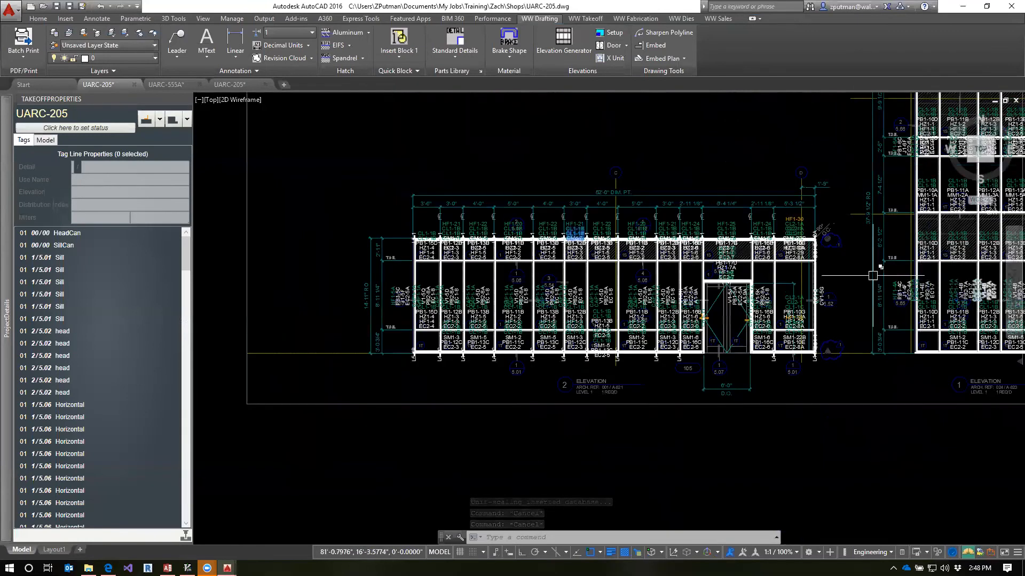
scroll(811, 278, up, 4)
middle_drag(417, 265, 592, 272)
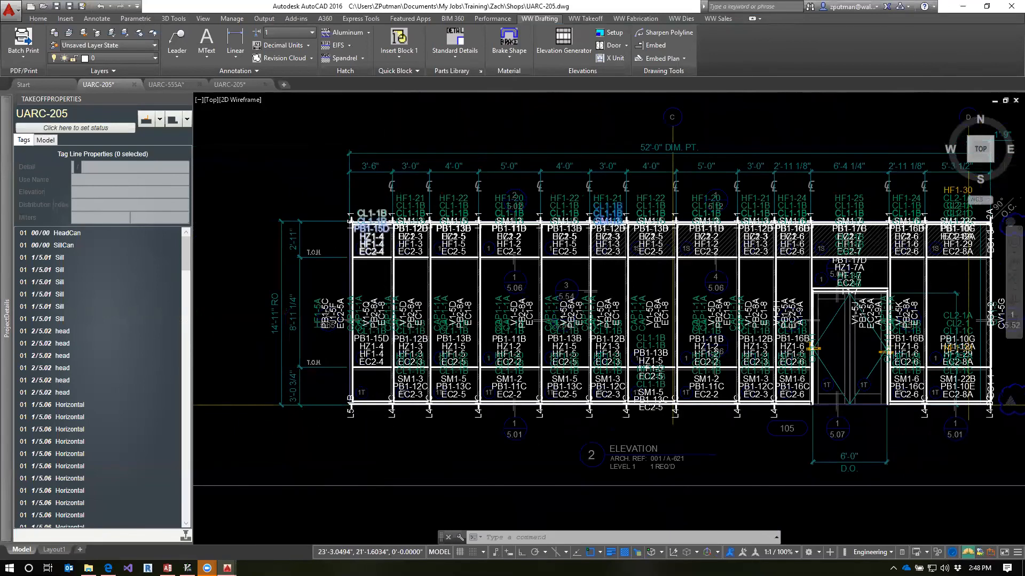
scroll(367, 226, up, 2)
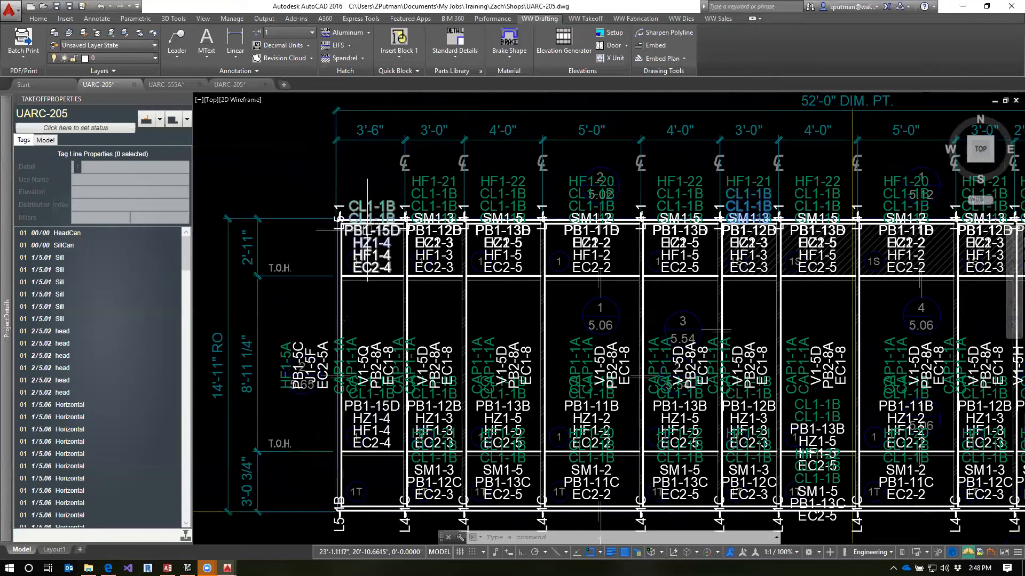
Rename the JambL detail's vertical use as JambL-Sill to Head in the project details
mouse_move(2, 246)
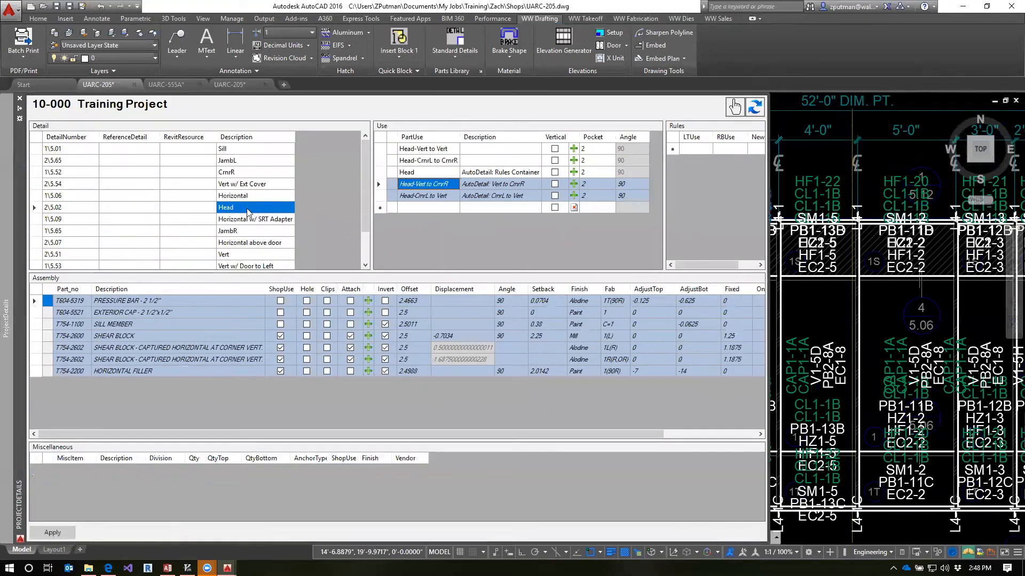
click(244, 185)
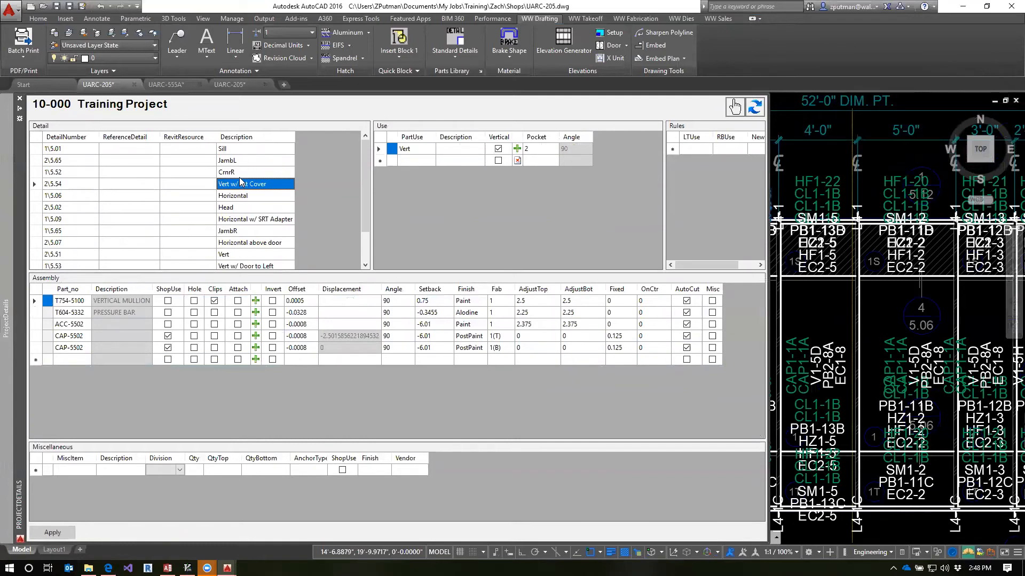
click(244, 162)
click(428, 149)
click(428, 150)
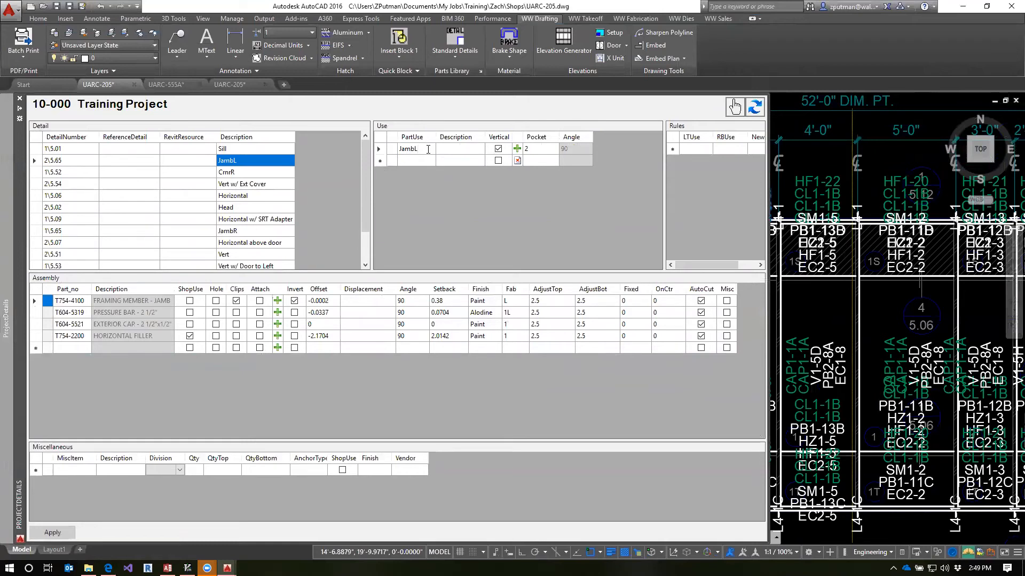
text(-Sill to Head)
key(Return)
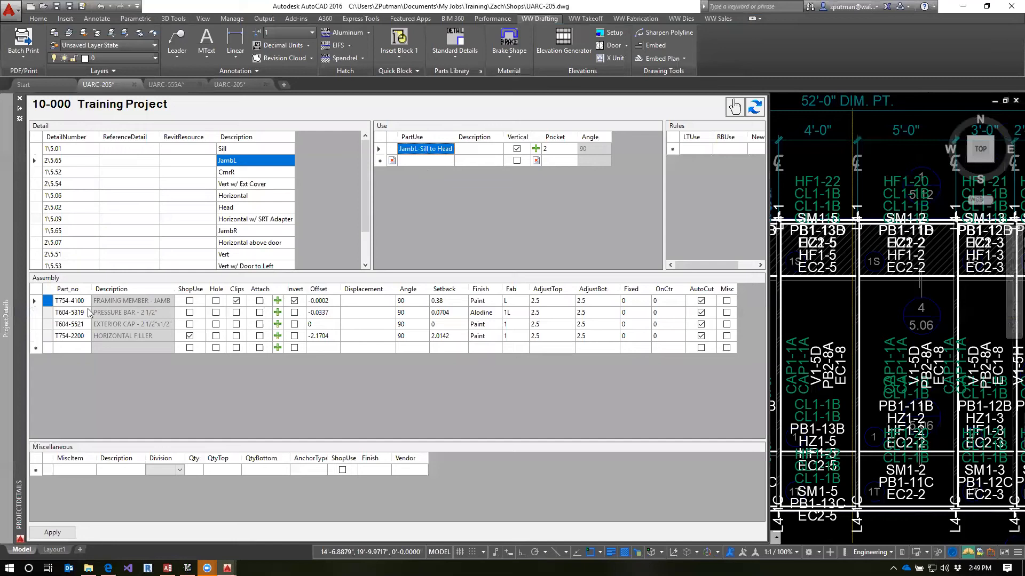
Set the fab number of the T754-4100 framing member in the JambL-Sill to Head use to 1@L
click(514, 302)
click(514, 303)
click(516, 313)
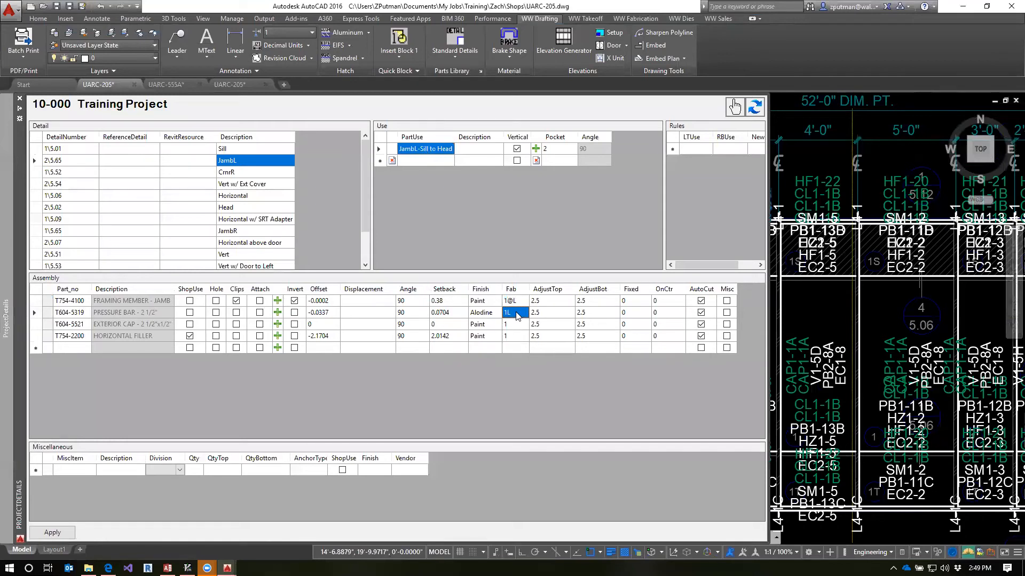
click(79, 315)
click(80, 325)
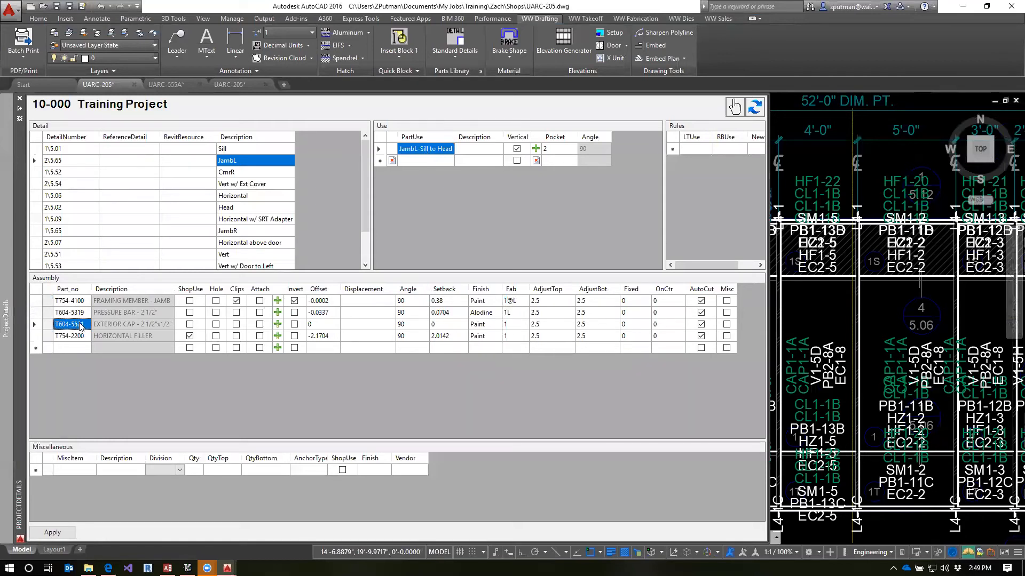
key(Down)
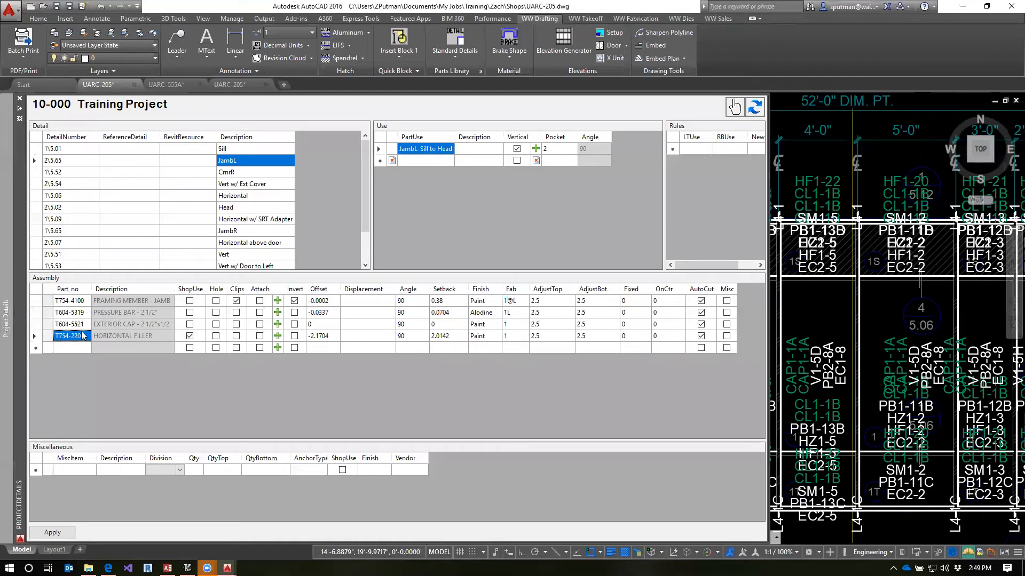
click(83, 326)
click(83, 314)
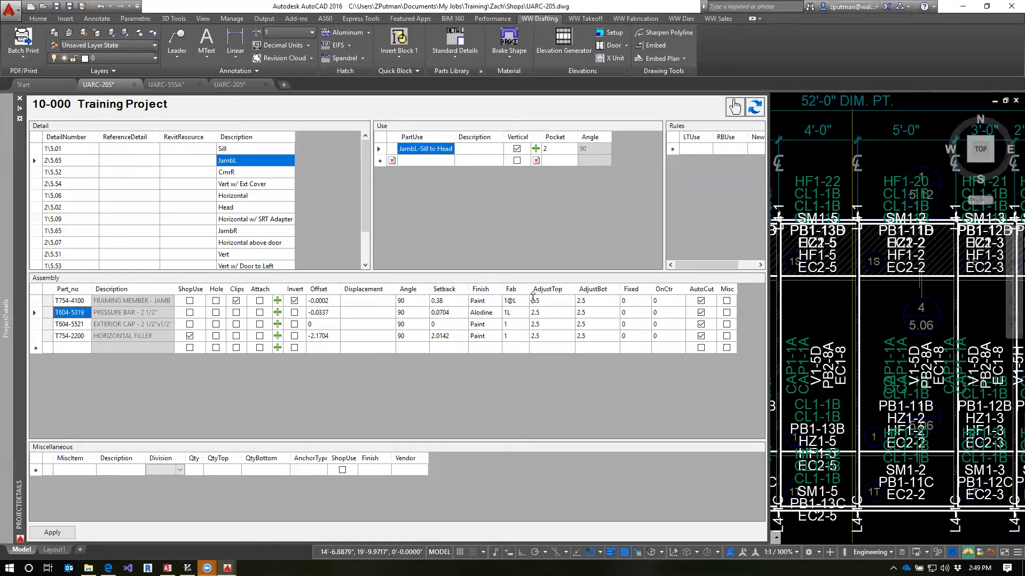
click(427, 160)
click(427, 149)
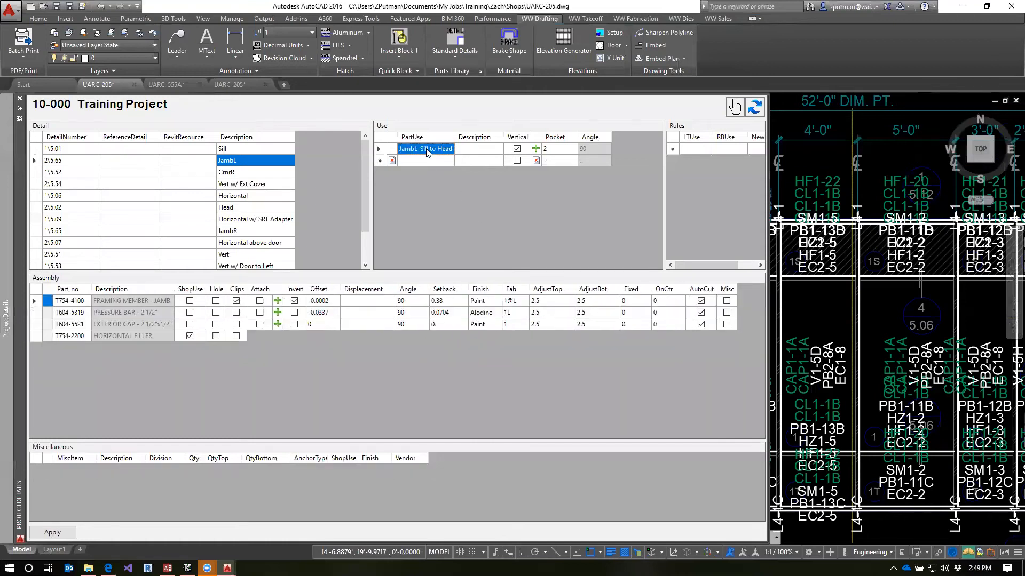
Rename the CrnrR detail's CrnrR use as CrnrR-Sill to Head and select its added suffix for reuse
click(241, 171)
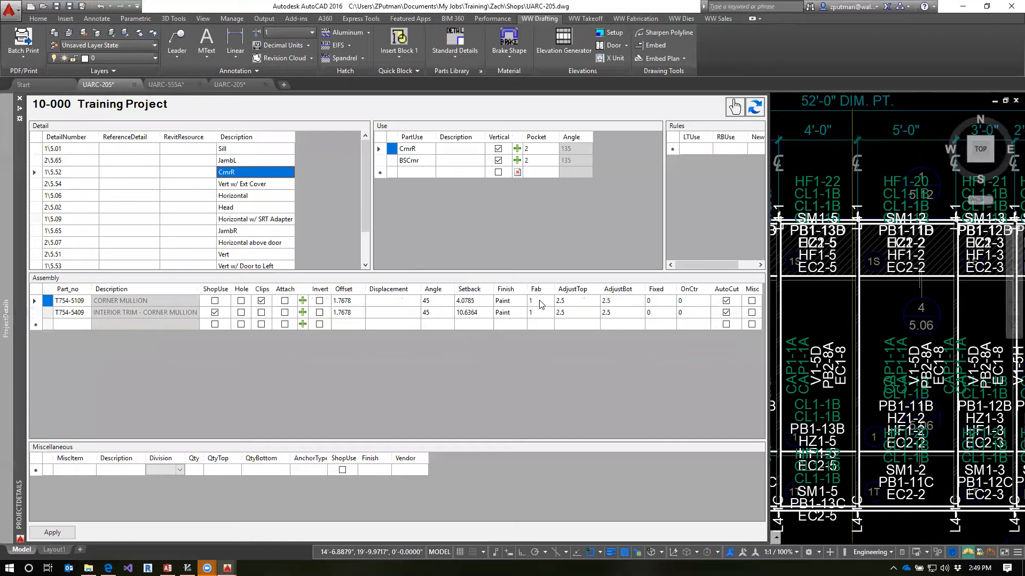
click(421, 149)
click(422, 149)
text(-Sill to Head)
key(shift+Left)
key(shift+Left)
key(shift+Left)
key(shift+Left)
key(shift+Left)
key(shift+Left)
key(shift+Left)
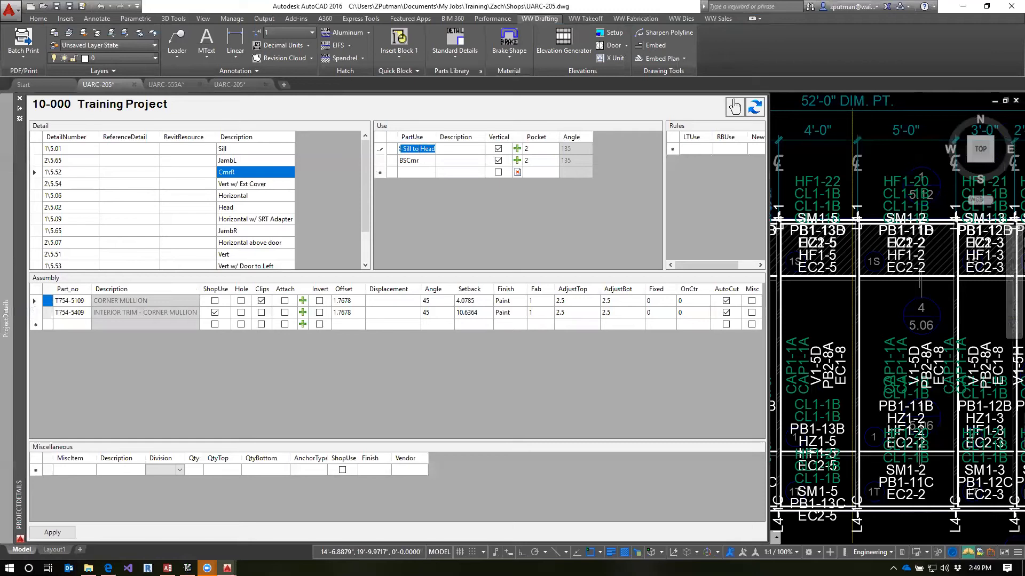
Set the fab number of the T754-5109 corner mullion to 1@R and check the BSCrnr use's assembly
click(540, 301)
click(540, 301)
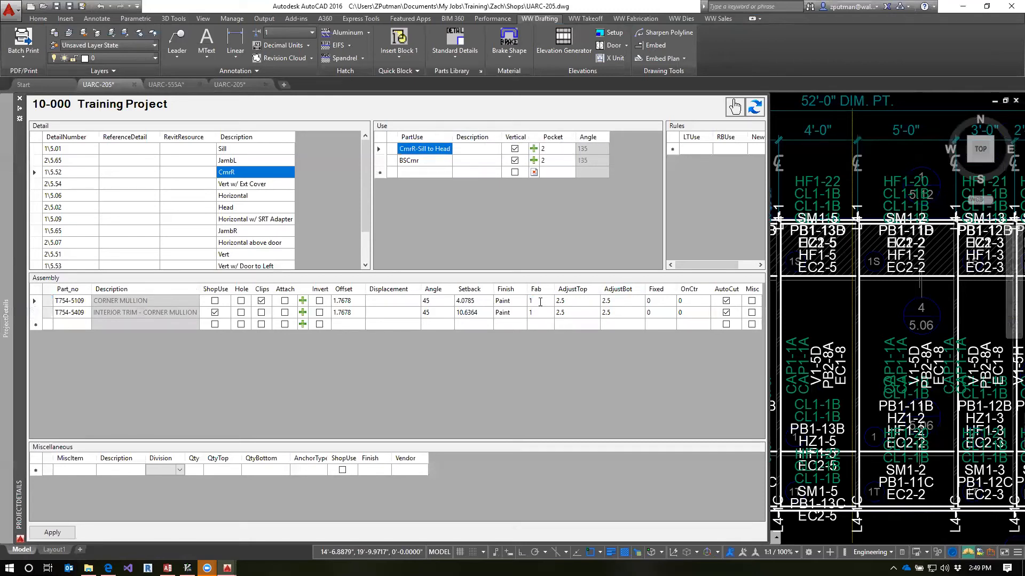
text(@R)
click(430, 161)
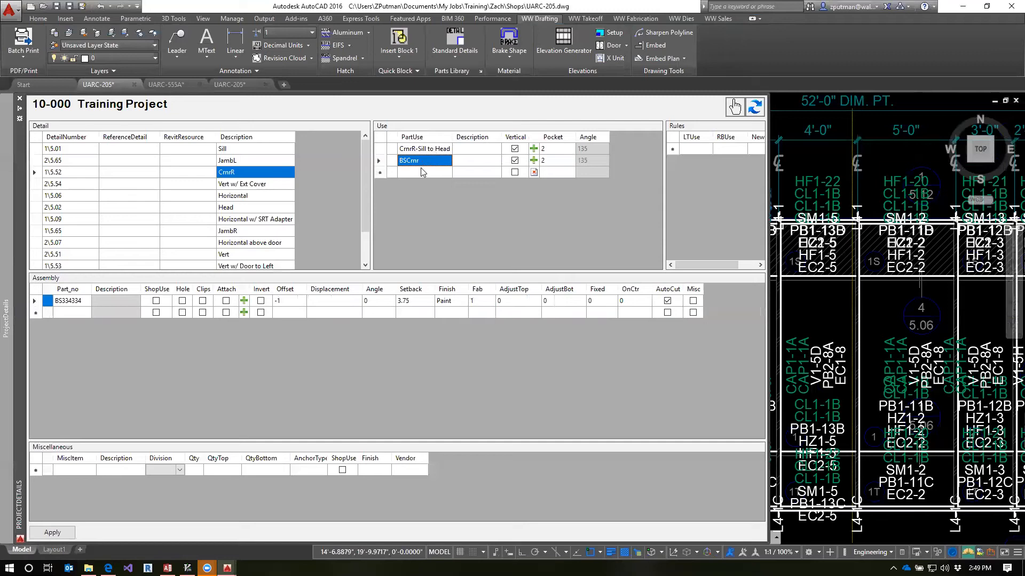
click(425, 151)
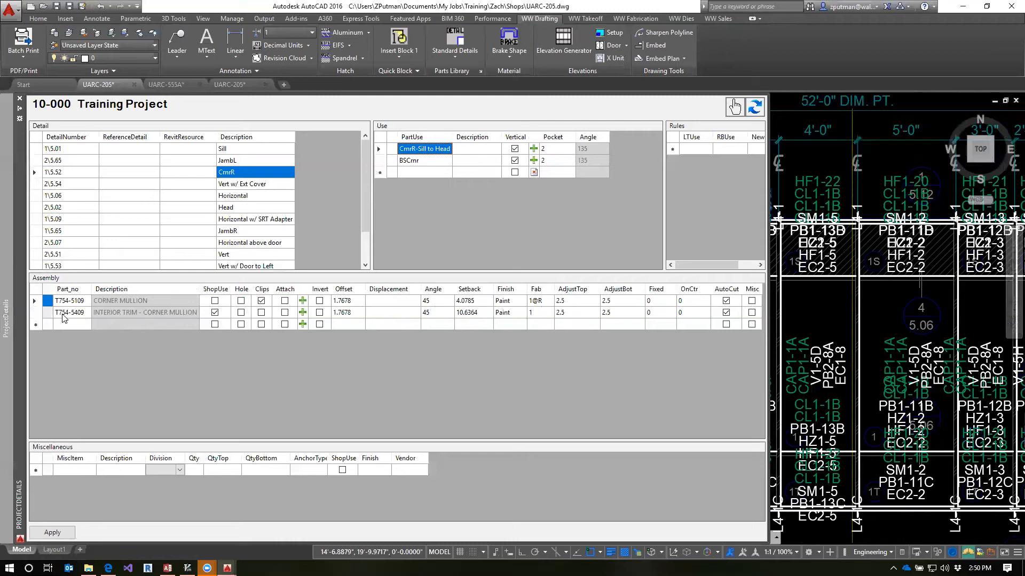
click(545, 316)
In the Vert w/ Ext Cover detail, rename the use as Vert-Sill to Head and set the T754-5100 mullion's fab to 1@L
click(228, 185)
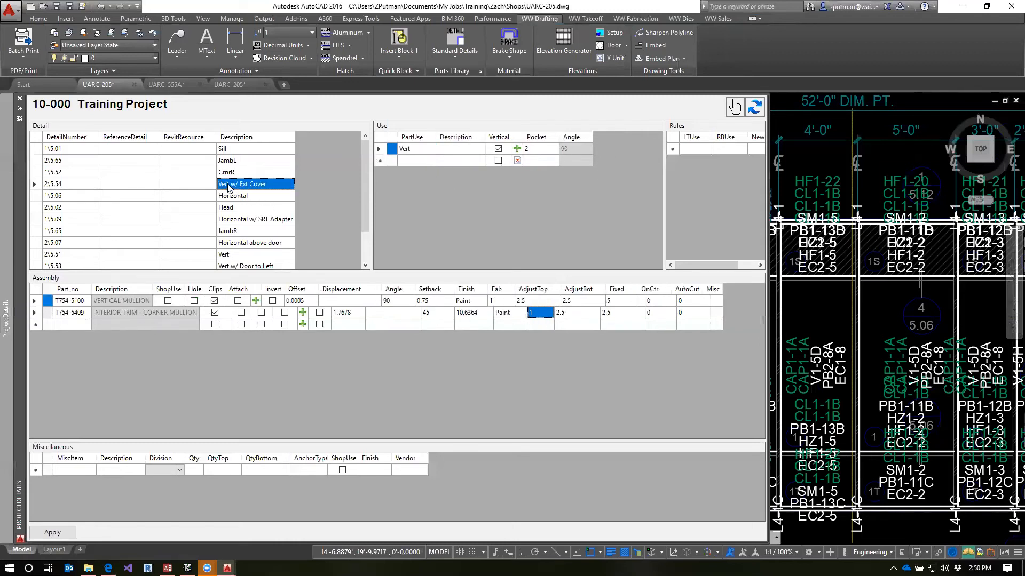
click(426, 148)
click(425, 148)
text(-Sill to Head)
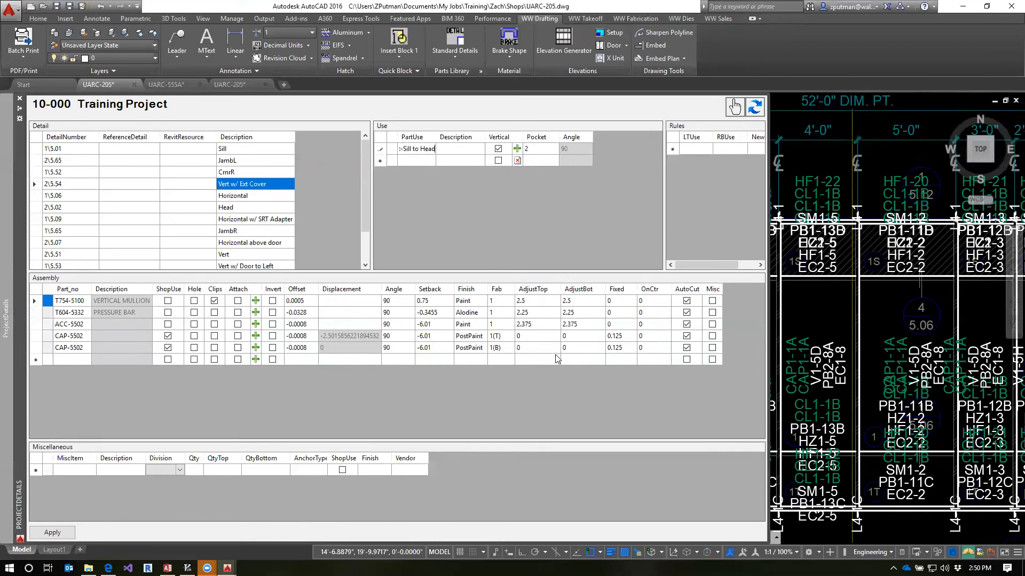
click(502, 301)
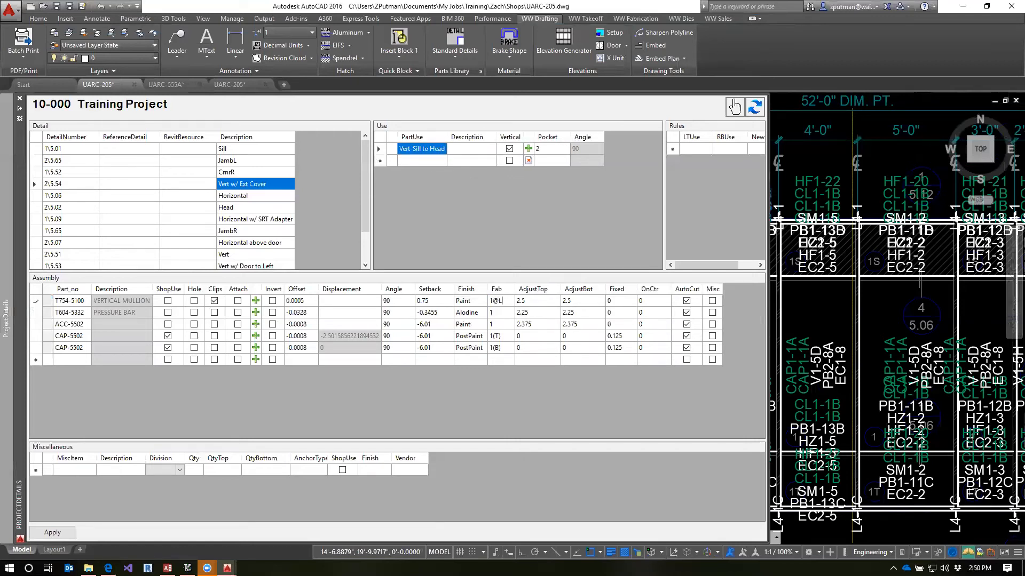
click(419, 149)
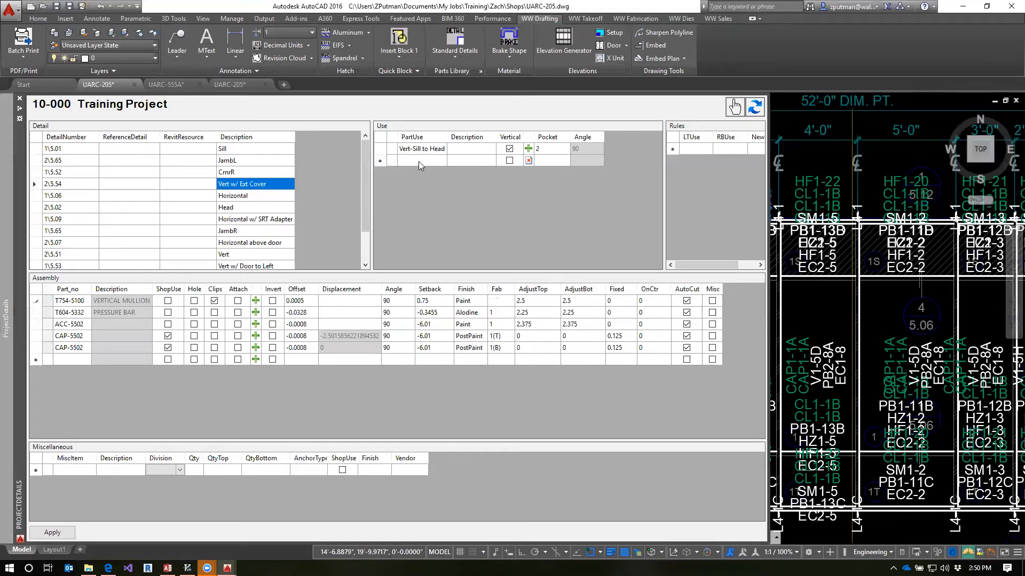
In the JambR detail, set the T754-4100 framing member's fab to 1@R and rename the use as JambR-Sill to Head
click(256, 196)
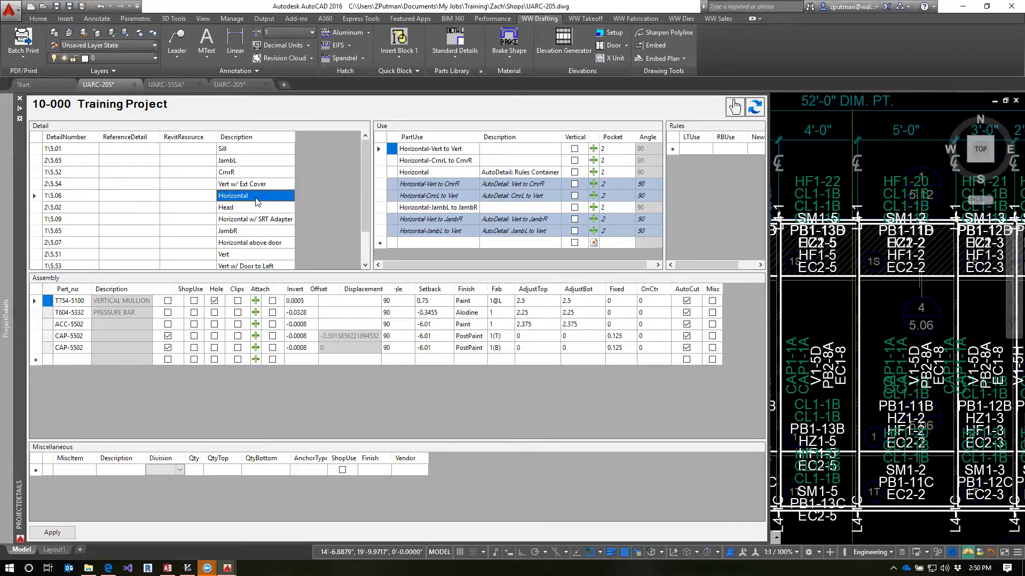
click(243, 209)
click(243, 221)
click(245, 231)
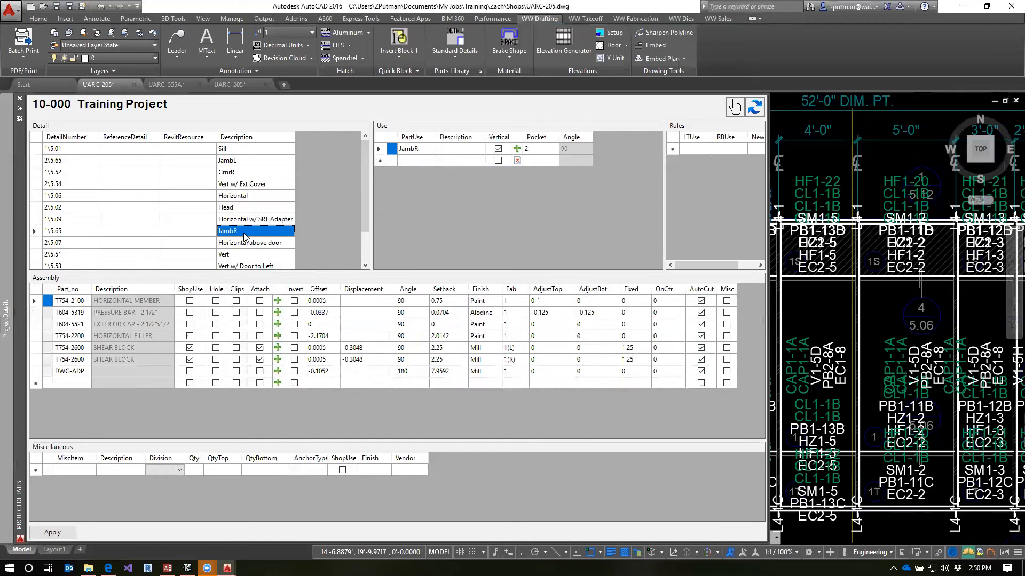
click(513, 302)
text(1@R)
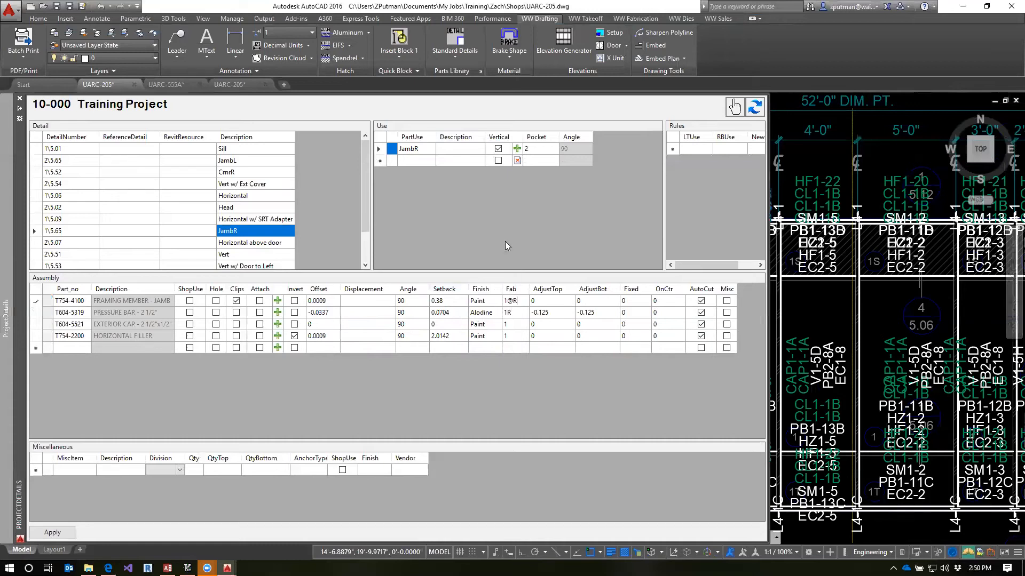
click(425, 149)
click(425, 149)
text(-Sill to Head)
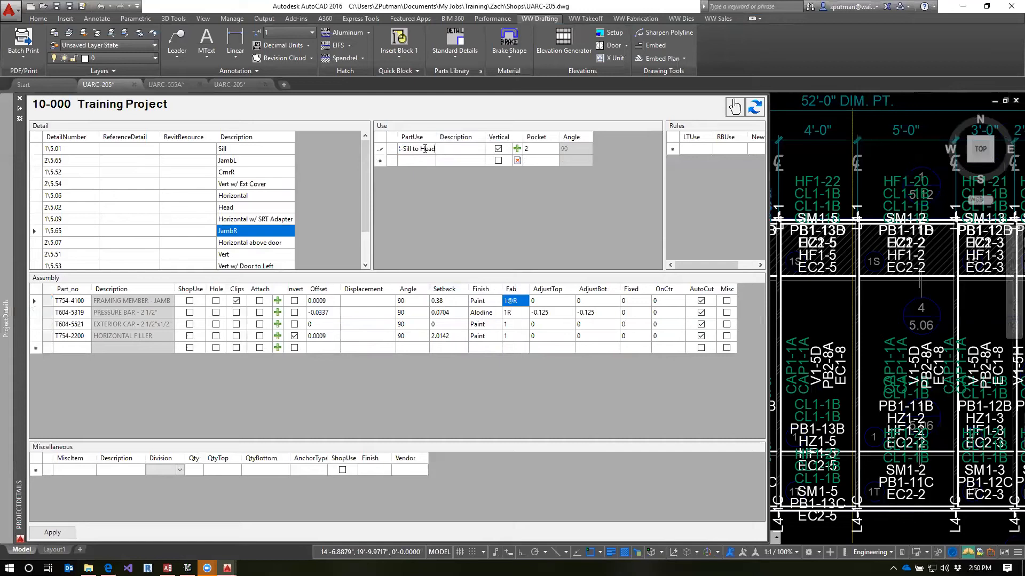
In the plain Vert detail, set the T754-5100 mullion's fab to 1@L and rename the use as Vert-Sill to Head
click(246, 243)
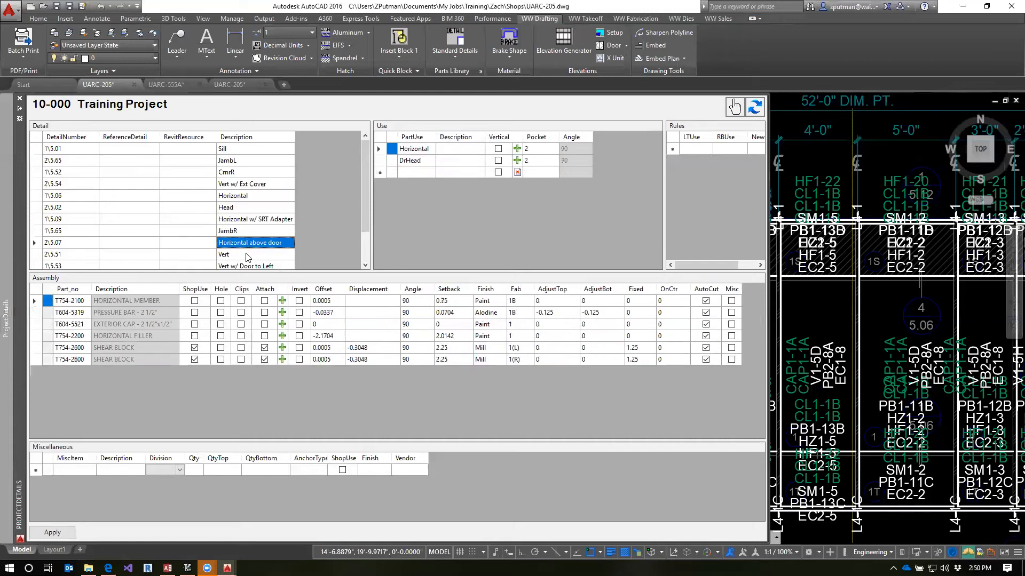
click(246, 254)
click(516, 301)
click(517, 302)
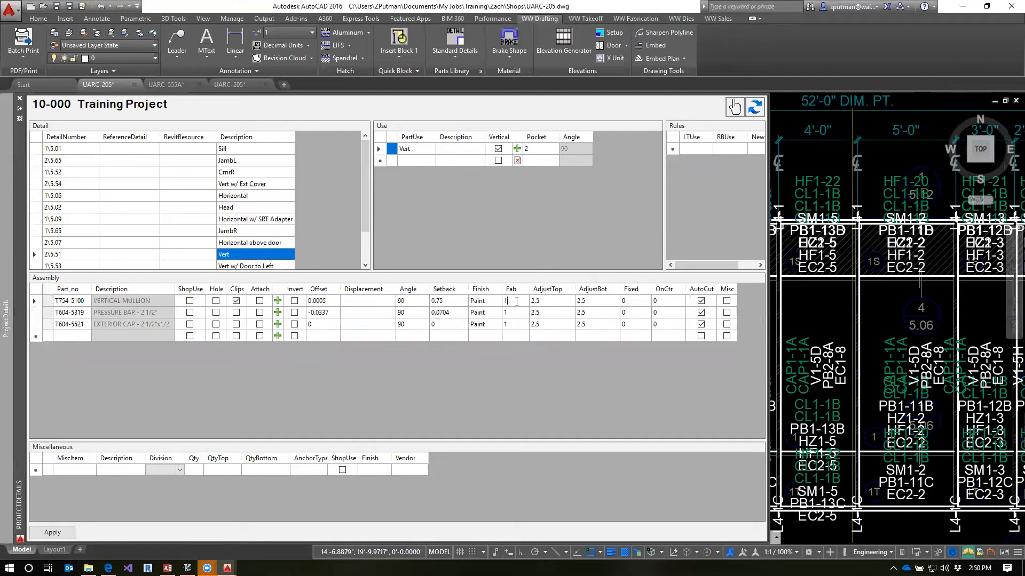
text(@L)
click(421, 148)
click(422, 148)
click(423, 147)
text(-Sill to Head)
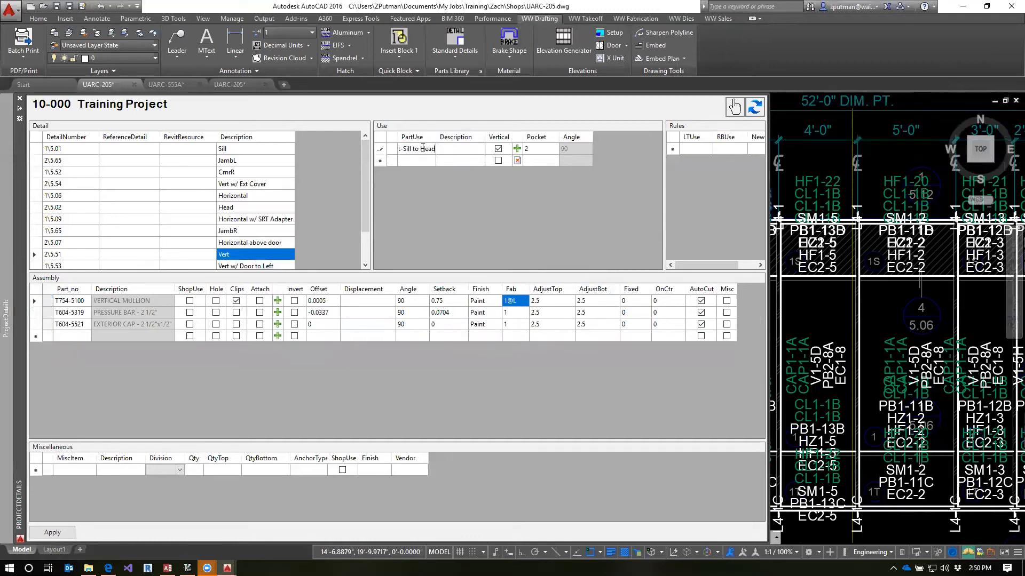
In the Vert w/ Door to Left detail, set the T754-5100 mullion's fab to 1@L and rename the Vert use as Vert-Sill to Head
click(260, 267)
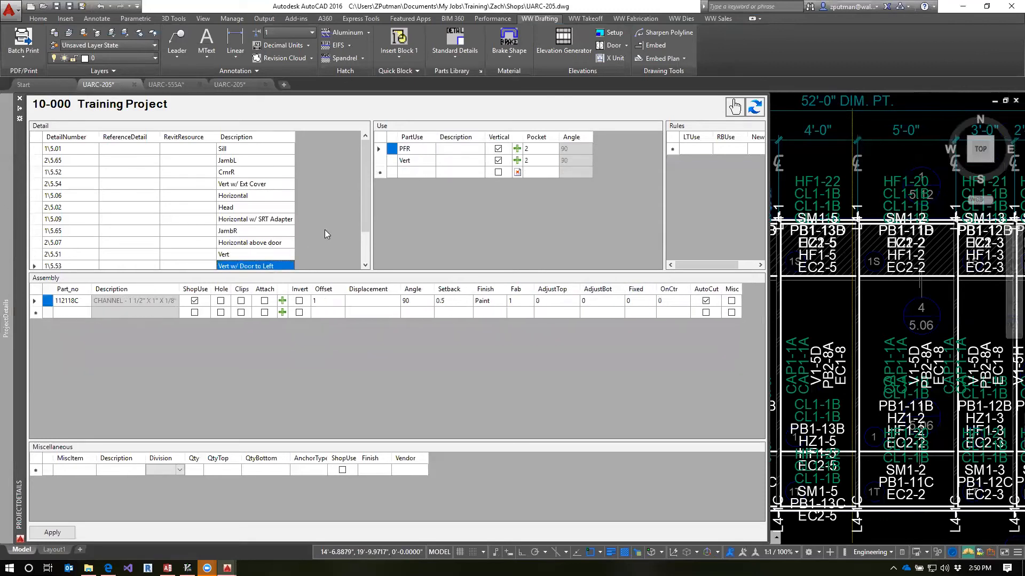
drag(363, 211, 364, 241)
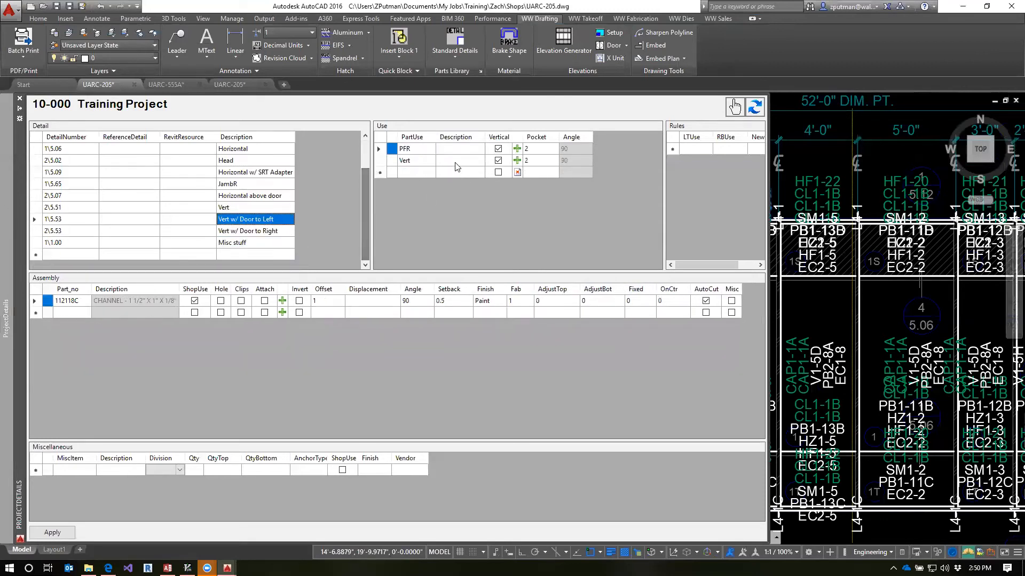
click(415, 161)
click(524, 302)
click(530, 301)
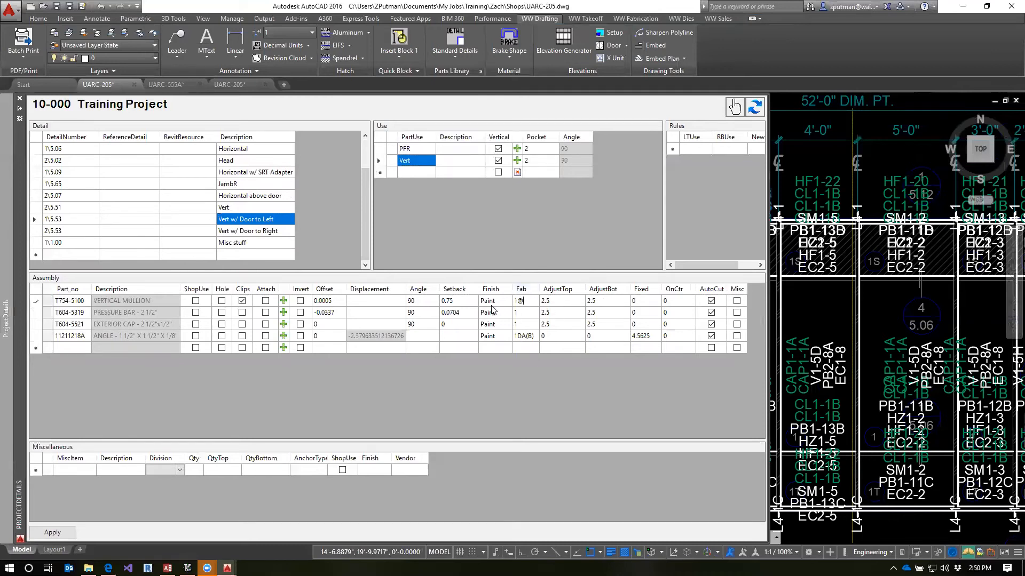
click(423, 161)
key(ctrl+v)
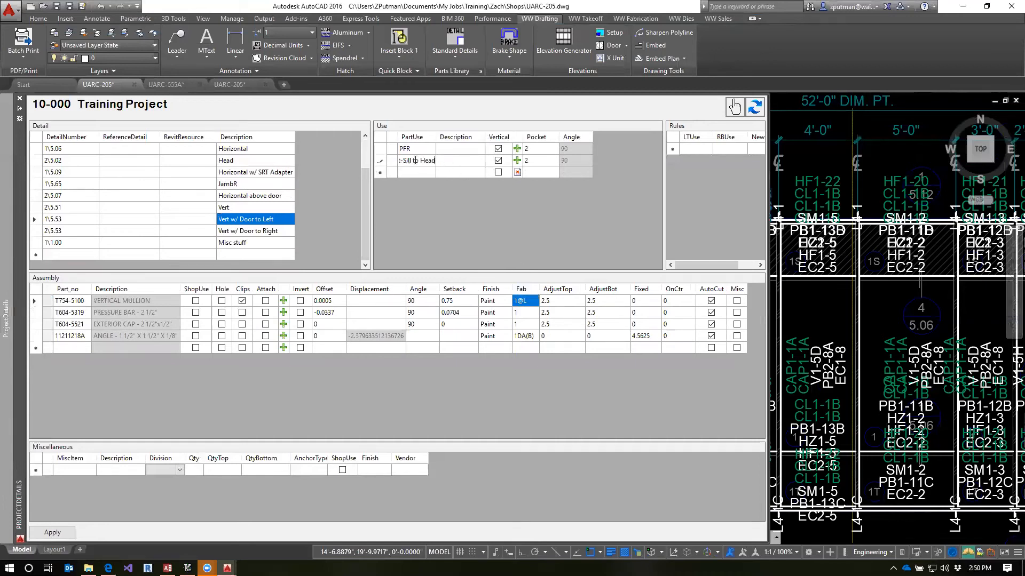
In the Vert w/ Door to Right detail, set the T754-5100 mullion's fab to 1@L and rename the Vert use as Vert-Sill to Head
click(242, 208)
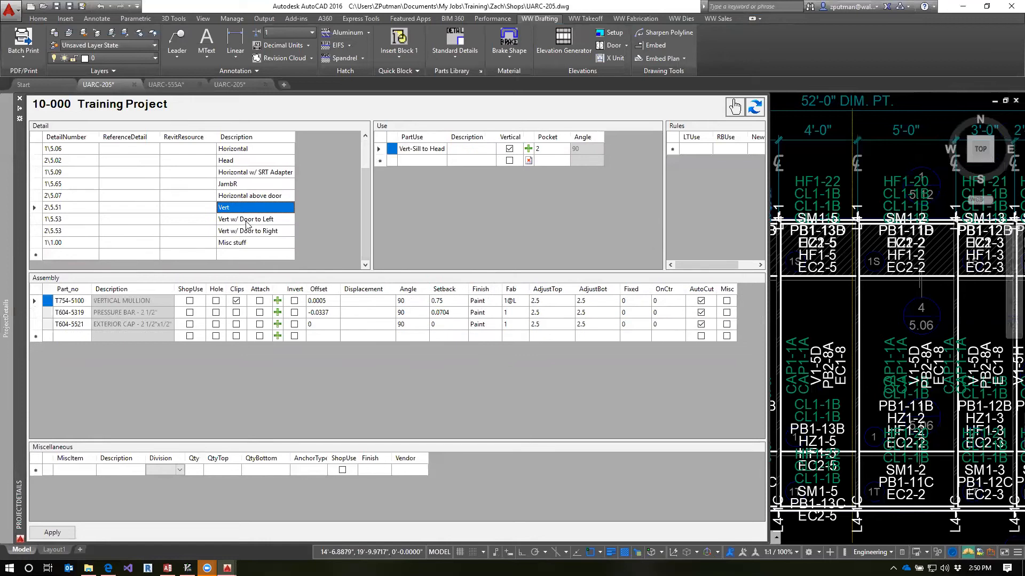
click(246, 223)
click(252, 231)
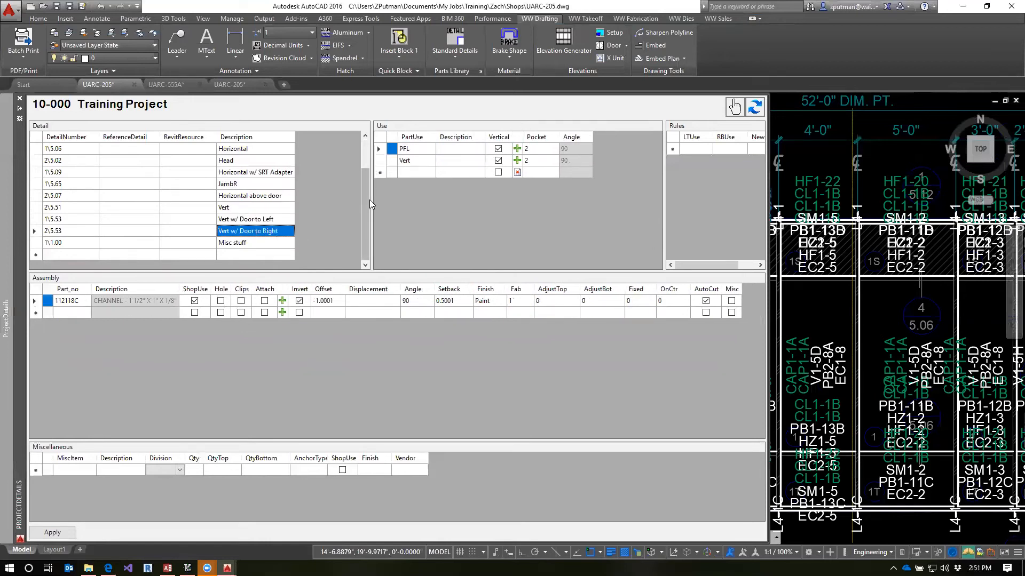
click(411, 160)
click(537, 301)
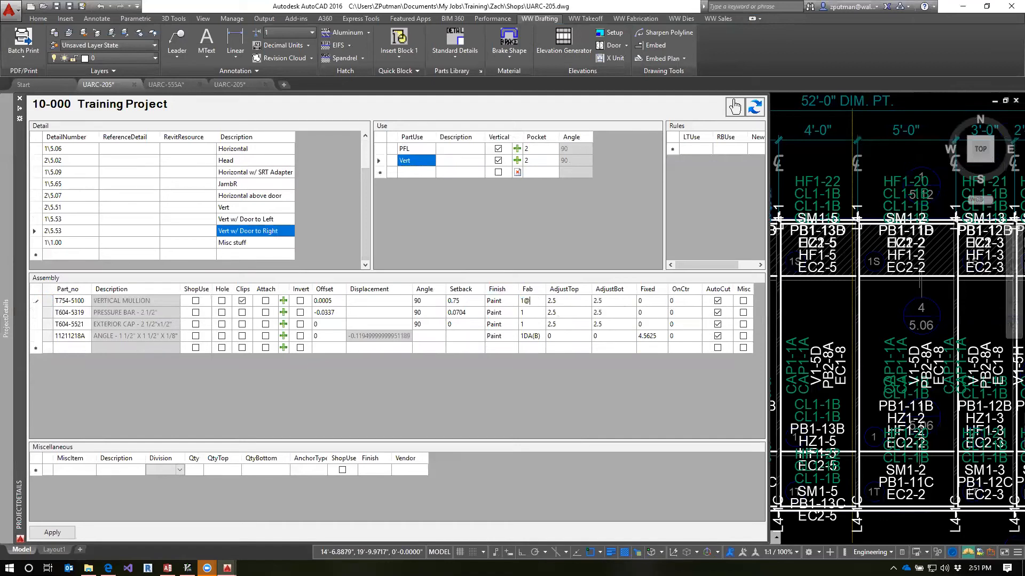
click(421, 161)
click(425, 161)
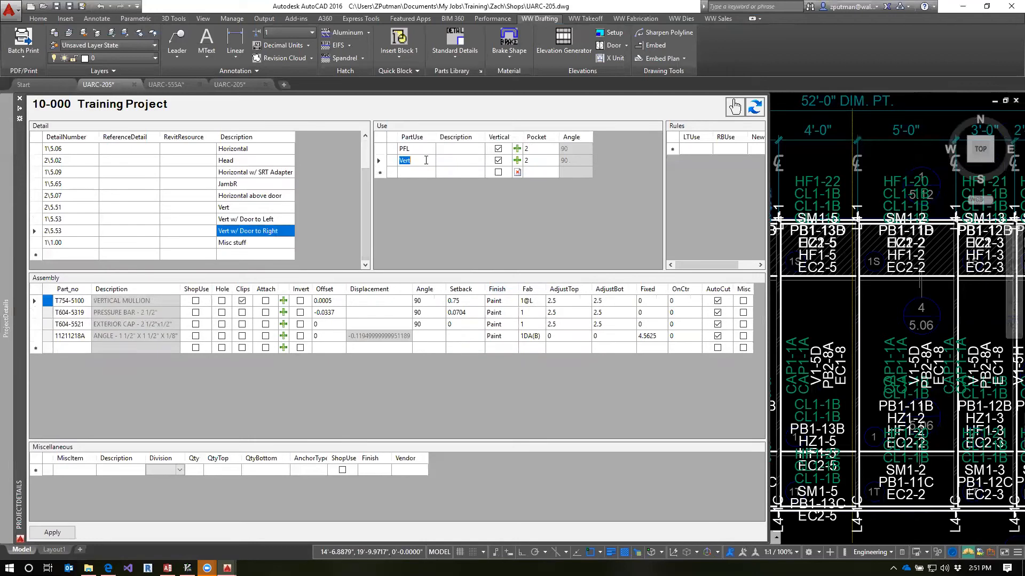
text(-Sill to Head)
click(419, 151)
Commit the edited uses and apply the project detail changes to generate the AutoDetail rules
click(259, 244)
click(261, 232)
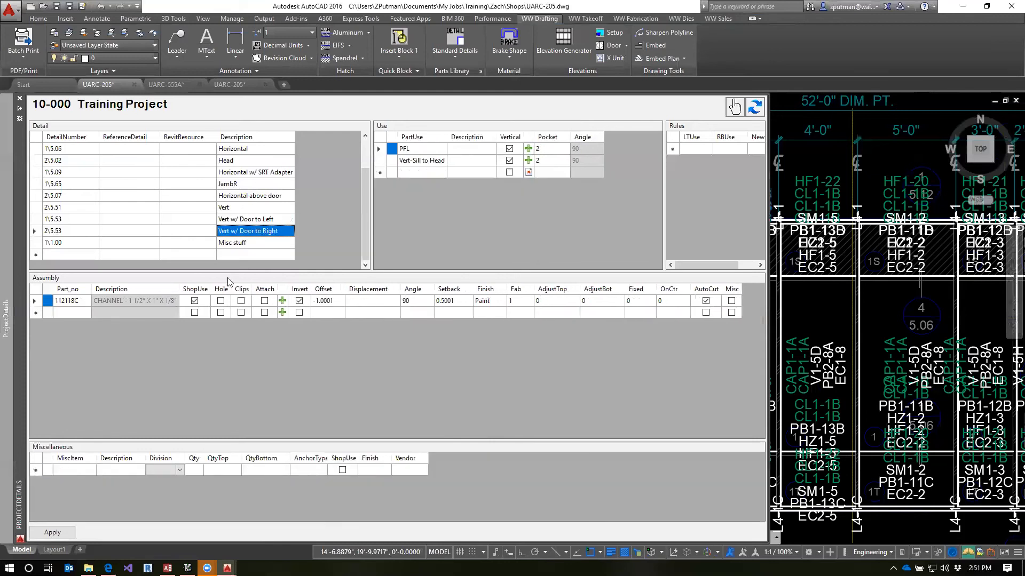
click(53, 532)
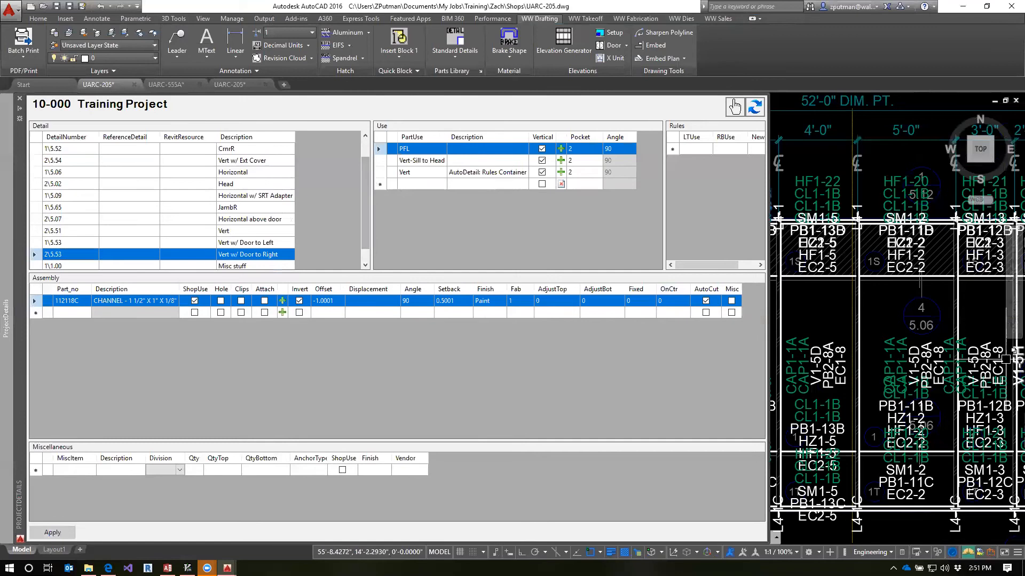
scroll(932, 334, down, 2)
scroll(576, 450, up, 2)
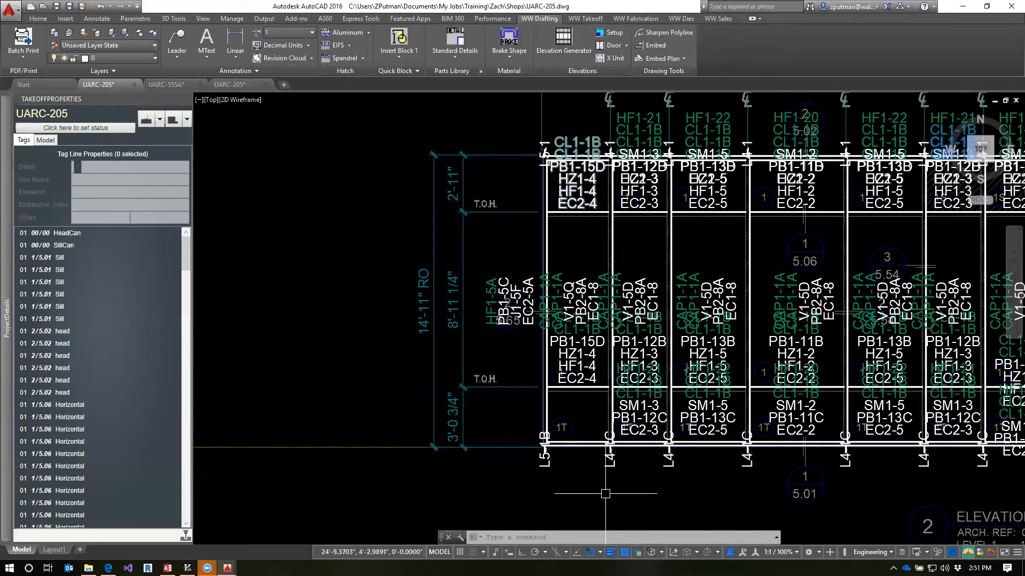
In the Sill detail, duplicate the Sill-Vert to Vert use into a new row
mouse_move(6, 318)
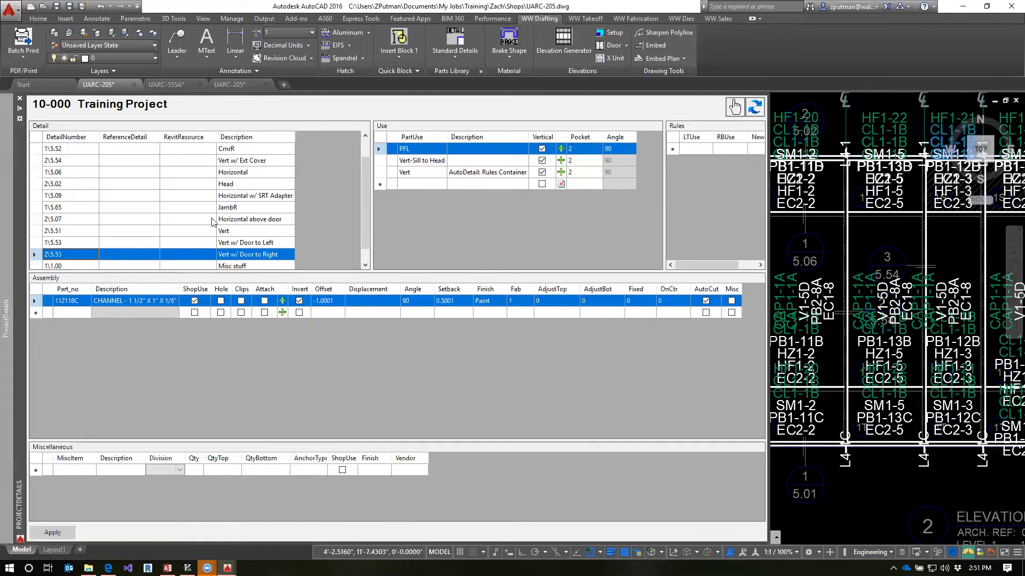
click(241, 184)
scroll(253, 192, up, 1)
click(244, 149)
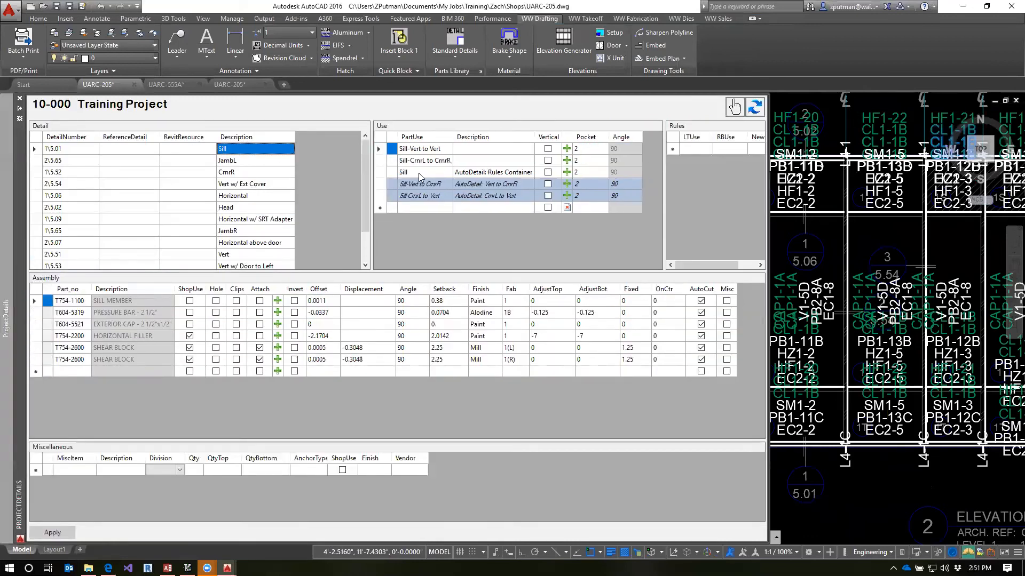
click(380, 150)
right_click(380, 150)
click(396, 156)
click(383, 207)
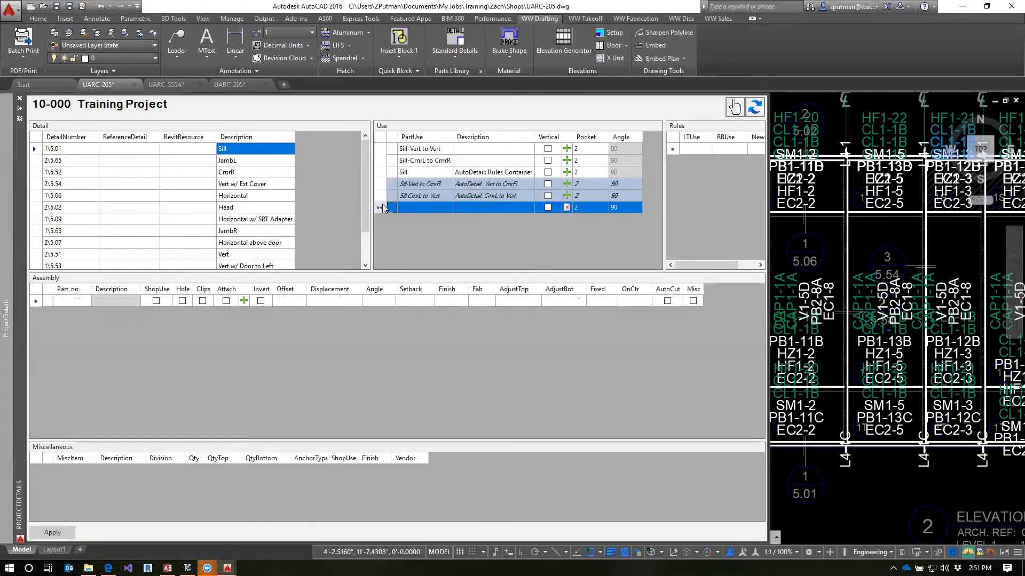
right_click(427, 207)
click(448, 232)
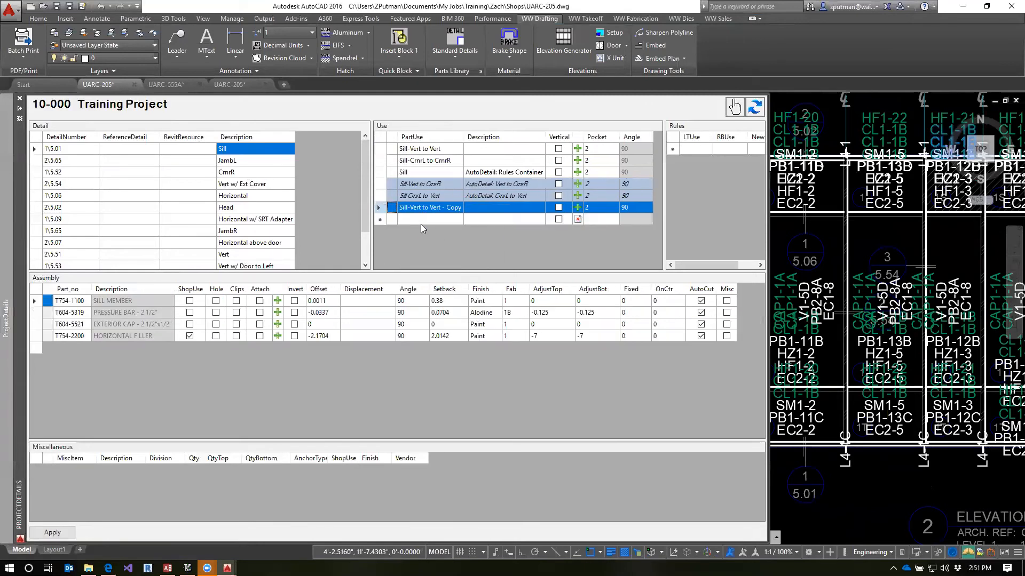
Rename the copied Sill use as Sill-JambL to JambR and copy the part of its name following the hyphen
click(413, 208)
drag(410, 208, 480, 209)
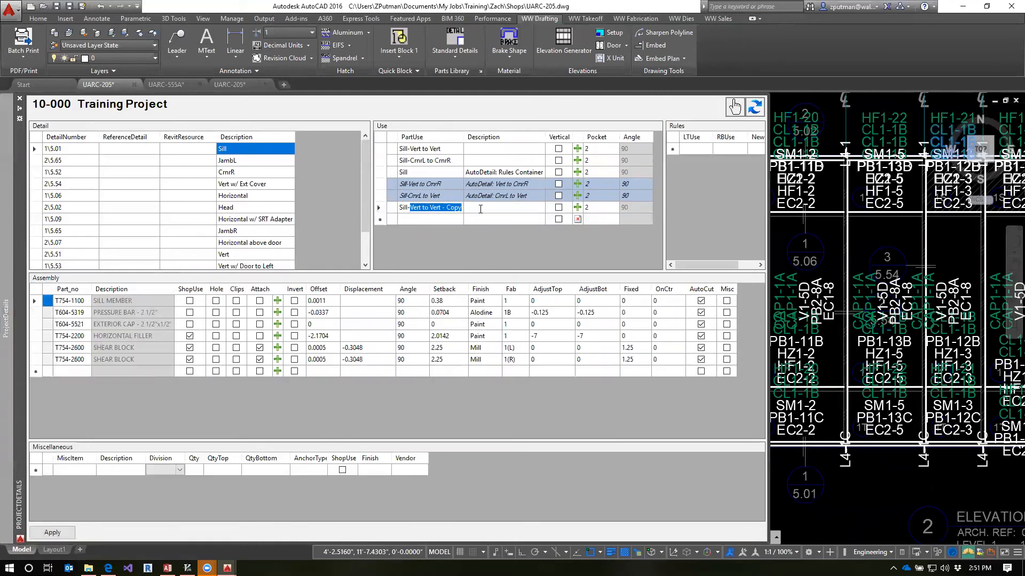
text(Jam)
click(456, 218)
click(451, 212)
click(449, 210)
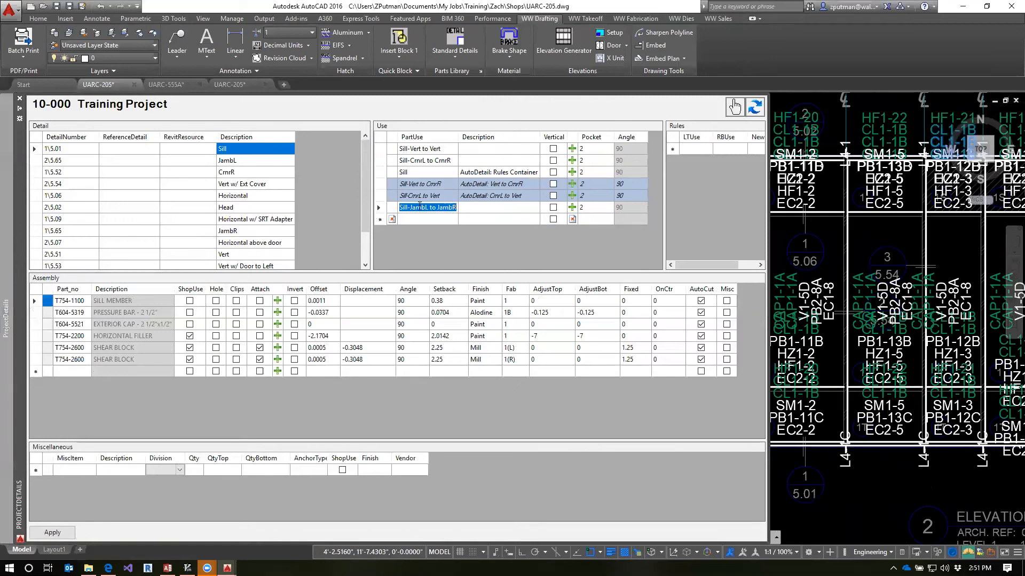
click(410, 208)
drag(409, 208, 486, 210)
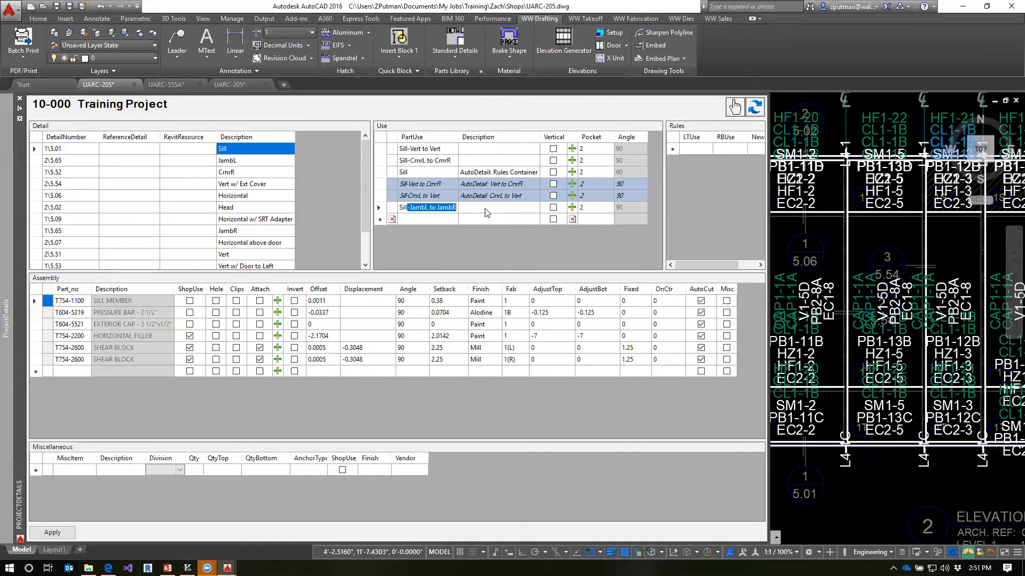
In the Head detail, duplicate the Head-Vert to Vert use into a new row
click(239, 207)
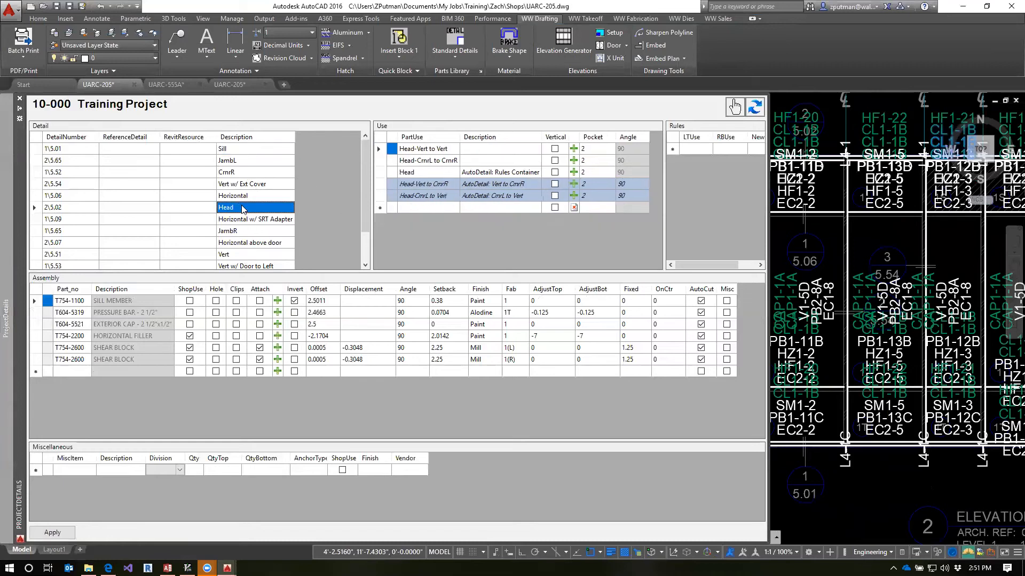
click(380, 150)
right_click(380, 150)
click(399, 157)
click(381, 208)
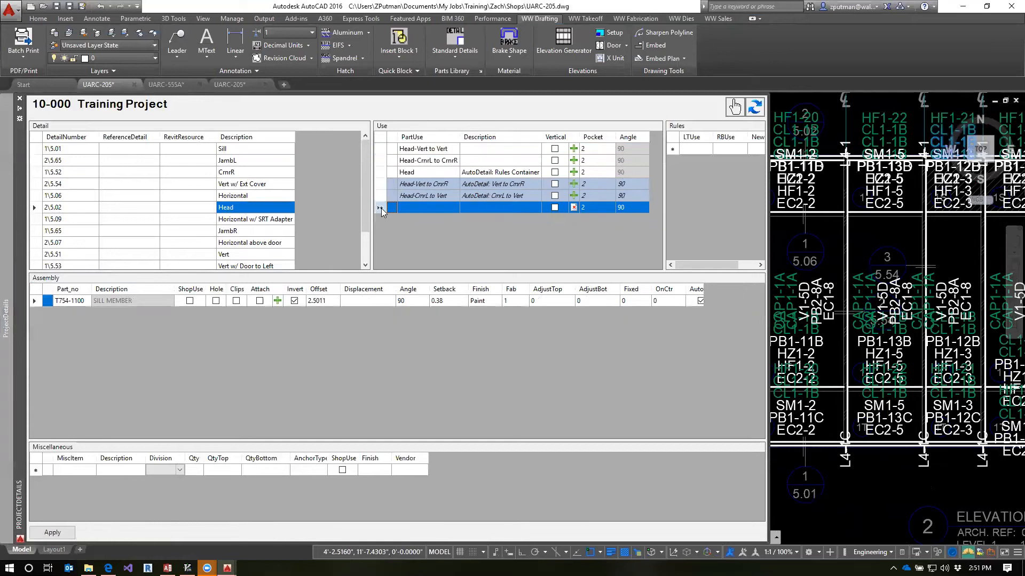
right_click(381, 209)
click(403, 228)
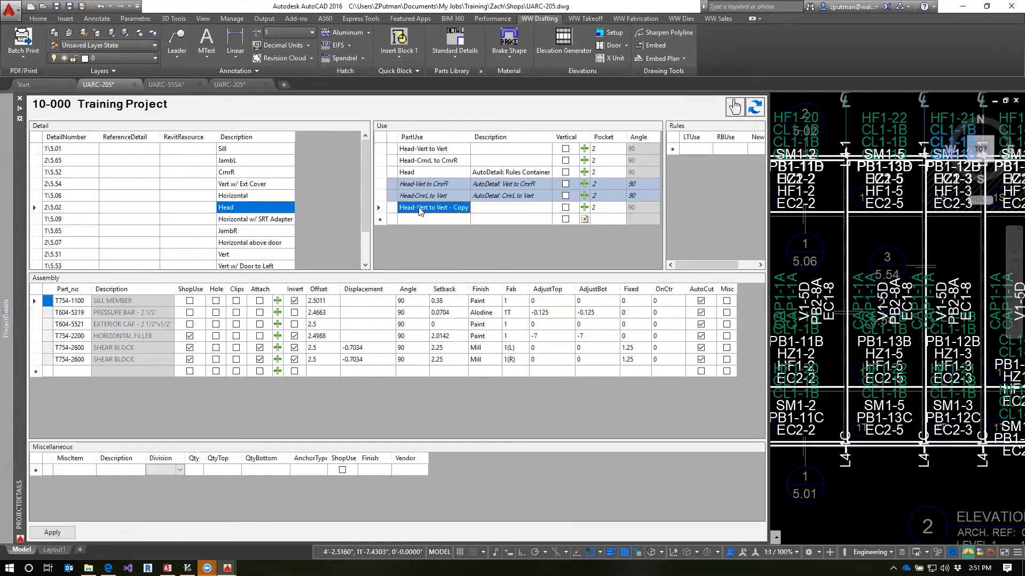
Rename the copied Head use as Head-JambL to JambR and apply the changes to the project details
click(419, 208)
drag(417, 208, 469, 208)
text(JambL to JambR)
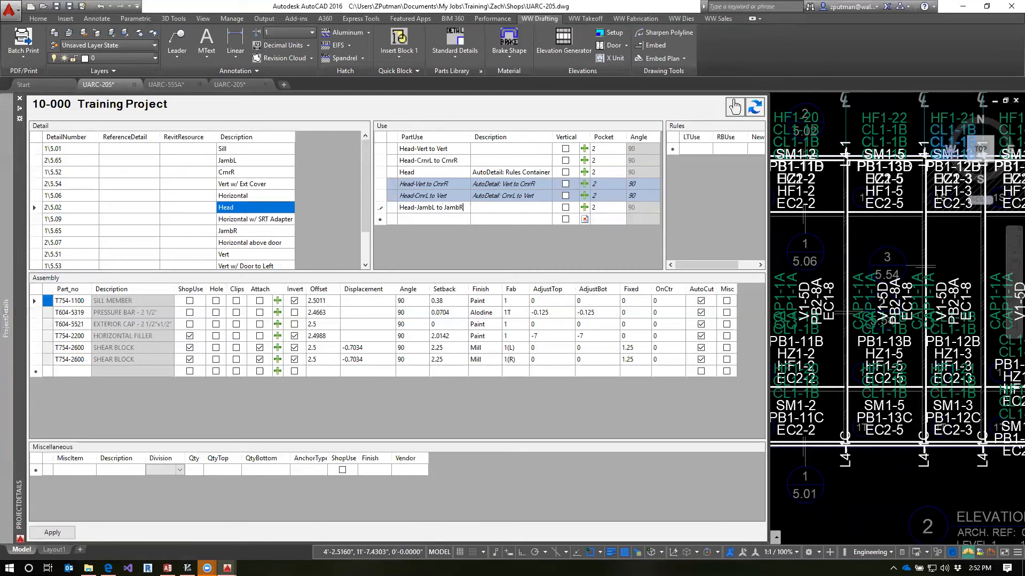
click(421, 172)
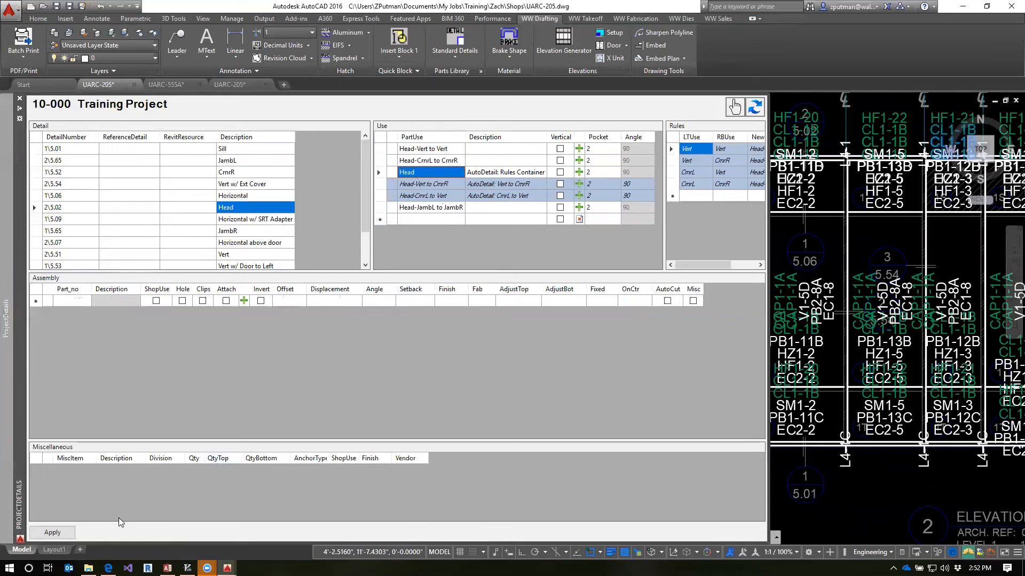
click(54, 533)
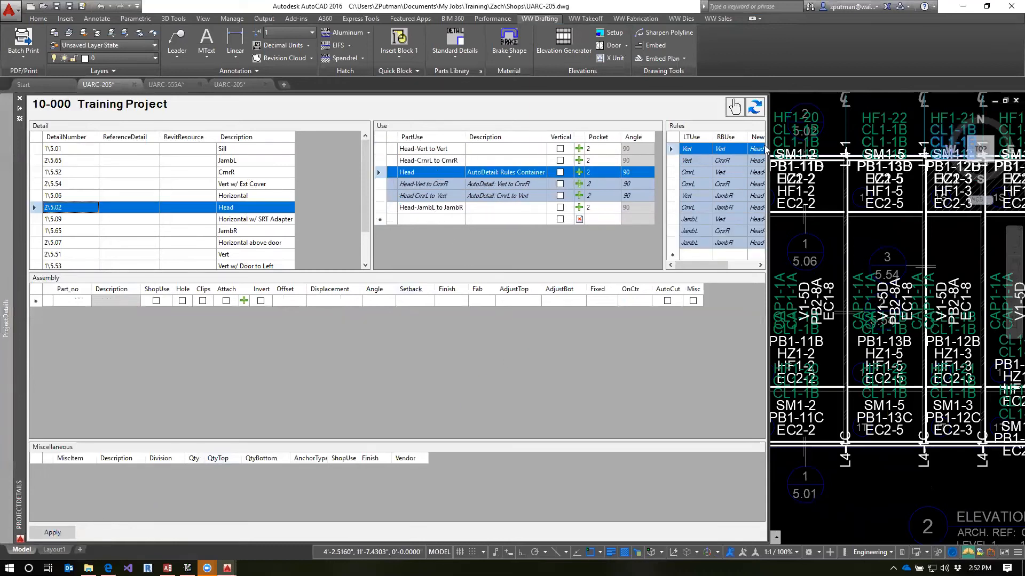
Examine the uses and AutoDetail rules in the Vert w/ Ext Cover, CrnrR, Horizontal w/ SRT Adapter and JambR details
click(243, 185)
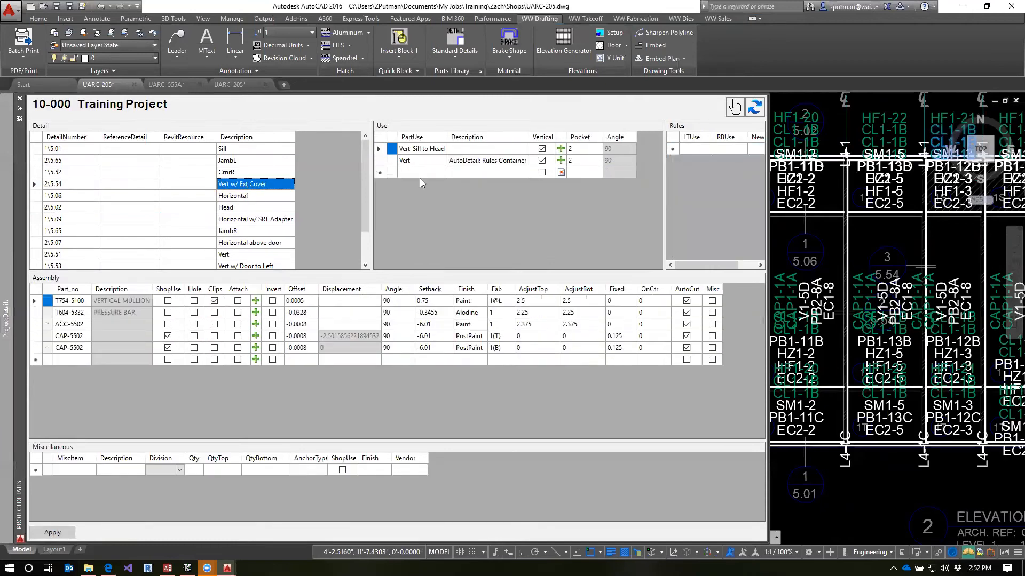
click(421, 161)
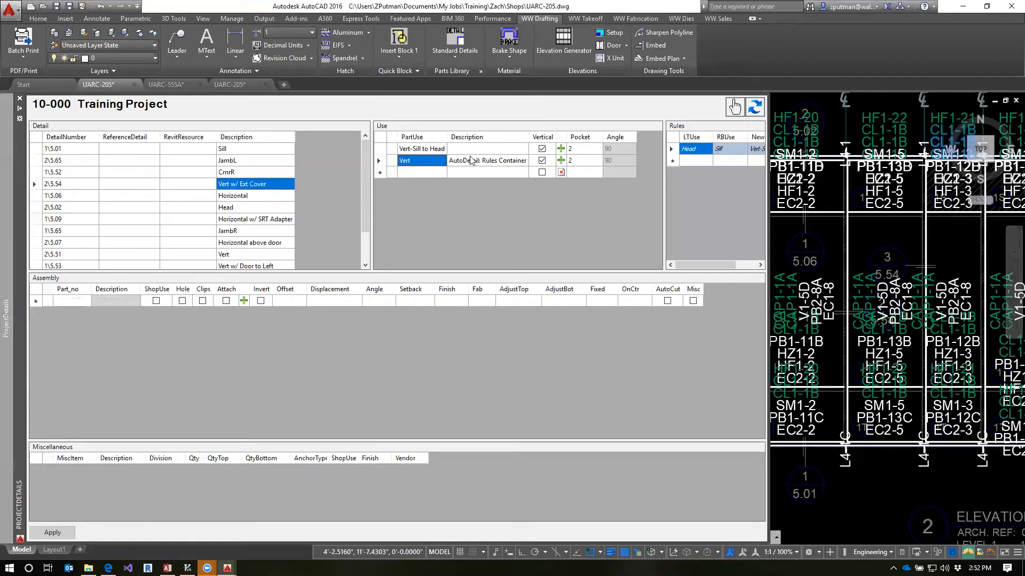
click(246, 170)
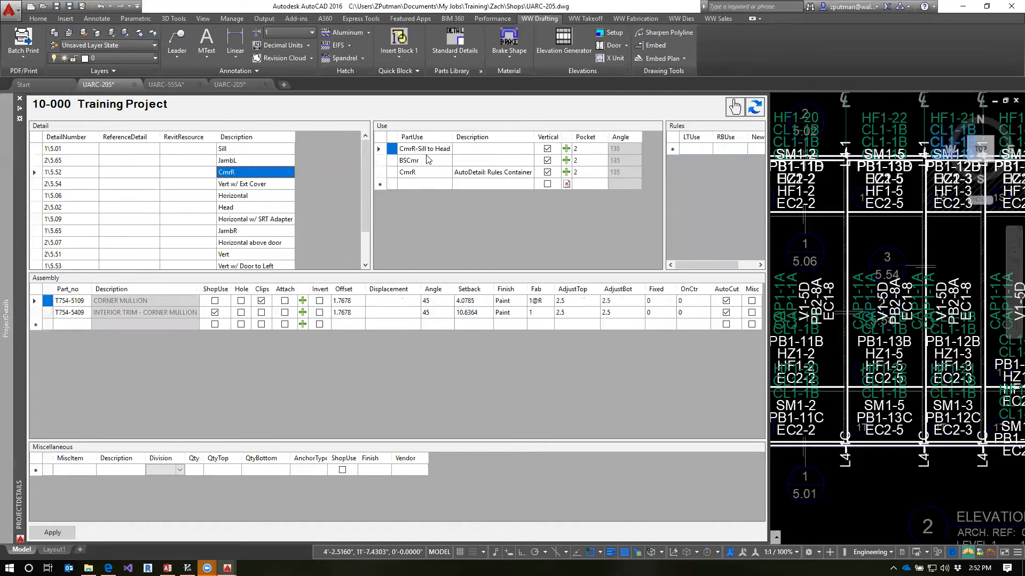
click(428, 172)
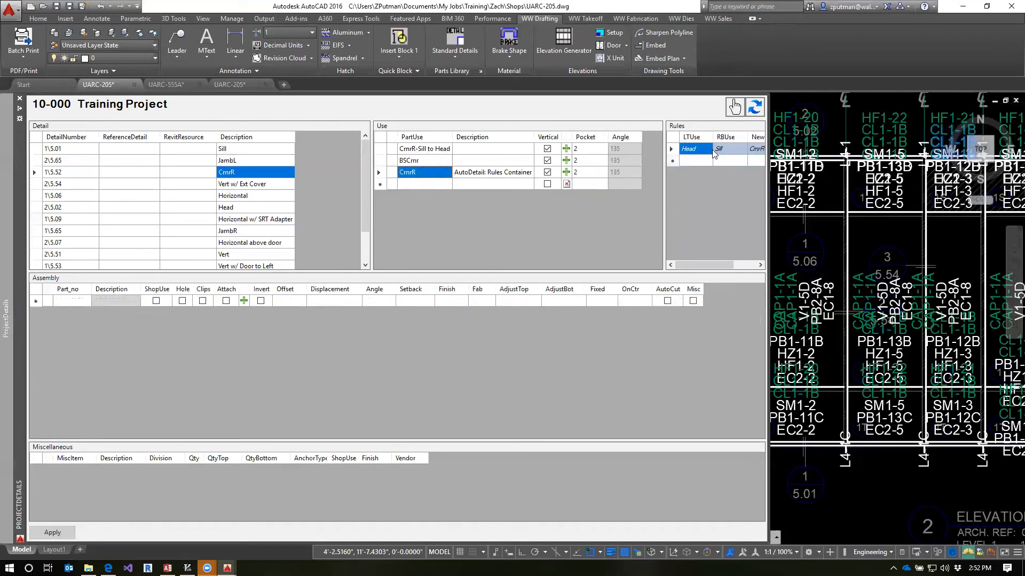
click(247, 219)
click(416, 152)
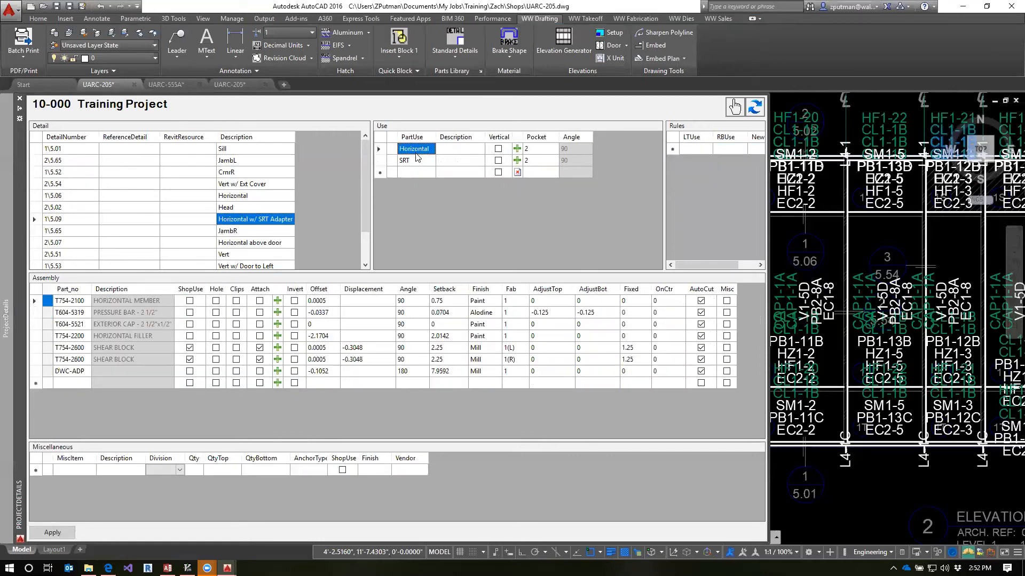
click(237, 231)
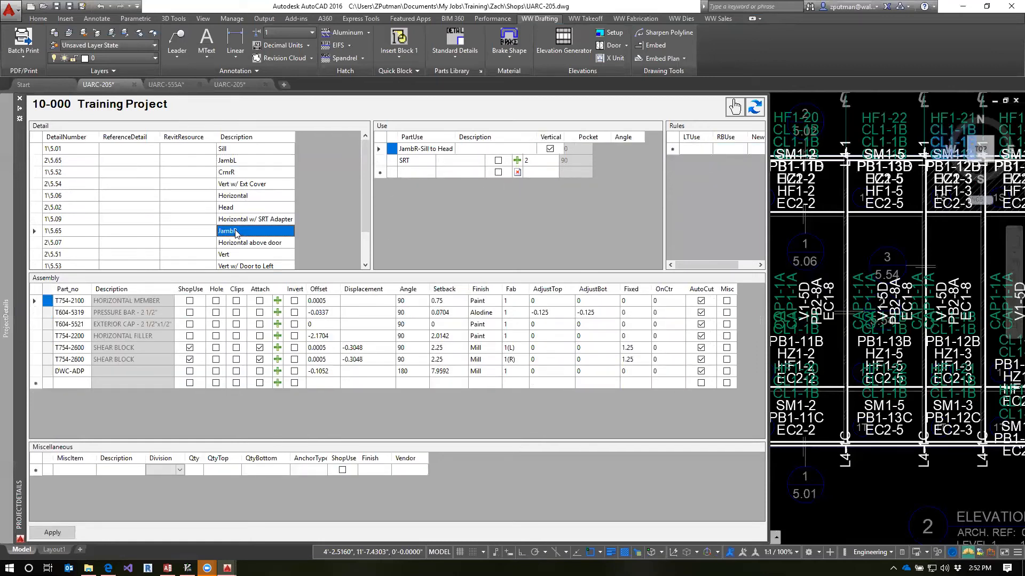
click(430, 150)
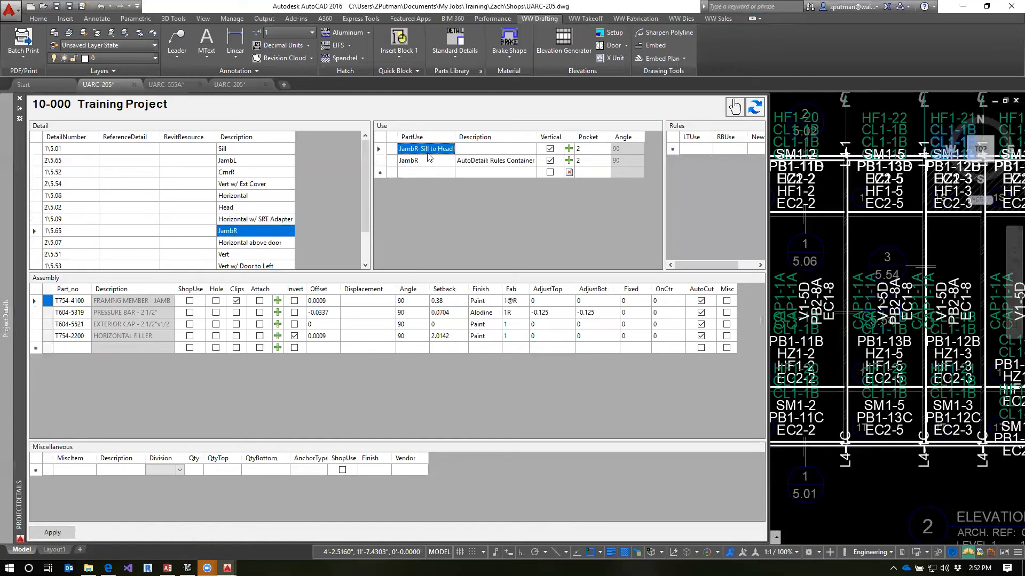
click(407, 173)
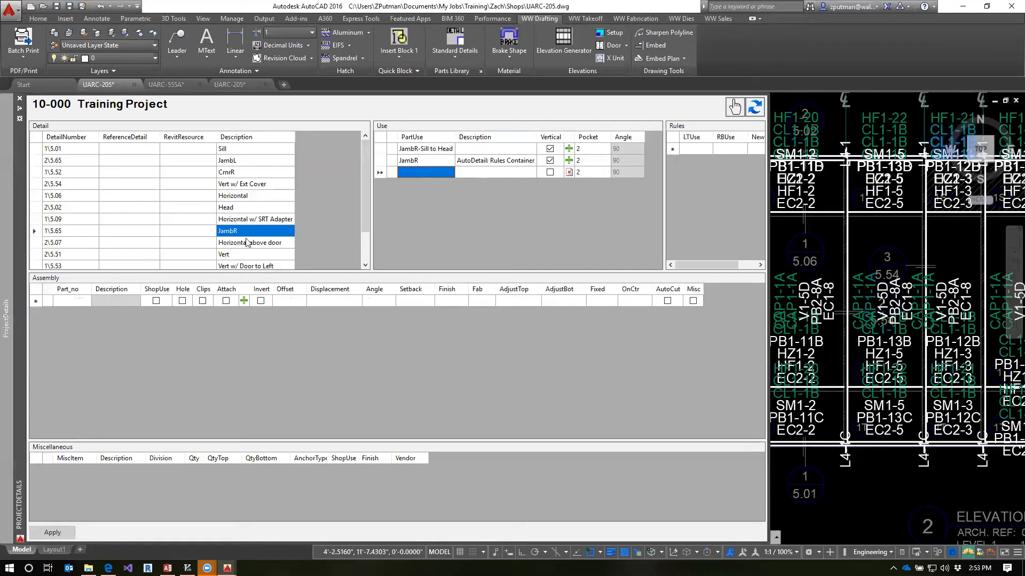
click(291, 230)
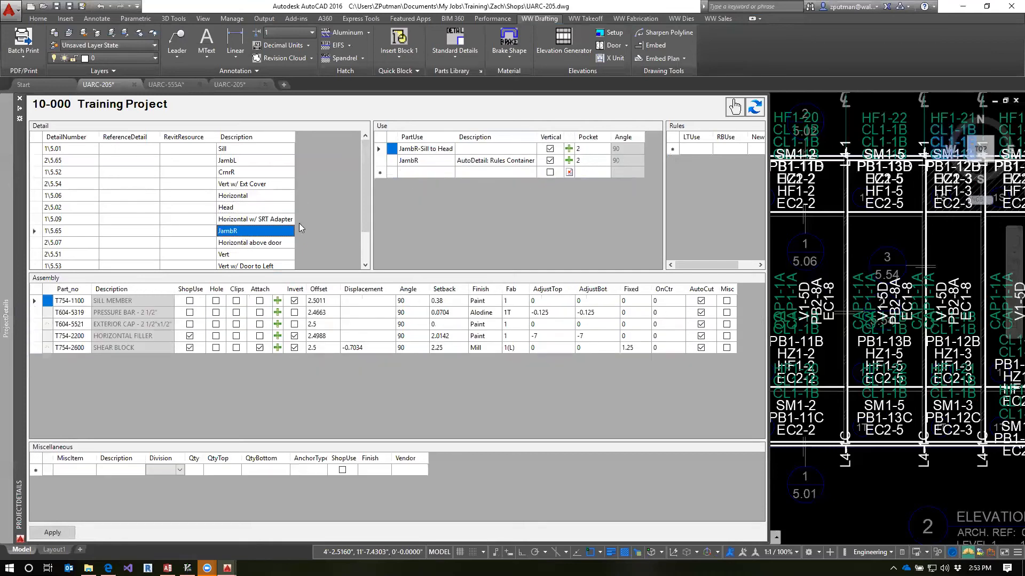
Examine the uses and AutoDetail rules in the Vert, Vert w/ Door to Left and Vert w/ Door to Right details
click(238, 255)
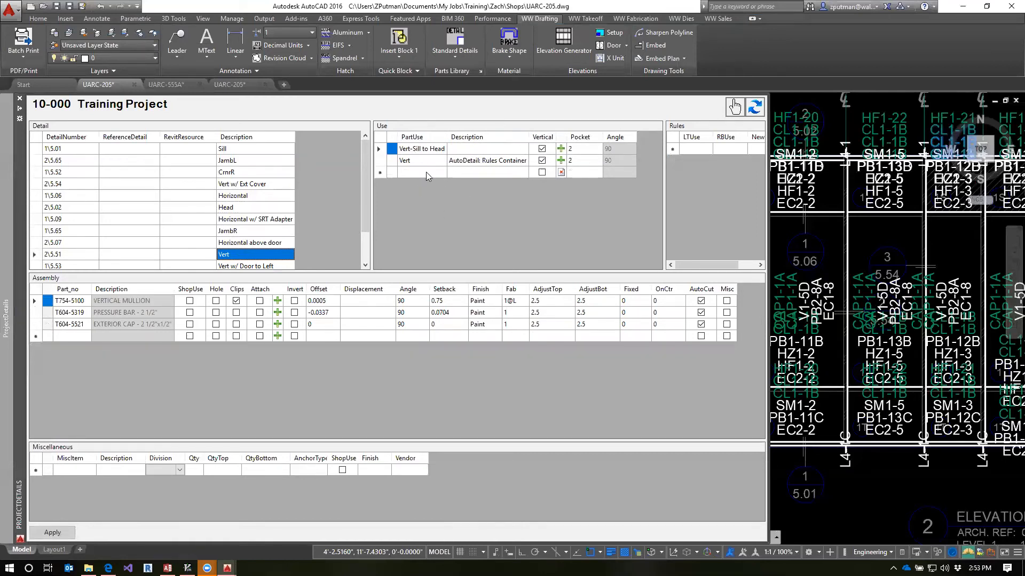
click(431, 149)
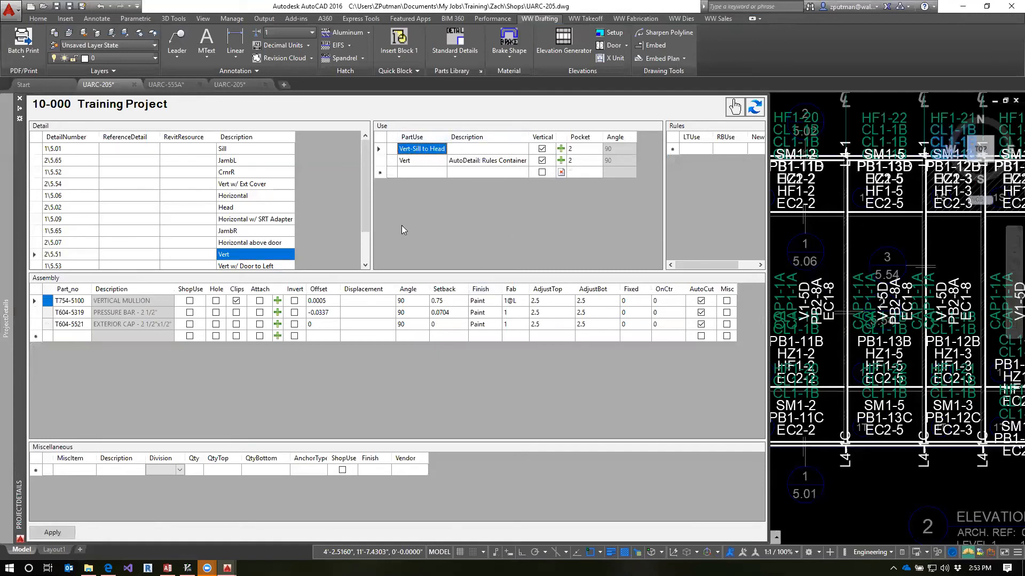
click(365, 211)
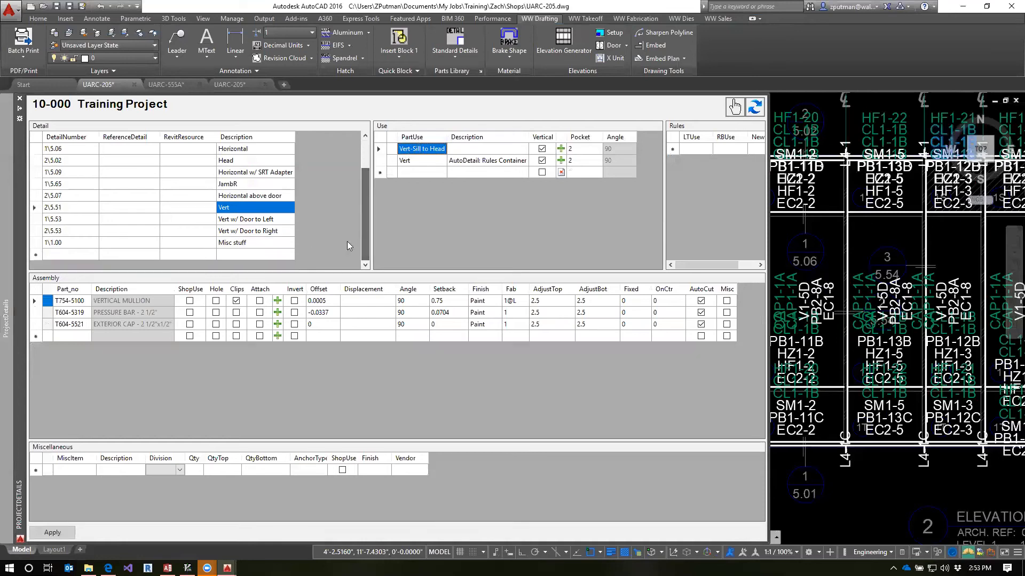
click(273, 221)
click(272, 231)
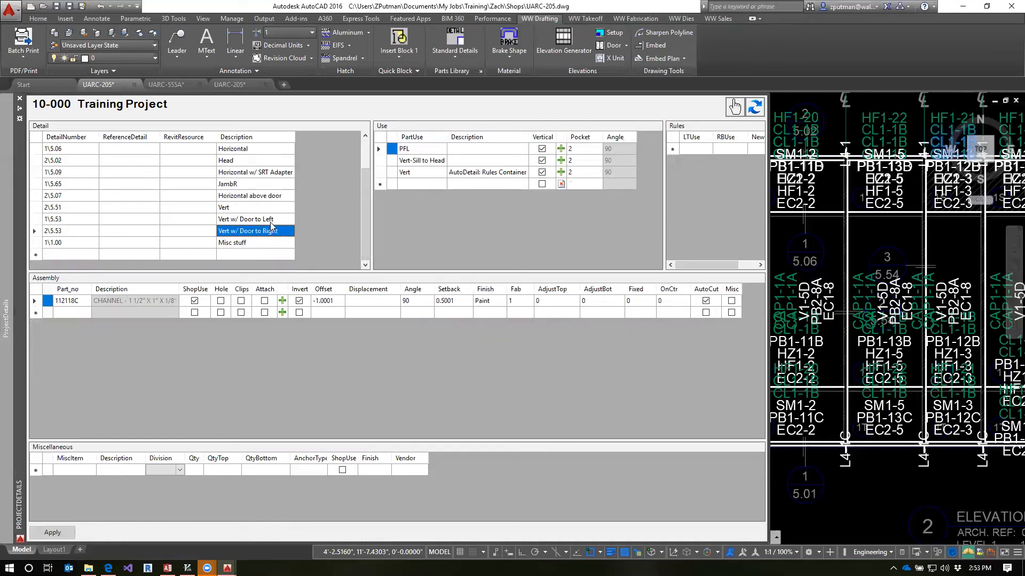
click(270, 222)
click(412, 173)
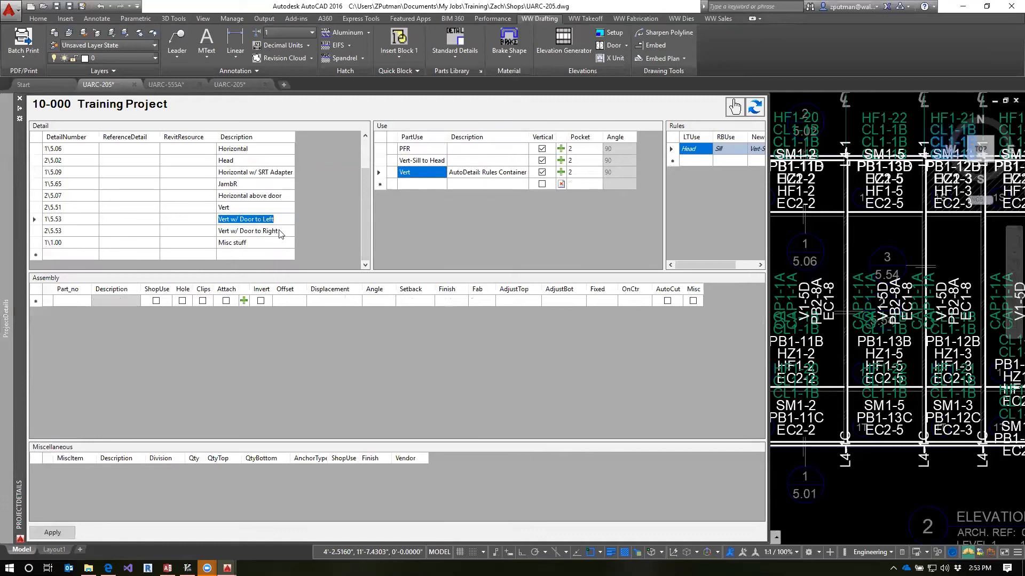
click(255, 230)
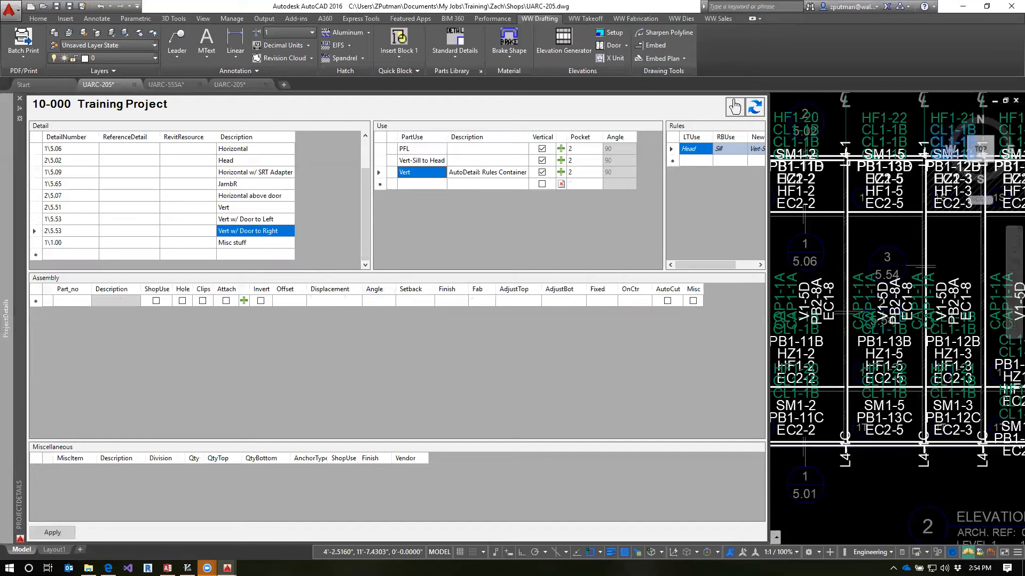
mouse_move(227, 568)
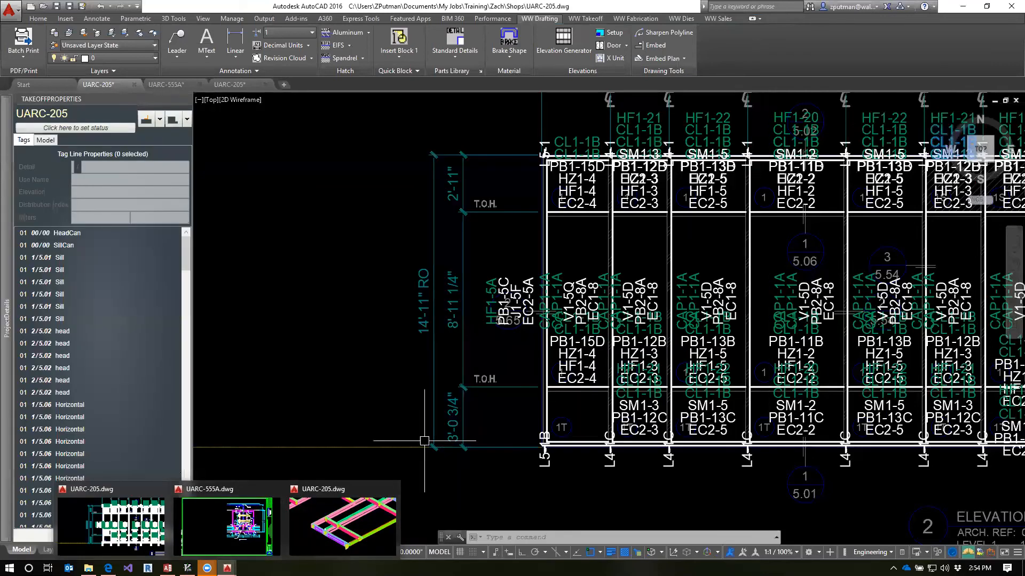
Run the UPD command to update the database for drawing UARC-205
mouse_move(7, 352)
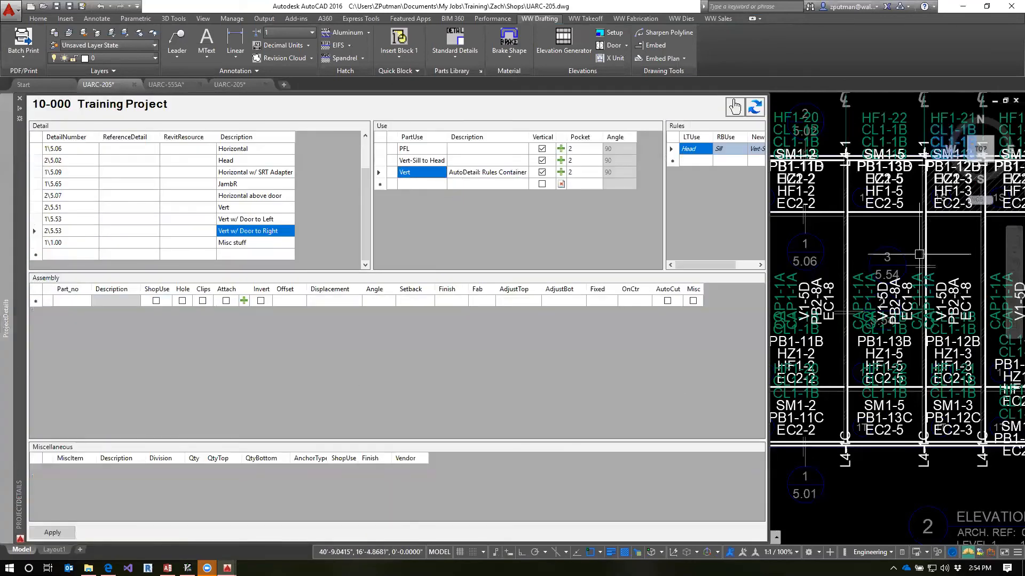
key(Escape)
text(UPD)
key(Return)
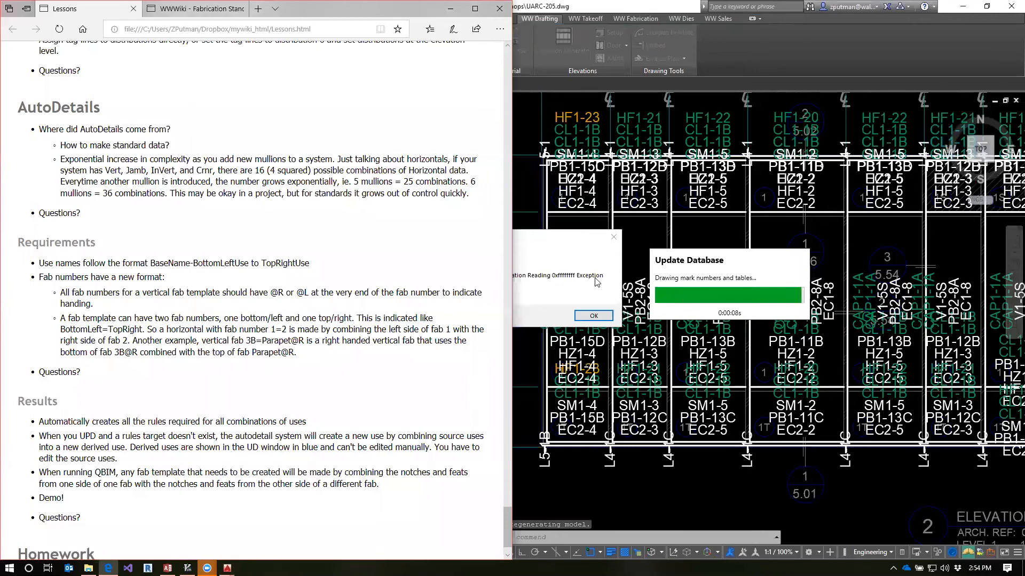
Dismiss the fatal error, decline saving the recovery drawing, and close the error report without sending it
click(576, 287)
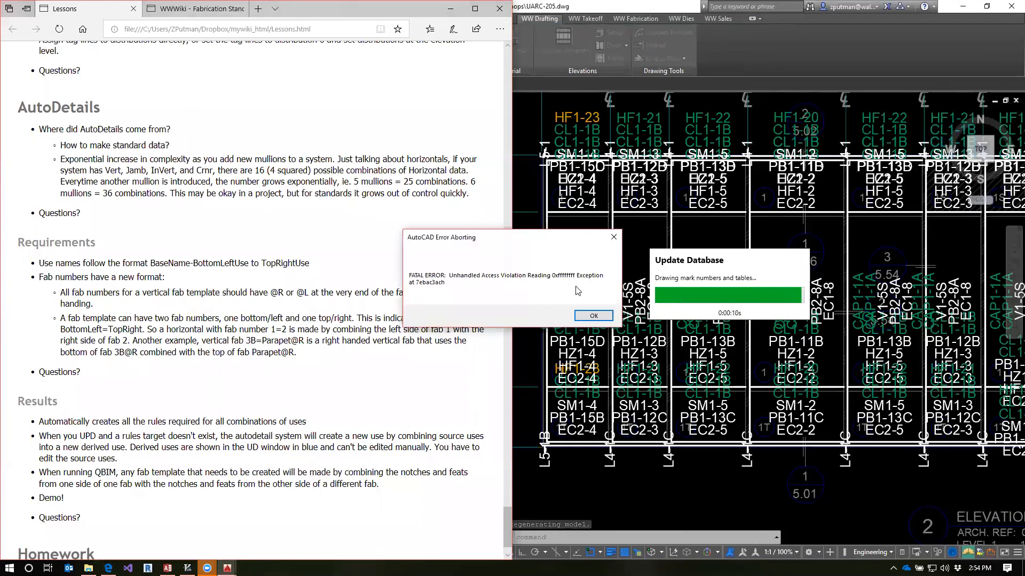
click(590, 317)
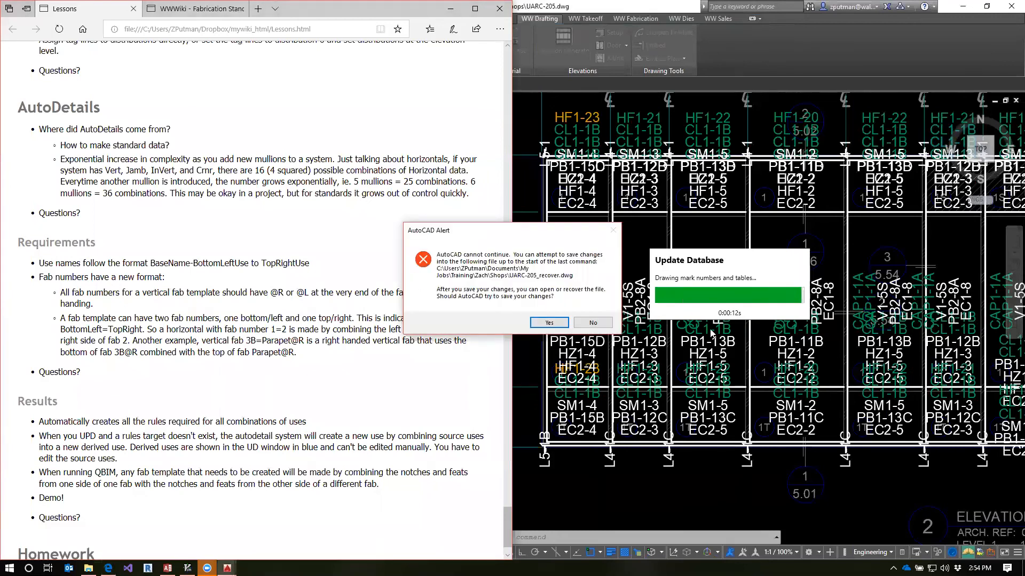
click(593, 323)
click(593, 323)
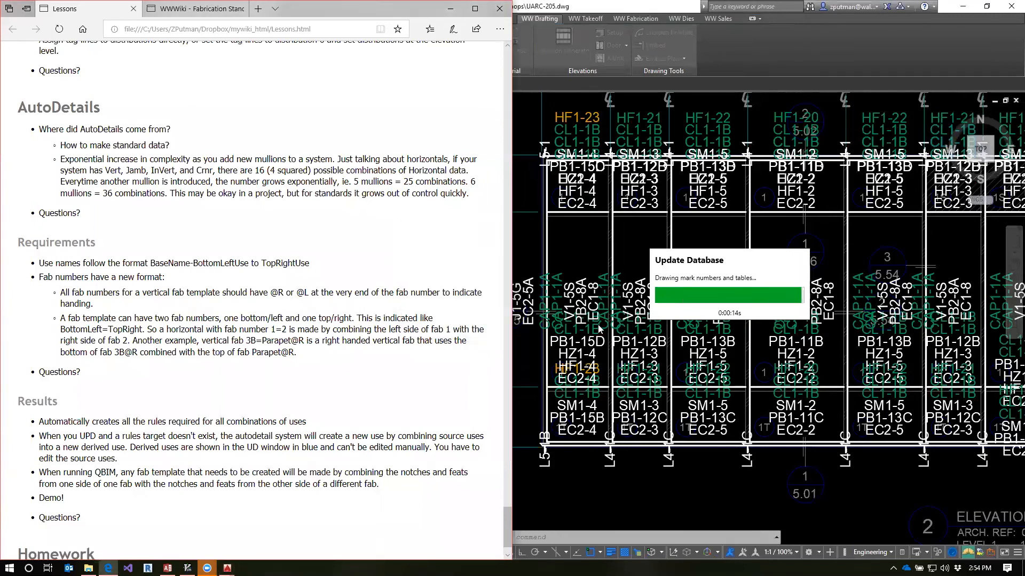
click(598, 325)
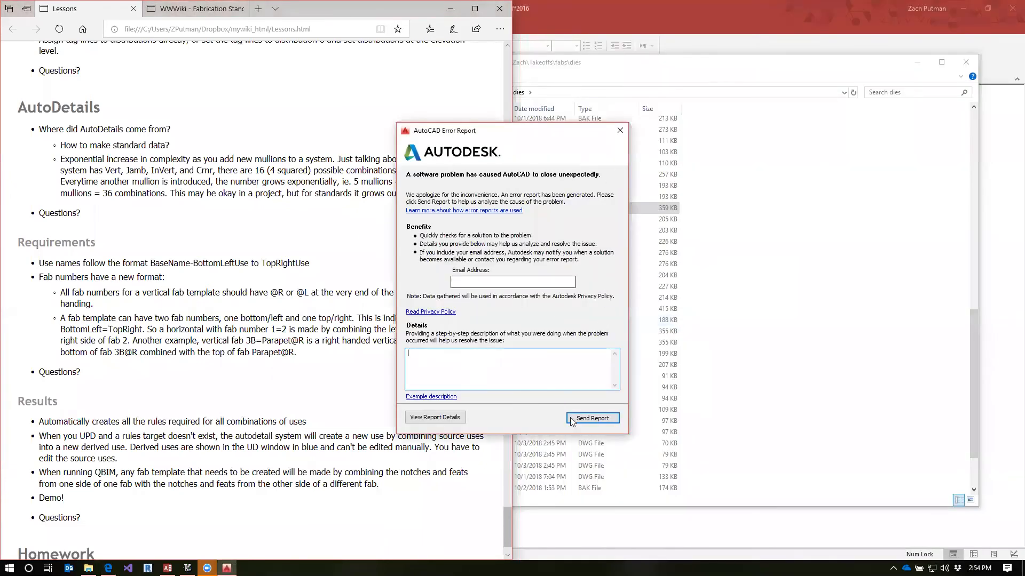
click(620, 131)
click(589, 308)
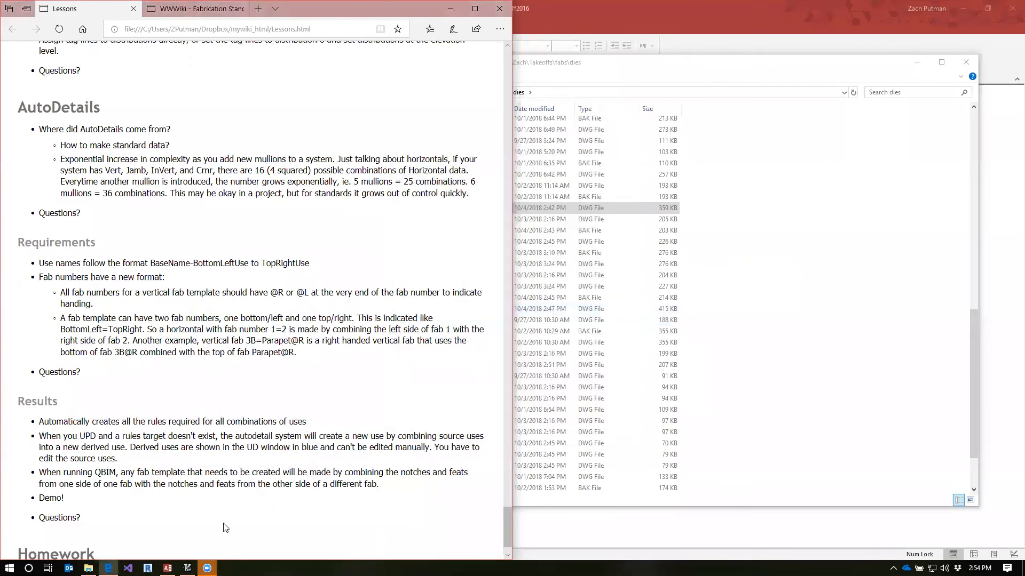
Relaunch AutoCAD 2016, dismiss the drawing recovery notice and close the Drawing Recovery Manager
click(10, 568)
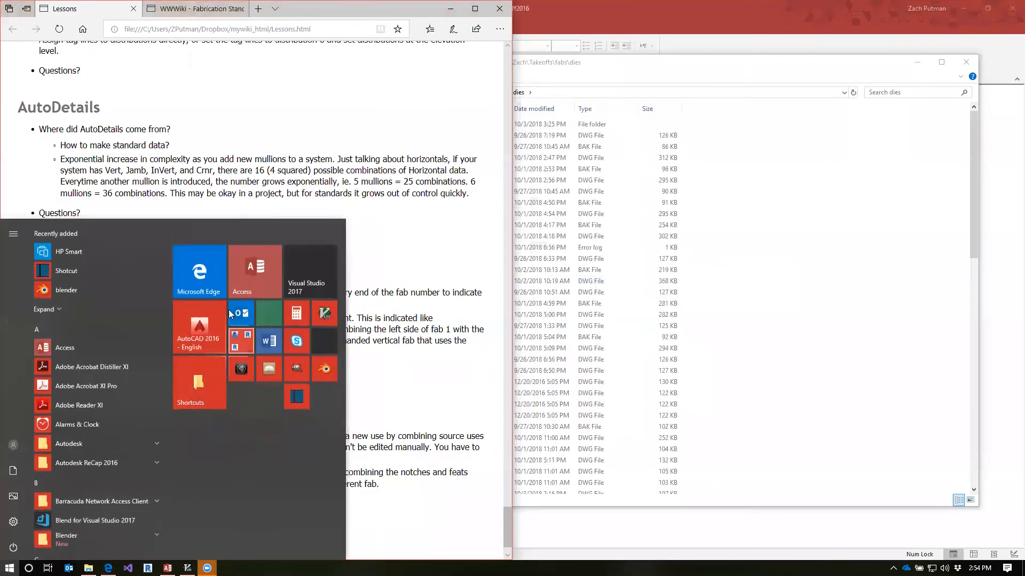
click(202, 336)
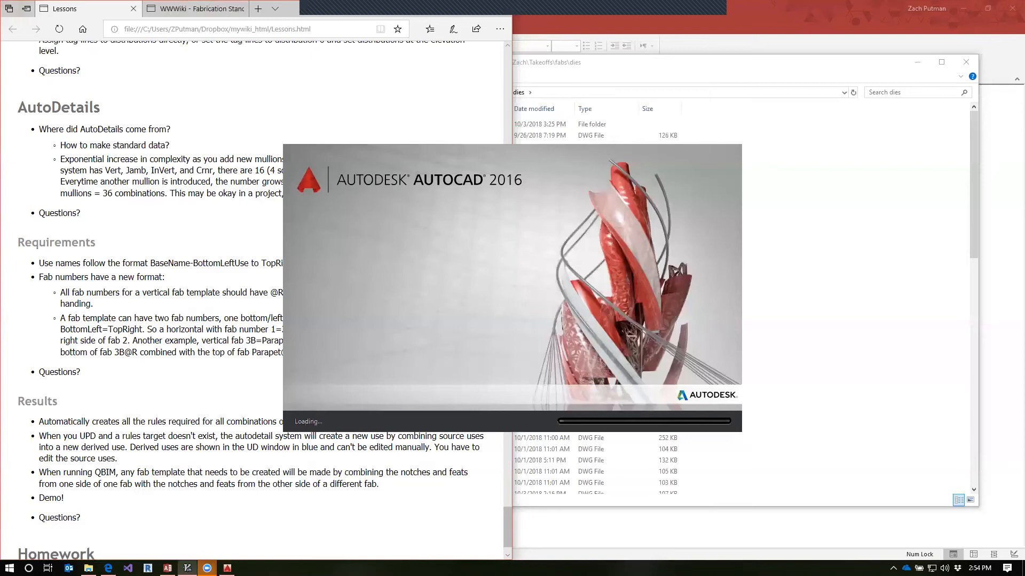
click(123, 211)
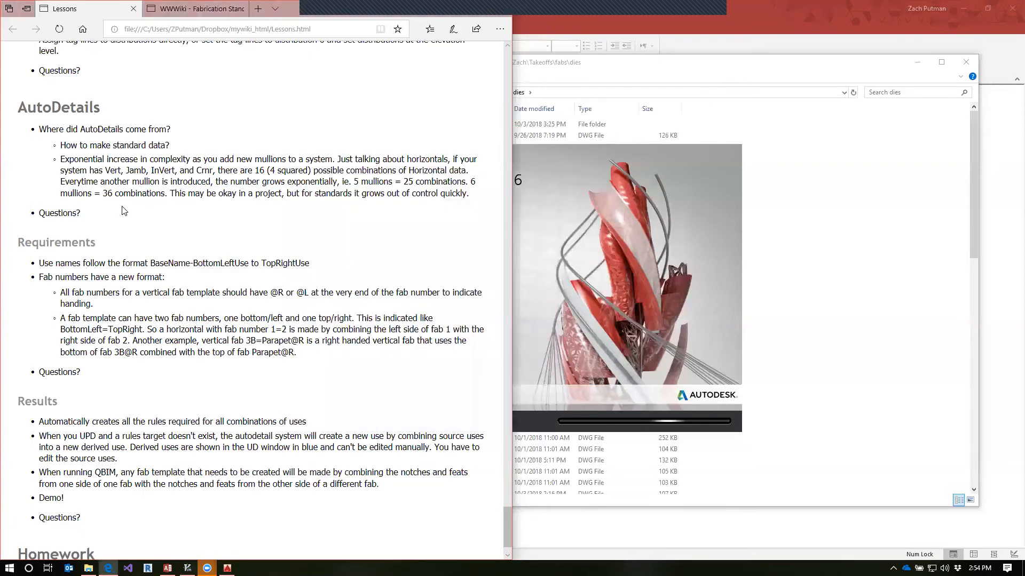
scroll(221, 284, down, 1)
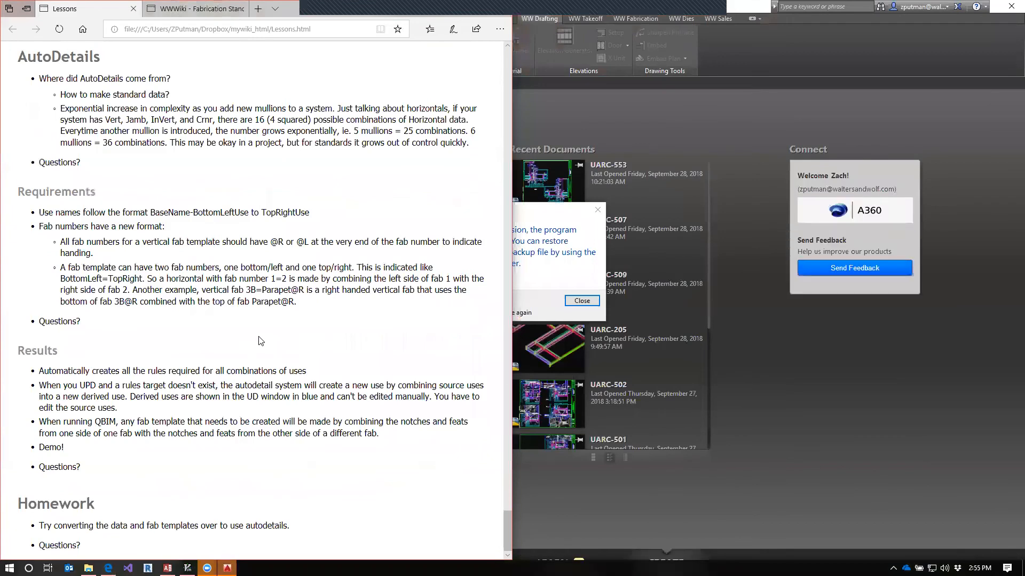
click(549, 236)
click(581, 301)
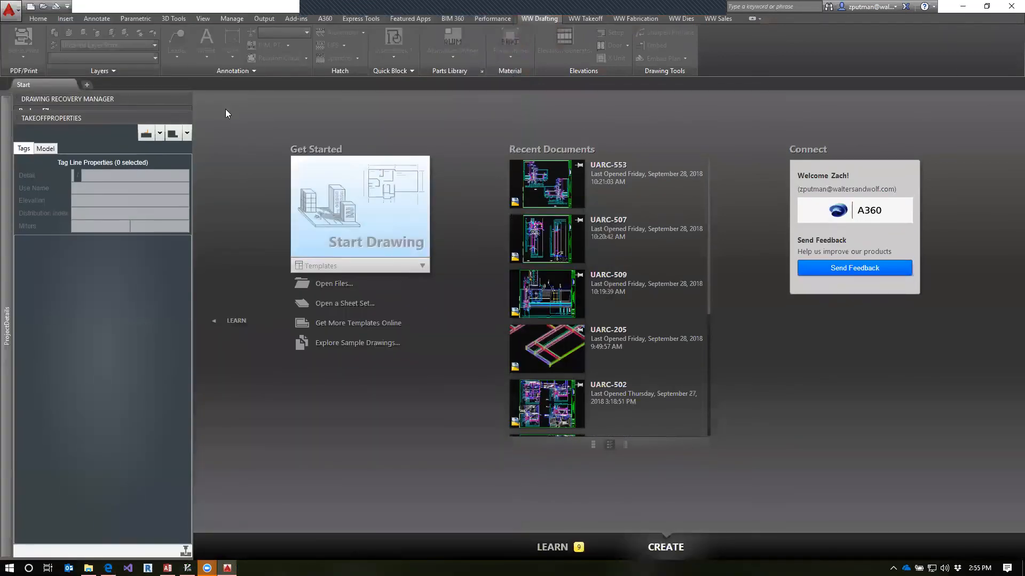
click(187, 99)
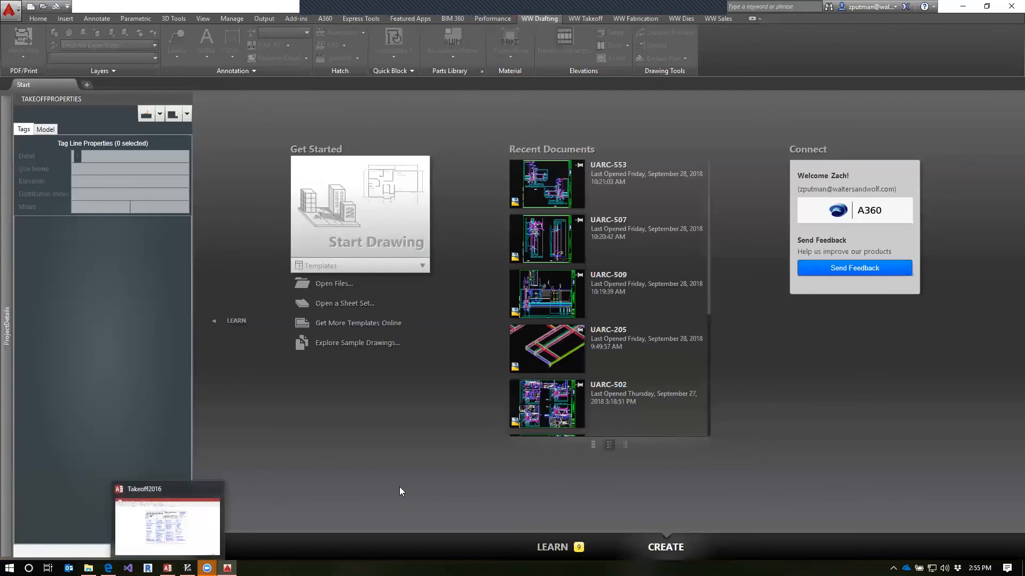
Open the UARC-502 drawing from the recent documents
right_click(227, 568)
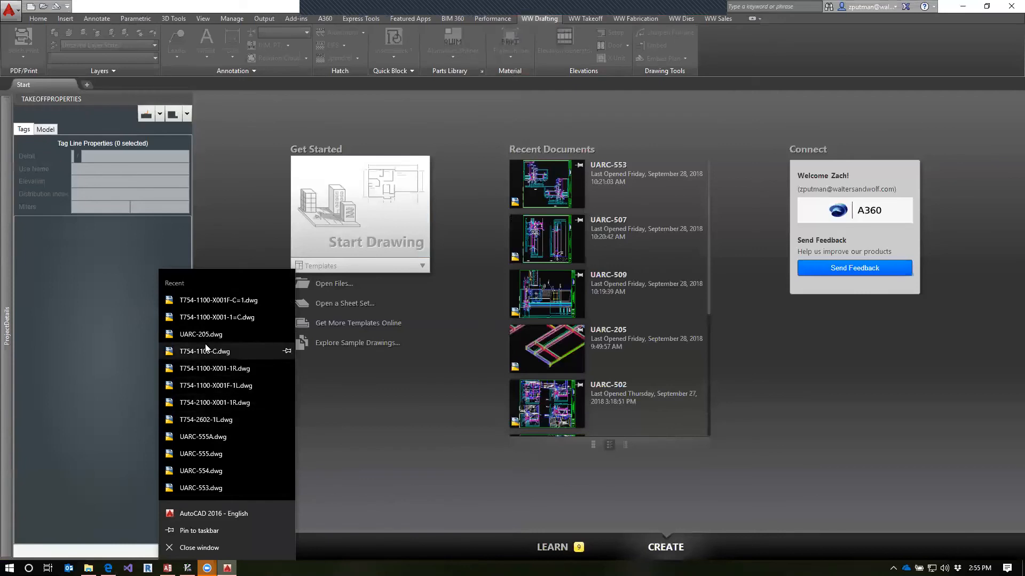
click(357, 389)
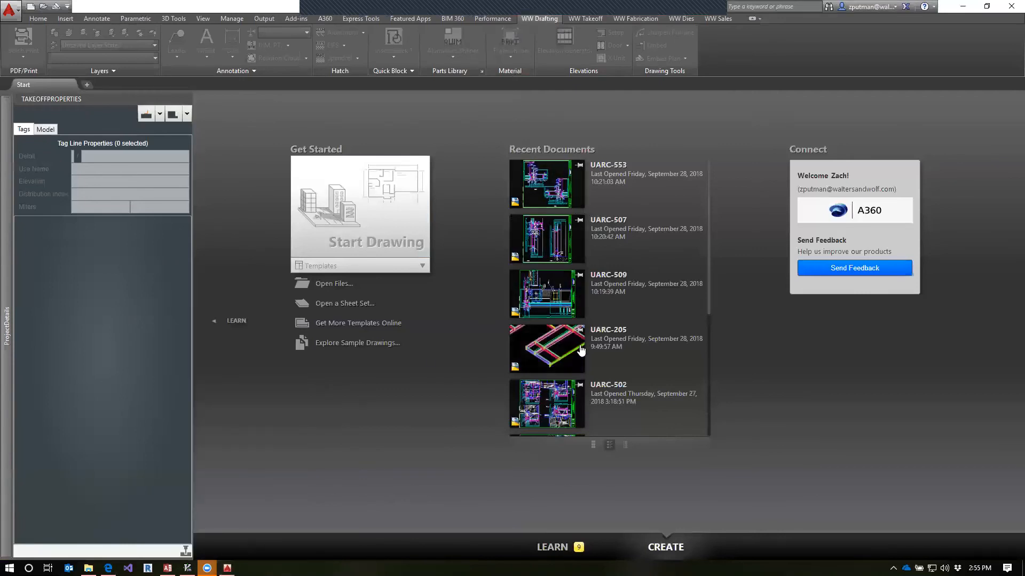
scroll(614, 321, down, 4)
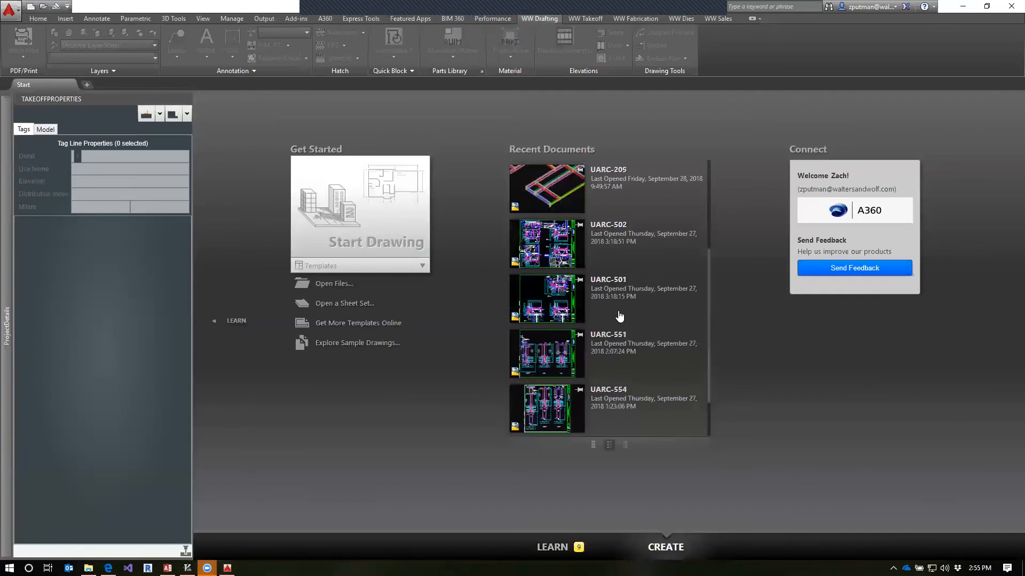
scroll(614, 318, up, 3)
click(551, 364)
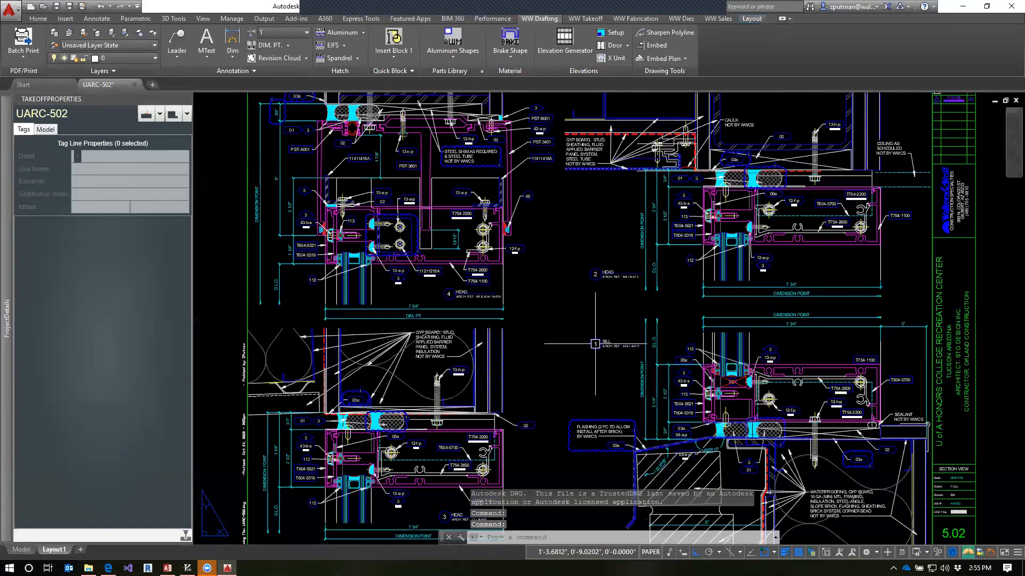
Open drawing UARC-205 with the QV command, using 205 as the part of the file name
text(qv)
key(Return)
text(205)
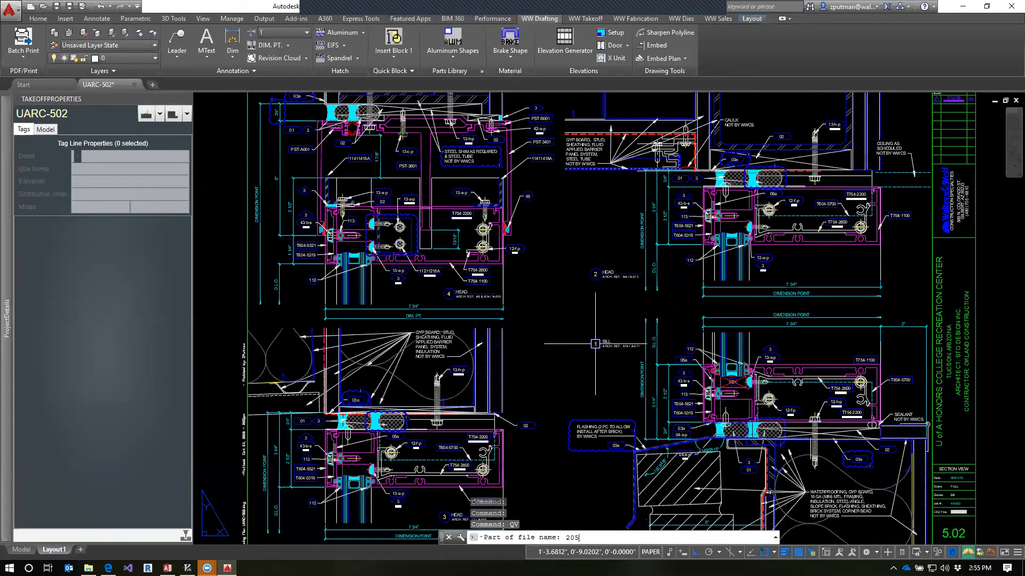
key(Return)
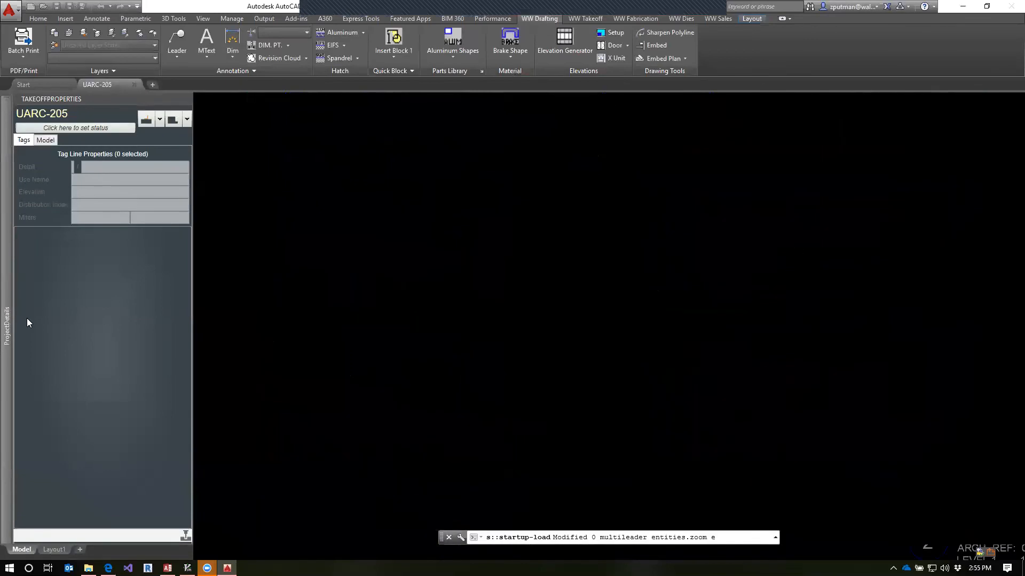
Examine the assembly parts of the Sill-Vert to Vert, Sill-CrnrL to CrnrR and Sill-JambL to JambR uses in the Sill detail's project data
mouse_move(7, 319)
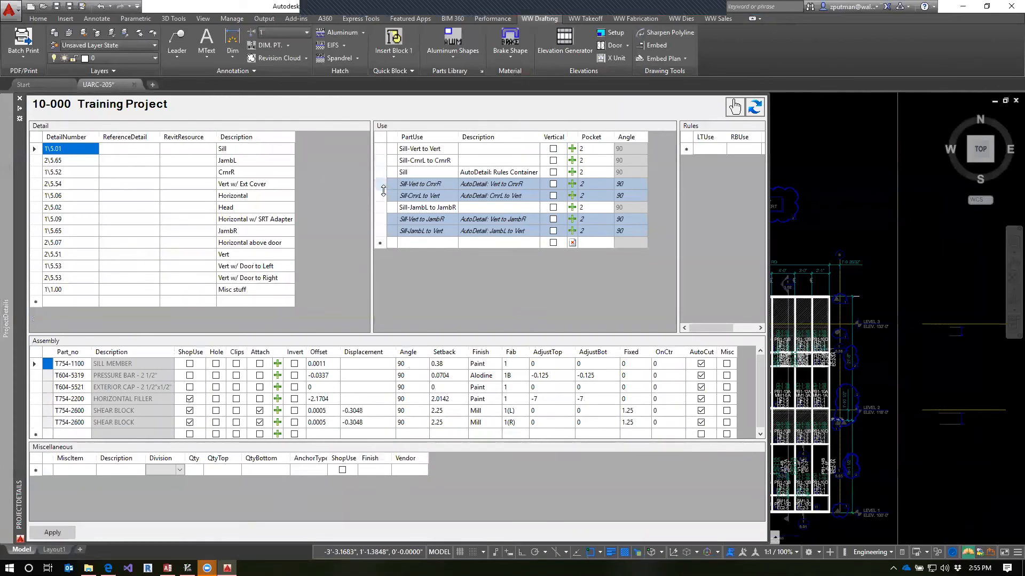
click(382, 149)
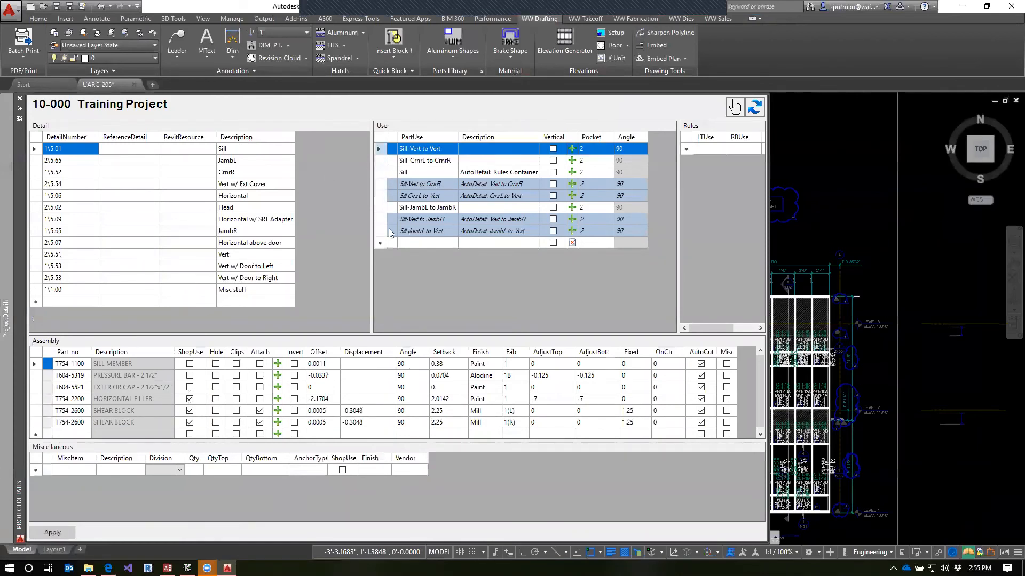
click(35, 365)
drag(35, 367, 37, 400)
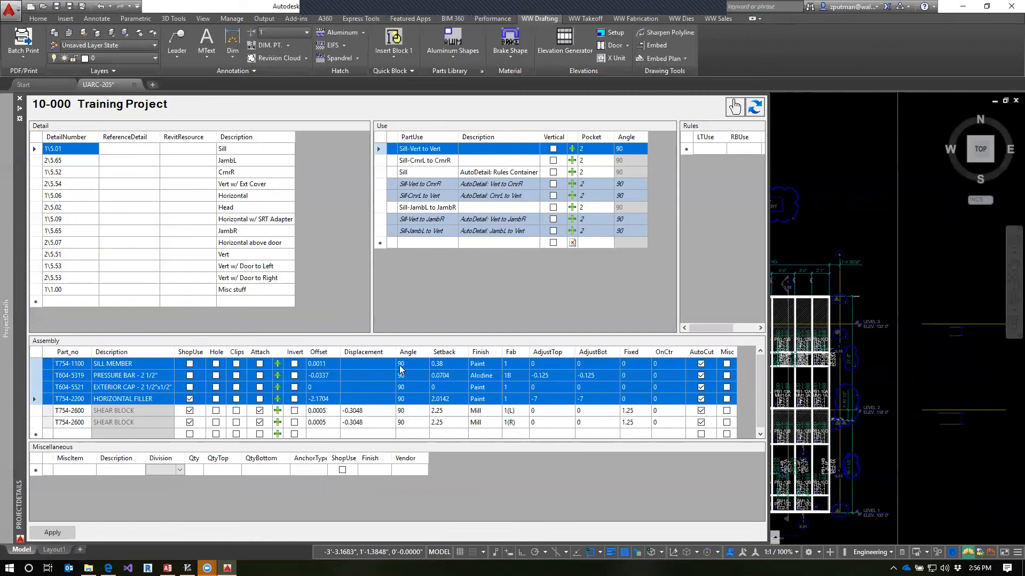
click(435, 160)
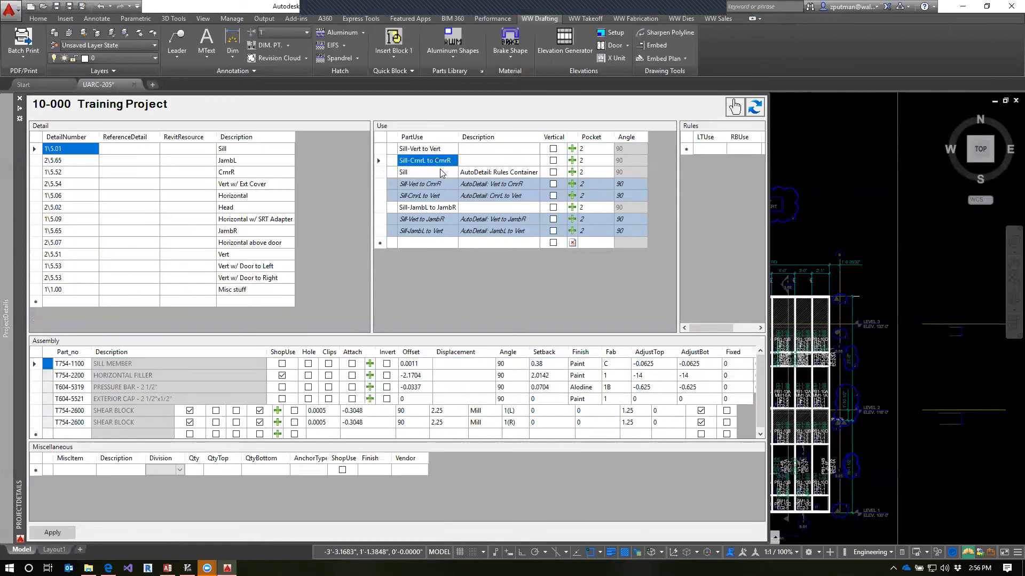
click(430, 208)
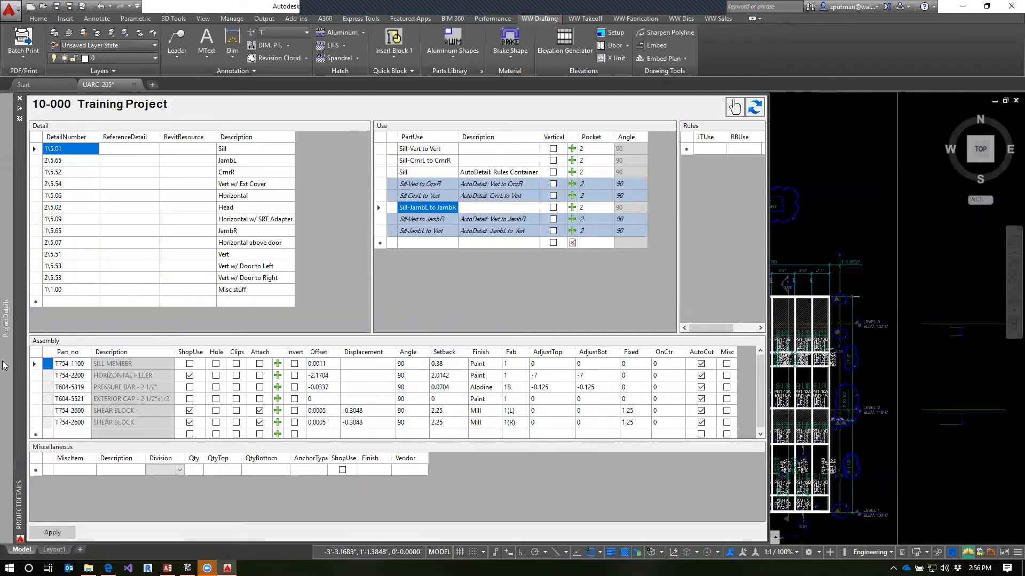
drag(35, 365, 547, 394)
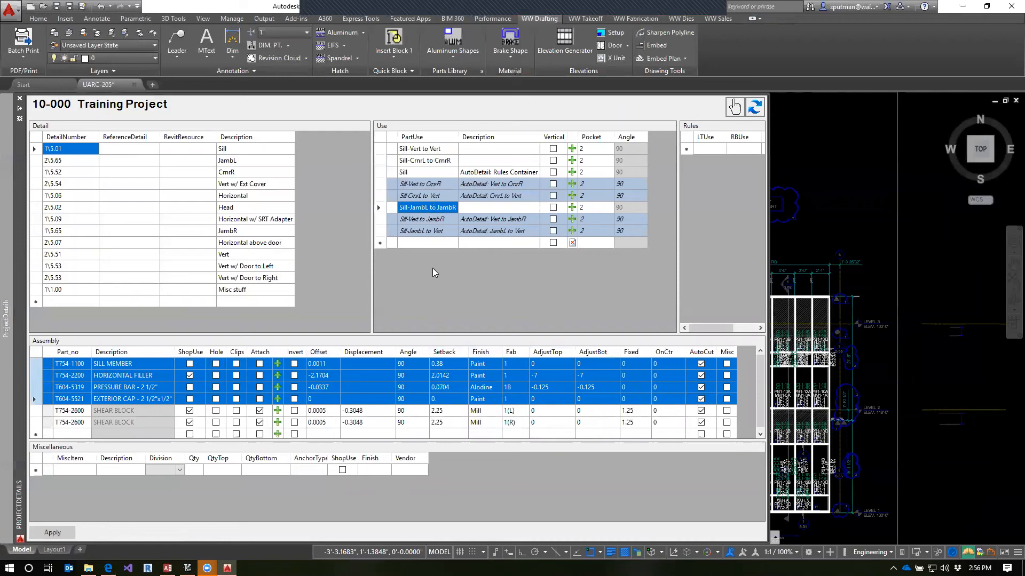
click(334, 364)
click(334, 364)
click(444, 368)
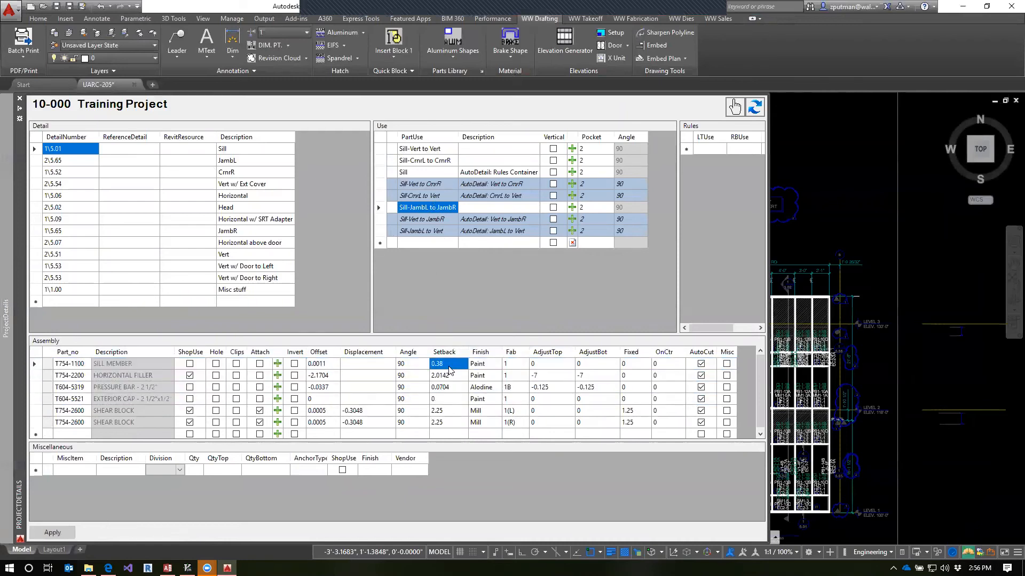
Compare the order of assembly parts in the Sill detail's source uses with the derived Sill-JambL to Vert use
click(426, 151)
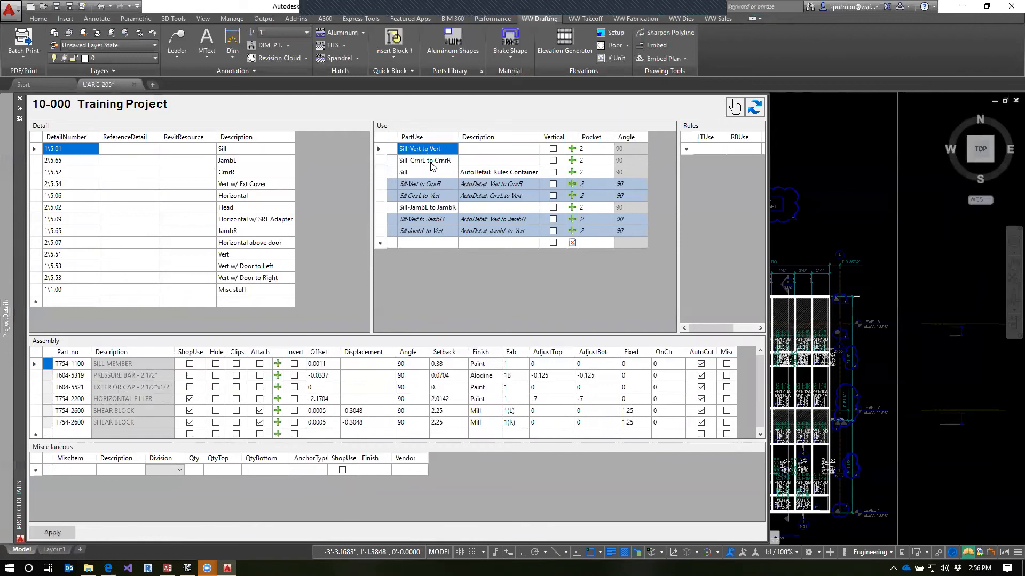
click(430, 162)
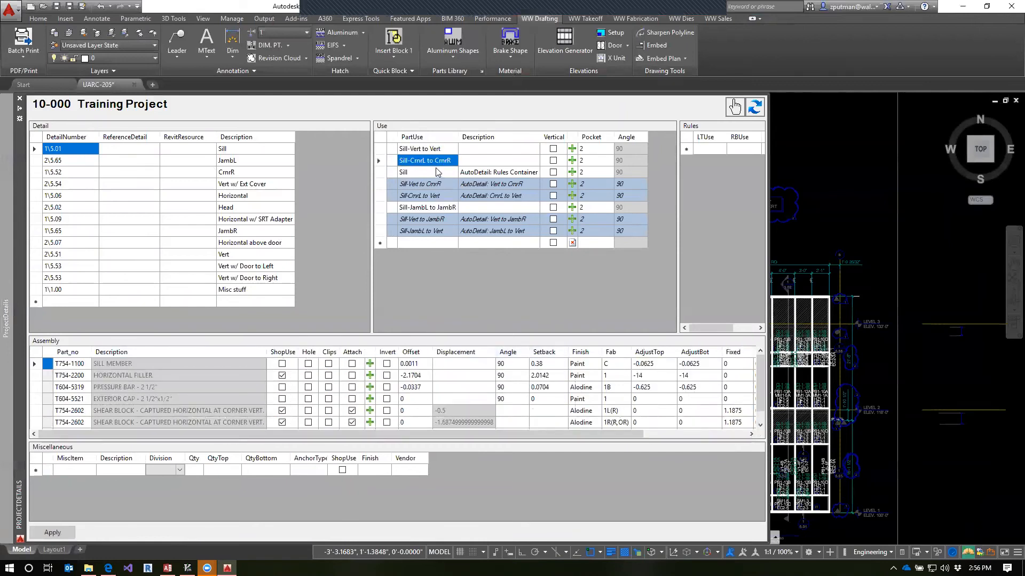
click(430, 208)
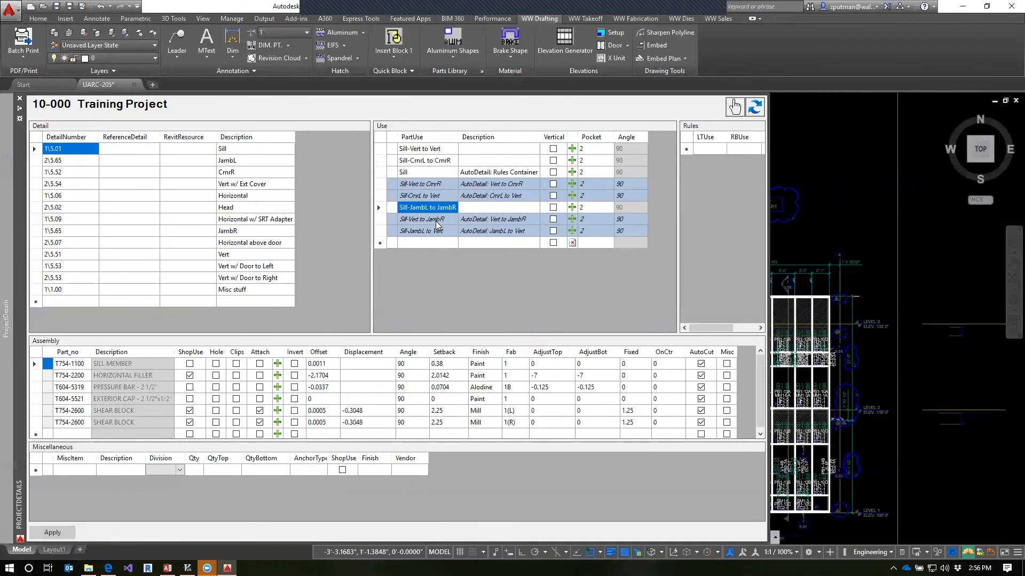
click(35, 364)
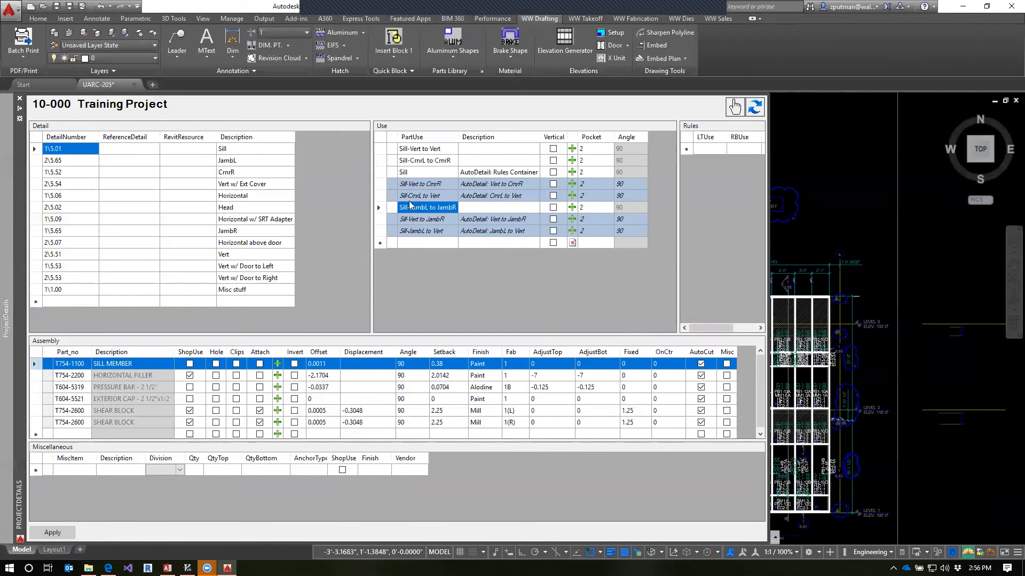
click(383, 150)
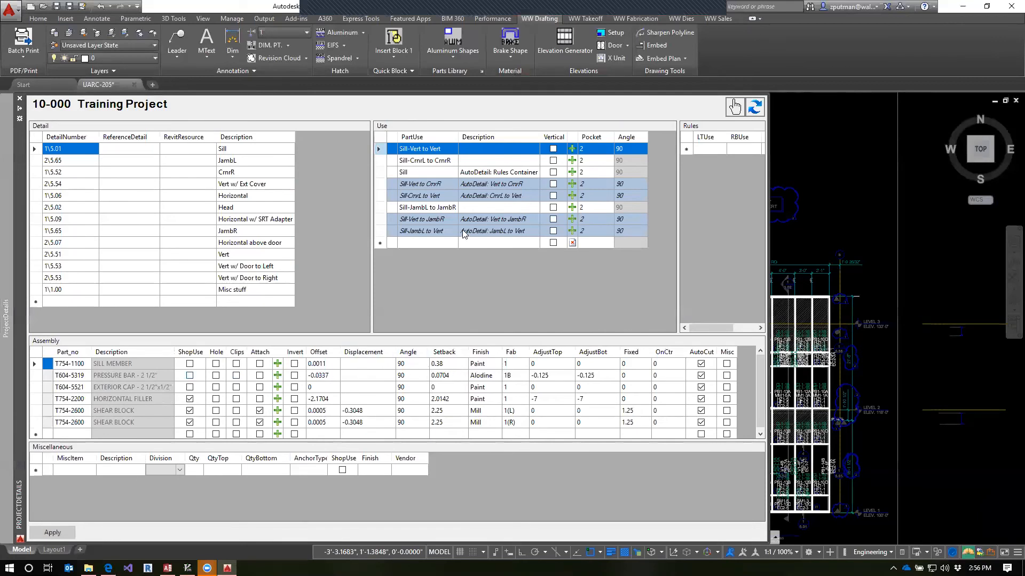
click(72, 364)
click(427, 207)
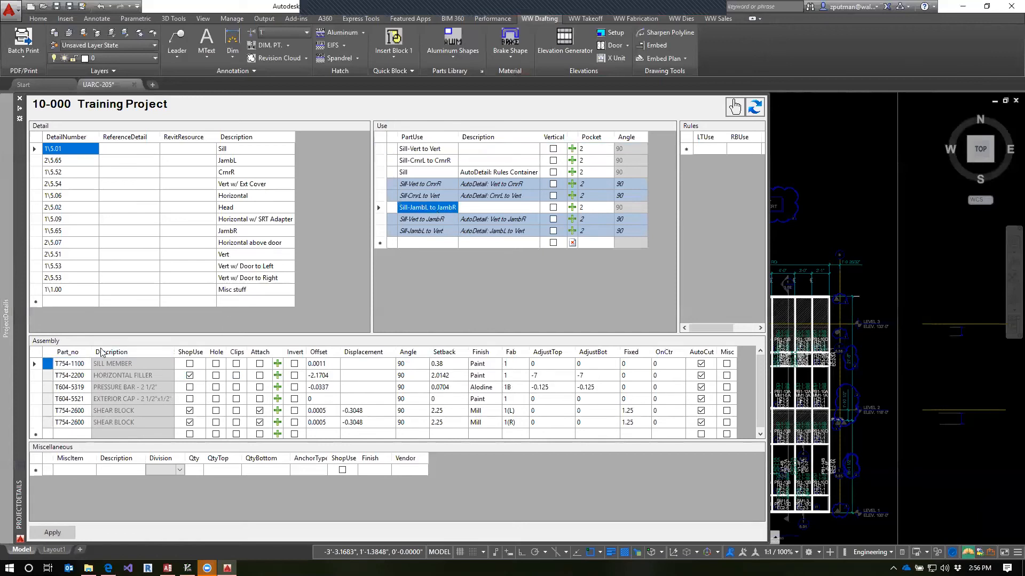
click(72, 364)
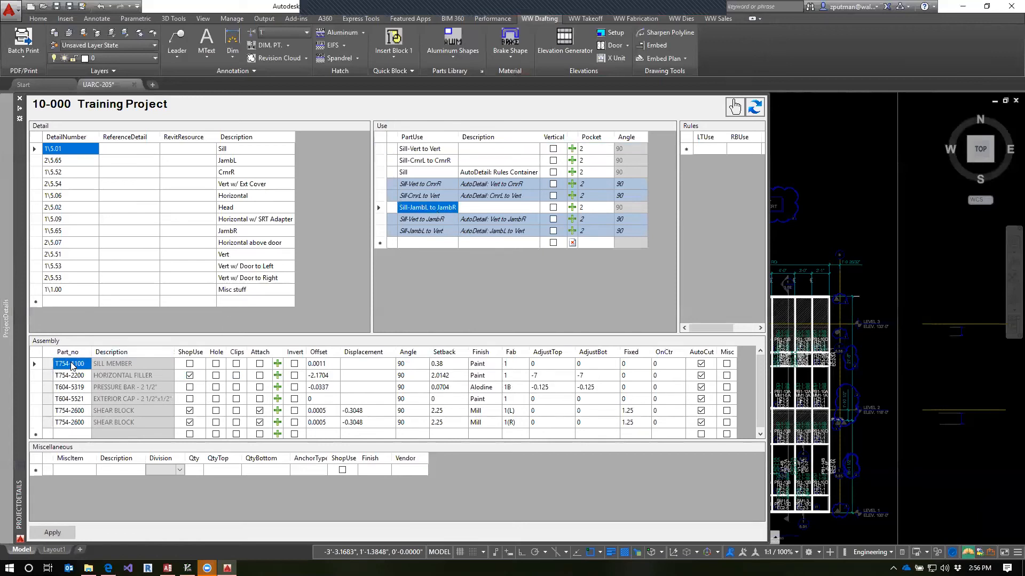
click(427, 231)
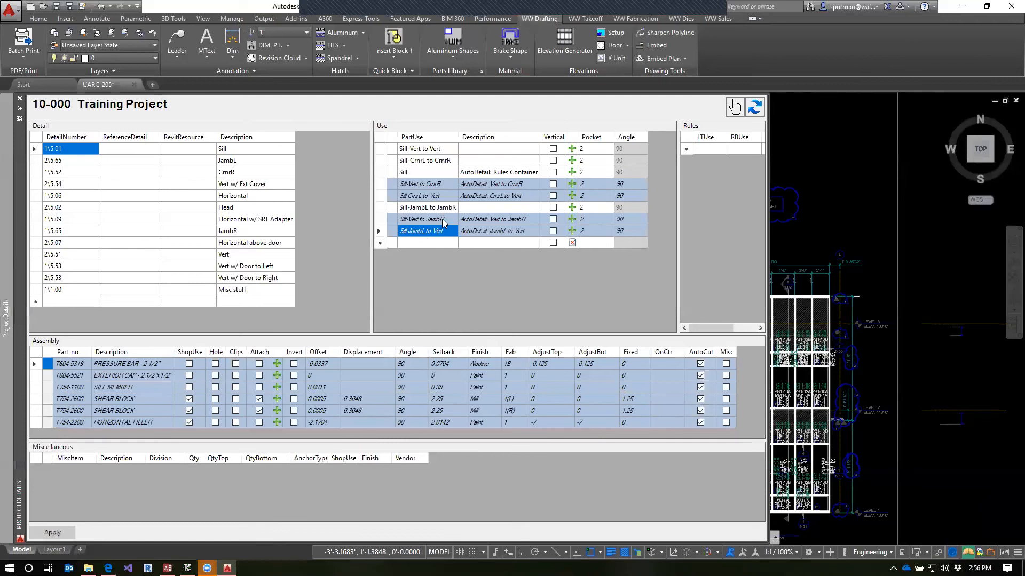
click(436, 208)
click(433, 150)
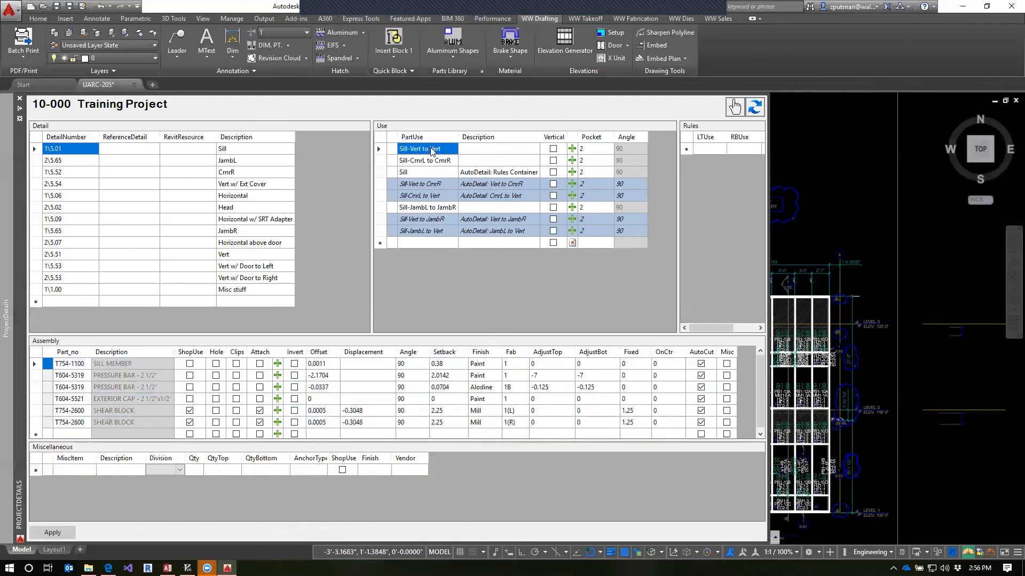
Compare the assembly parts of the Sill-CrnrL to CrnrR use with those of Sill-Vert to Vert
click(433, 160)
click(428, 150)
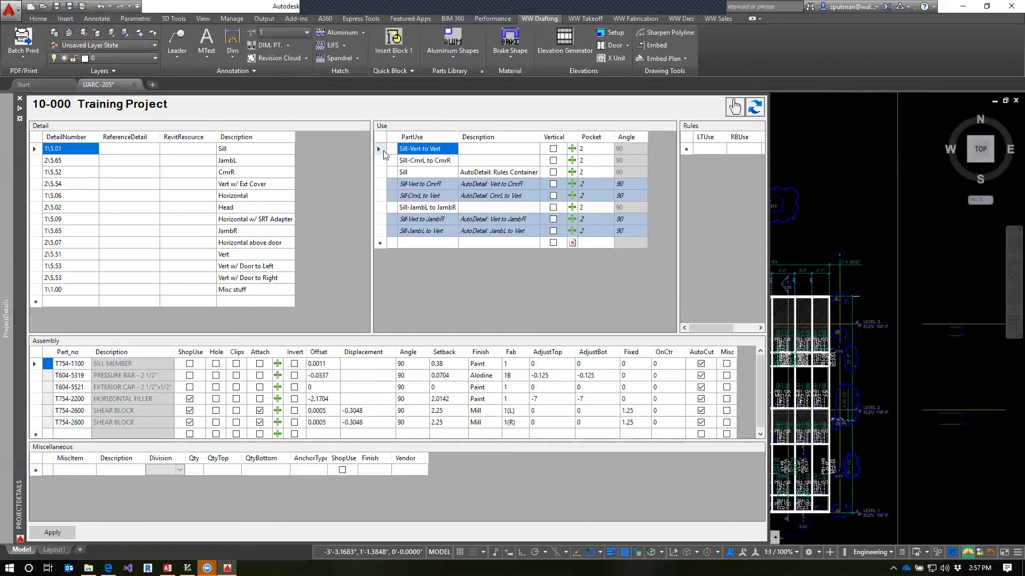
click(383, 151)
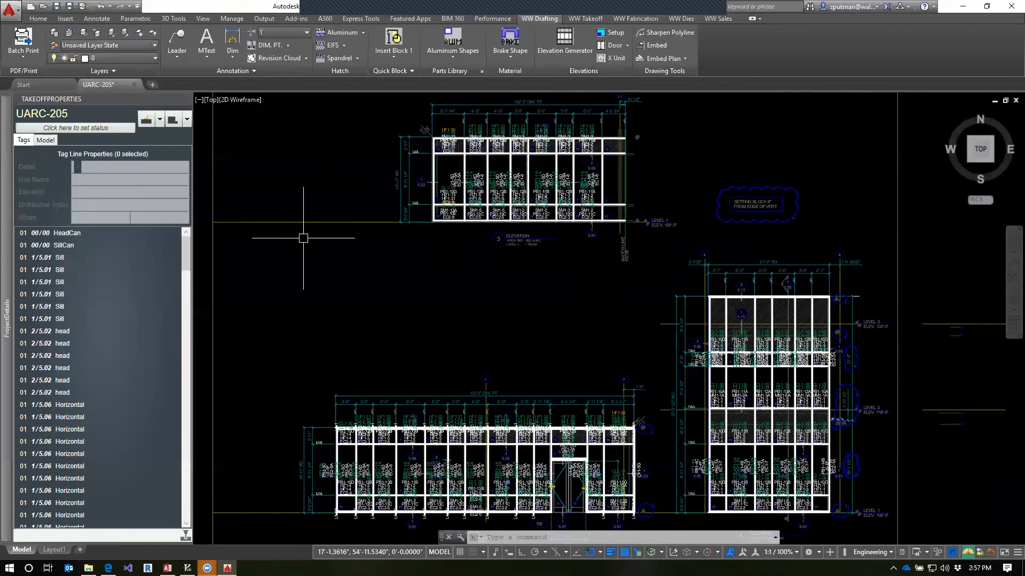
mouse_move(5, 249)
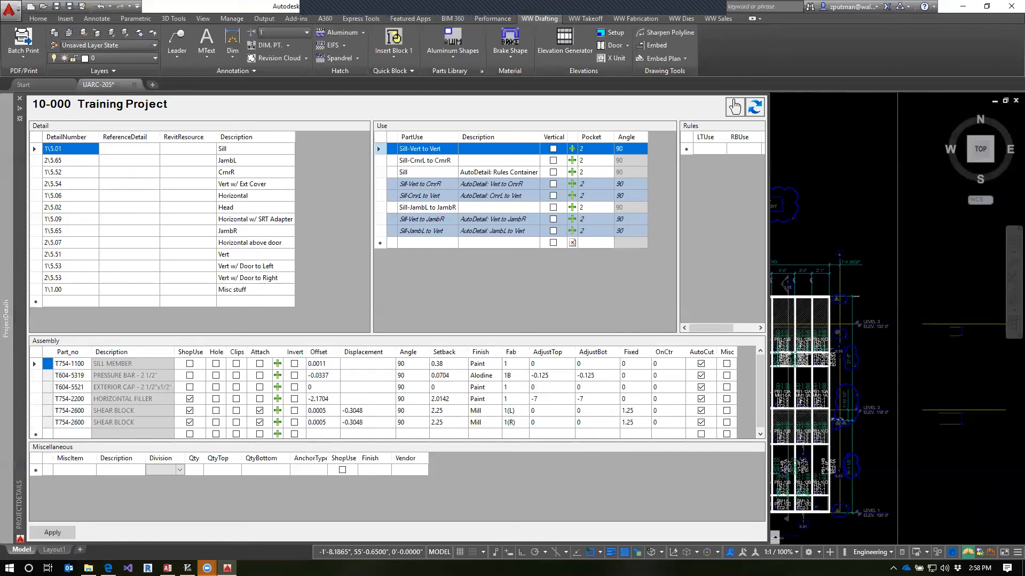
Update the drawing's takeoff data with the UPD command and save the drawing with QSAVE
scroll(636, 354, up, 3)
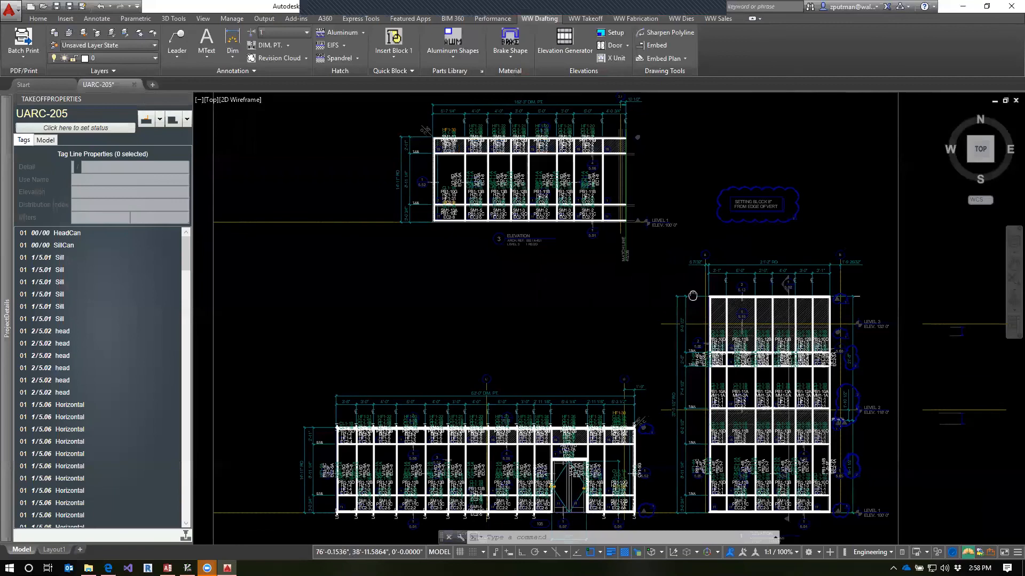
middle_drag(618, 304, 652, 229)
text(UPD)
key(Return)
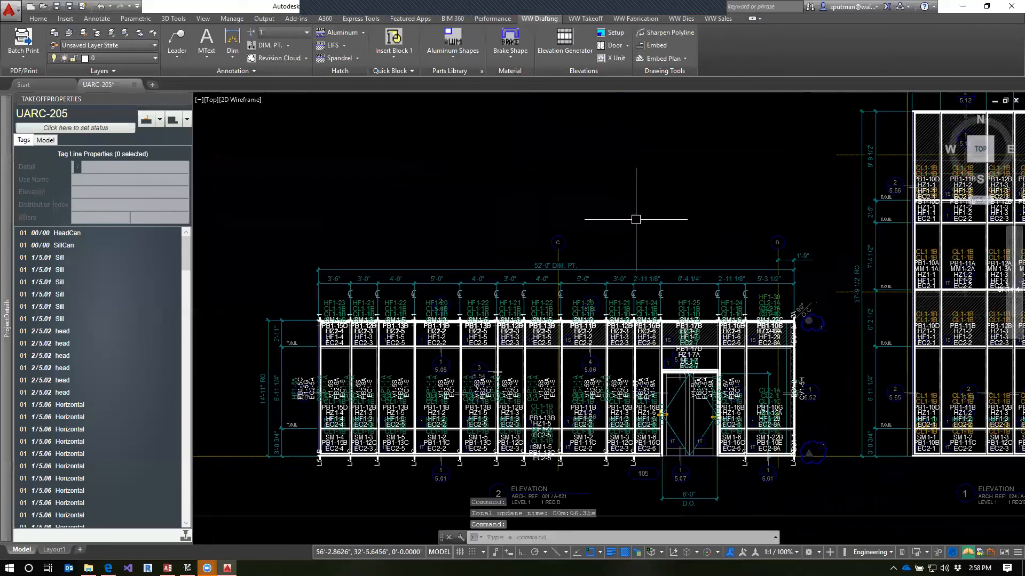
text(wa)
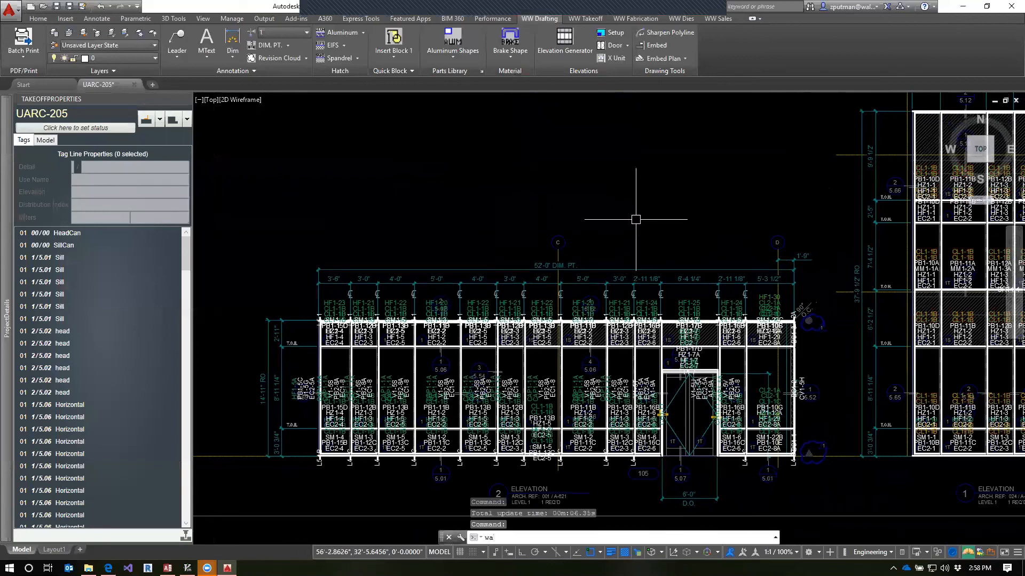
key(Escape)
key(Escape)
key(Escape)
text(qsave)
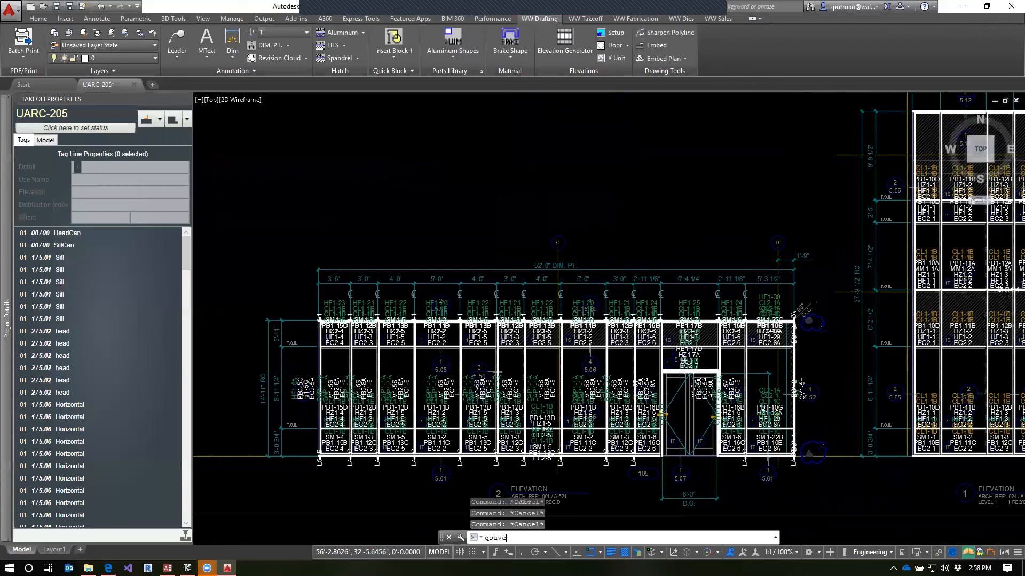
key(Return)
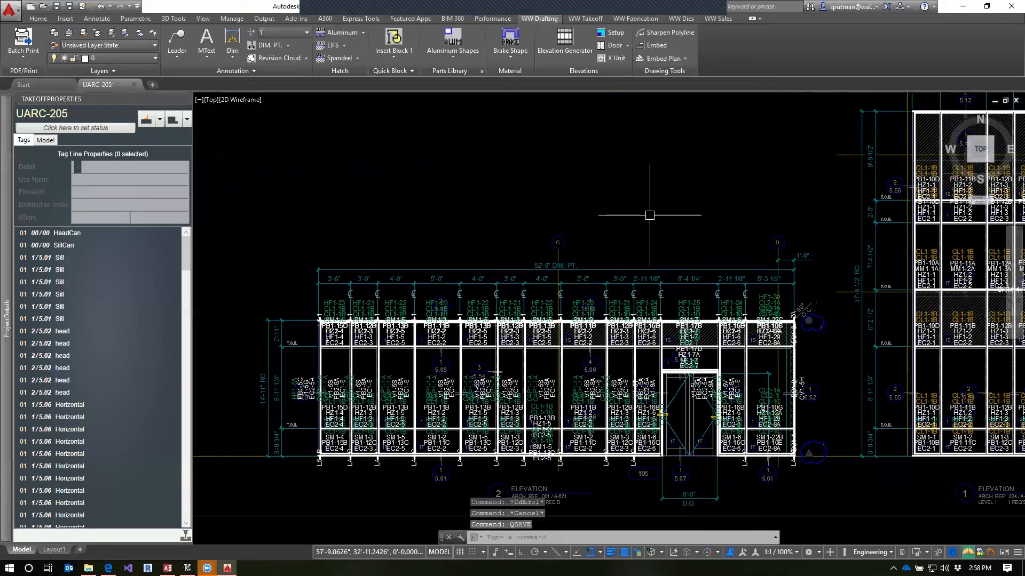
Duplicate the Horizontal-CrnrL to CrnrR use as a new use of the Horizontal detail in the project details
mouse_move(3, 330)
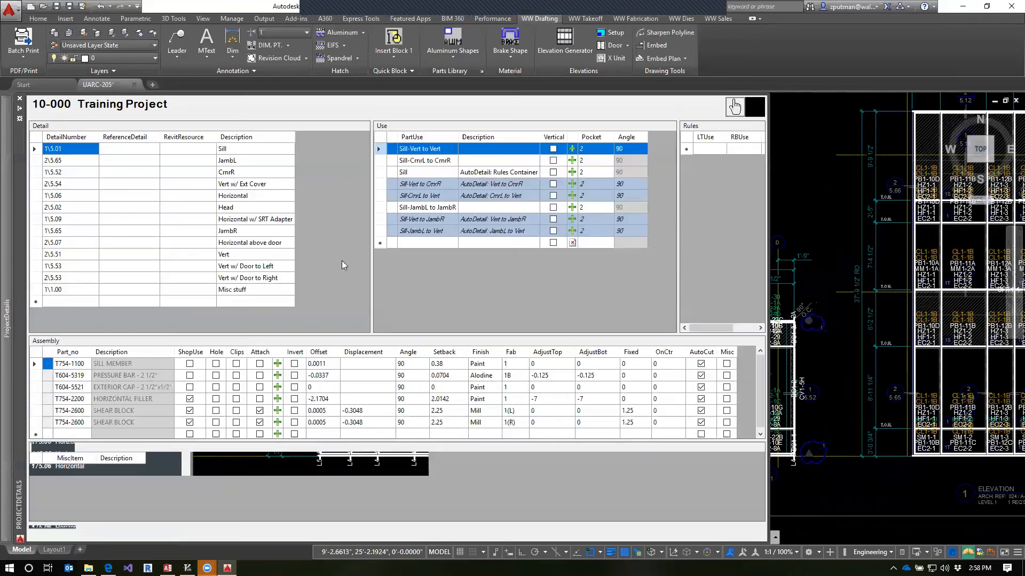
click(241, 196)
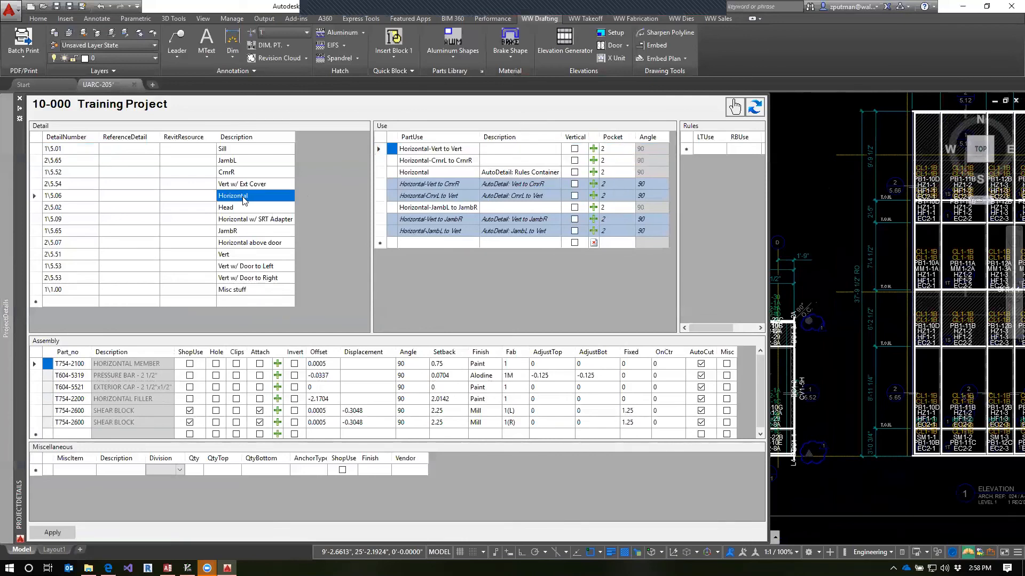
click(467, 166)
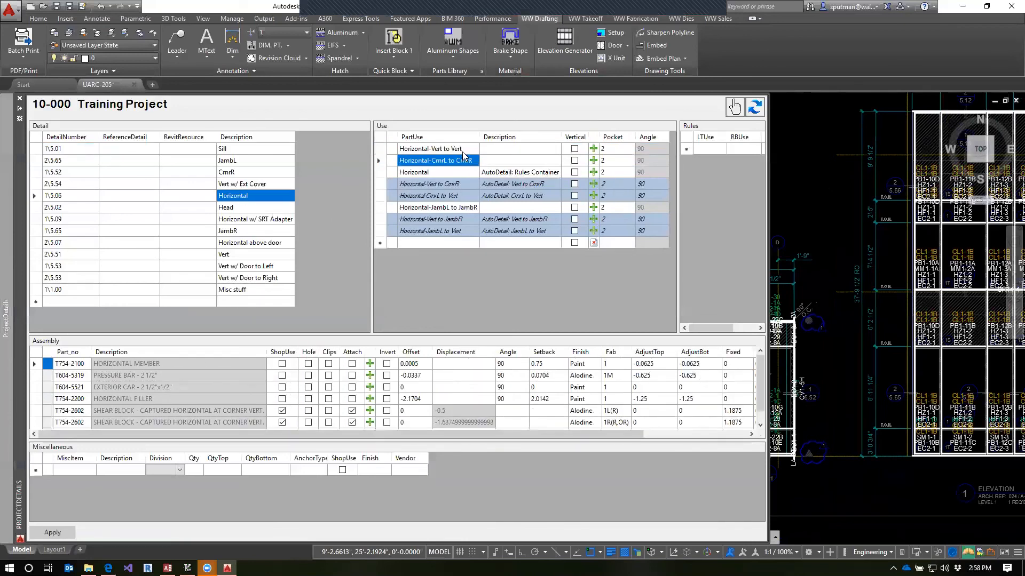
click(386, 162)
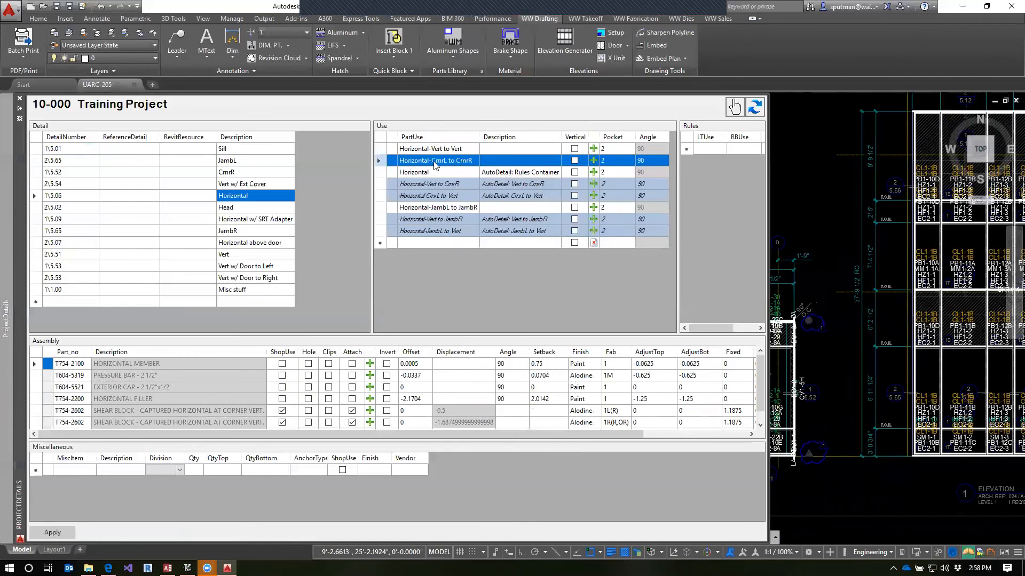
right_click(379, 162)
click(407, 169)
click(385, 245)
right_click(380, 244)
click(414, 337)
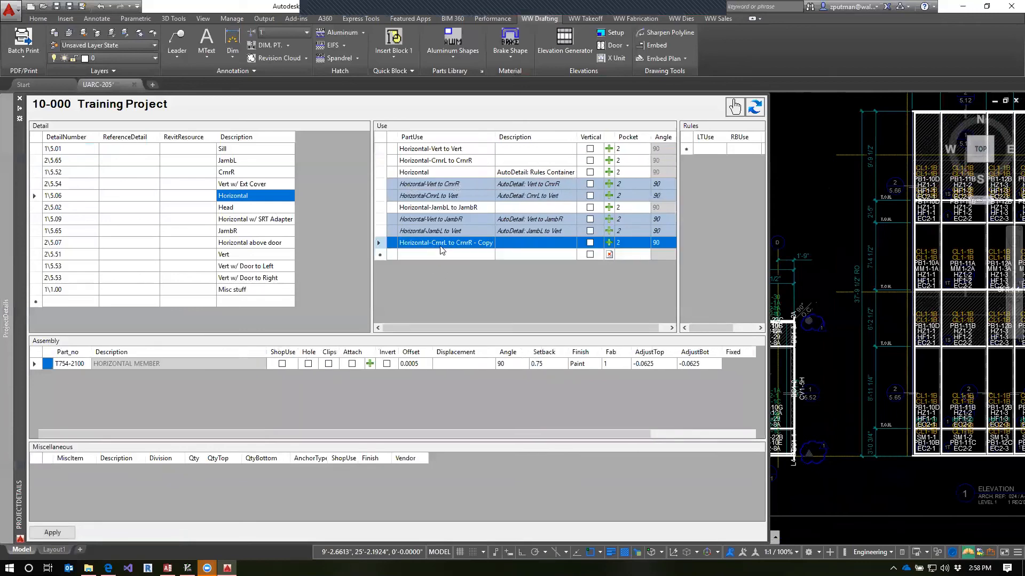
Rename the copied use as Horizontal-InsCrnrL to InsCrnrR
click(432, 242)
drag(431, 243, 535, 245)
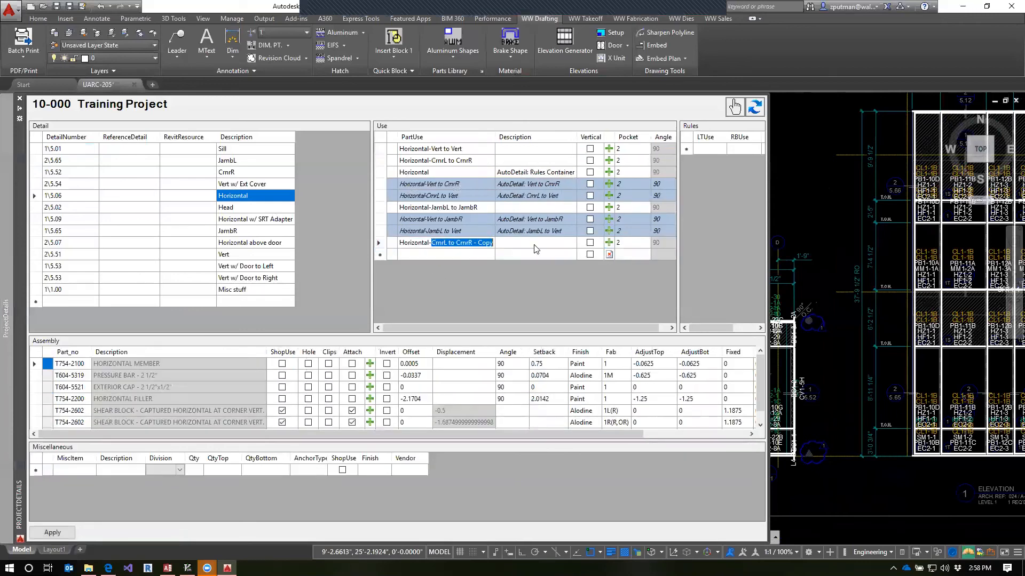
text(Ins)
click(475, 255)
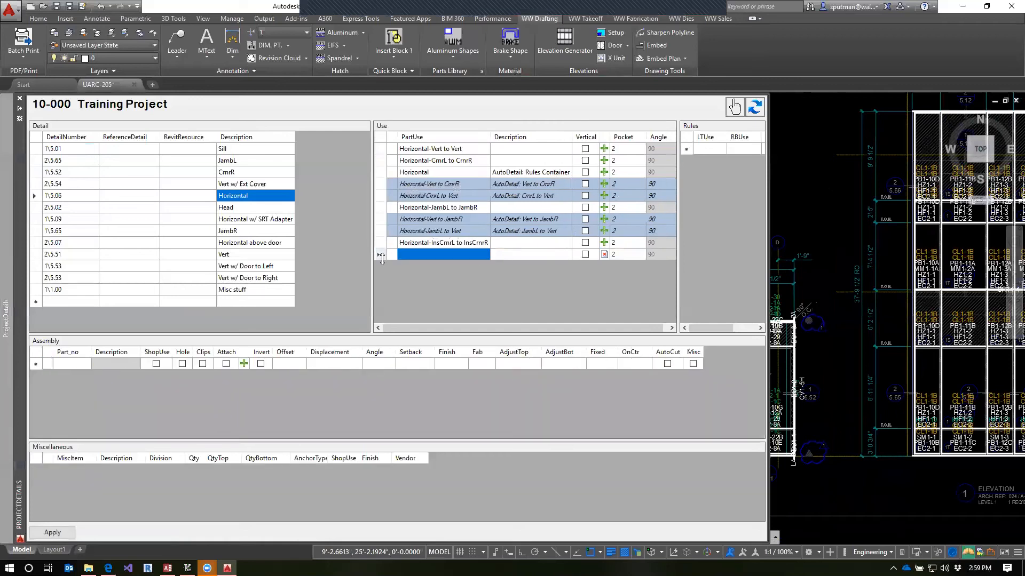
Paste another copy of Horizontal-CrnrL to CrnrR into the Horizontal detail's uses and rename it Horizontal-Vert179 to Vert179
right_click(382, 257)
click(409, 287)
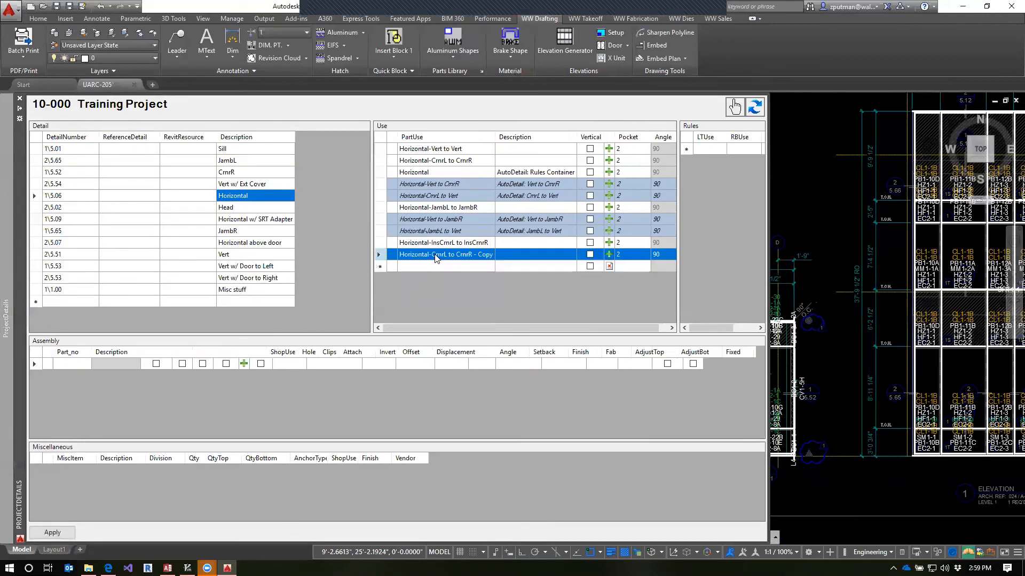
click(432, 255)
click(431, 255)
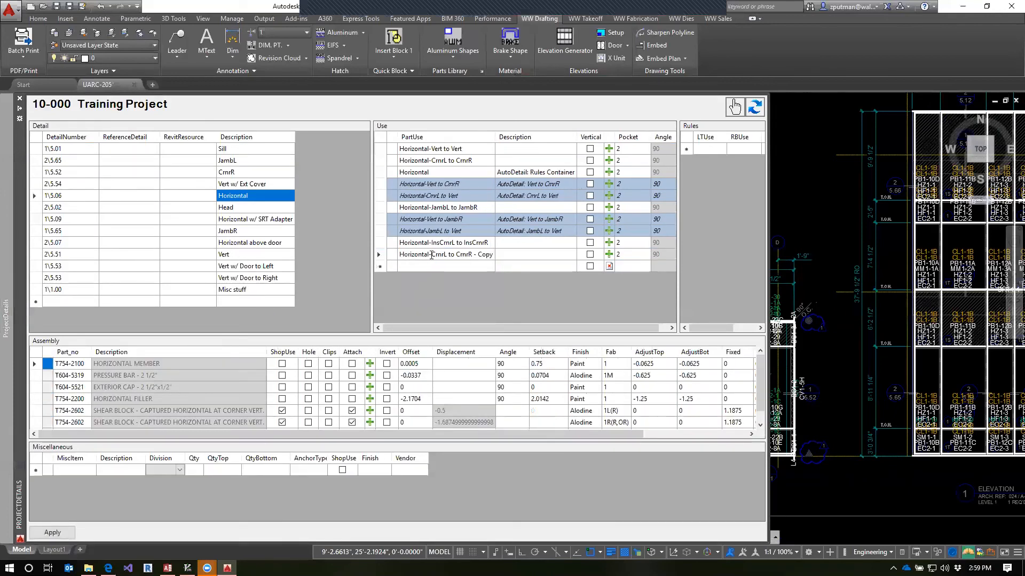
drag(431, 256, 498, 256)
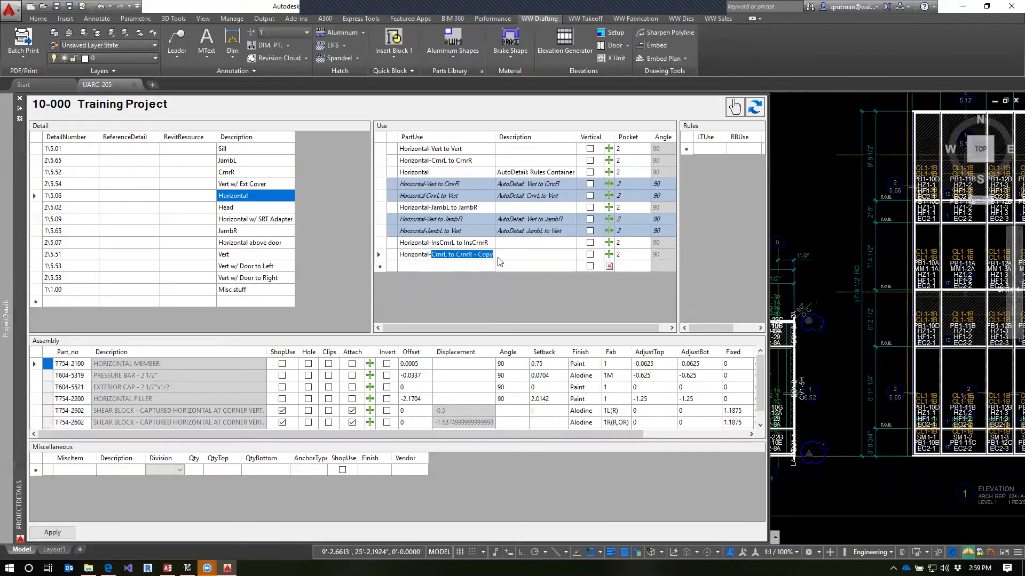
text(Vert179)
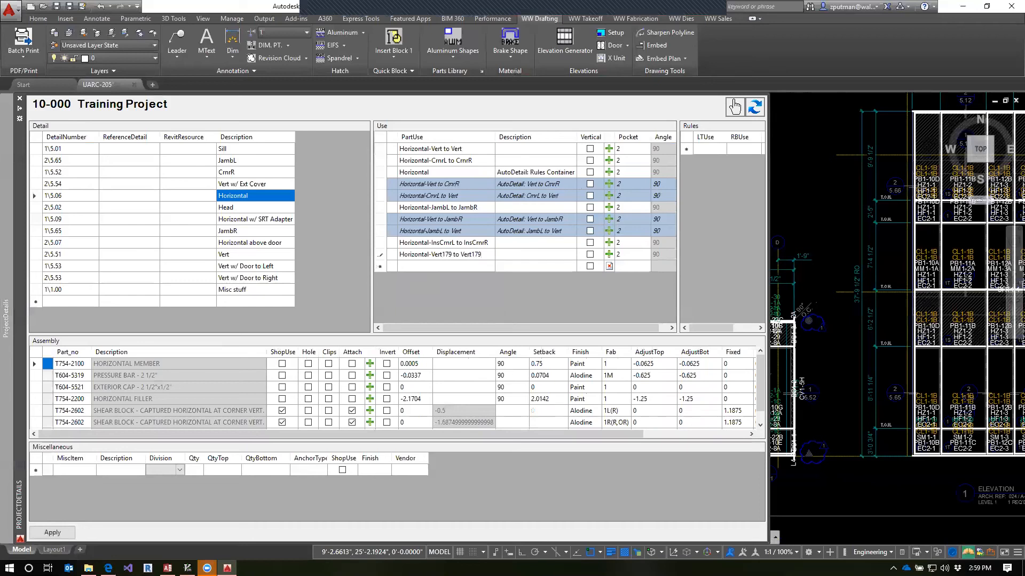
Paste a further copy of Horizontal-CrnrL to CrnrR as a new use and rename it Horizontal-Vert181 to Vert181
click(456, 267)
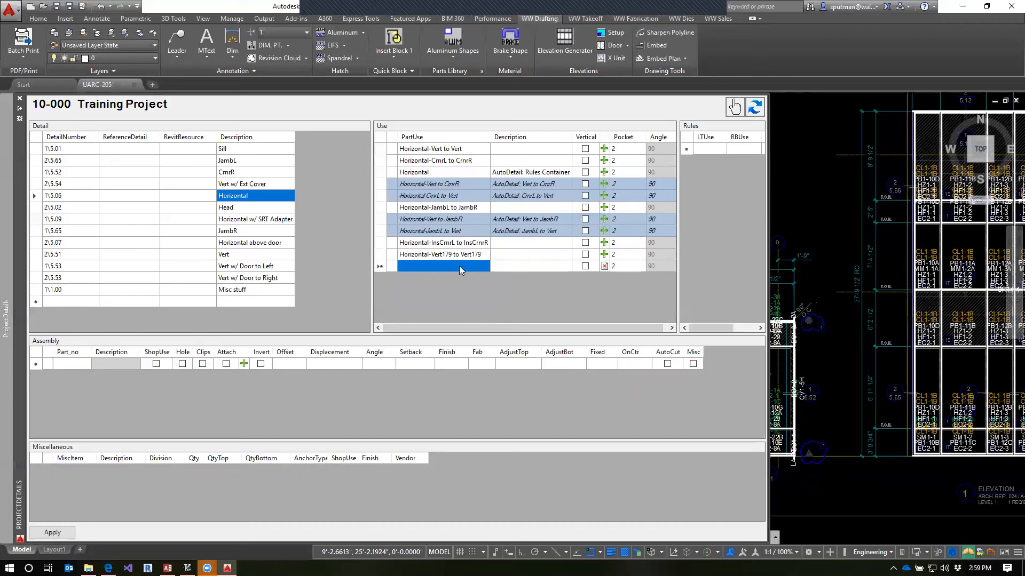
click(382, 271)
right_click(383, 267)
click(406, 299)
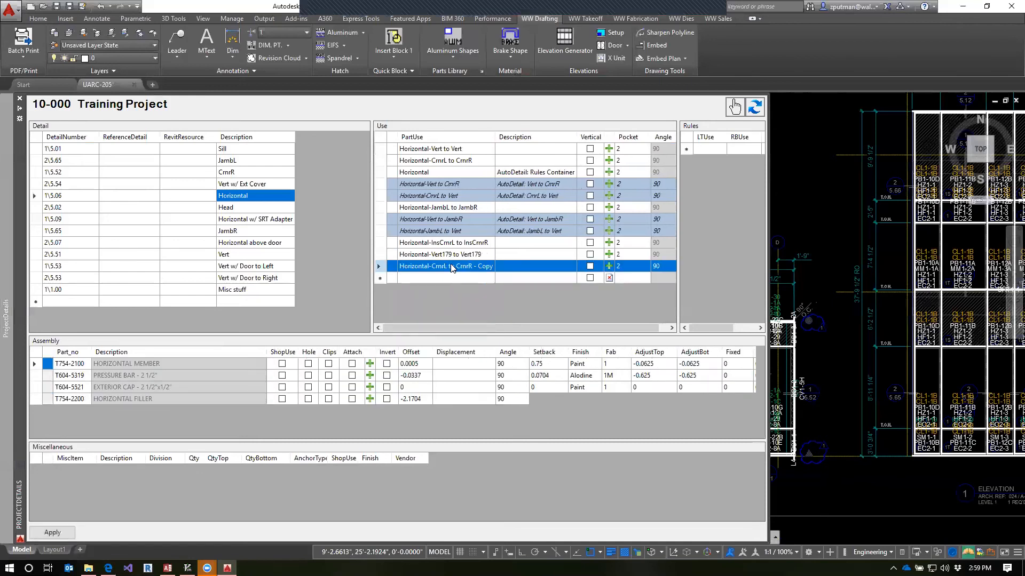
click(435, 269)
drag(432, 267, 534, 262)
text(Vert181)
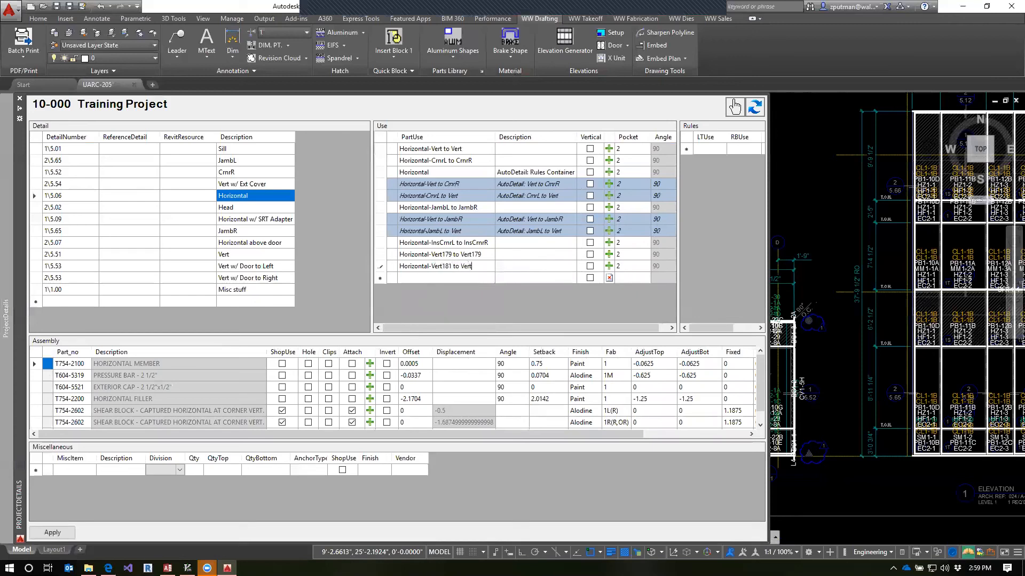
click(456, 267)
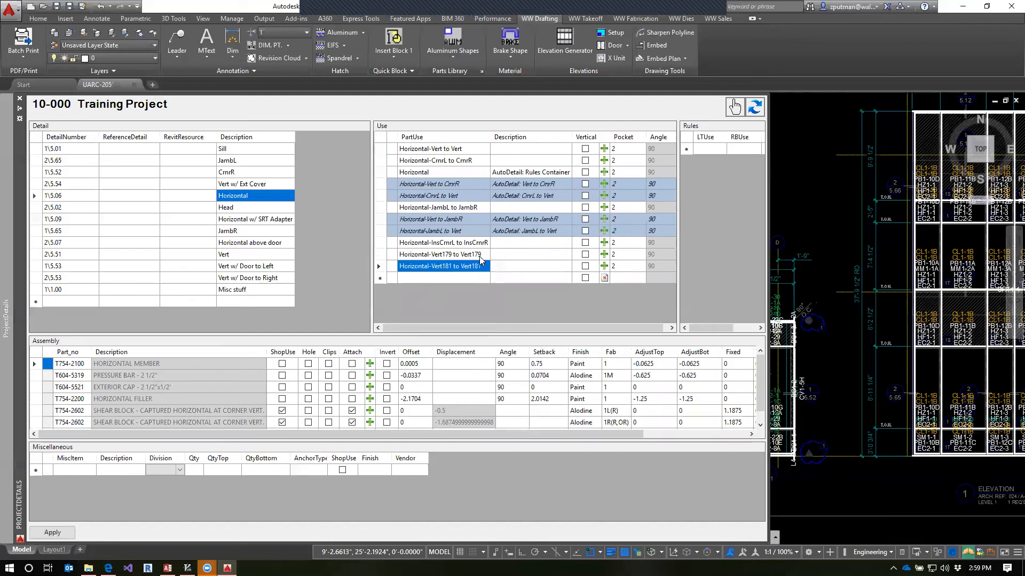
Check the new Vert179 and Vert181 uses against Horizontal-Vert to Vert, and apply the project details changes
click(448, 256)
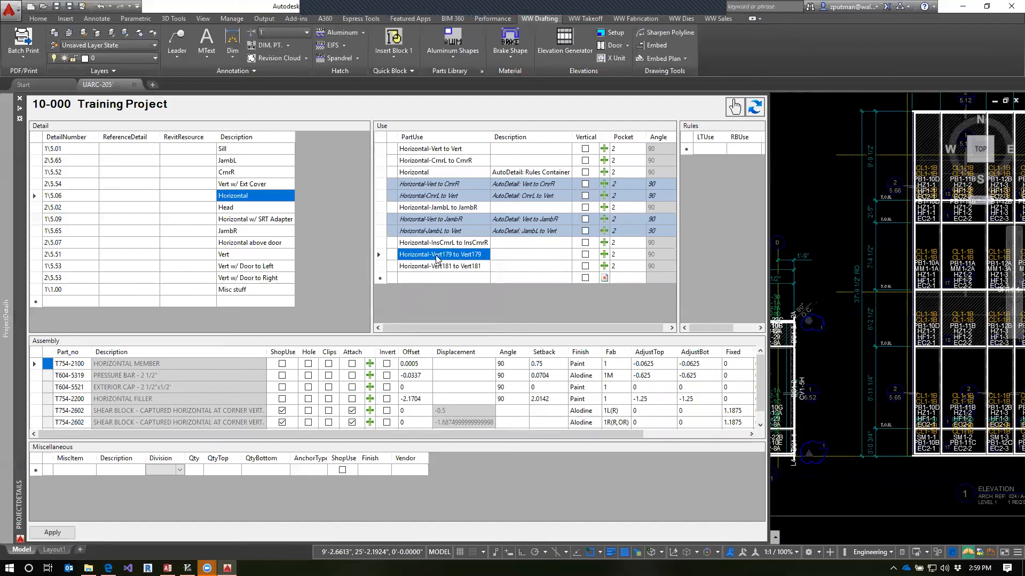
click(440, 151)
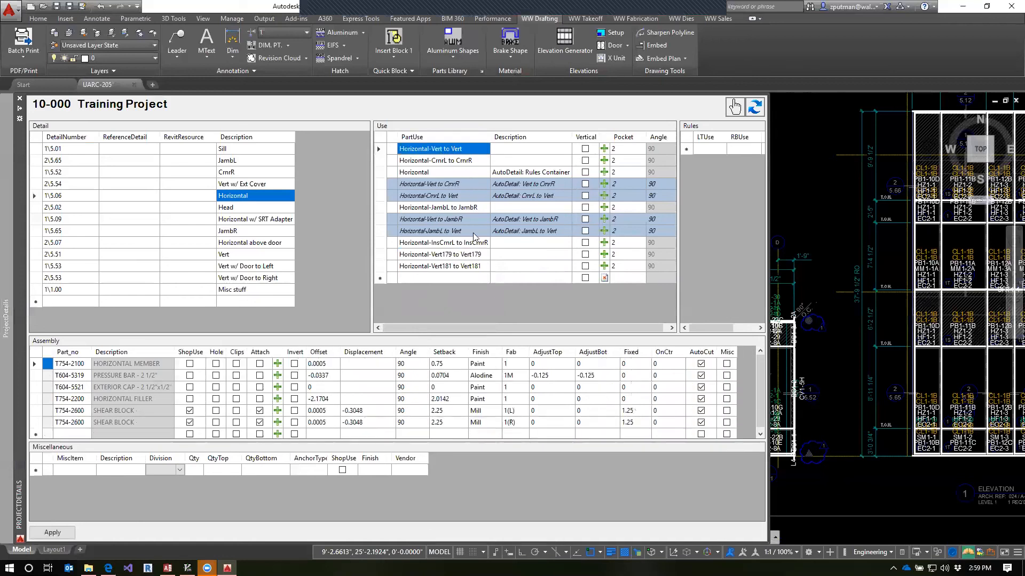
click(447, 257)
click(472, 270)
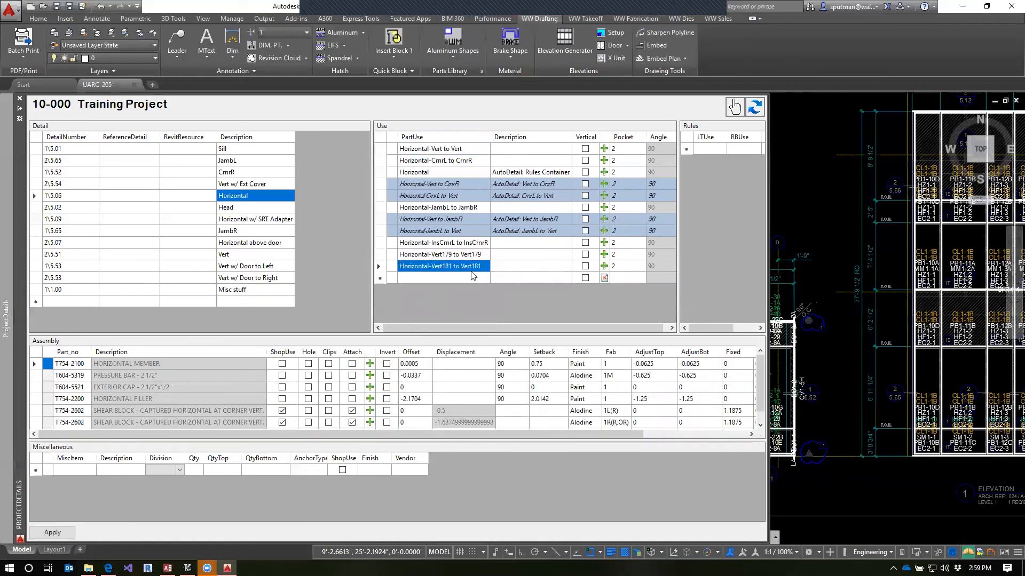
click(455, 257)
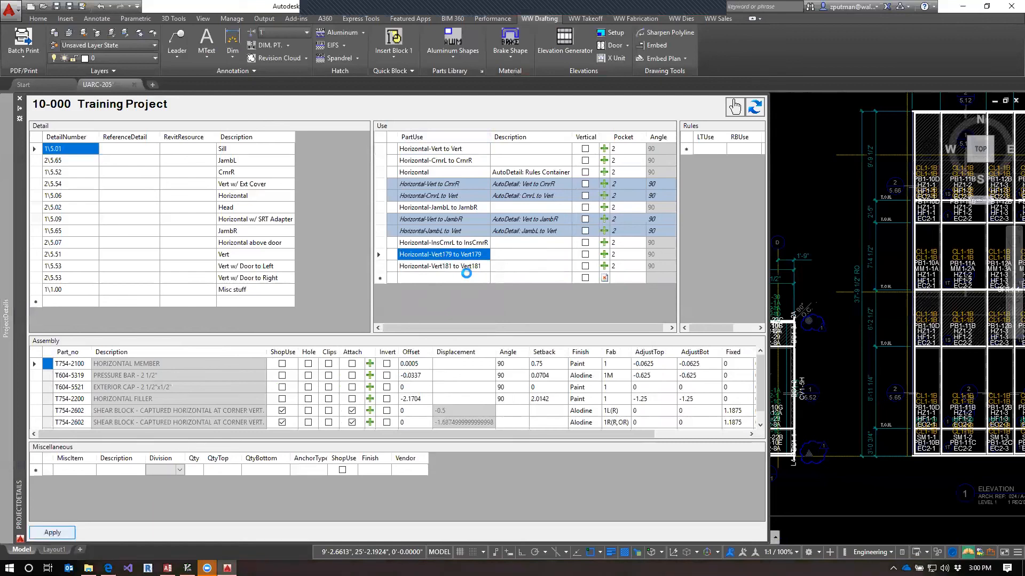
Compare the derived Horizontal-Vert to JambR and JambL to Vert uses with the Vert179 and Vert181 source uses
click(465, 265)
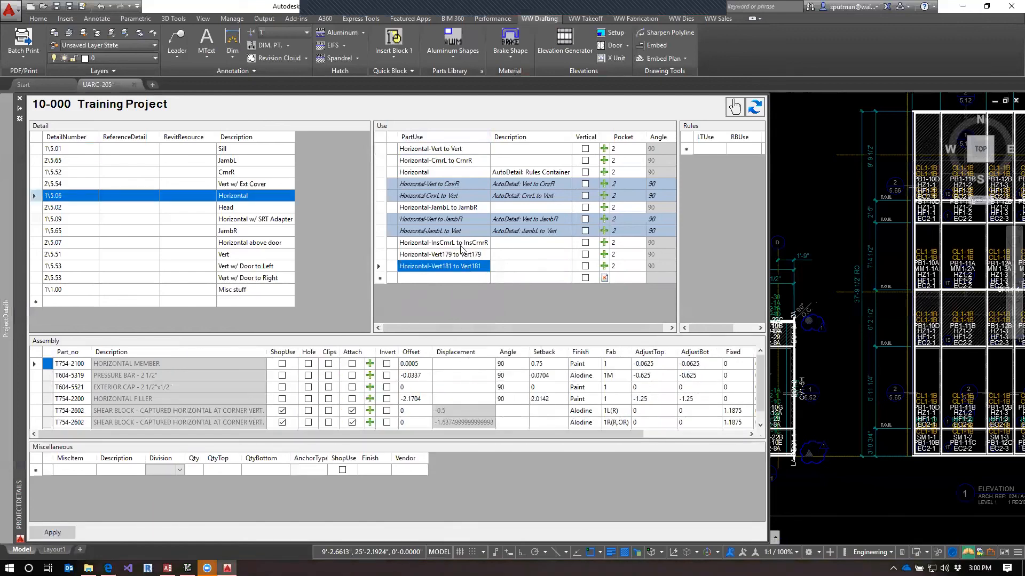
click(450, 221)
drag(380, 220, 380, 233)
click(434, 255)
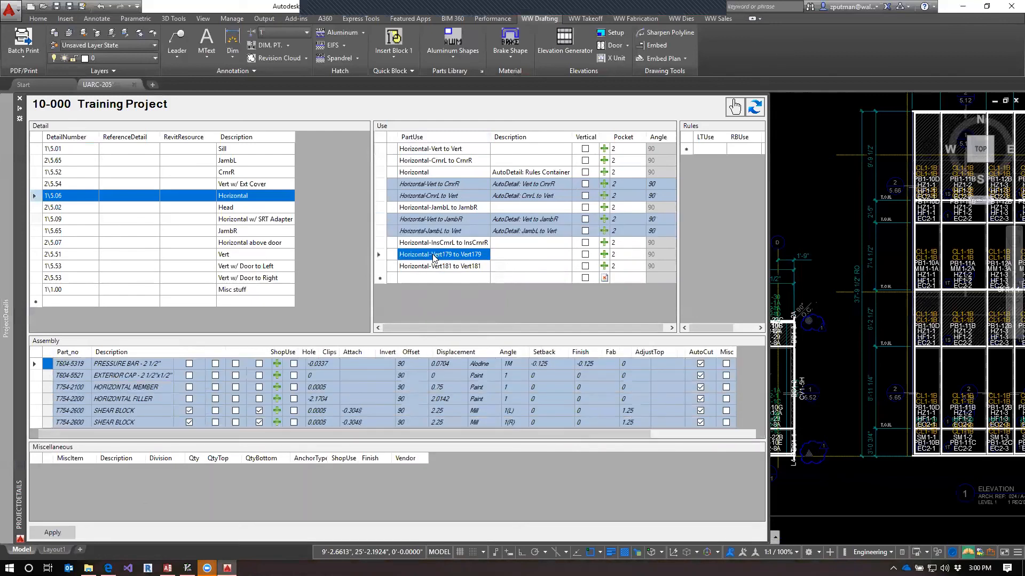
click(420, 266)
click(424, 255)
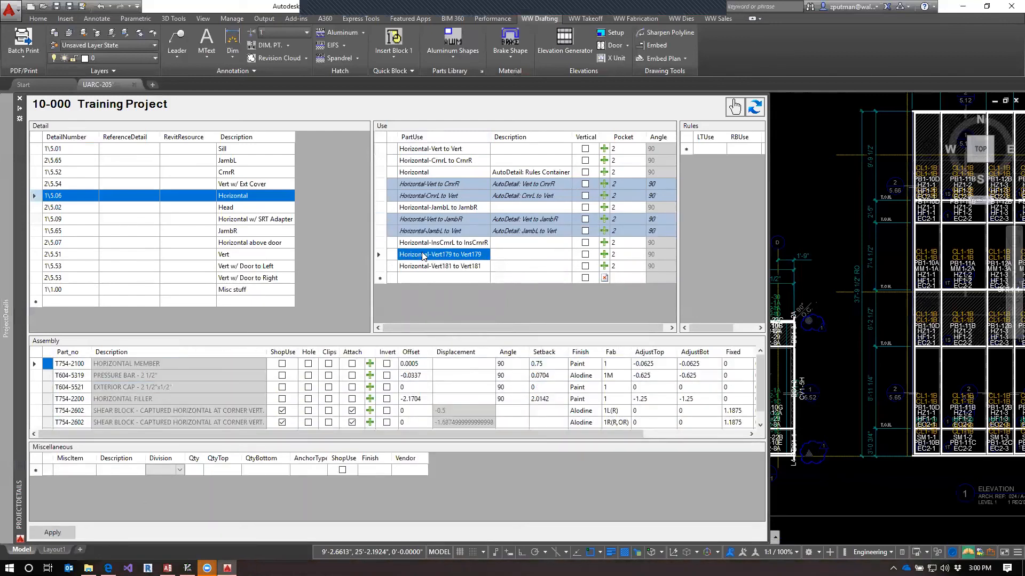
Examine the rule combinations in the Horizontal rules container and the InsCrnrL to InsCrnrR, Vert179 and Vert181 uses behind them
click(424, 173)
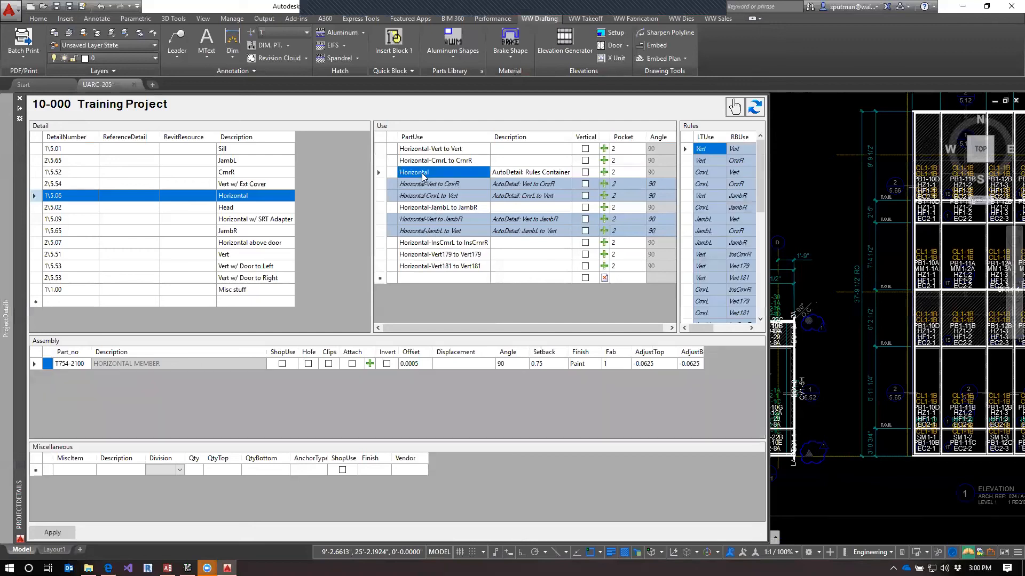
drag(761, 185, 756, 212)
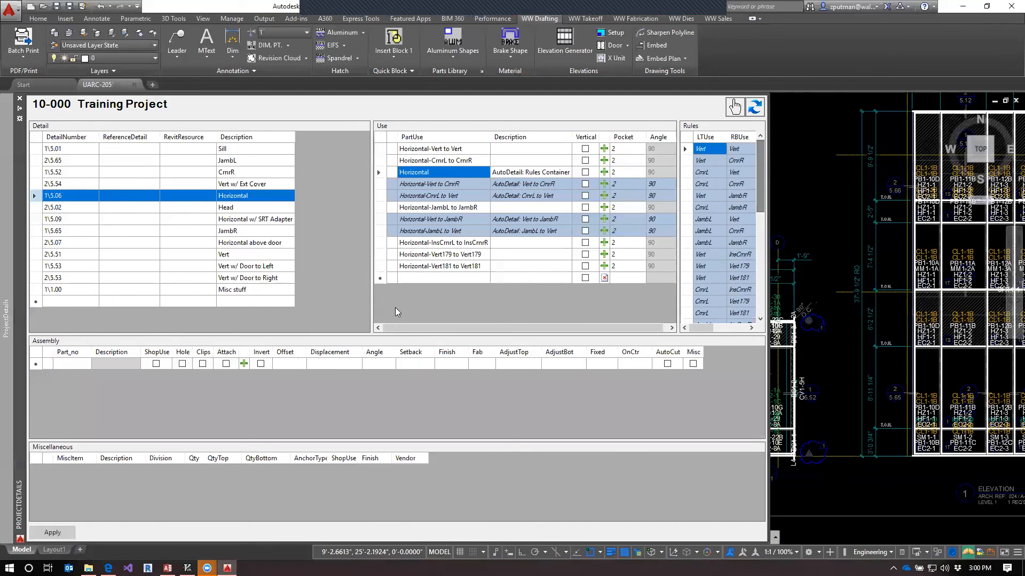
click(460, 248)
click(459, 252)
click(464, 265)
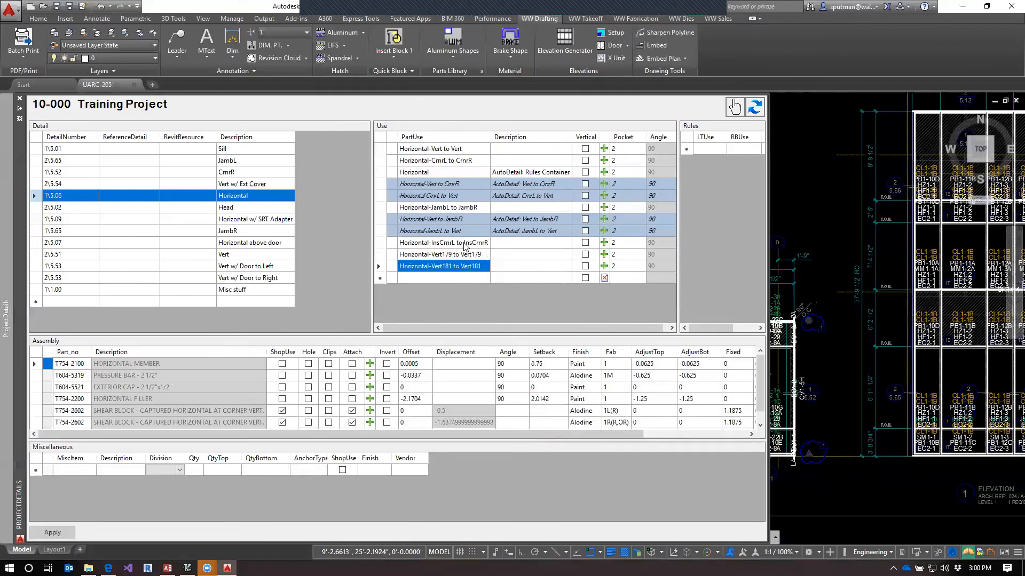
click(464, 243)
click(462, 253)
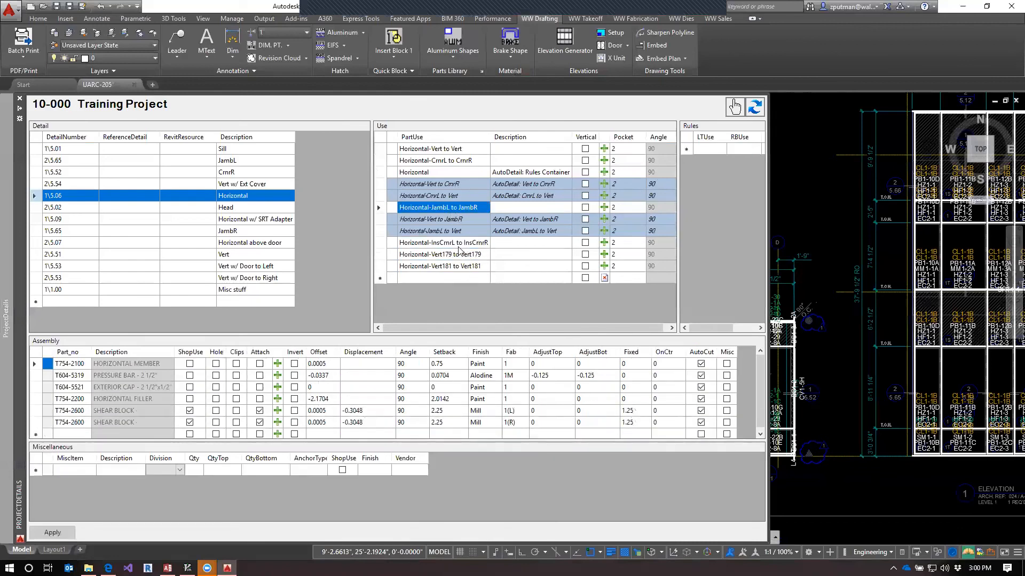
click(459, 246)
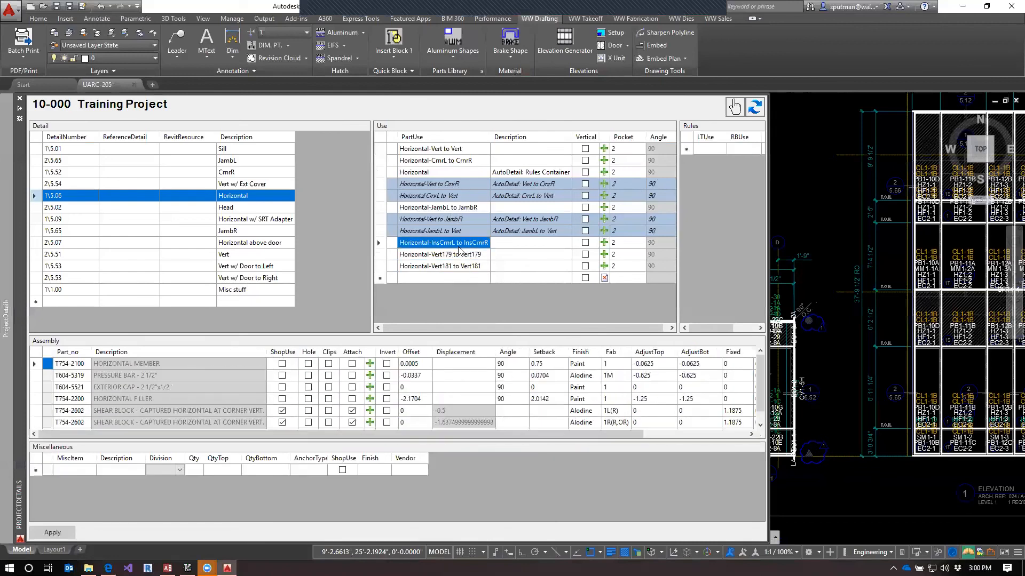
Compare the Horizontal-Vert179 to Vert179 and Horizontal-Vert181 to Vert181 use names and assemblies with Horizontal-Vert to Vert
click(427, 255)
click(379, 259)
click(433, 255)
drag(431, 255, 516, 252)
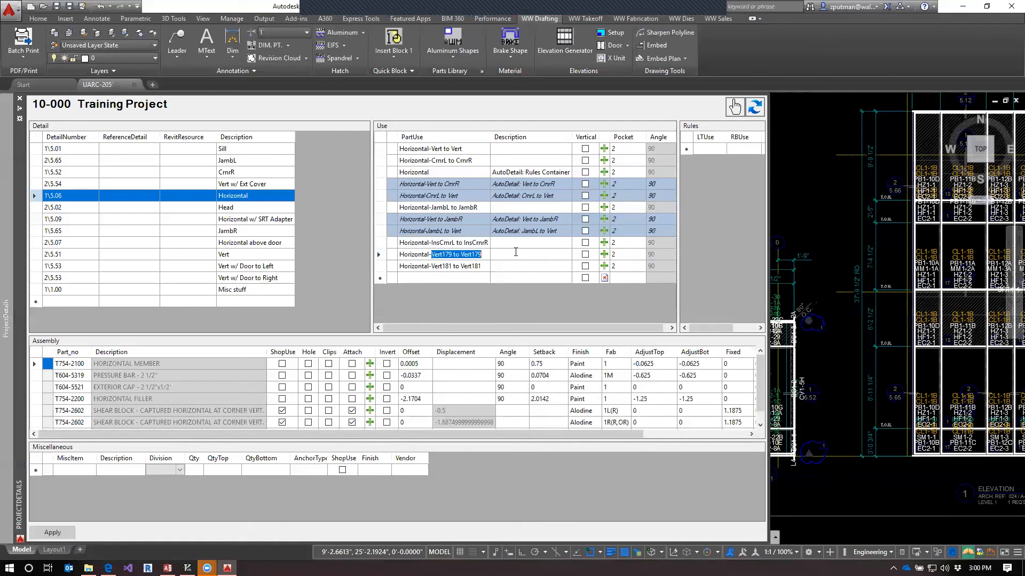
drag(432, 254, 451, 253)
click(451, 266)
click(451, 266)
click(433, 151)
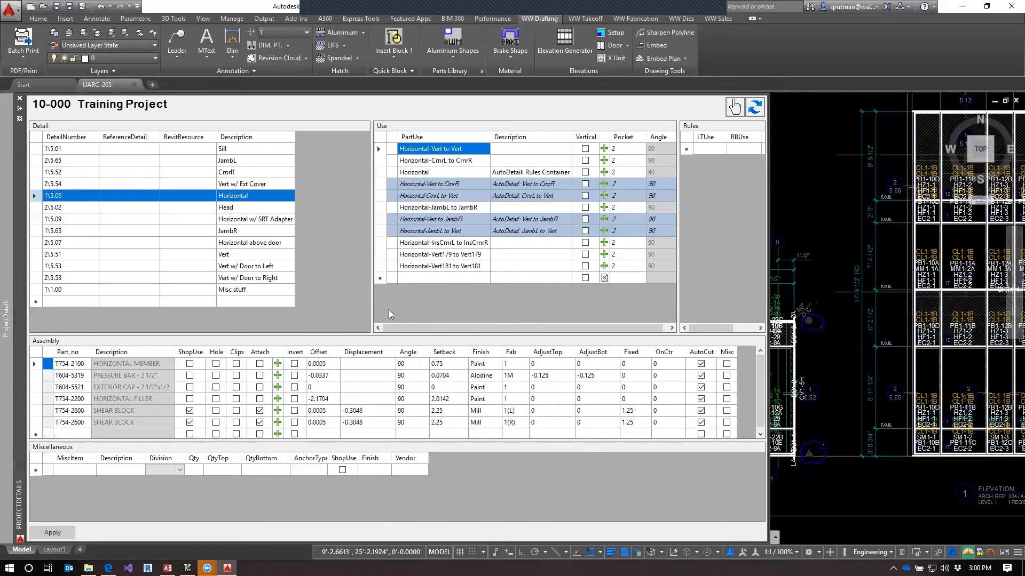
Review the assembly parts of the Vert181, Vert179 and InsCrnrL to InsCrnrR uses of the Horizontal detail
click(445, 267)
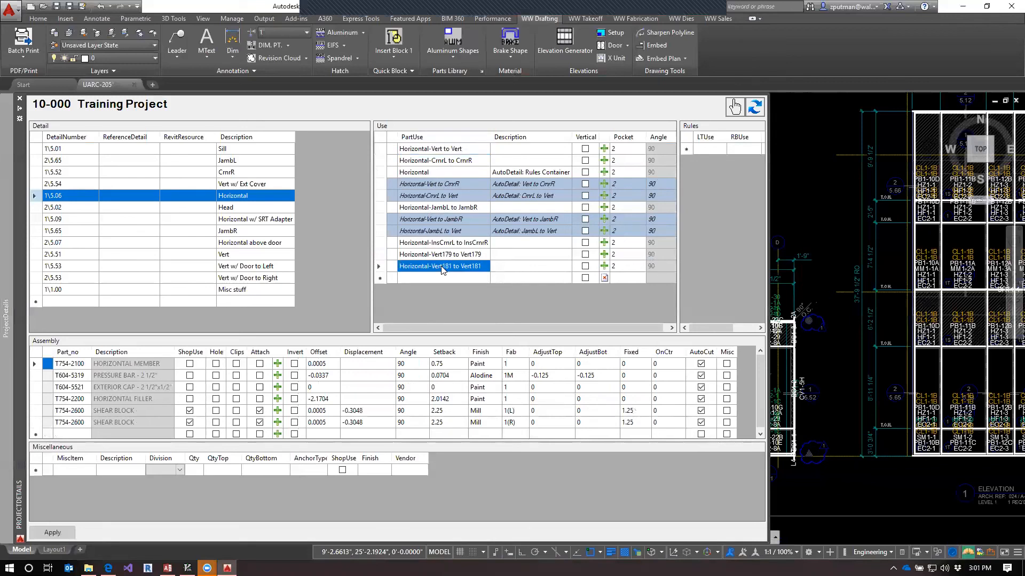
click(380, 265)
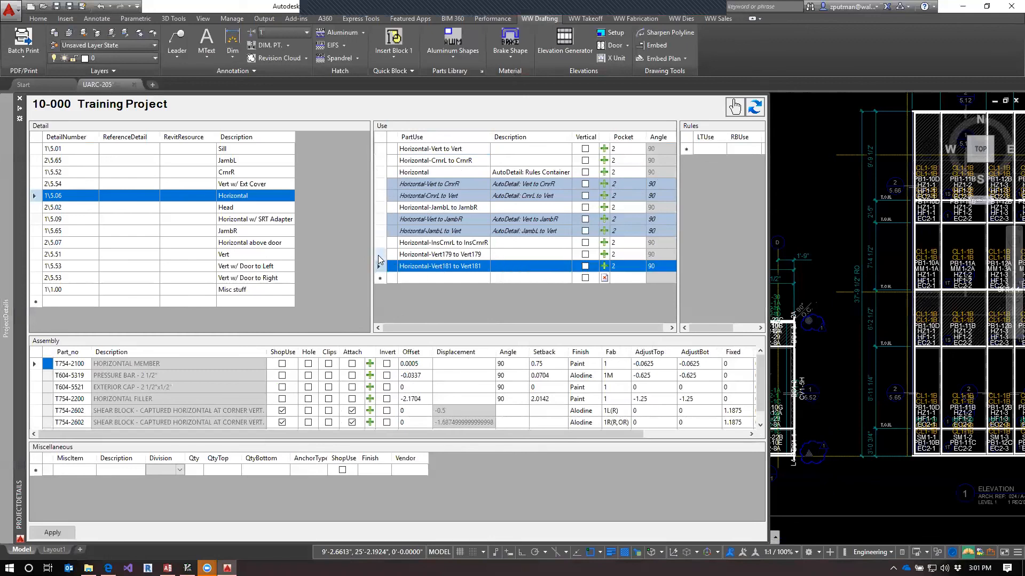
click(379, 254)
click(379, 243)
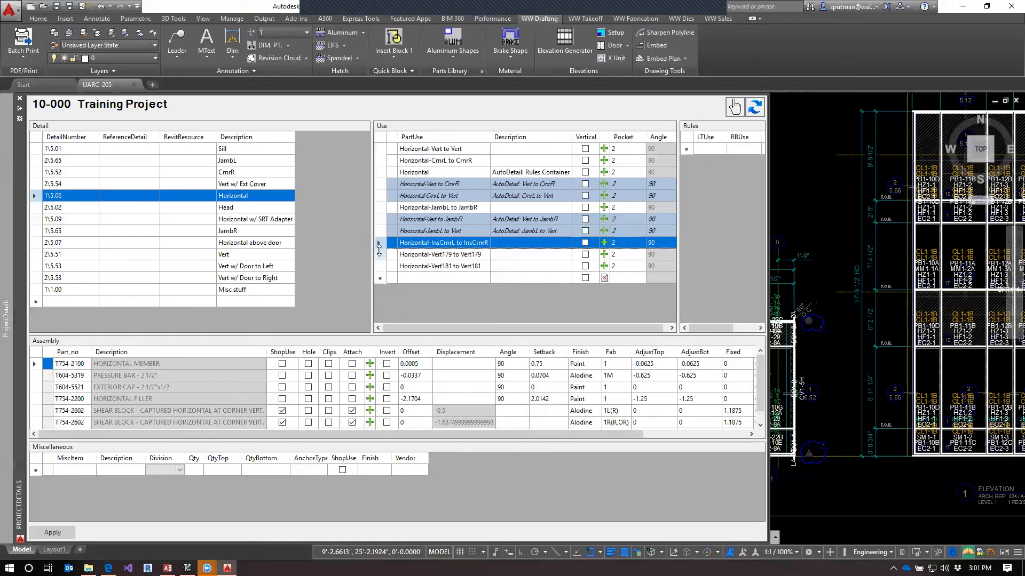
click(379, 254)
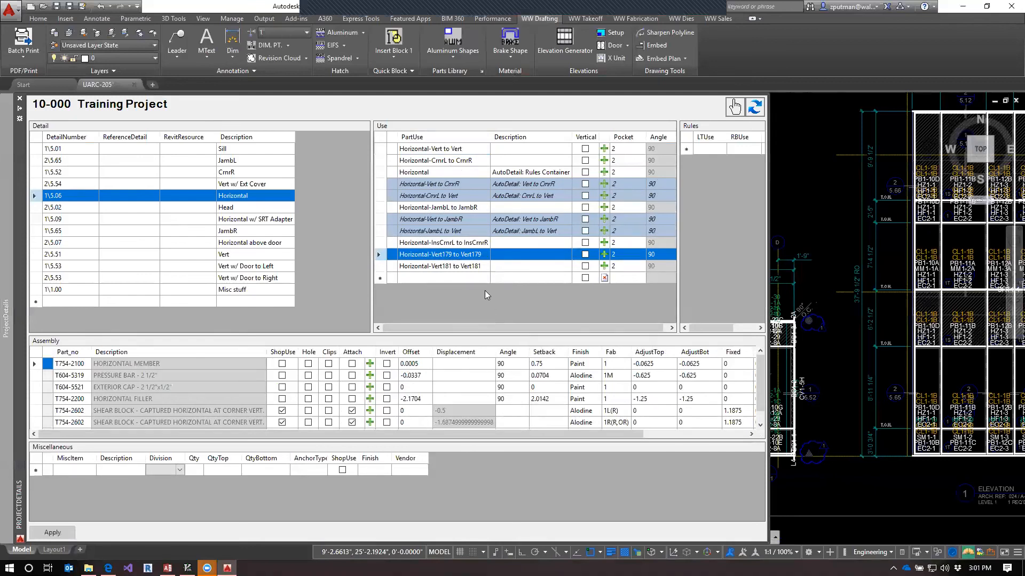
click(445, 244)
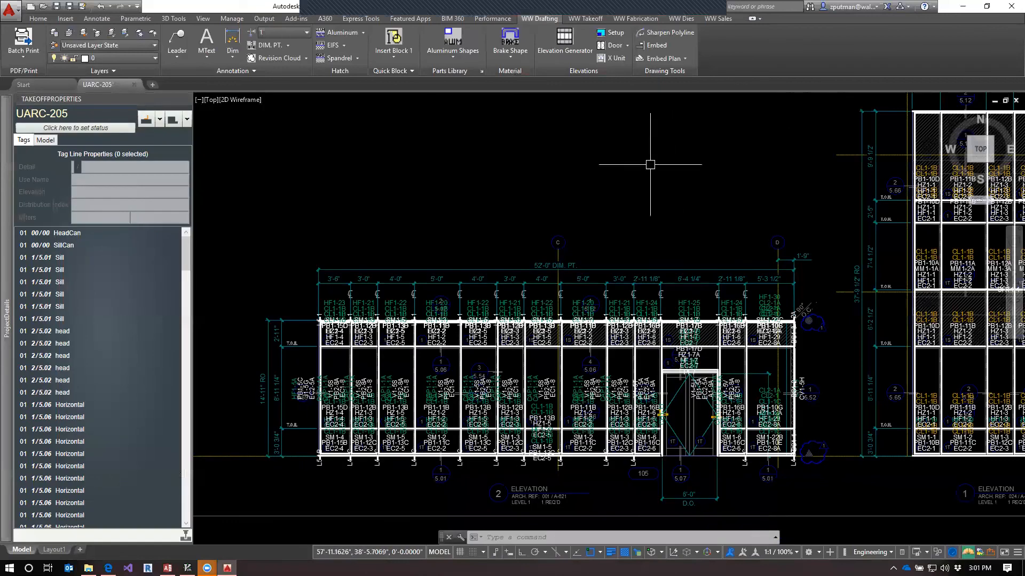
click(686, 184)
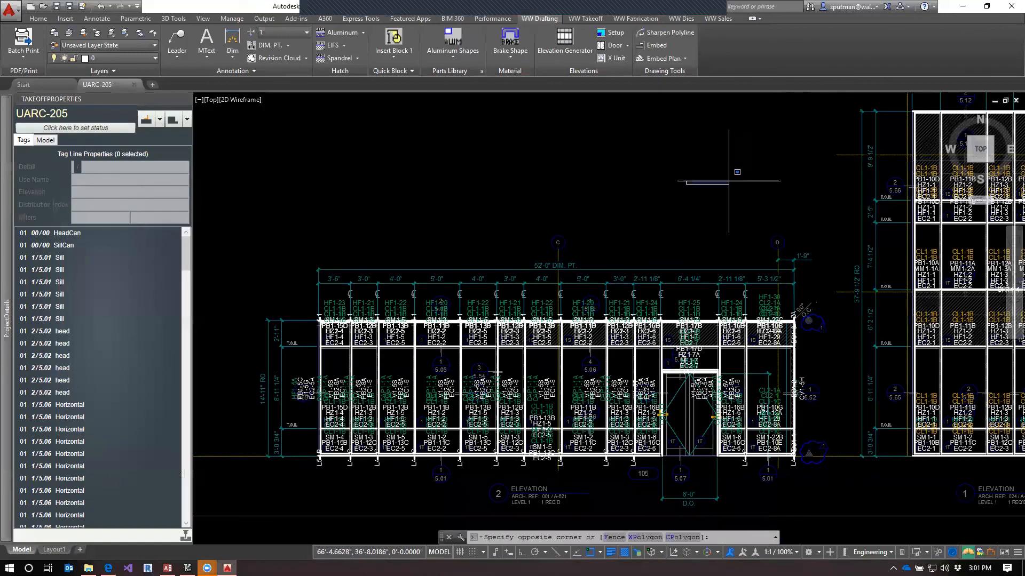
key(Escape)
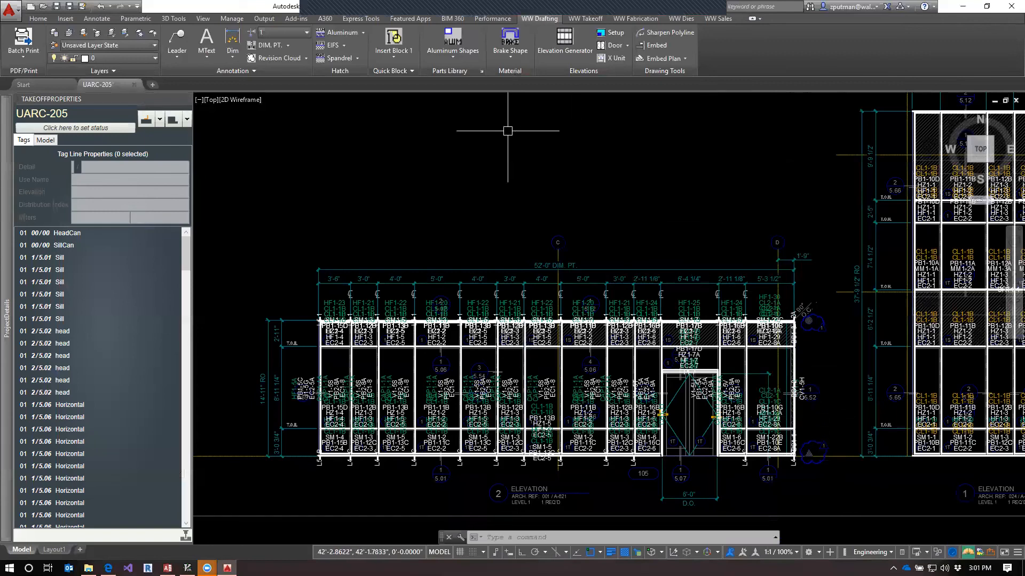
click(701, 181)
key(Escape)
key(Escape)
key(Escape)
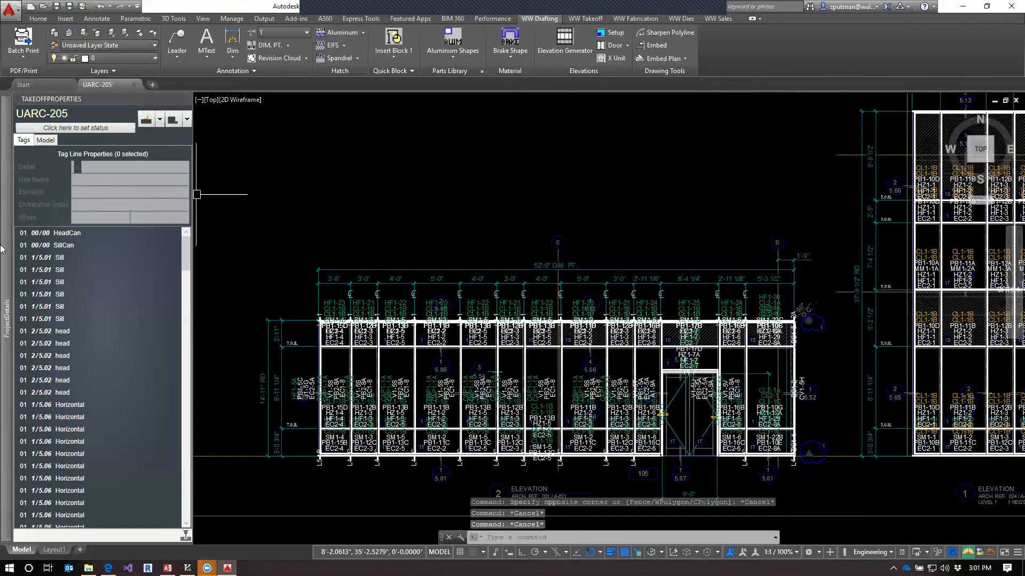
Check the Vert rules container of the Vert w/ Door to Left detail, and return to the Horizontal detail's uses
mouse_move(3, 249)
click(242, 266)
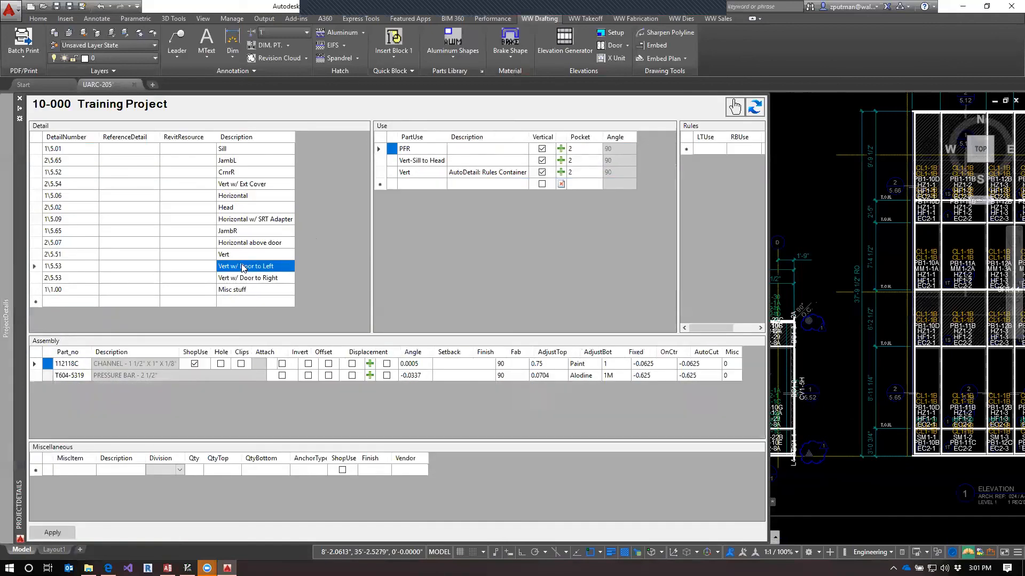
click(418, 172)
click(418, 173)
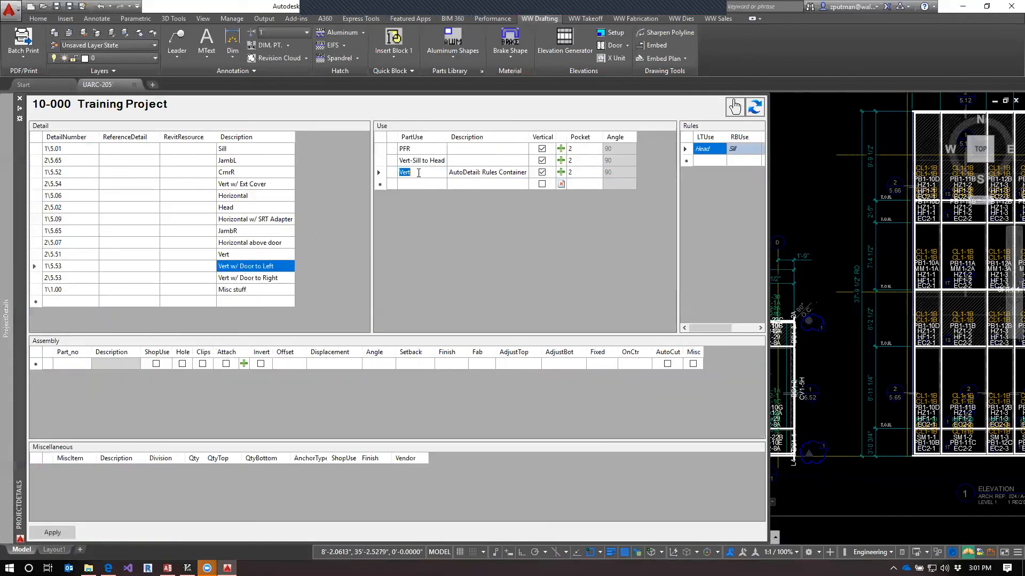
click(429, 172)
click(241, 196)
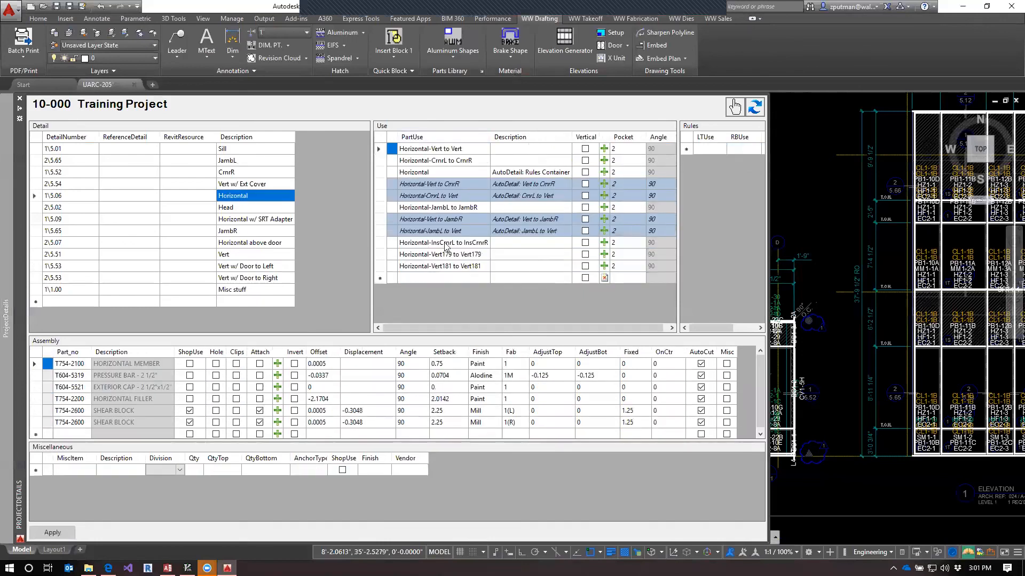
click(414, 277)
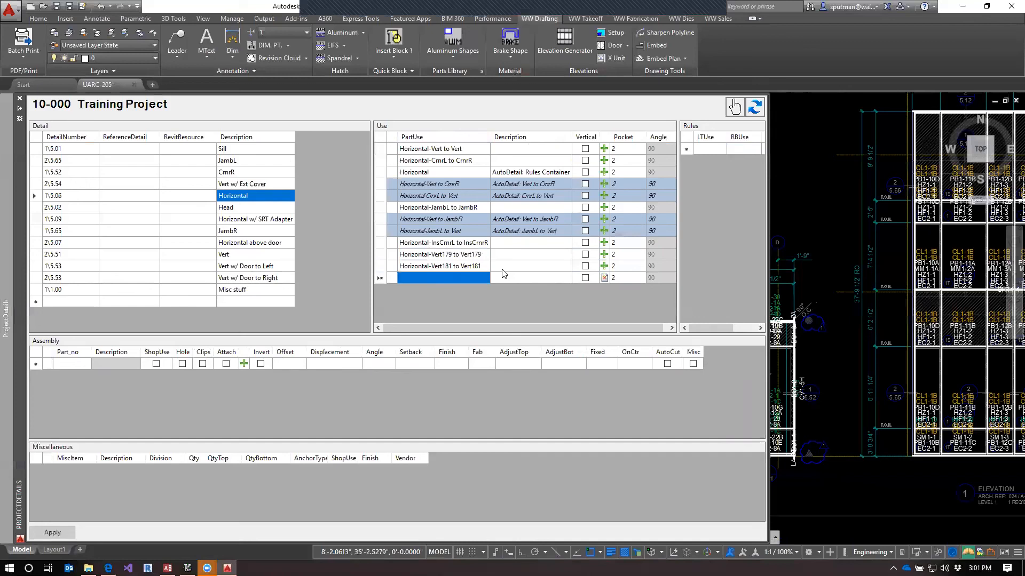
click(460, 268)
click(462, 275)
click(471, 271)
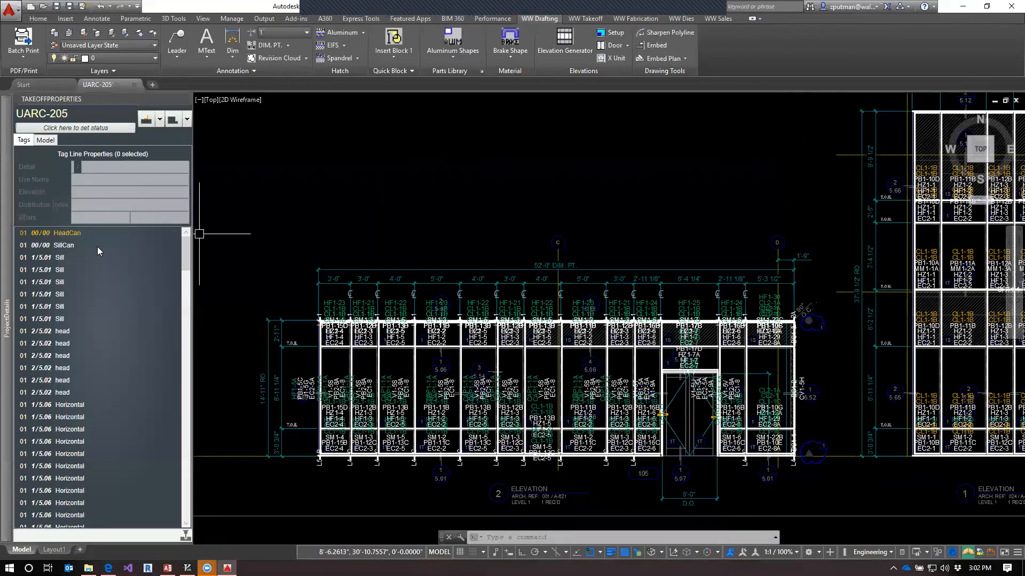
Compare the Vert179, Vert181 and InsCrnrL to InsCrnrR source uses with the derived Horizontal-JambL to Vert use
mouse_move(6, 319)
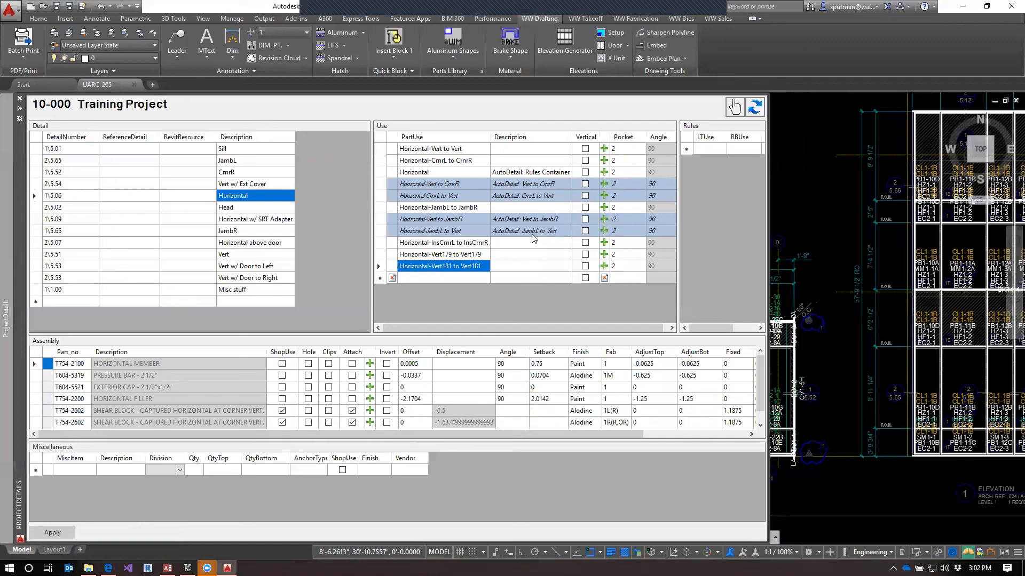
click(455, 255)
click(458, 244)
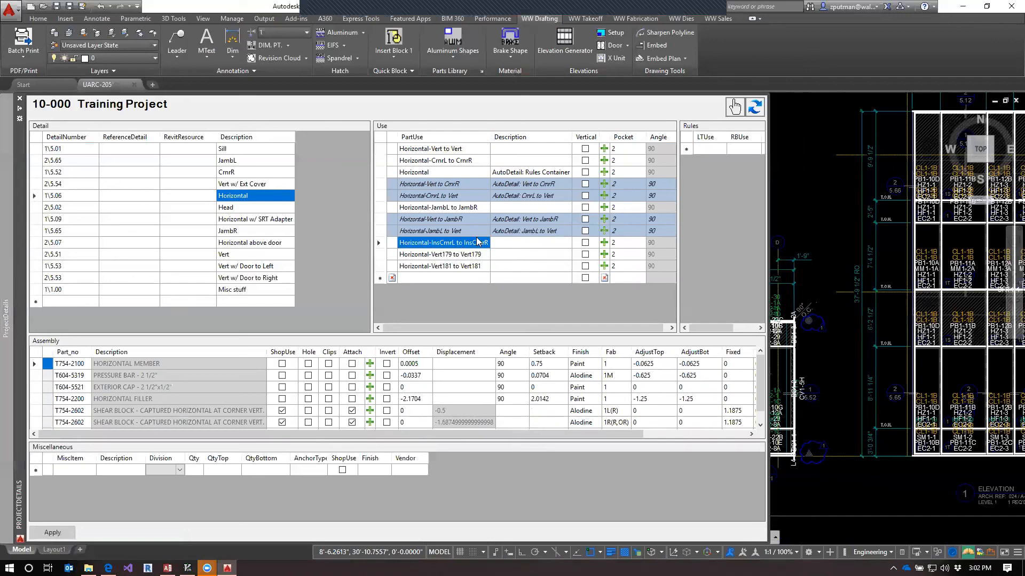
click(467, 229)
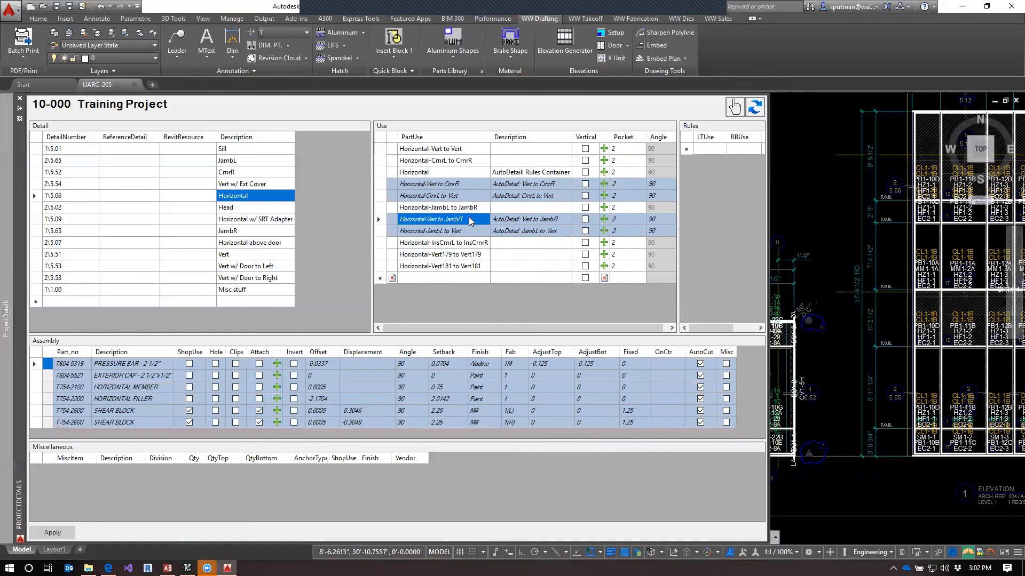
click(471, 255)
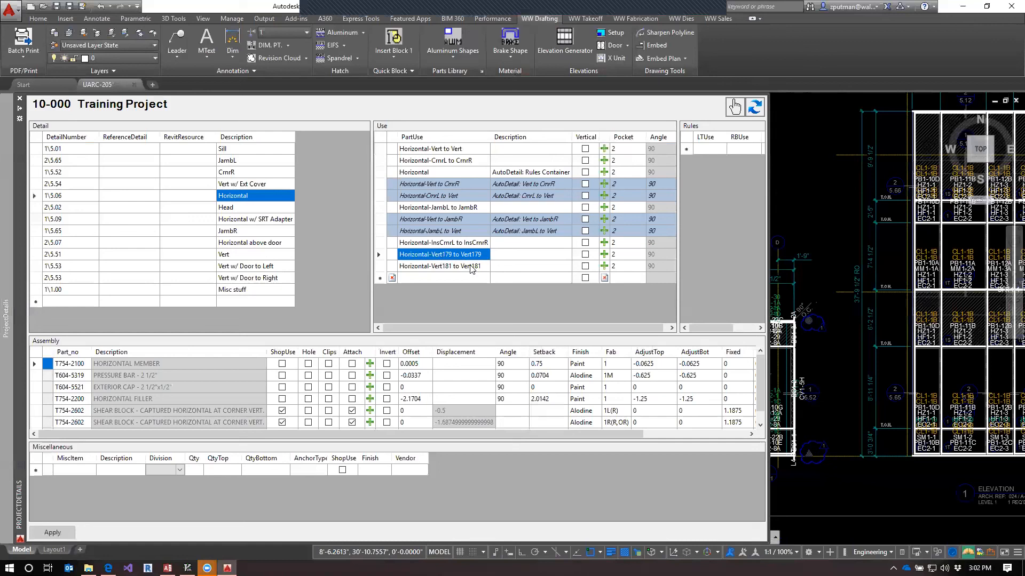
click(431, 254)
drag(431, 254, 451, 253)
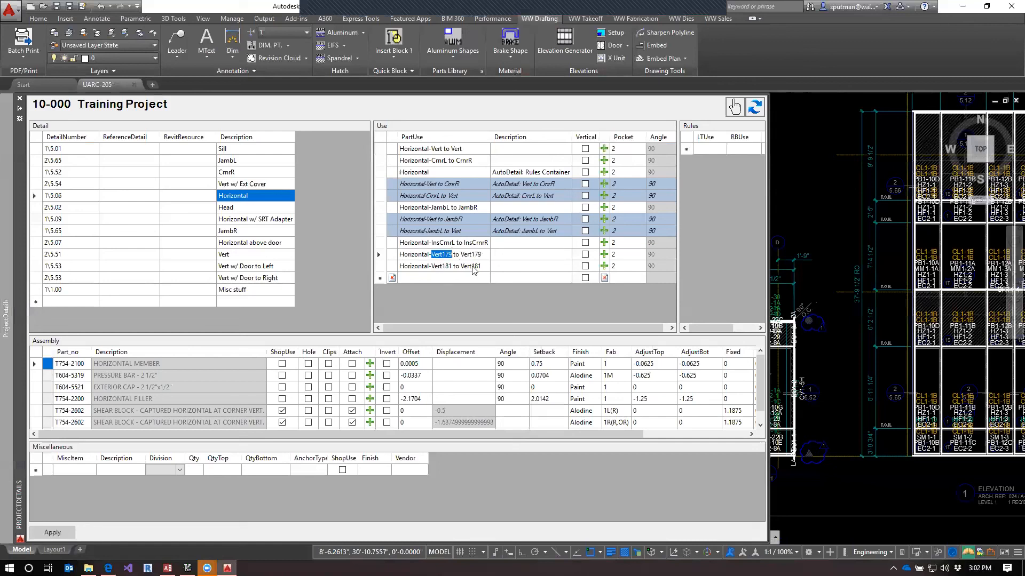
click(473, 267)
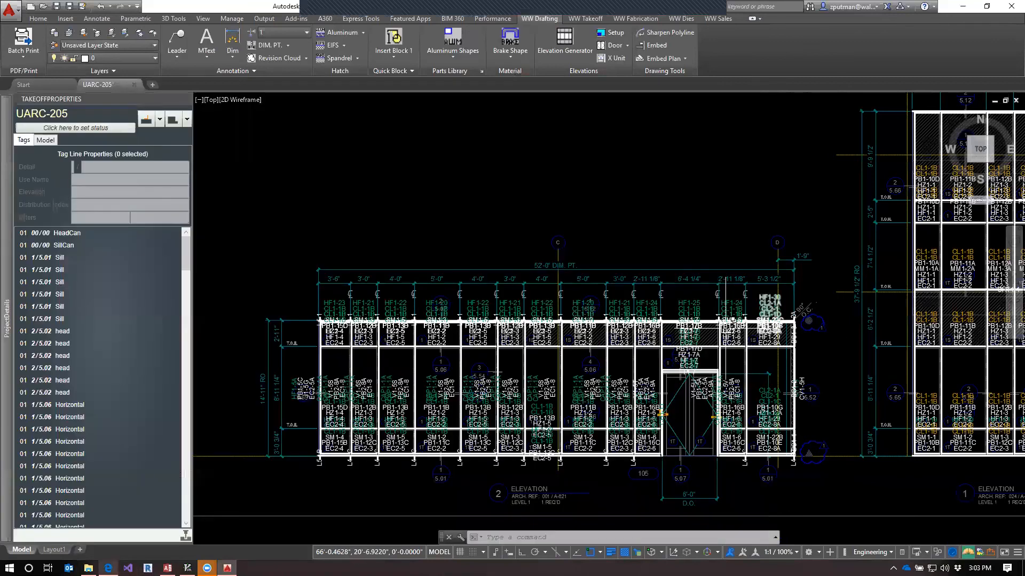
Switch to the Lessons page in the browser, review the AutoDetails section and highlight the homework item on converting data and fab templates
click(109, 569)
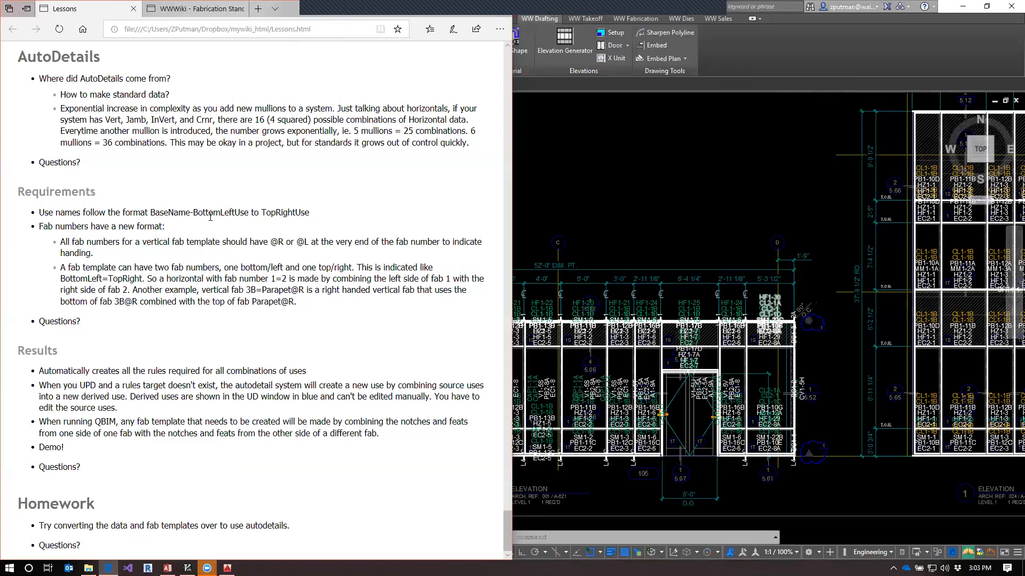
scroll(194, 203, up, 3)
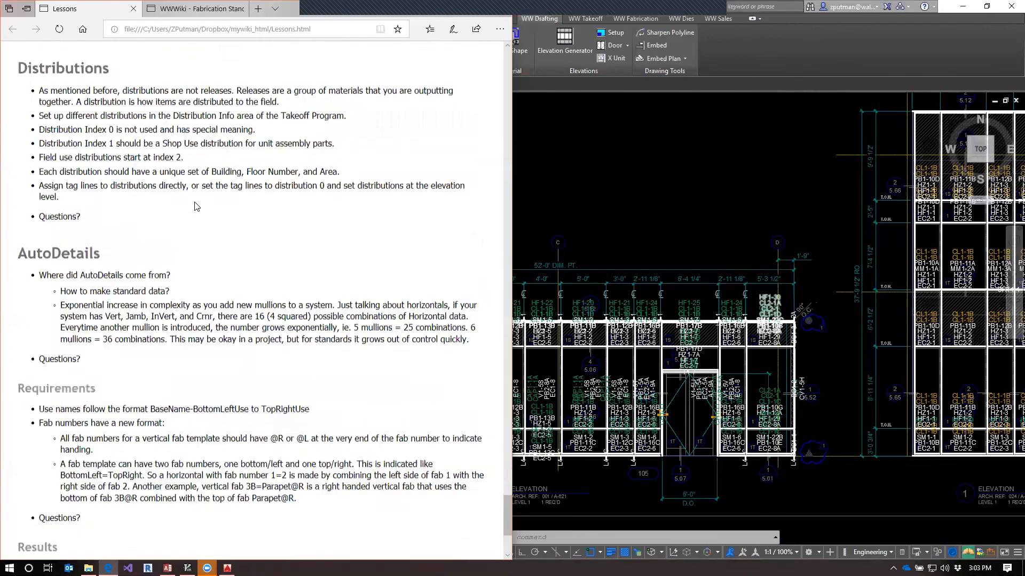
scroll(195, 205, down, 4)
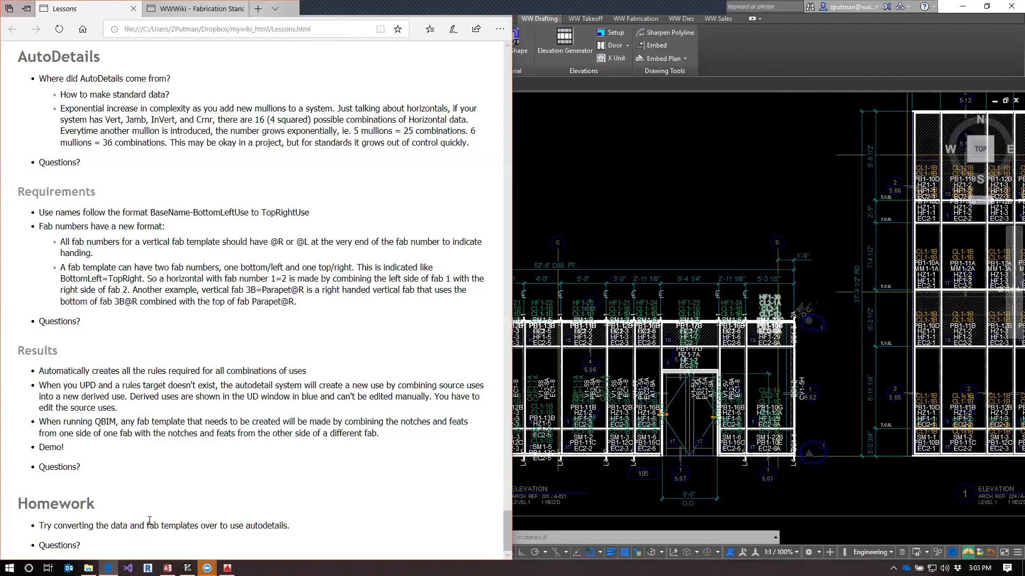
drag(41, 529, 290, 527)
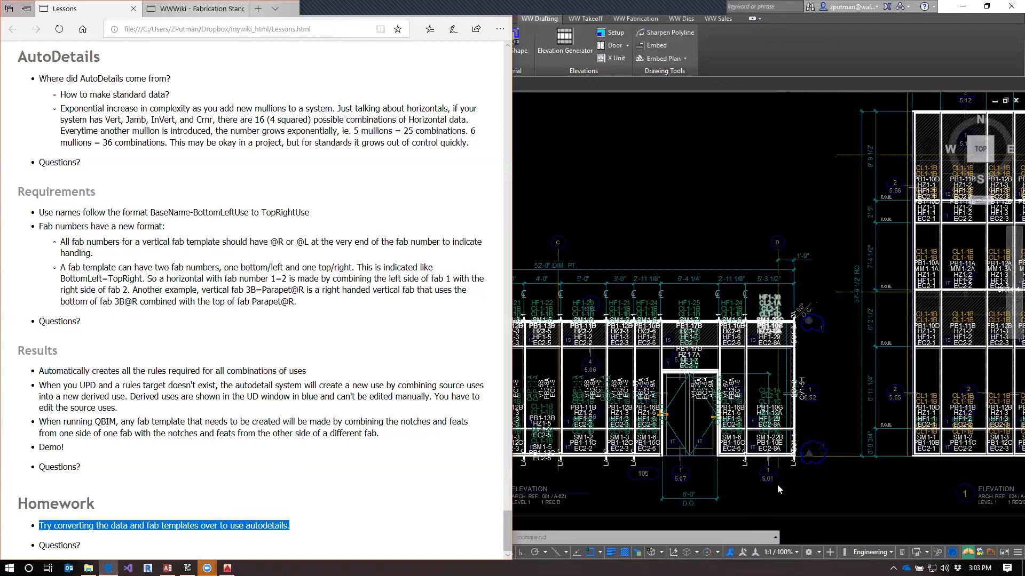
Return to the UARC-205 drawing in AutoCAD and look over elevations 1, 2 and 3, ending at elevation 1's lower bays
click(620, 481)
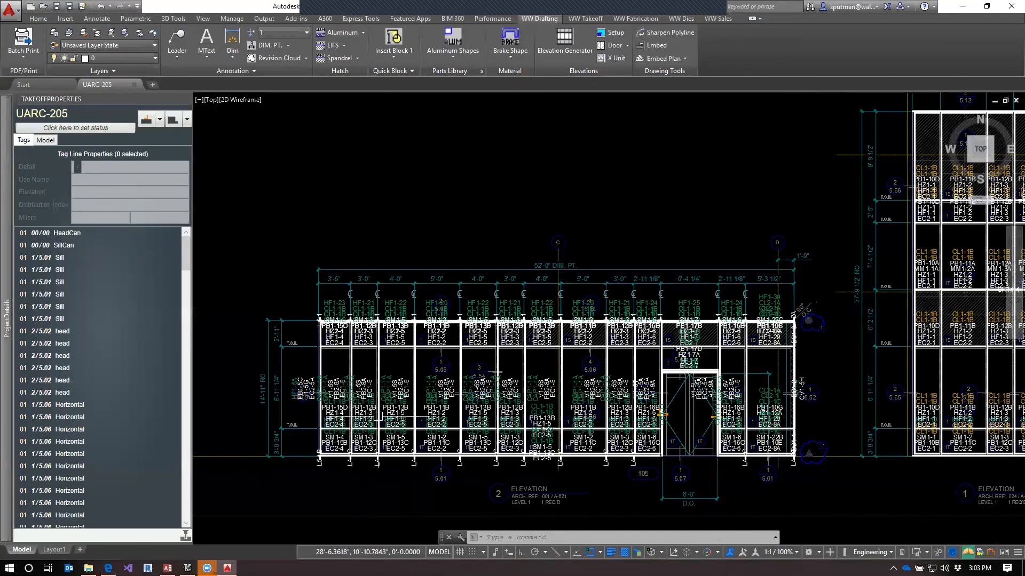
middle_drag(659, 208, 667, 312)
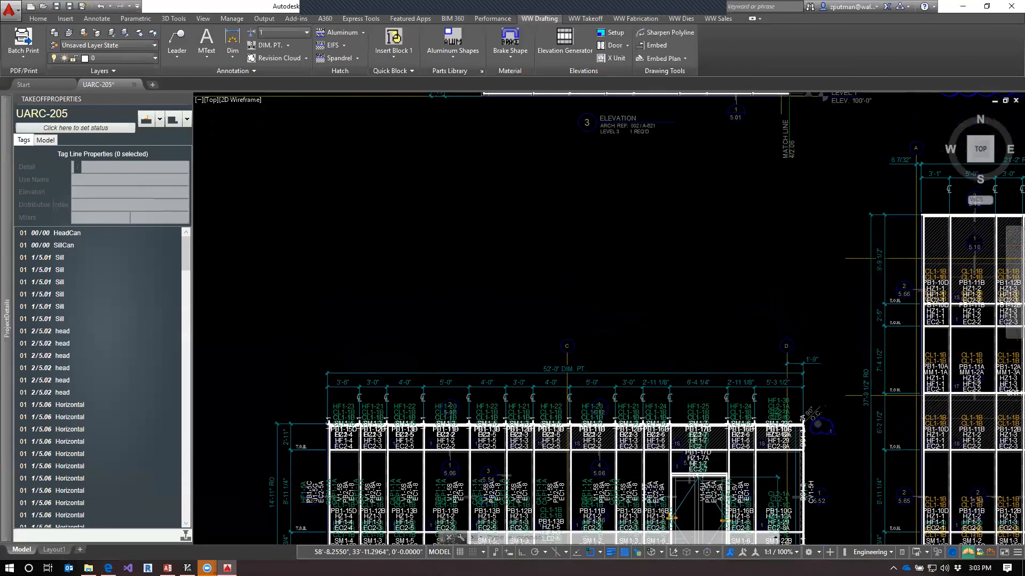
scroll(668, 311, down, 2)
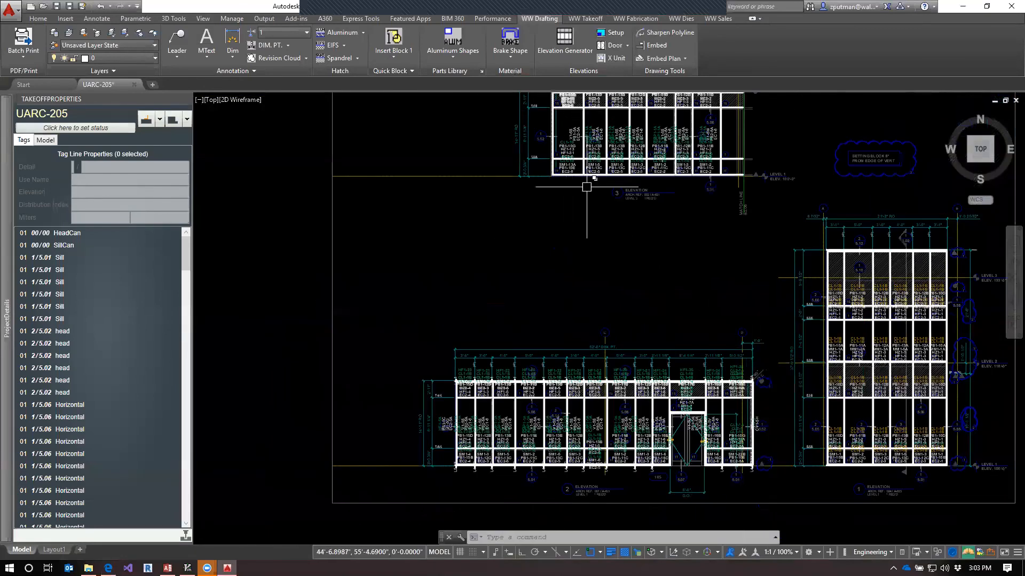
scroll(563, 133, up, 2)
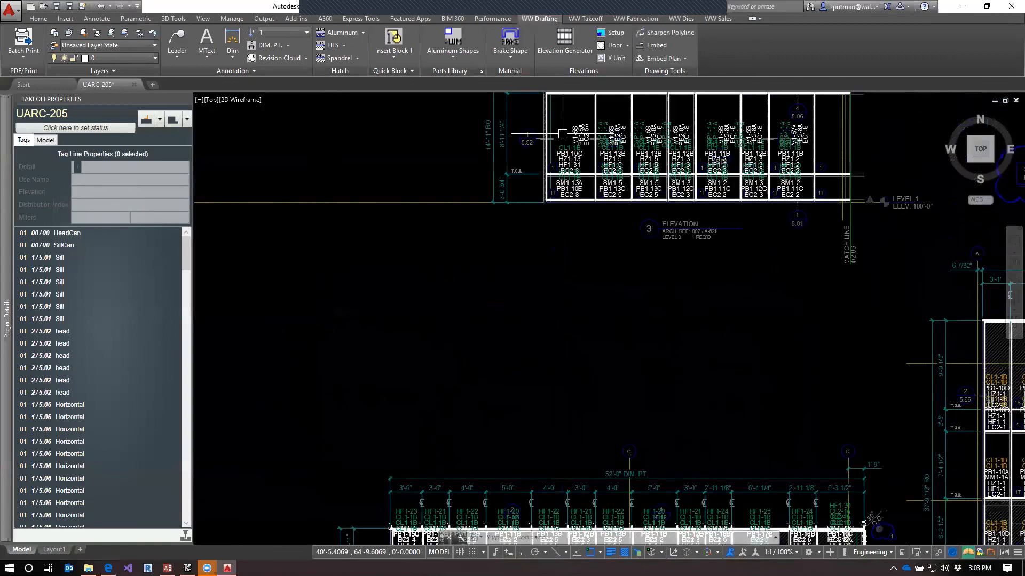
scroll(563, 133, down, 2)
middle_drag(817, 307, 621, 240)
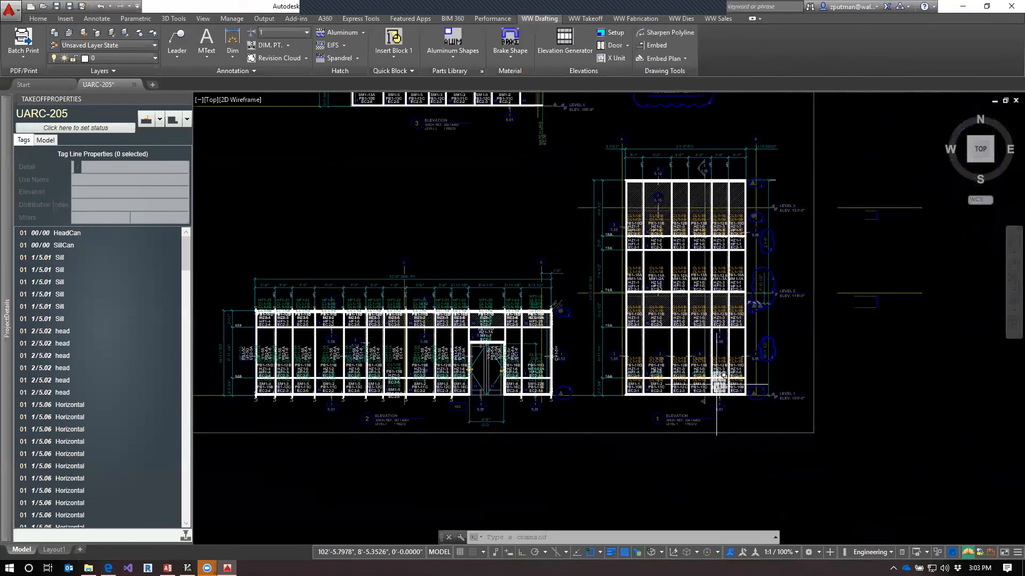
scroll(729, 387, up, 2)
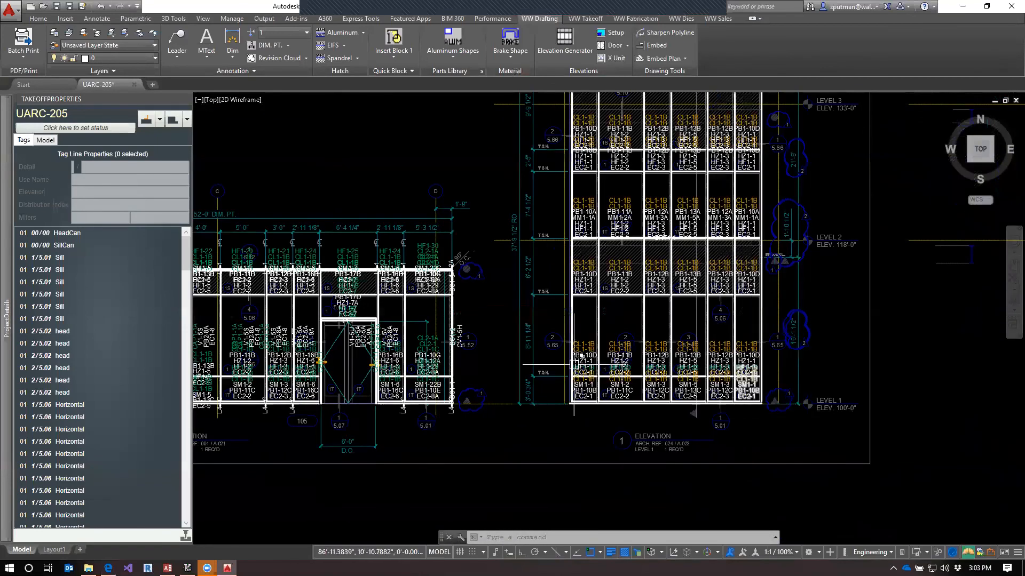
scroll(596, 363, up, 2)
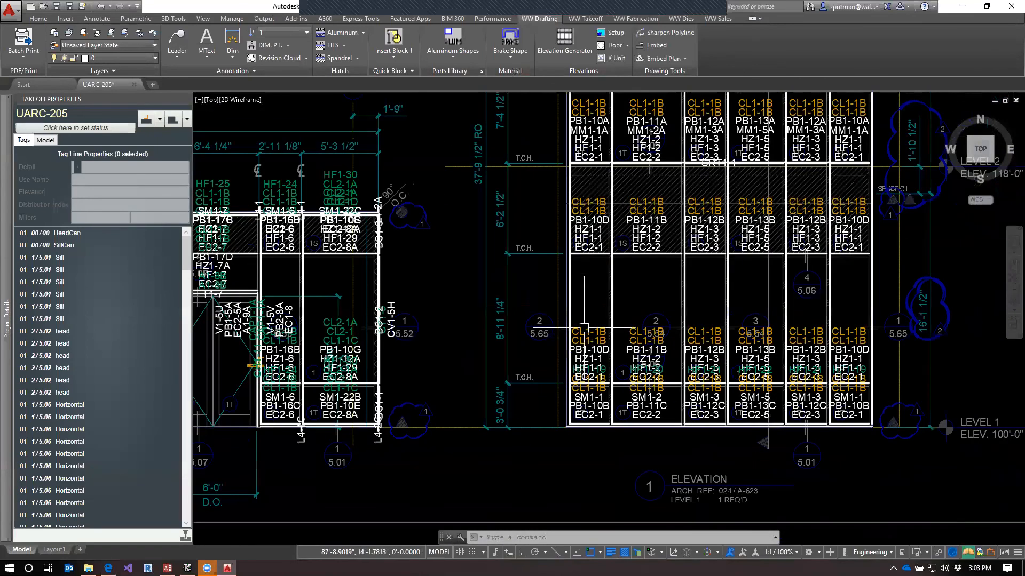
Select the lower left jamb line of elevation 1 to check its tag line properties, and clear the selection
click(567, 286)
mouse_move(451, 340)
middle_down()
mouse_move(633, 336)
mouse_move(605, 354)
middle_up()
scroll(685, 292, down, 4)
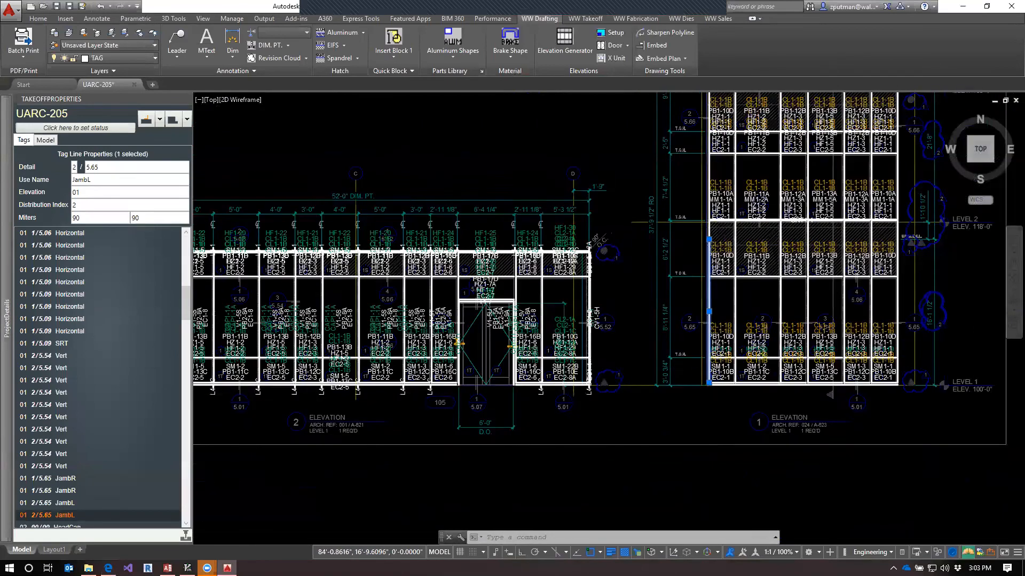
scroll(680, 286, up, 4)
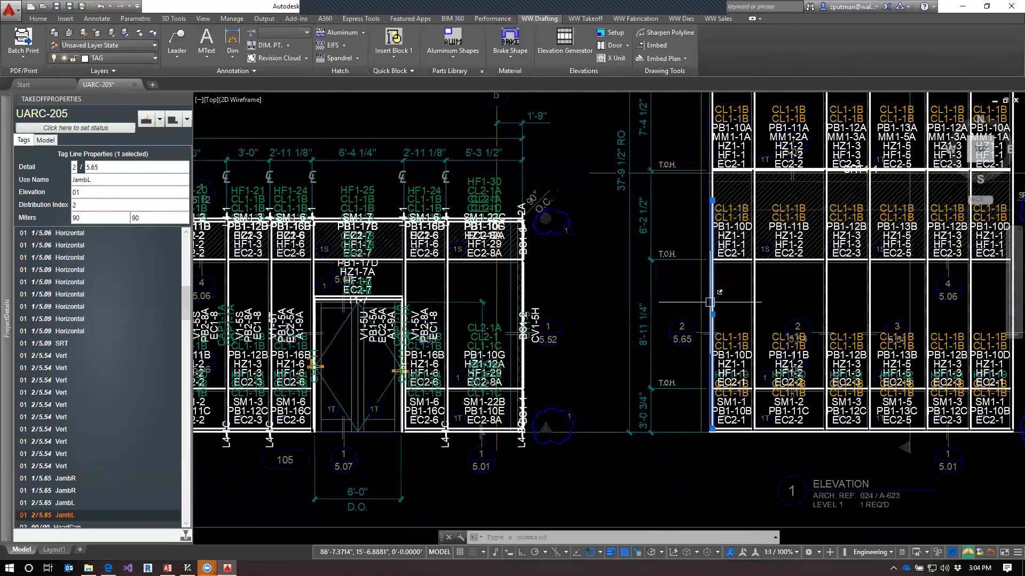
key(Escape)
key(Escape)
key(Escape)
Pick the left jamb line again at elevation 1's bottom corner to inspect its extent up to the splice, and deselect it
scroll(632, 276, down, 2)
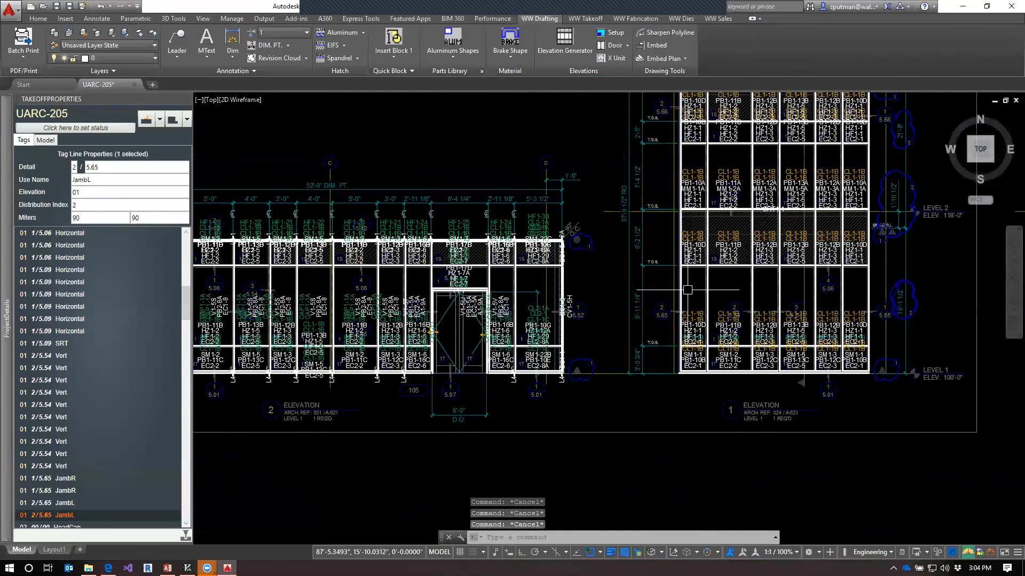
click(683, 372)
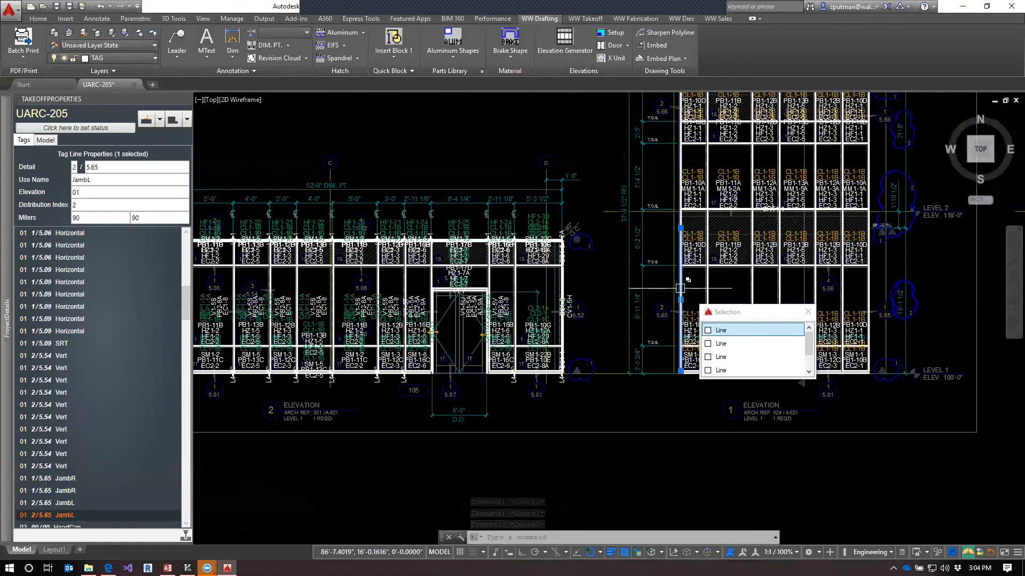
click(652, 229)
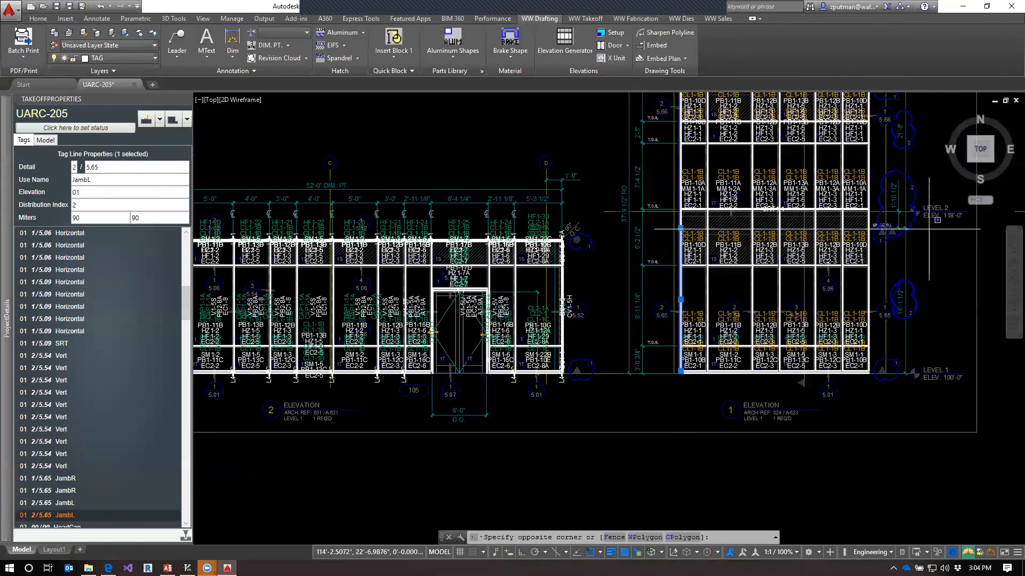
key(Escape)
key(Escape)
key(Escape)
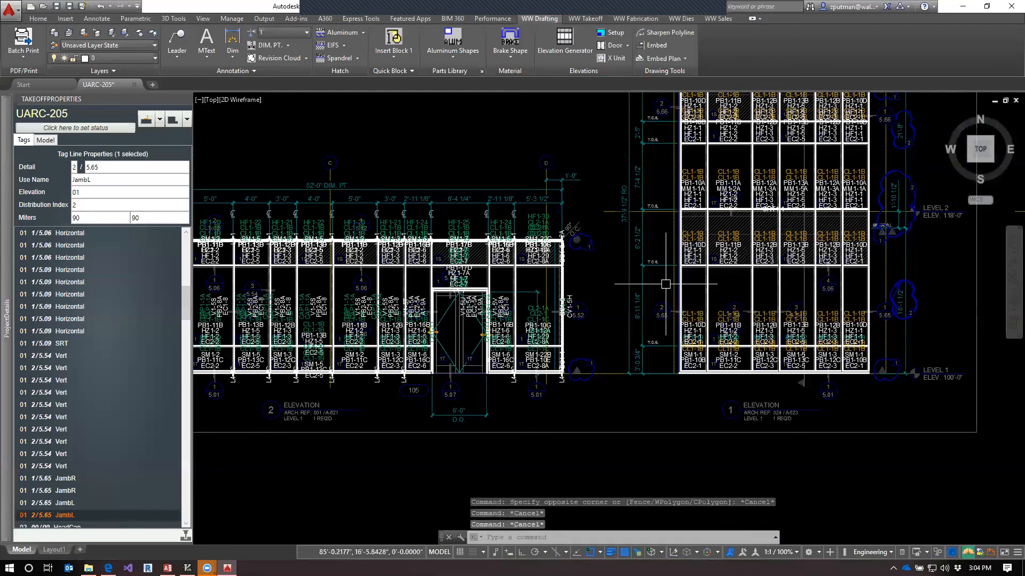
Review the uses of the Vert w/ Ext Cover and Vert details in the project details, and return to the drawing
mouse_move(2, 243)
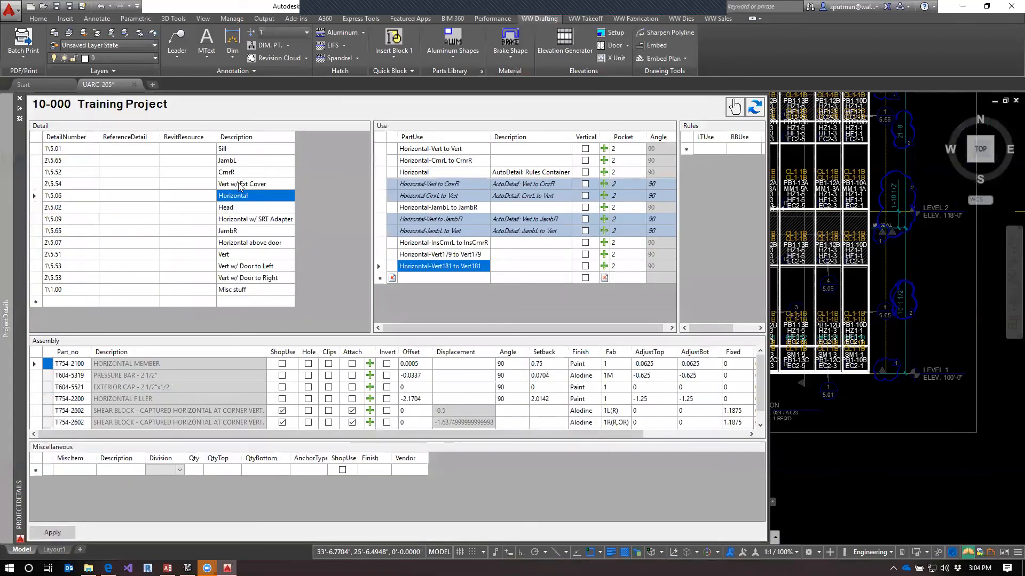
click(241, 184)
click(246, 254)
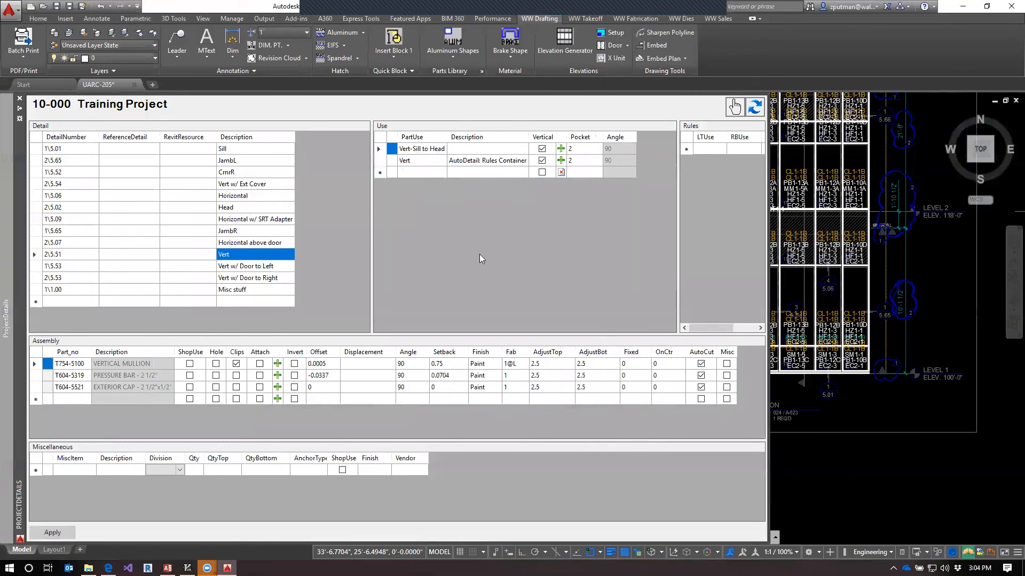
click(941, 245)
key(Escape)
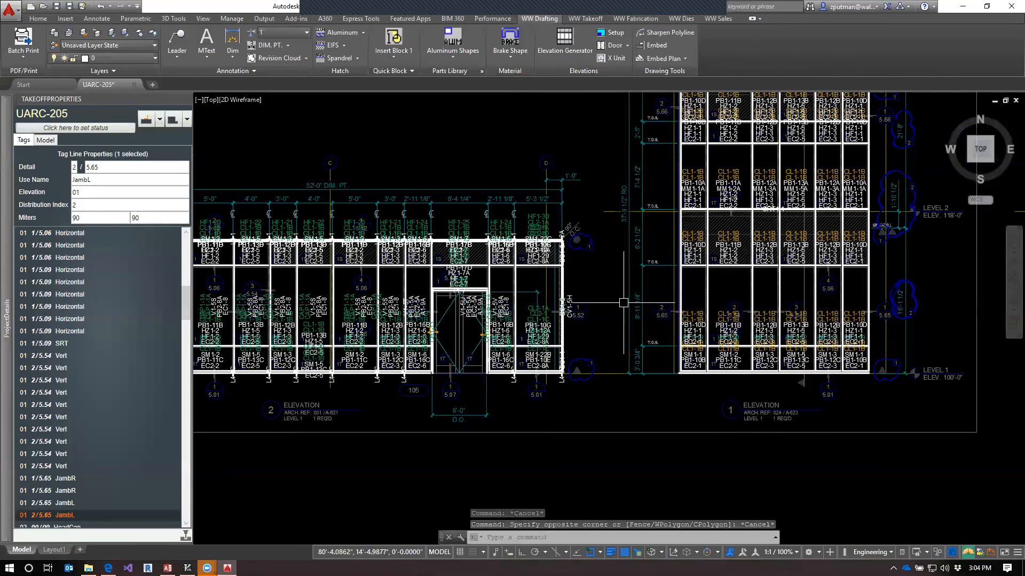
Revisit the Horizontal detail in the project details, and return to the drawing to look over elevations 1 and 2
mouse_move(7, 318)
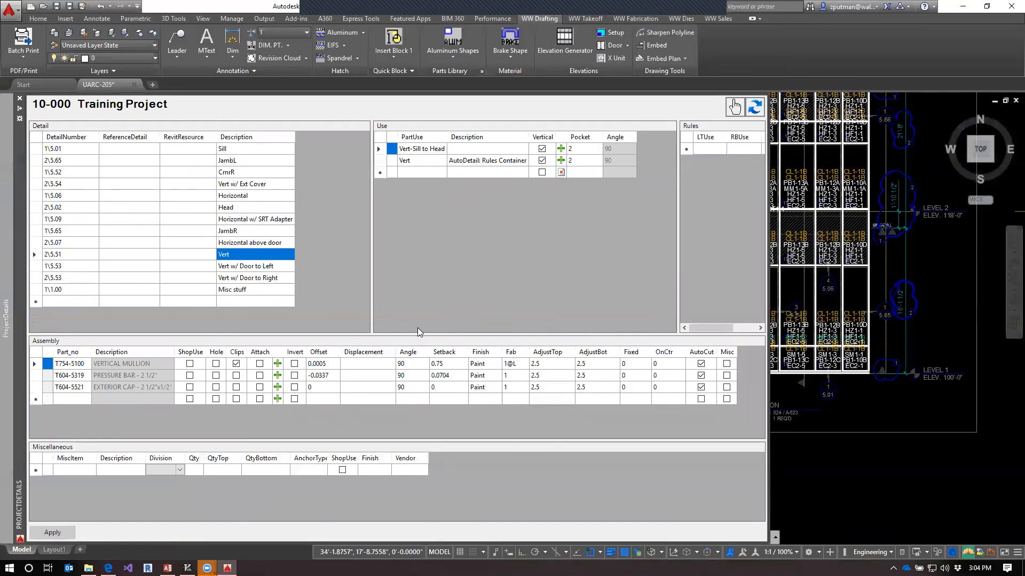
mouse_move(207, 568)
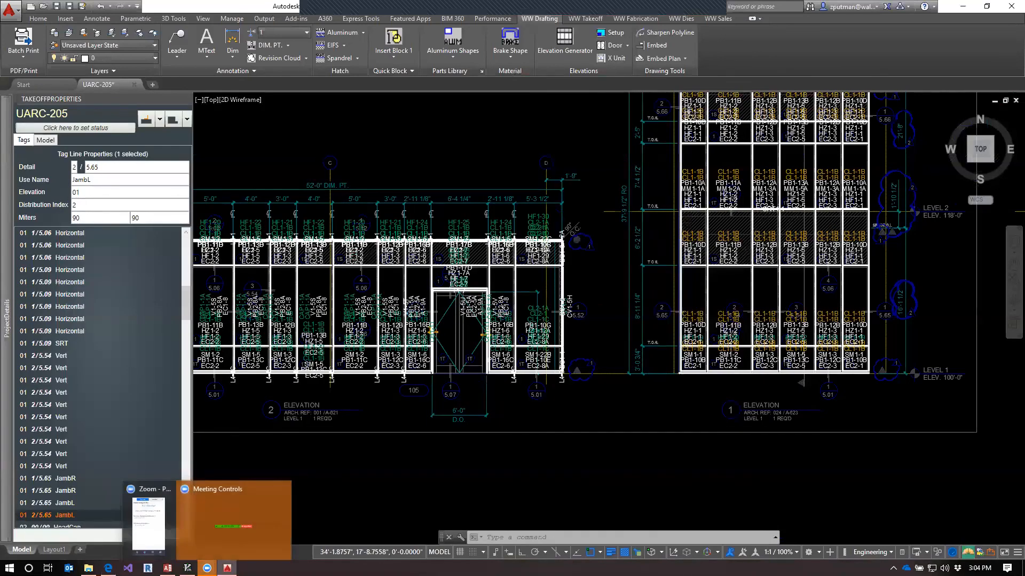
mouse_move(4, 447)
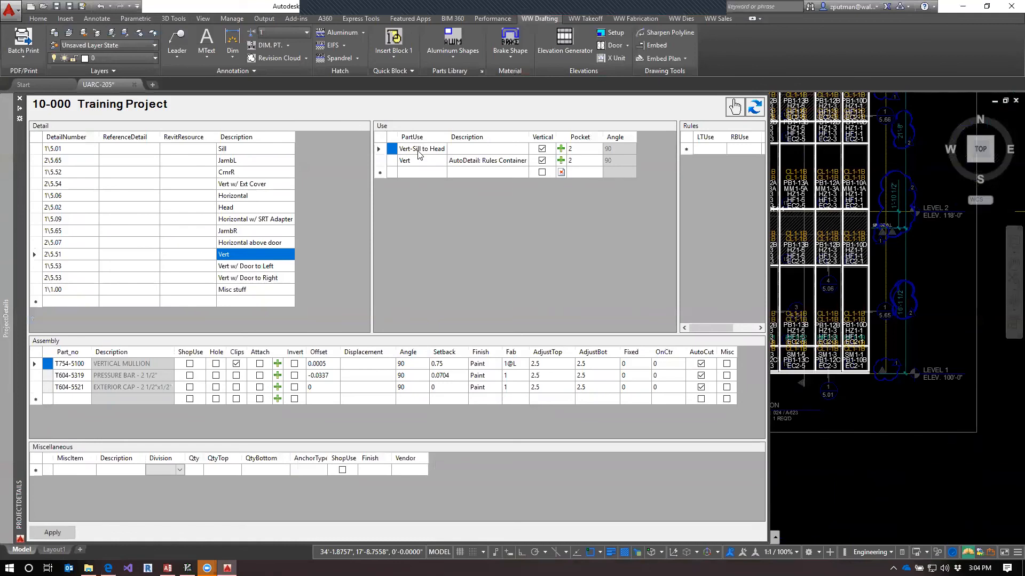
click(254, 198)
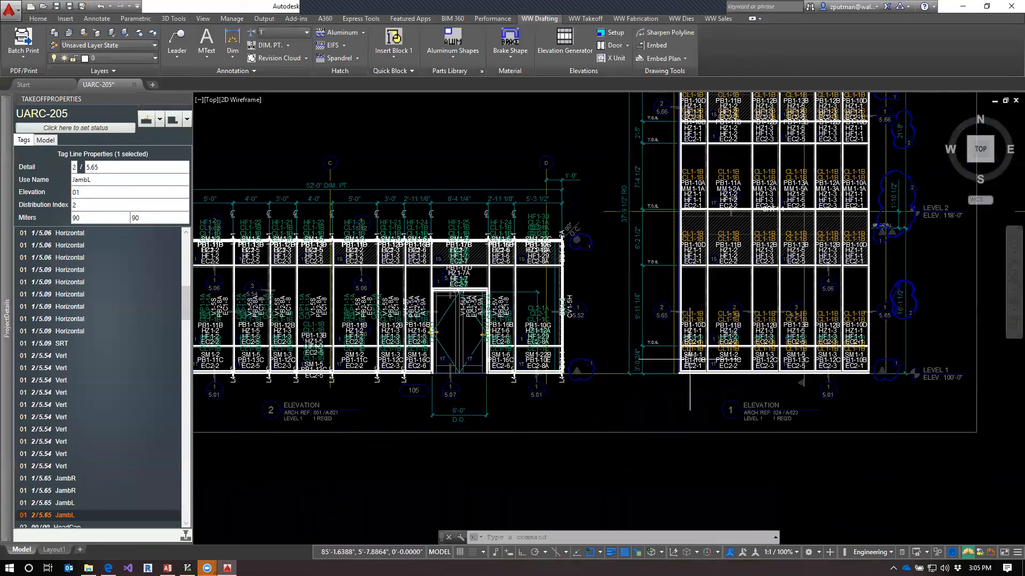
mouse_move(609, 314)
middle_down()
mouse_move(738, 352)
mouse_move(701, 365)
middle_up()
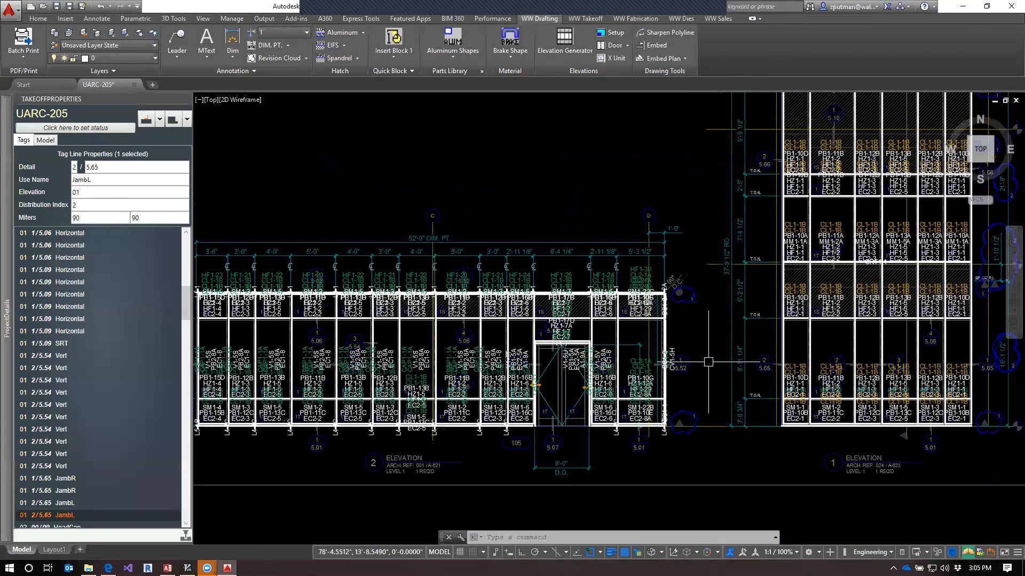